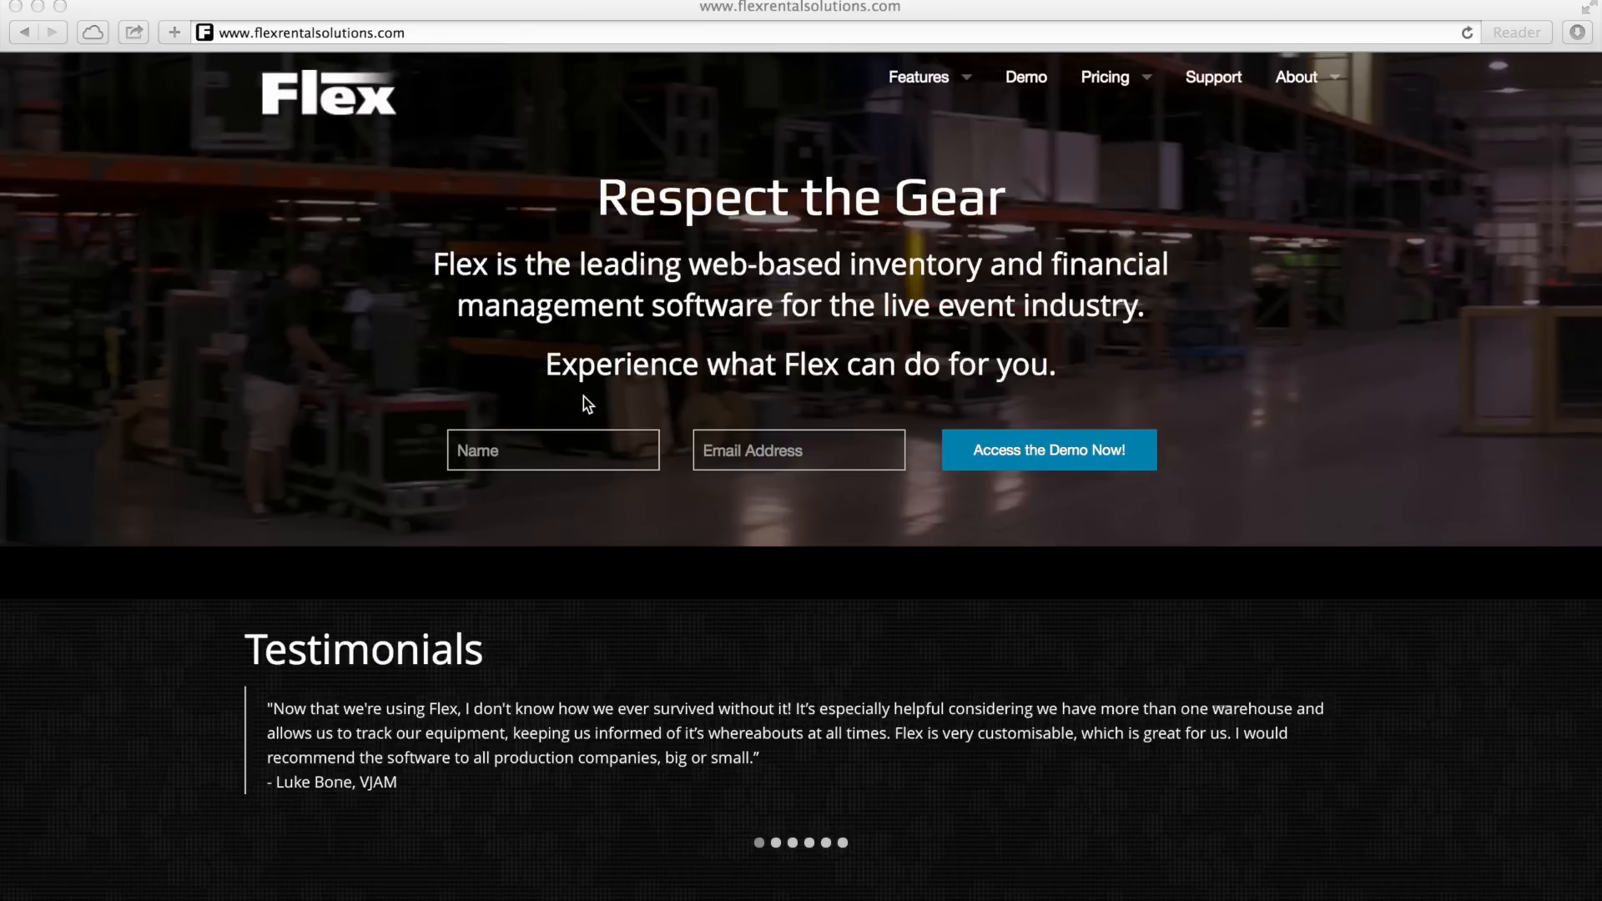
- Go to the Flex system's login page at br1.flexrentalsolutions.com
left_click(617, 450)
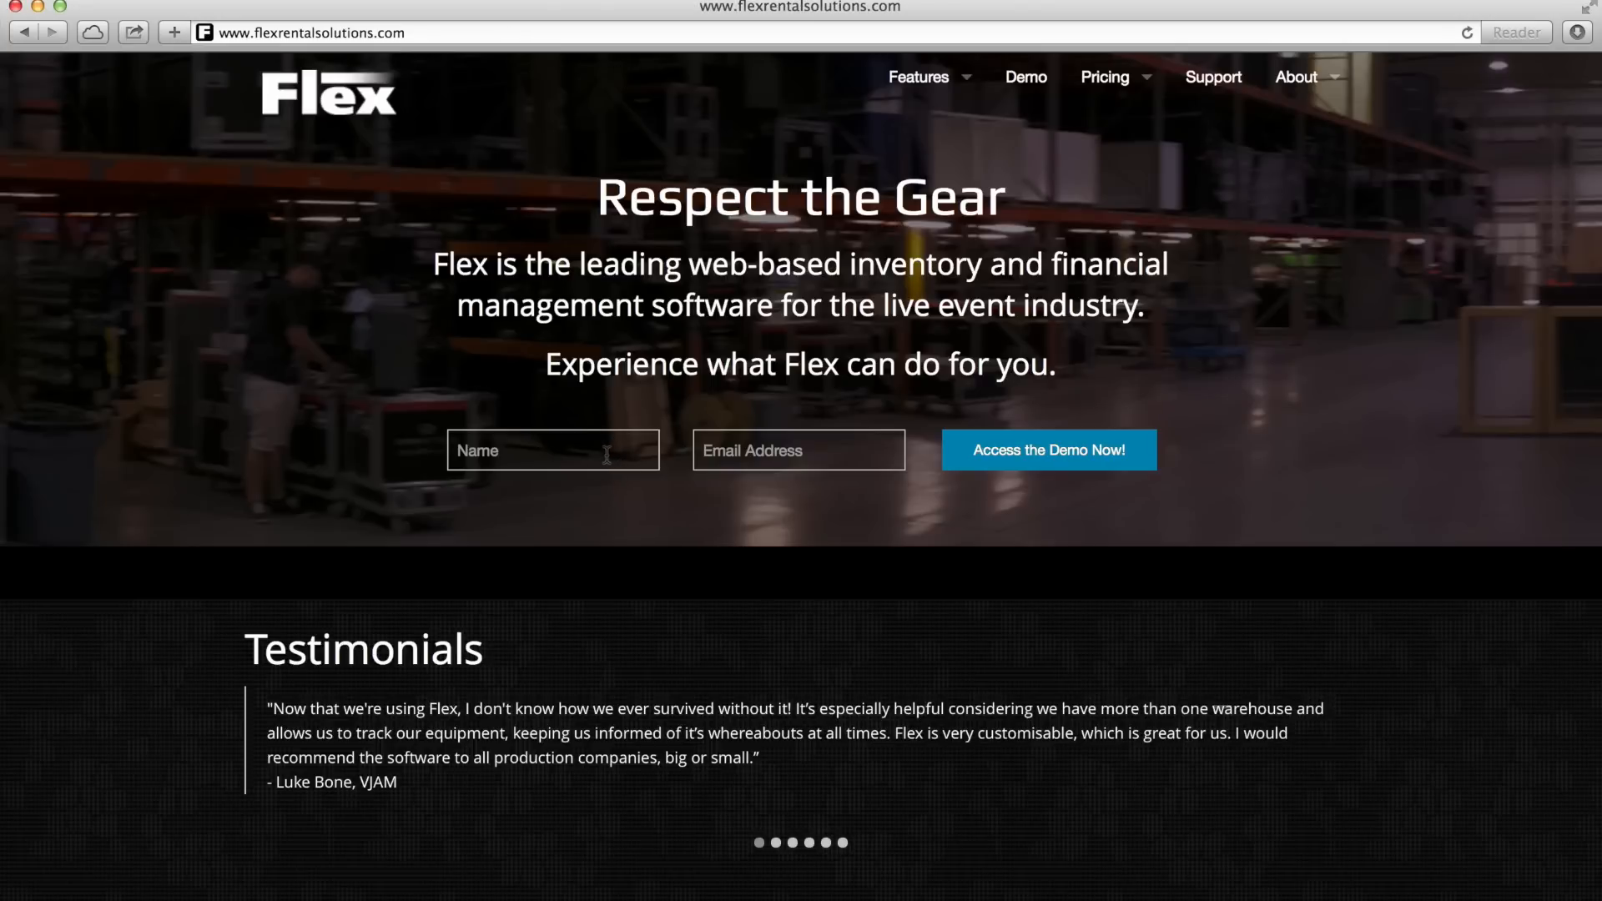
left_click(835, 445)
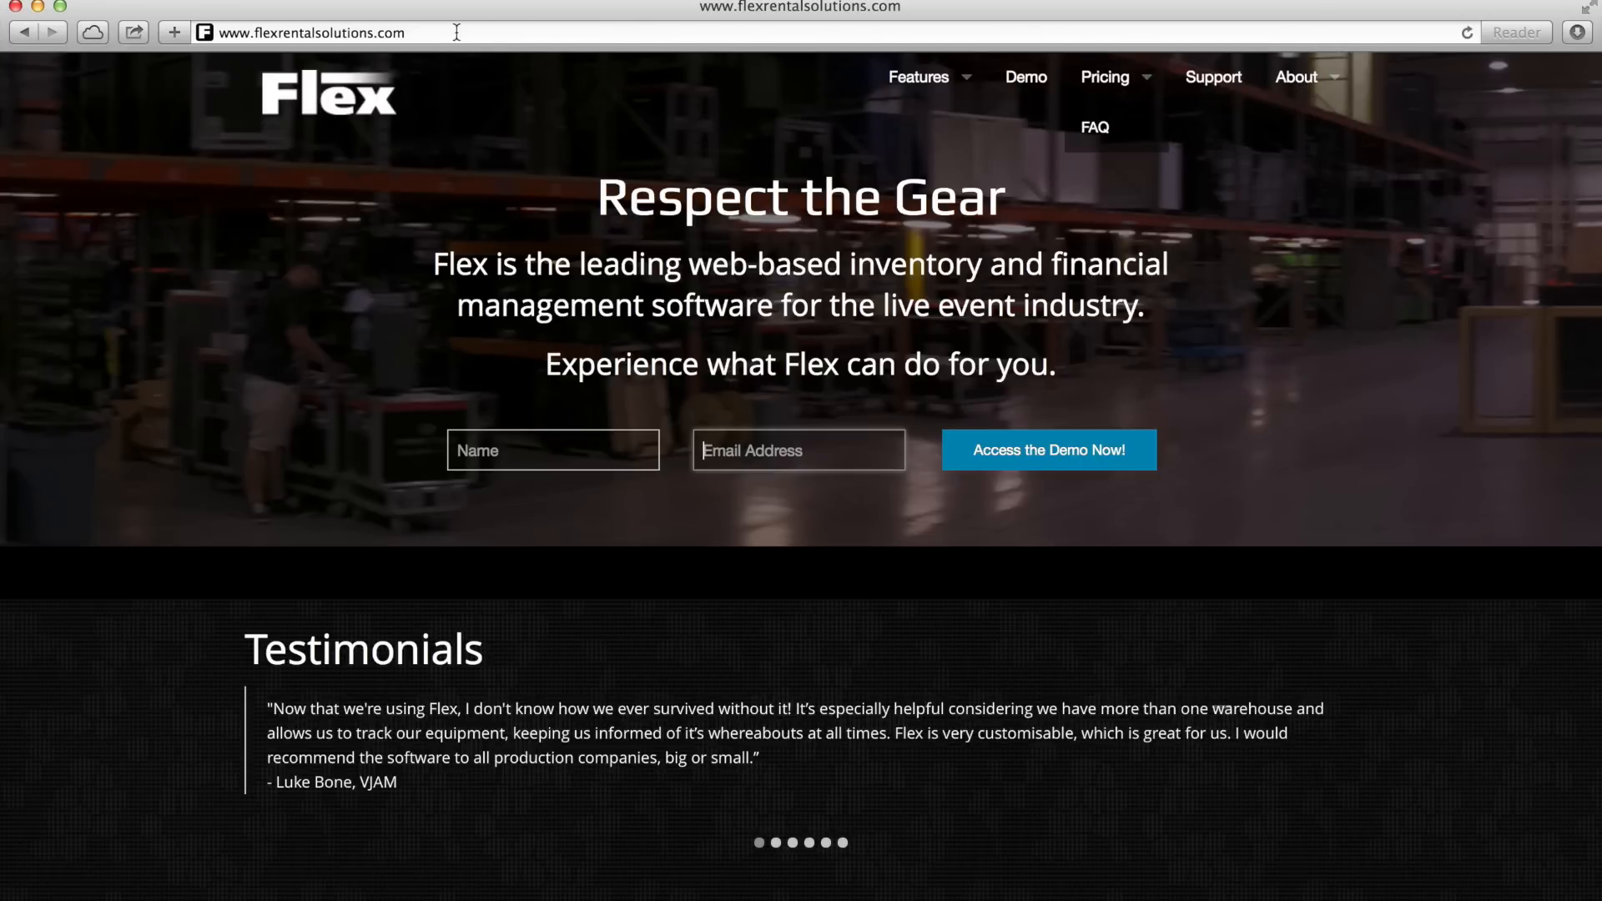
left_click(430, 31)
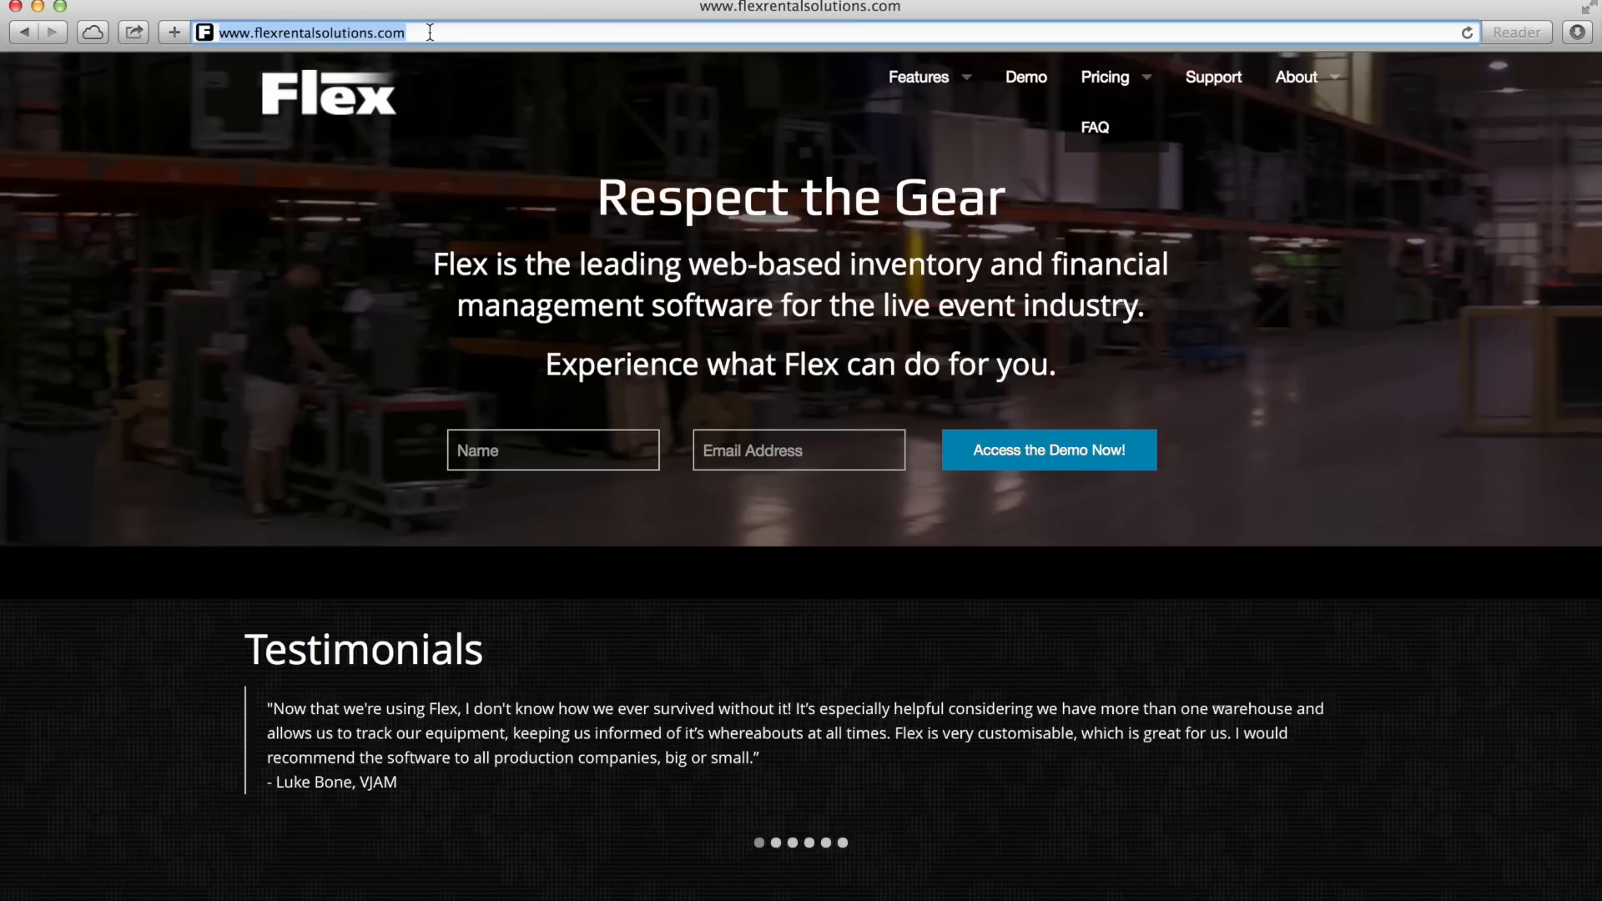
type("br1")
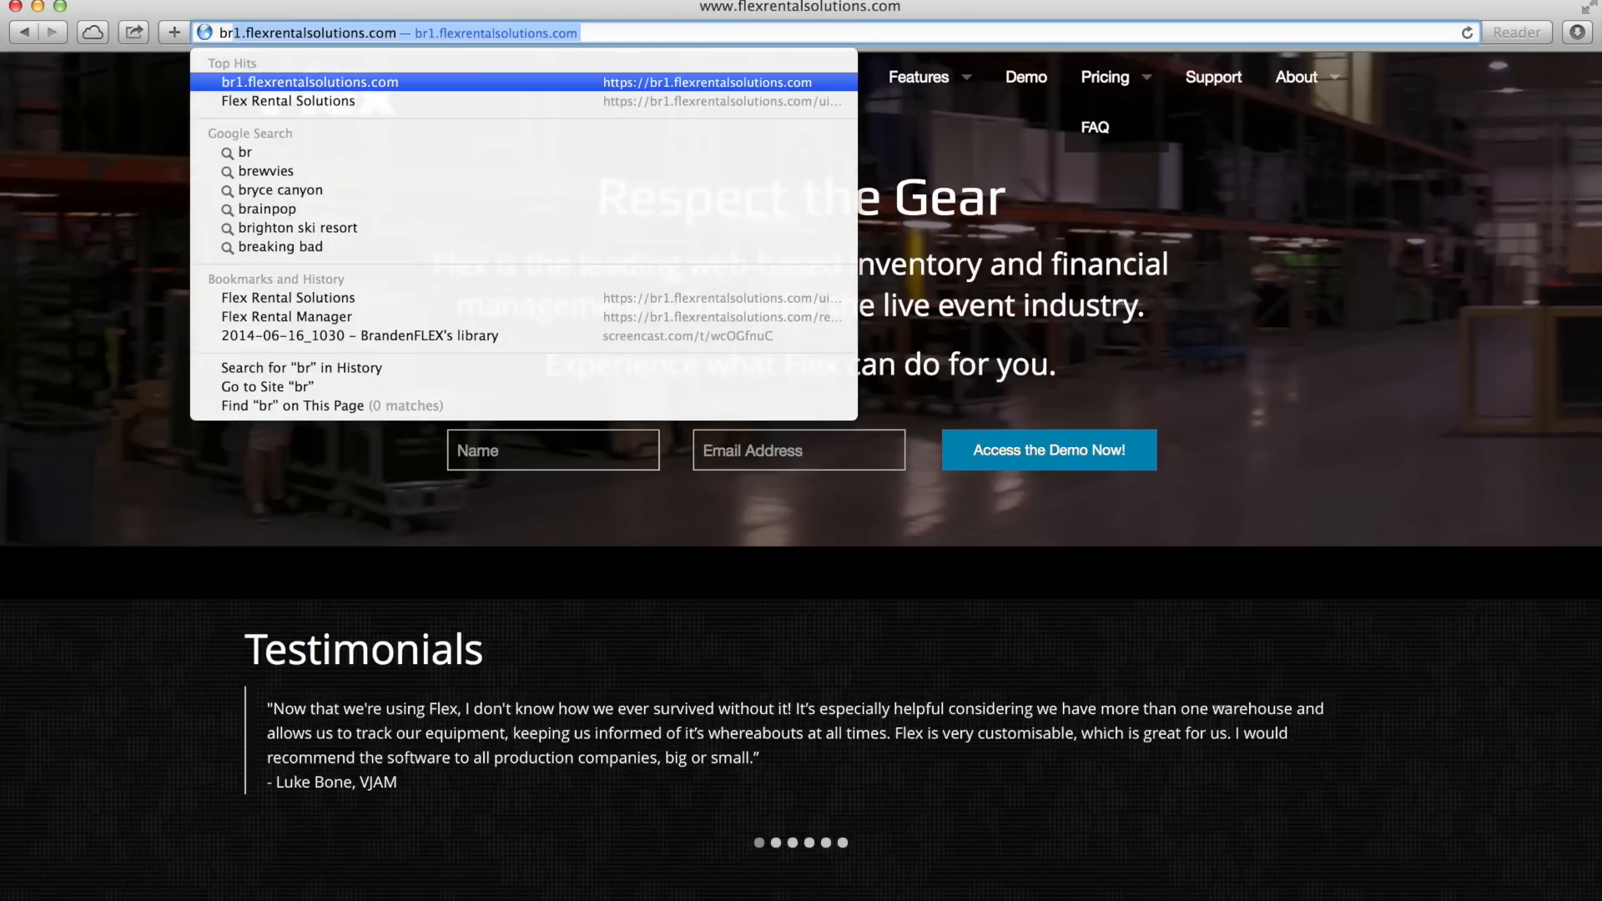
key("Return")
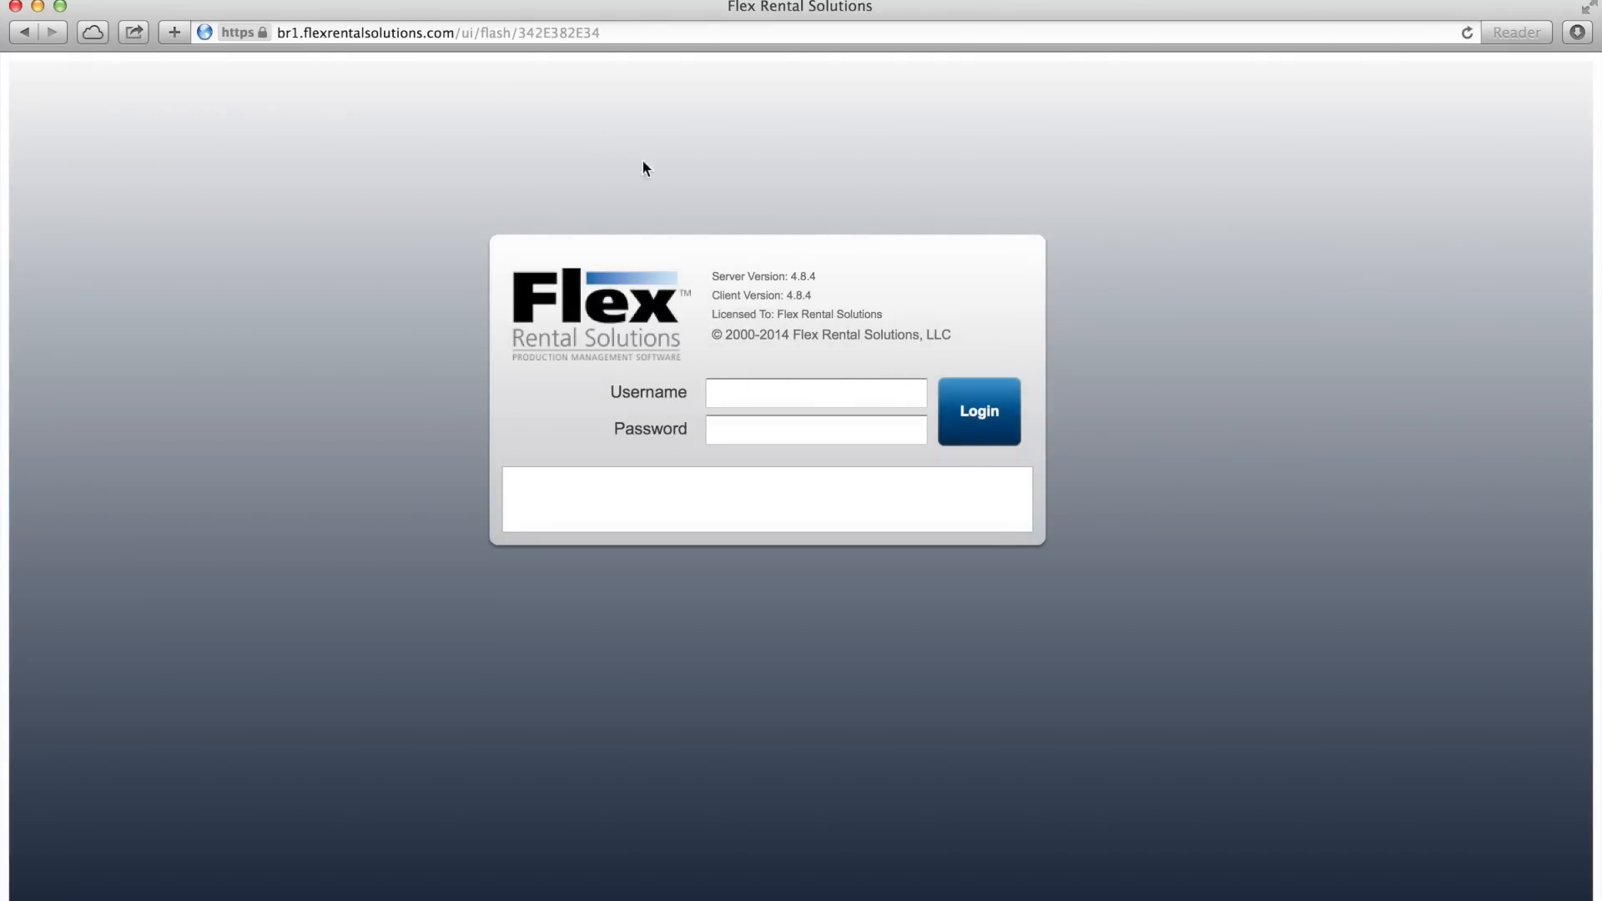
- Log in to the Flex system with the account username and password
left_click(834, 395)
type("branden")
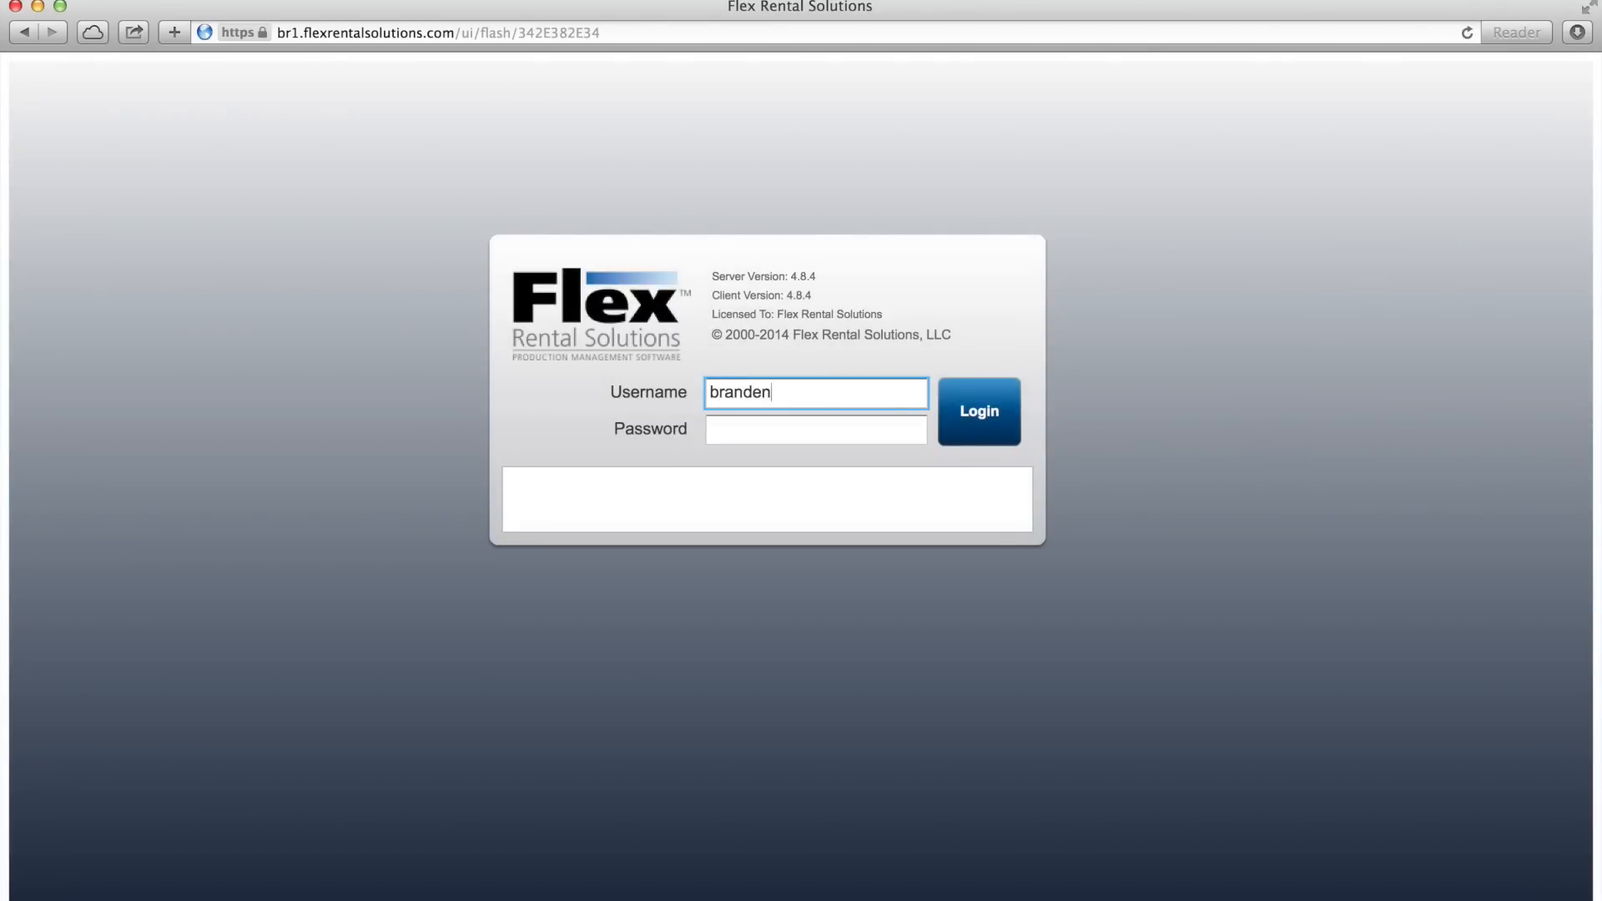
key("Tab")
type("****")
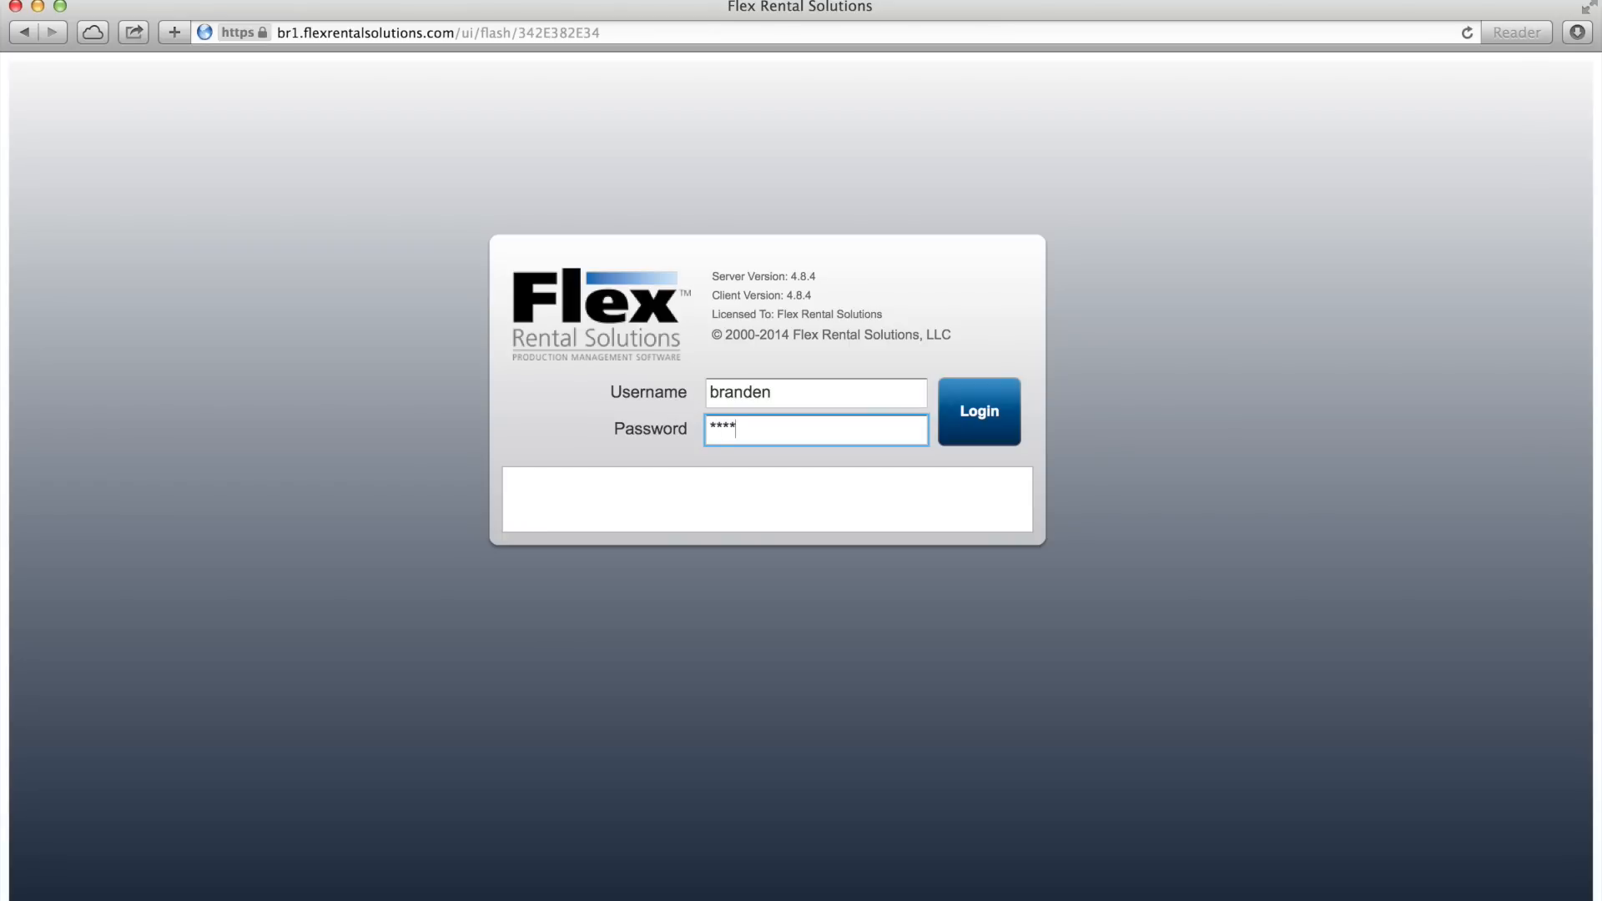
left_click(985, 408)
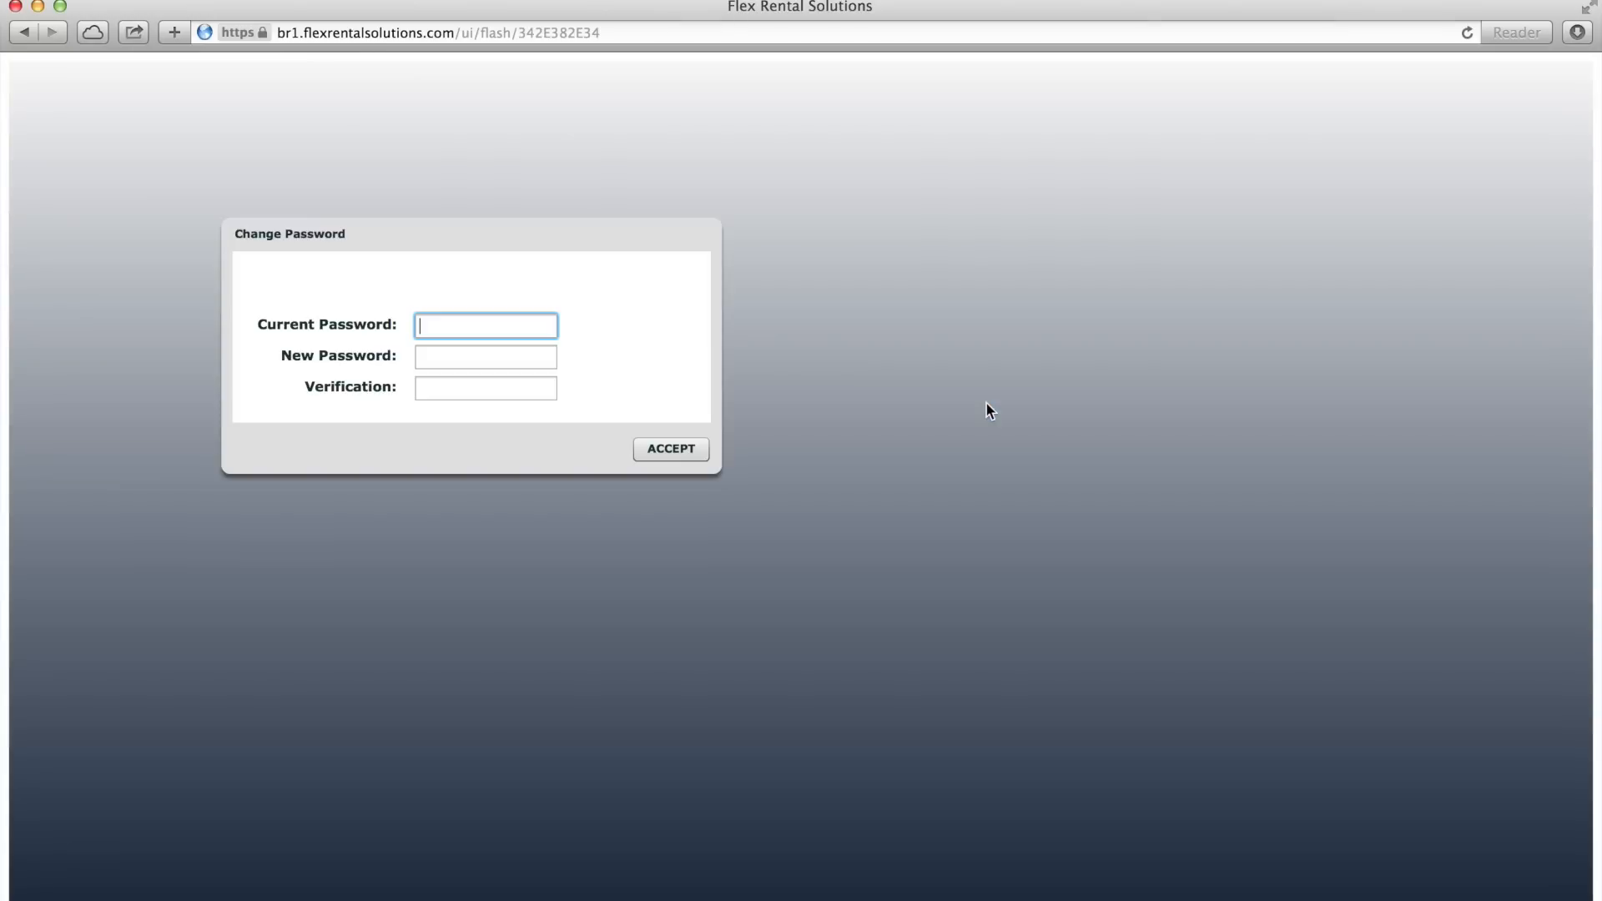
- Change the account password by entering the current password, then the new password and its verification
type("****")
key("Tab")
type("*********")
key("Tab")
type("*********")
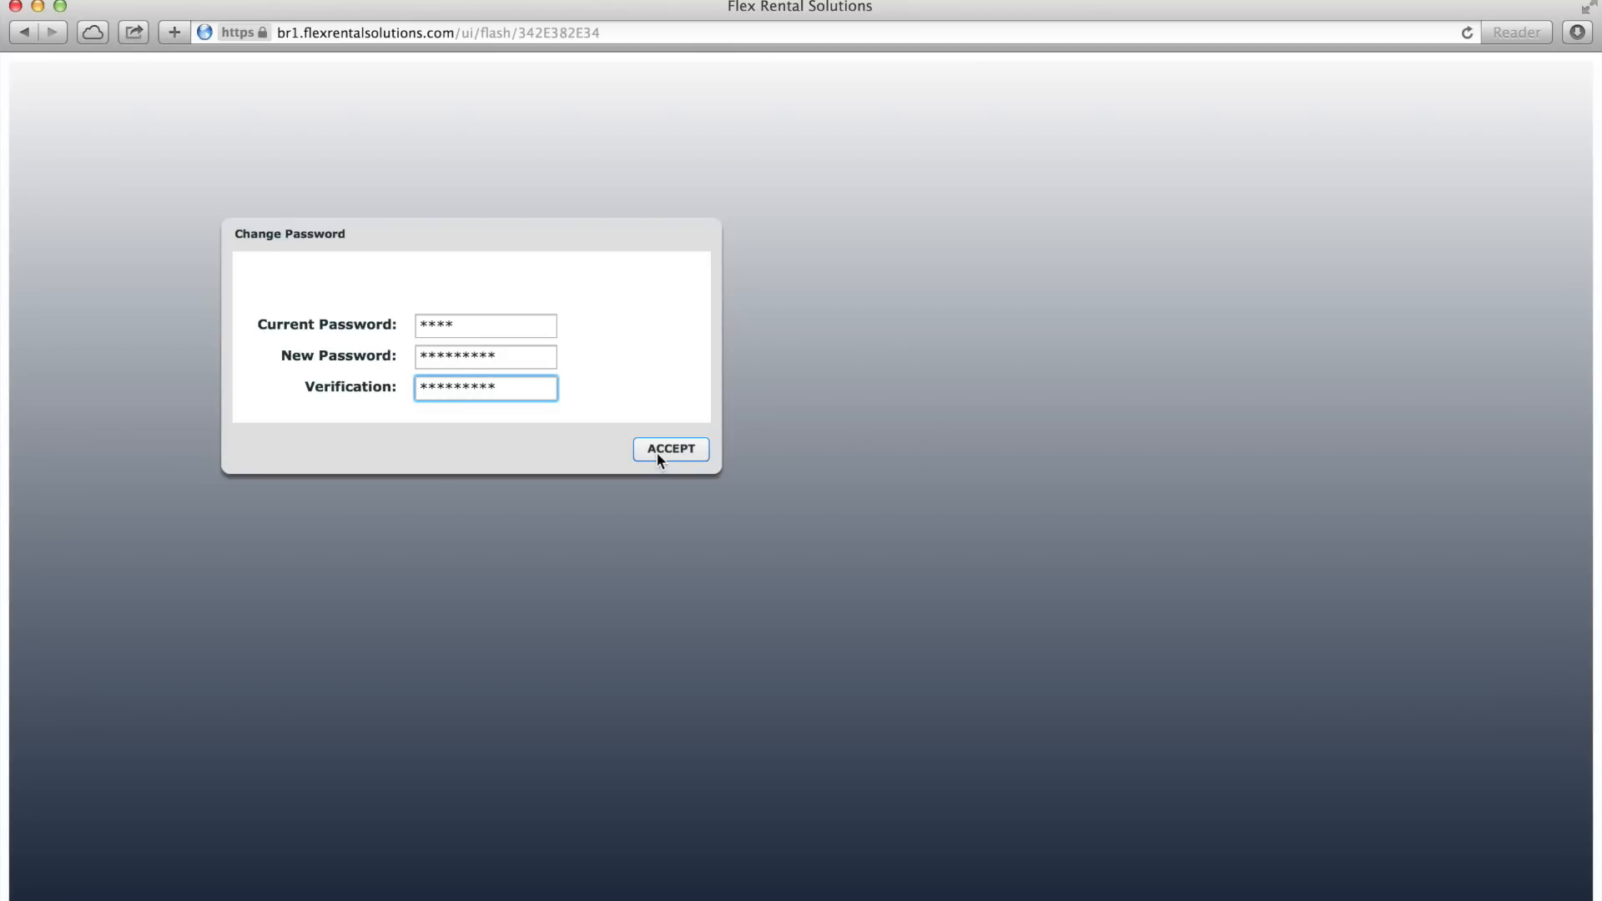
left_click(657, 453)
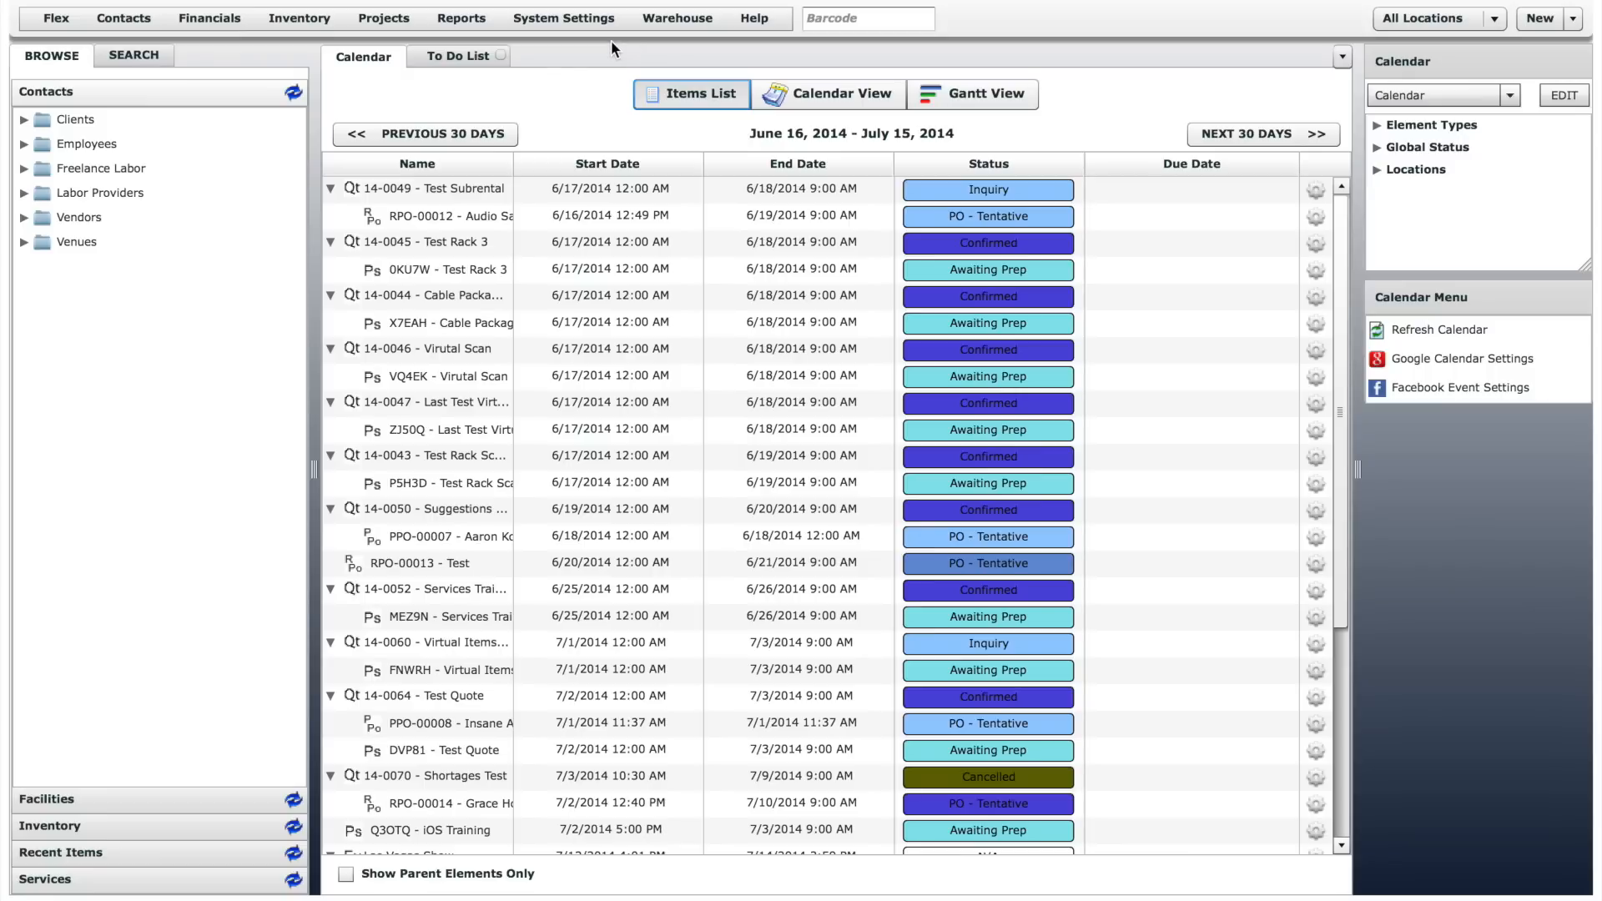
- Browse the Clients folder under Contacts and the Warehouses folder under Facilities
left_click(24, 121)
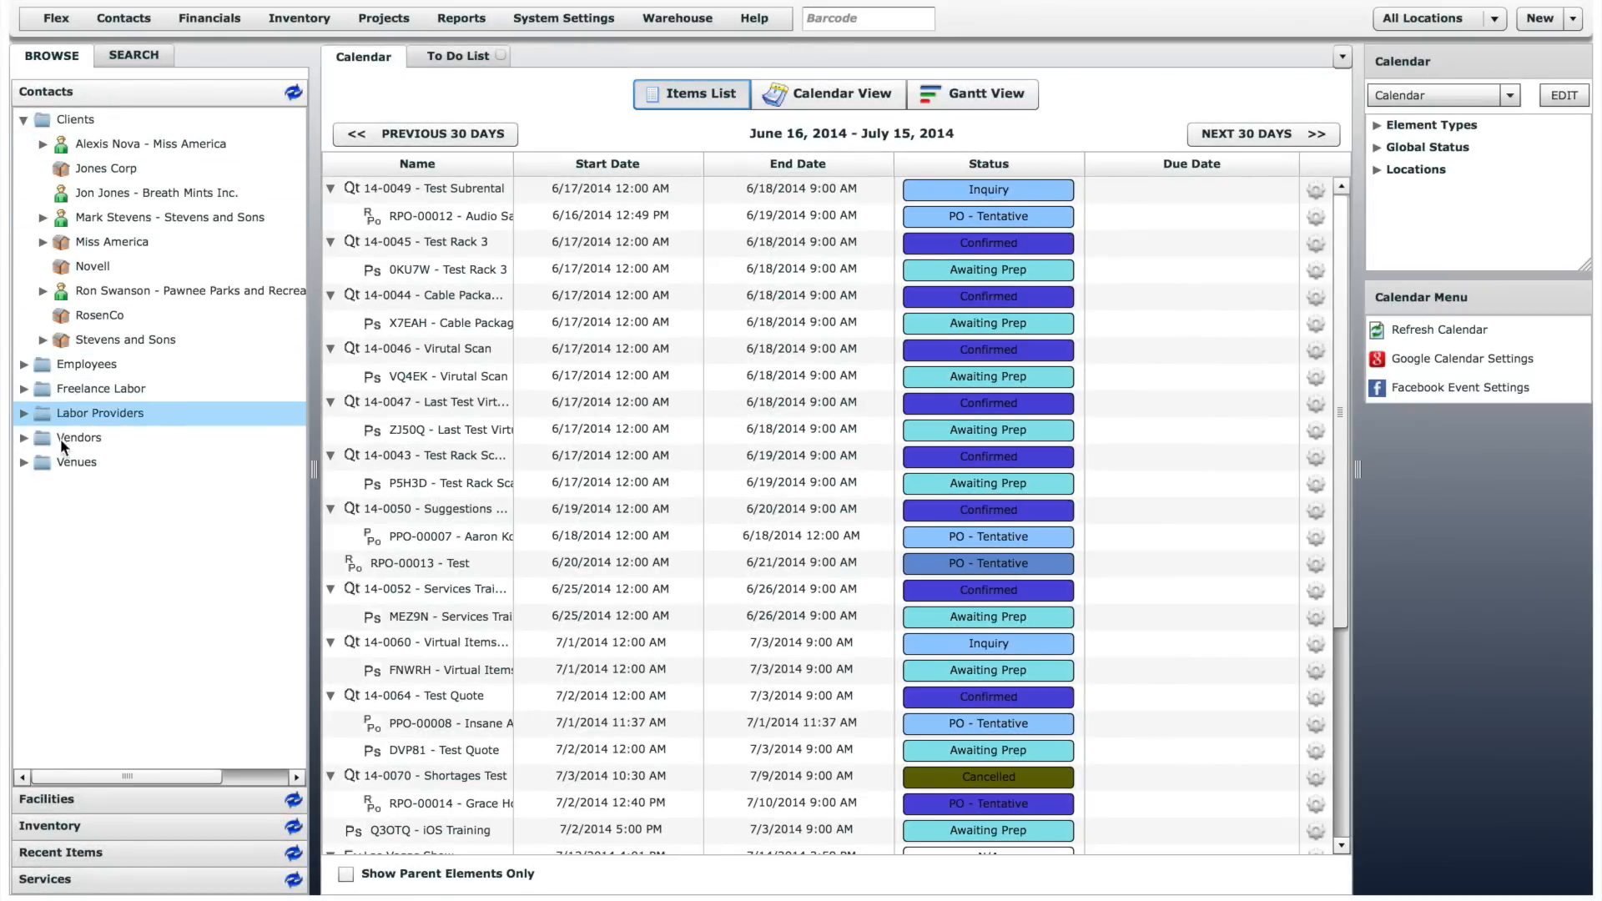
left_click(87, 799)
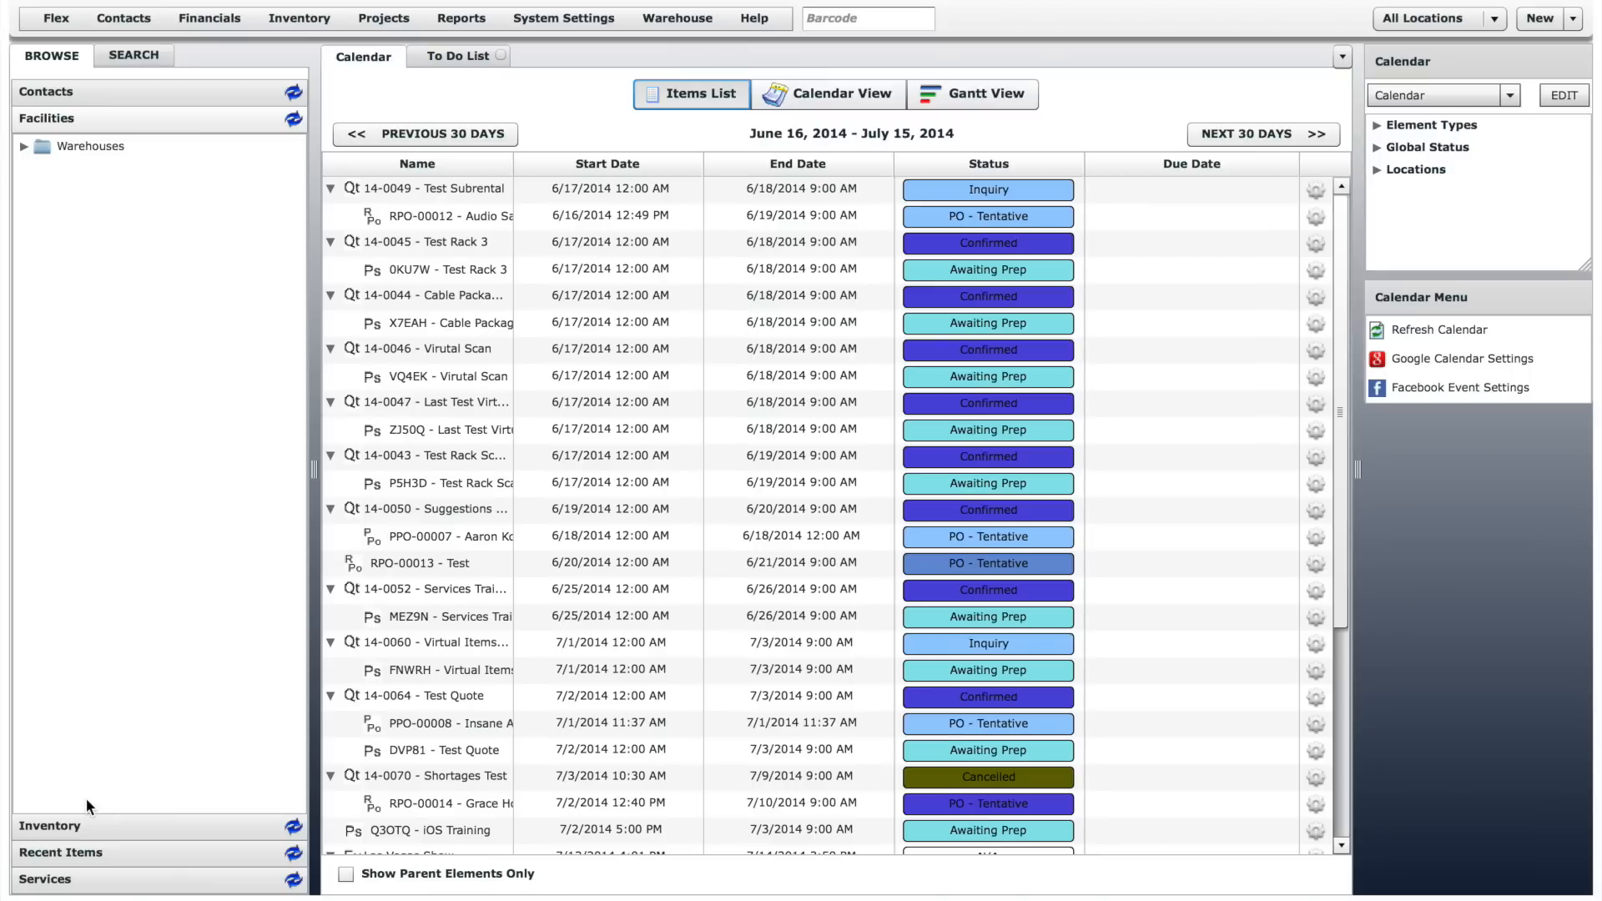
left_click(24, 145)
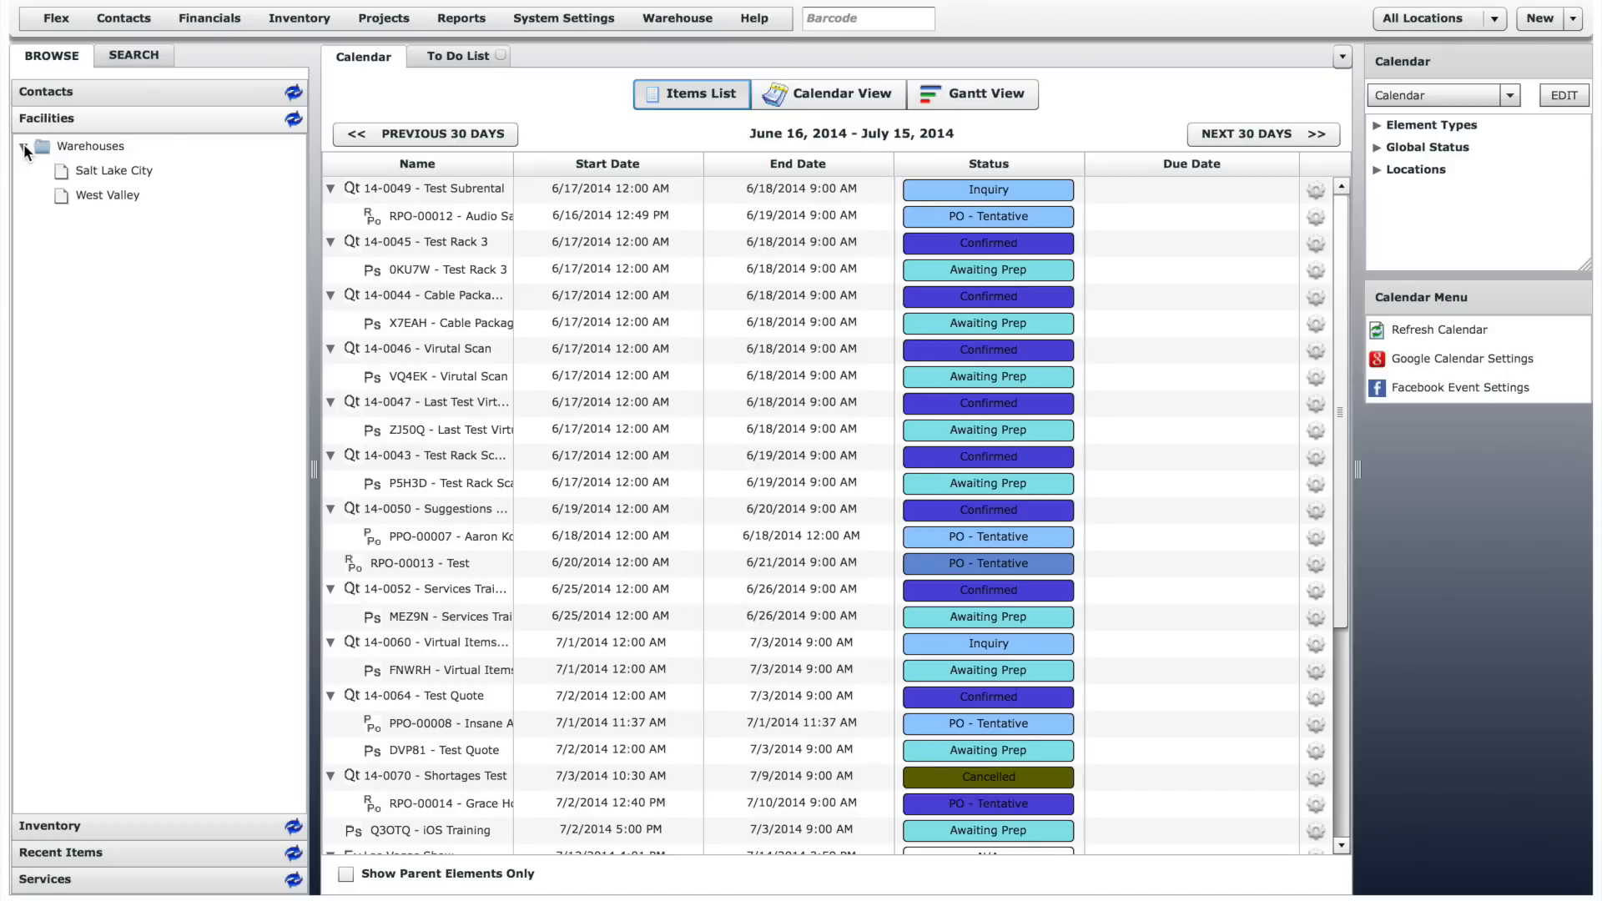
- Browse the inventory down to the analog mixers in the Audio group
left_click(167, 822)
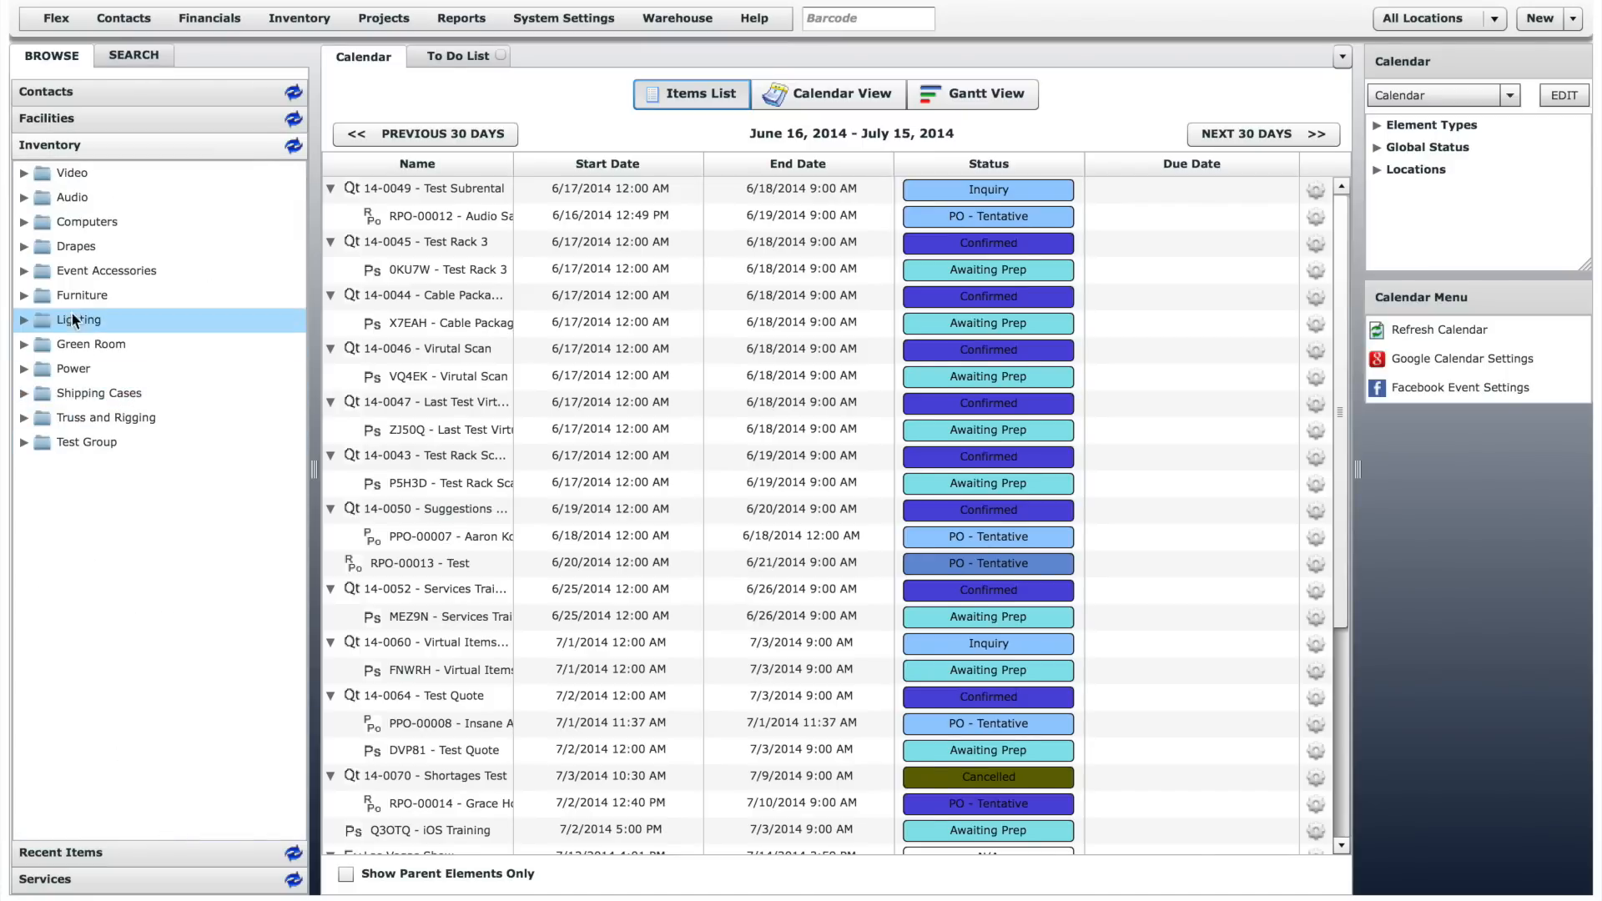
left_click(23, 197)
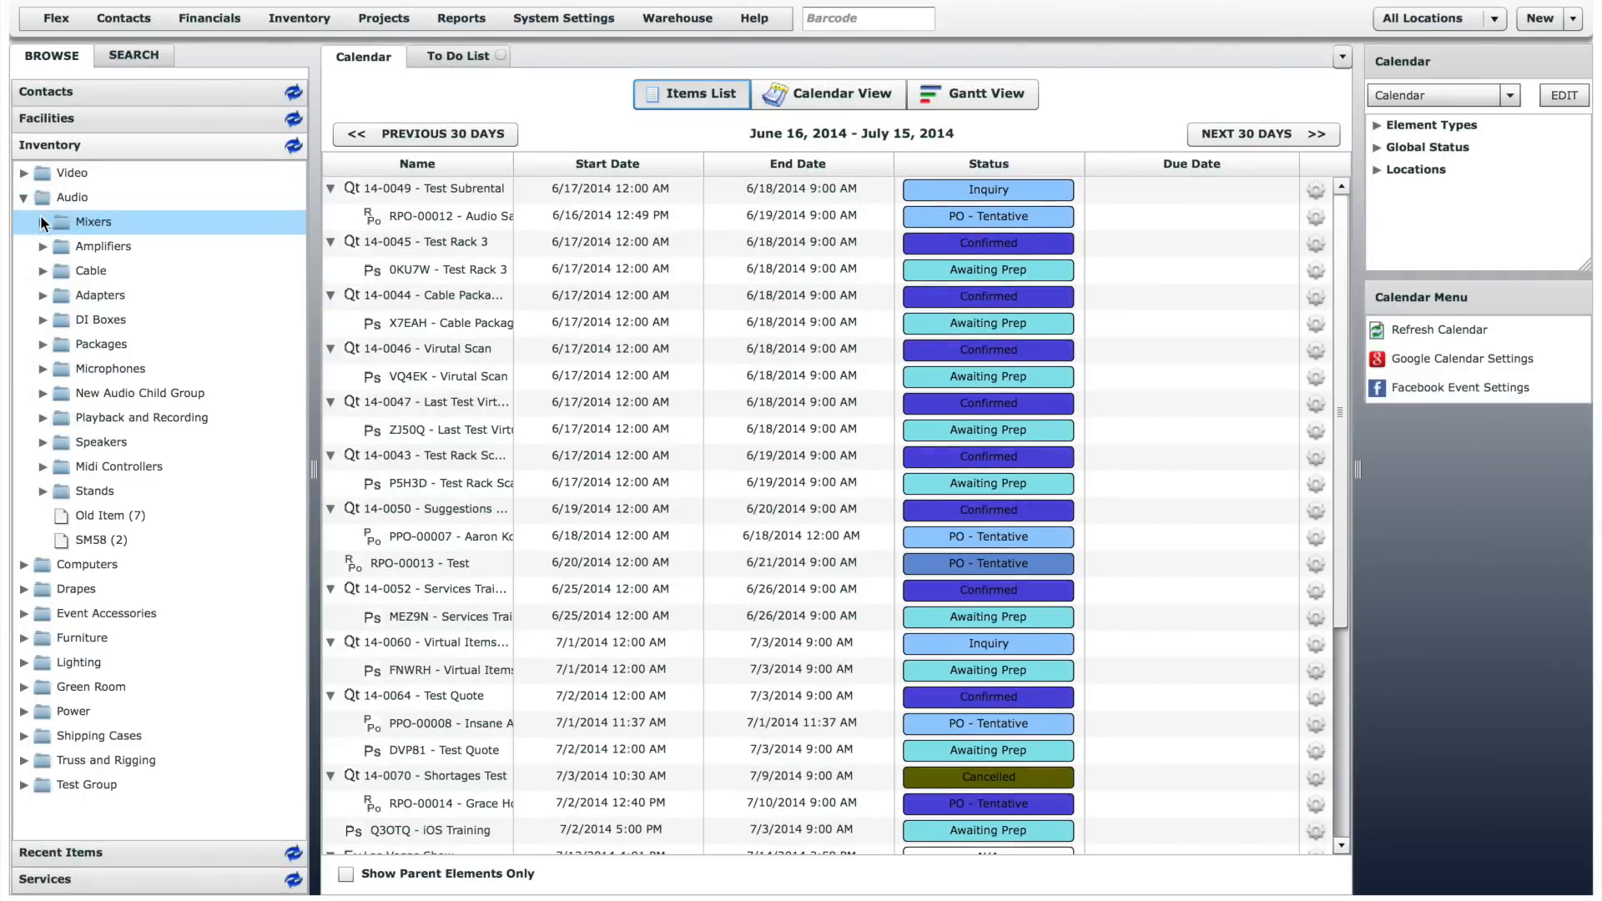
left_click(41, 219)
left_click(61, 247)
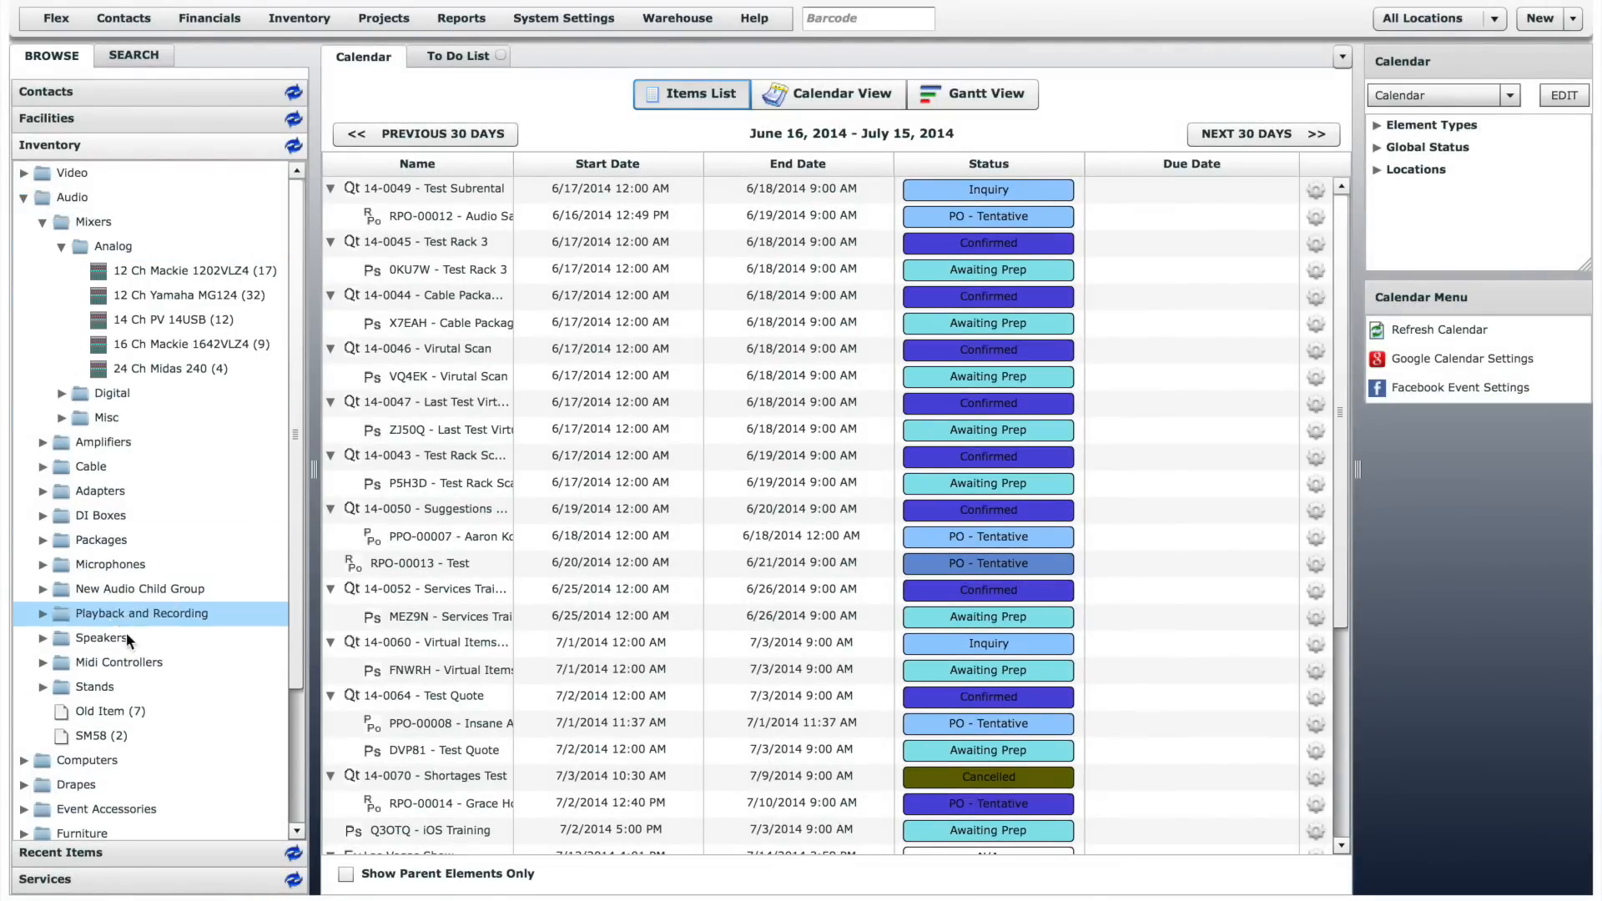
- View the recent items, and expand the Labor and Travel folders under Services
left_click(163, 853)
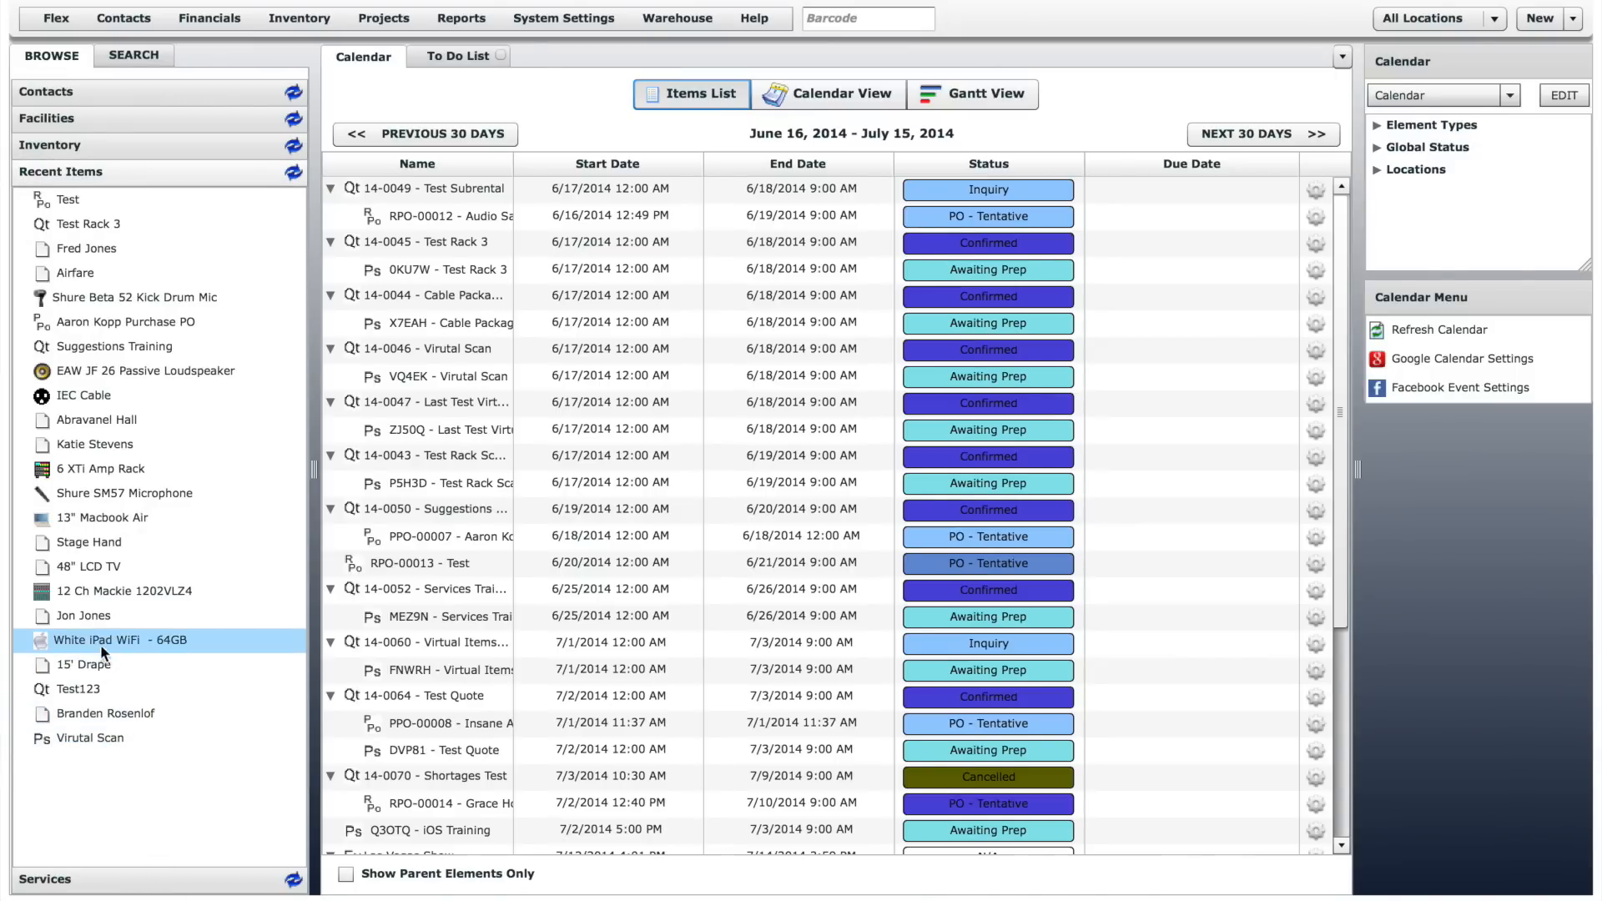
left_click(126, 883)
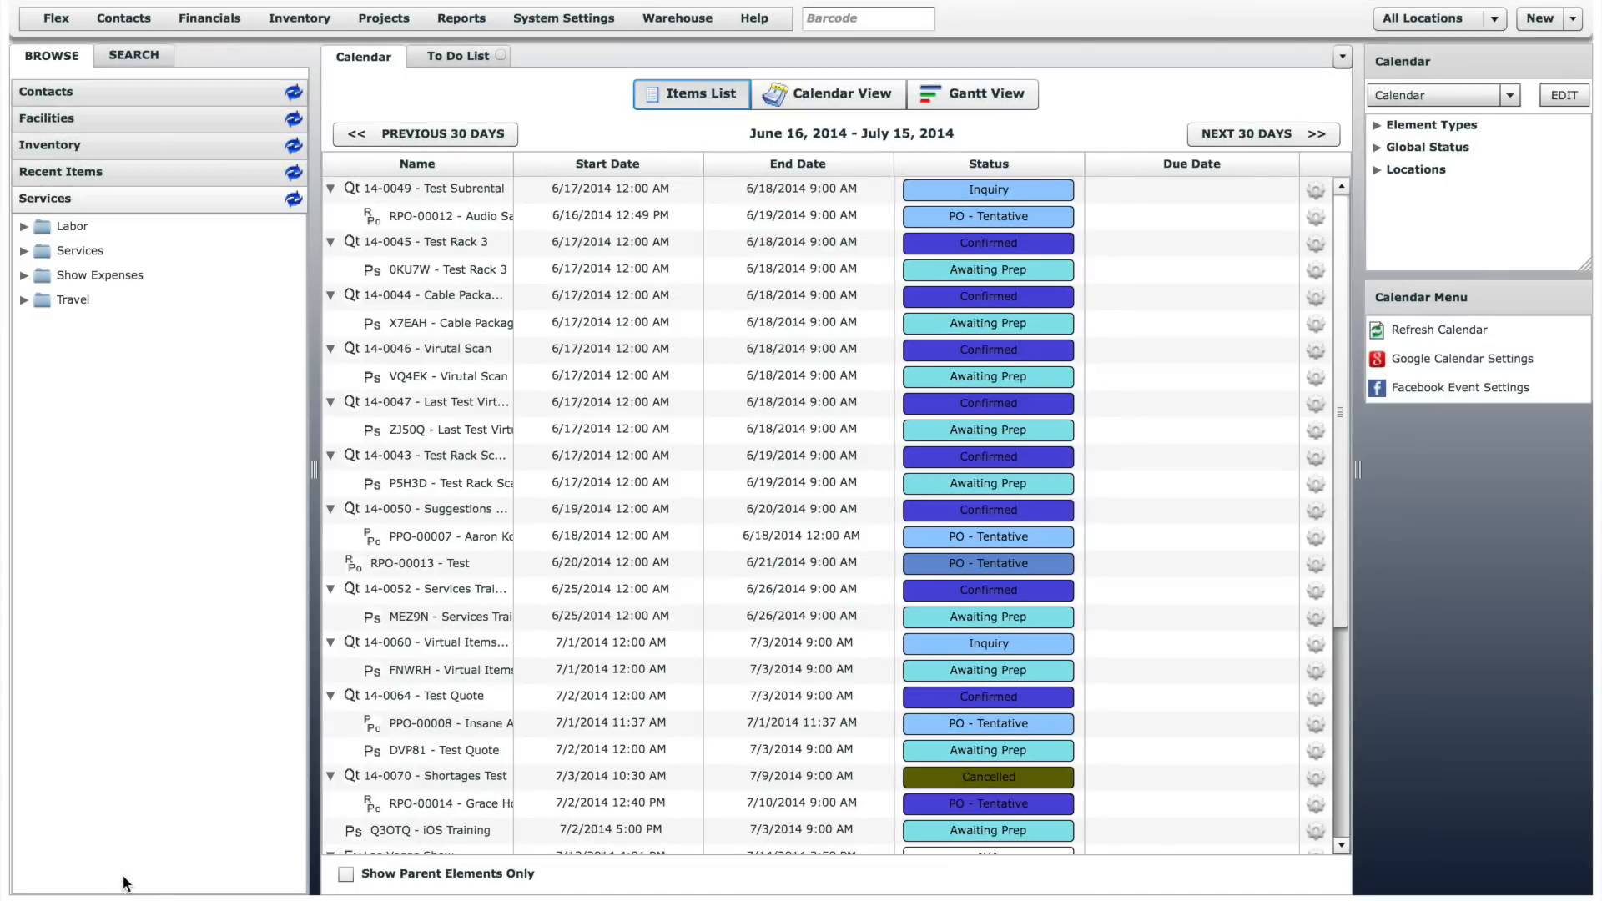
left_click(22, 226)
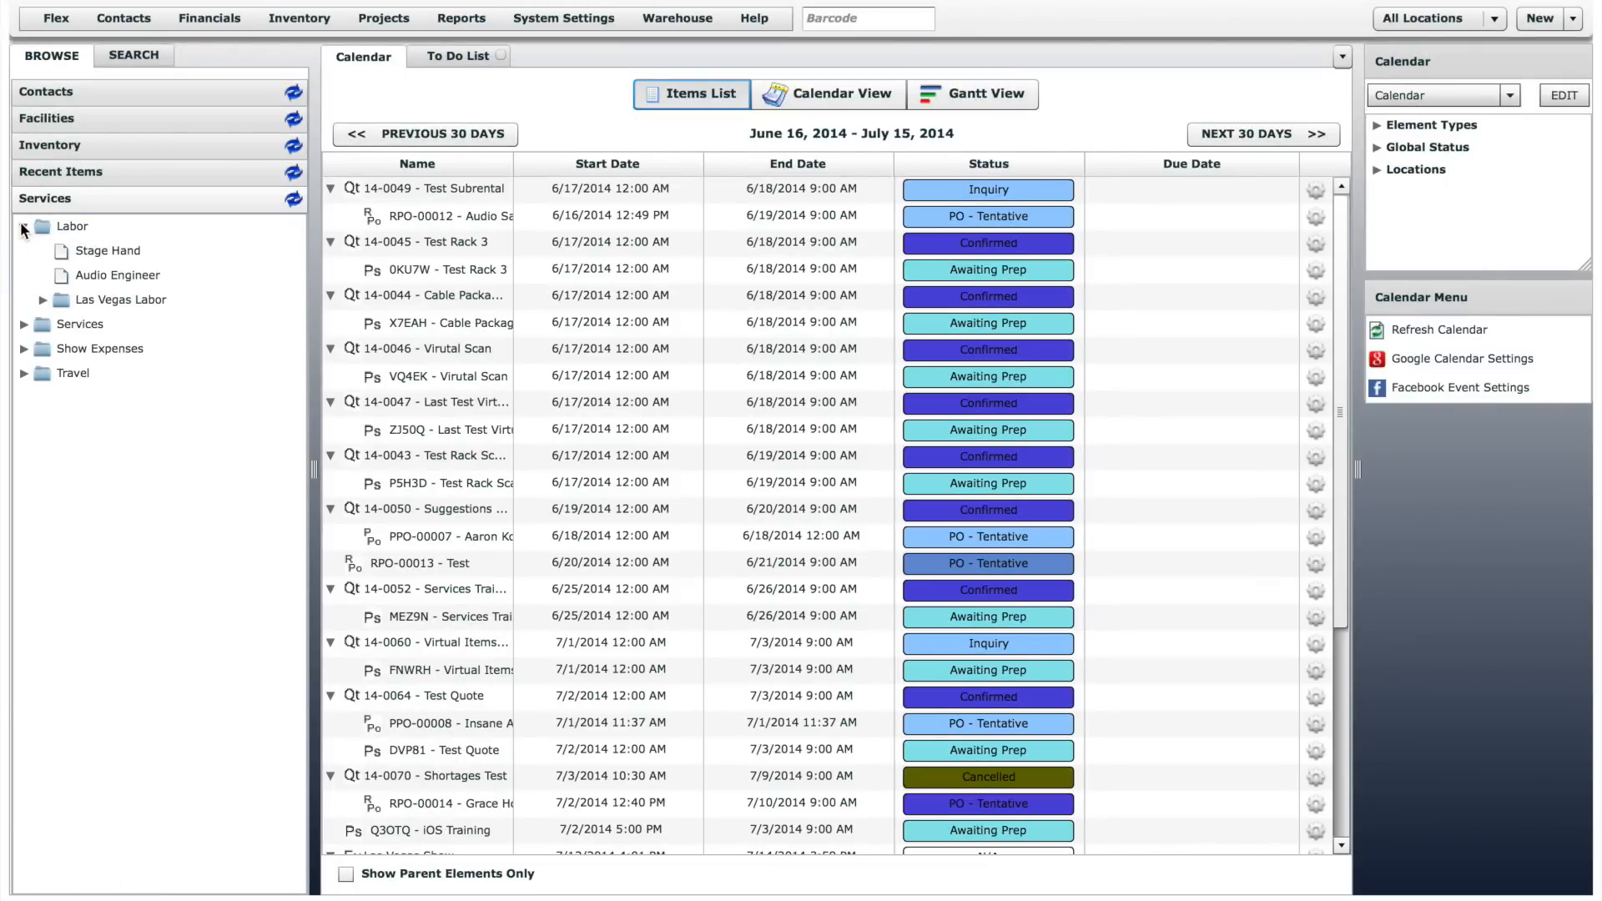
left_click(23, 373)
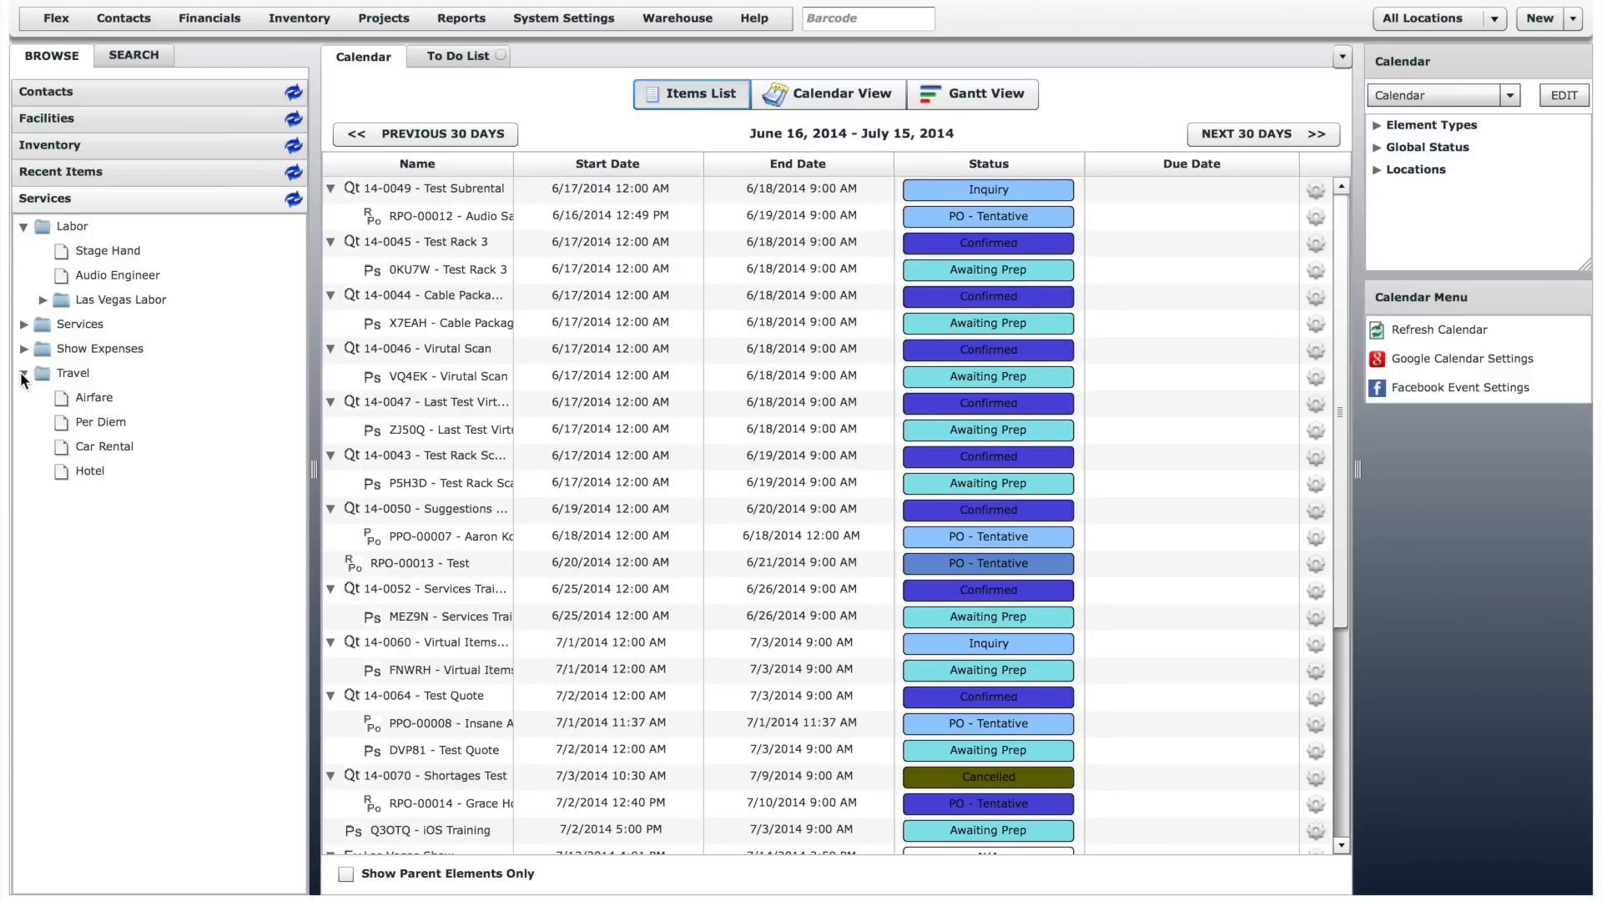
- Search across all record types for "speaker"
left_click(127, 91)
left_click(137, 54)
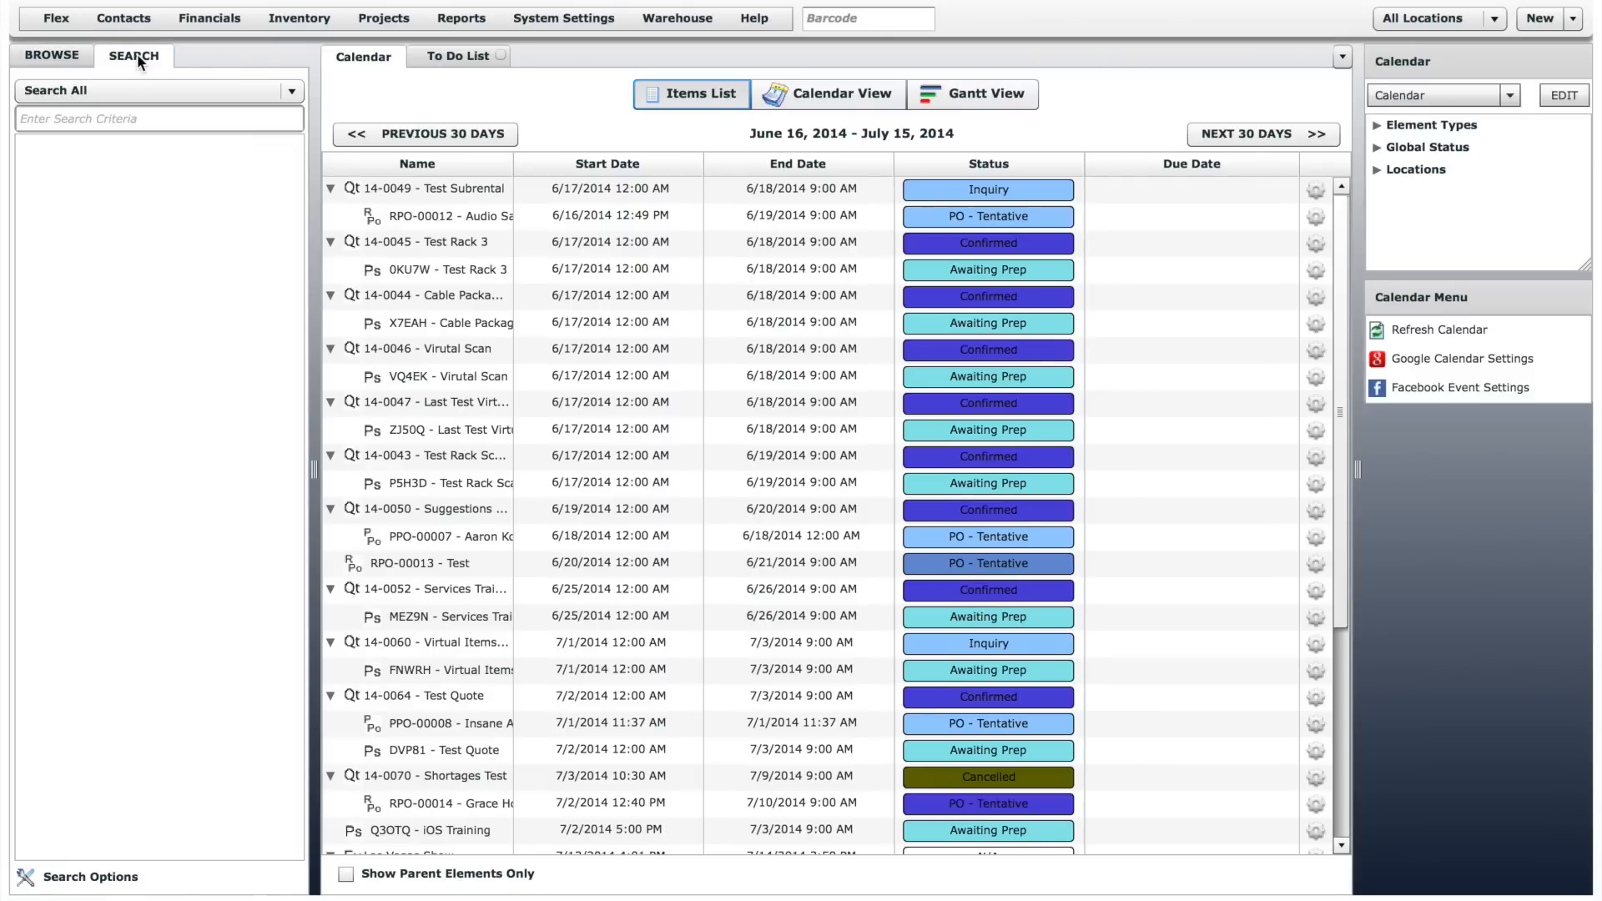
left_click(143, 119)
type("speaker")
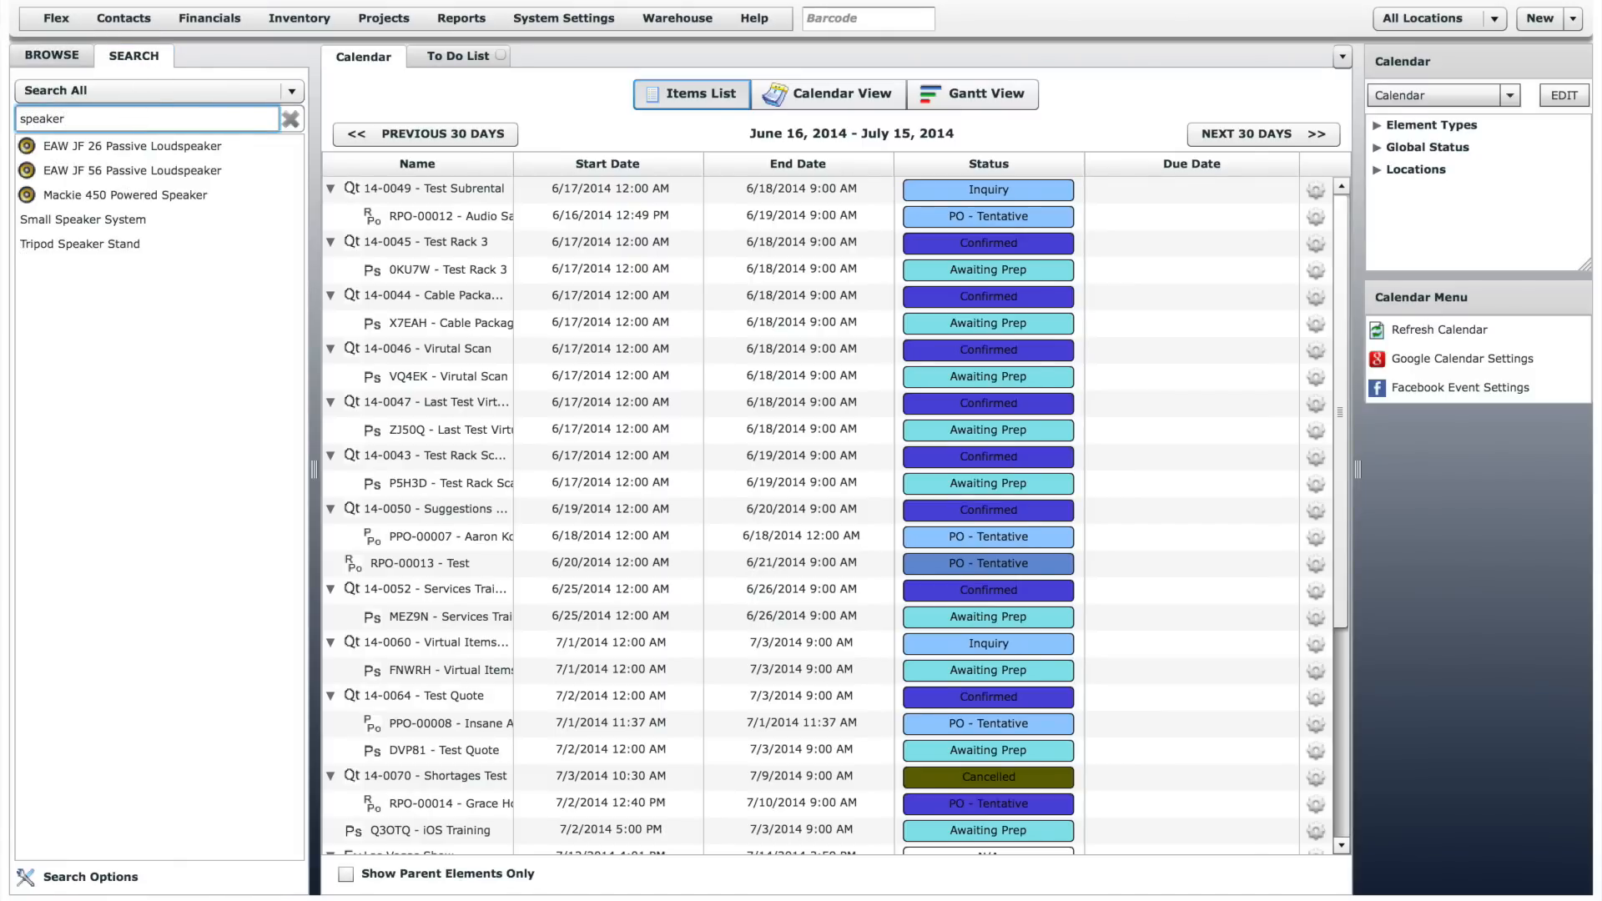
- Restrict the search to inventory and look for "yamaha" items
left_click(282, 94)
left_click(267, 117)
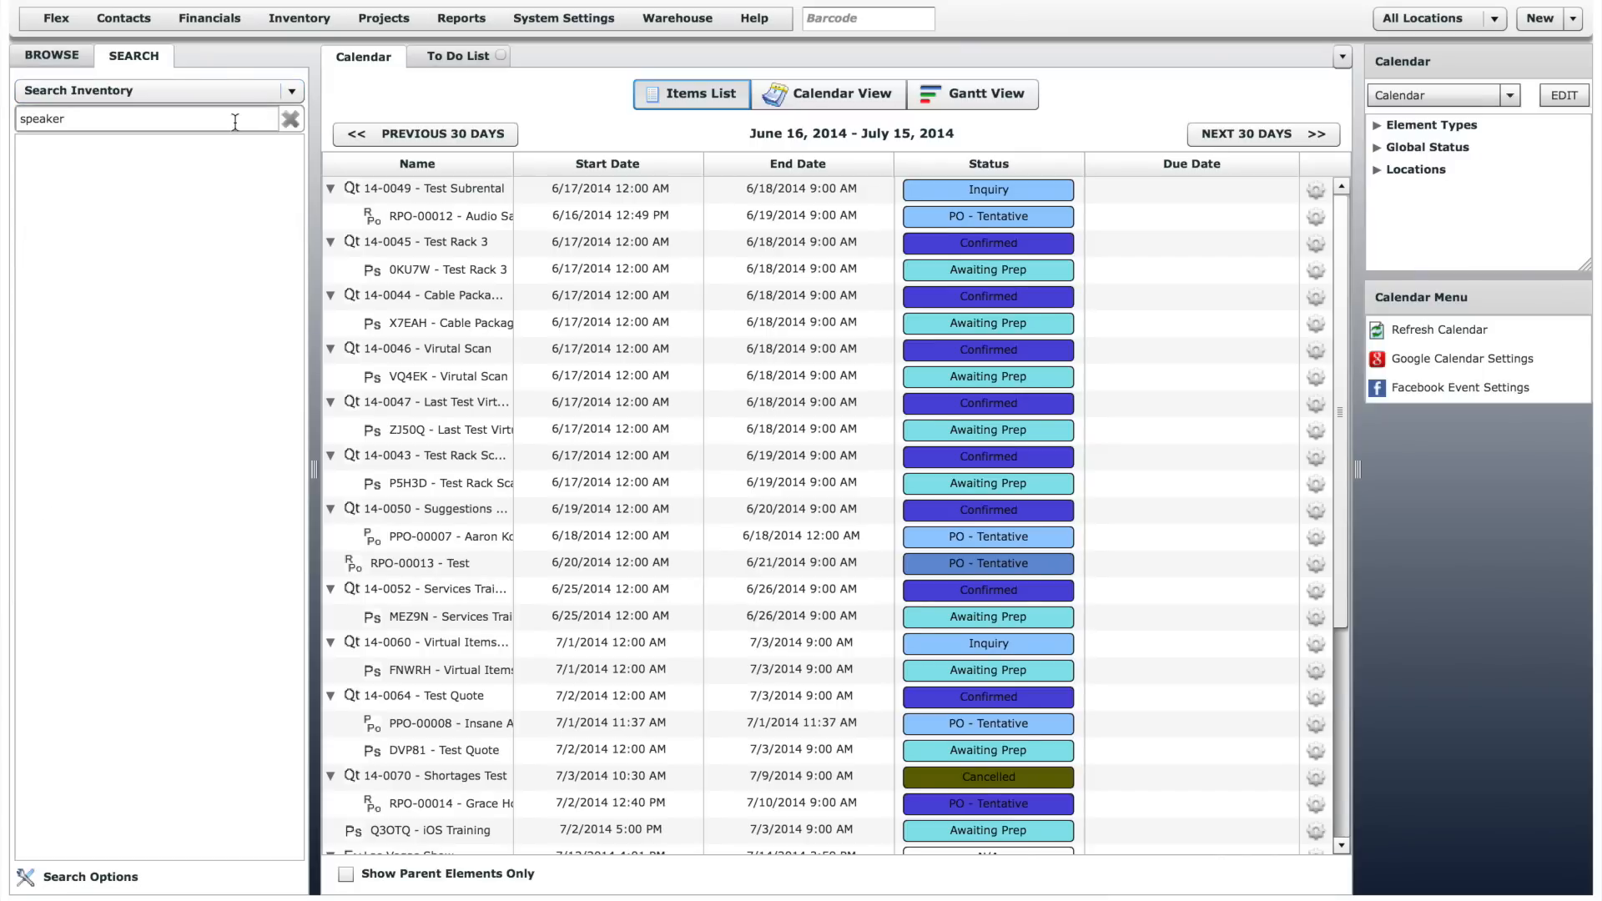
double_click(216, 121)
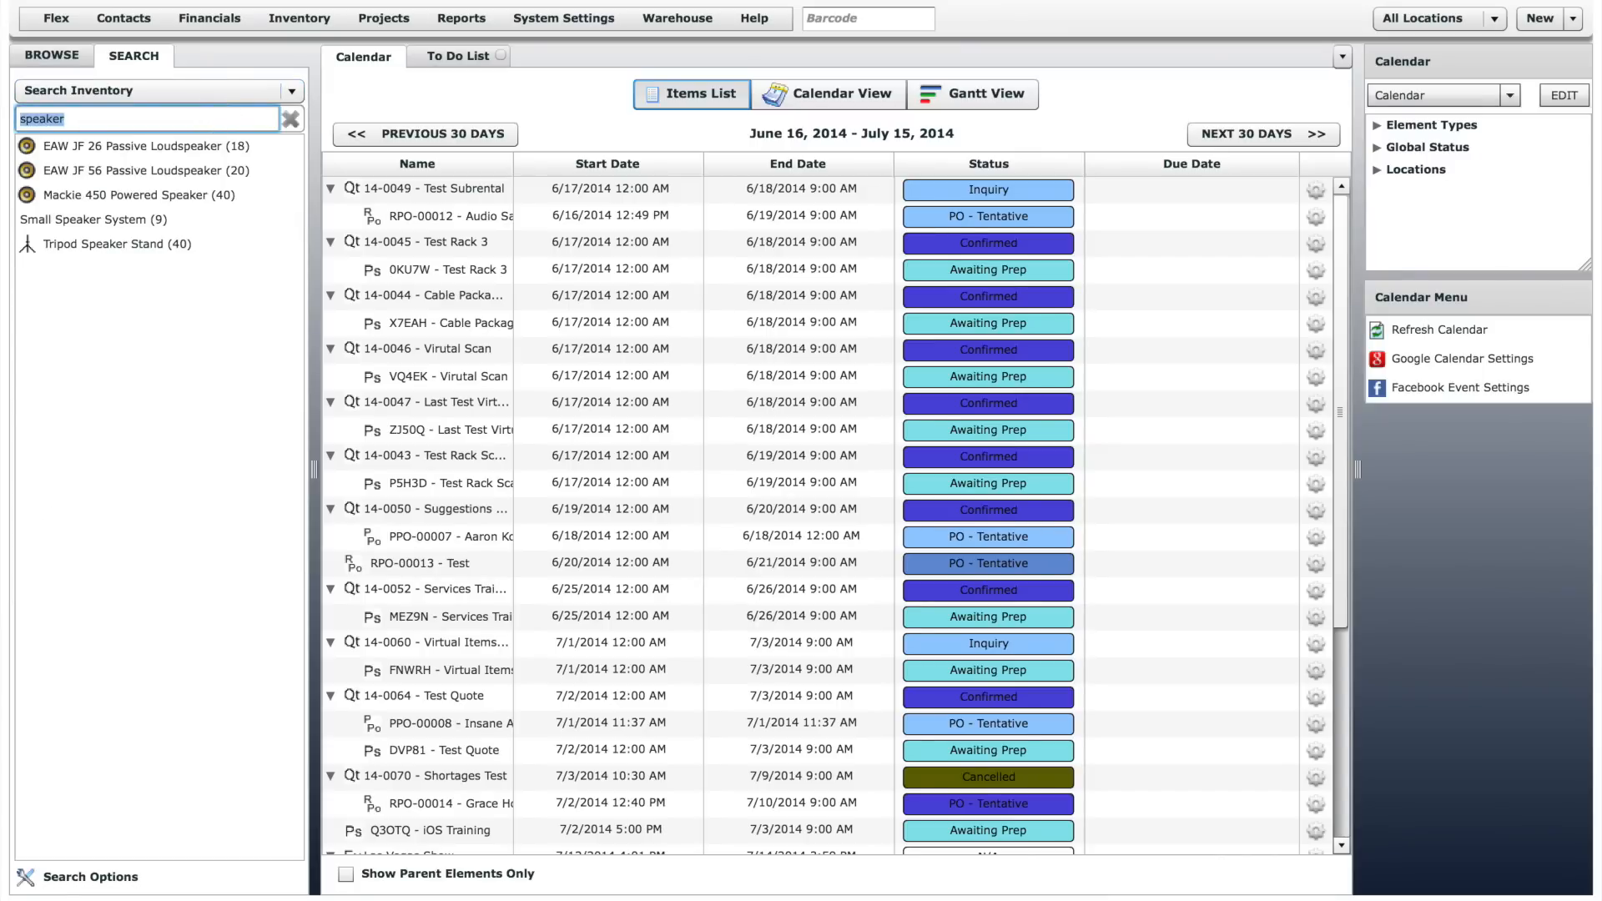
type("yamaha")
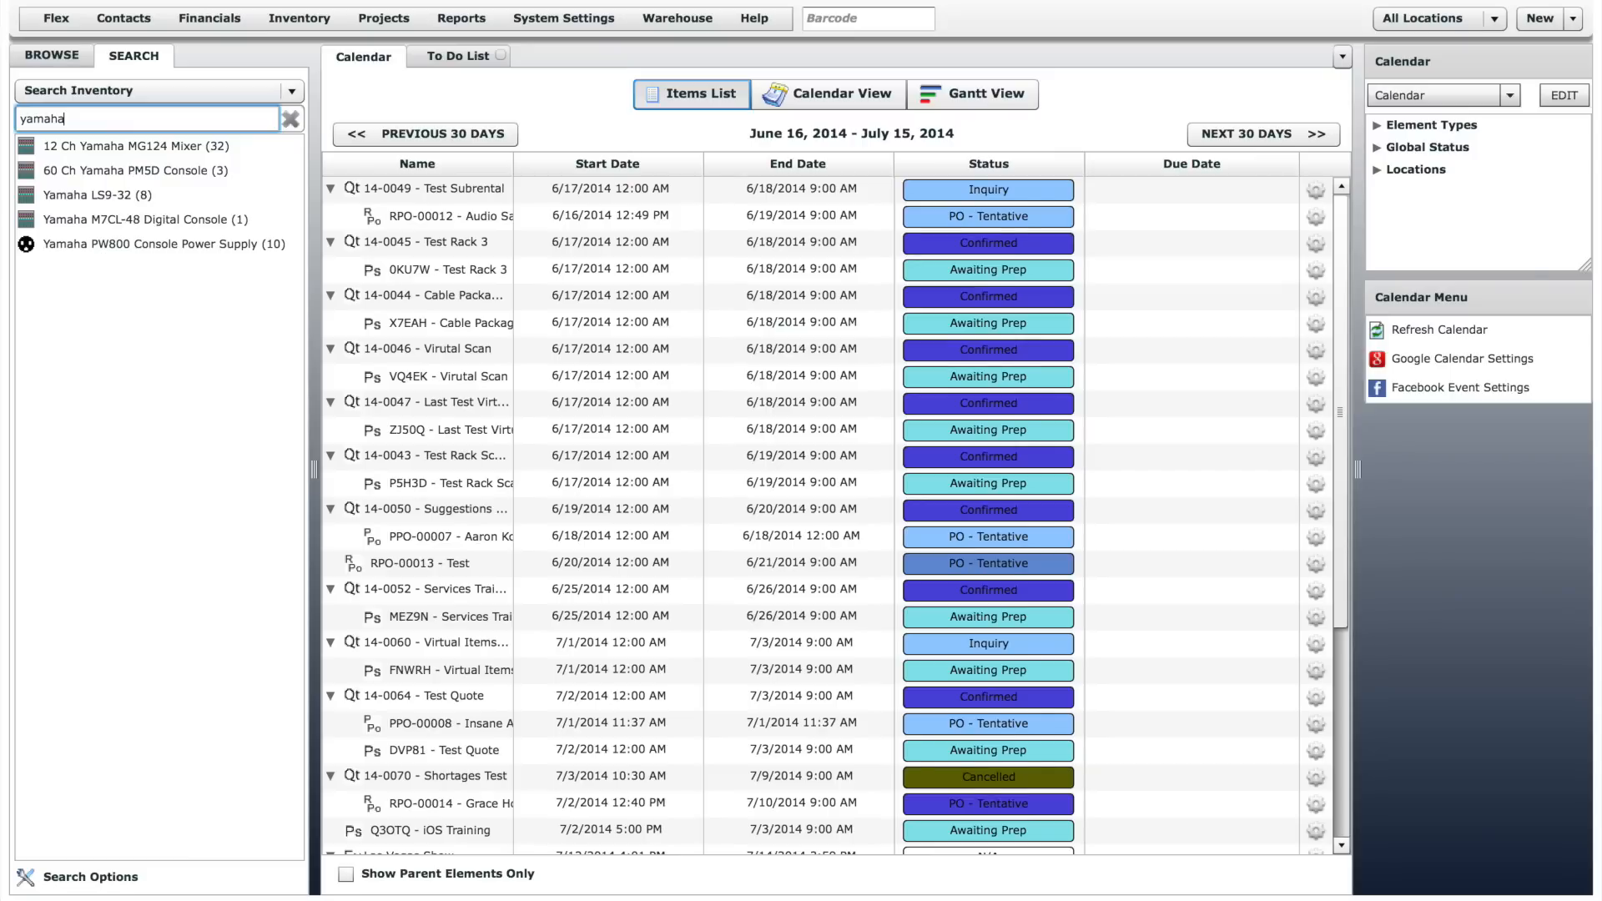
- Switch the search scope to contacts and search for a contact by surname
left_click(231, 99)
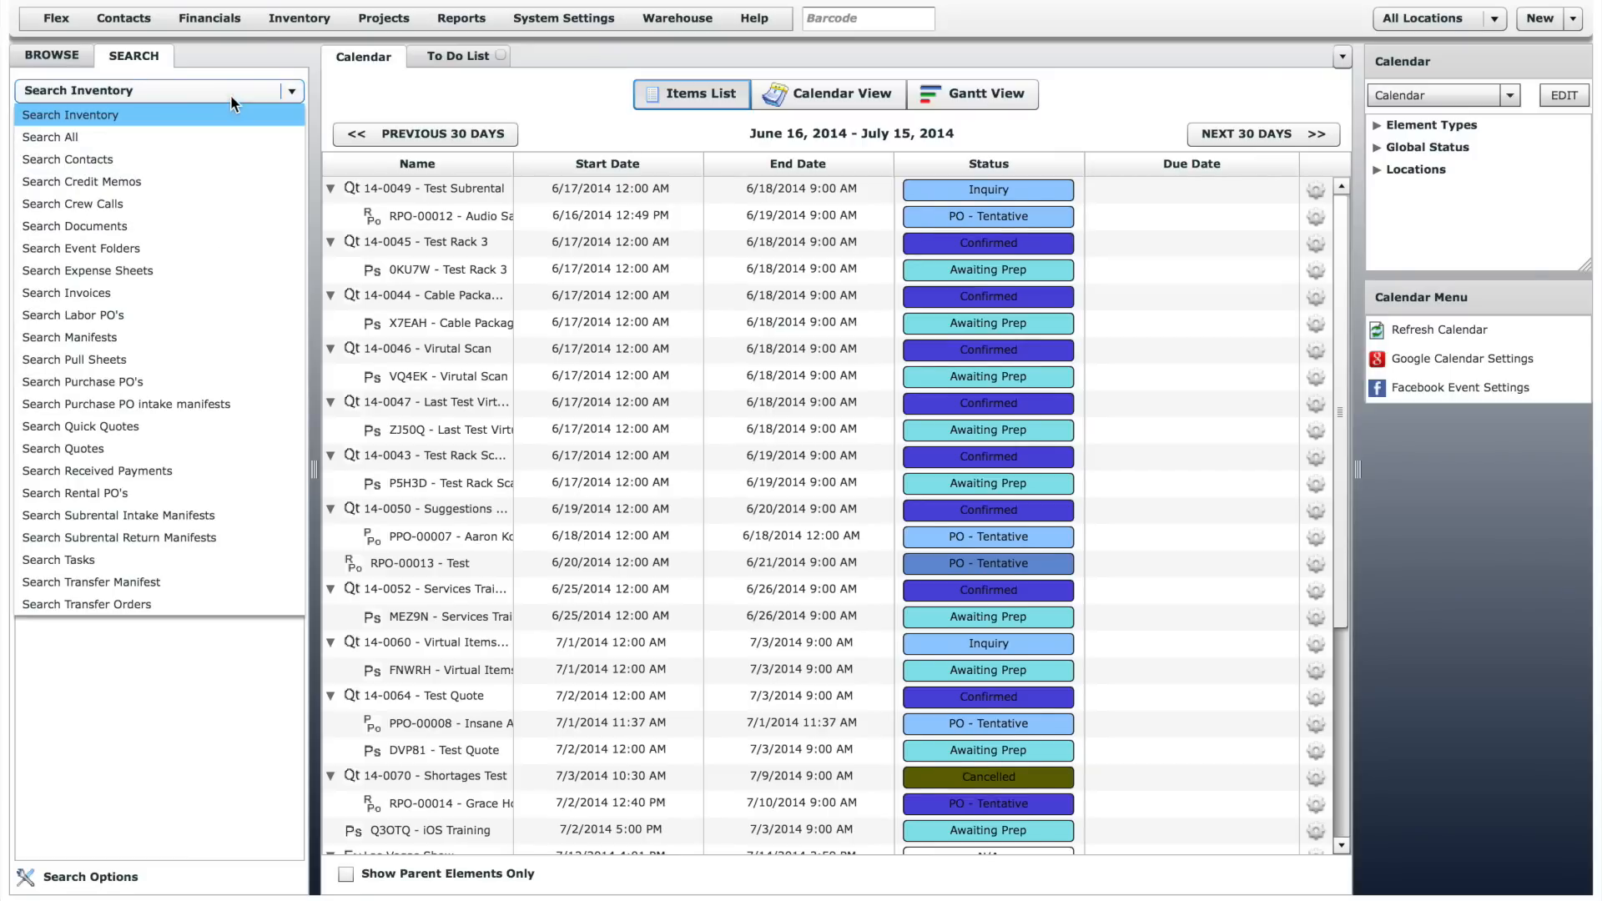
left_click(202, 155)
left_click(190, 118)
key("ctrl+a")
type("jones")
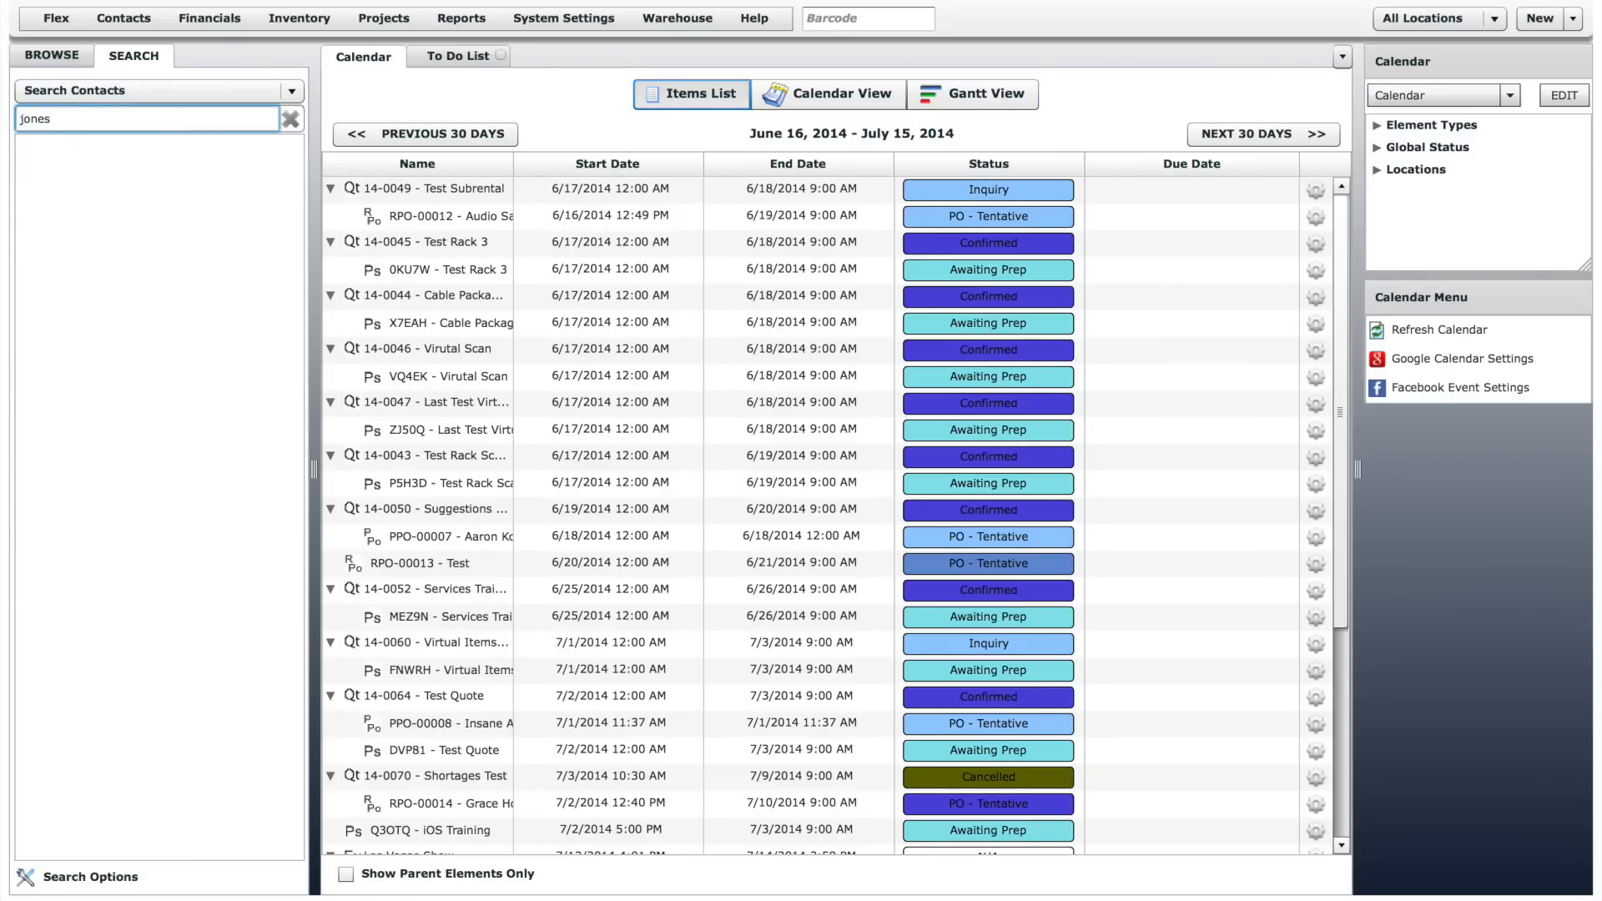
key("Return")
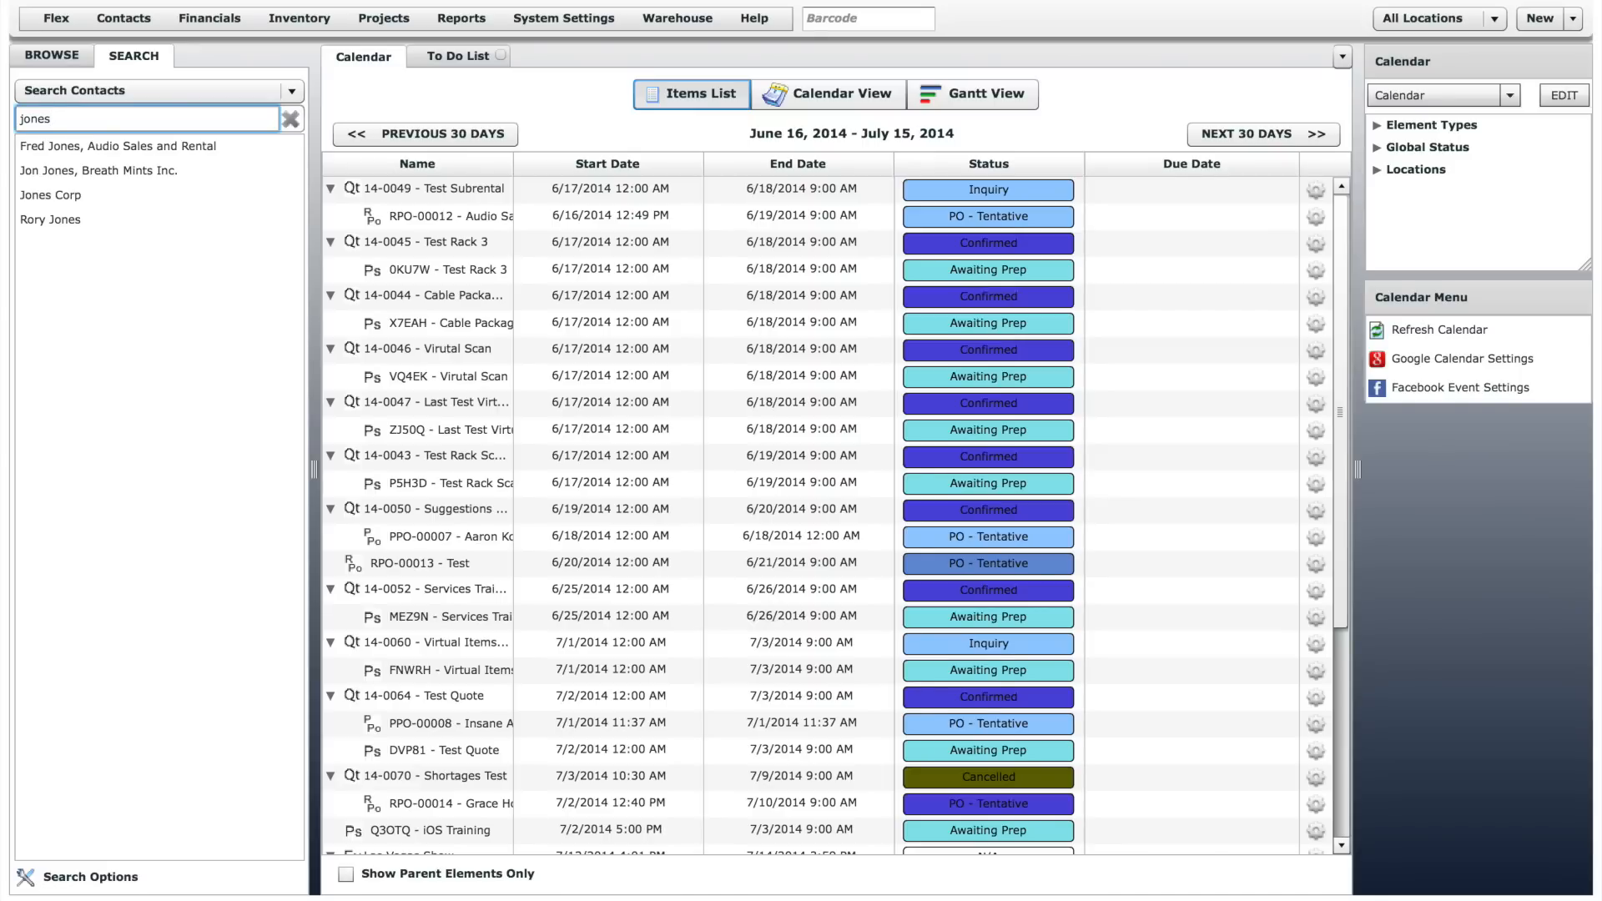
- View the search options for deleted and closed records, cancel them, and return to browsing contacts
left_click(113, 887)
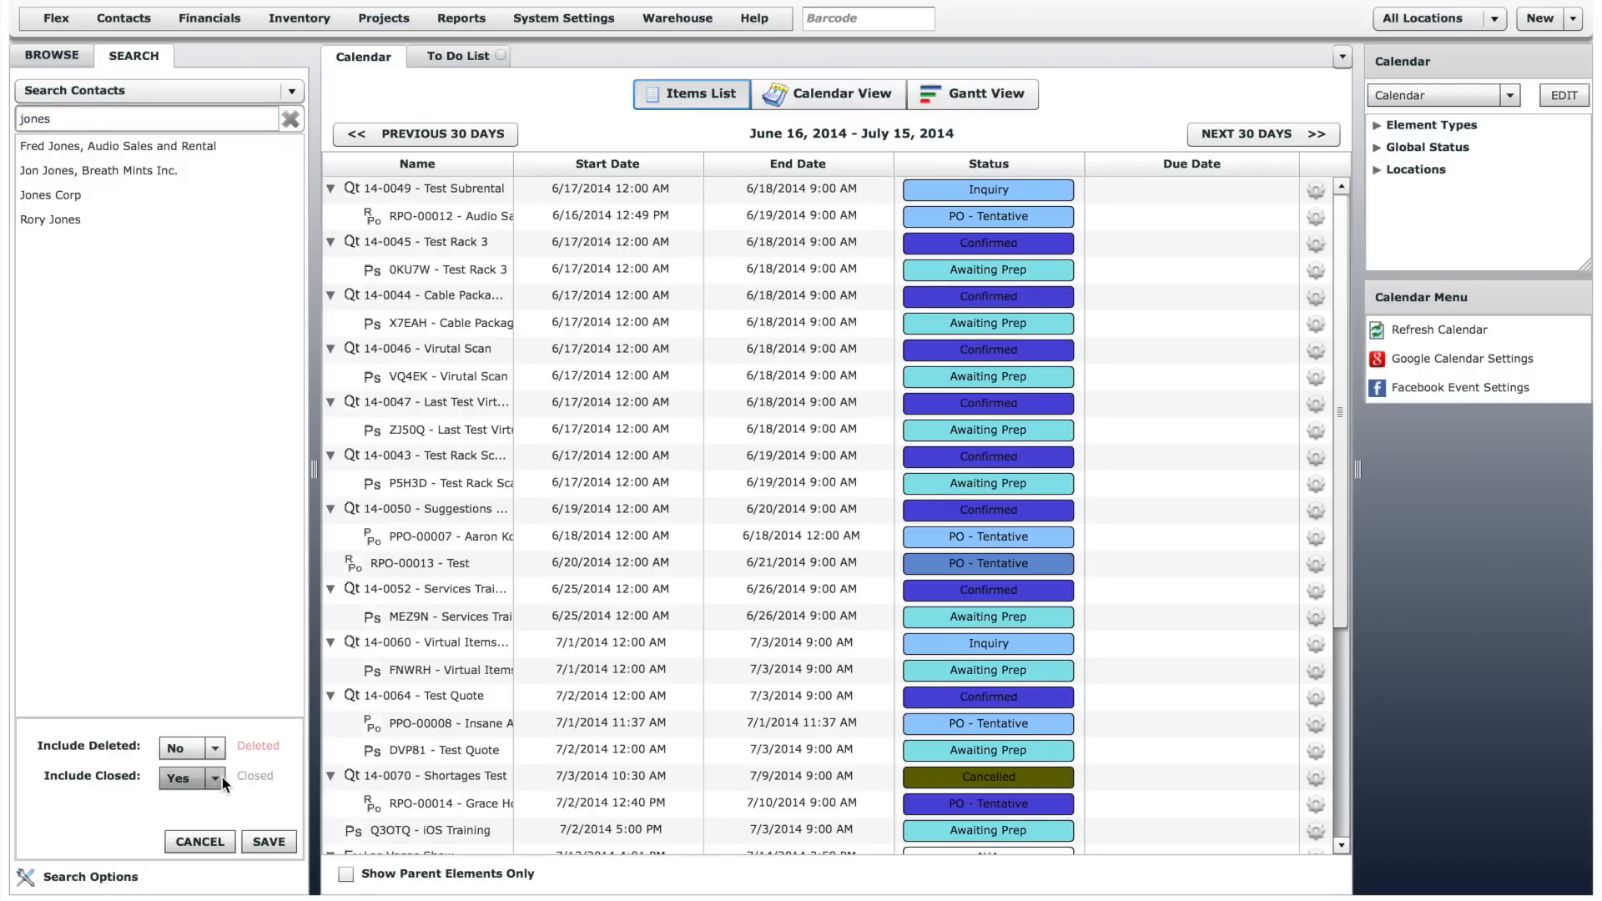
left_click(215, 840)
left_click(68, 59)
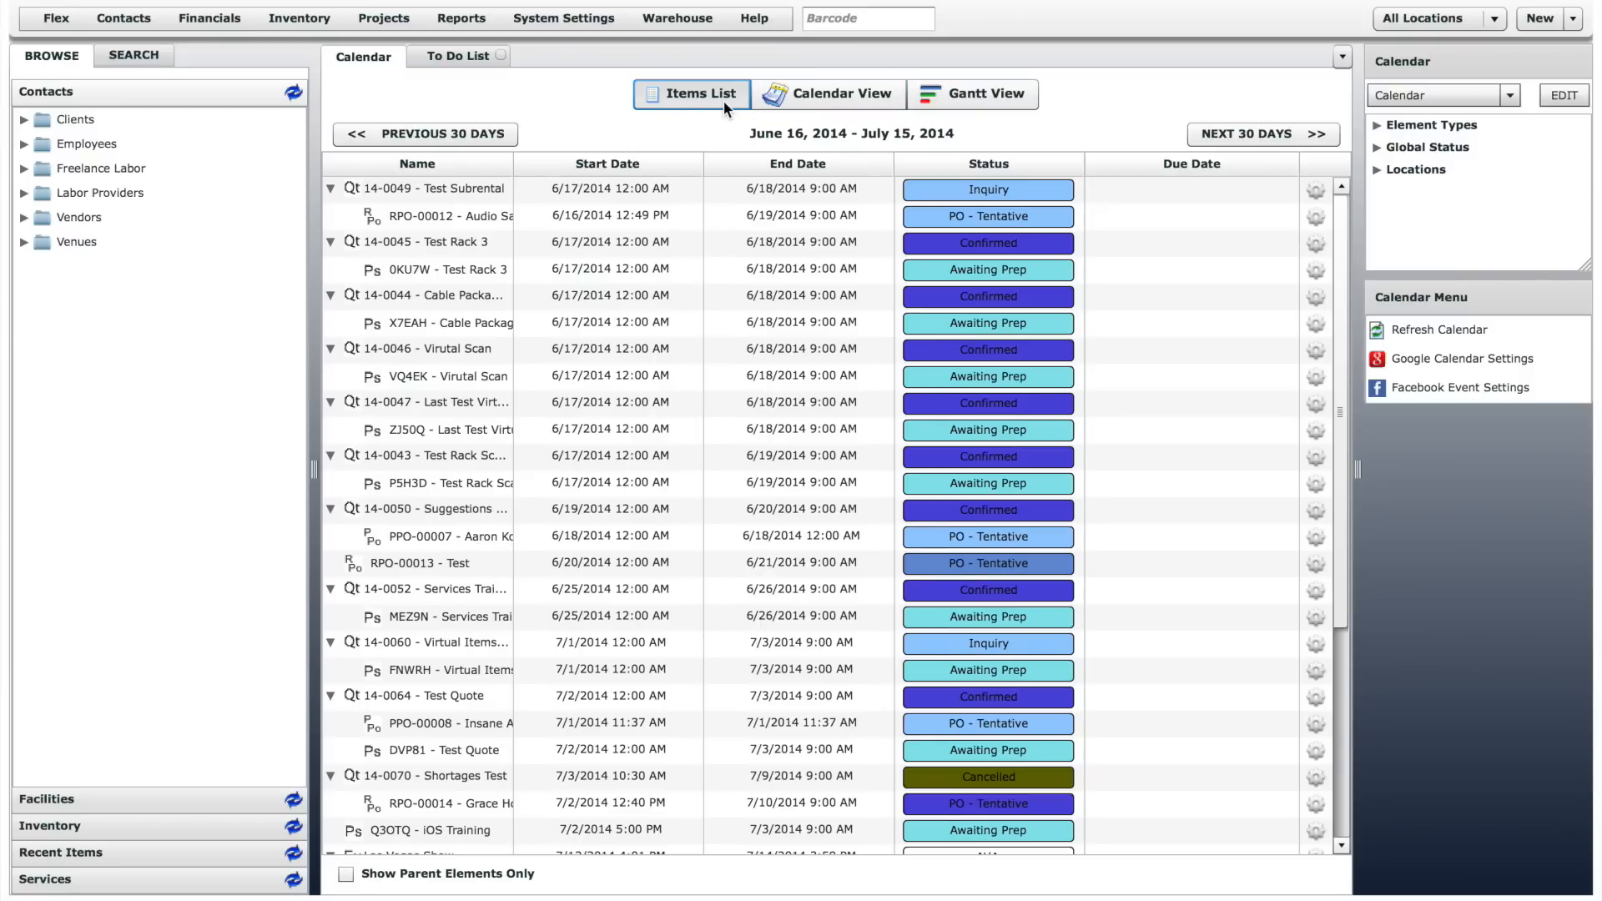
- View the schedule as a calendar and as a Gantt chart, and return to the items list
left_click(794, 98)
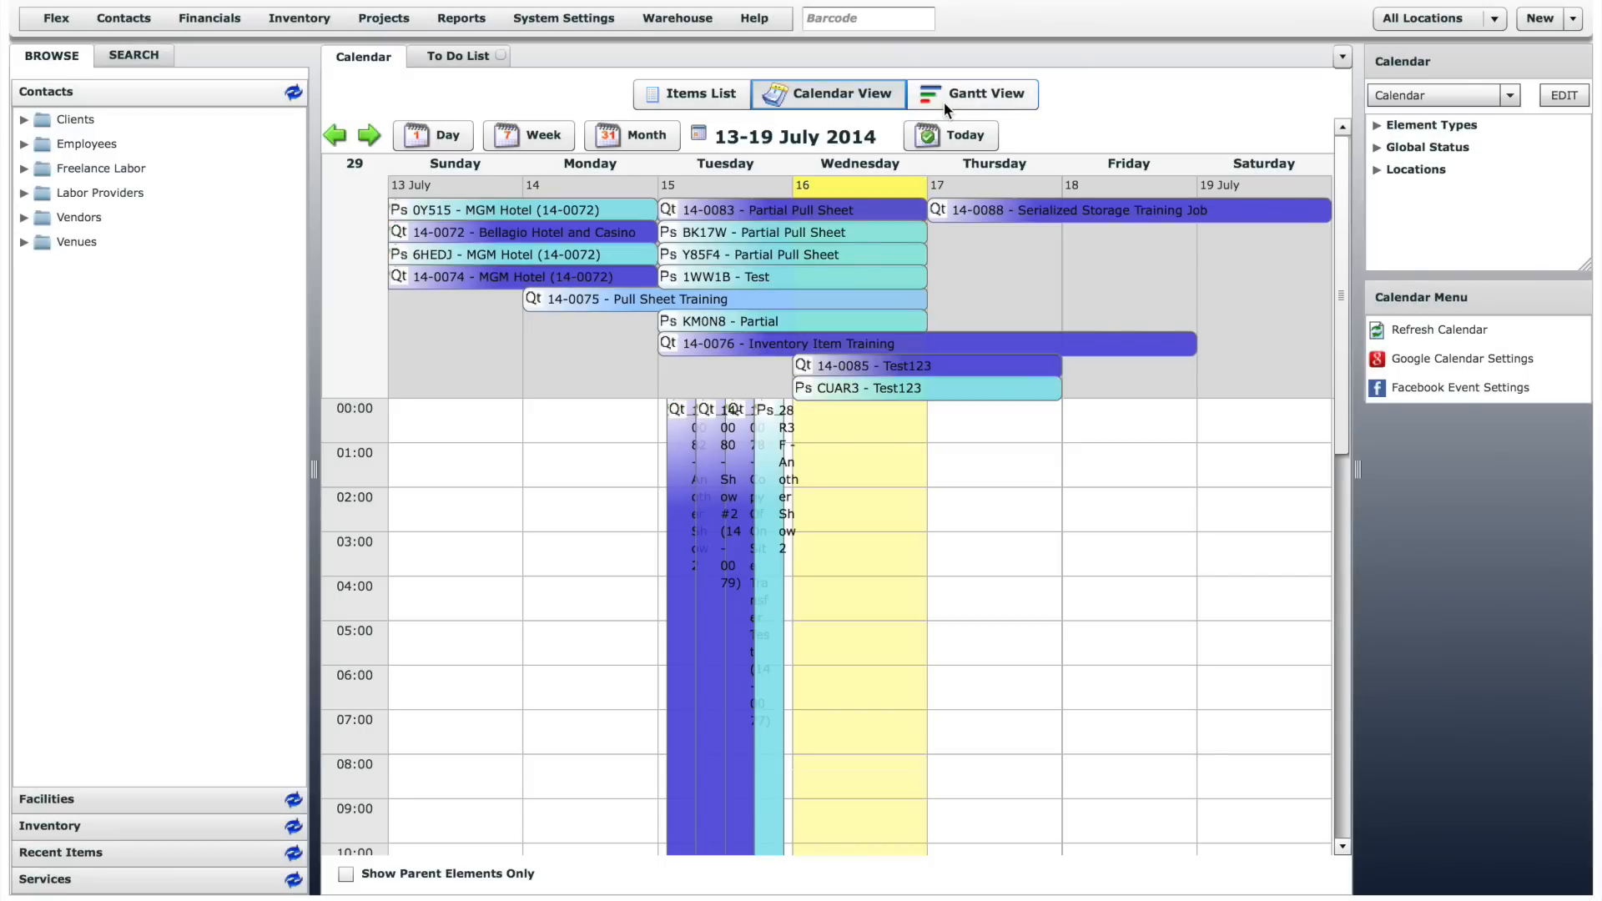
left_click(944, 102)
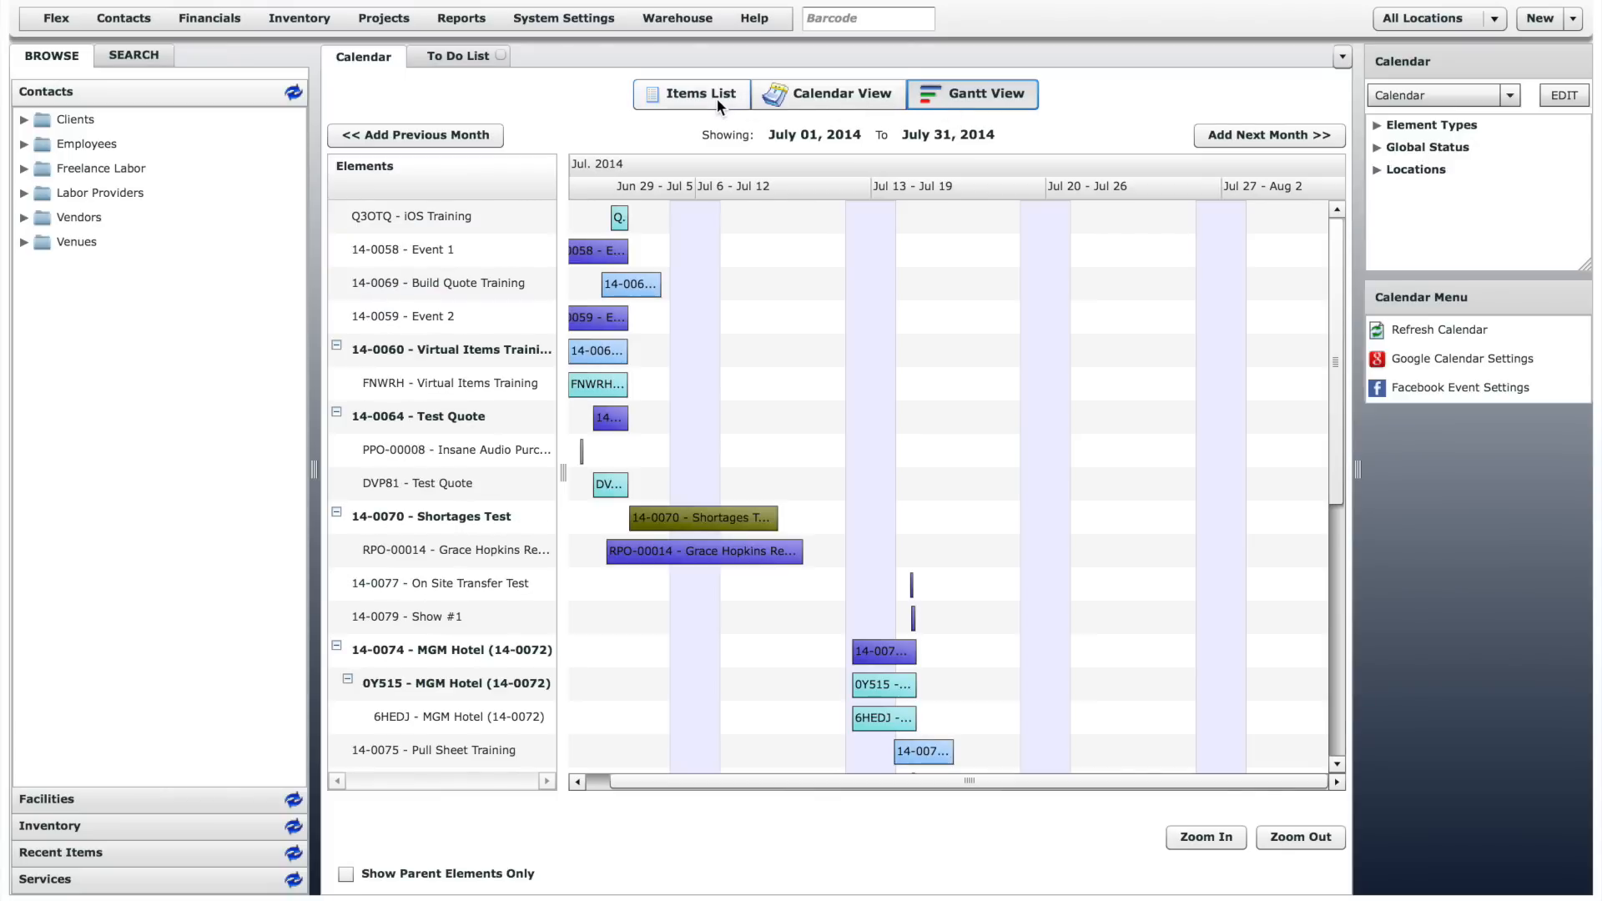
left_click(717, 99)
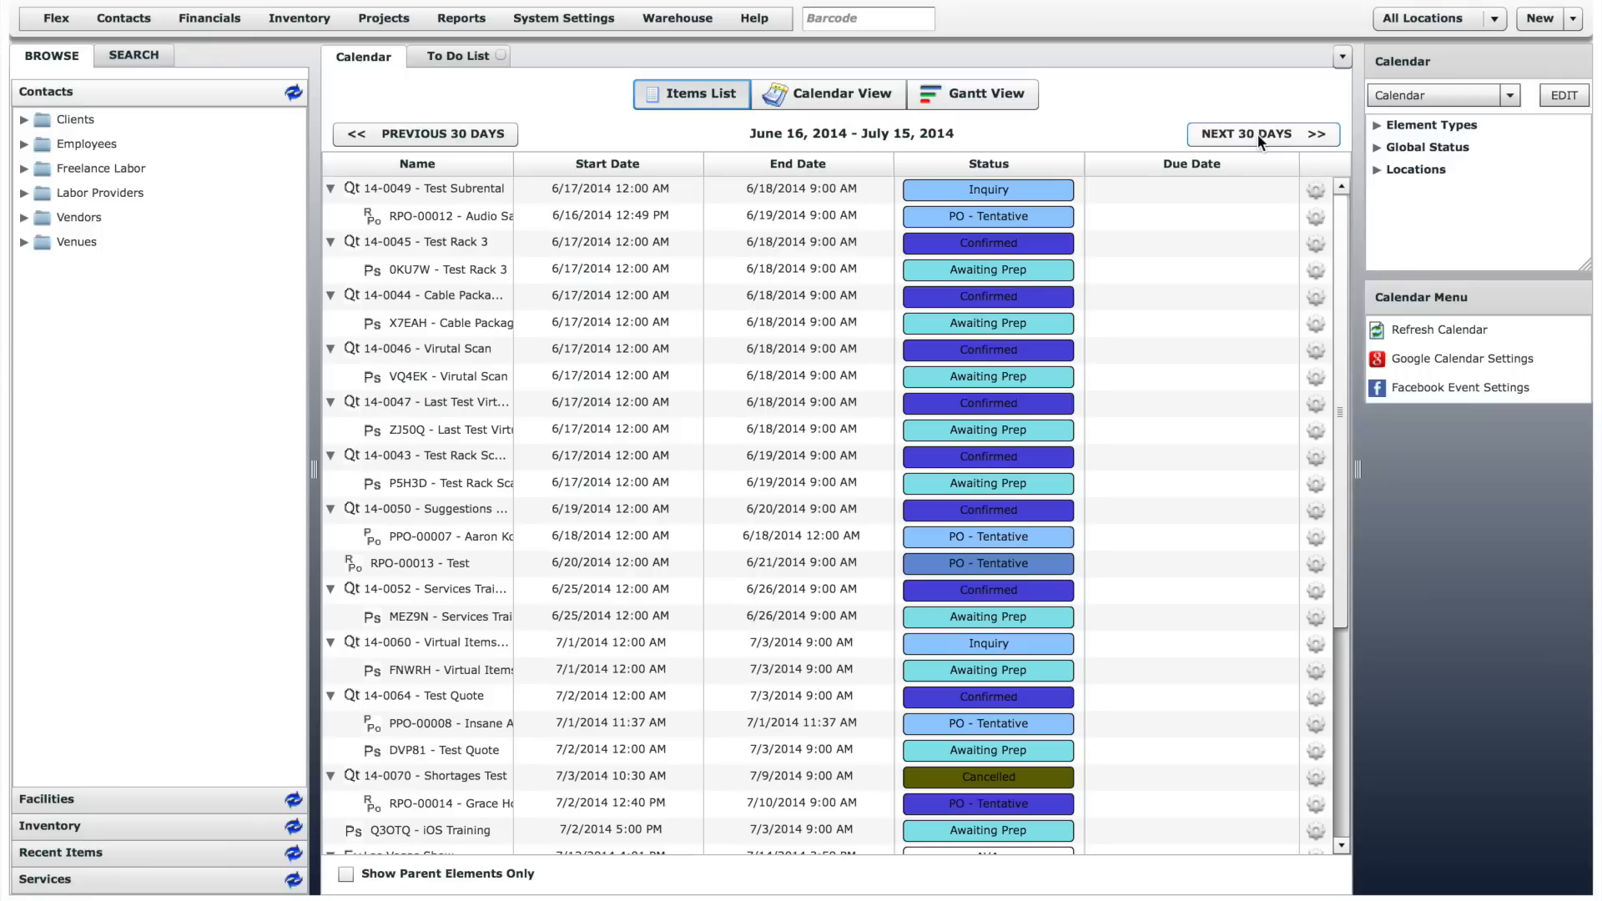
- Open the Test Subrental quote (14-0049) from the items list and return to the calendar
double_click(447, 193)
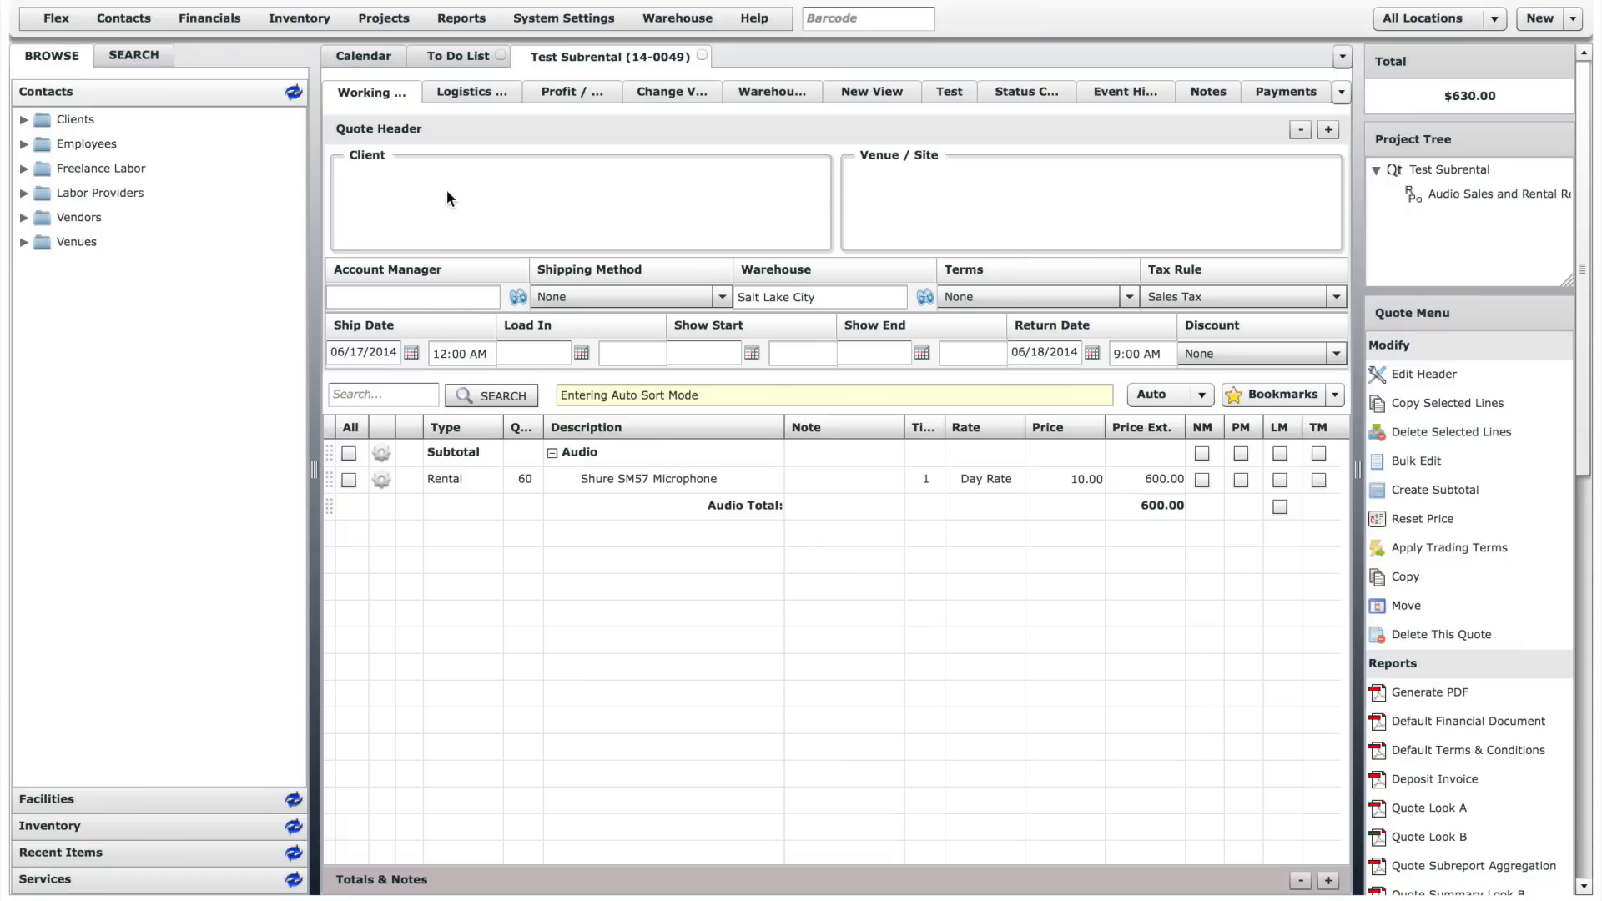
left_click(368, 57)
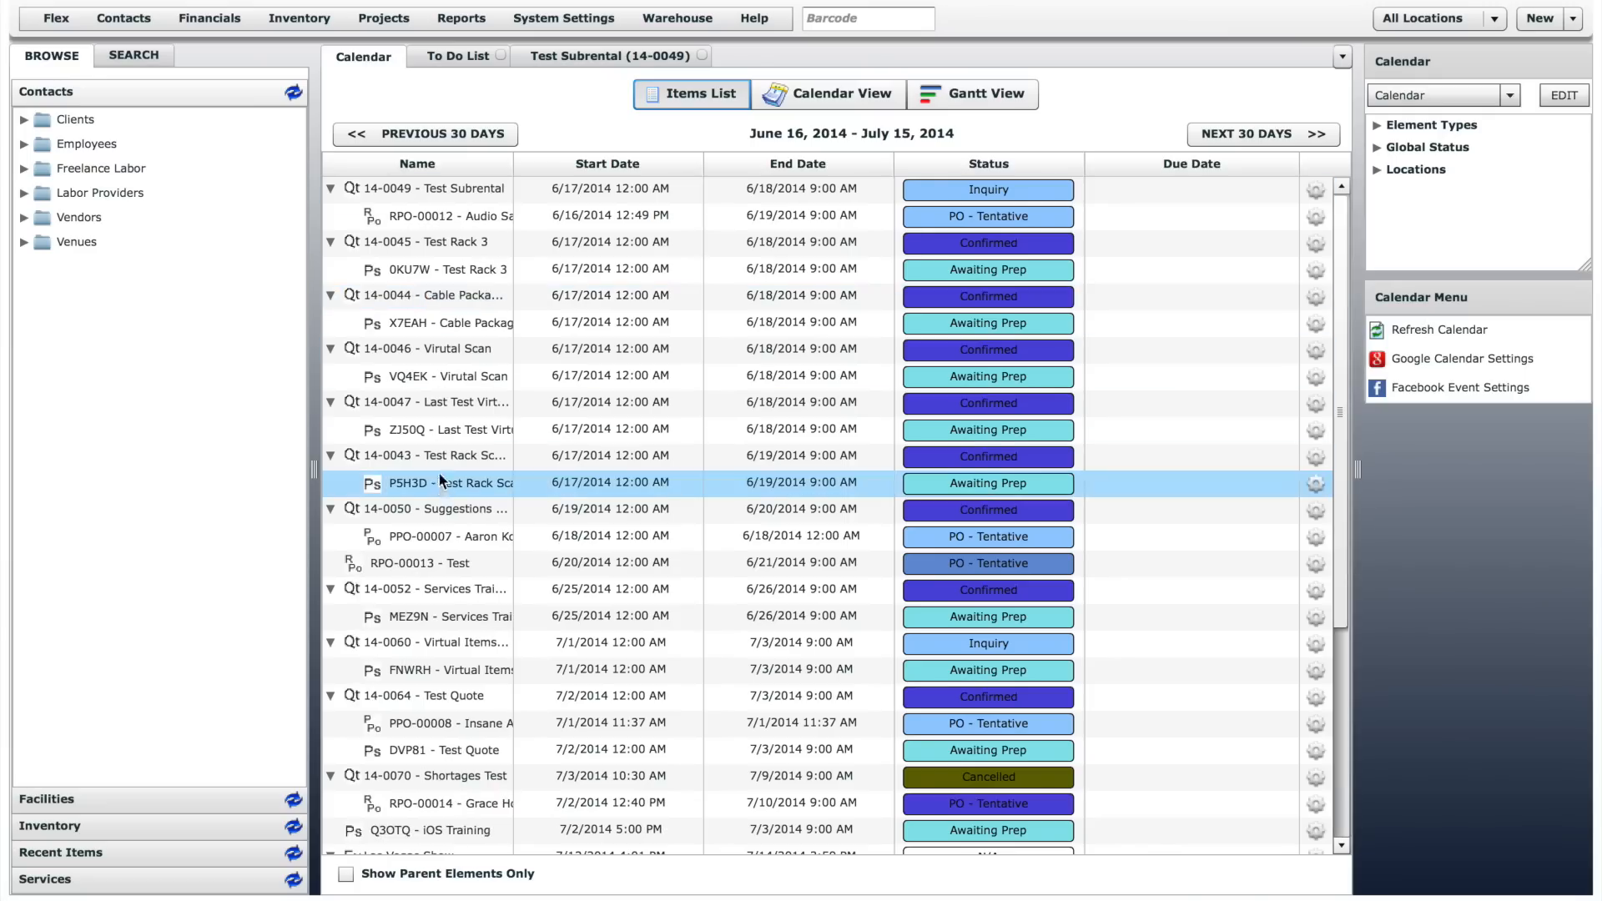
- Open the purchase PO under the Suggestions quote, close it and the Test Subrental quote, and return to the calendar
double_click(438, 535)
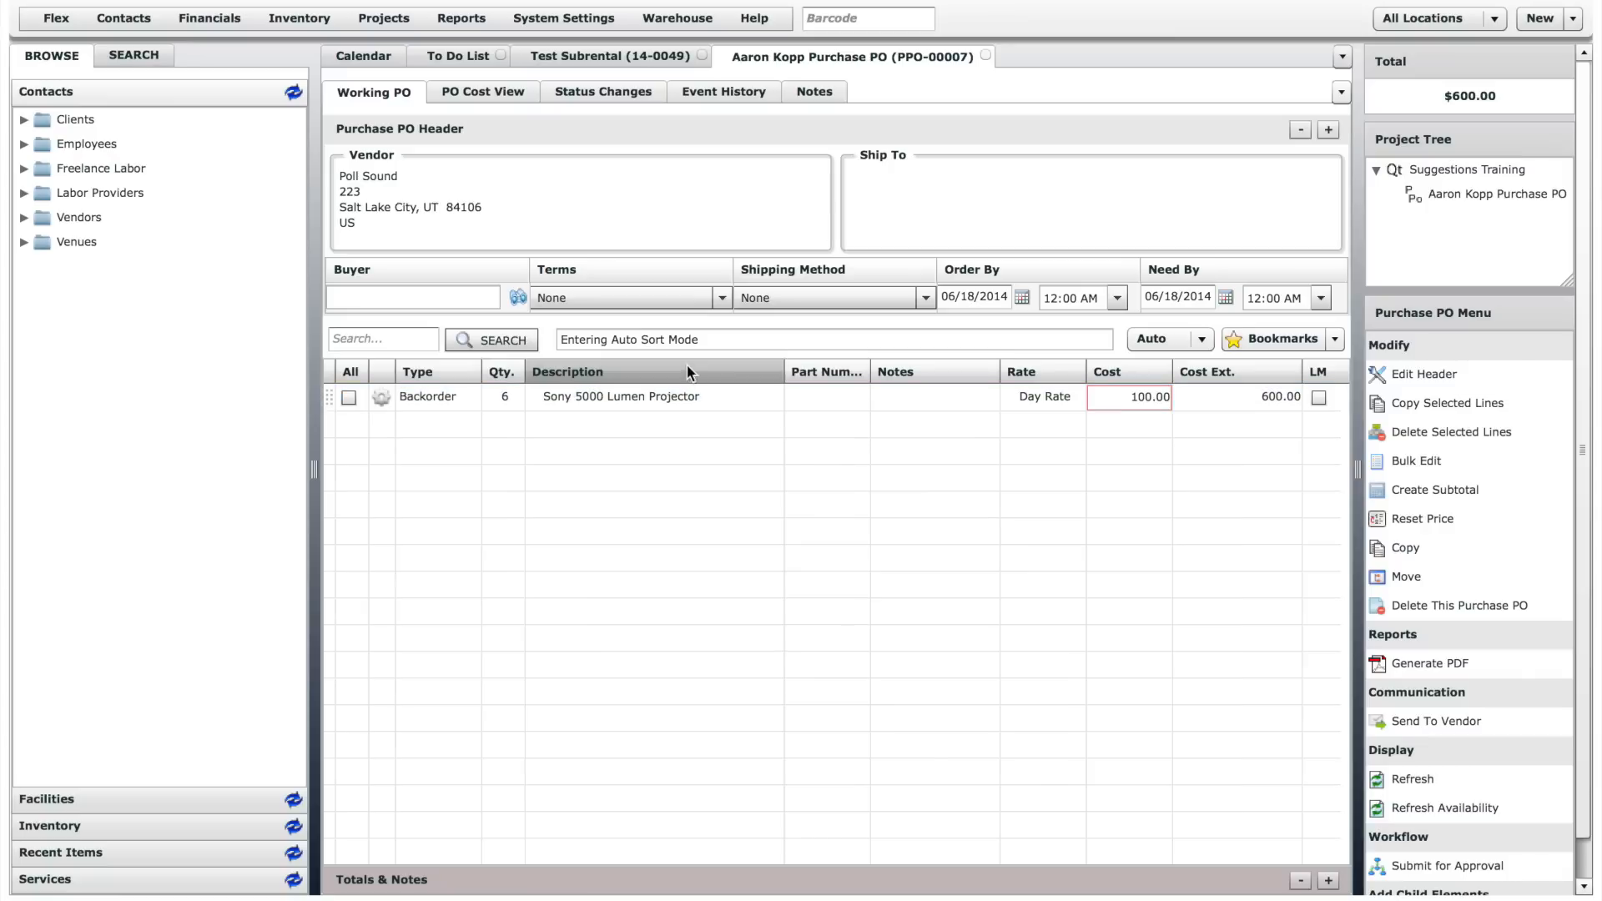
left_click(986, 55)
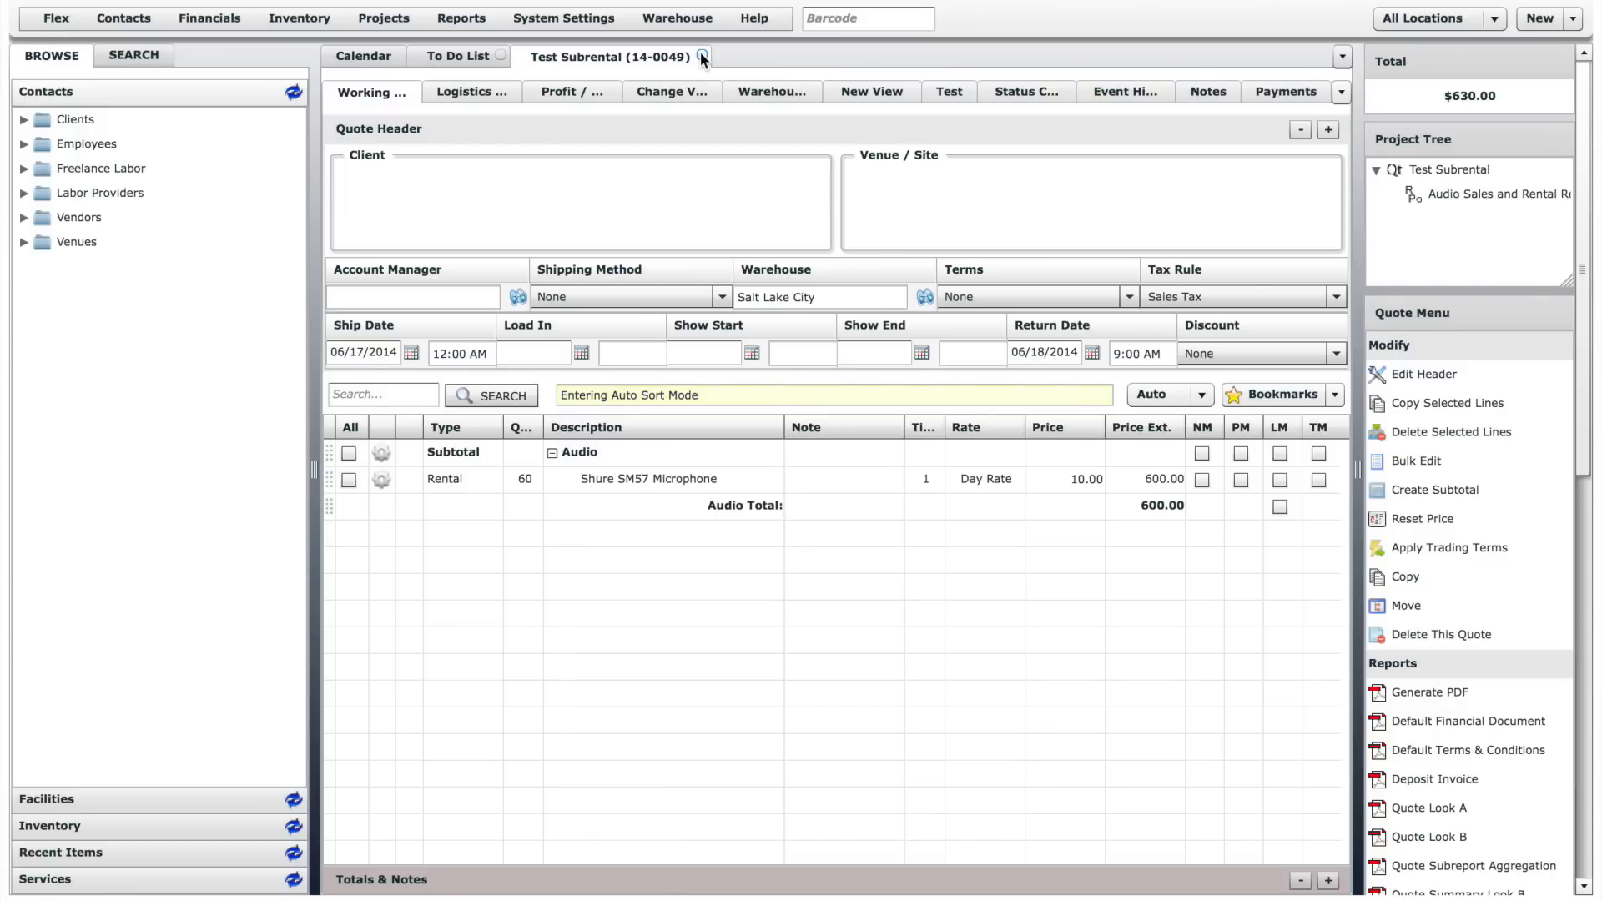
left_click(702, 55)
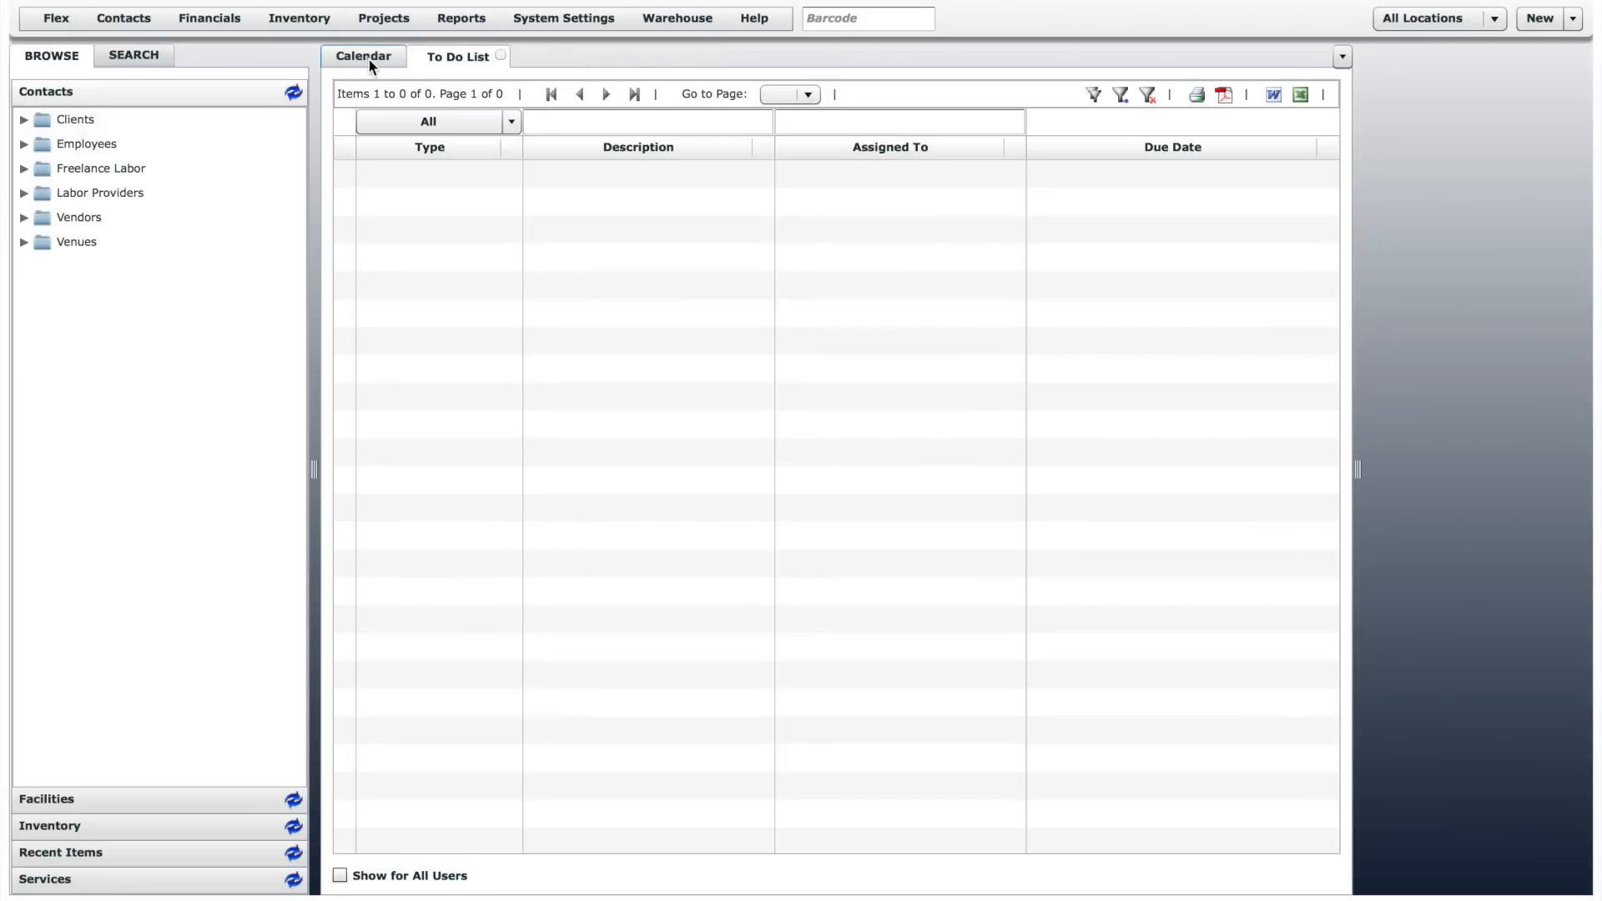
left_click(373, 63)
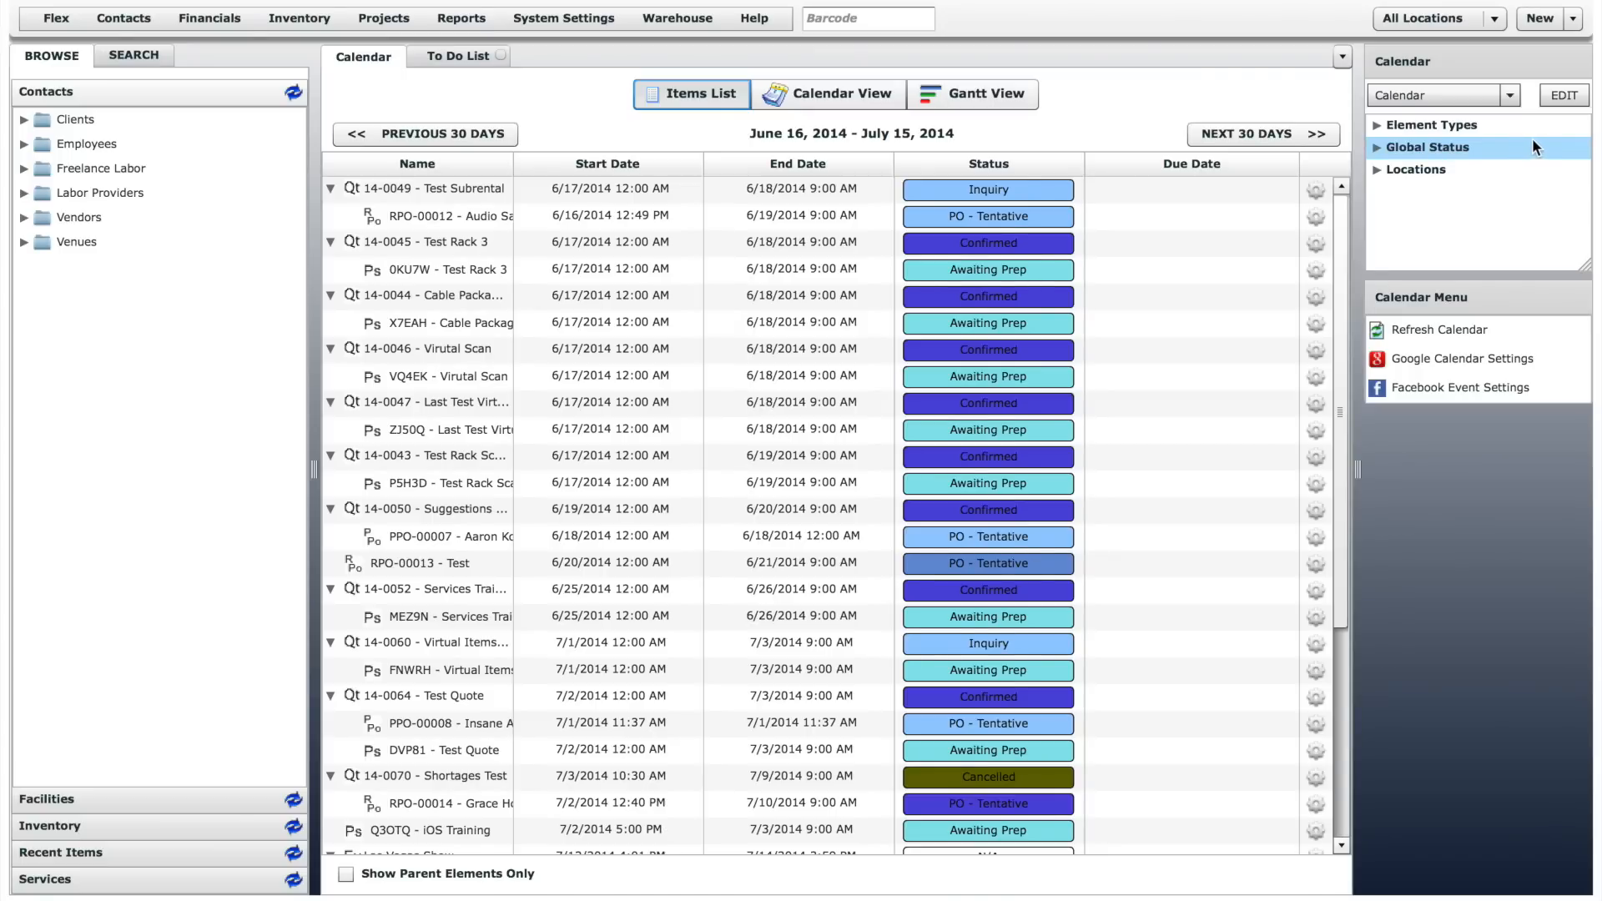
- View the available calendar templates and enlarge the calendar filter area
left_click(1511, 95)
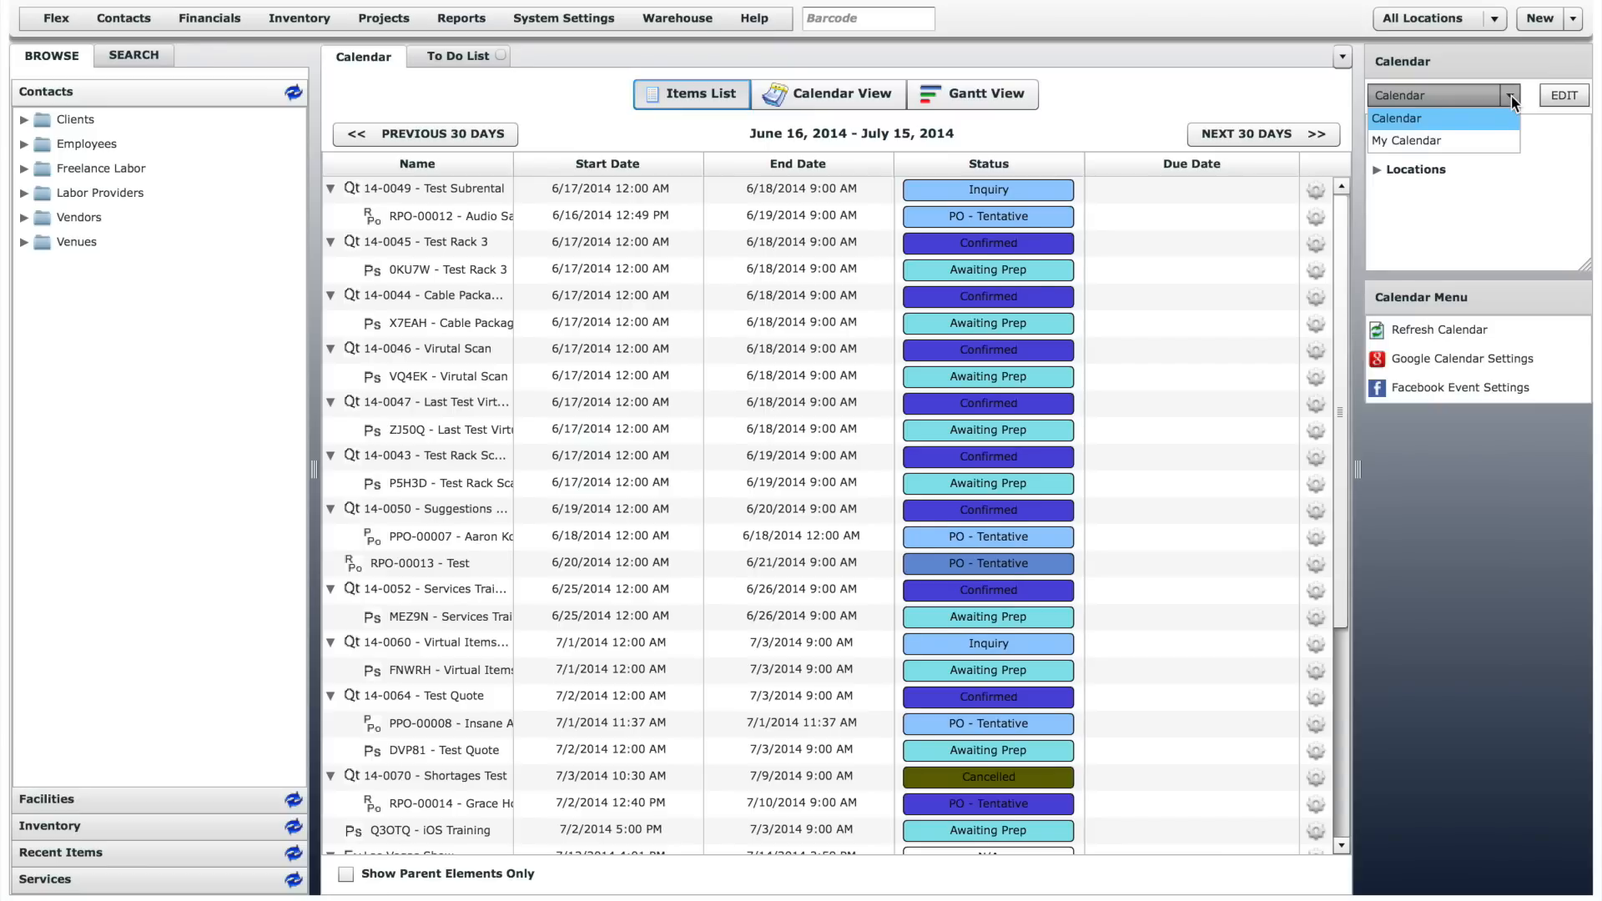
left_click(1511, 95)
left_click_drag(1585, 265, 1594, 548)
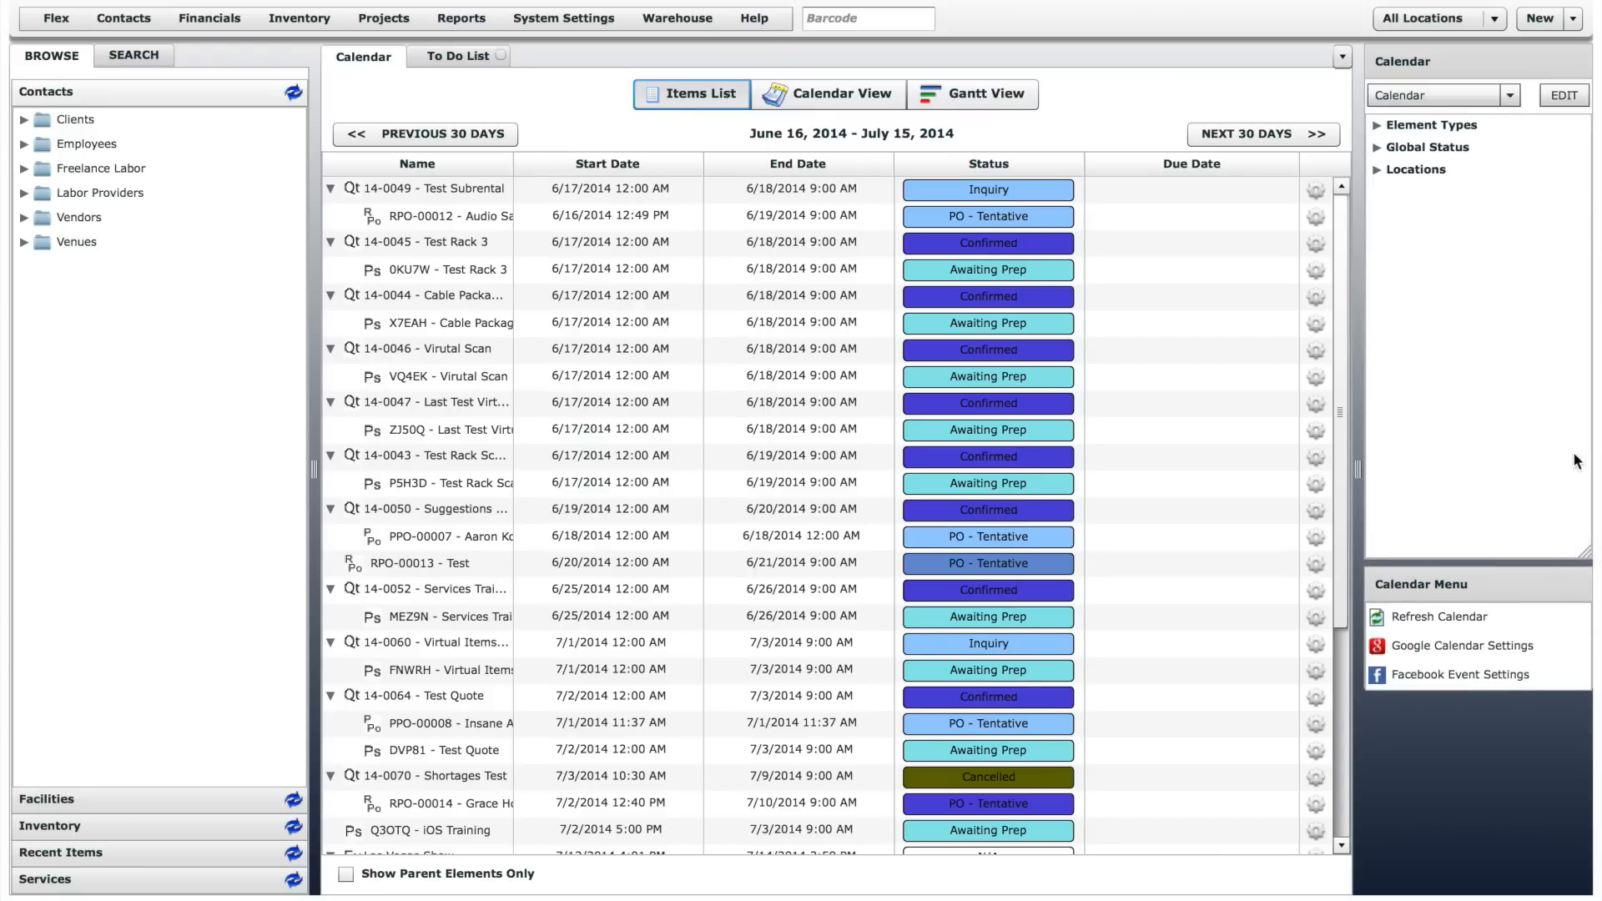
- Expand the Element Types, Global Status and Locations filters and review their options
left_click(1377, 126)
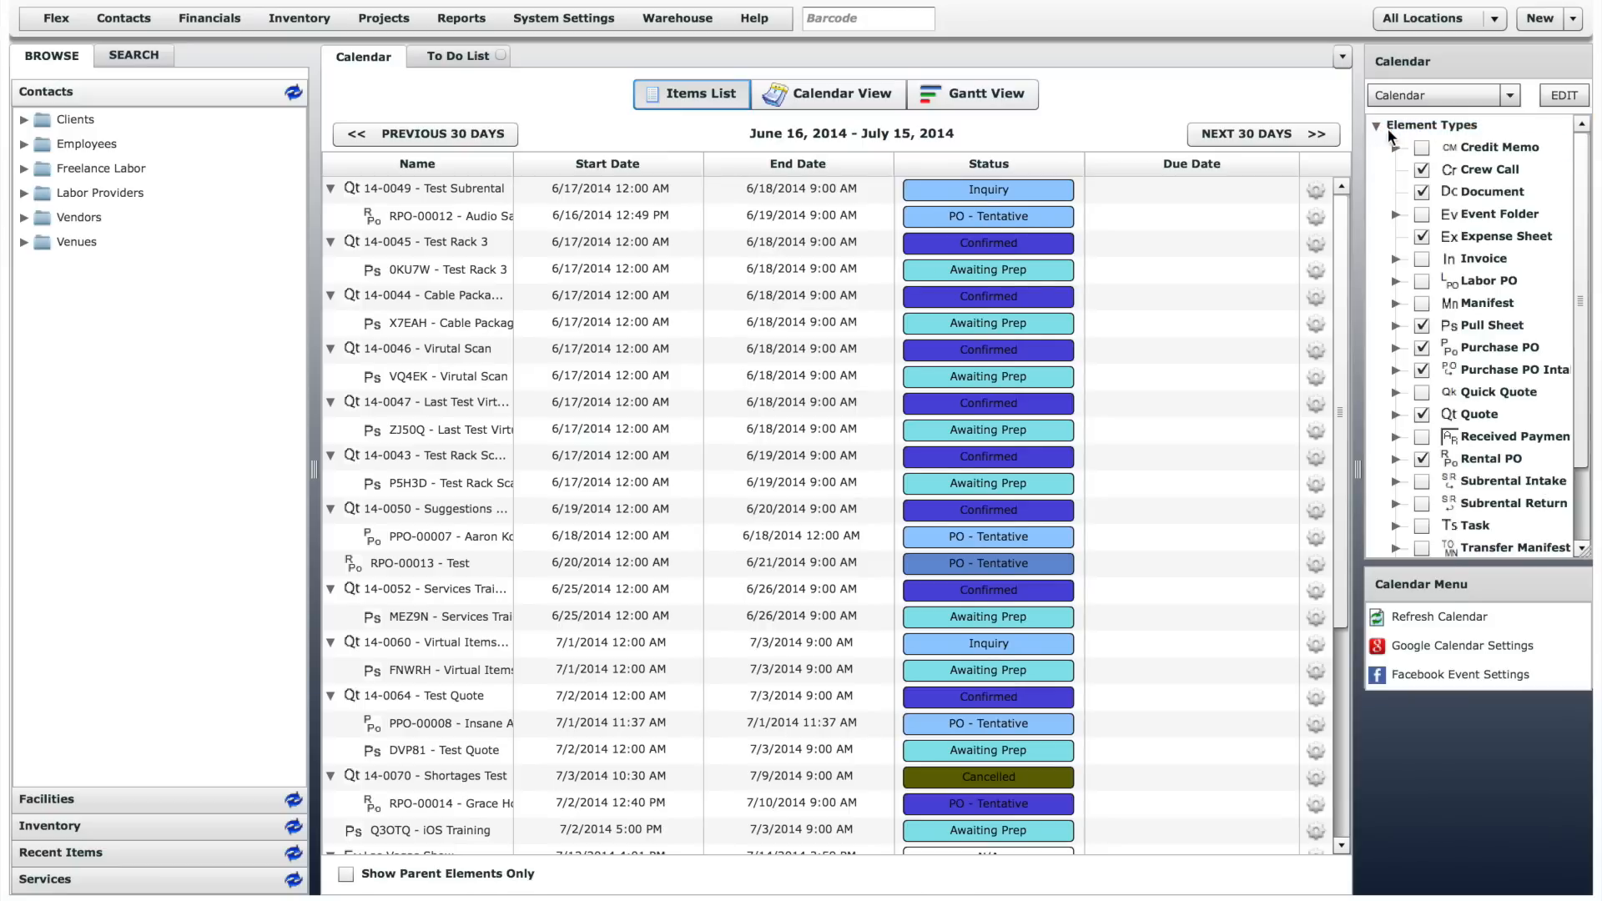
left_click(1582, 162)
left_click_drag(1581, 163, 1579, 244)
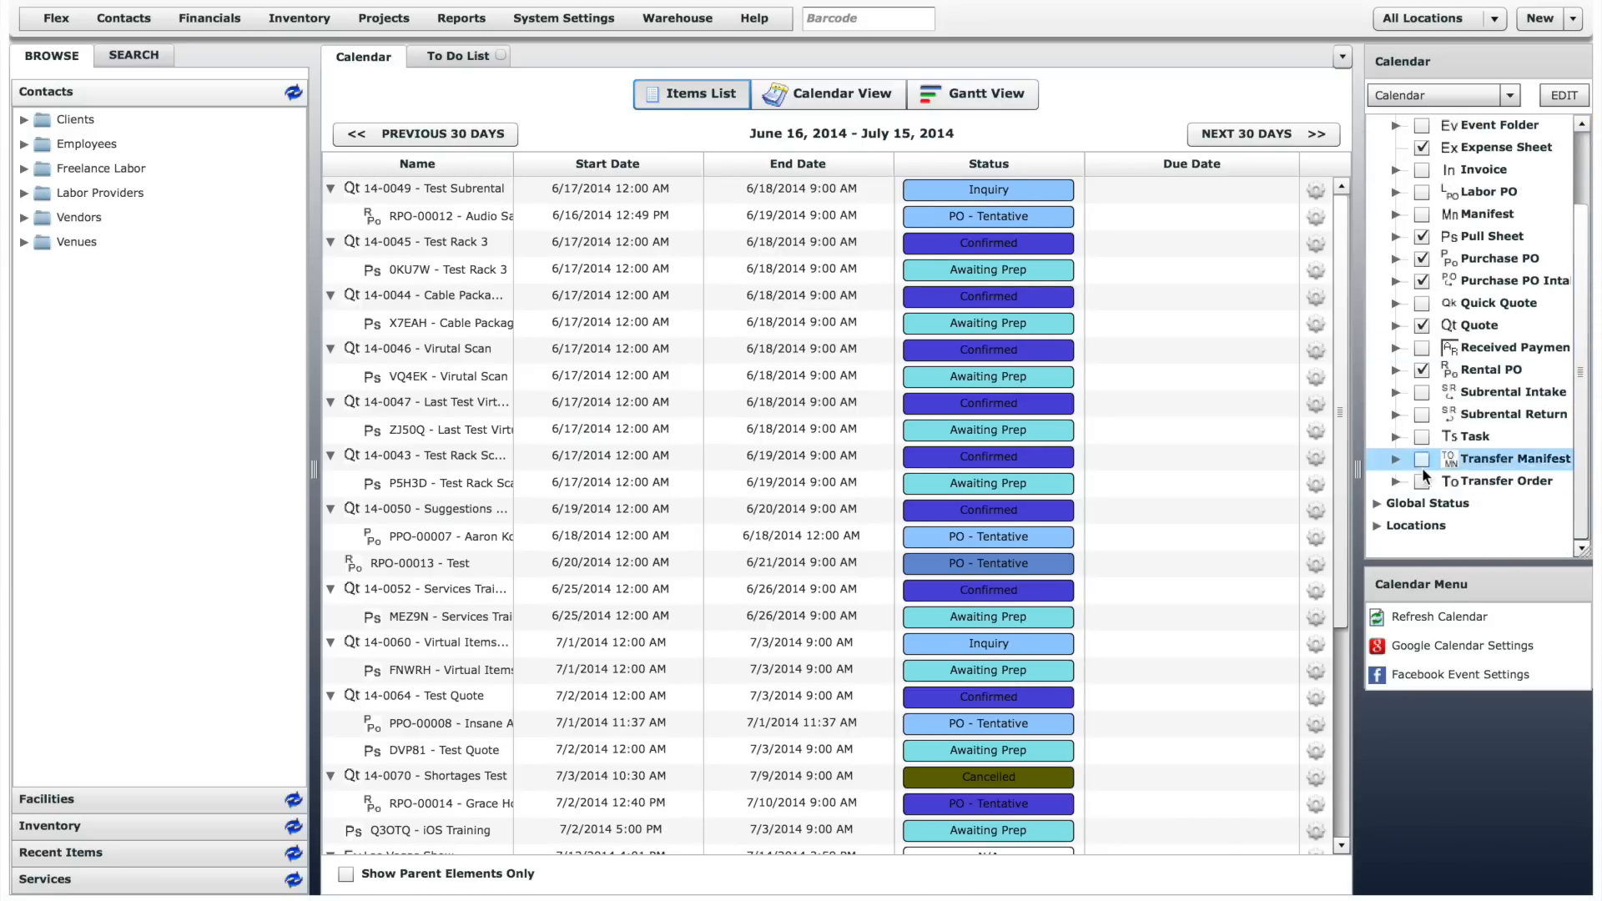
left_click(1377, 505)
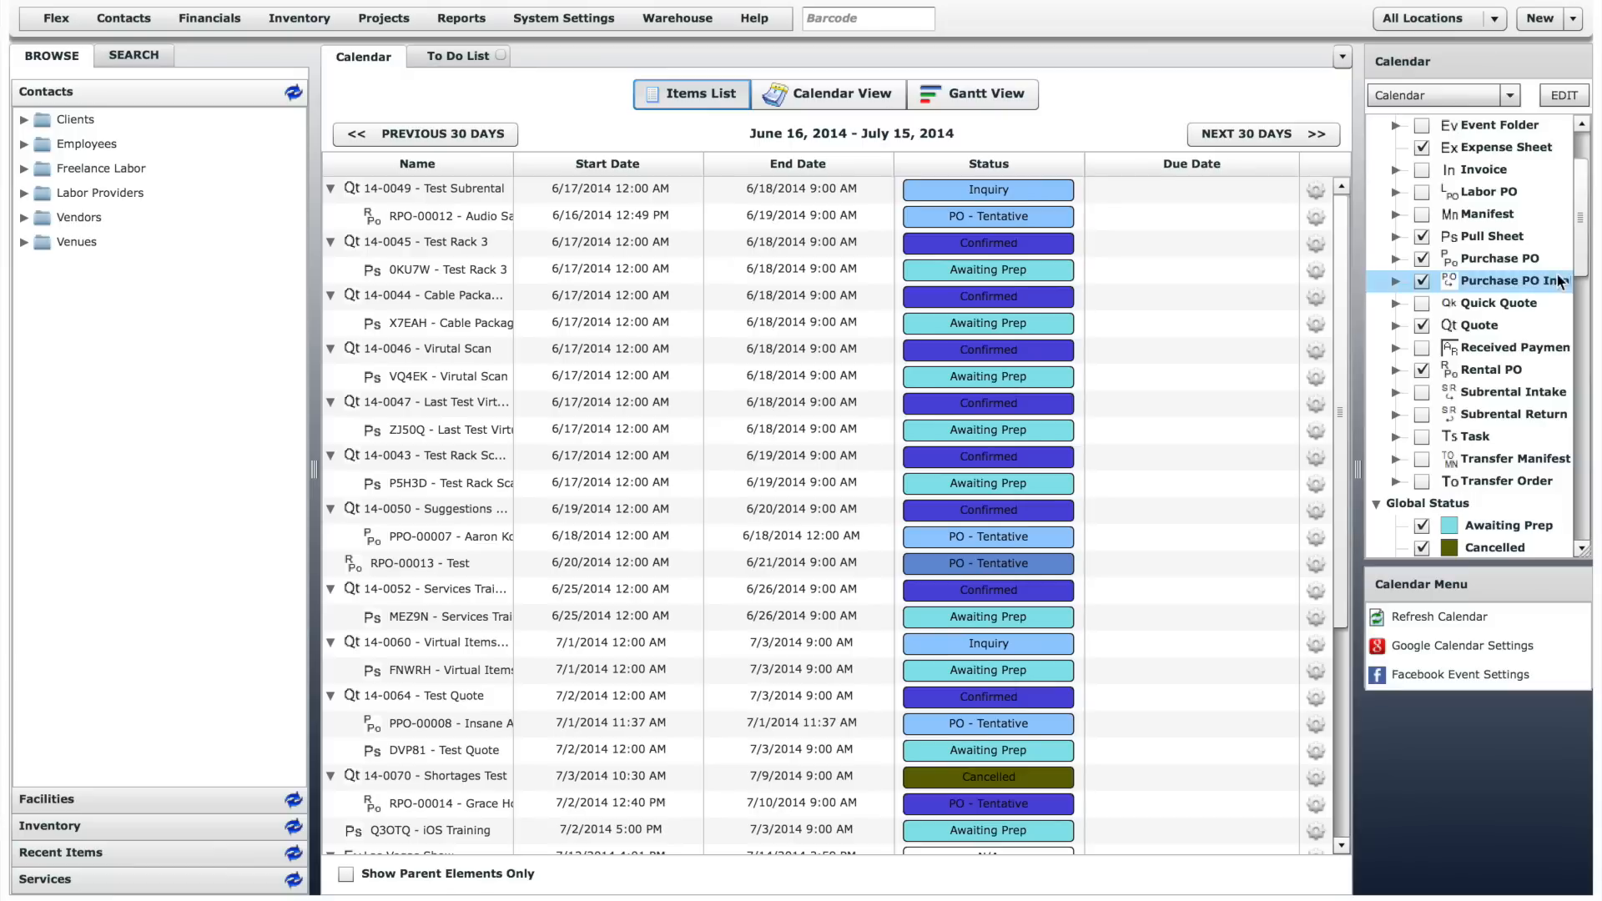
left_click_drag(1580, 264, 1579, 534)
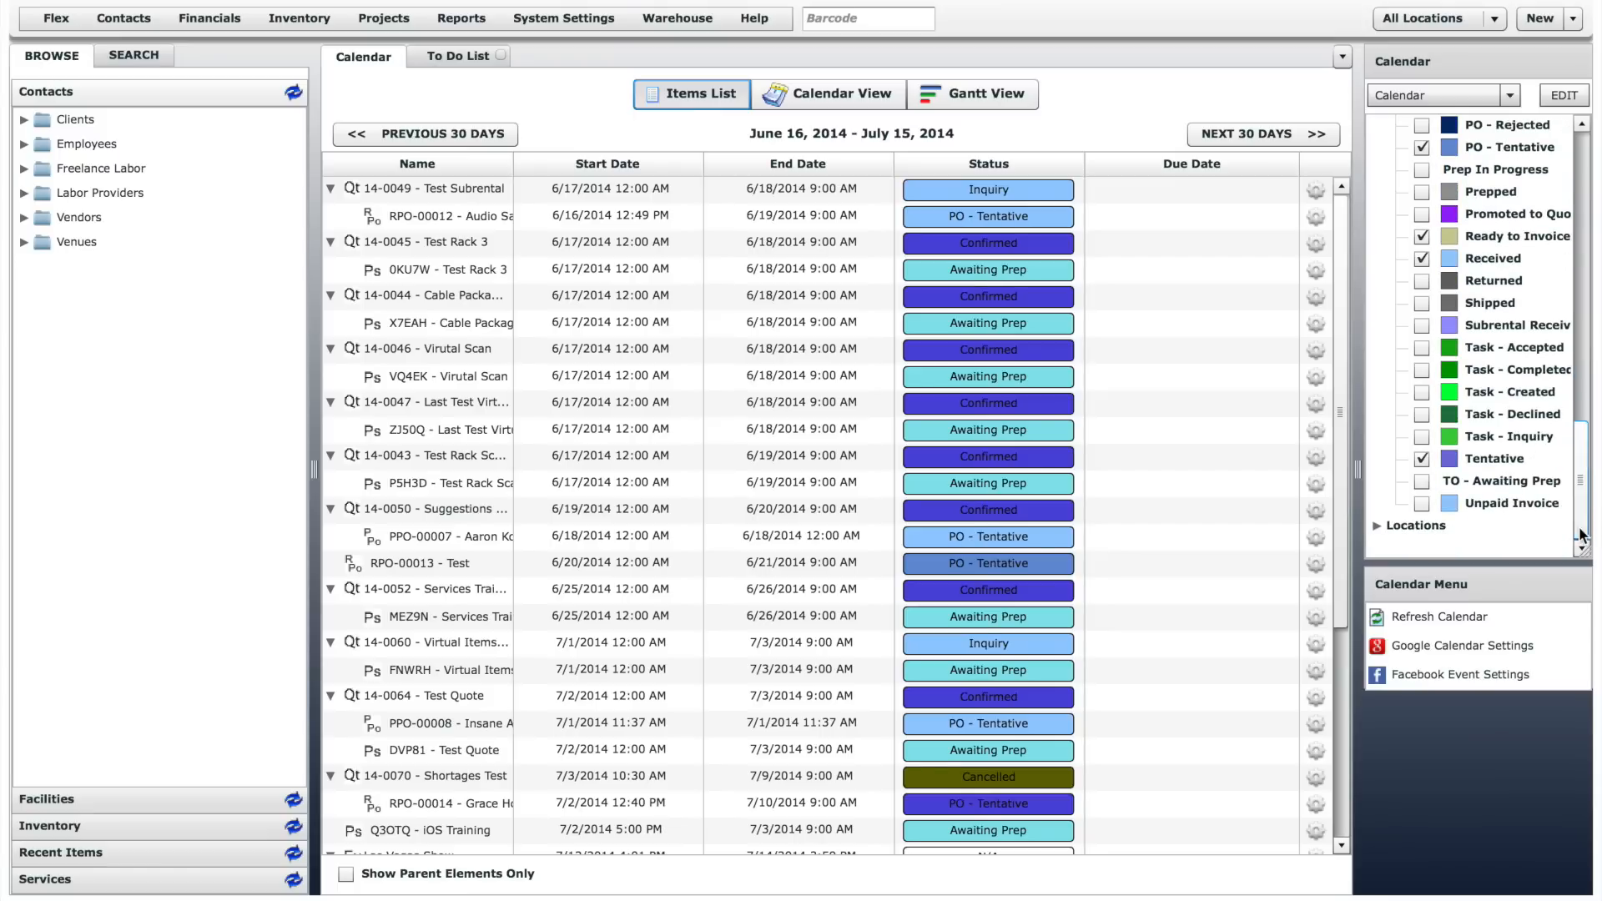
left_click(1378, 526)
left_click_drag(1581, 509, 1581, 531)
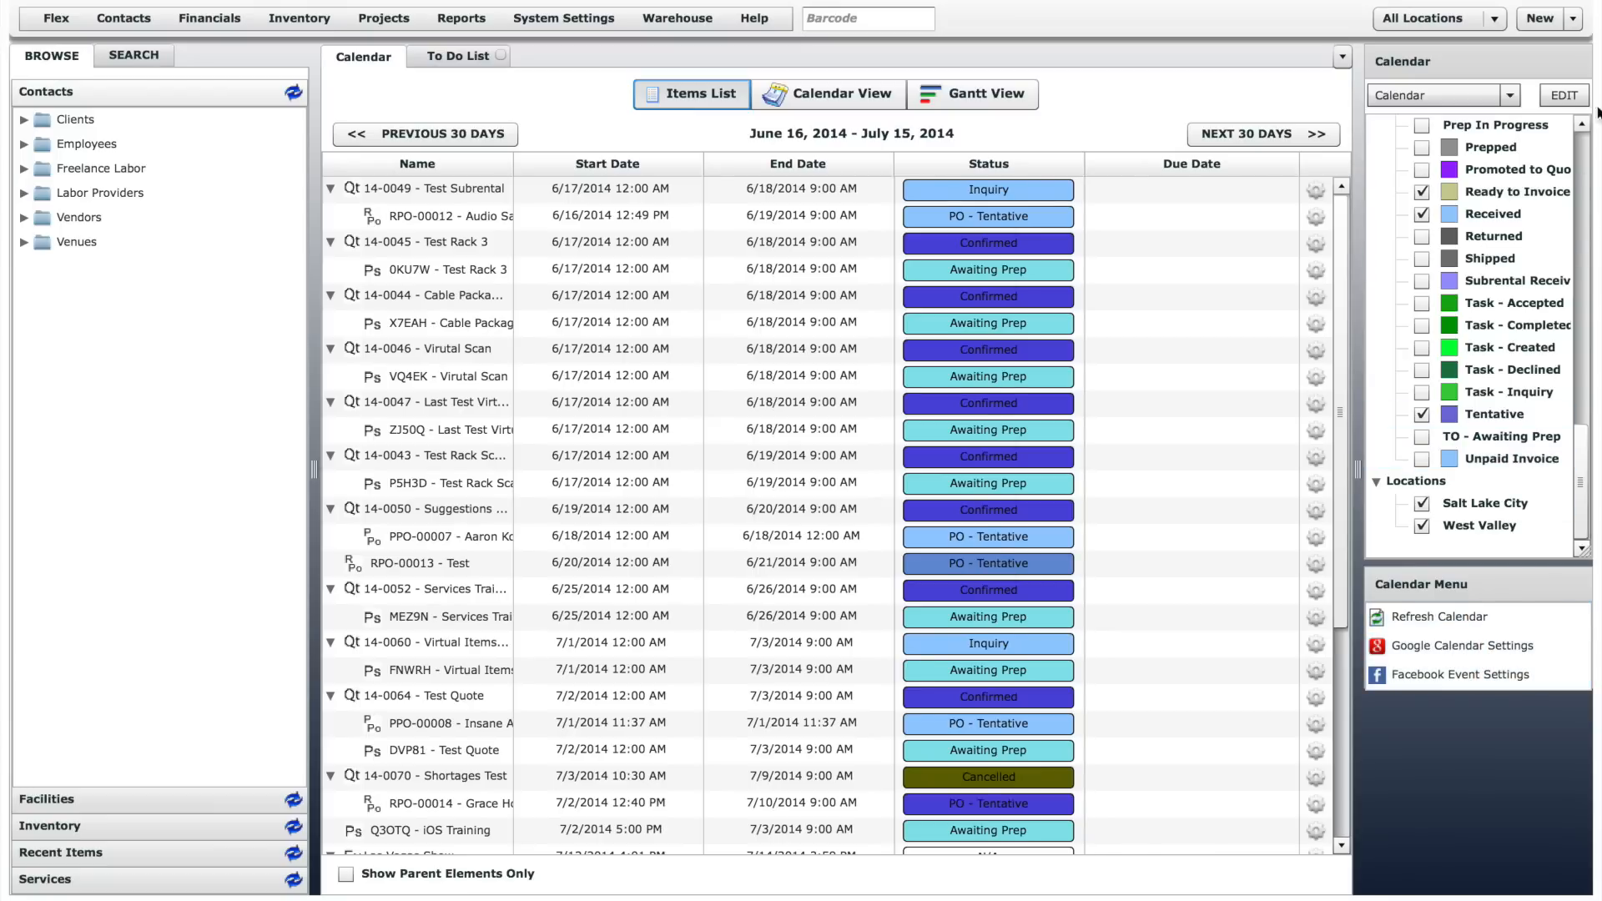
- Review the settings of the Calendar template and cancel without saving
left_click(1564, 96)
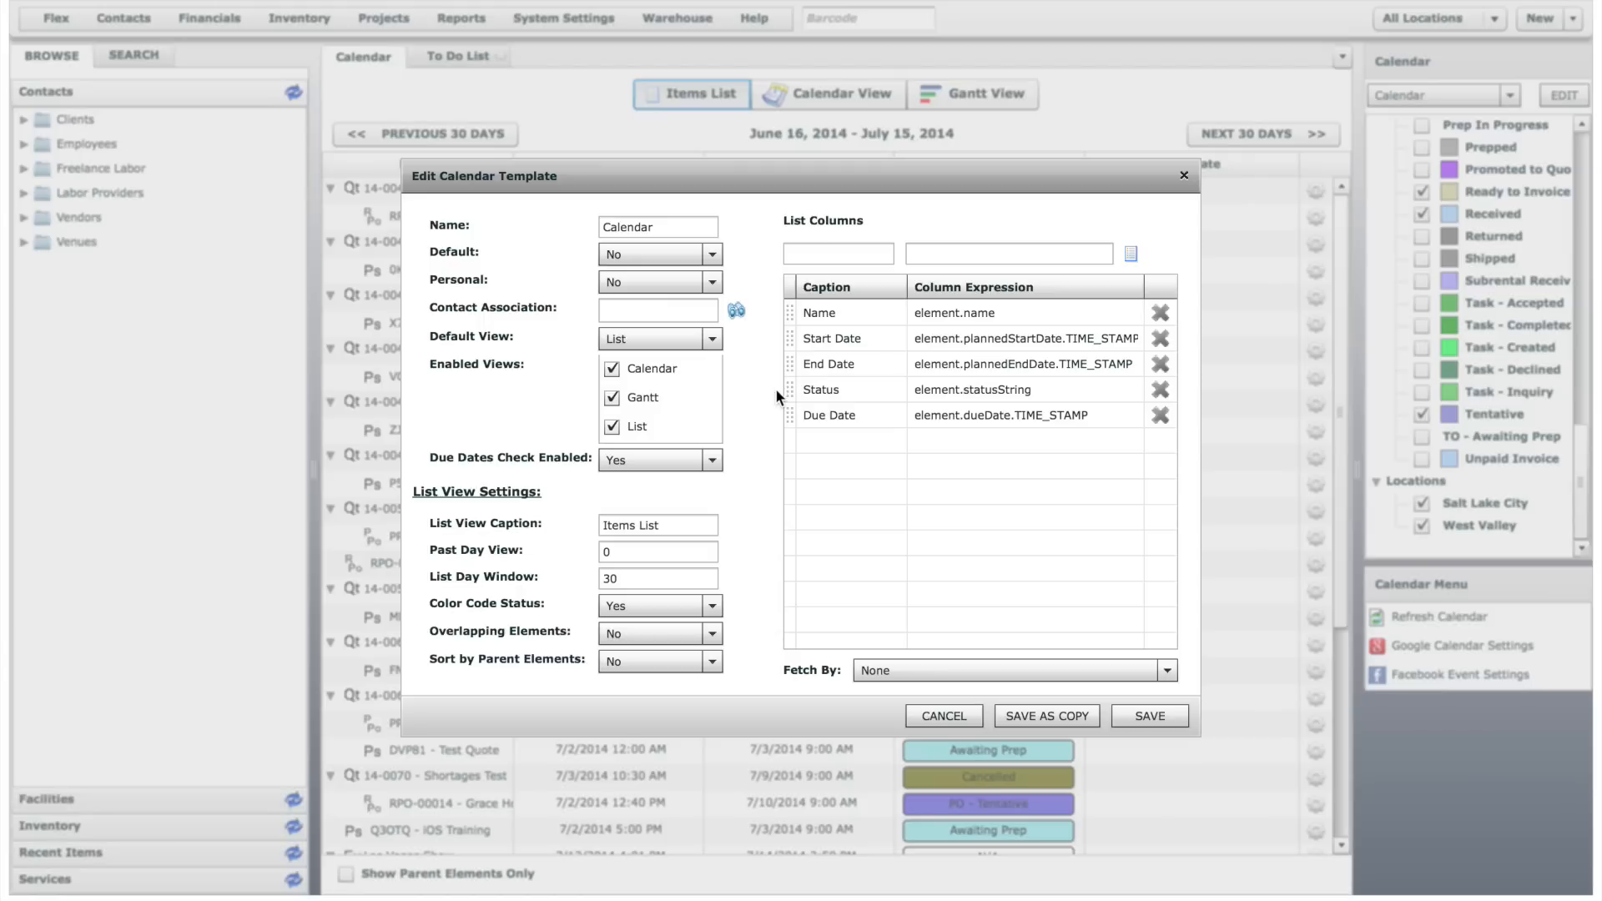
left_click(959, 723)
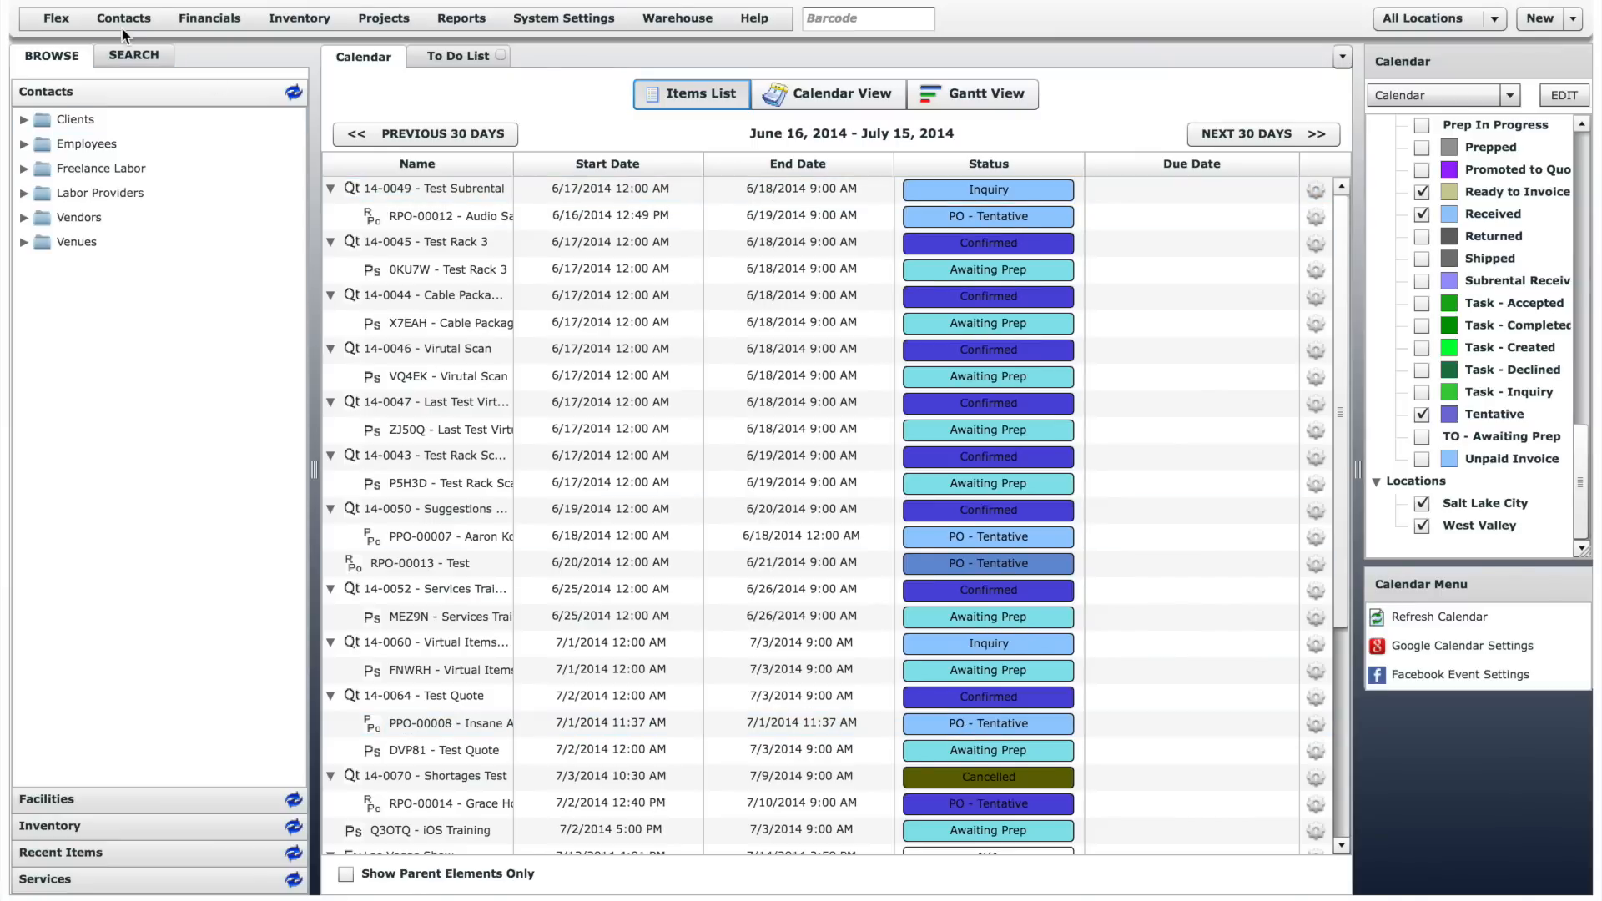
- Look through the commands offered under Contacts, System Settings and Help
left_click(62, 20)
left_click(104, 20)
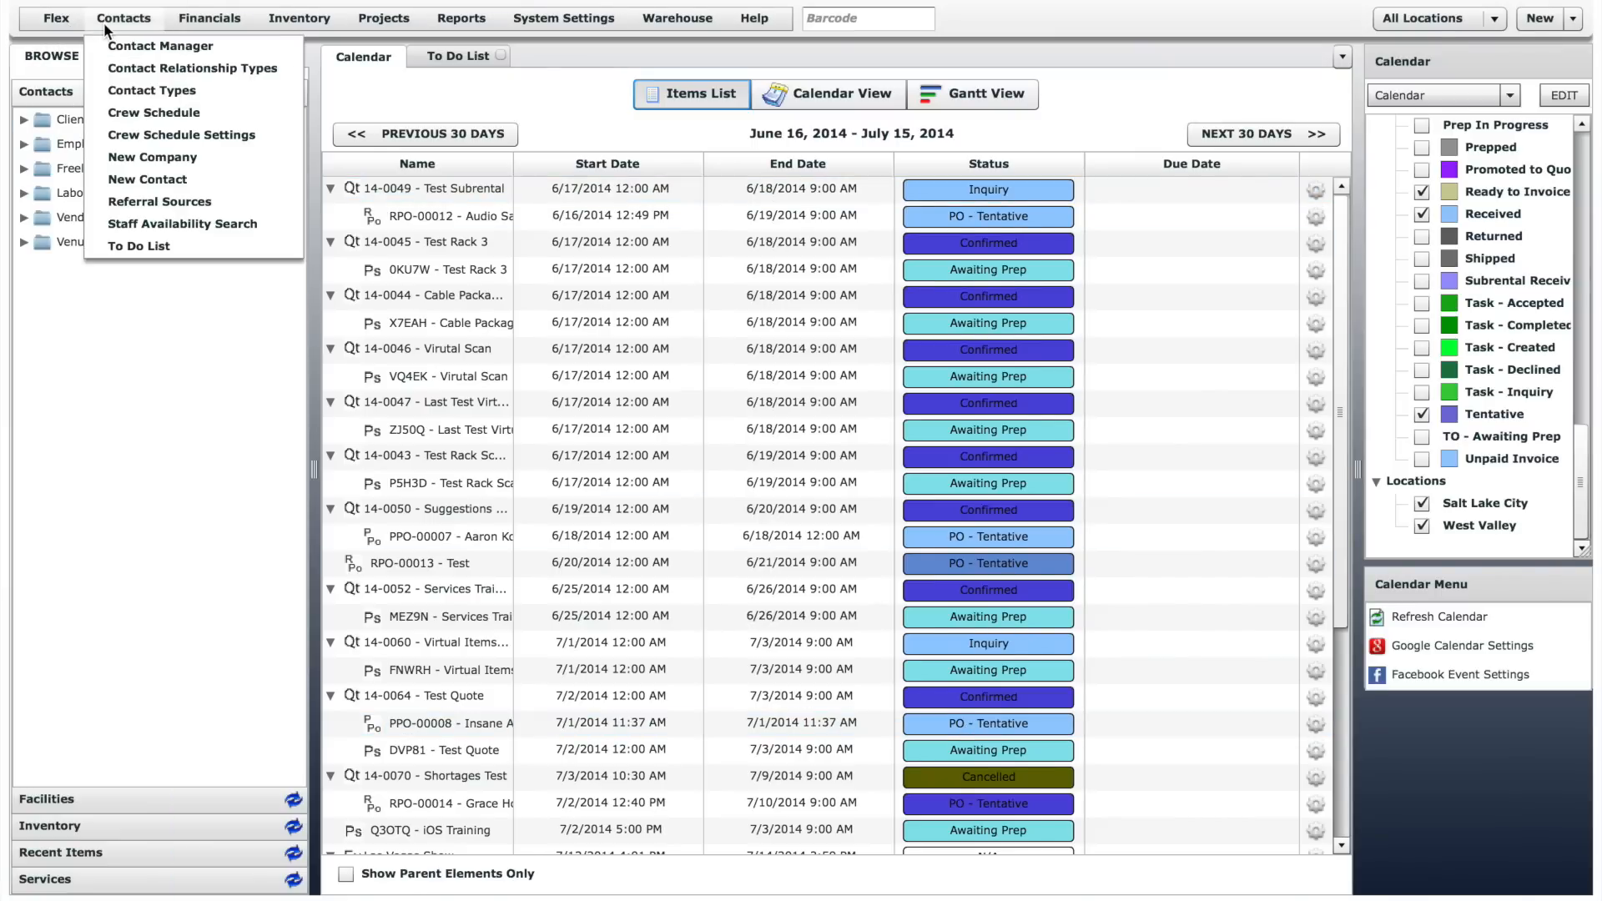
mouse_move(297, 23)
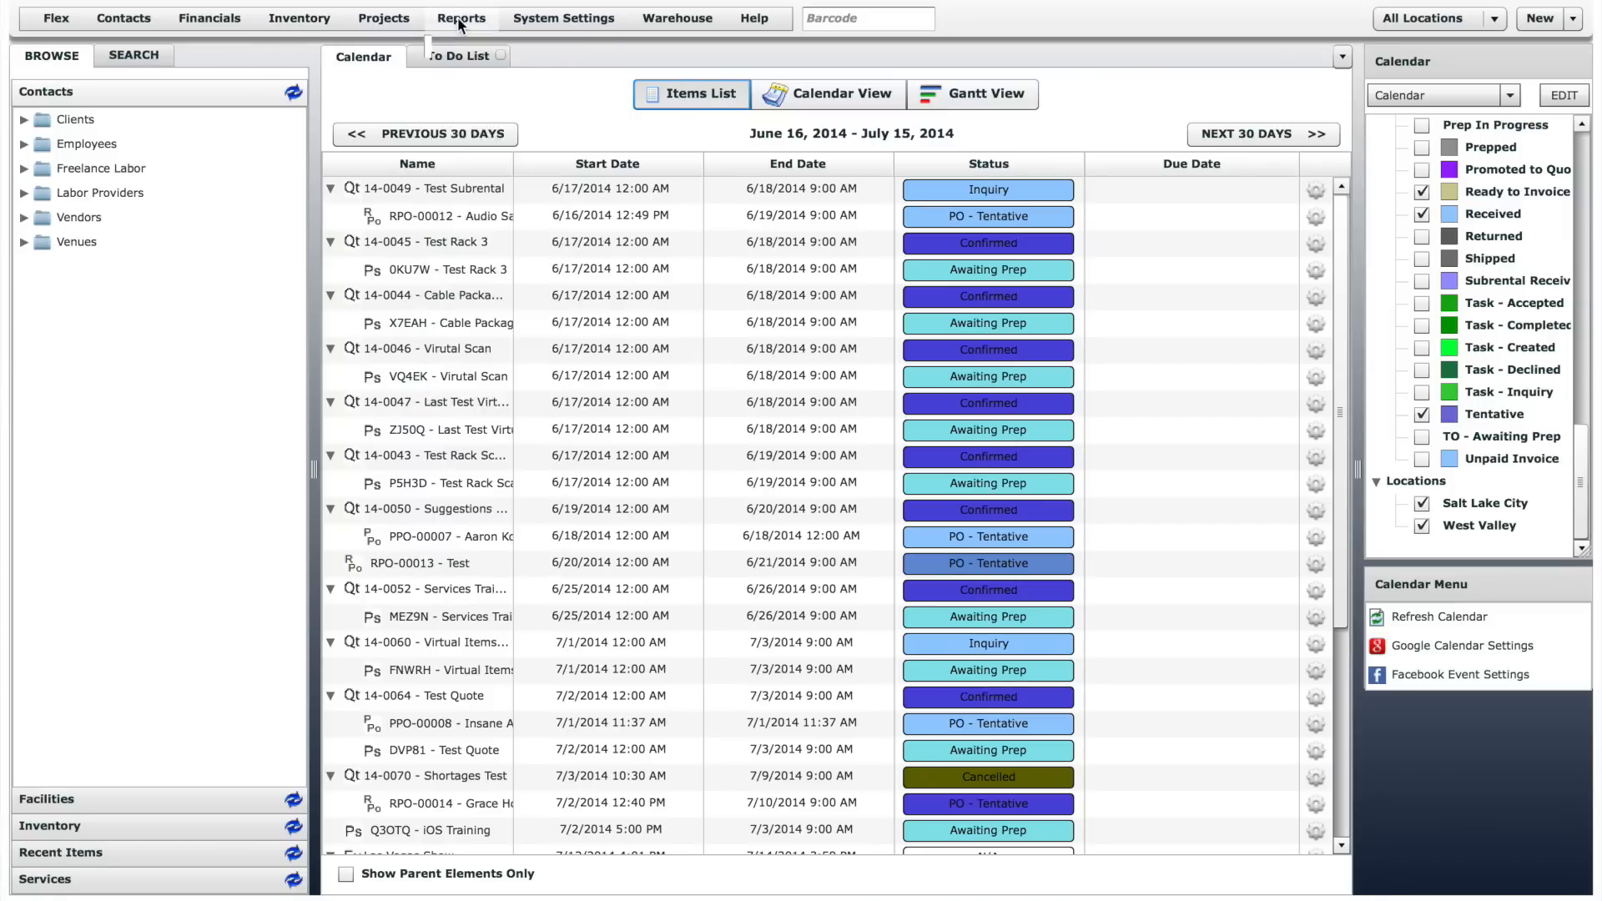
mouse_move(576, 21)
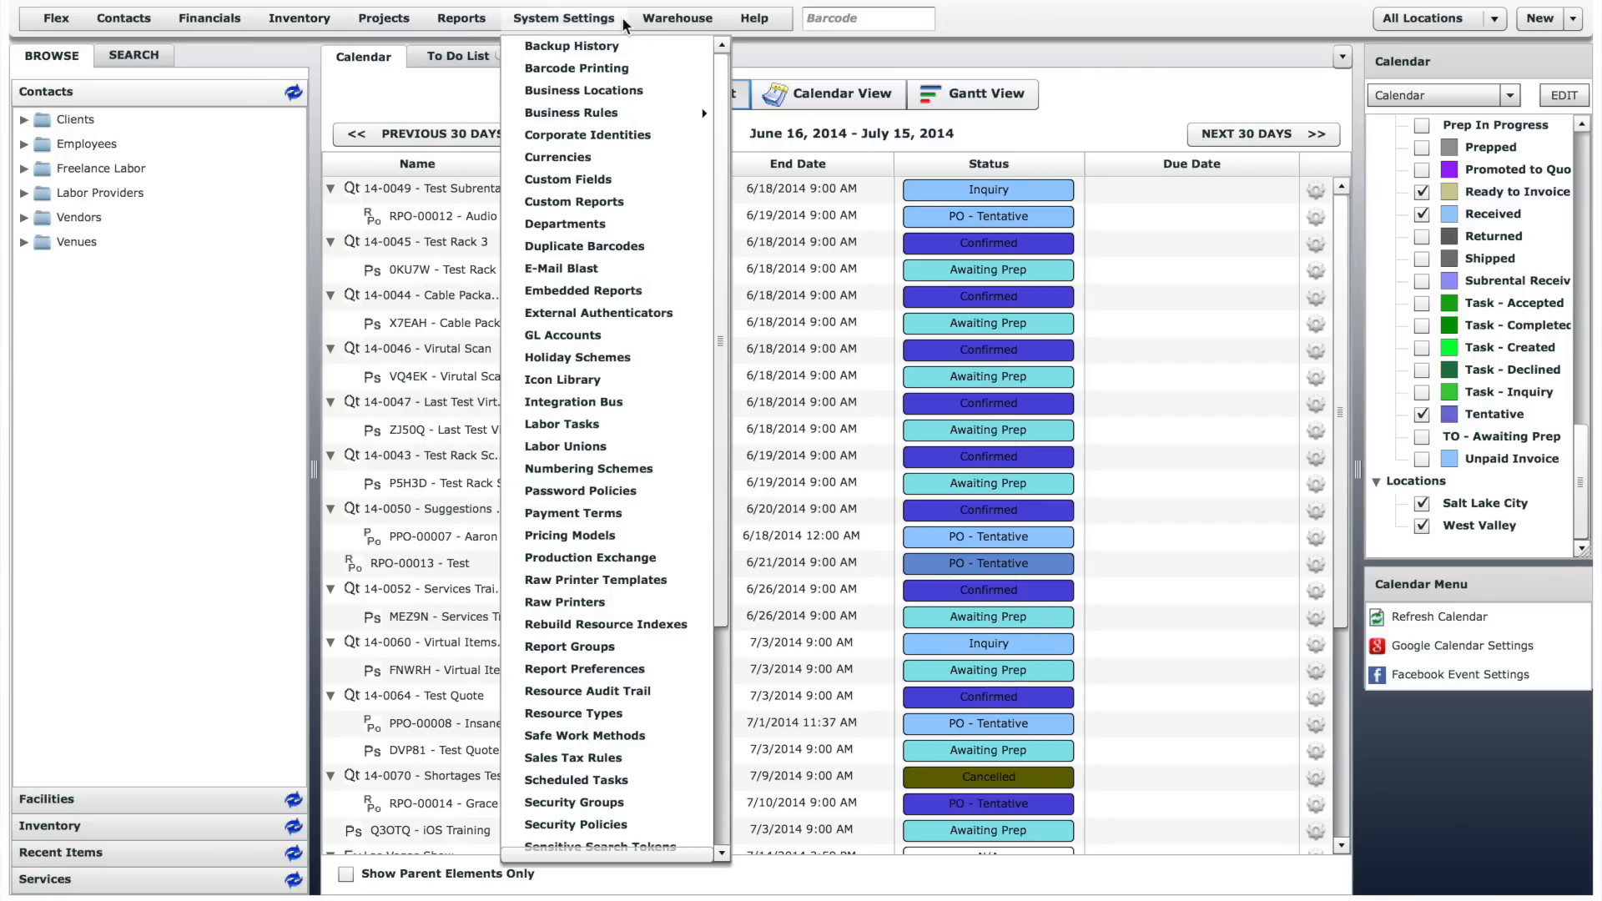
mouse_move(756, 22)
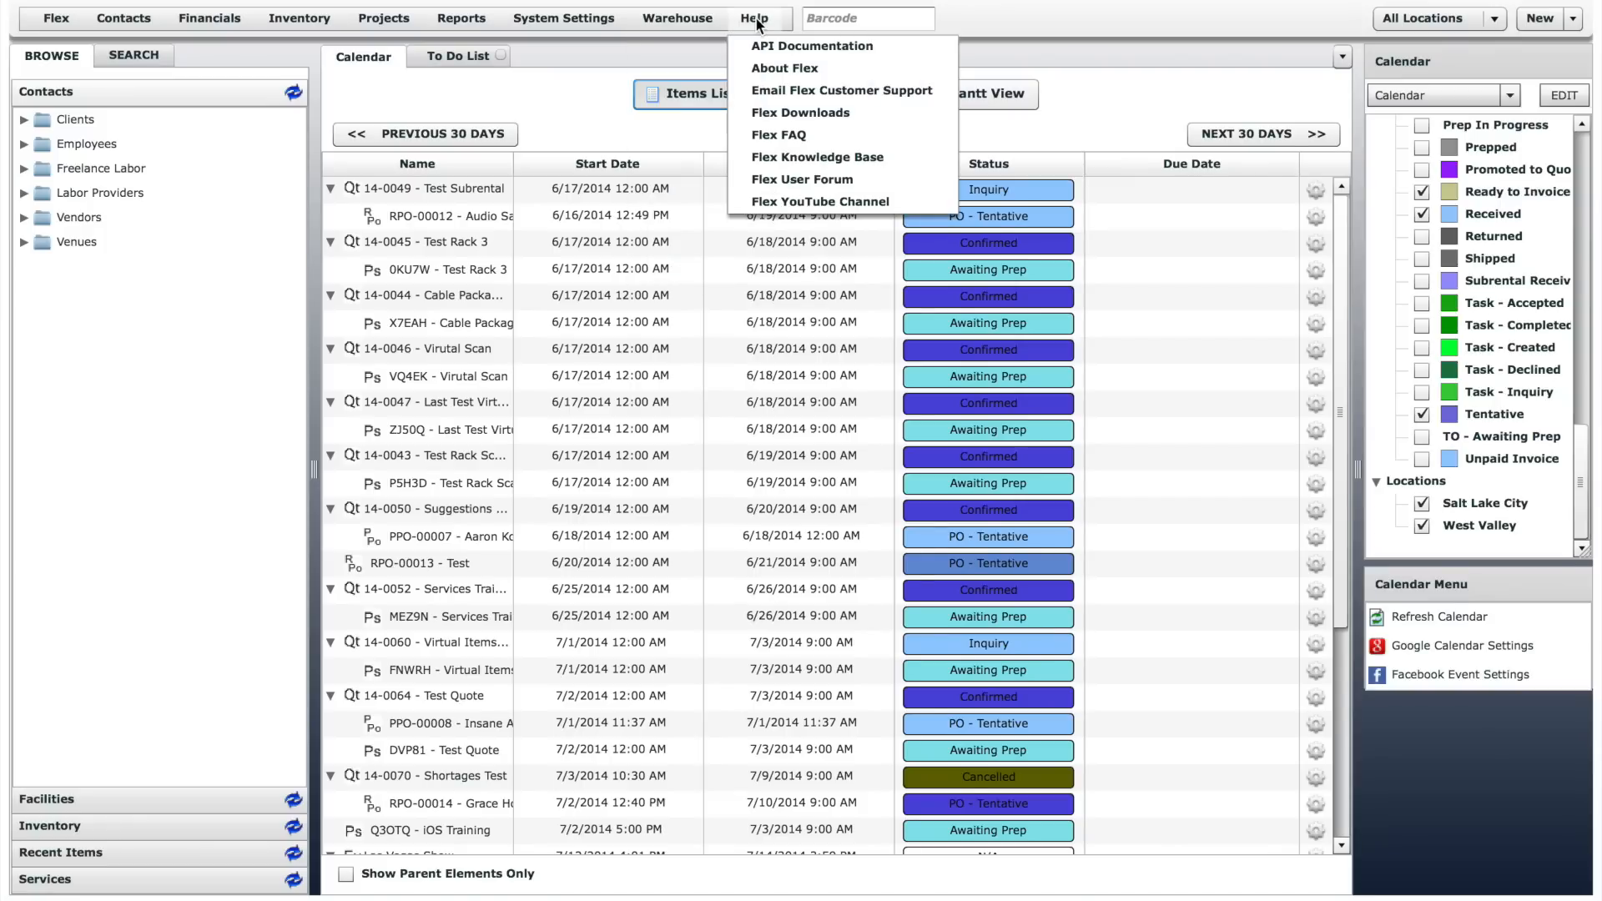
- Look up barcode 01234, close the serial number details, and return to the calendar
left_click(846, 19)
type("00284")
key("Return")
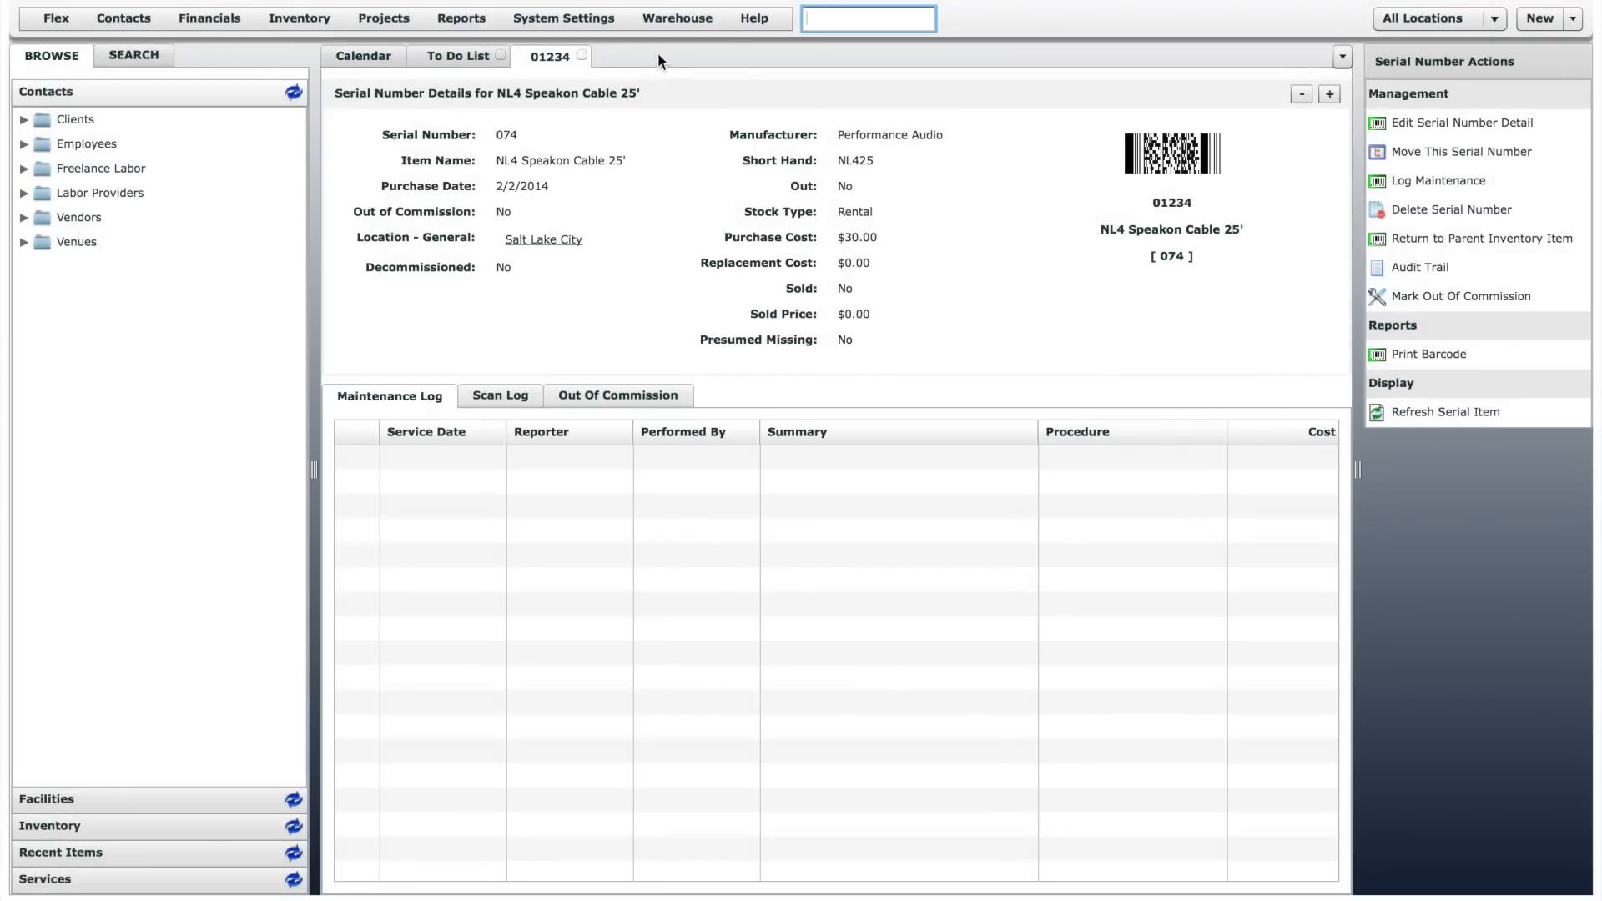
left_click(581, 55)
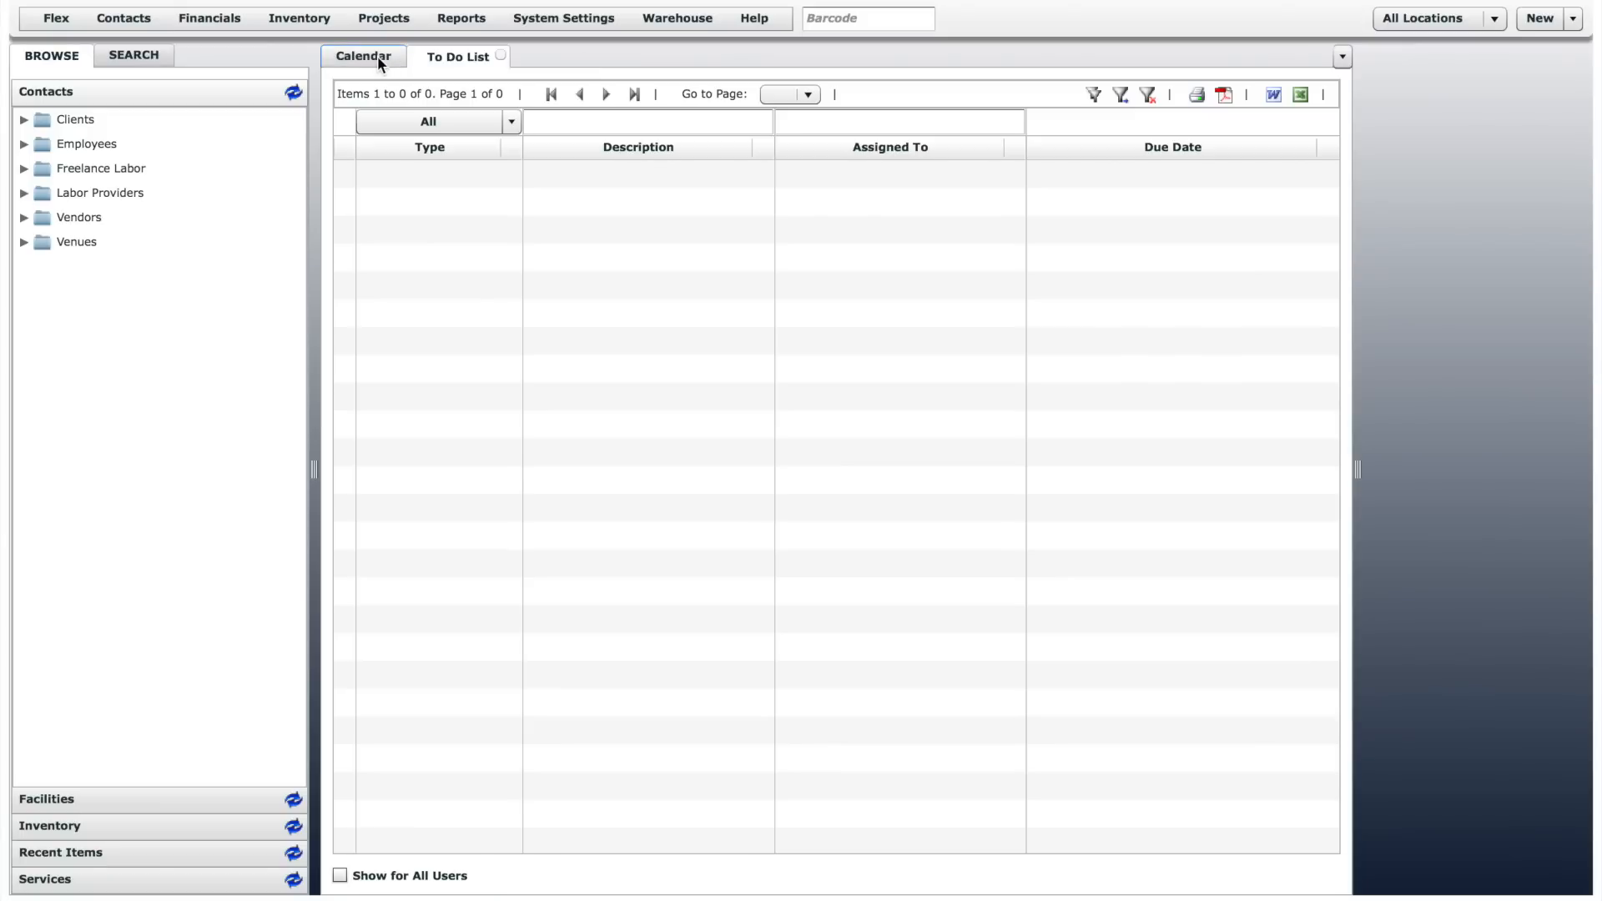
left_click(377, 57)
- View the location choices and the list of new elements that can be created
left_click(1492, 20)
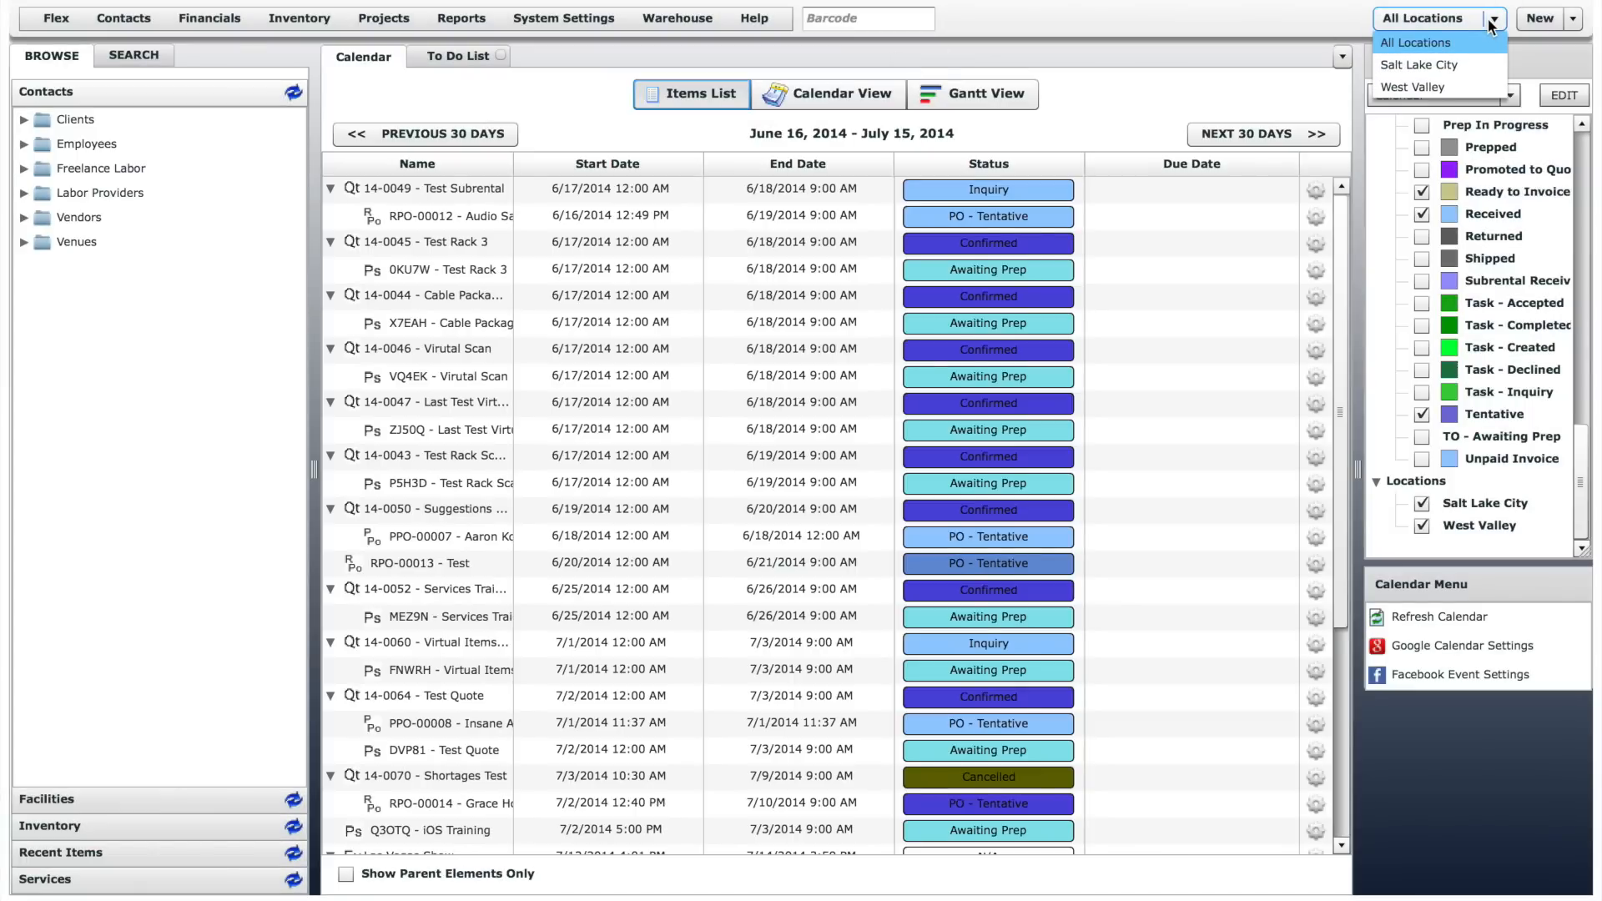
left_click(1492, 22)
left_click(1574, 20)
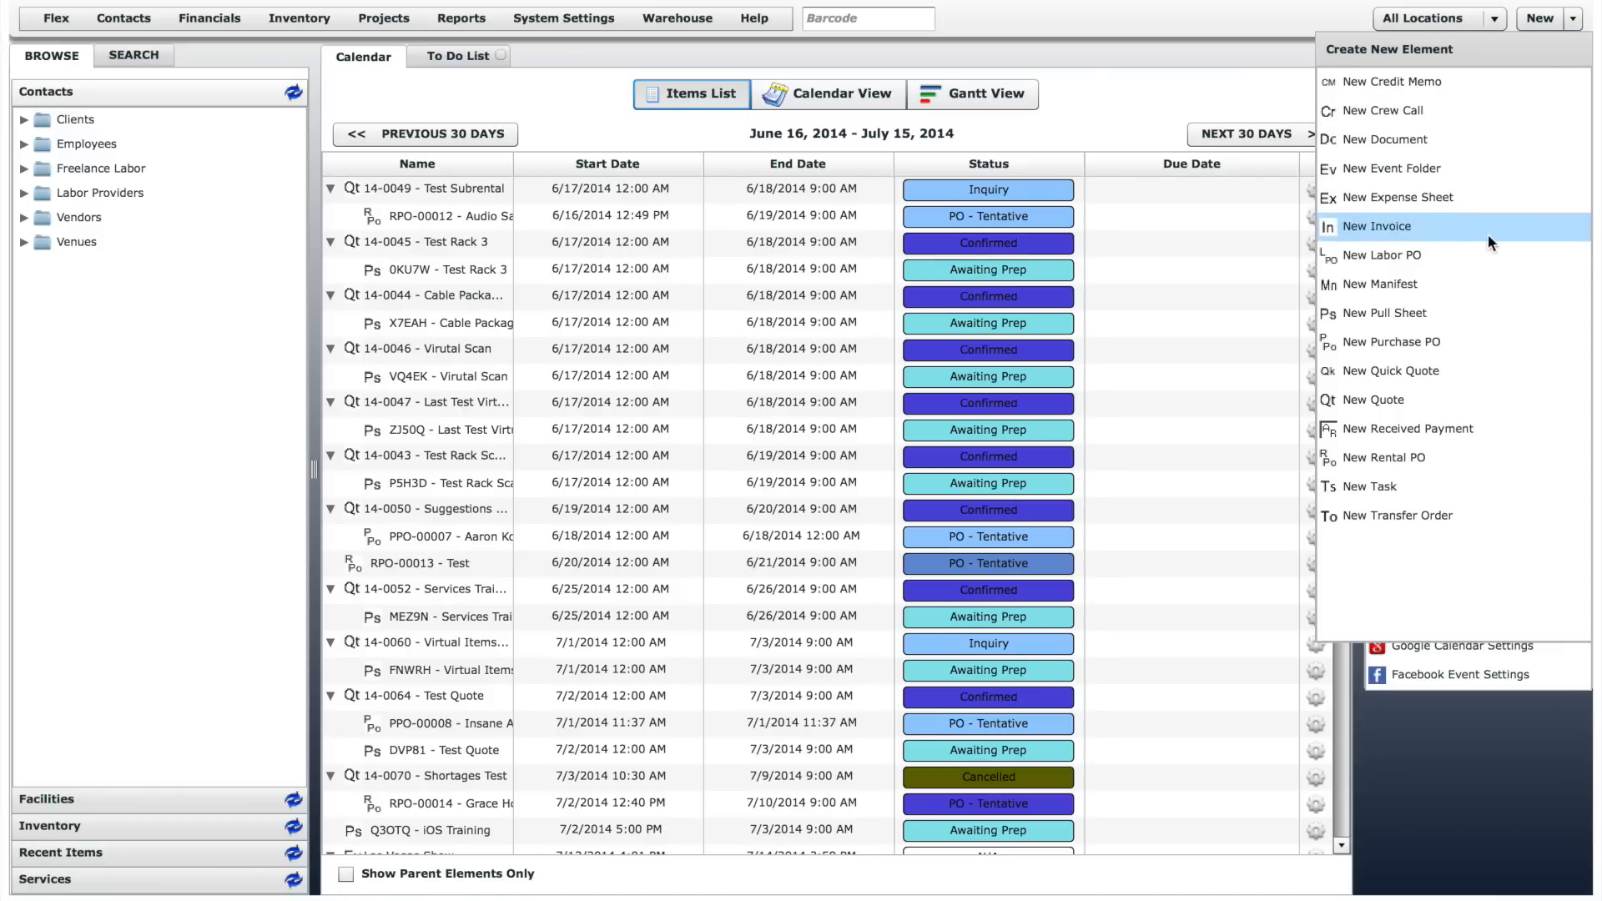
left_click(1463, 399)
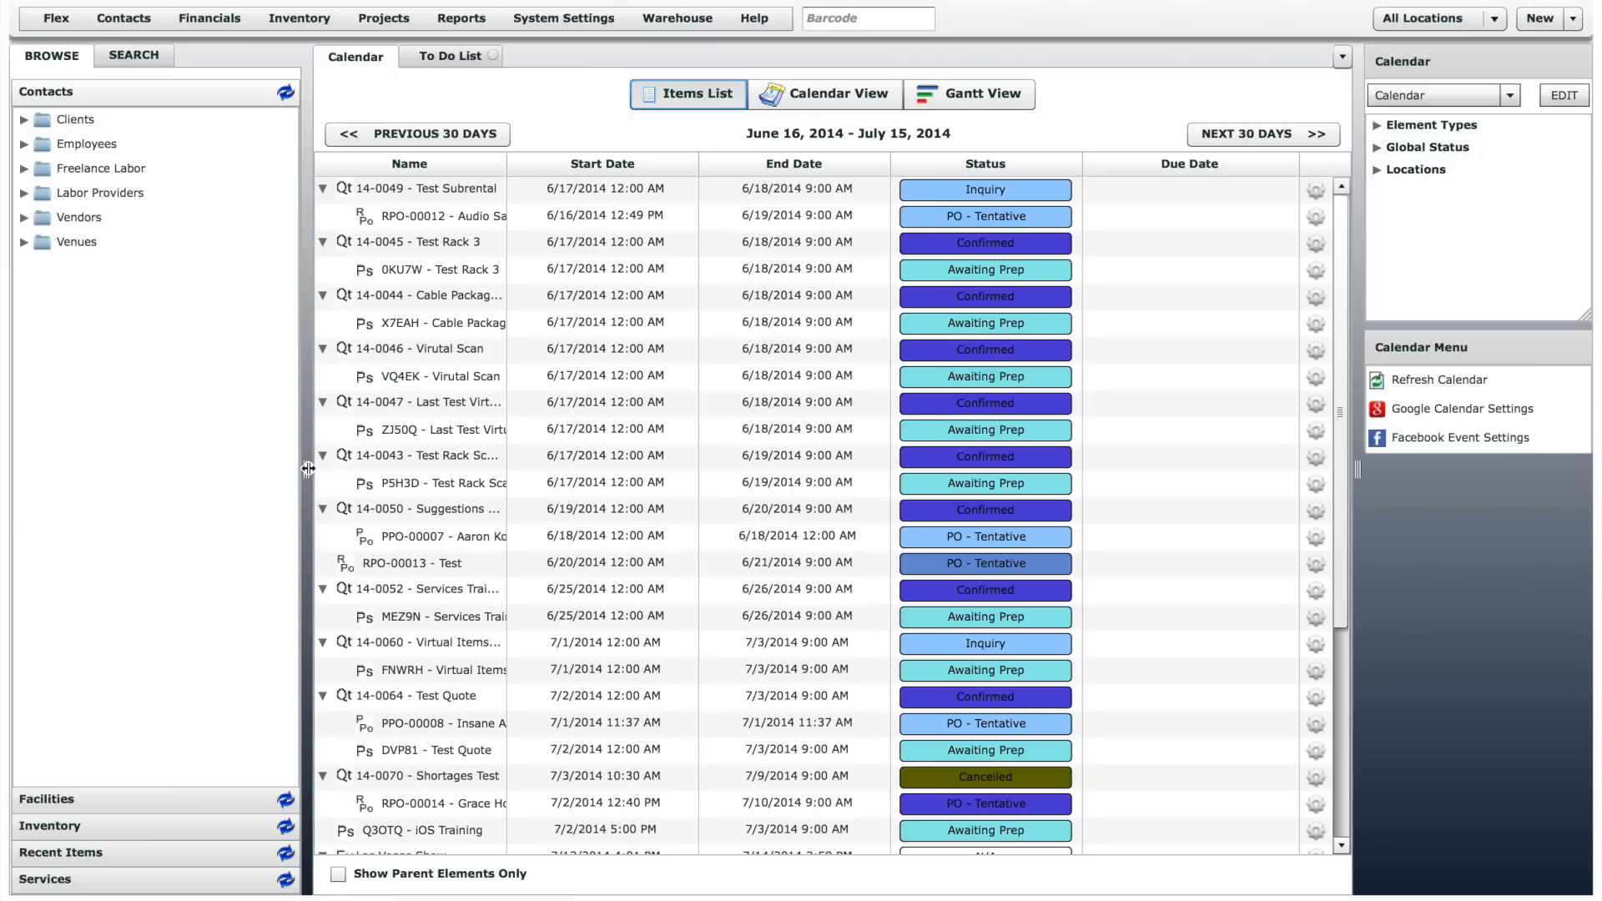
- Widen the browse area and open the Breath Mints Inc. contact from the Clients folder
left_click_drag(308, 468, 382, 466)
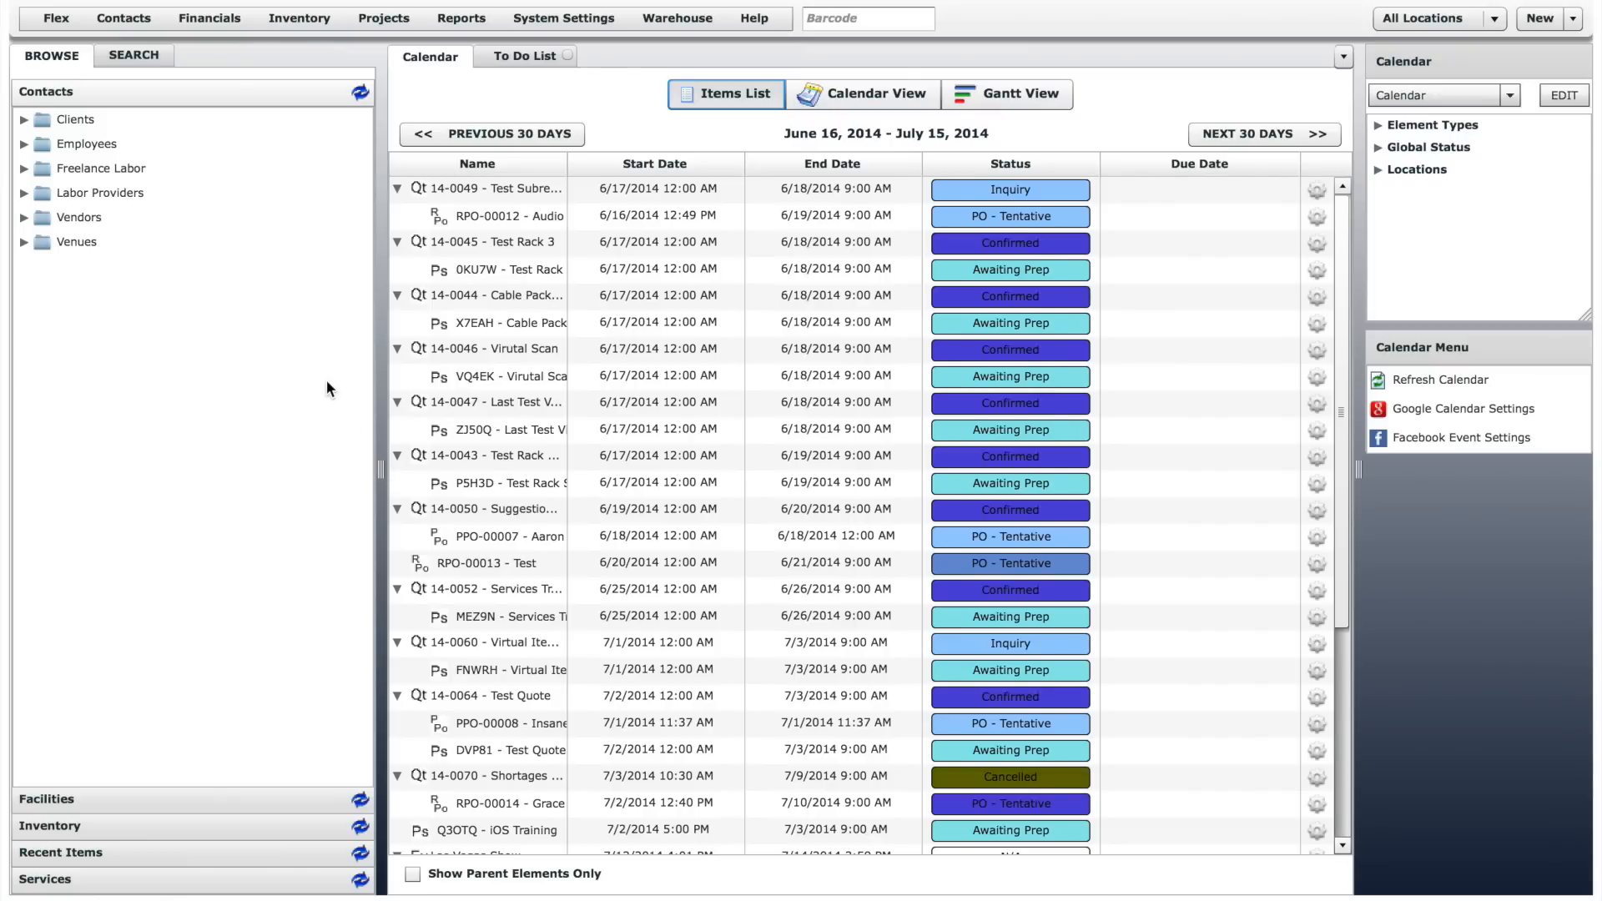
left_click(23, 120)
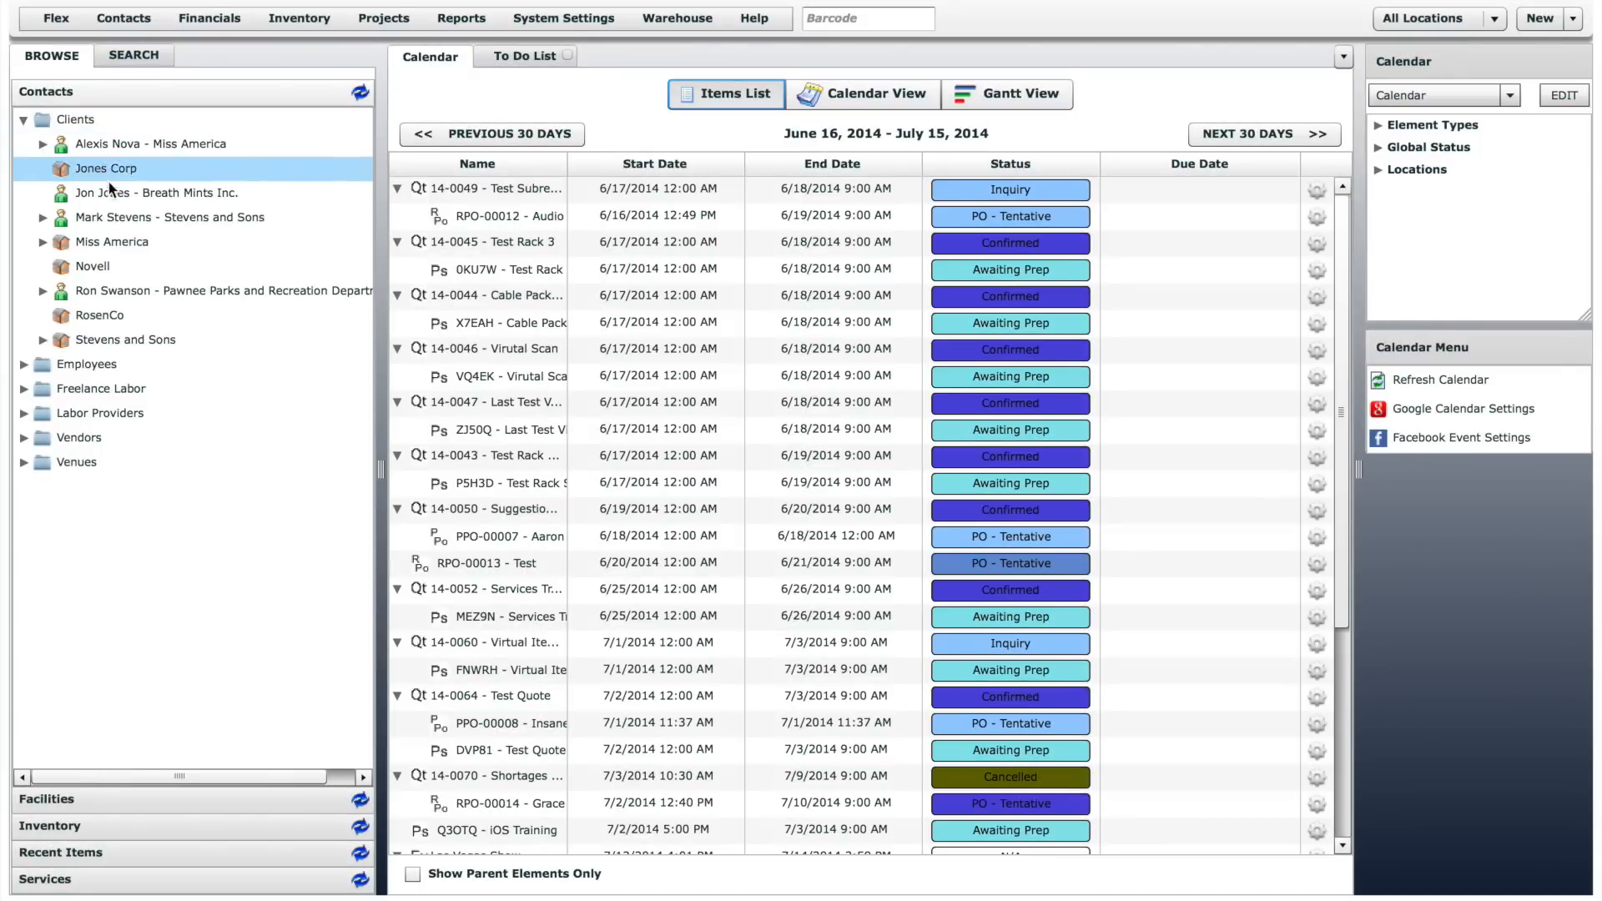
double_click(126, 193)
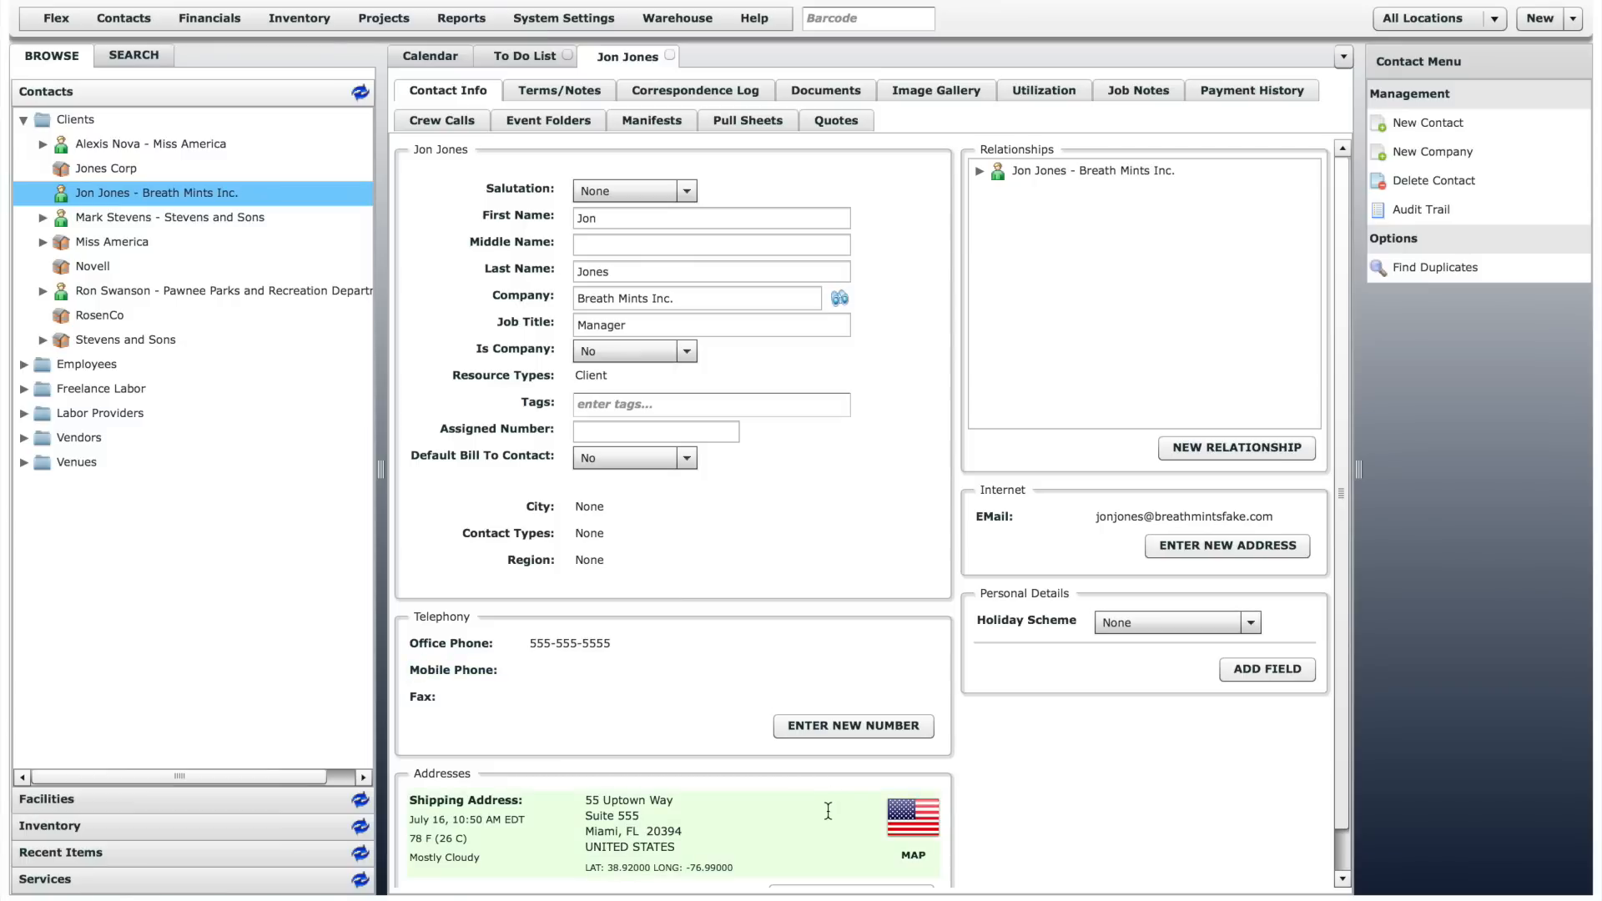
- Start adding a personal details field to the contact and view the available fields without choosing one
left_click(1263, 671)
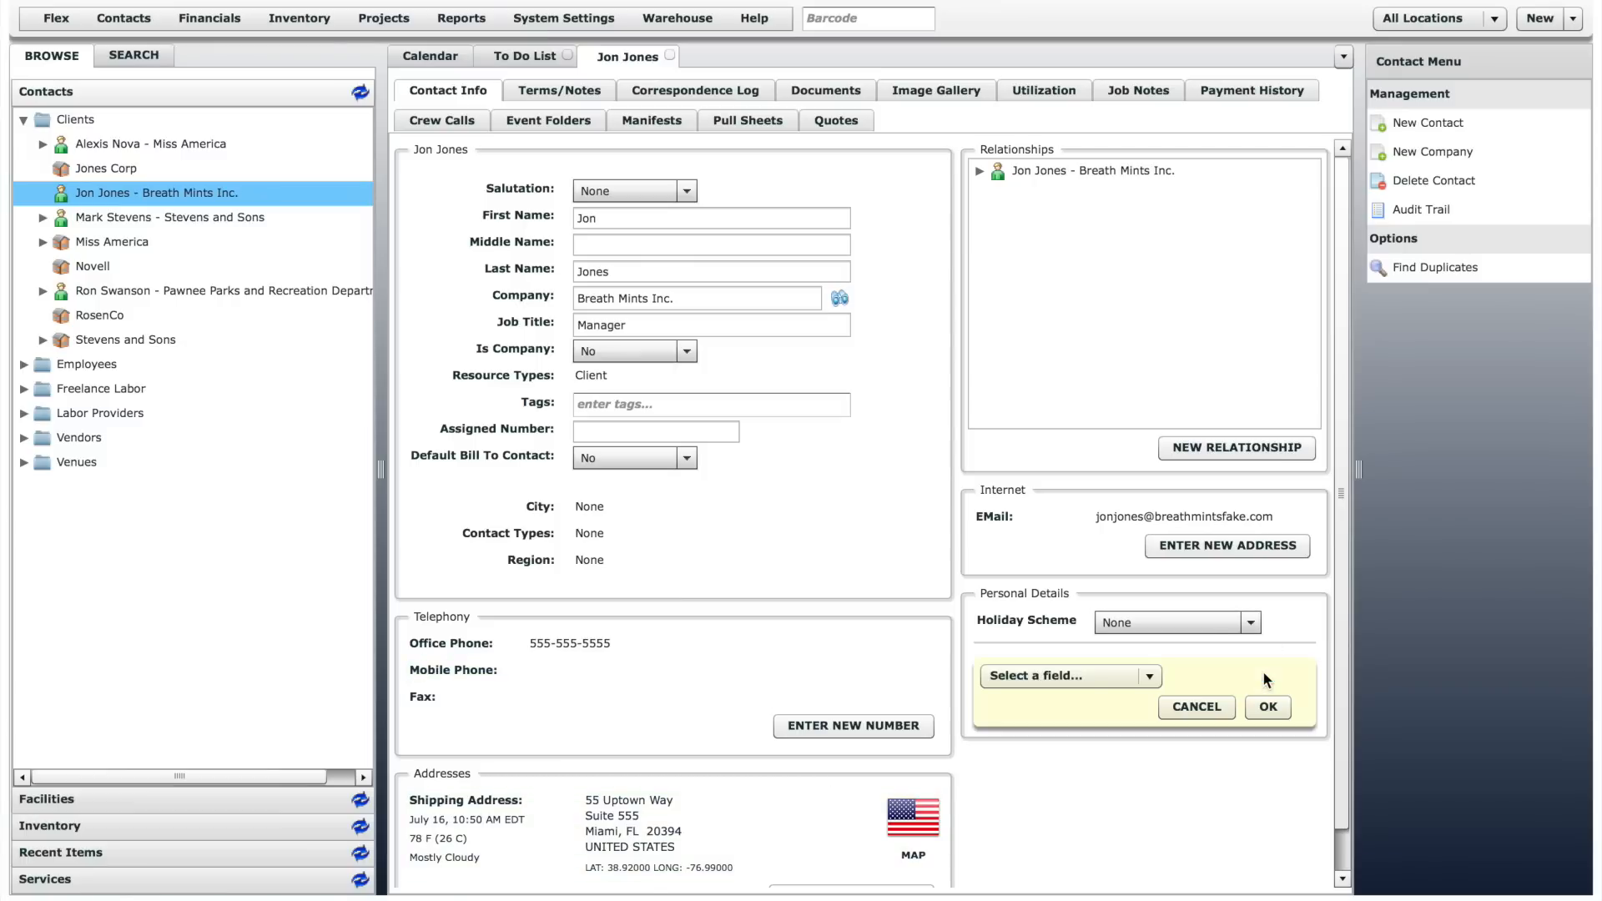
left_click(1140, 682)
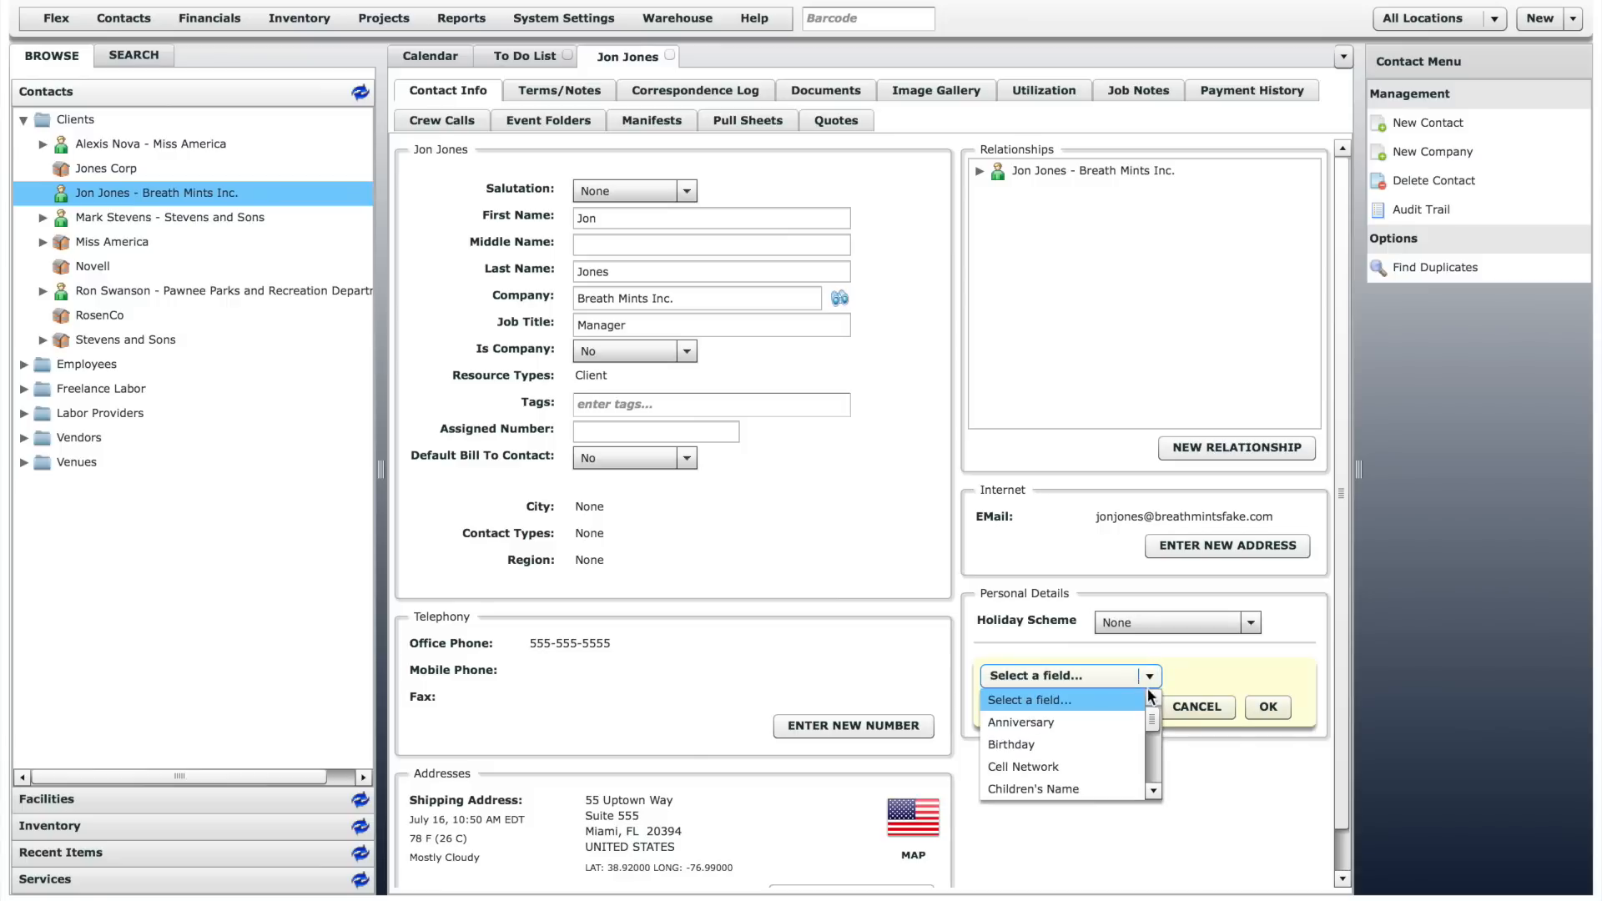
left_click_drag(1155, 727, 1155, 777)
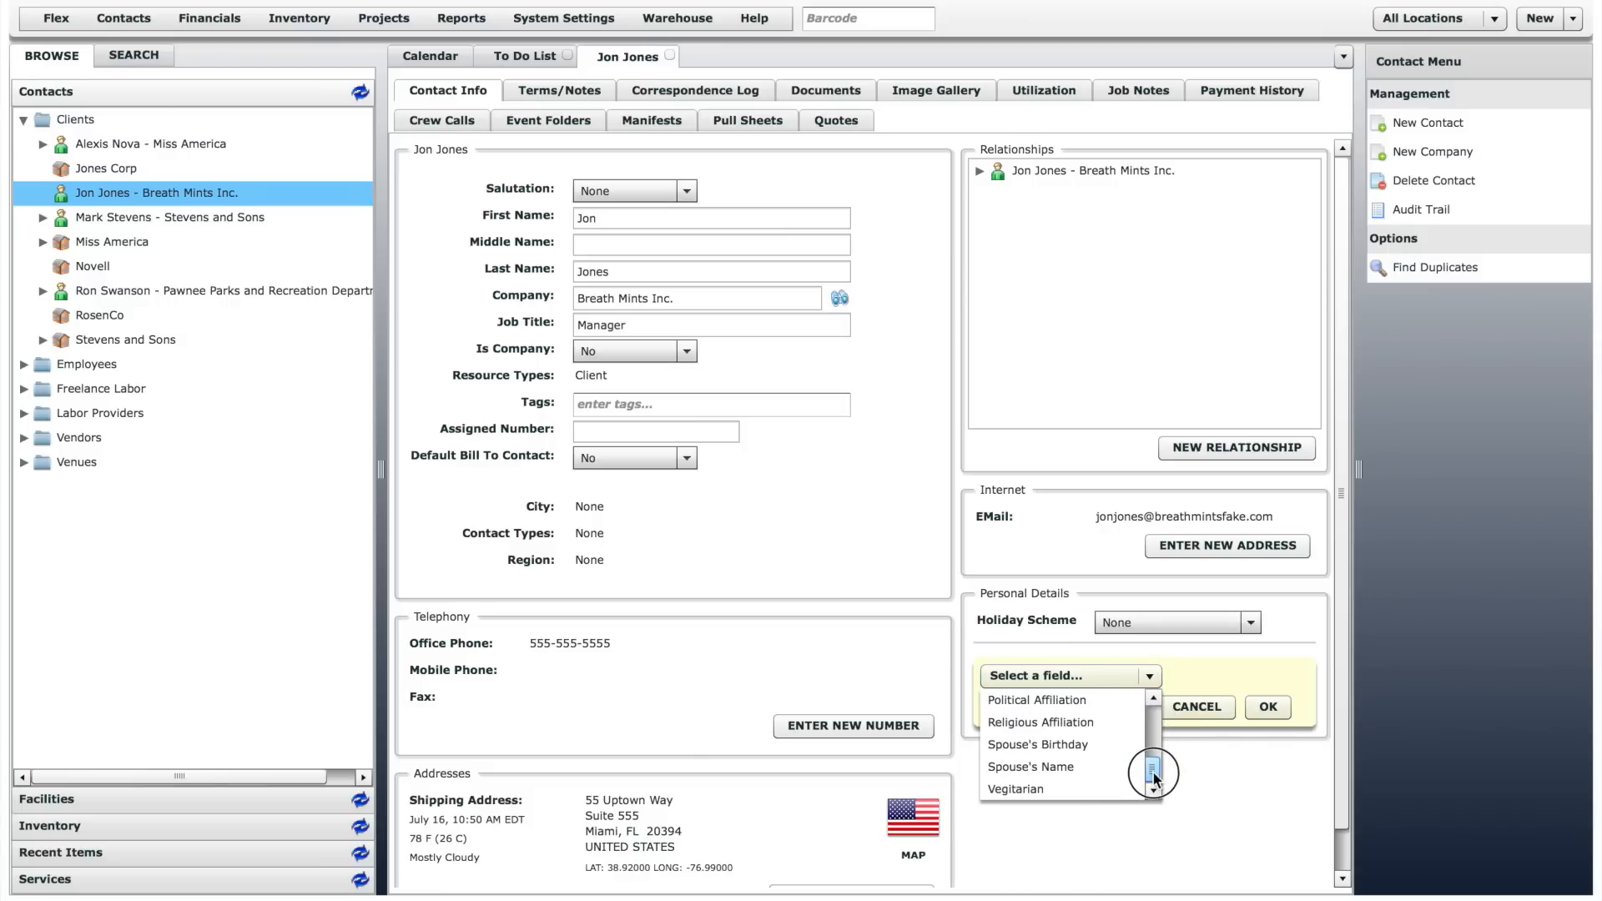
left_click(1215, 788)
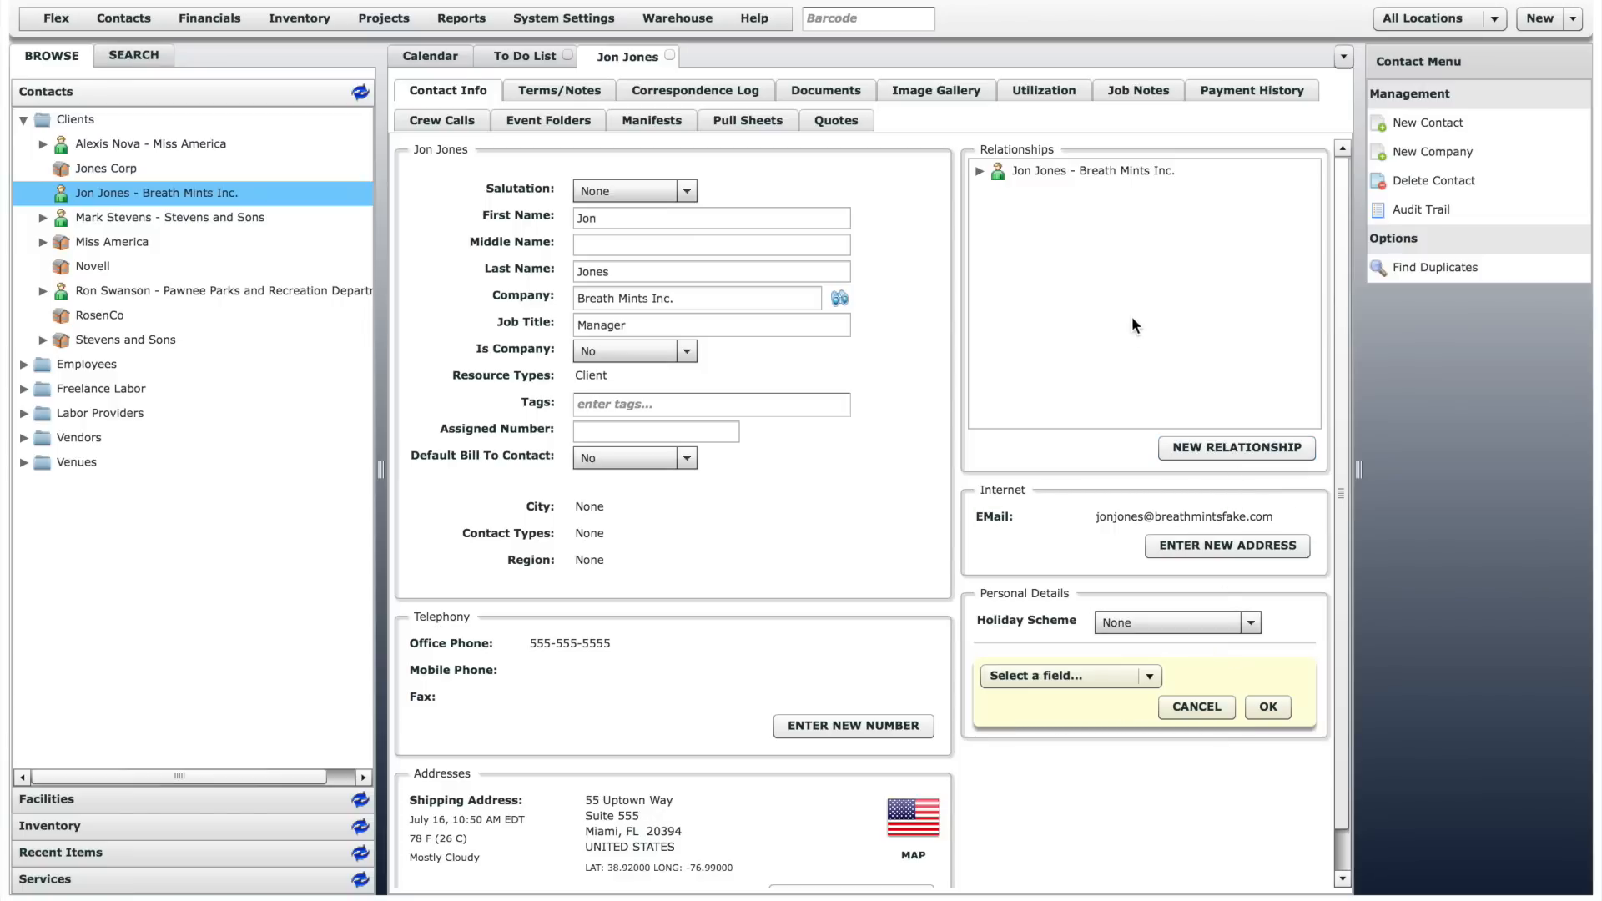
- Expand the contact's relationships down to the employees, start a new relationship, and view the relationship types
left_click(975, 169)
left_click(1000, 195)
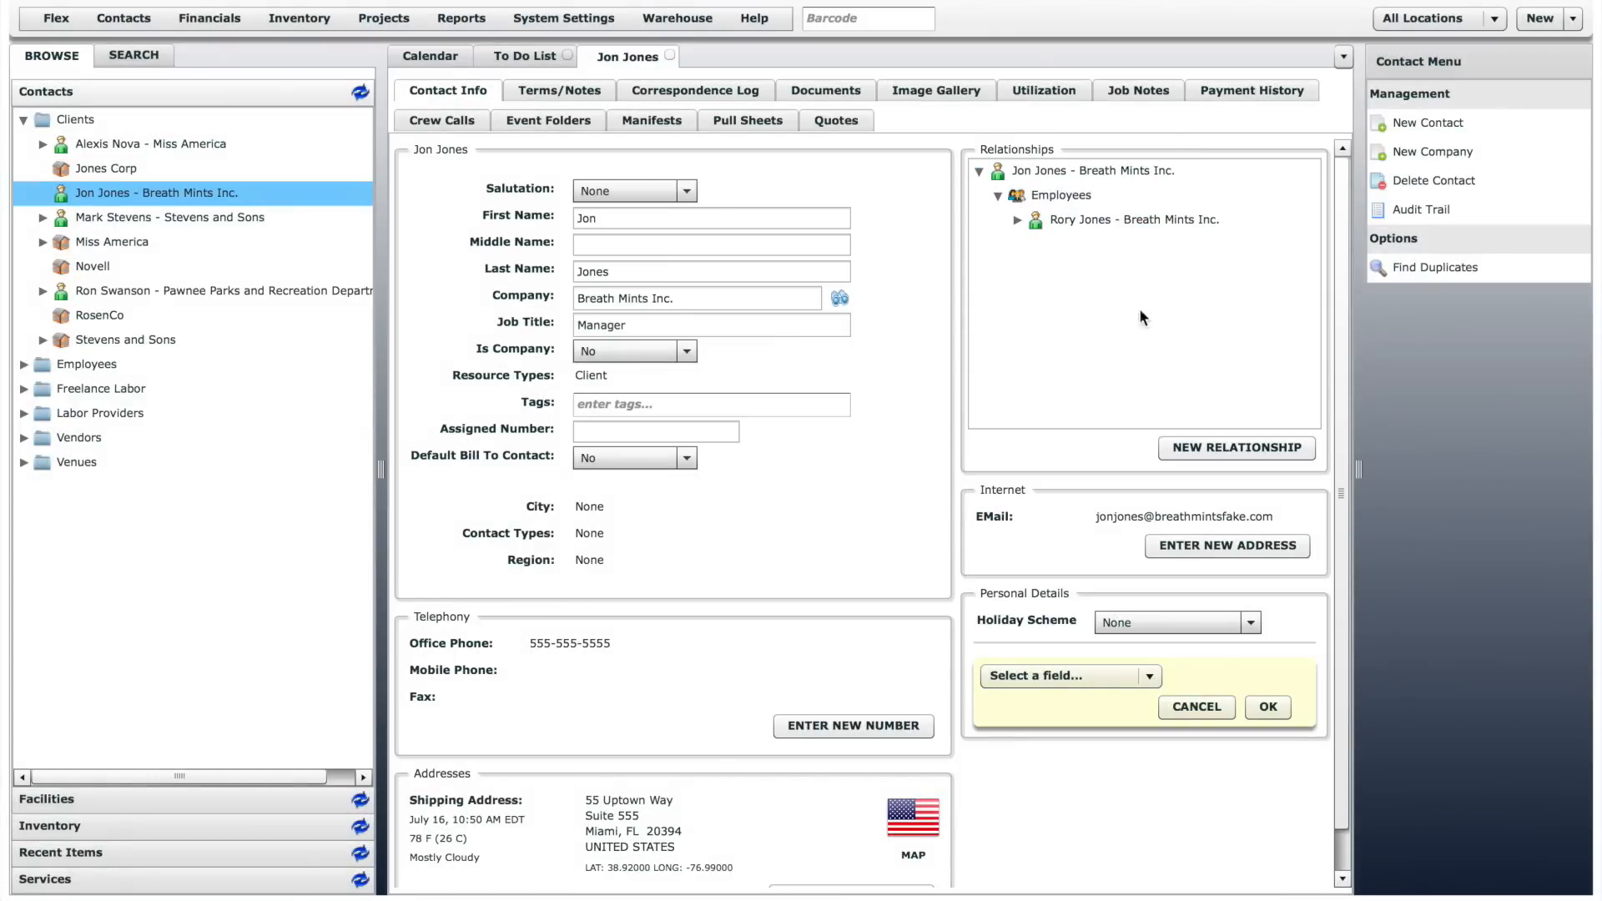
left_click(1203, 444)
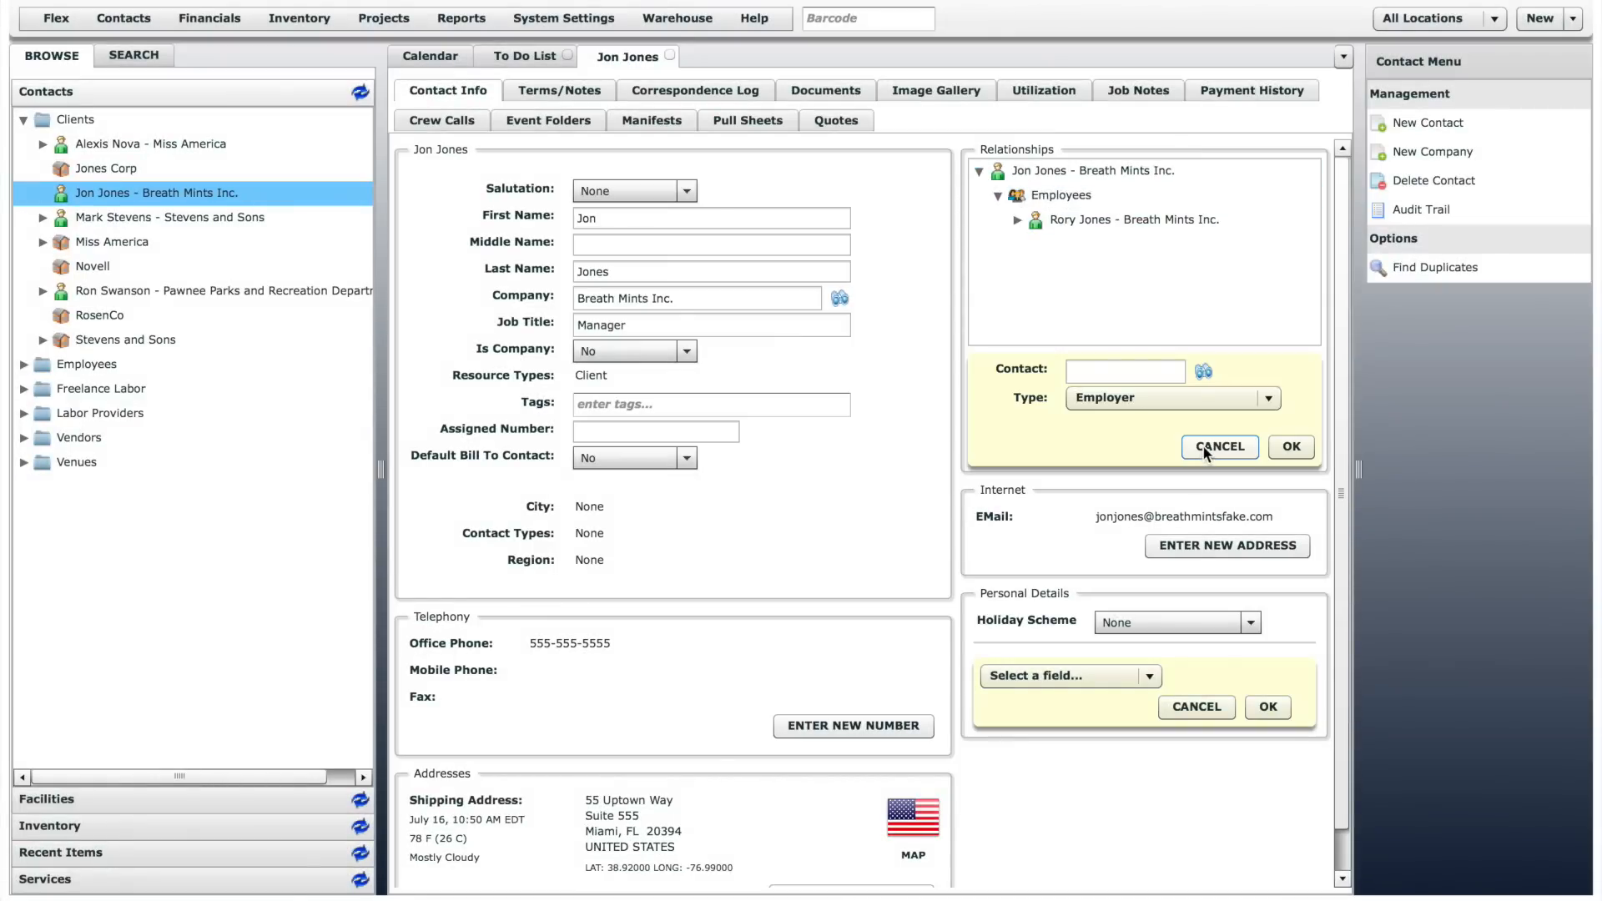
left_click(1166, 397)
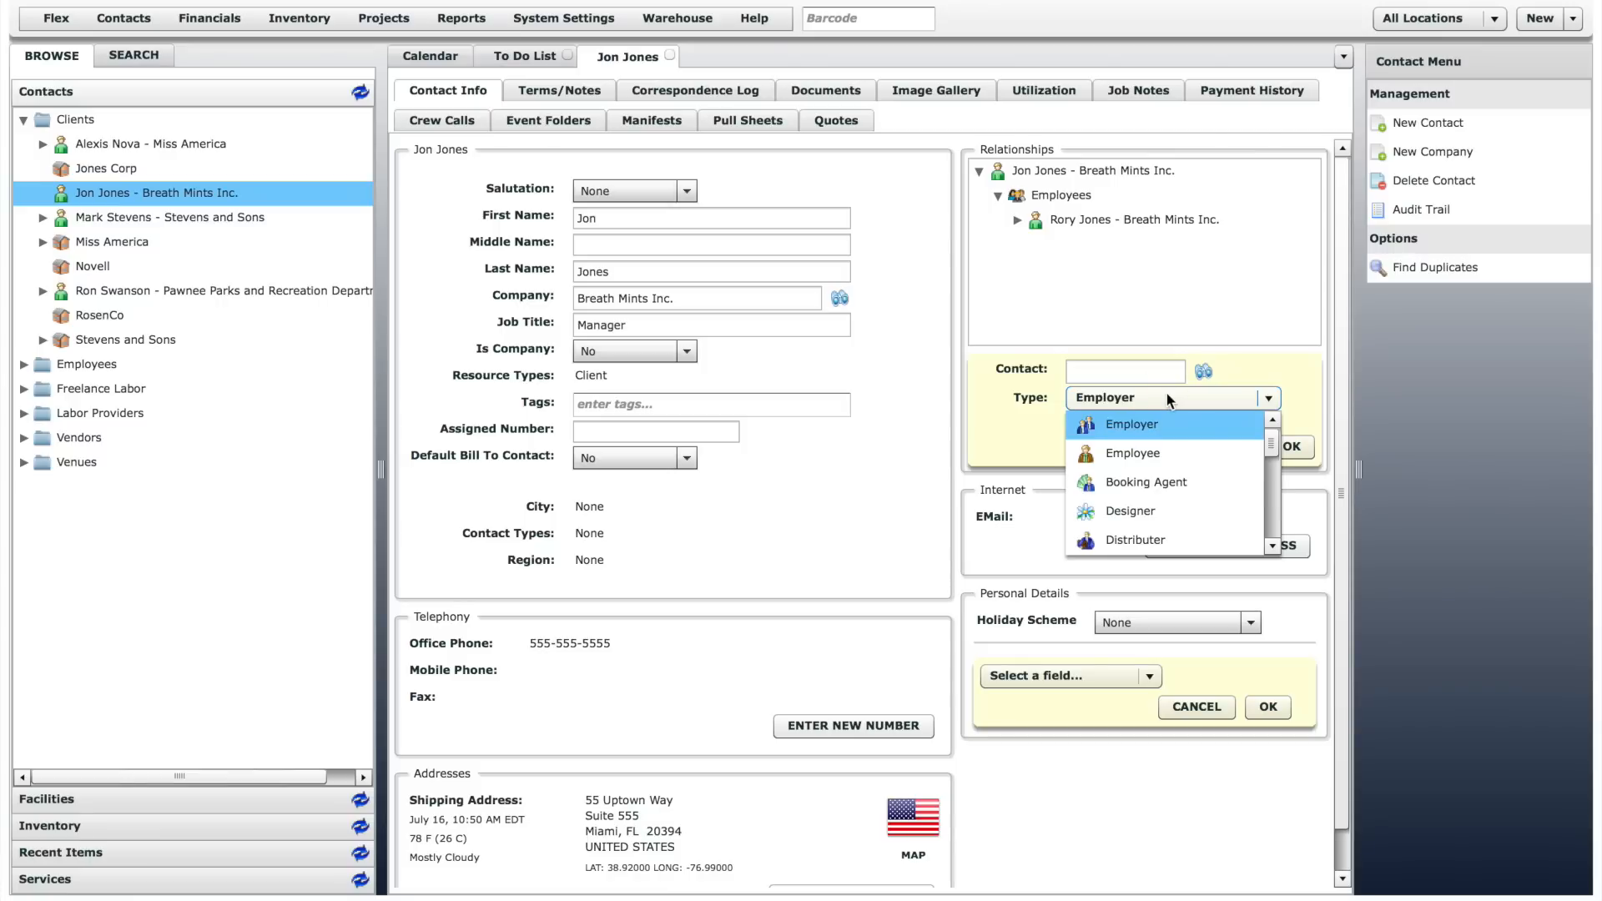
left_click(1165, 397)
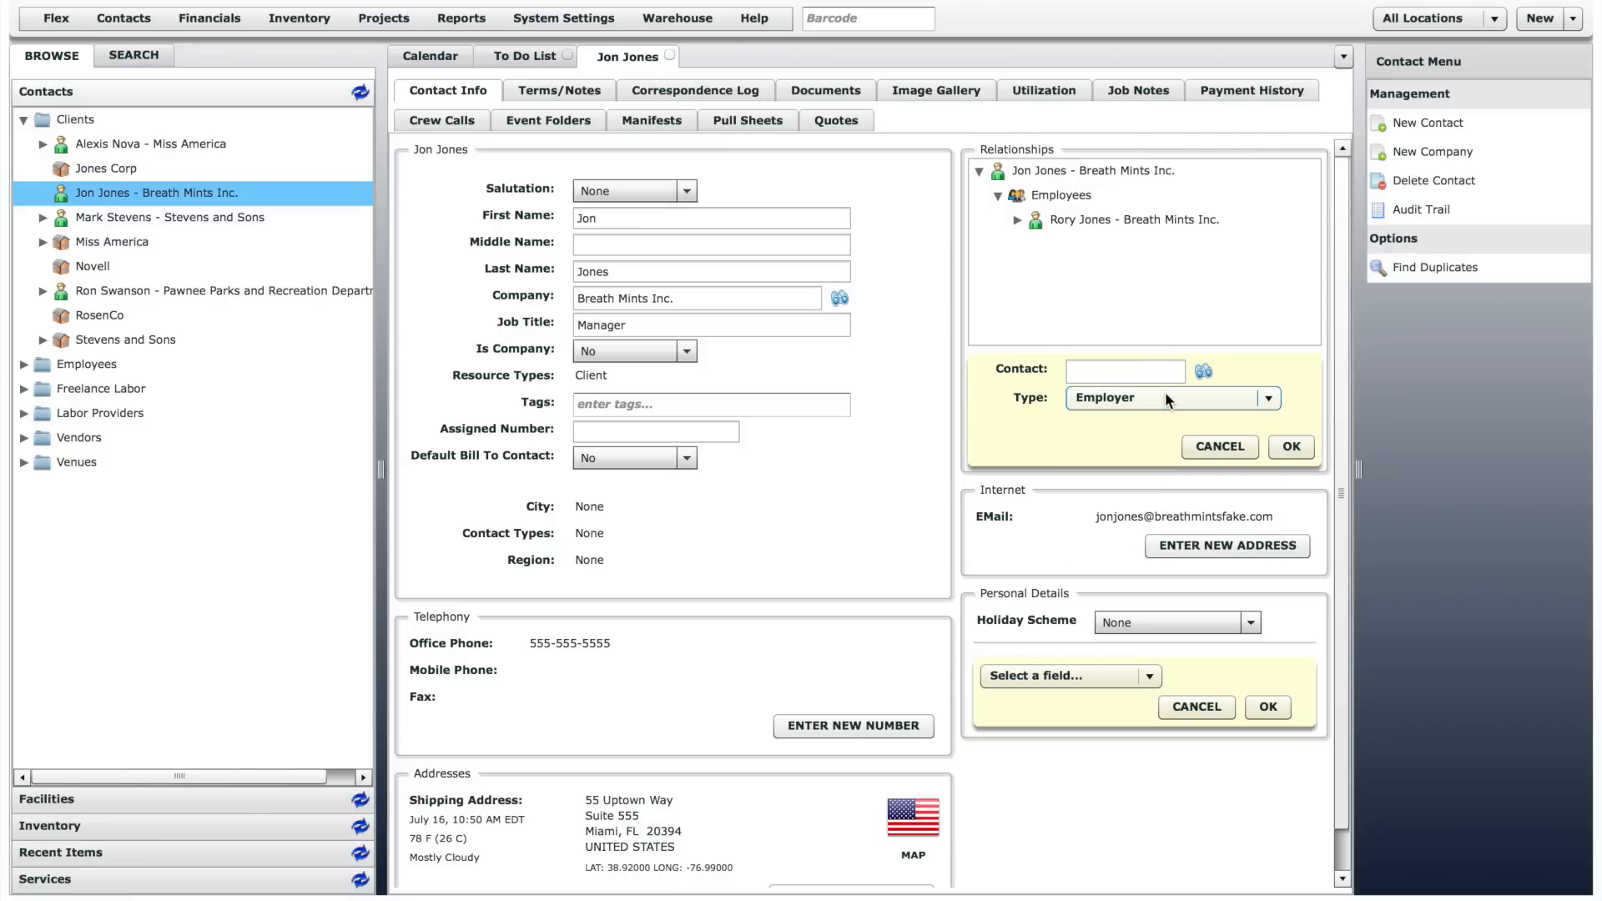
- View the contact's terms and notes, including the standard discount and standard terms choices, leaving both unset
left_click(559, 90)
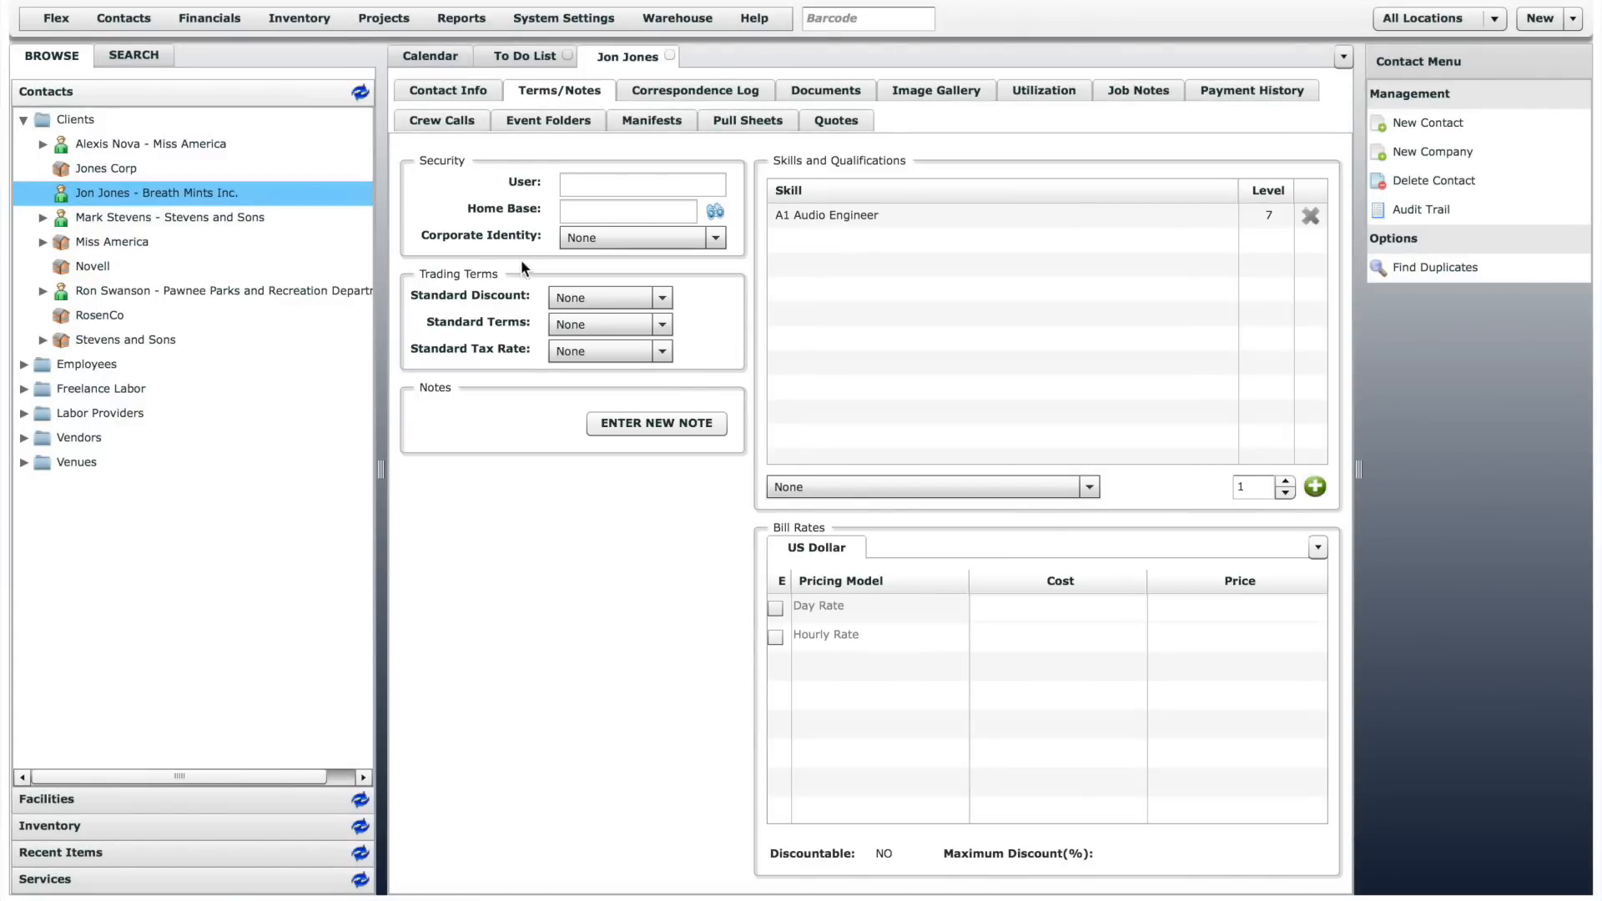
left_click(598, 294)
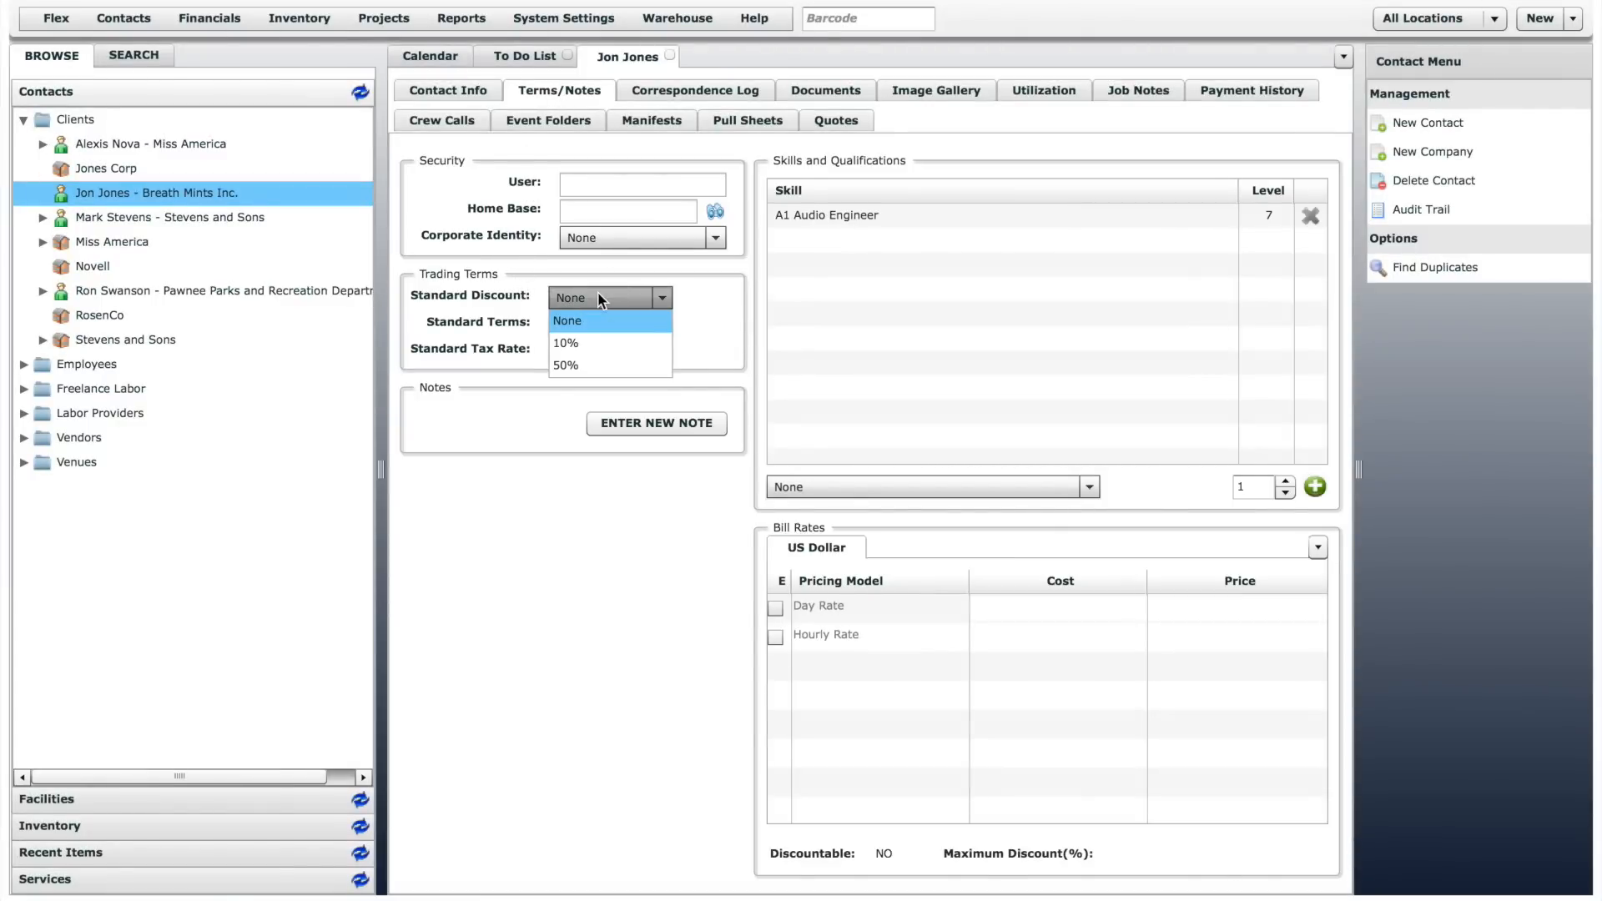
left_click(620, 317)
left_click(628, 324)
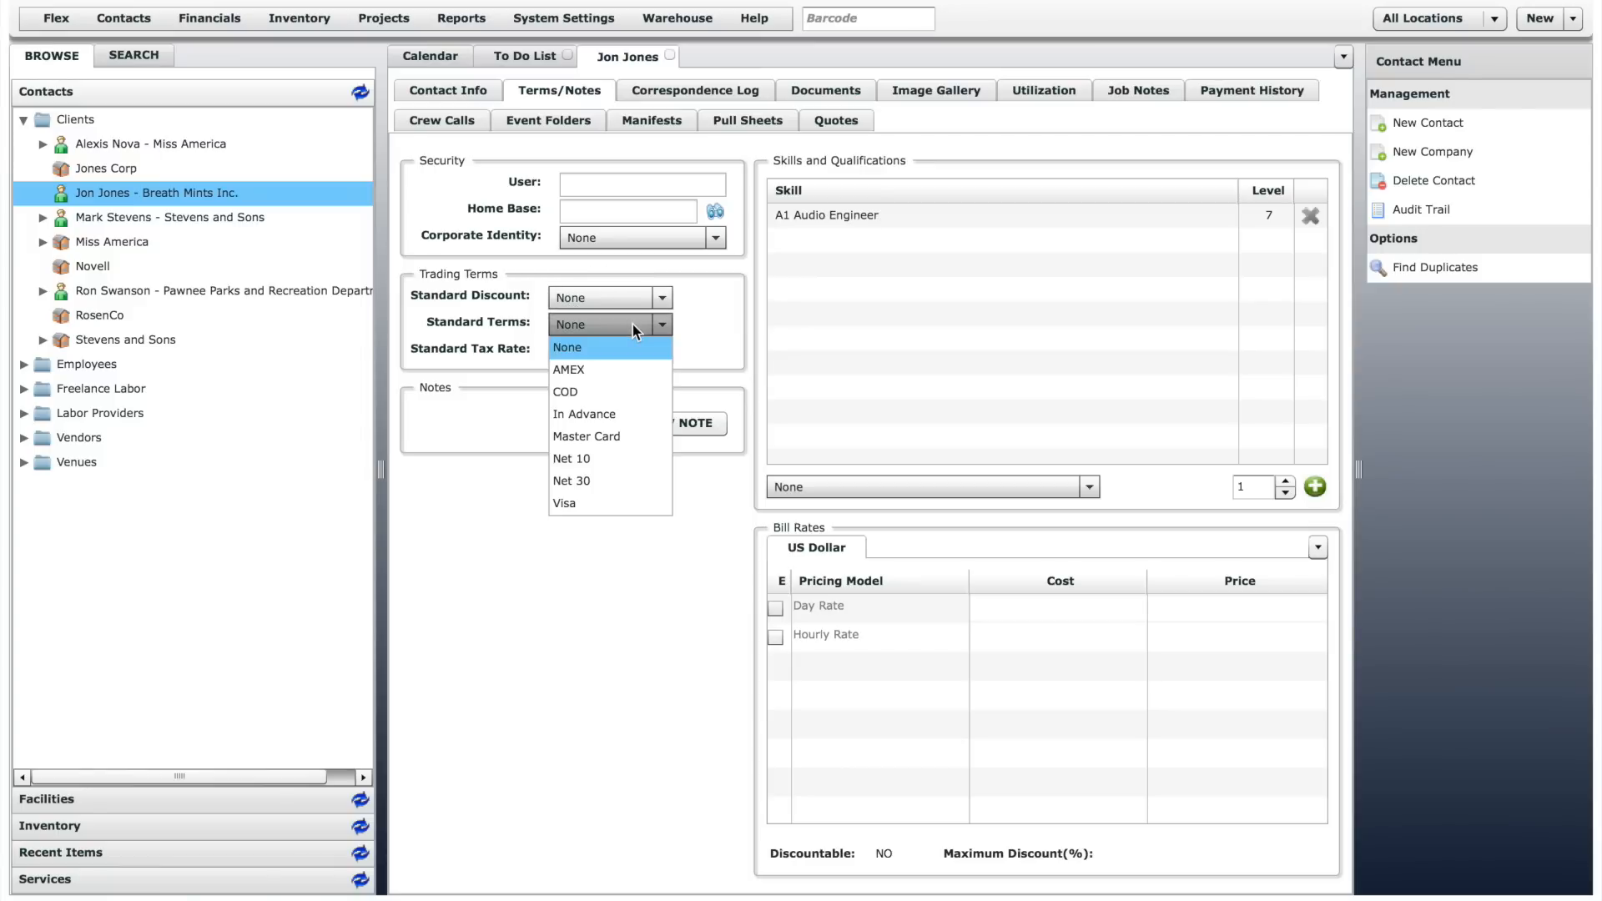
left_click(633, 326)
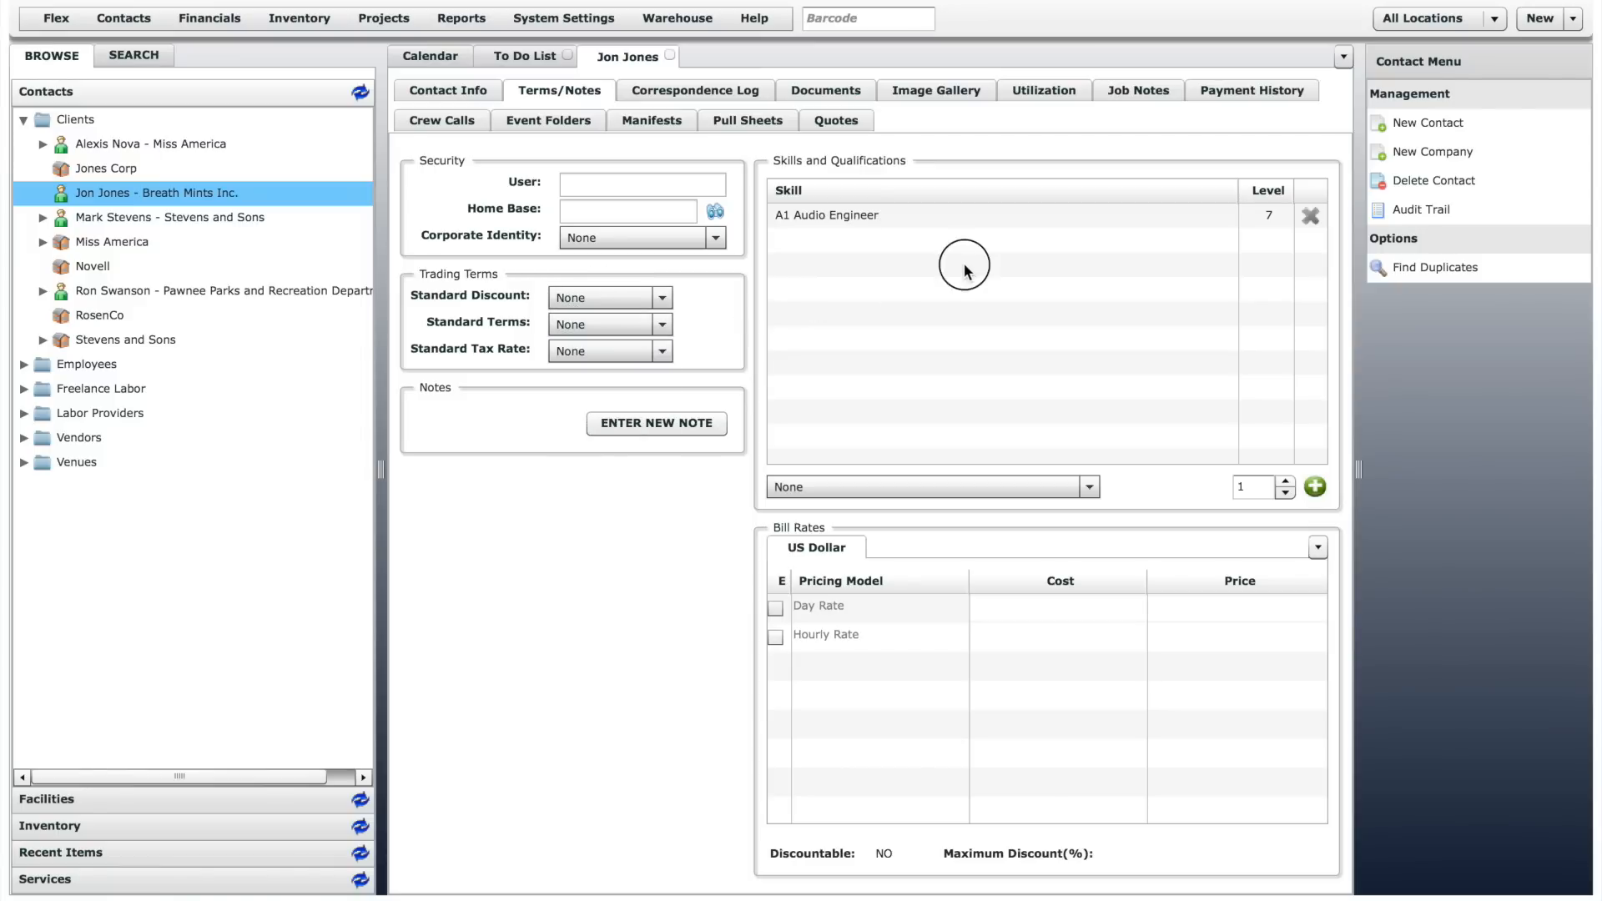
- Add the Camera Operator skill at level 6 to the contact's skills and qualifications
left_click(1070, 488)
left_click(1039, 597)
left_click(1286, 482)
left_click(1286, 481)
left_click(1286, 481)
left_click(1286, 481)
left_click(1286, 482)
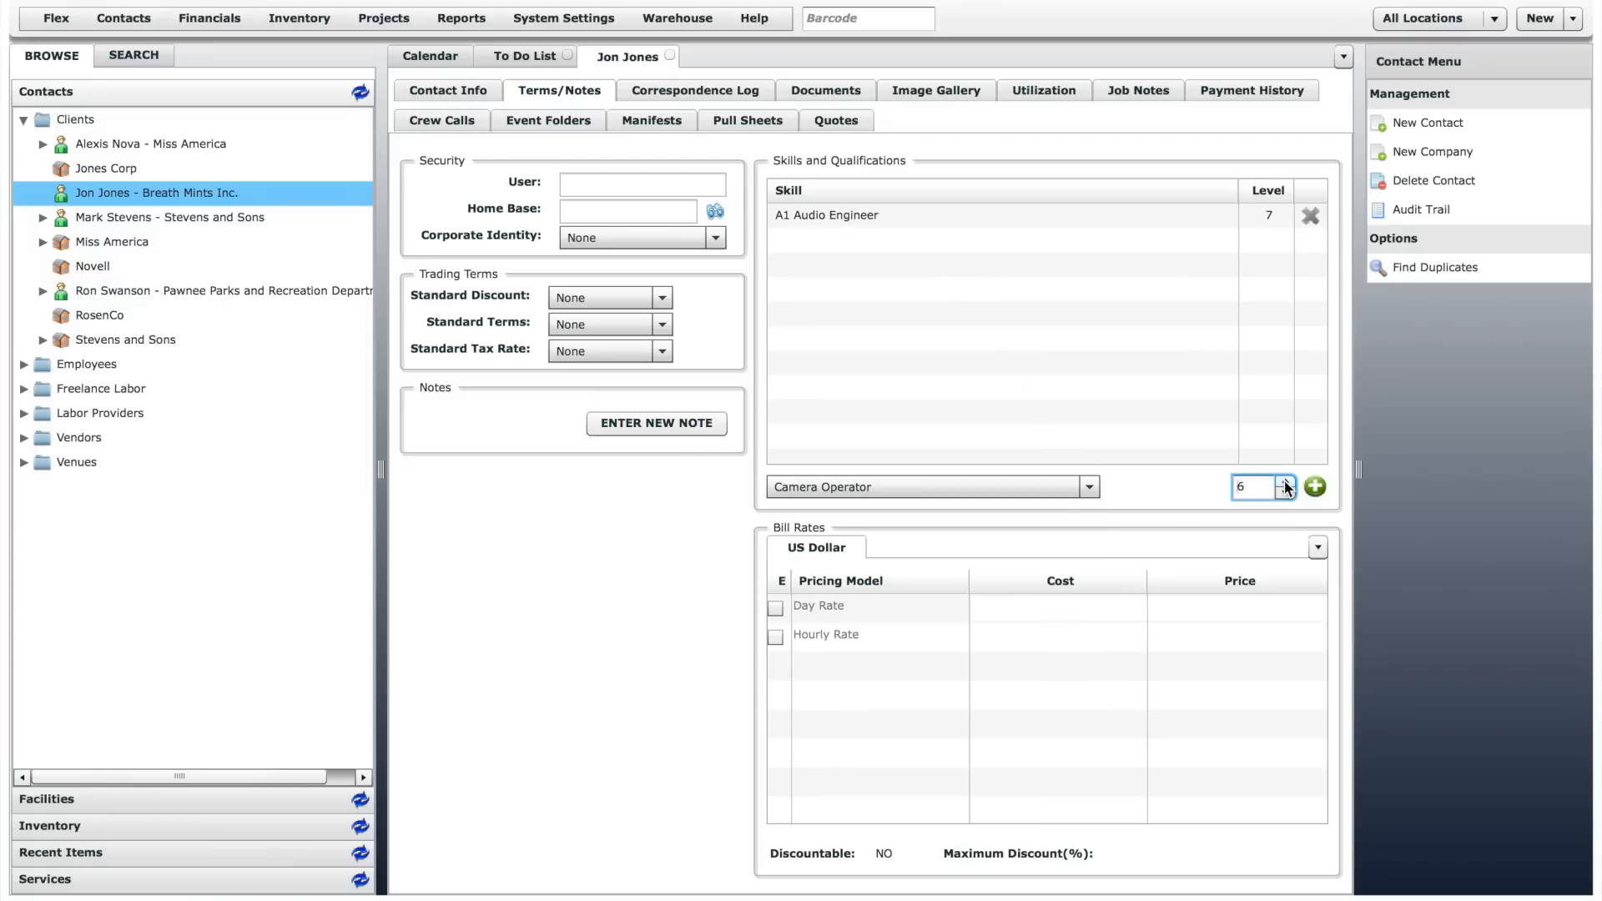
left_click(1314, 488)
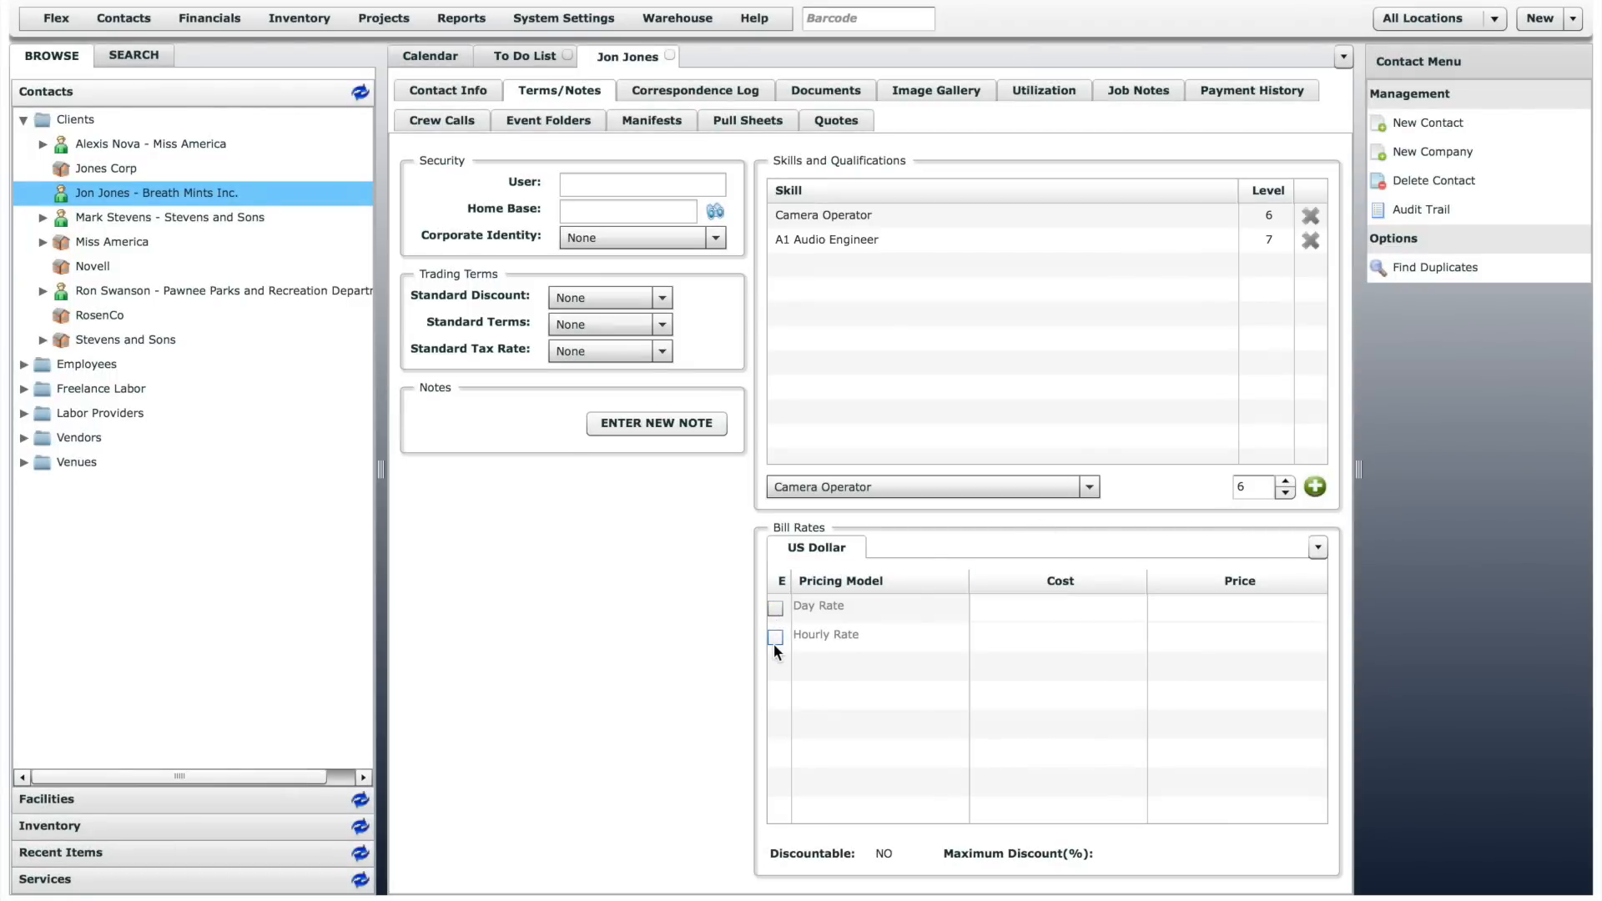
- Look through the contact's correspondence log, documents, image gallery, utilization calendar, job notes and payment history
left_click(760, 92)
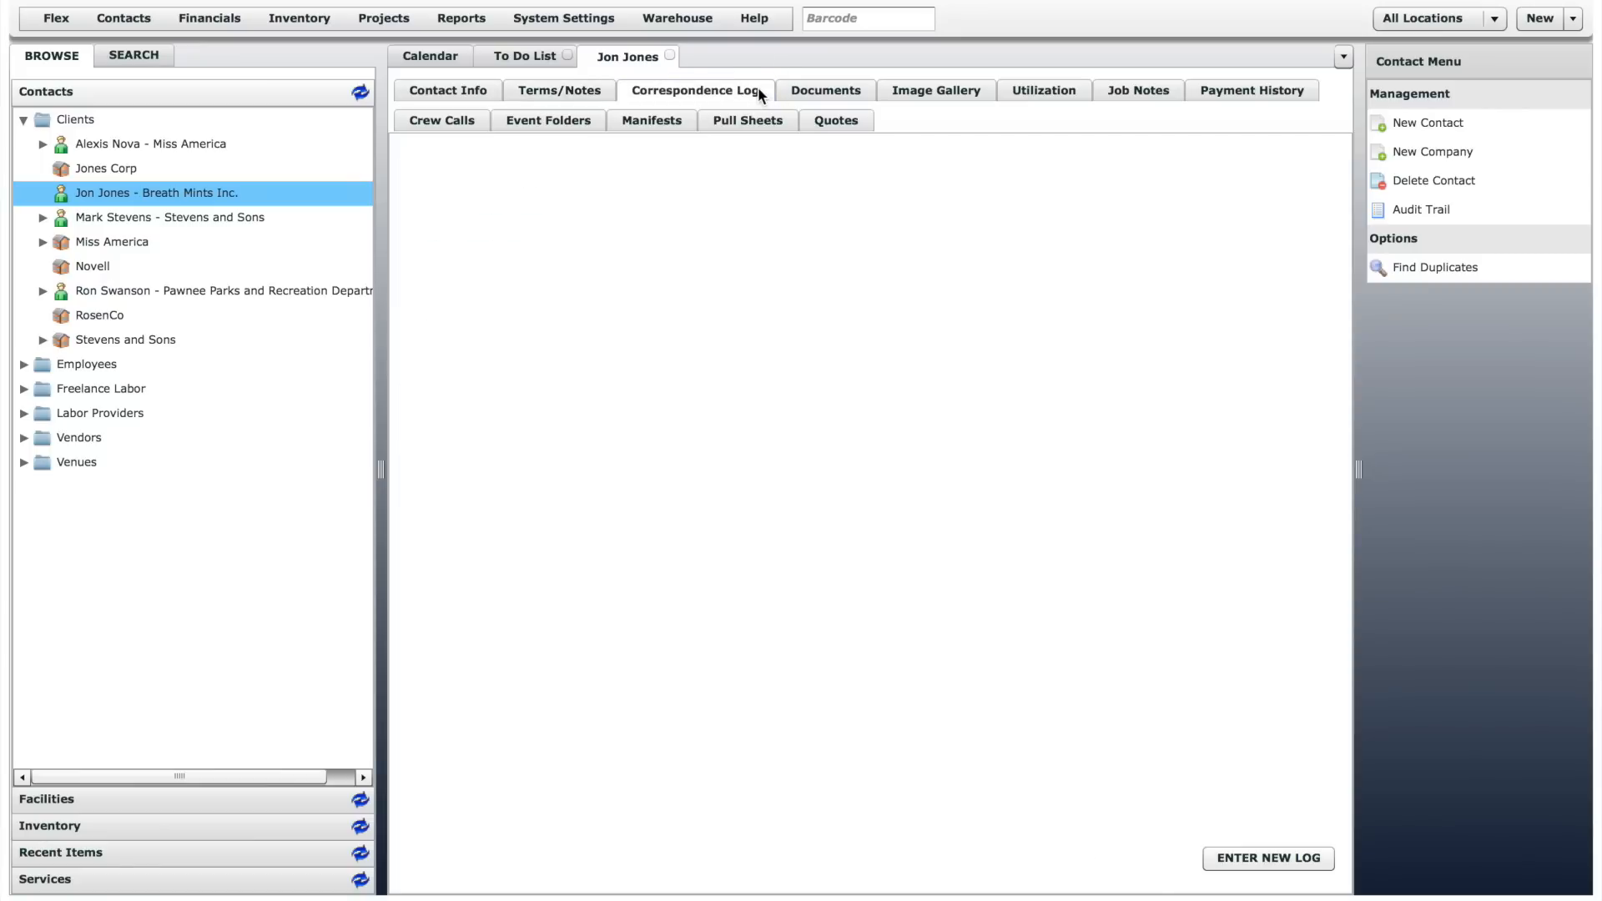
left_click(819, 88)
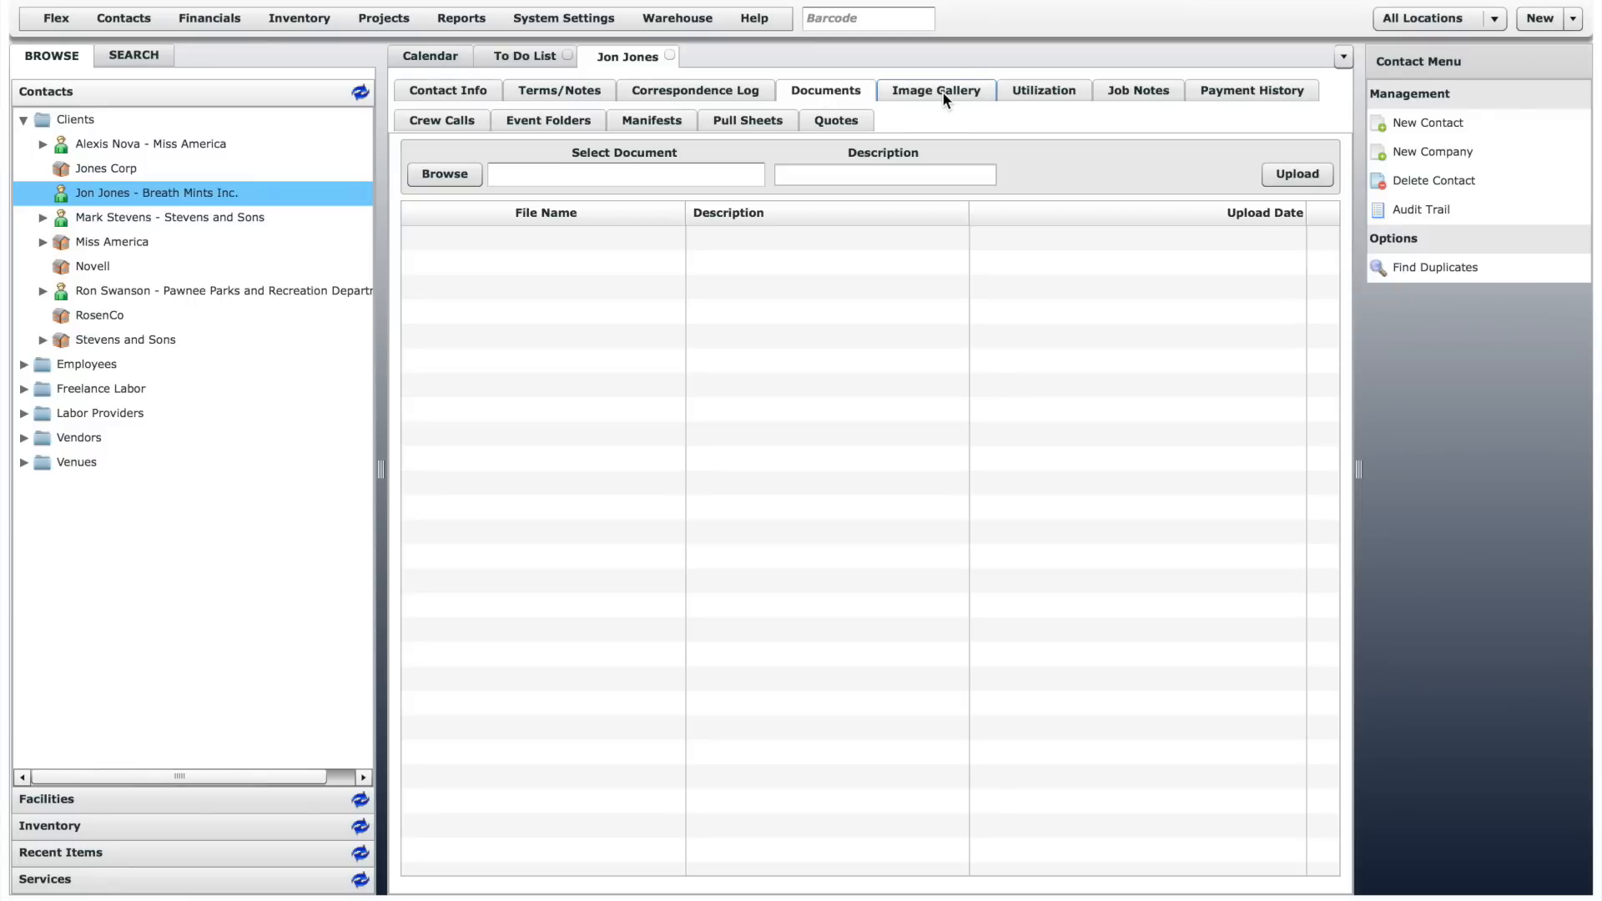
left_click(943, 91)
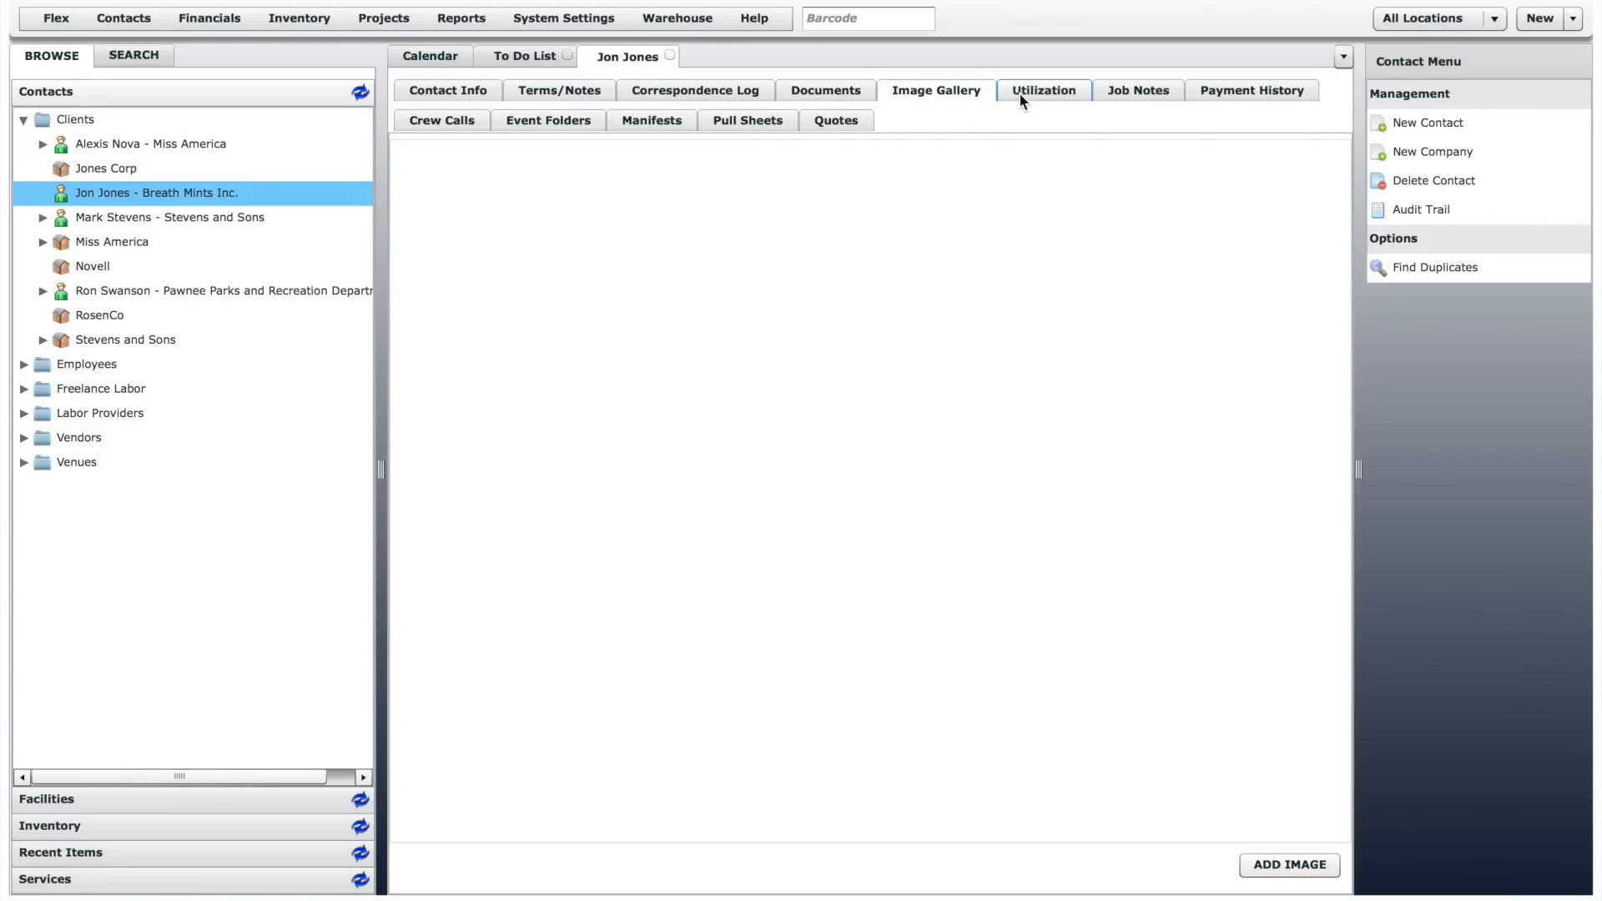
left_click(1020, 92)
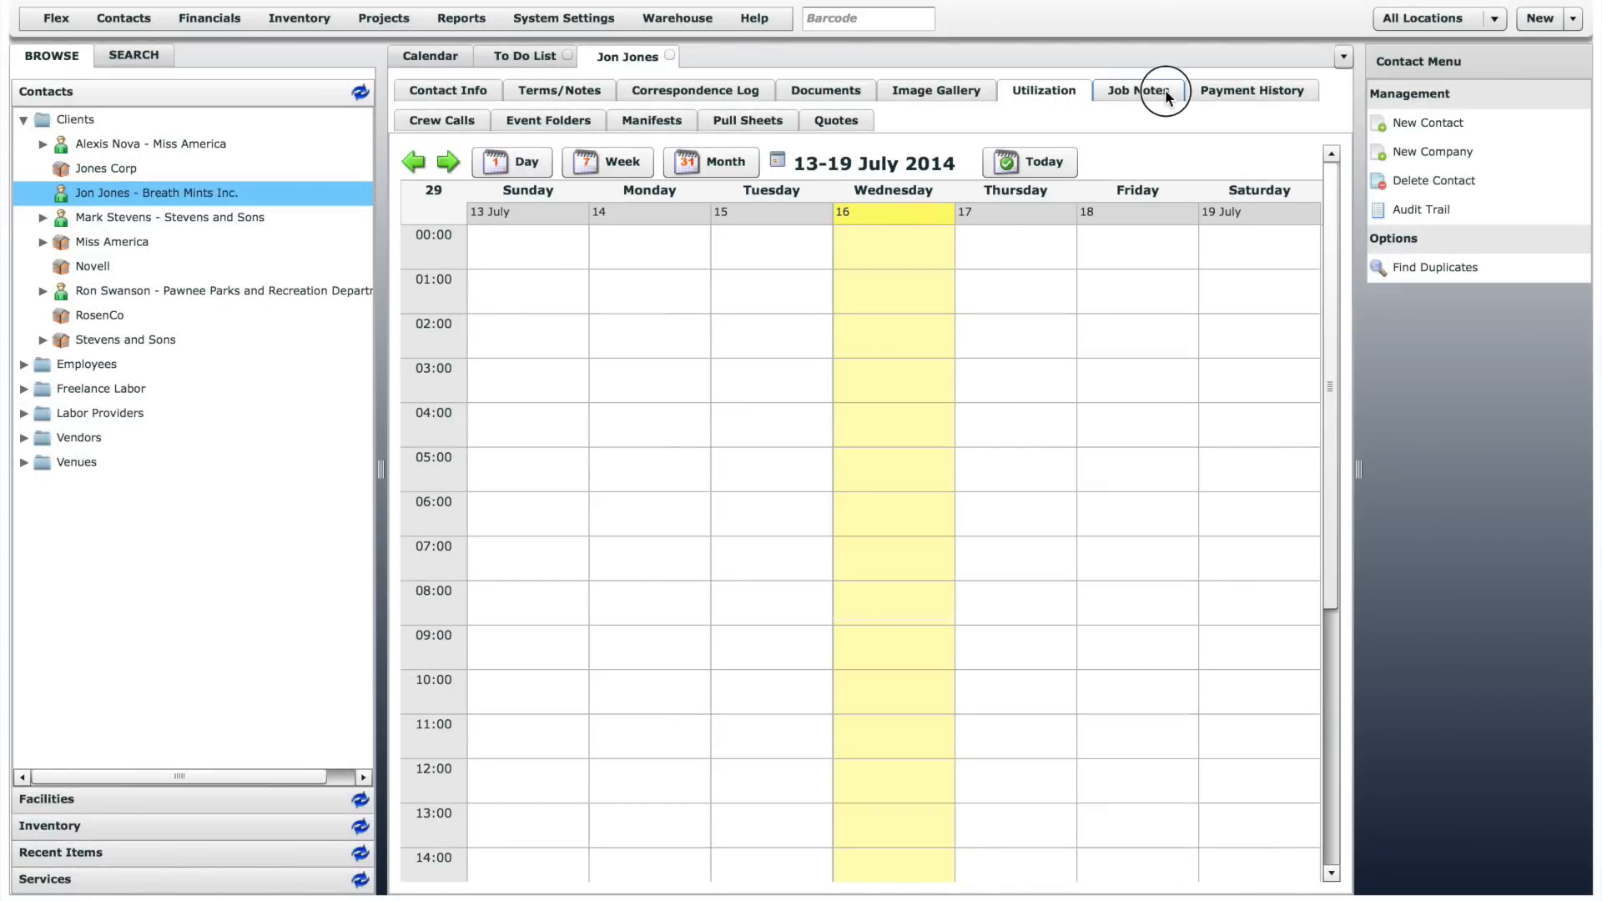
left_click(1165, 88)
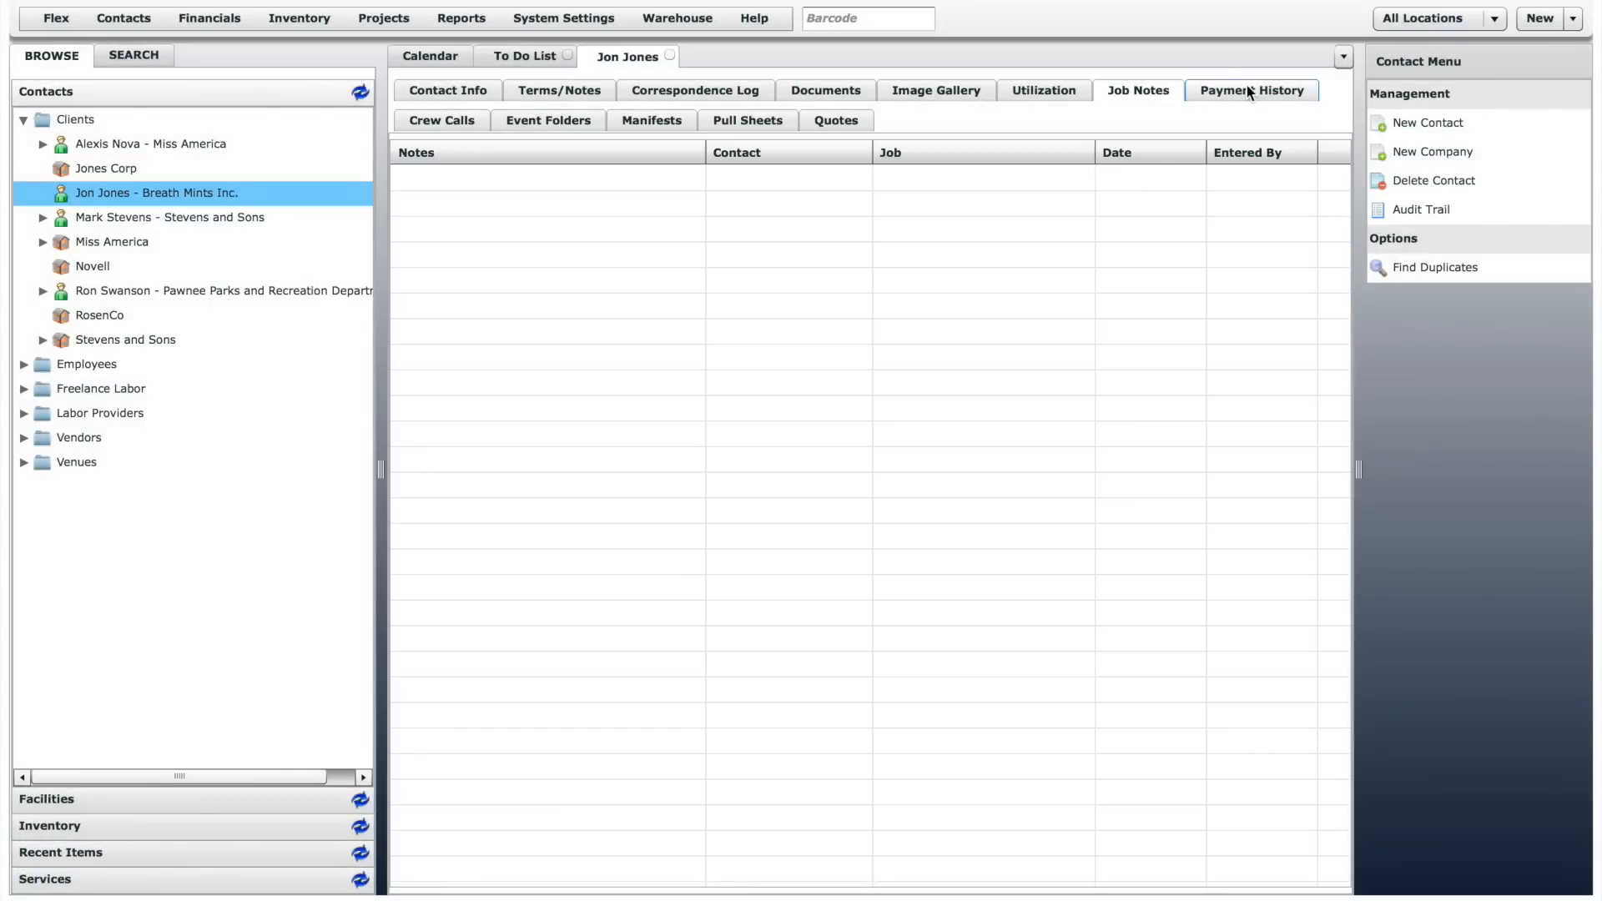
left_click(1248, 92)
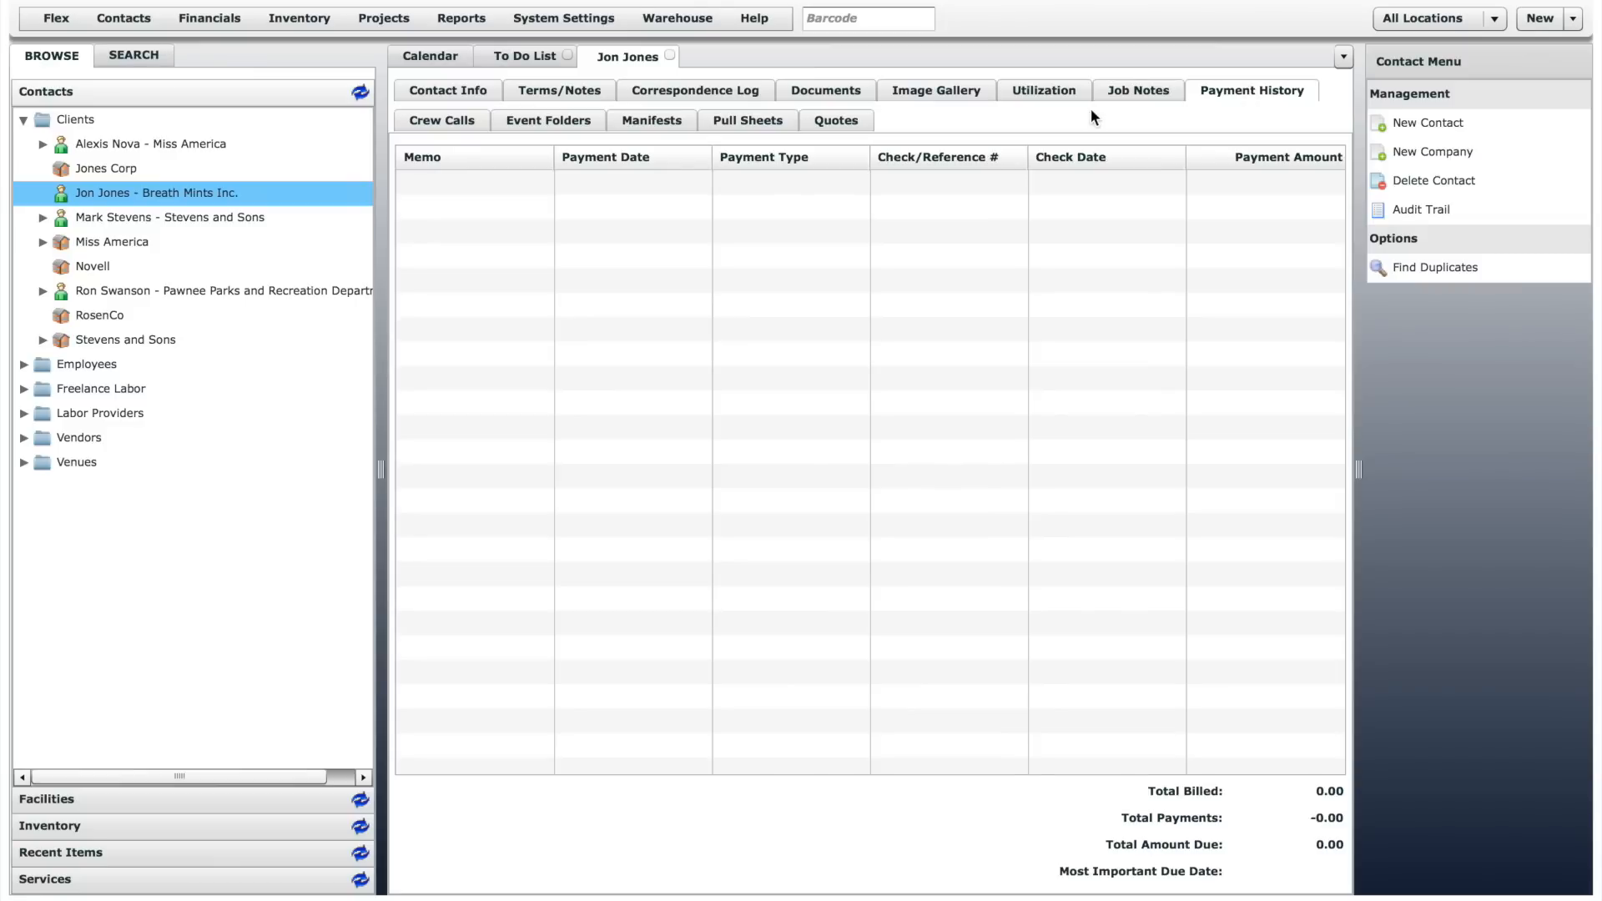
- Look through the contact's crew calls, event folders, manifests, pull sheets and quotes
left_click(452, 122)
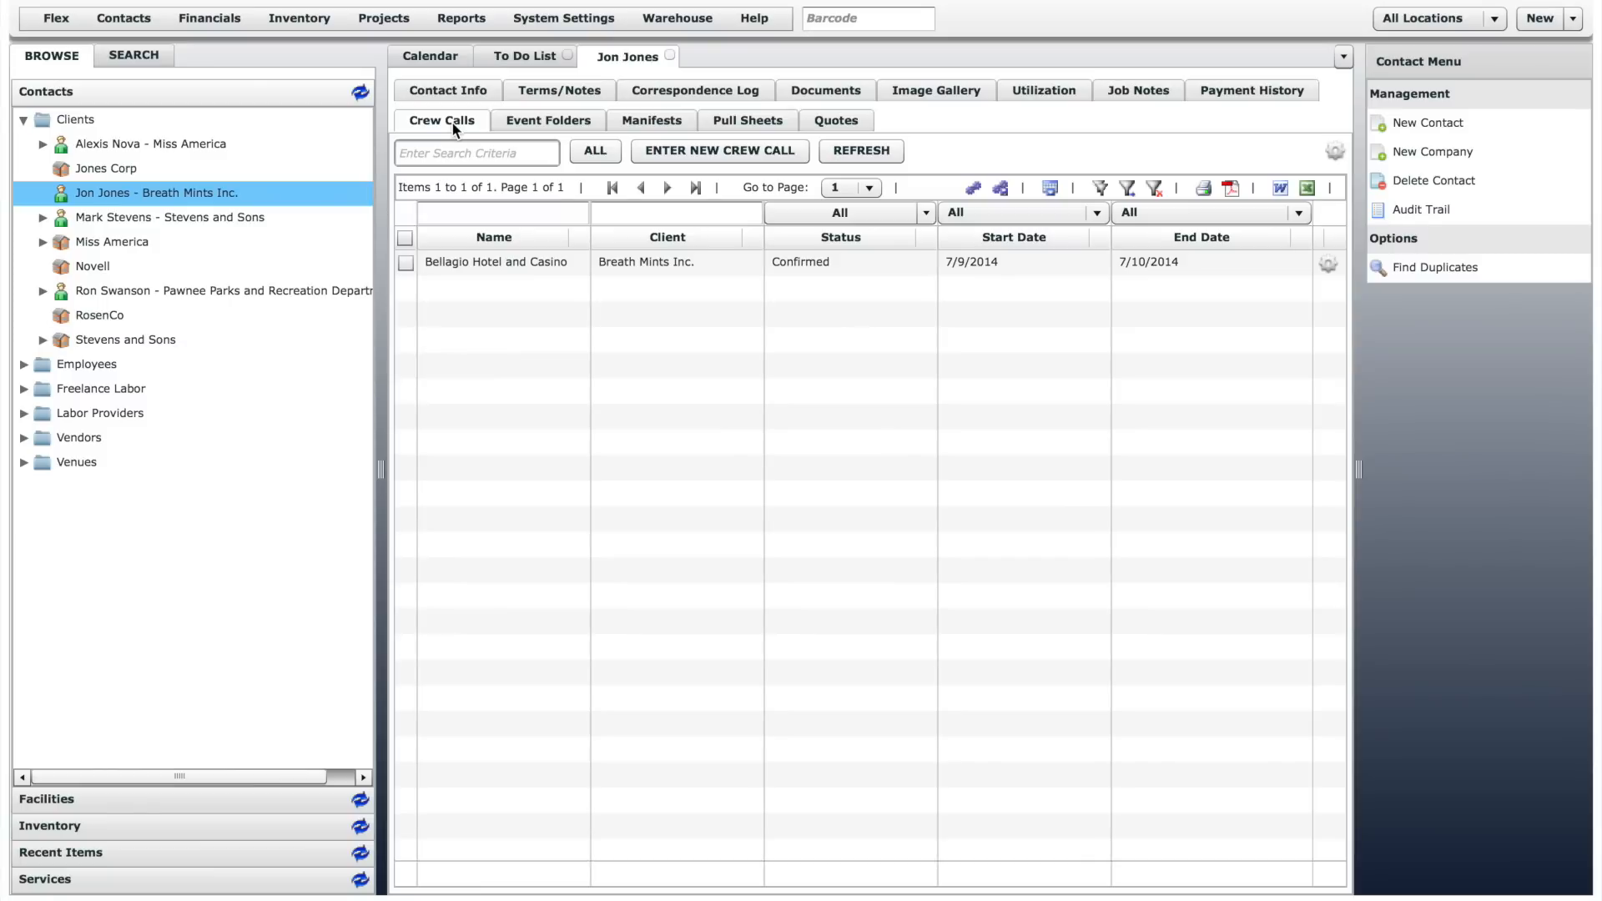
left_click(556, 122)
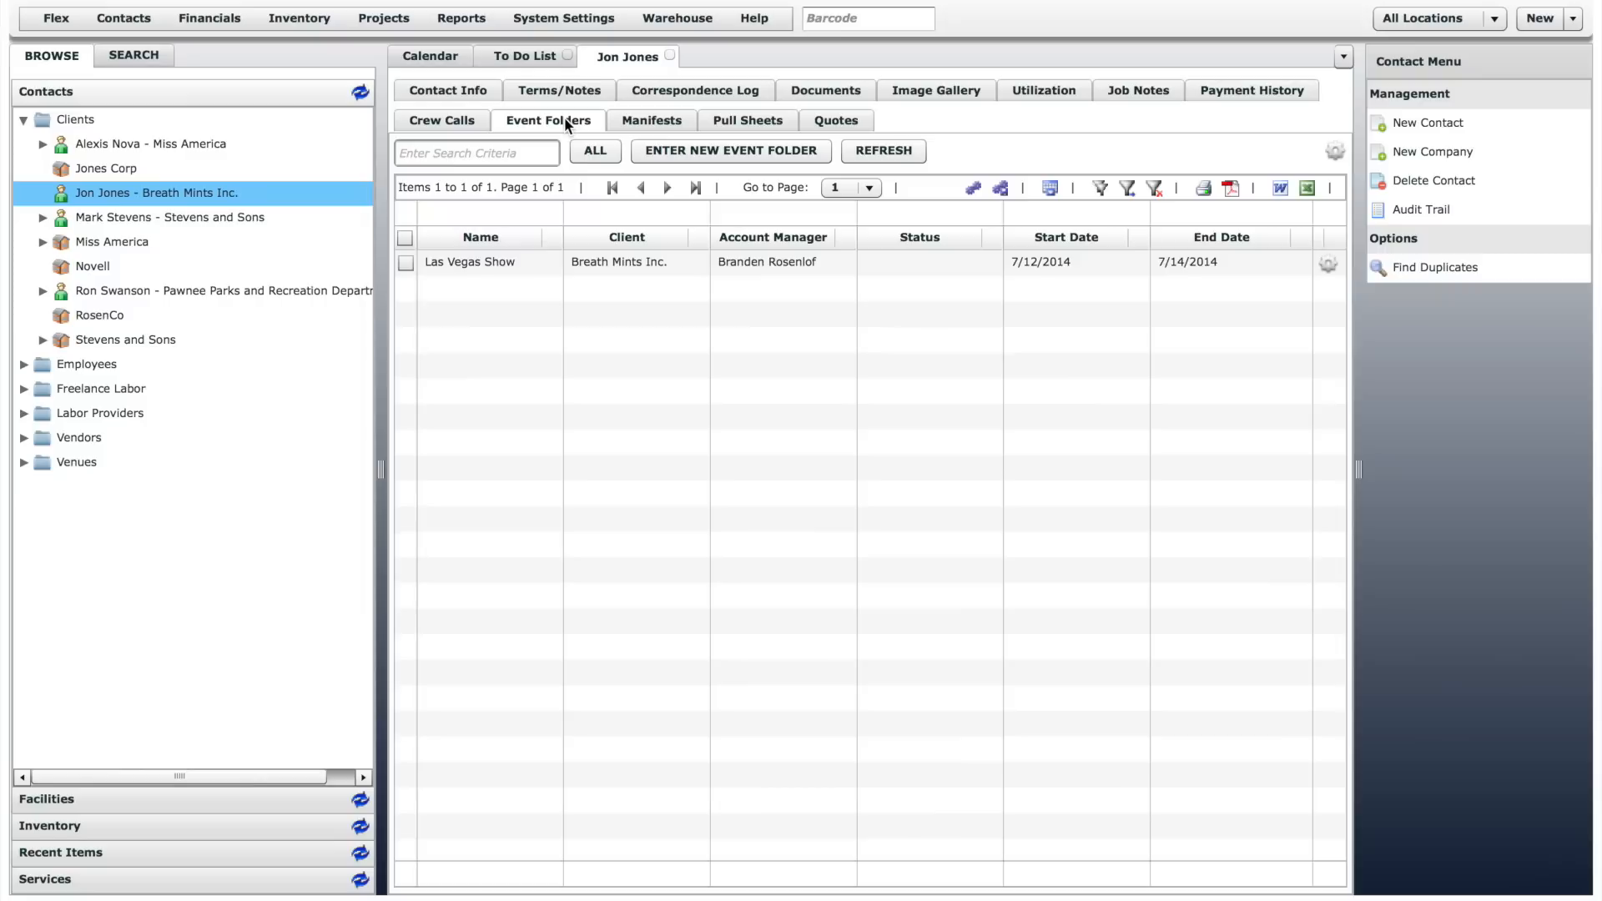
left_click(653, 122)
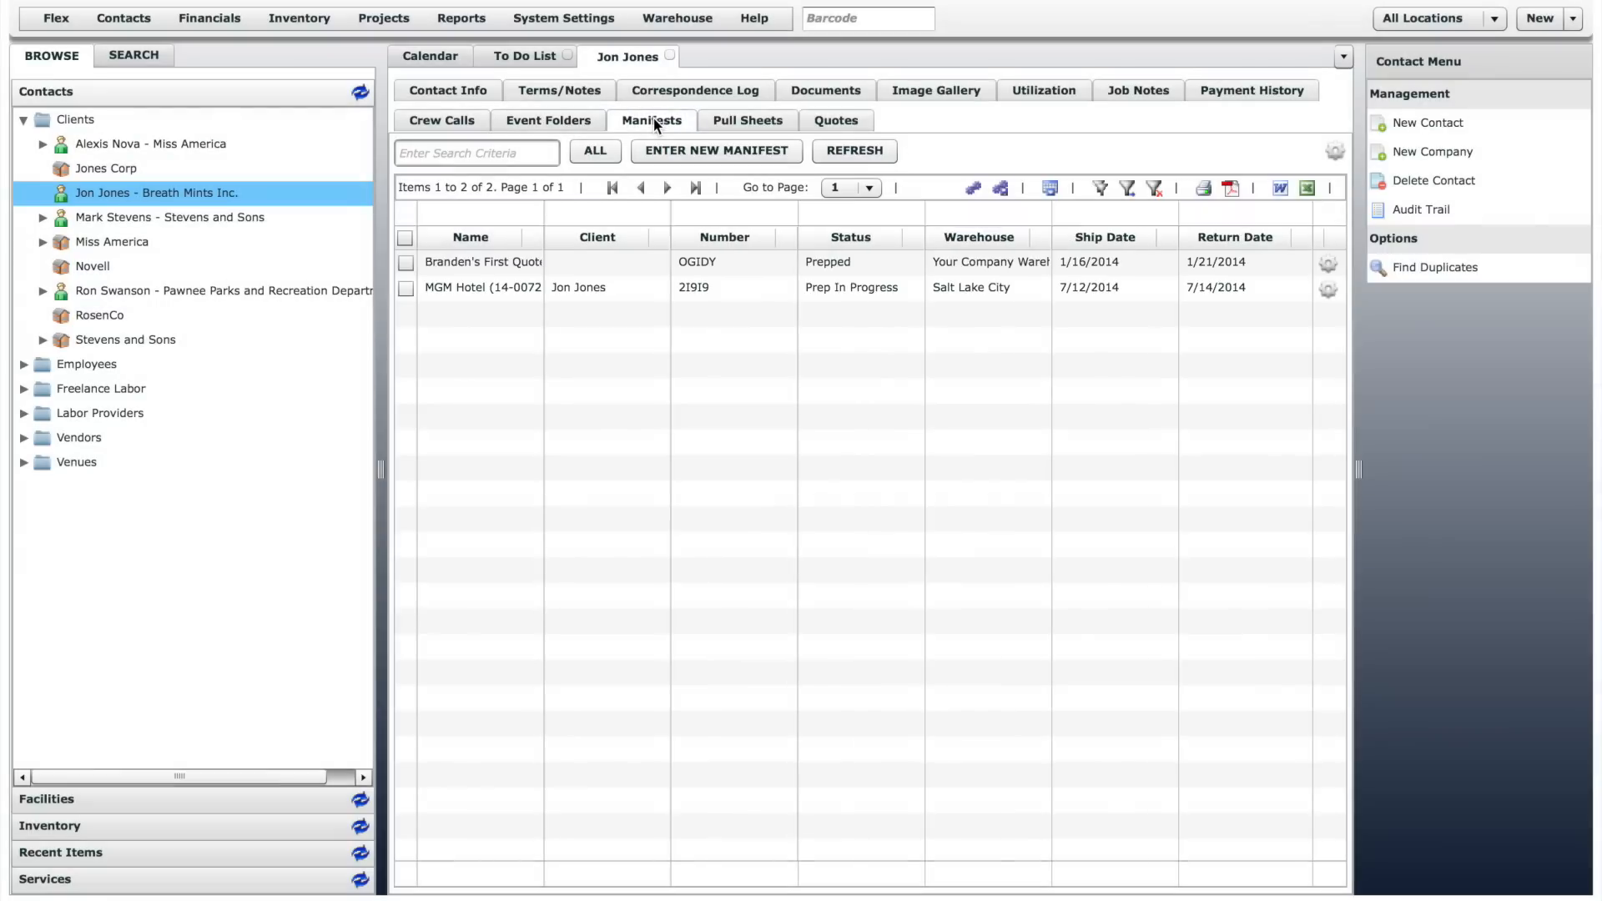
left_click(716, 119)
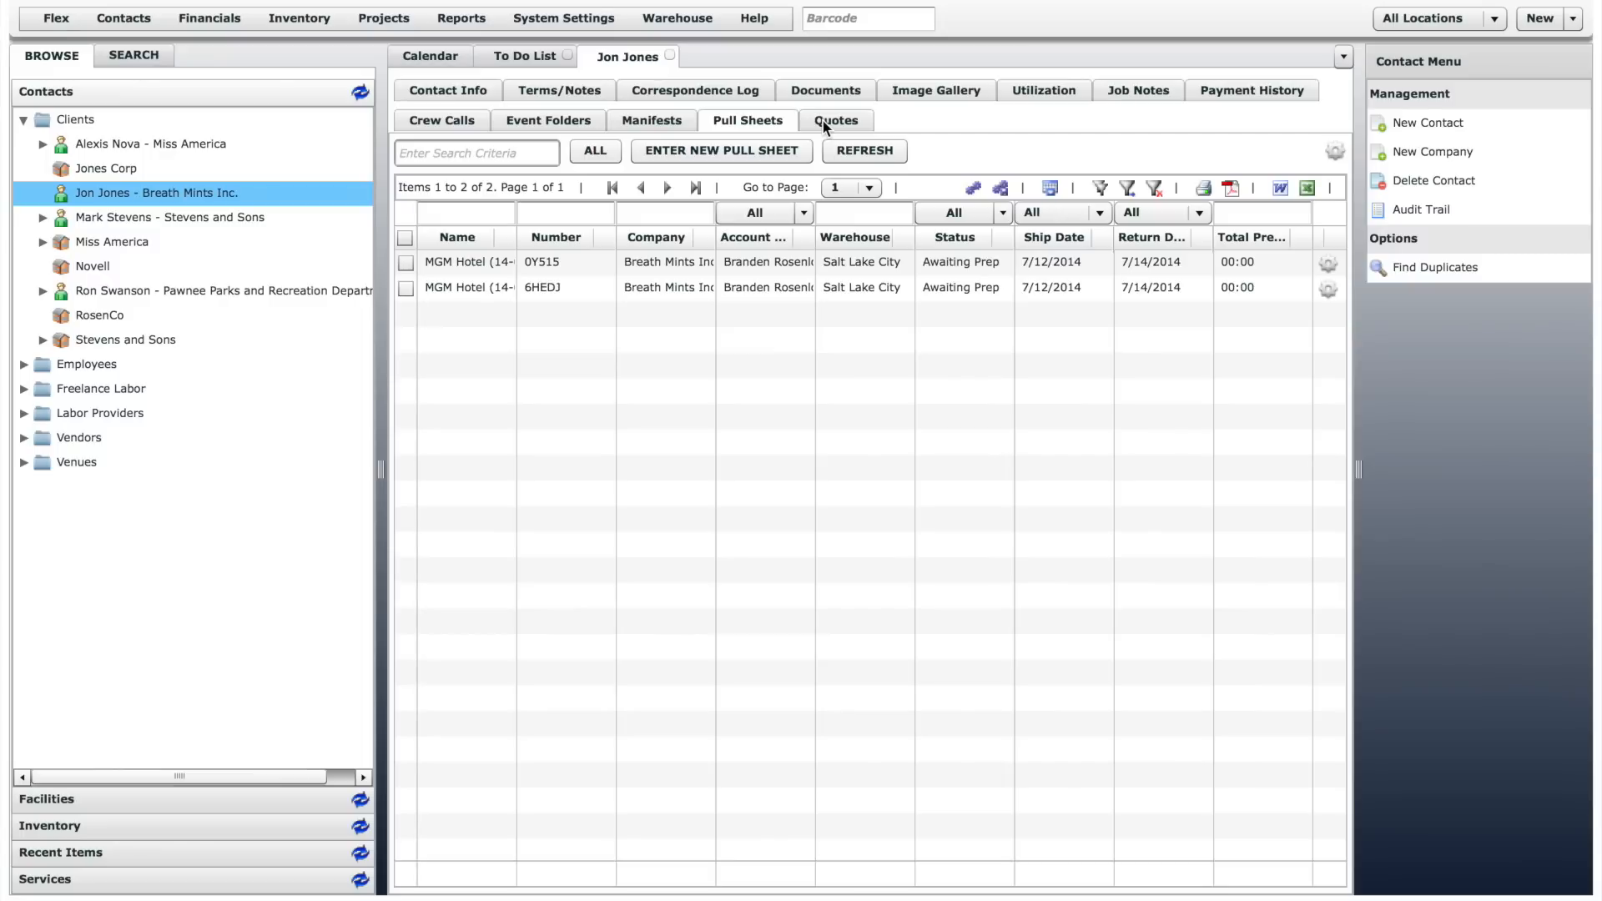
left_click(824, 122)
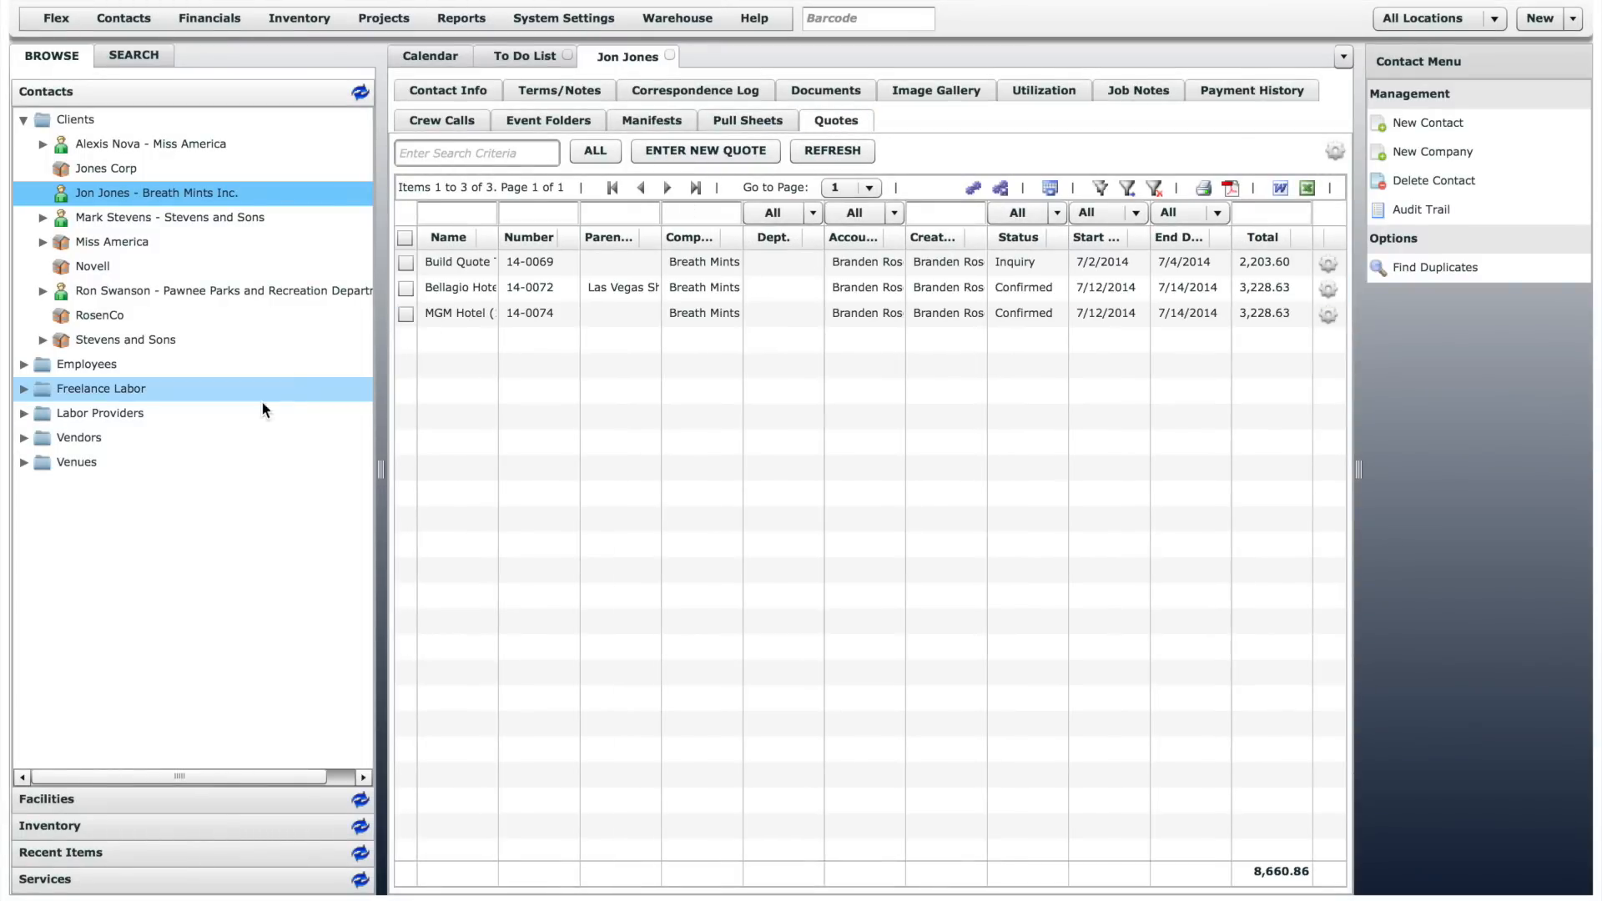
- Open Abravanel Hall from the Venues folder and examine its related engineers and lighting programmers and its facility details
left_click(25, 463)
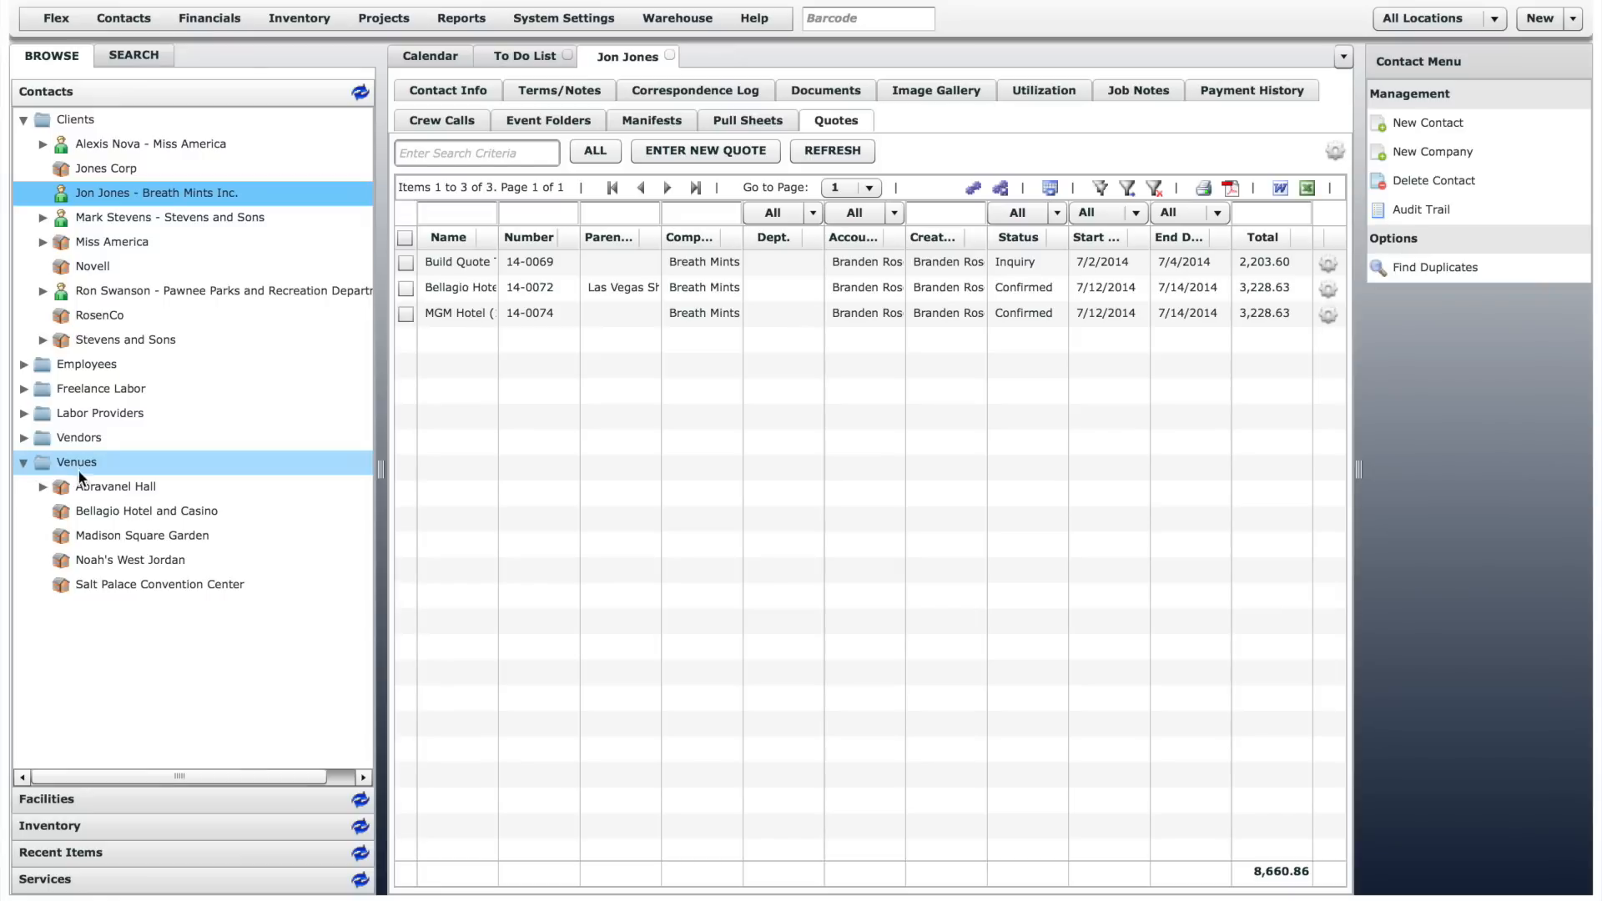
left_click(114, 482)
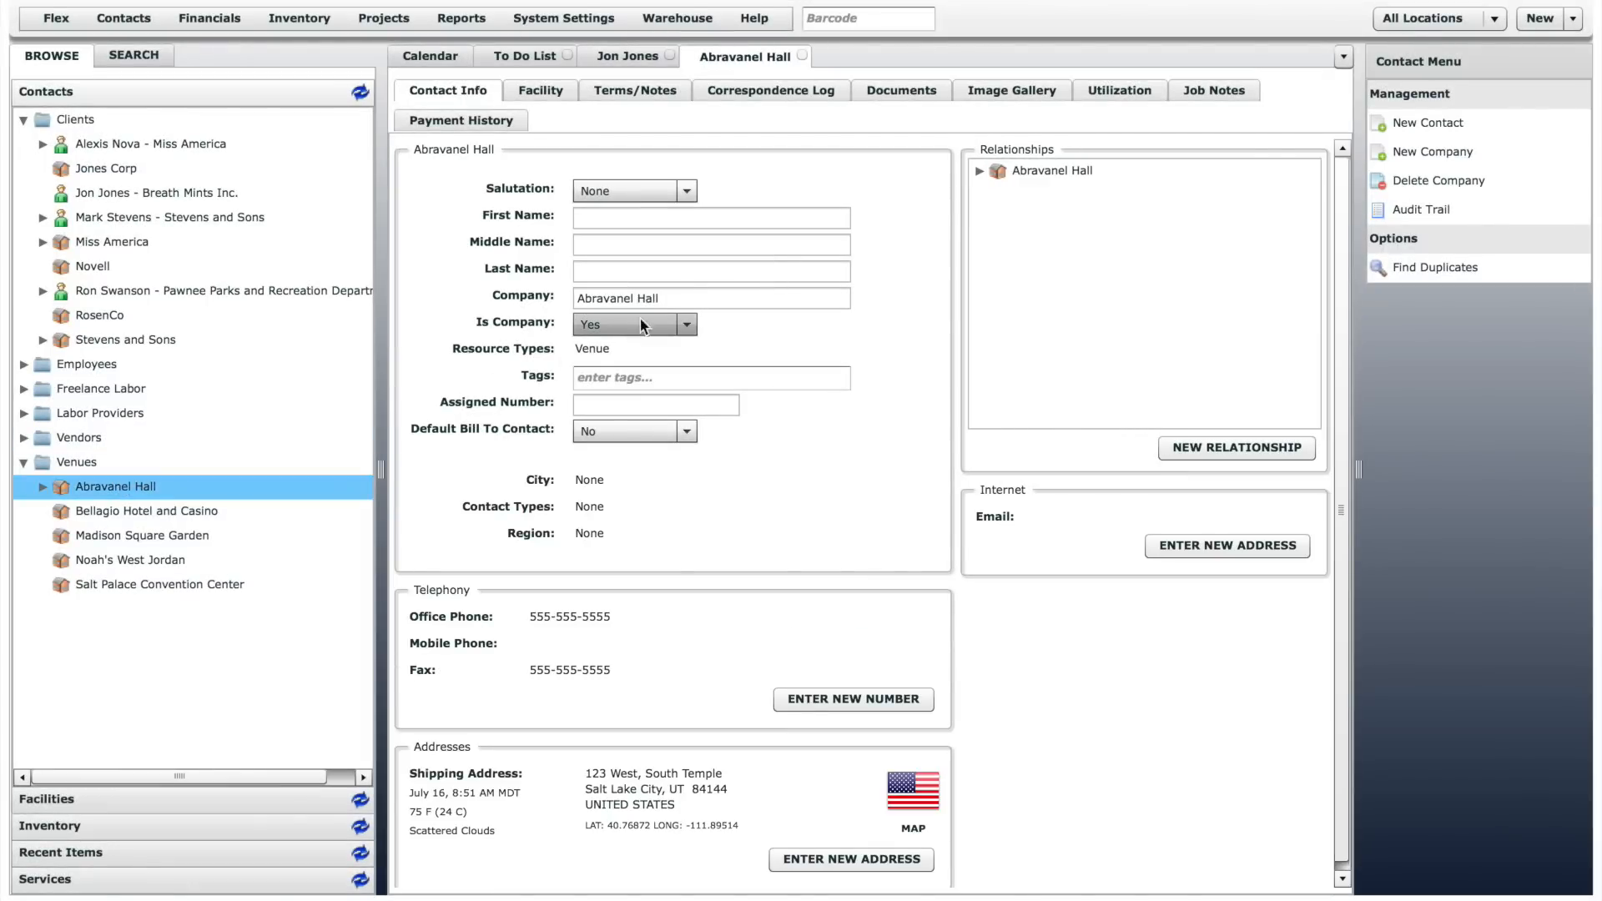
left_click(978, 170)
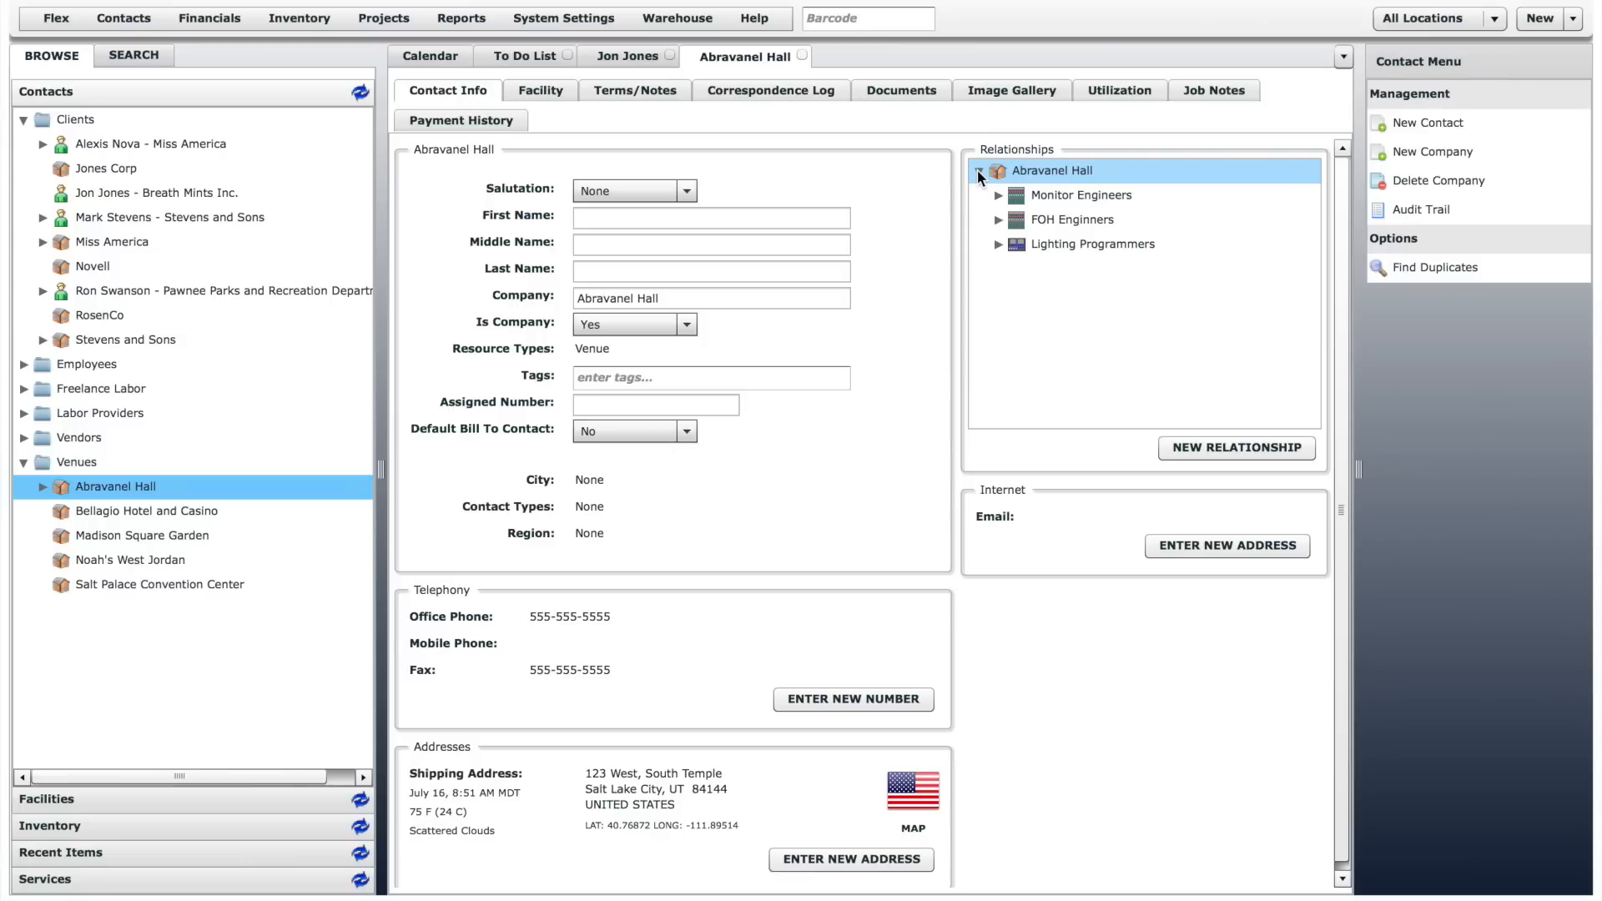
left_click(995, 195)
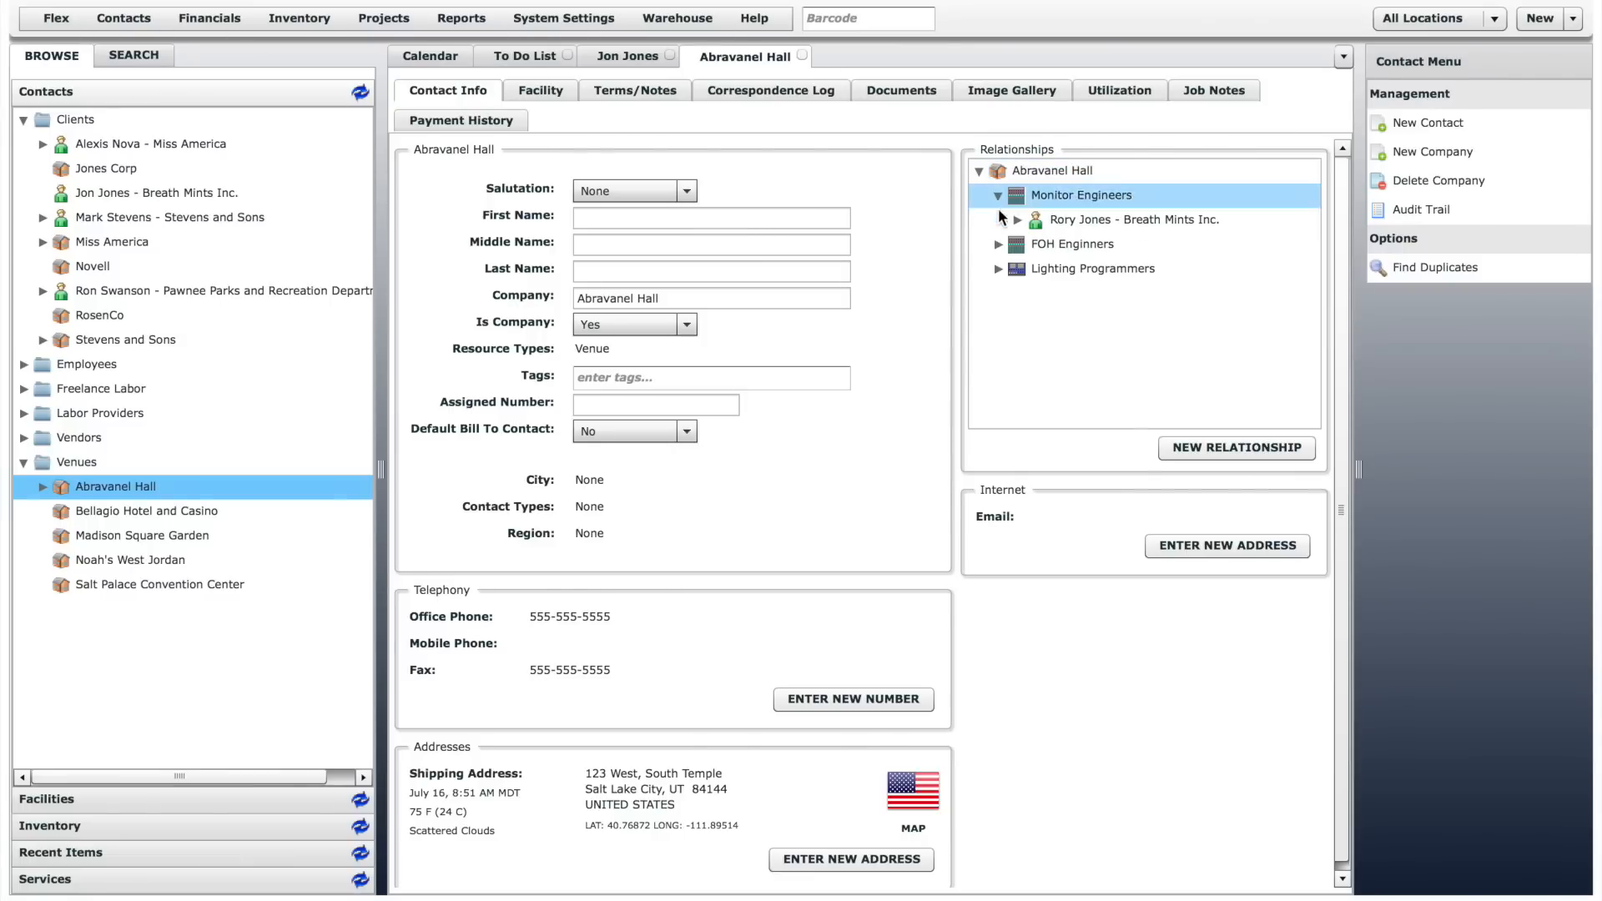
left_click(999, 242)
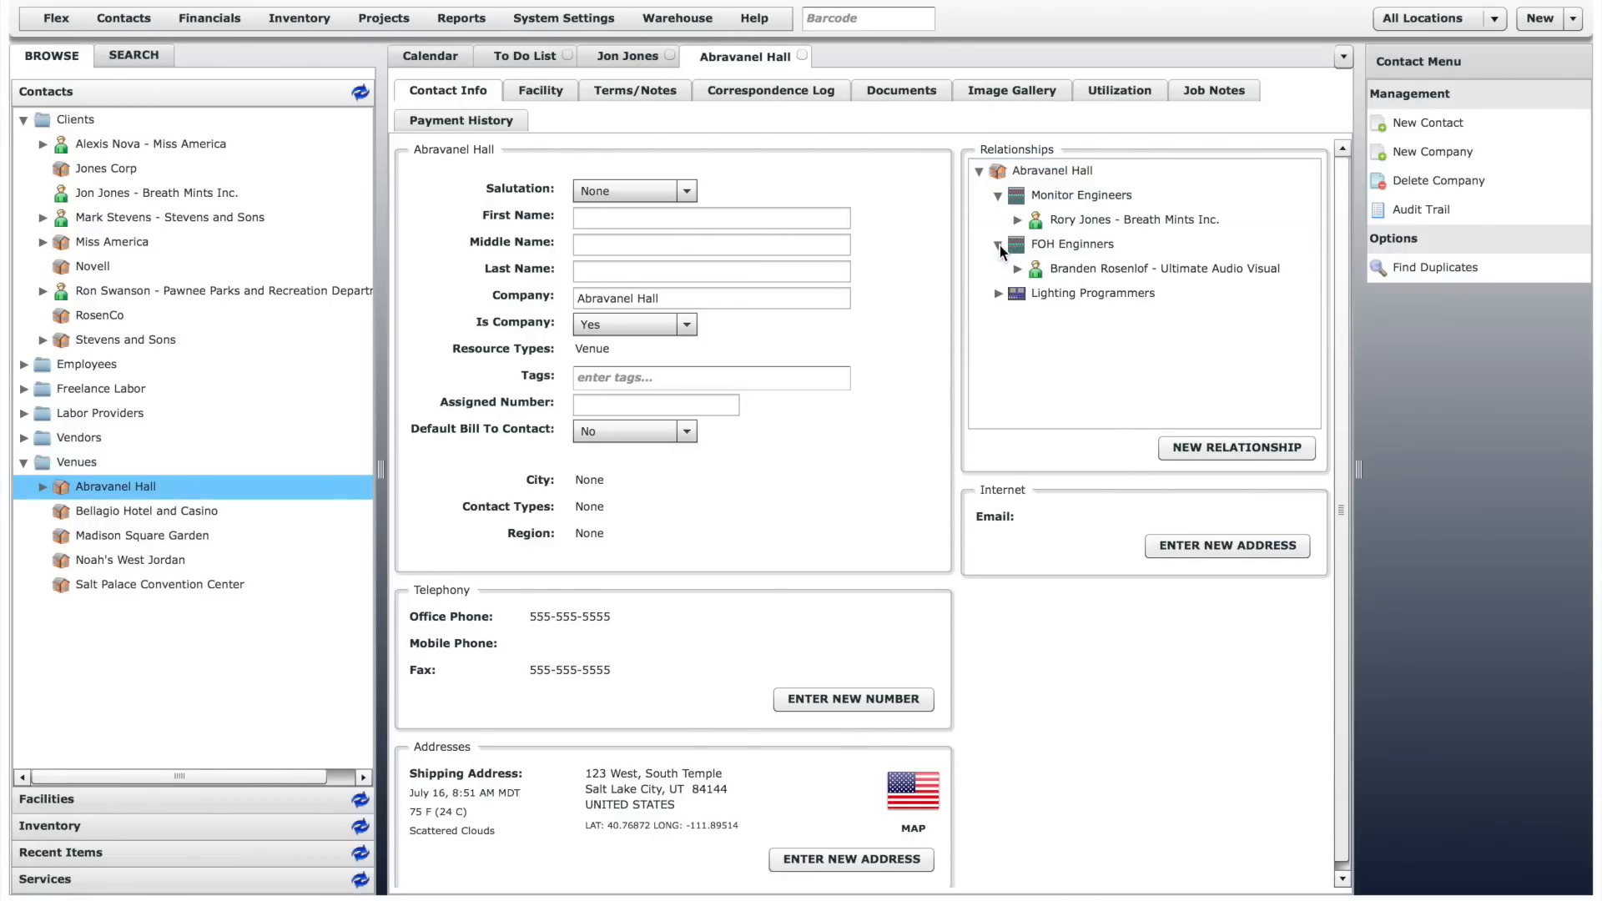
left_click(1000, 293)
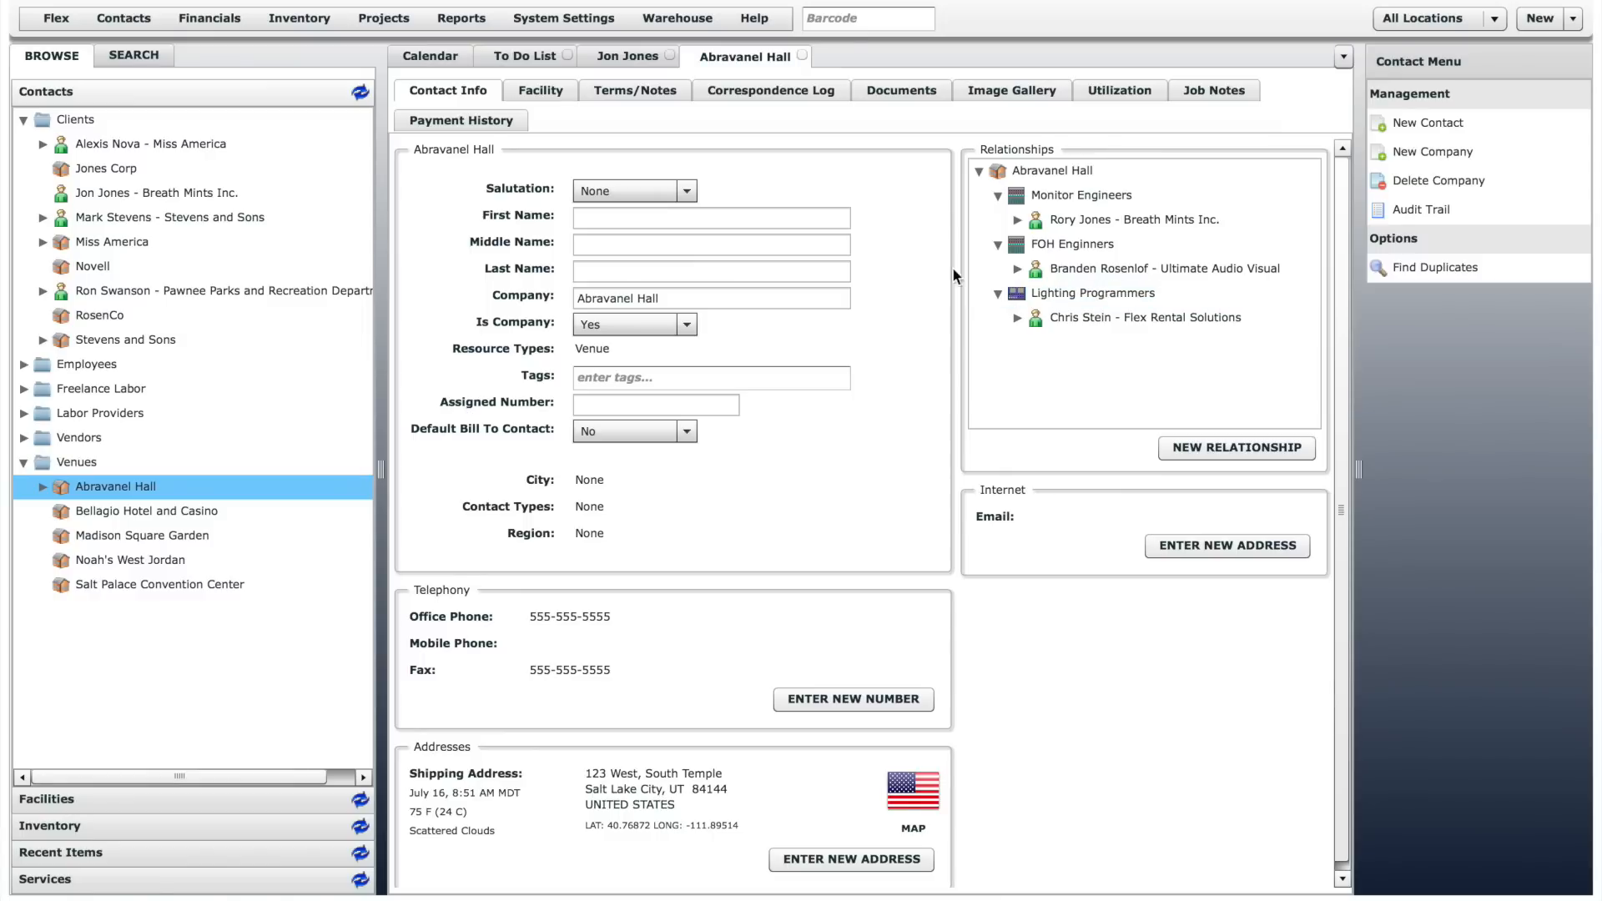
left_click(554, 93)
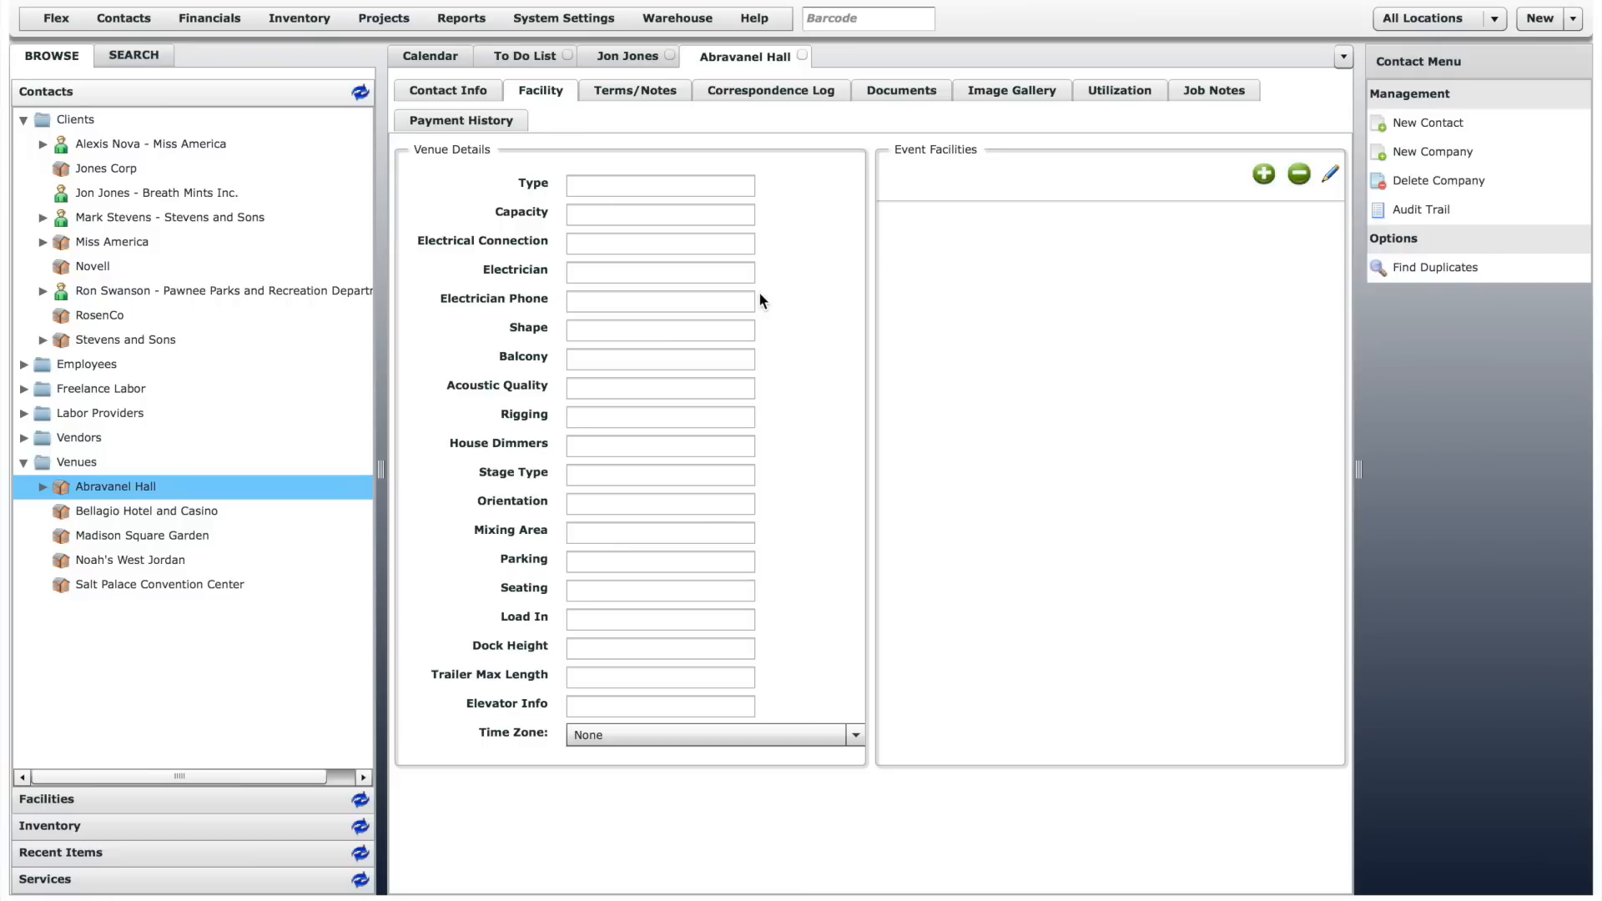
- View the creation options for the Clients folder and all fields of the new contact form, without adding a contact
right_click(69, 120)
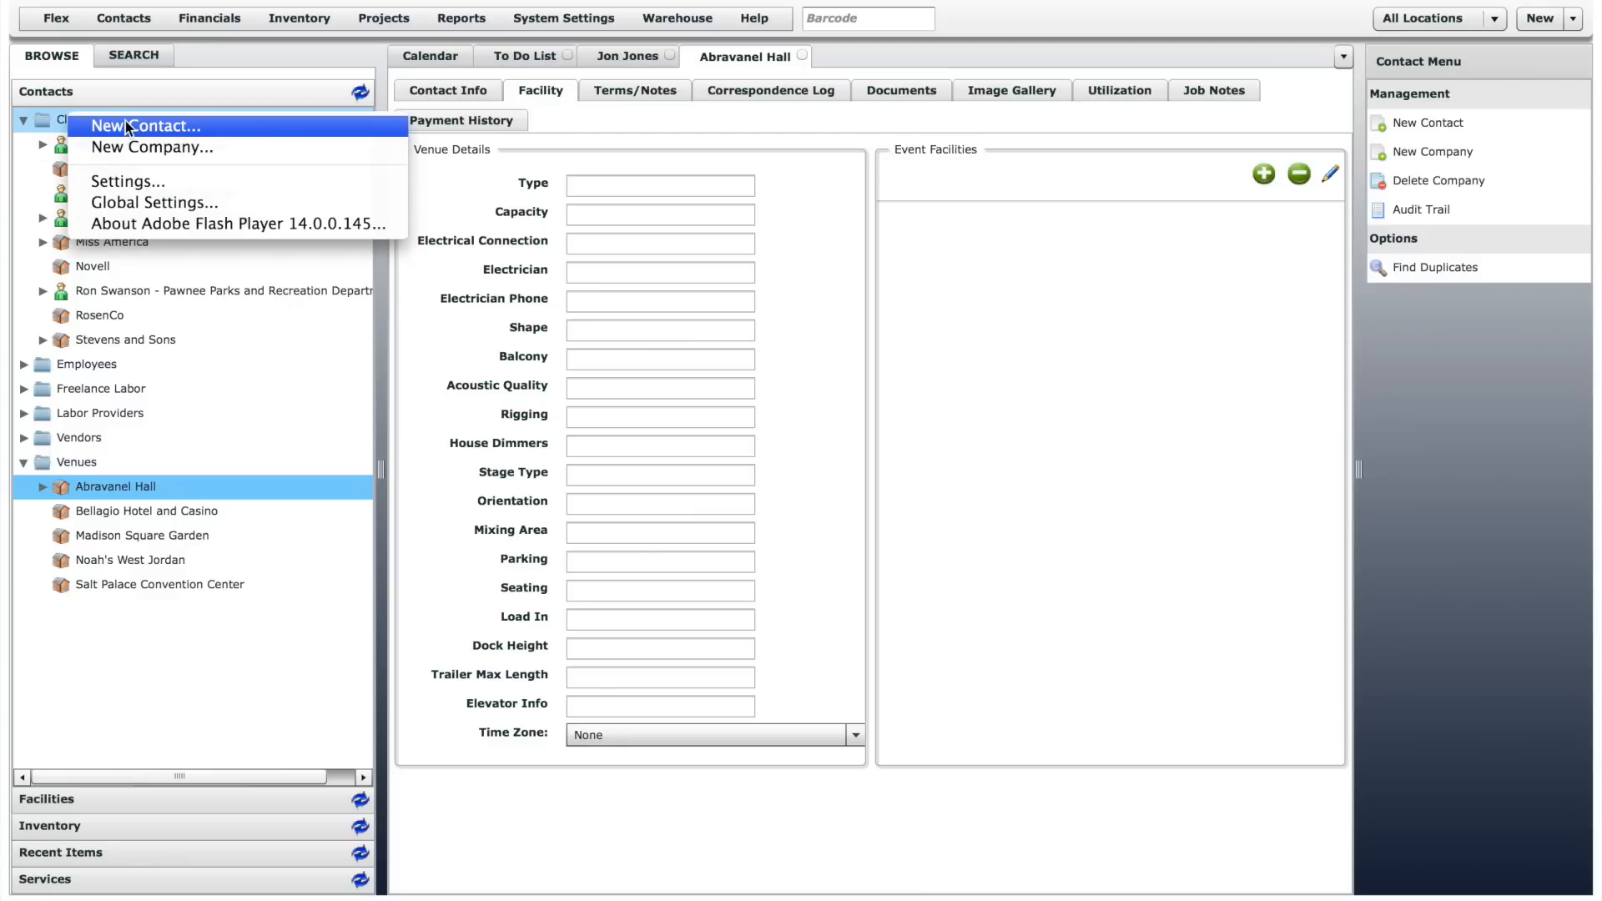
left_click(1031, 292)
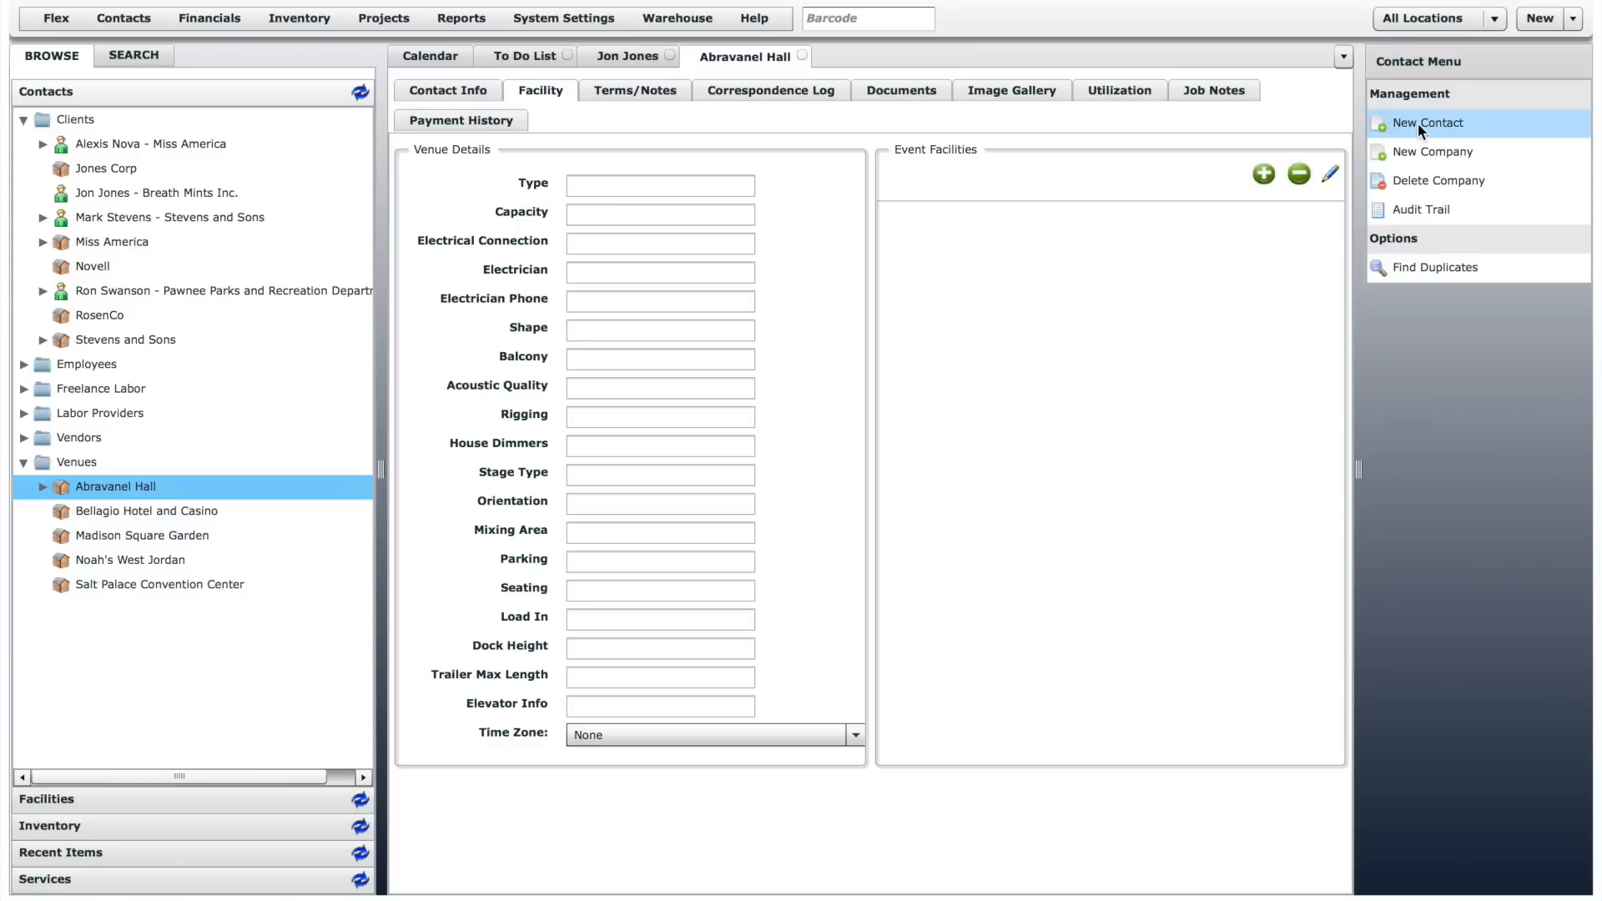
left_click(130, 15)
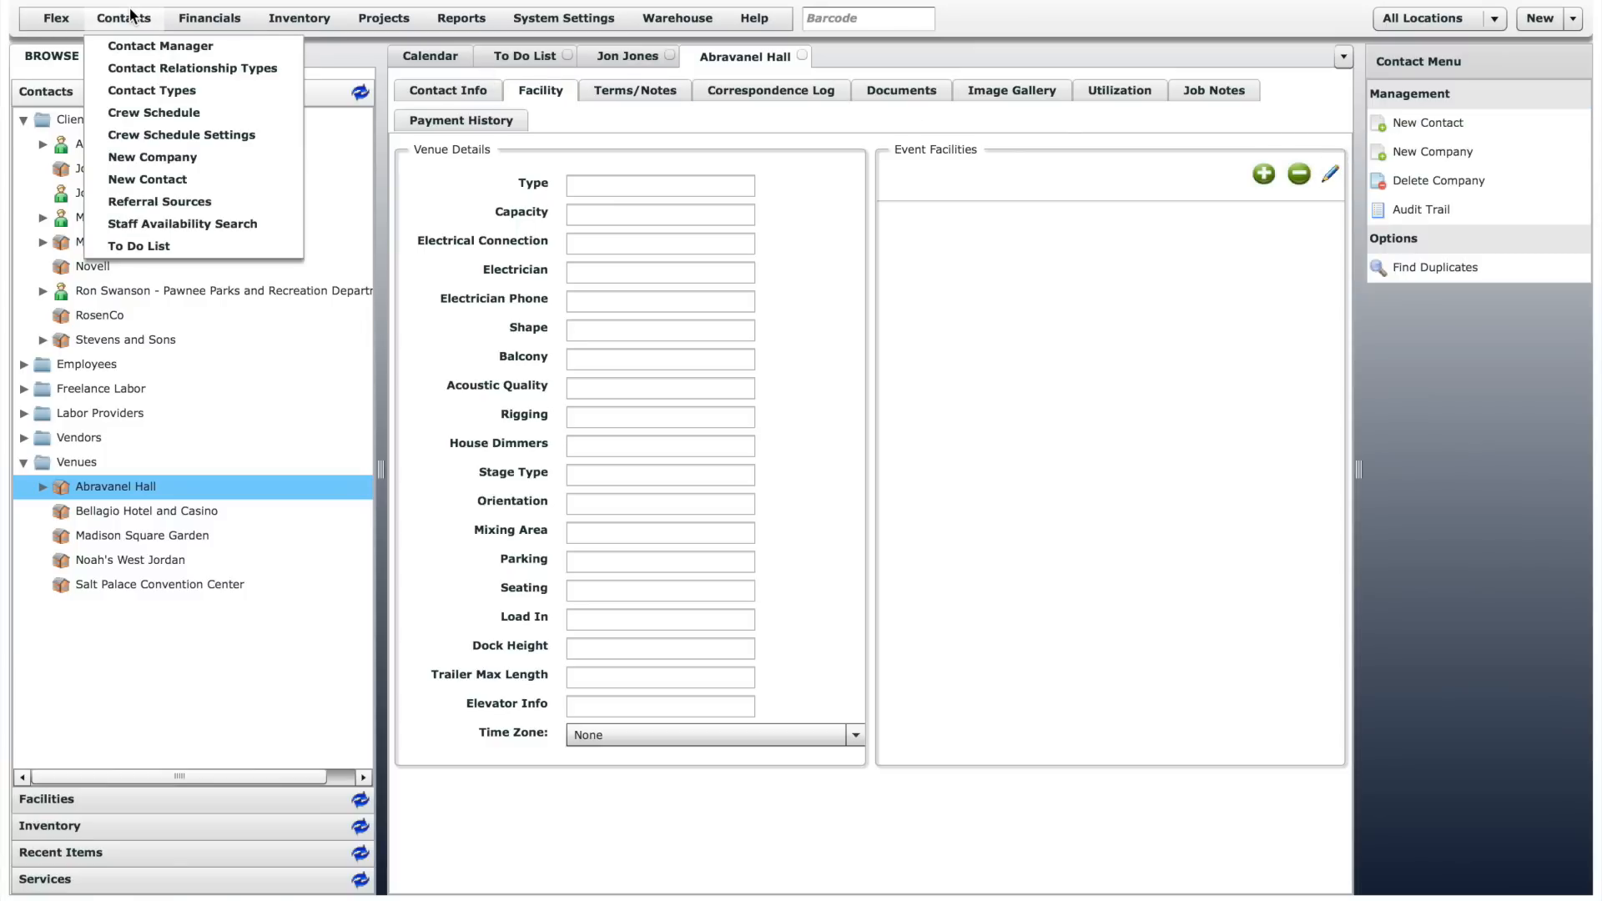
left_click(174, 180)
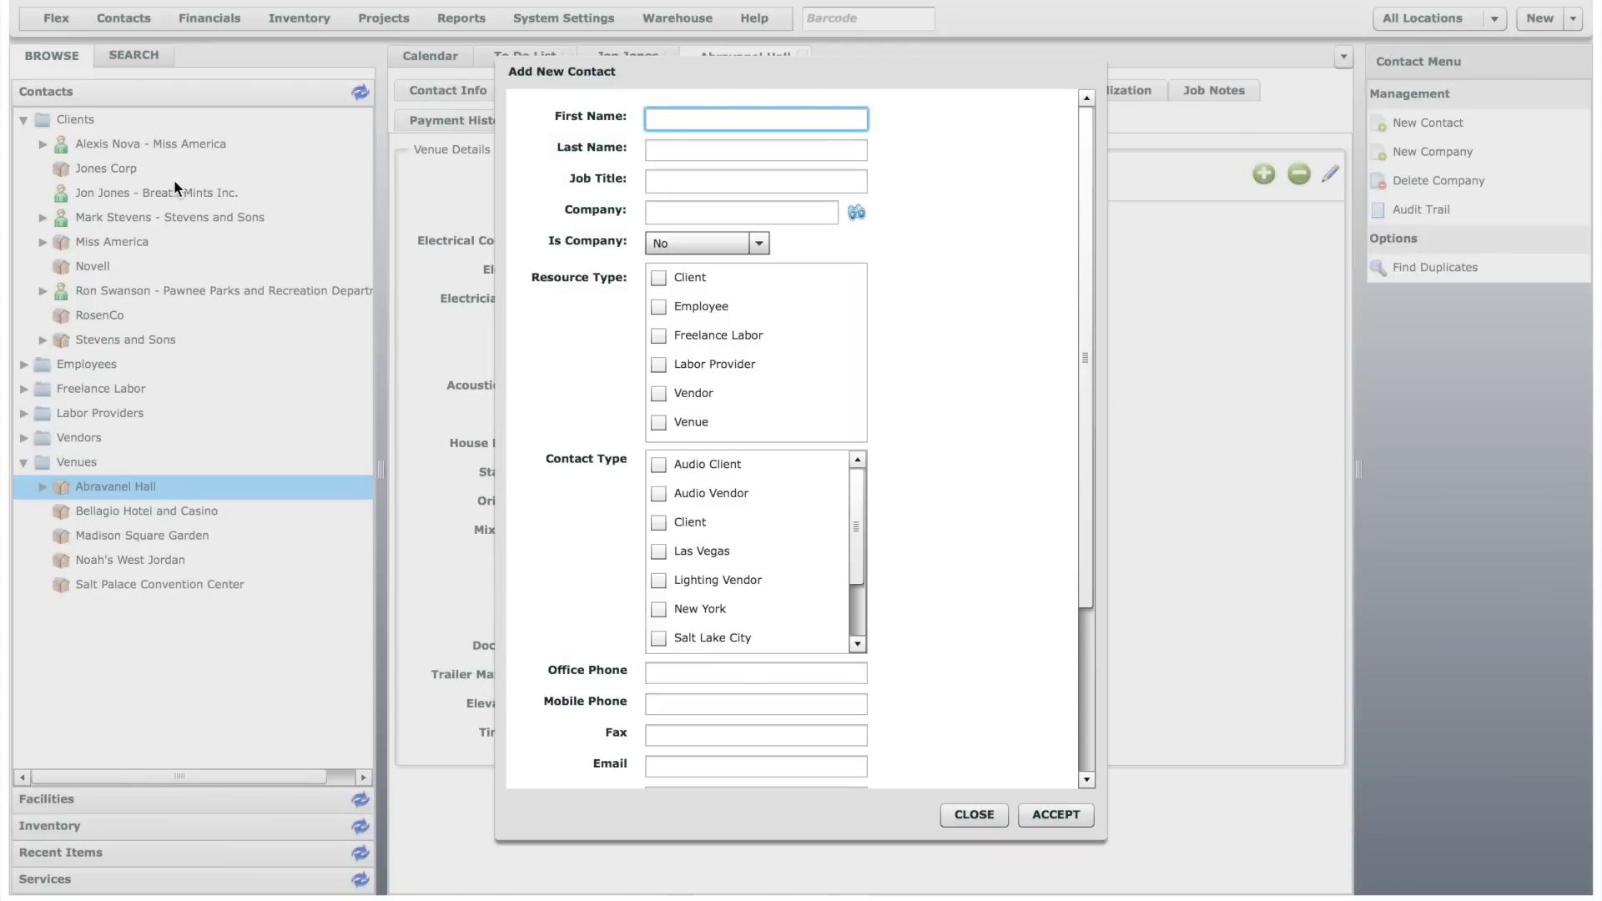
left_click_drag(1081, 211, 1077, 389)
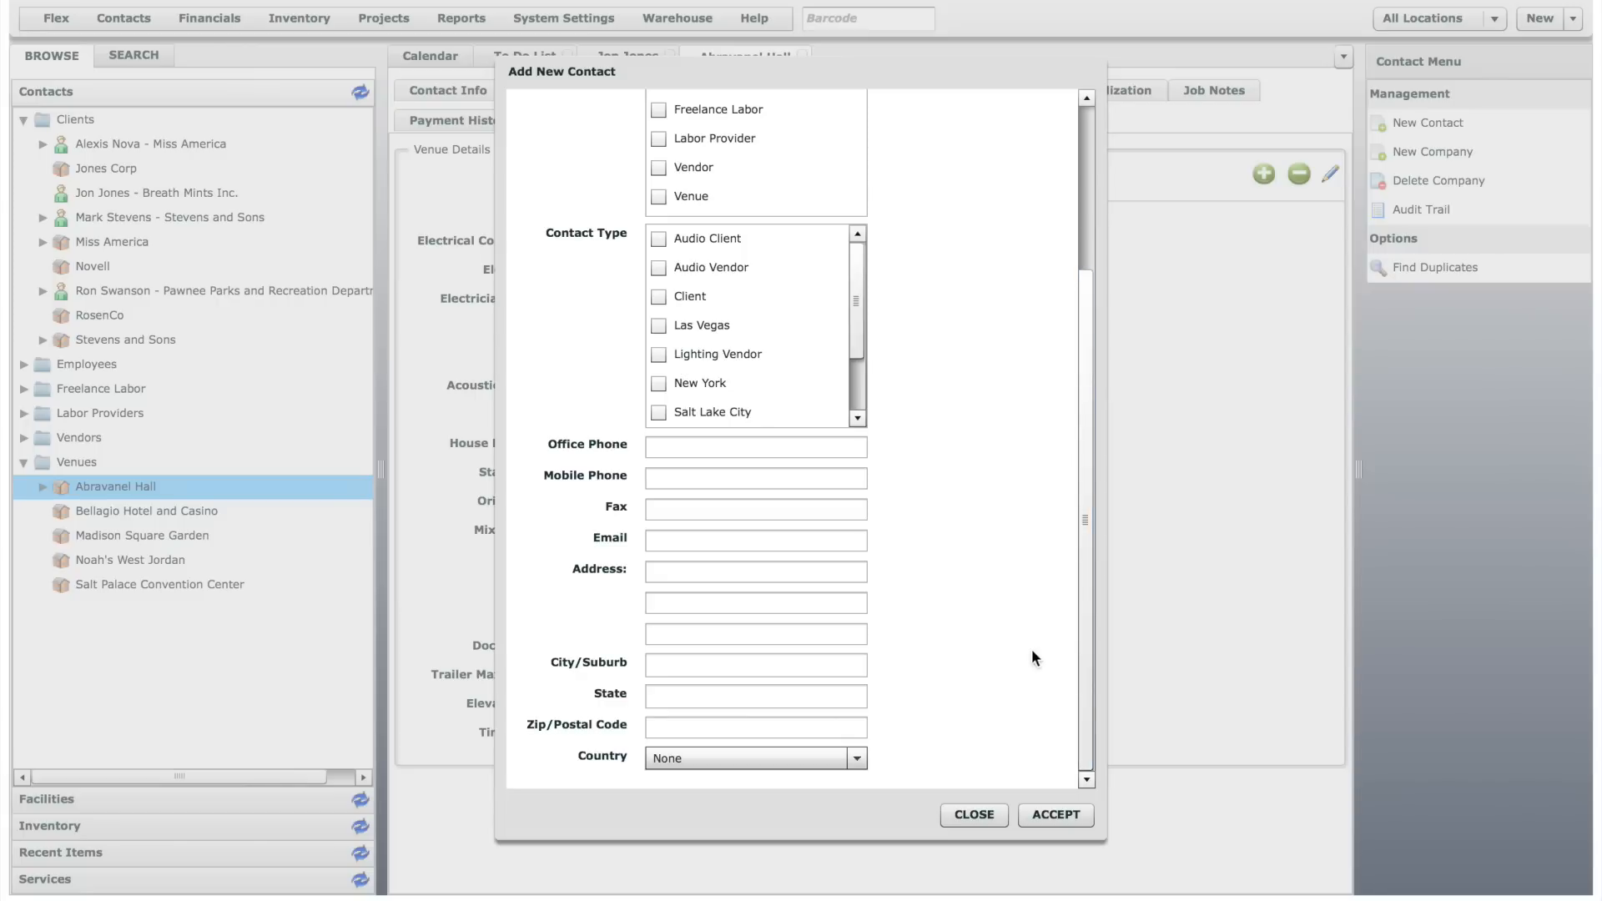
left_click(975, 815)
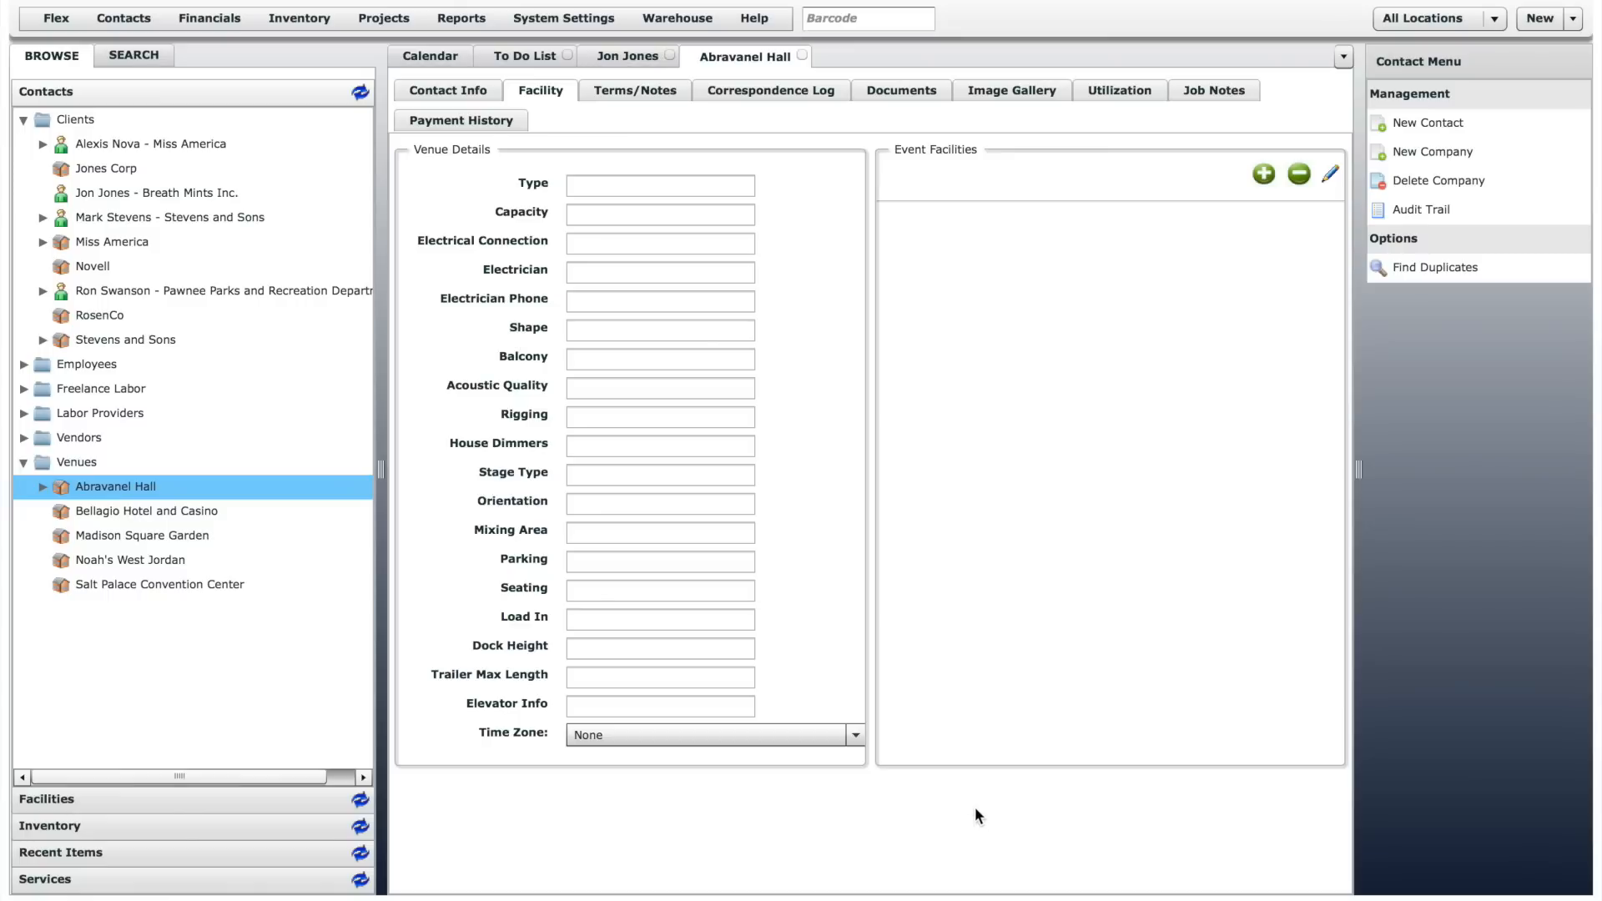
- Refresh the contacts tree and move the Clients folder below Freelance Labor
left_click(360, 98)
left_click_drag(75, 119, 77, 167)
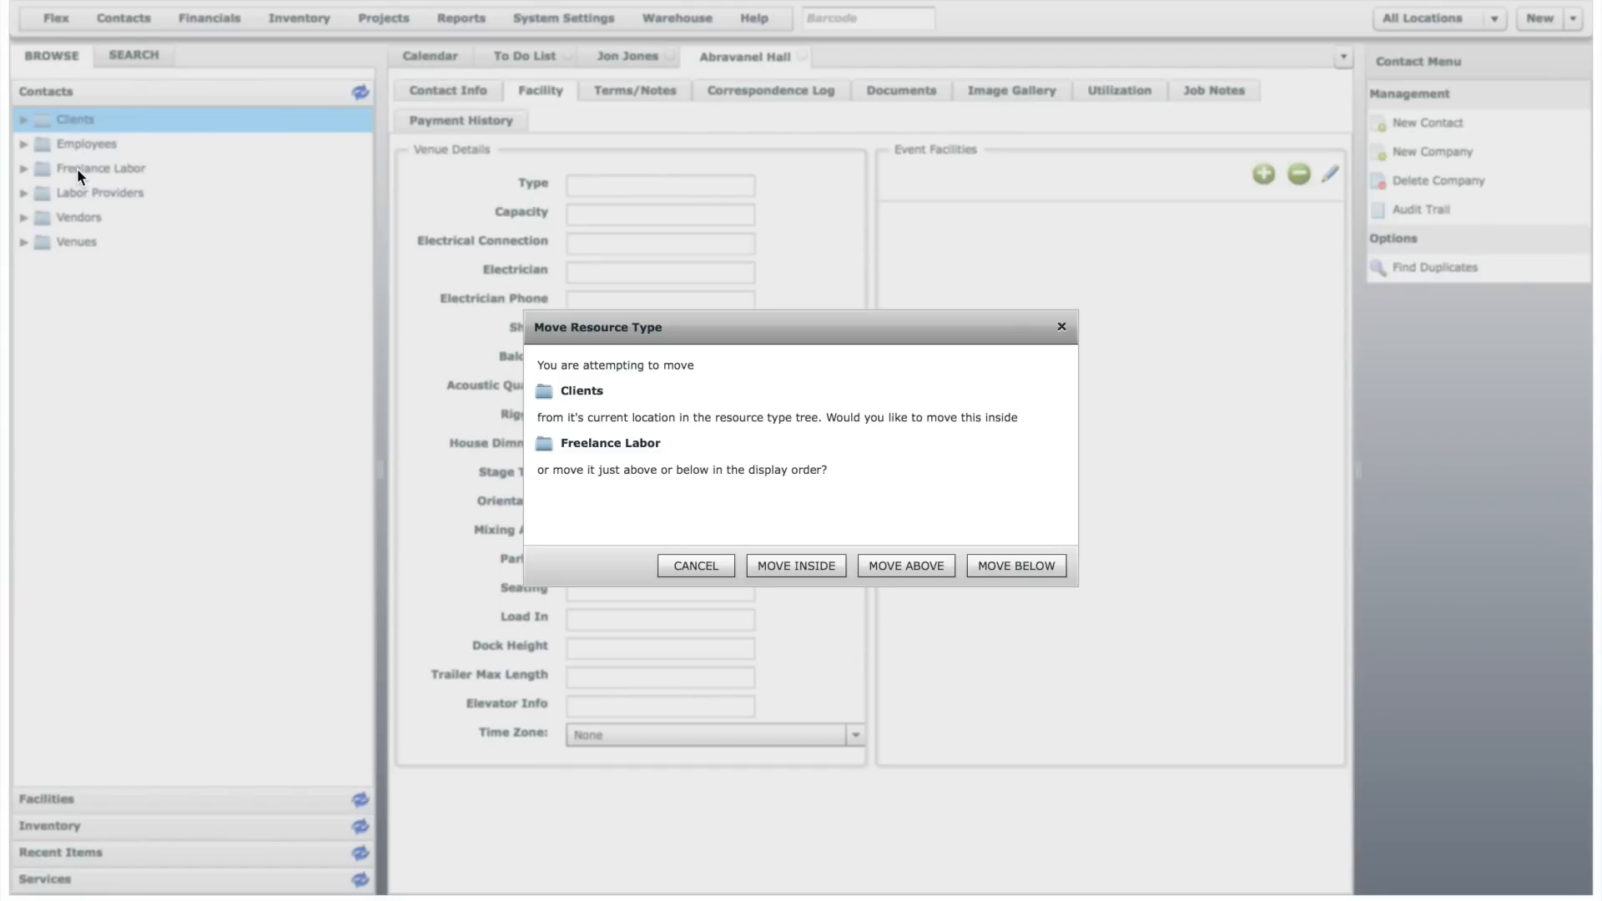
left_click(1023, 565)
- Move the Venues folder above Freelance Labor in the contacts tree
left_click(92, 245)
left_click_drag(92, 245, 90, 147)
left_click(922, 563)
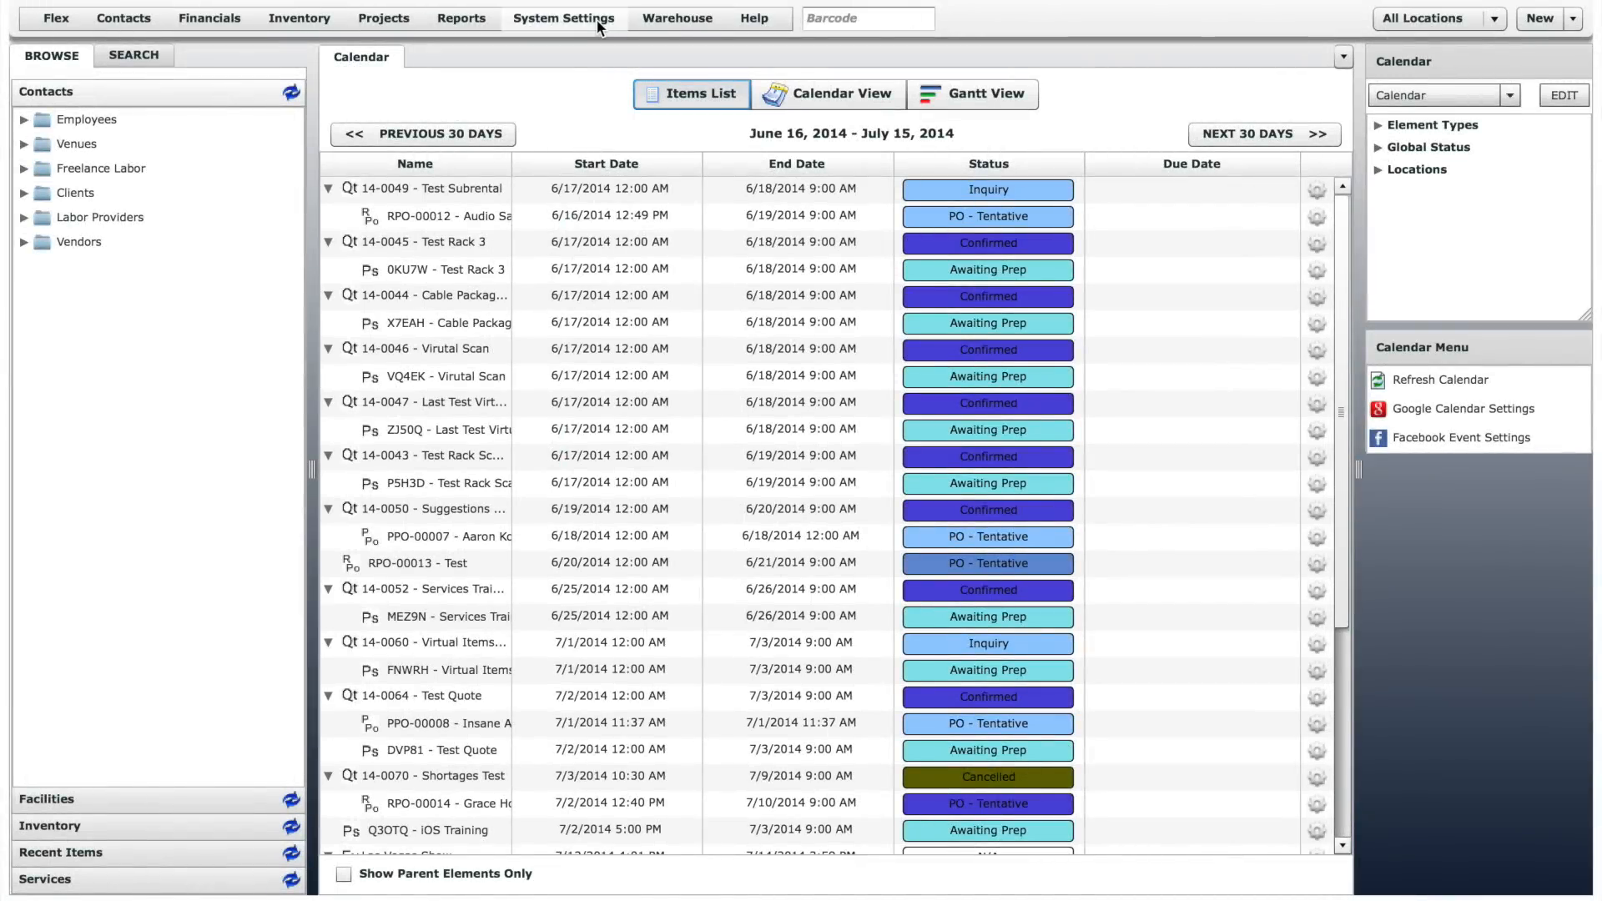
- Open the list of system users from the system settings
left_click(597, 19)
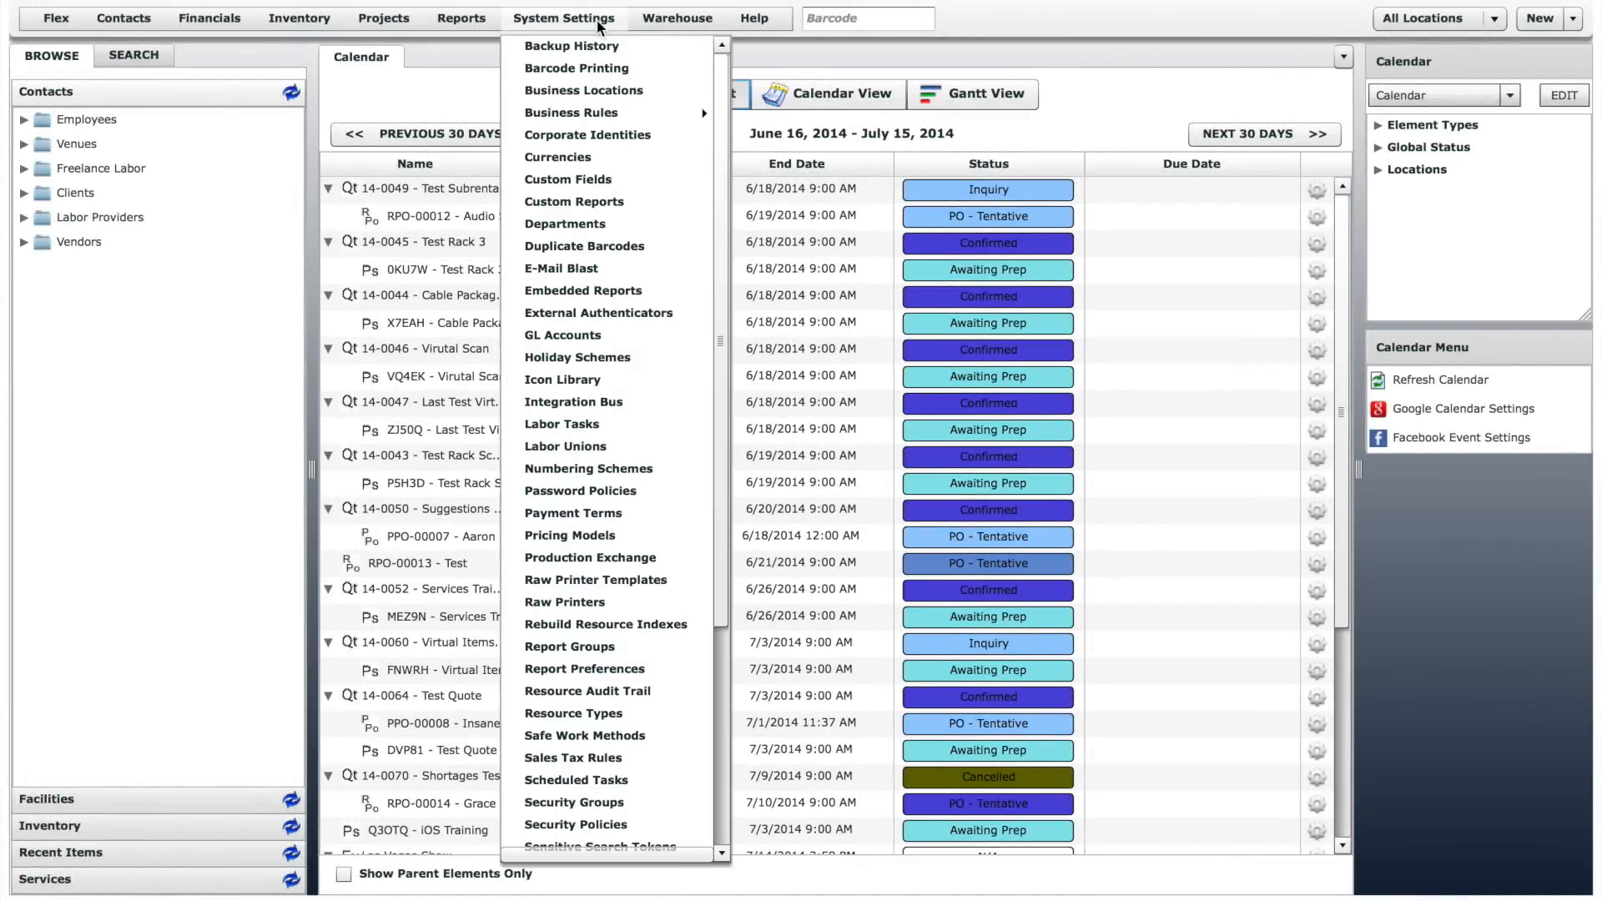
left_click_drag(720, 79, 719, 292)
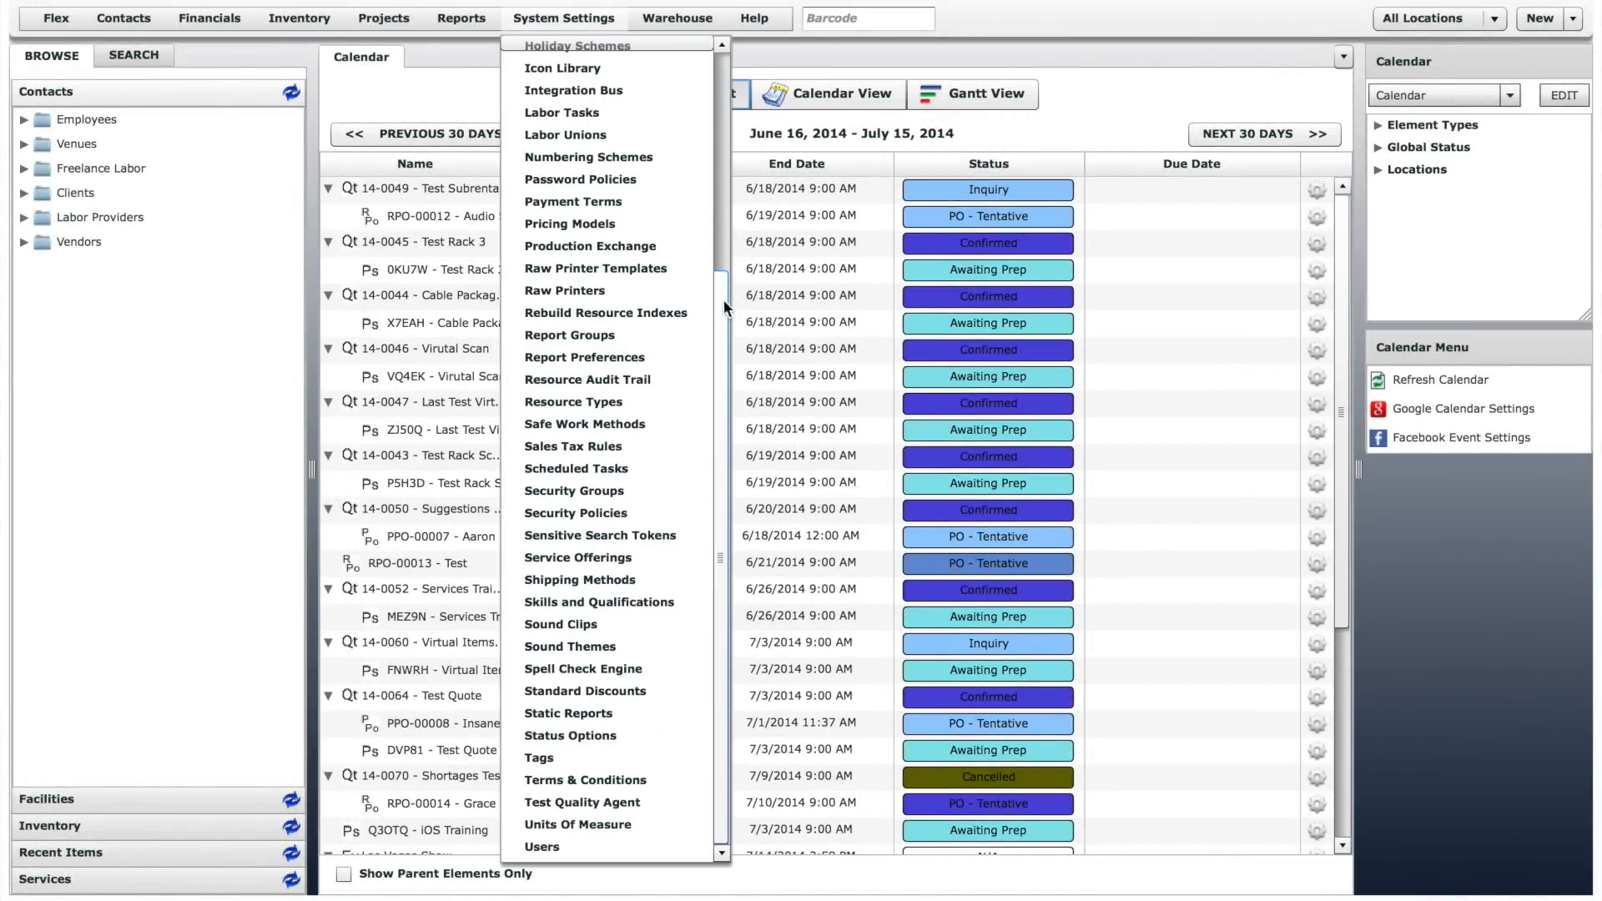
left_click(541, 847)
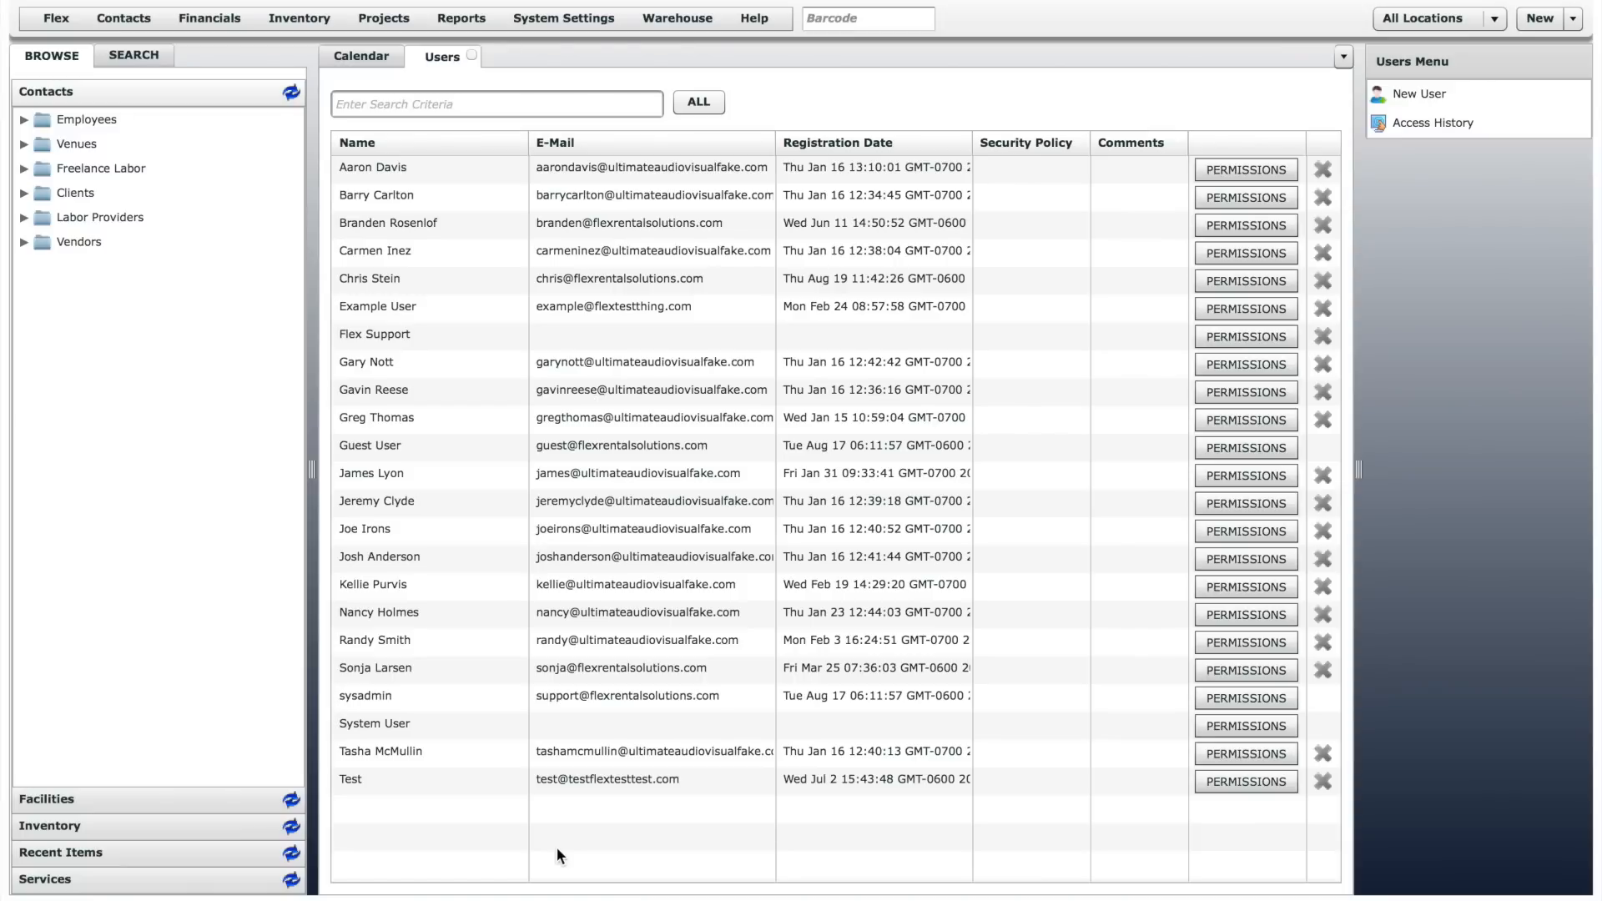
- Open the profile of the third user in the list and view the available security policies
double_click(412, 222)
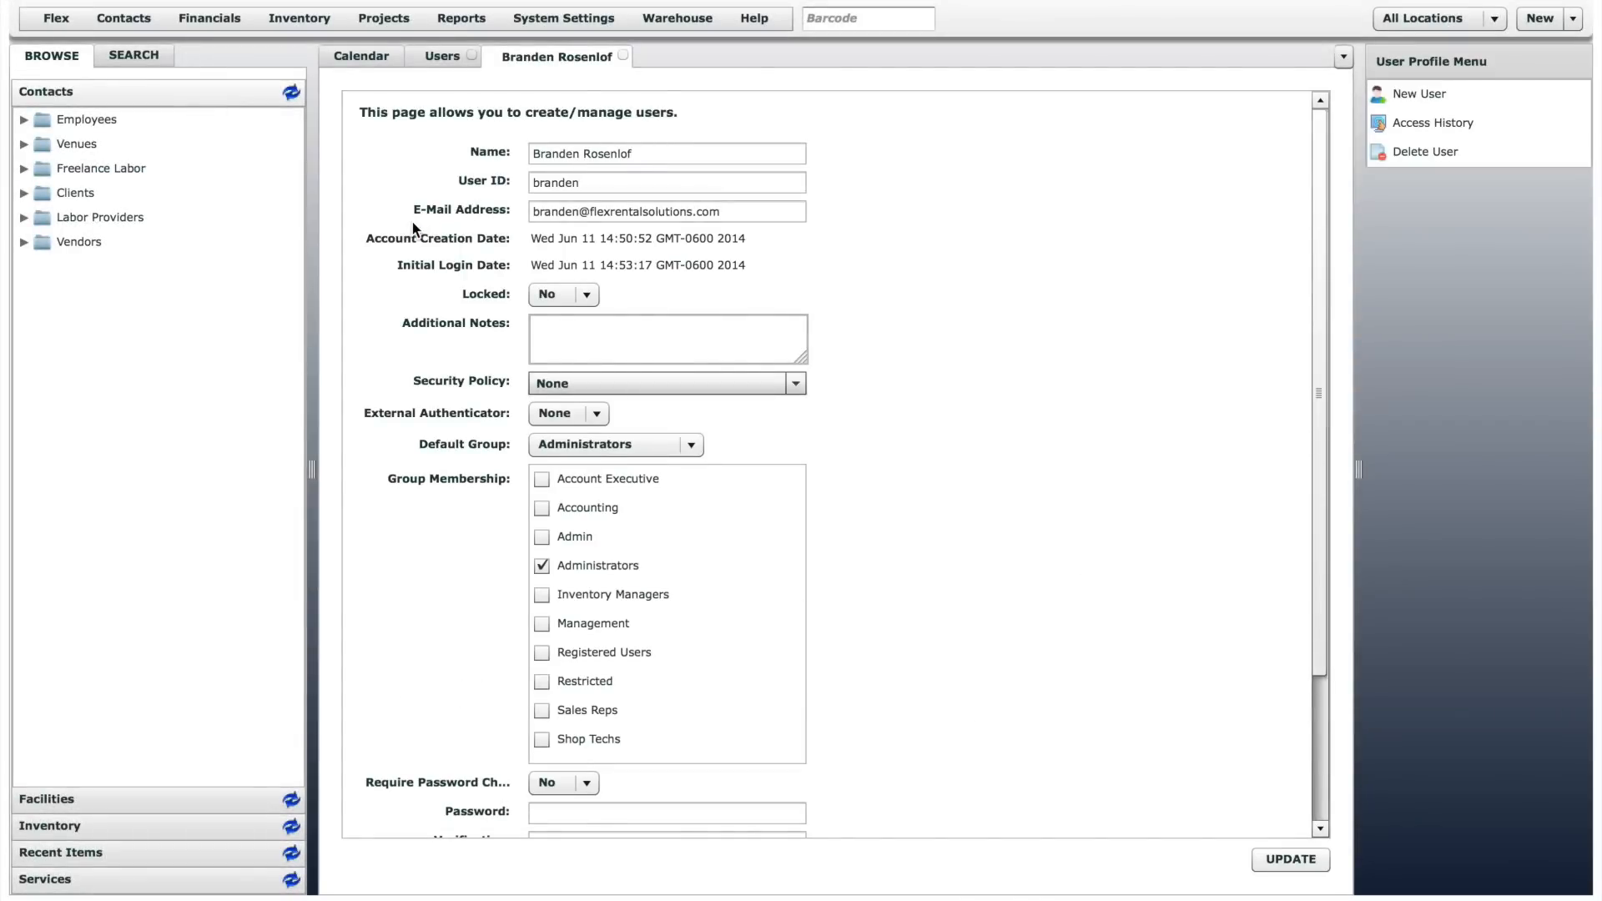
left_click_drag(1319, 324, 1318, 470)
left_click(757, 194)
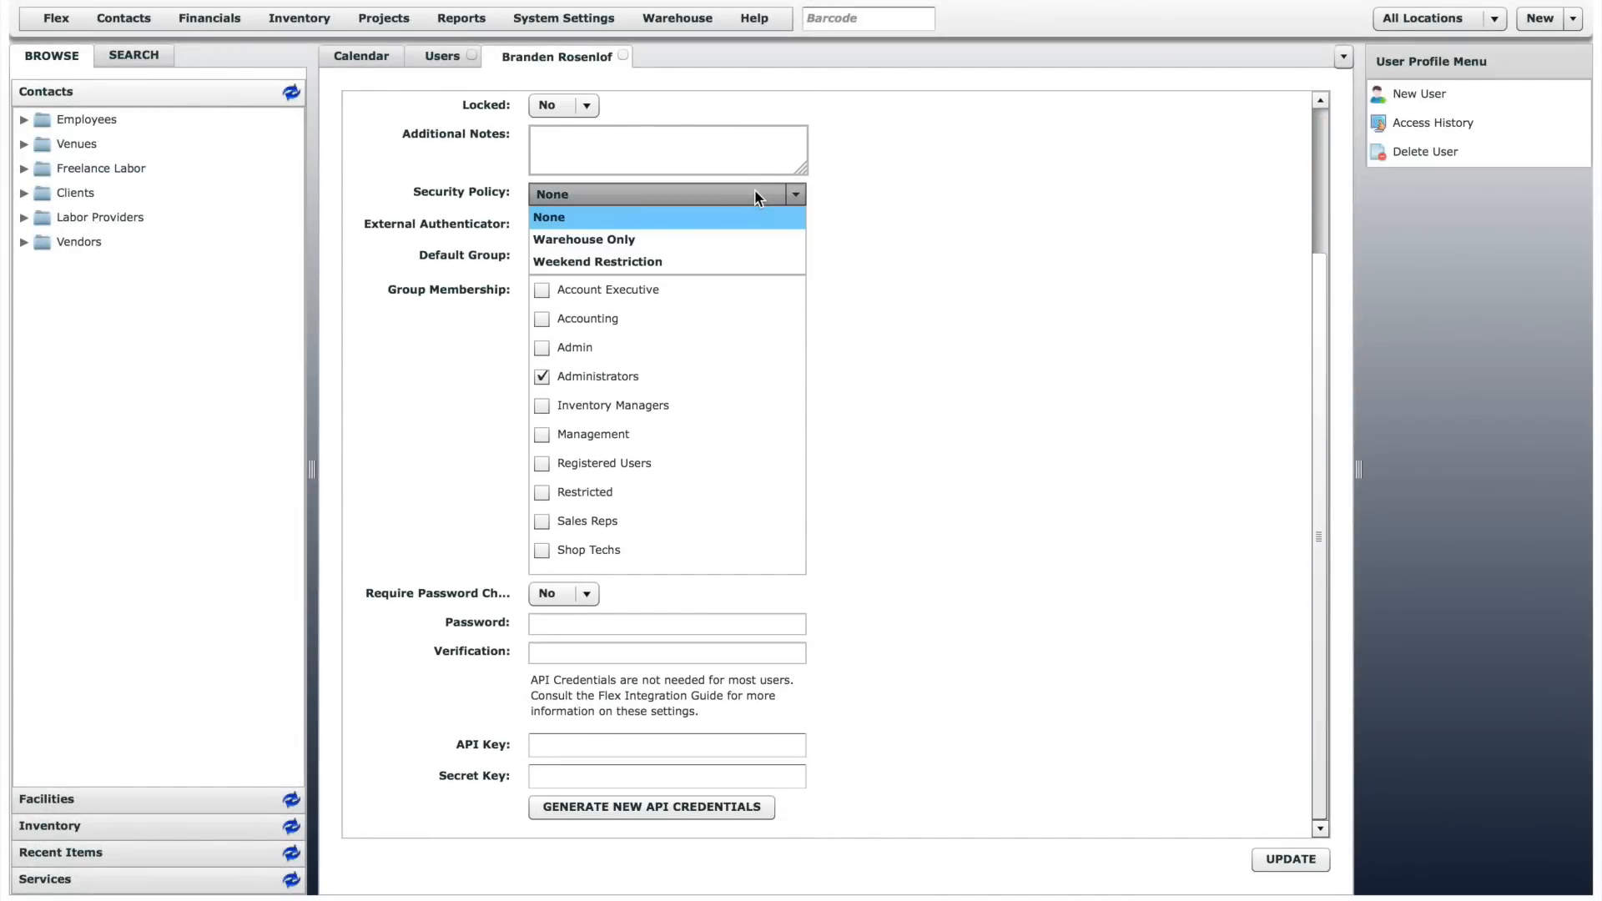
- Close the open user profile and review the individual permissions of the third user in the list
left_click(754, 189)
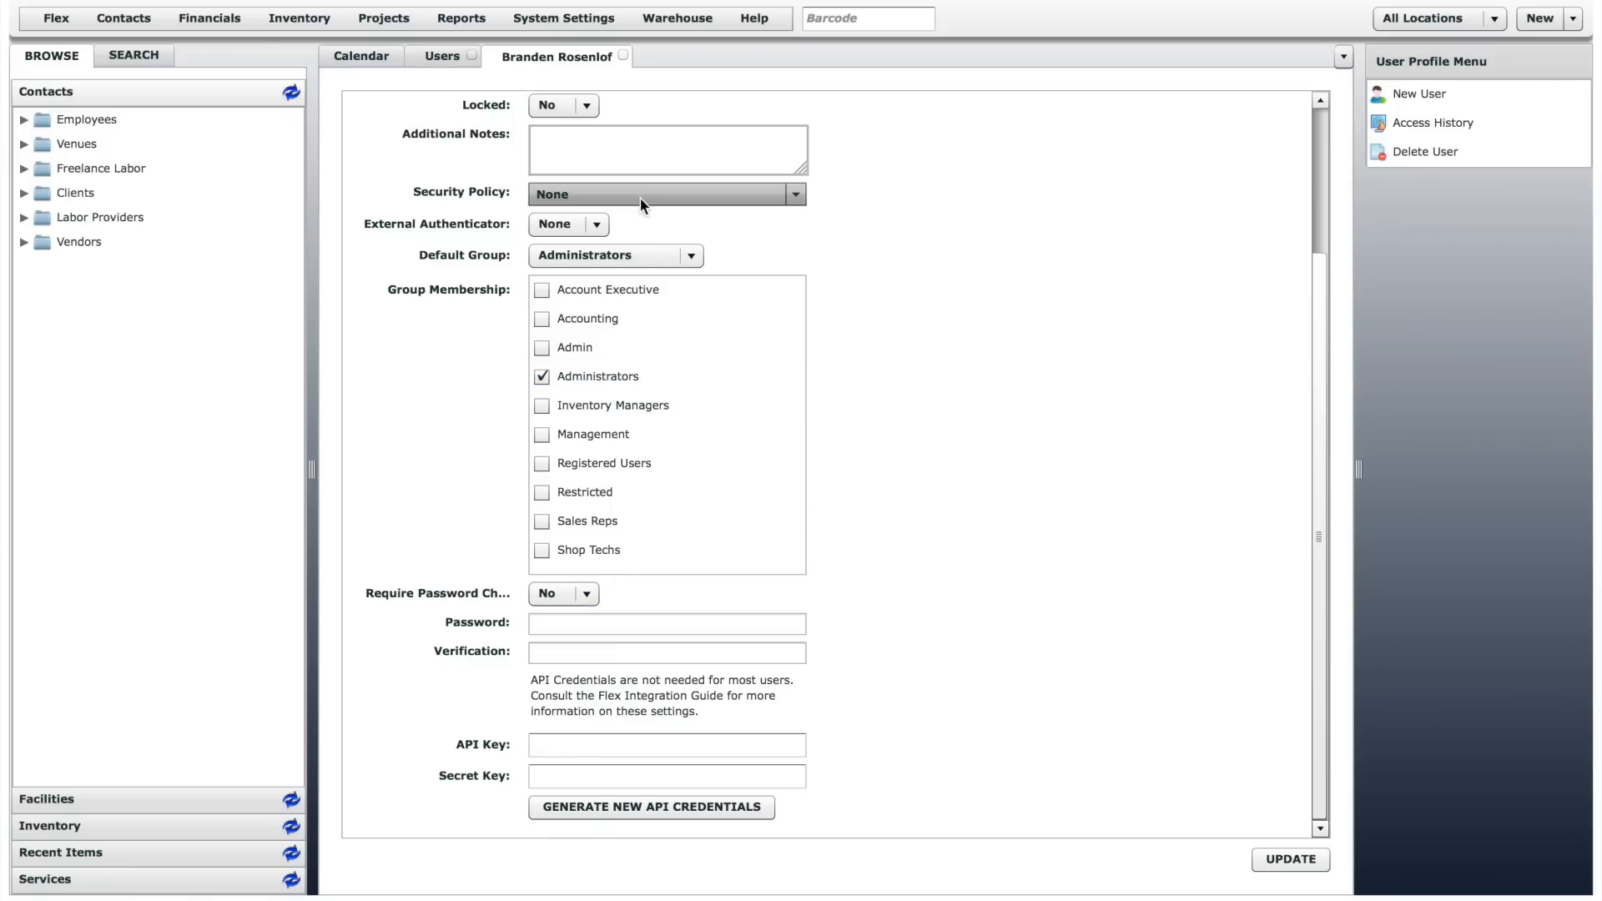
left_click(622, 55)
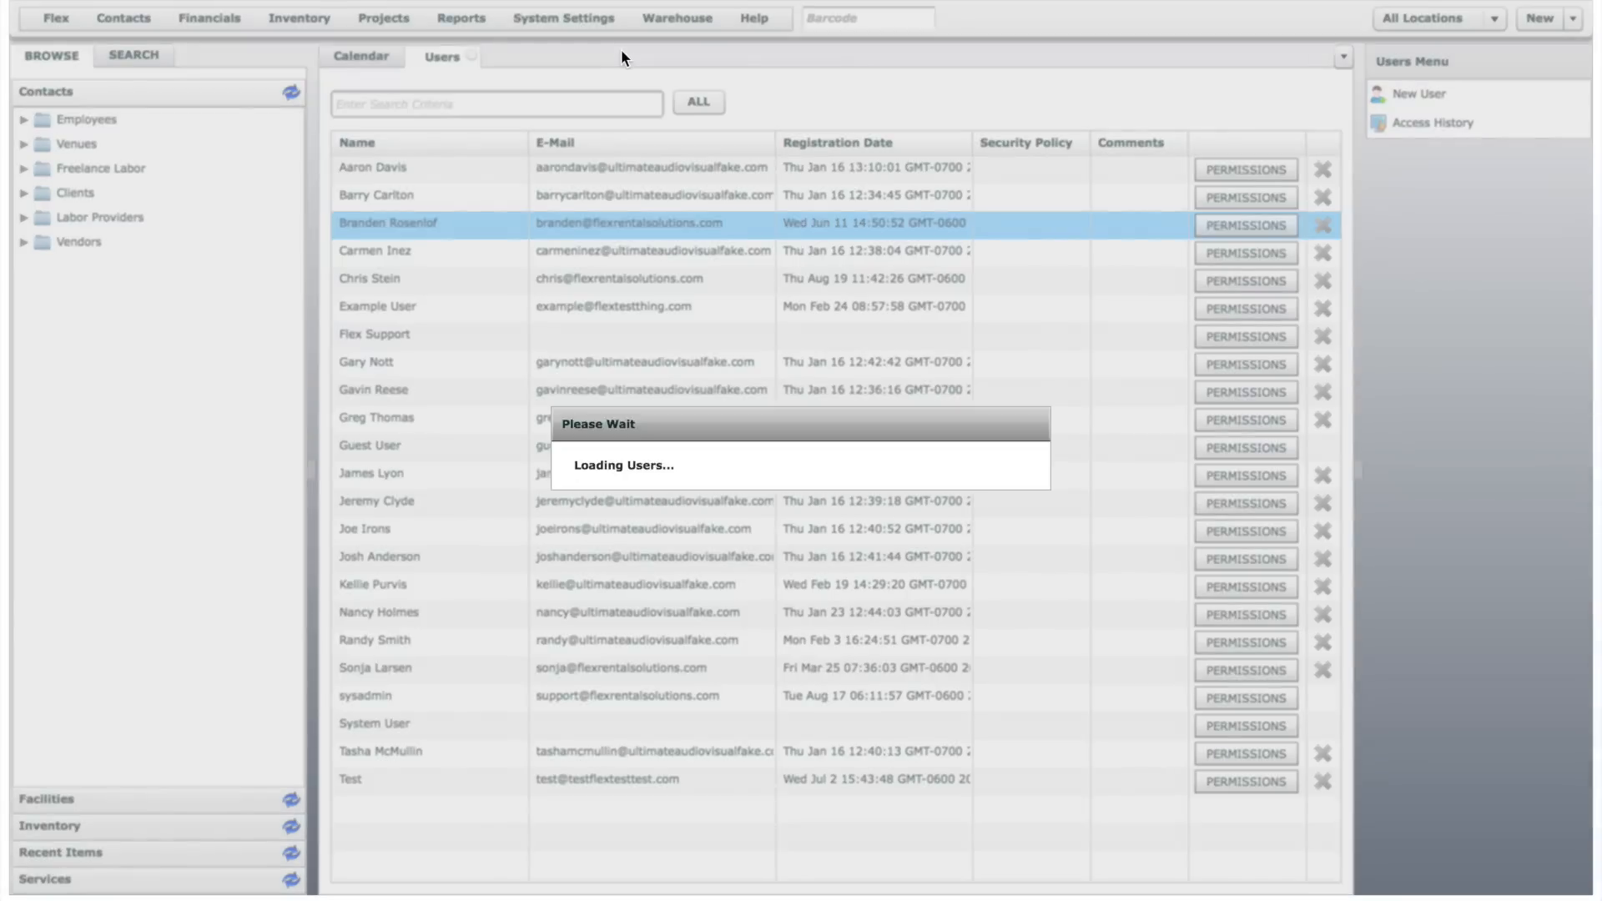
left_click(1239, 233)
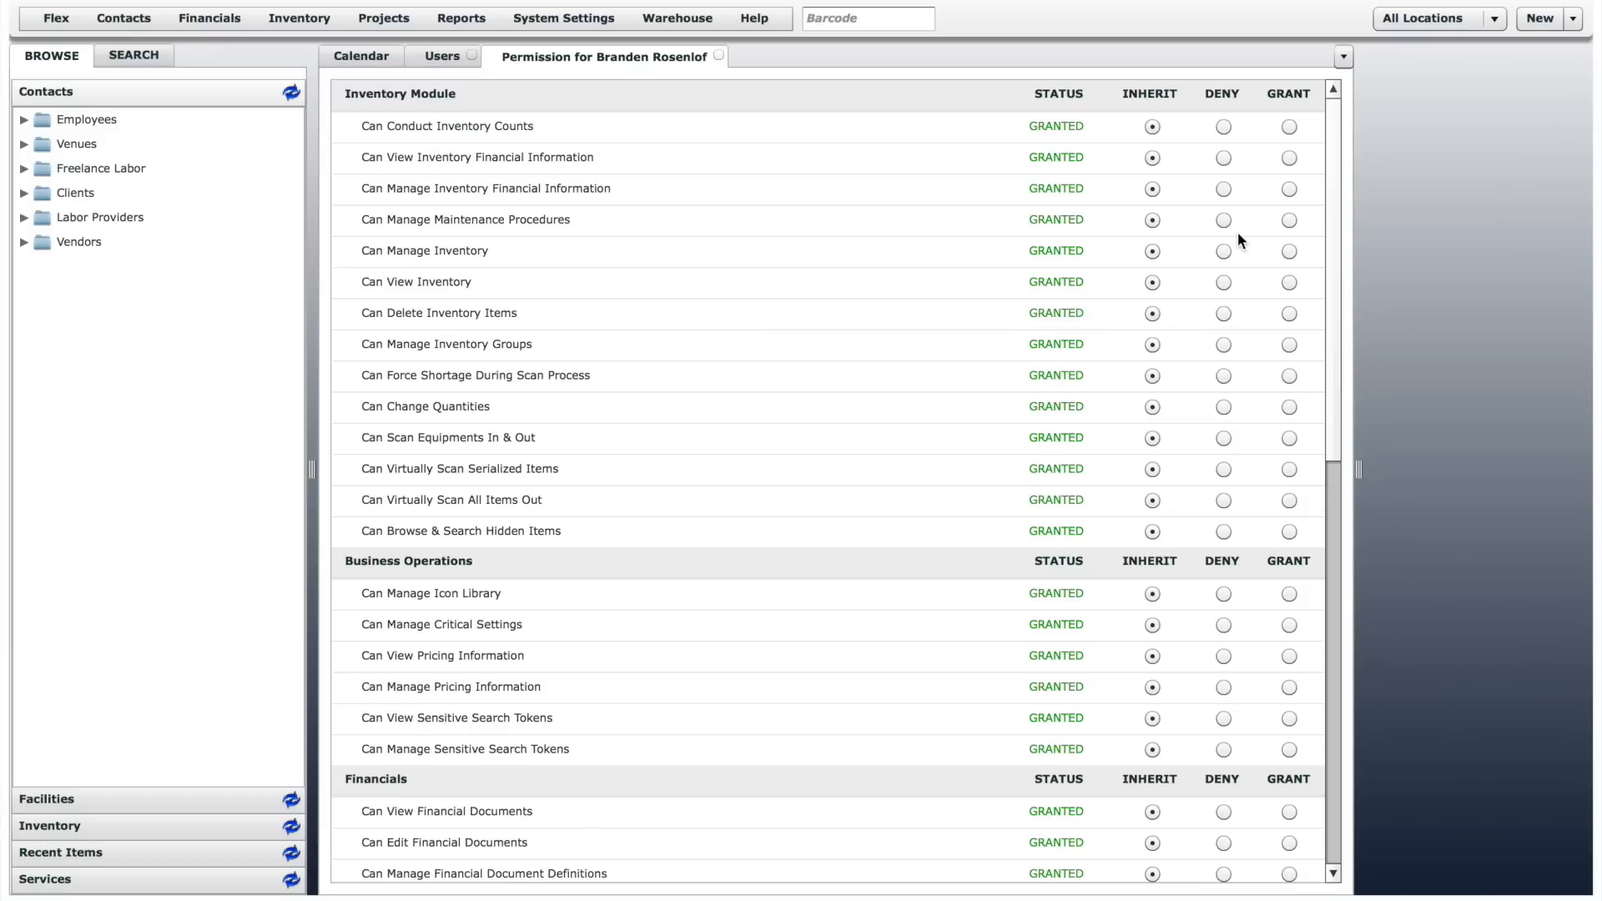
mouse_move(1329, 222)
left_mouse_down()
mouse_move(1338, 671)
mouse_move(1341, 197)
left_mouse_up()
left_click(719, 56)
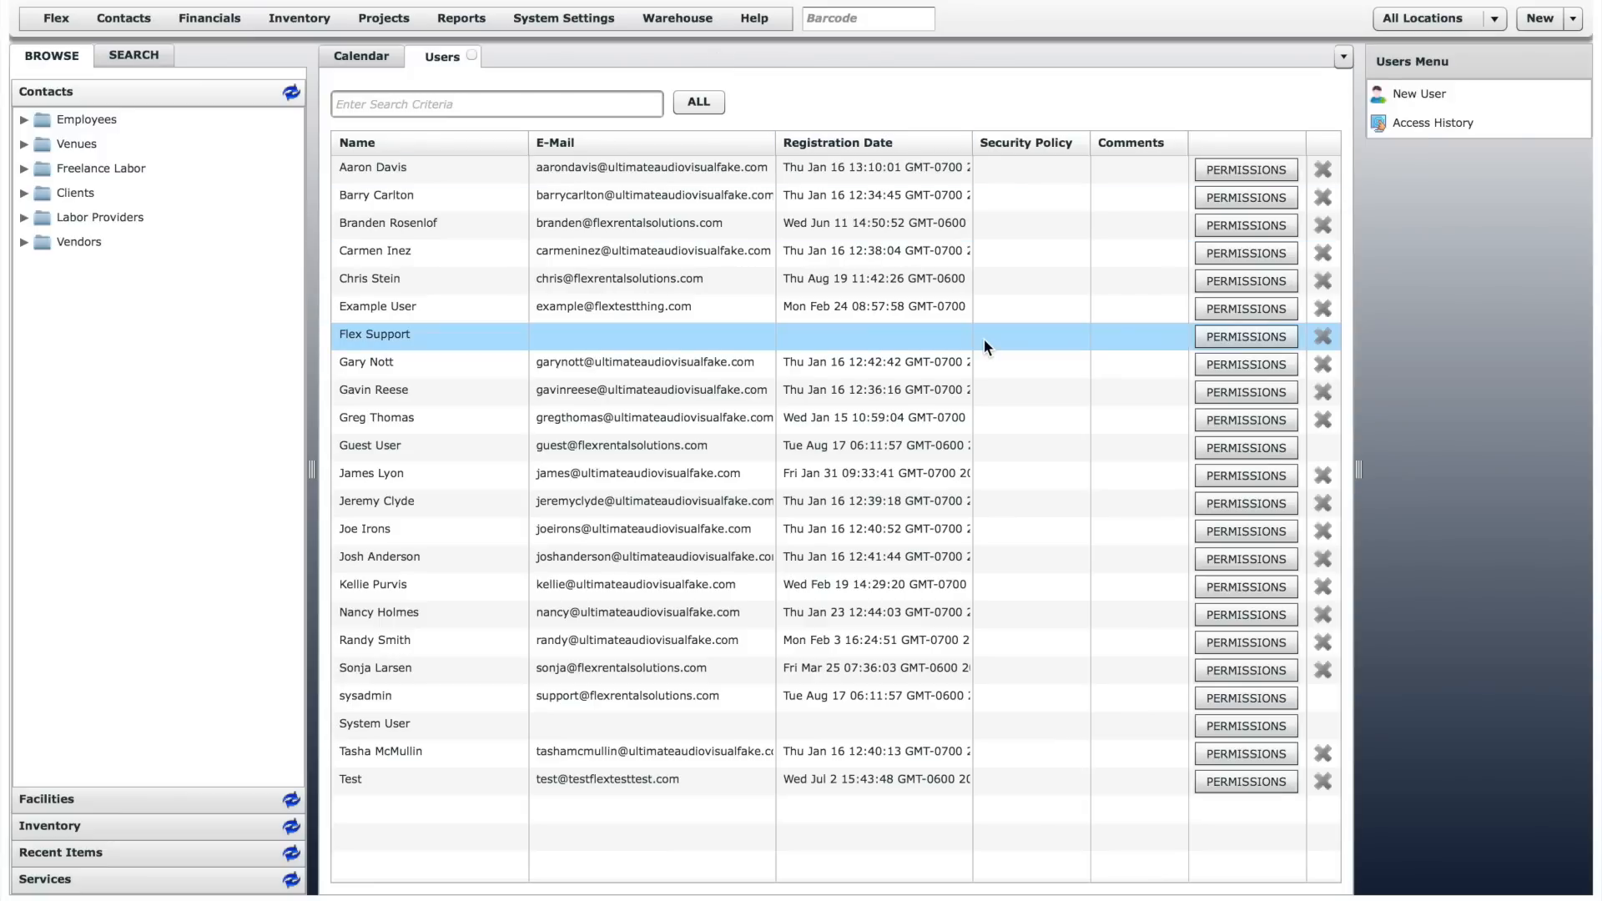
- Open and review the individual permissions of the ninth user in the list
left_click(1238, 394)
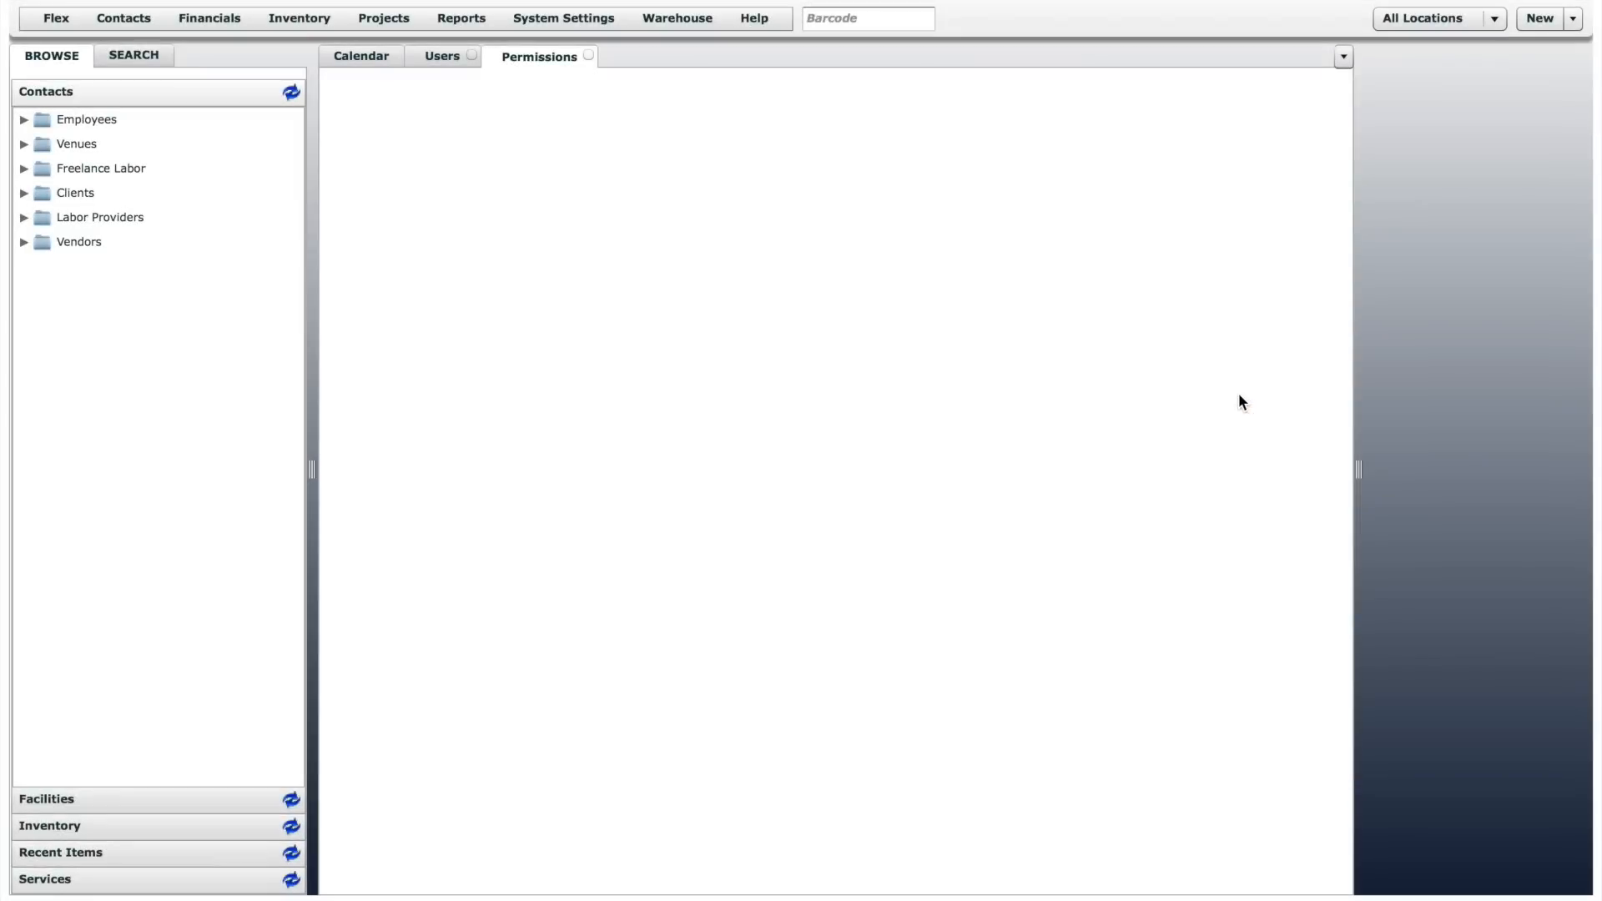
mouse_move(1335, 355)
left_mouse_down()
mouse_move(1341, 776)
mouse_move(1334, 339)
left_mouse_up()
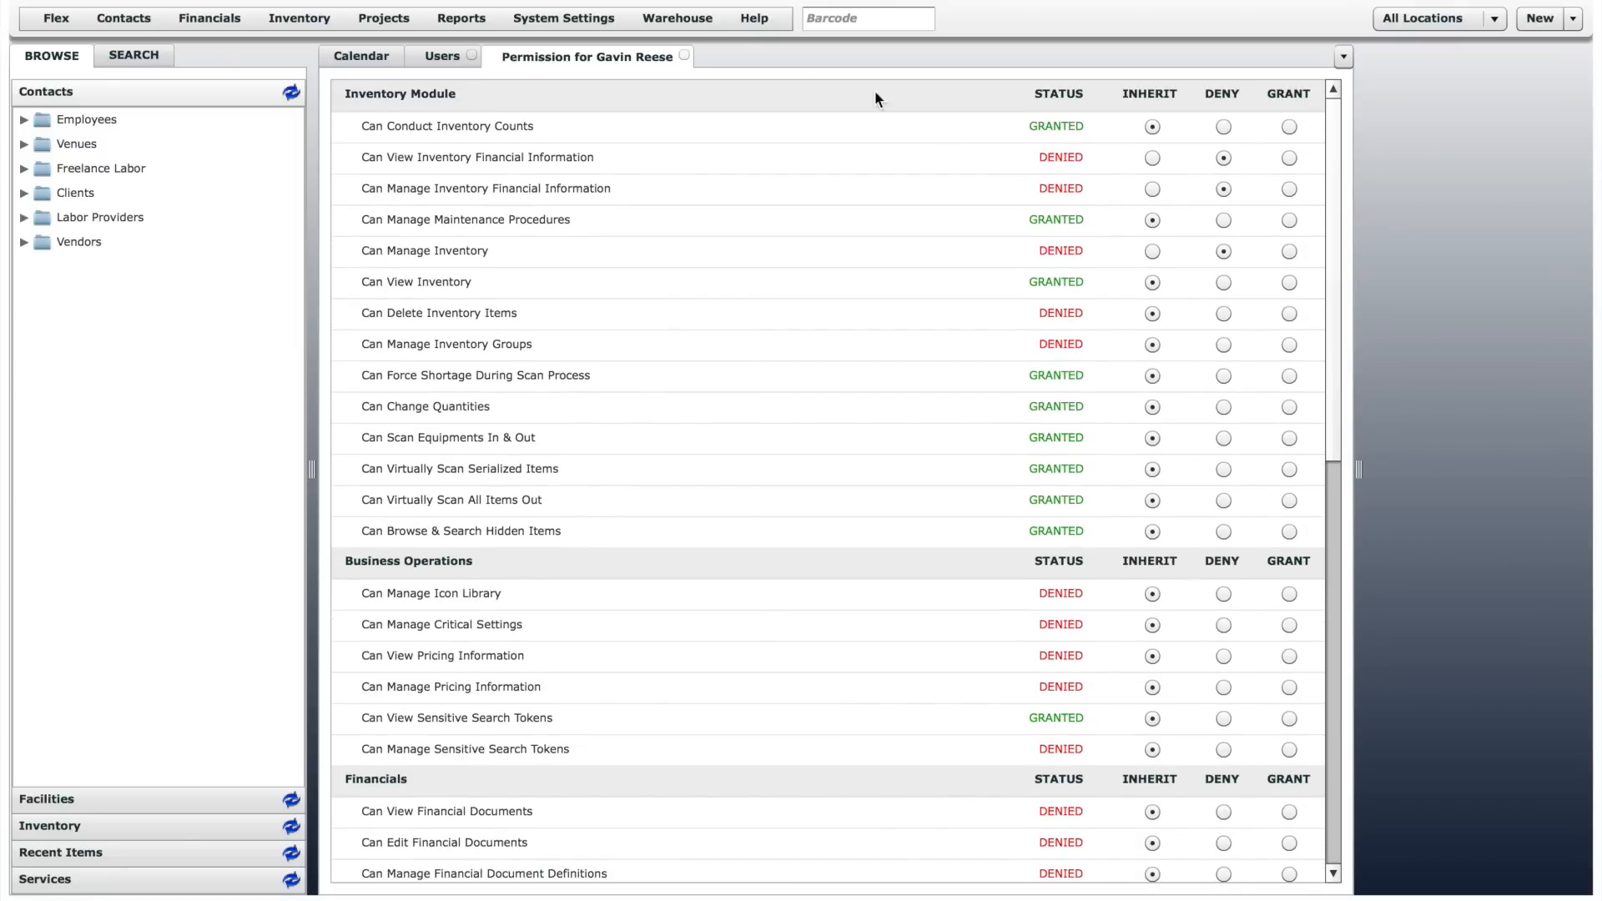
- Open the security groups from the system settings and view the permissions of the Shop Techs group
left_click(583, 20)
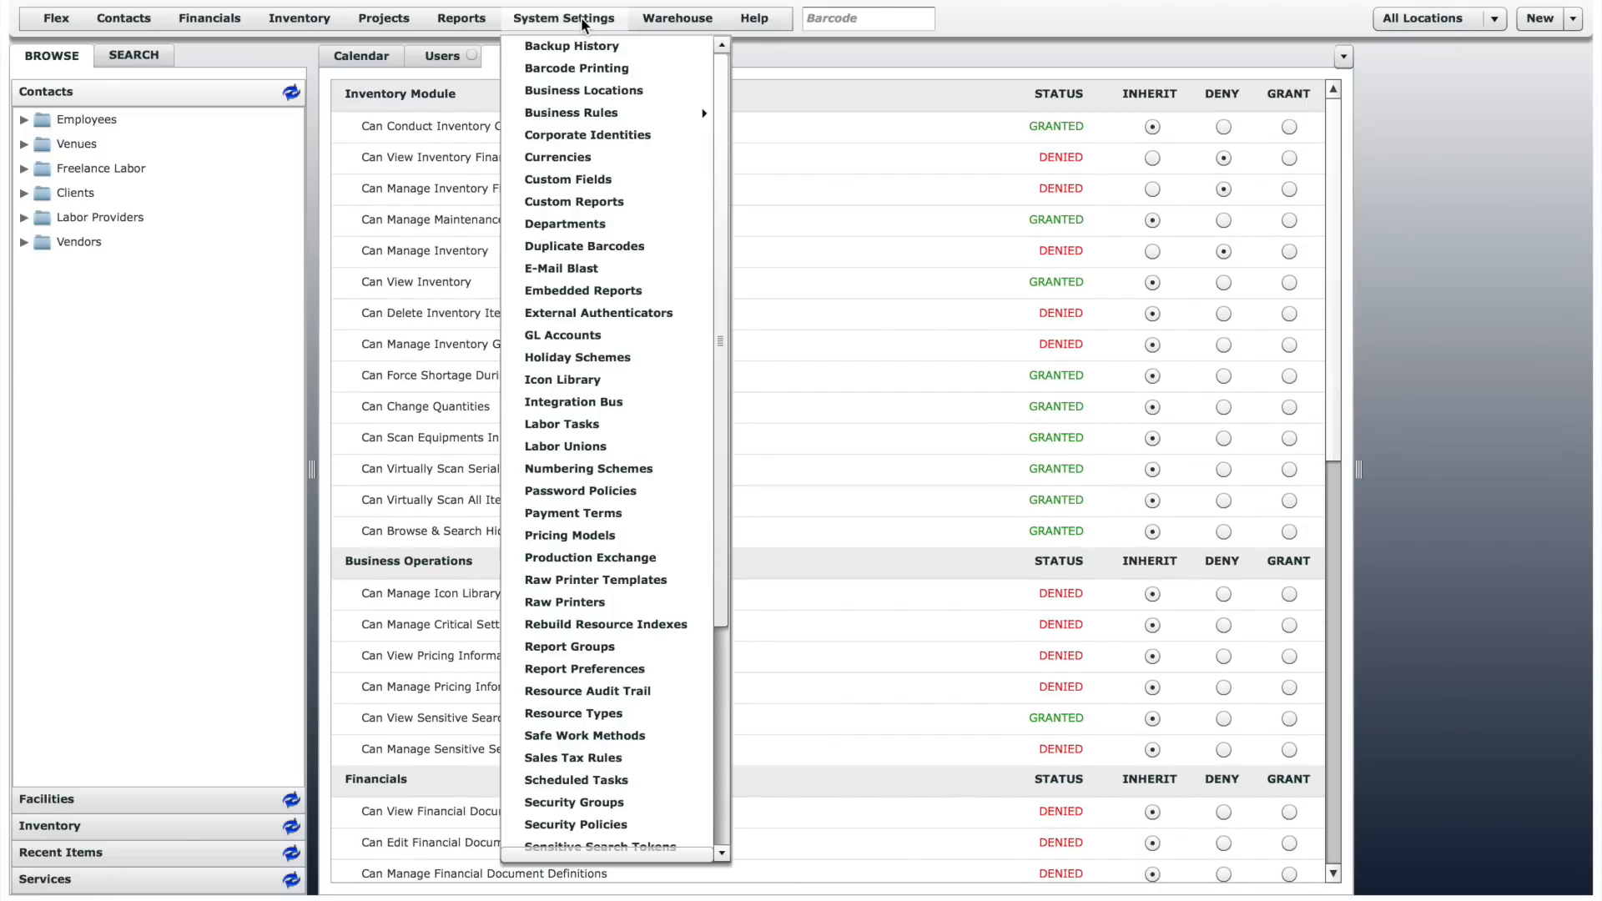
left_click(613, 804)
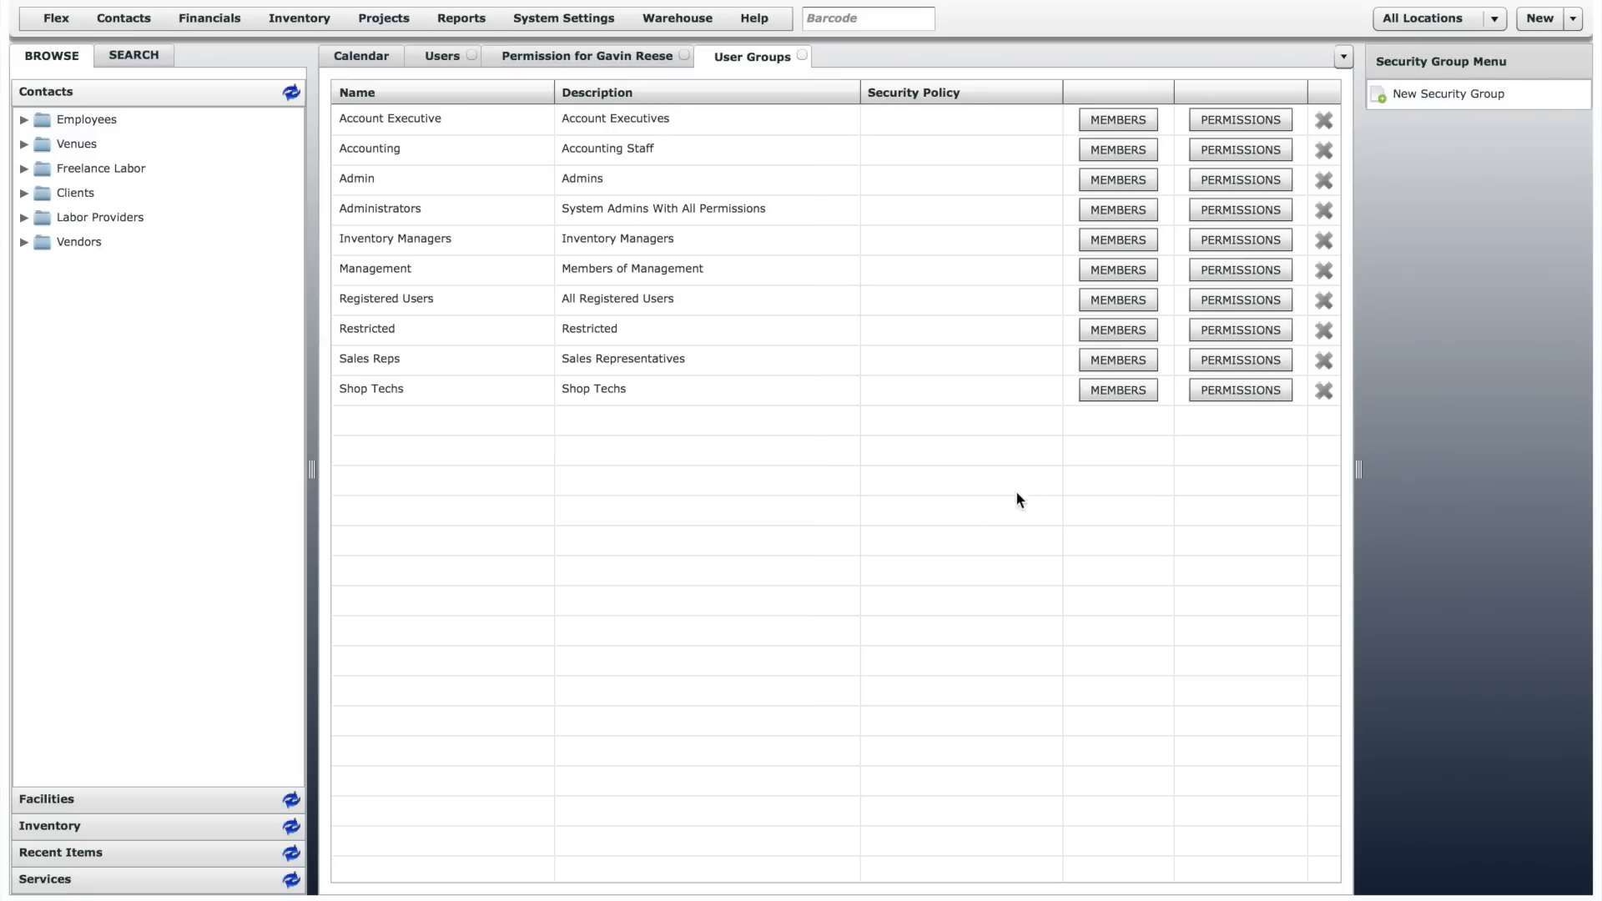
left_click(1249, 387)
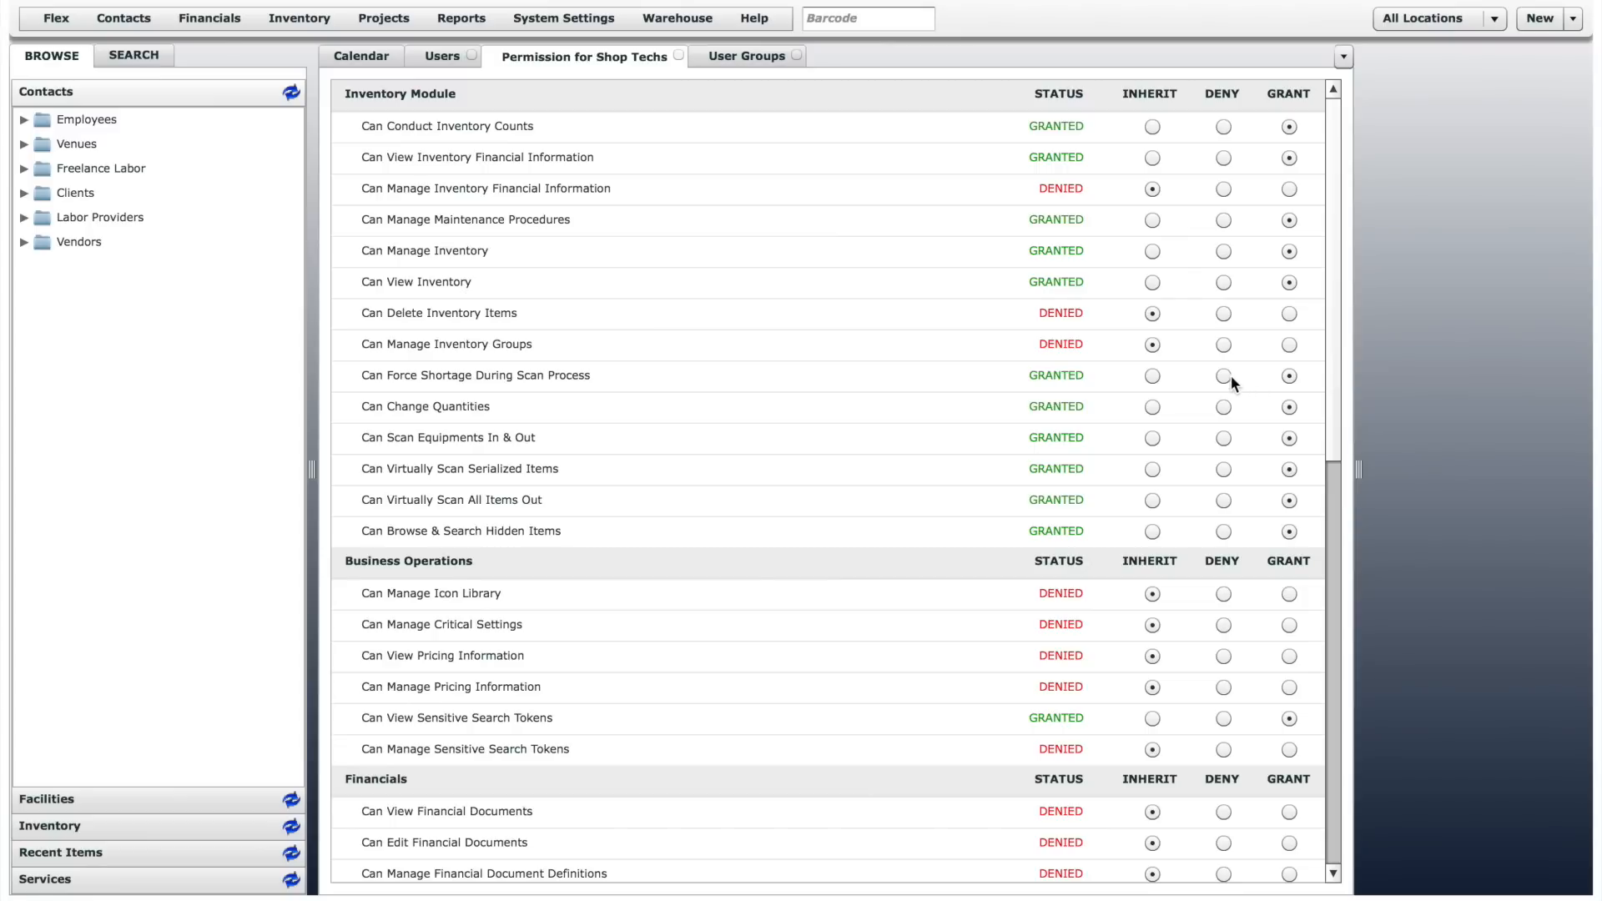
- Set Can Force Shortage During Scan Process to Deny for Shop Techs, return it to Grant, and close the group's permissions
left_click(1223, 378)
left_click(1289, 377)
left_click(678, 54)
- In the ninth user's permissions, set Can Manage Inventory Groups to Grant and return it to Inherit
left_click(456, 55)
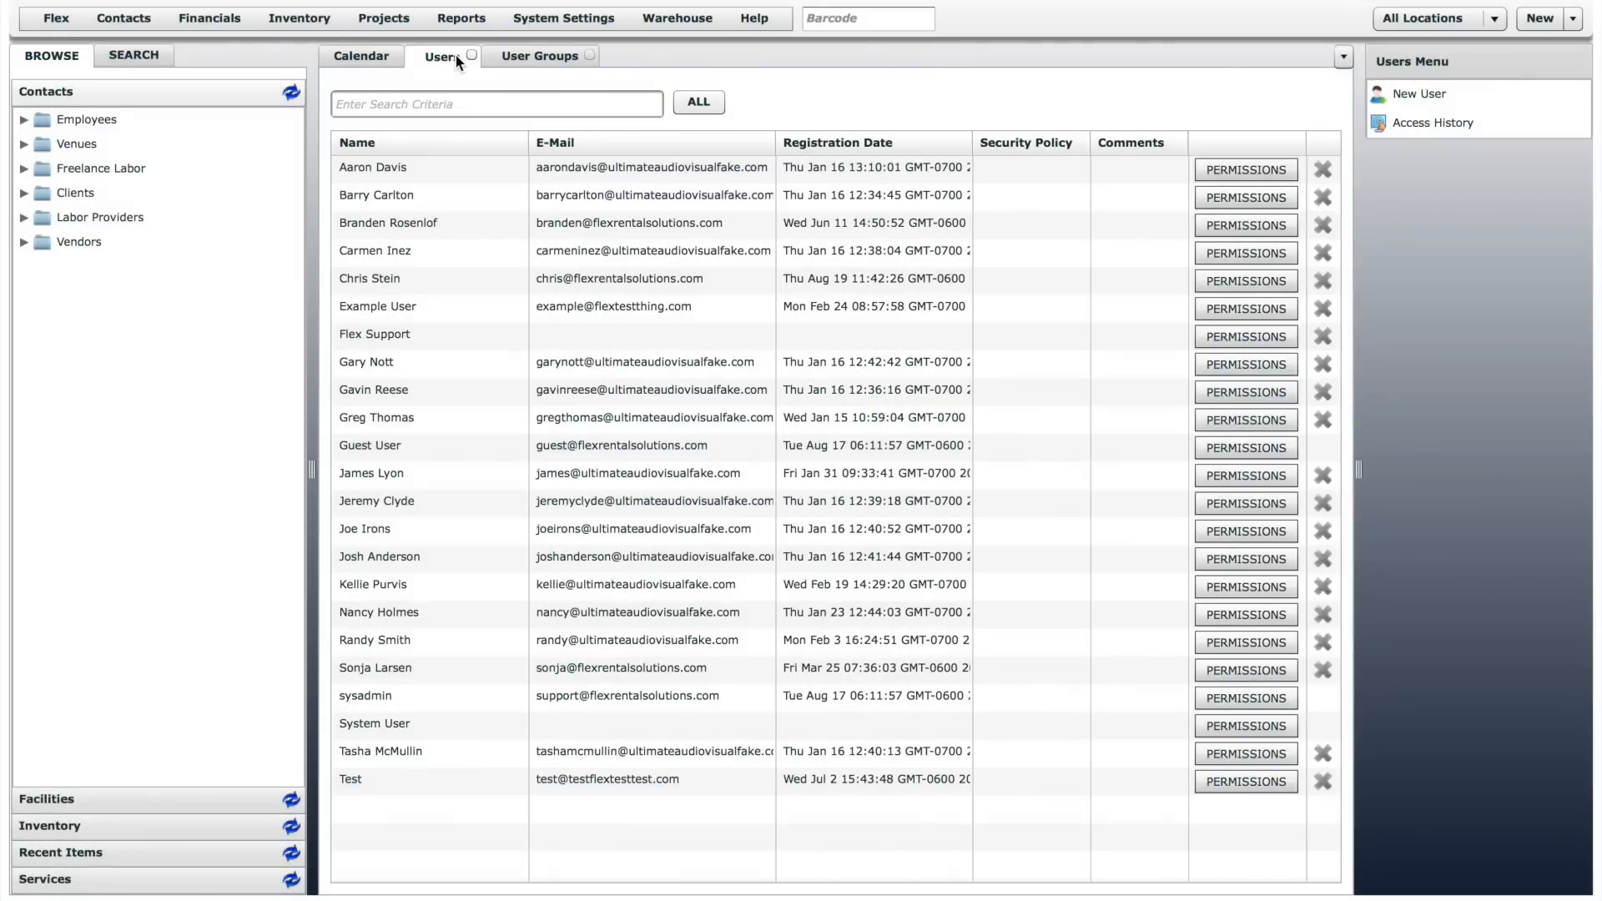
left_click(1202, 393)
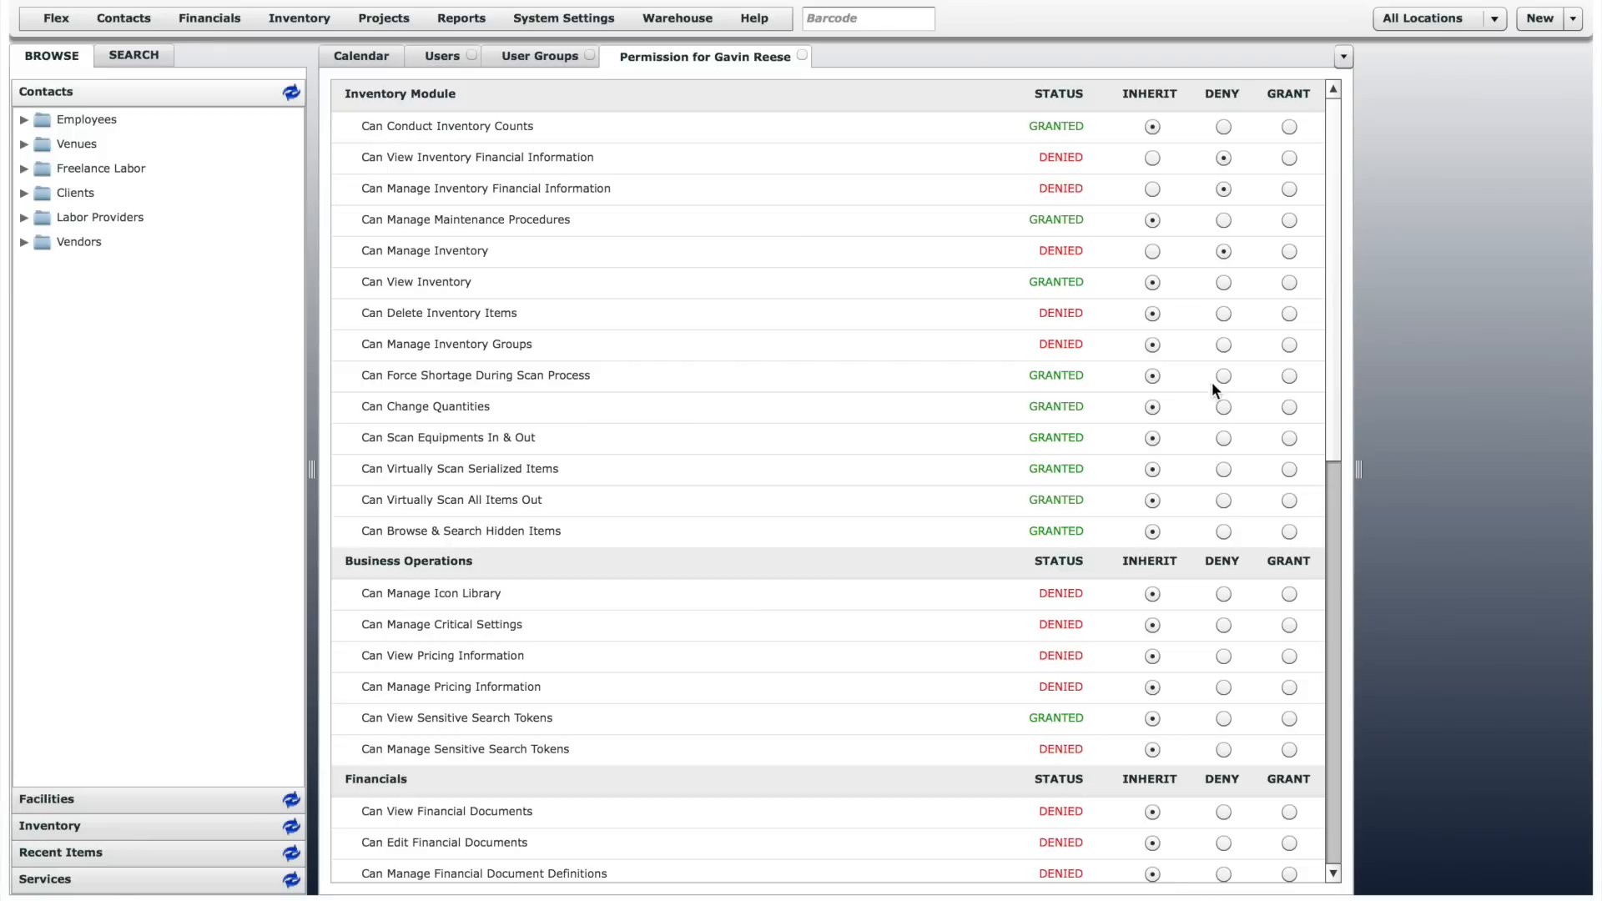
left_click(1290, 346)
left_click(1153, 345)
left_click(802, 57)
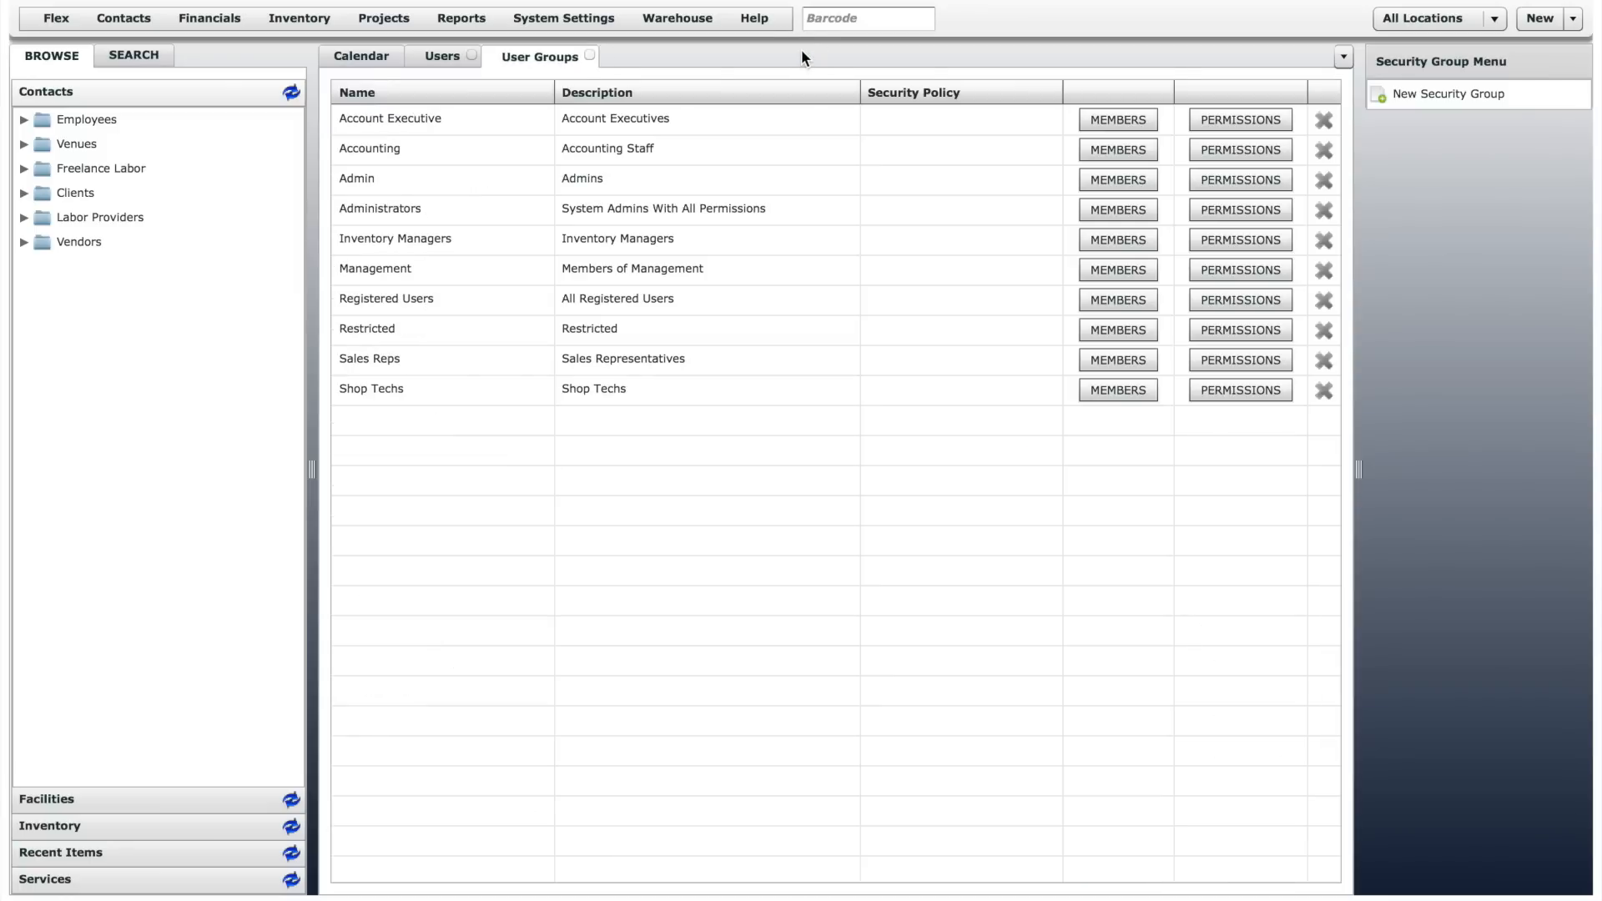
- Close the security groups and open the access history from the users list
left_click(590, 56)
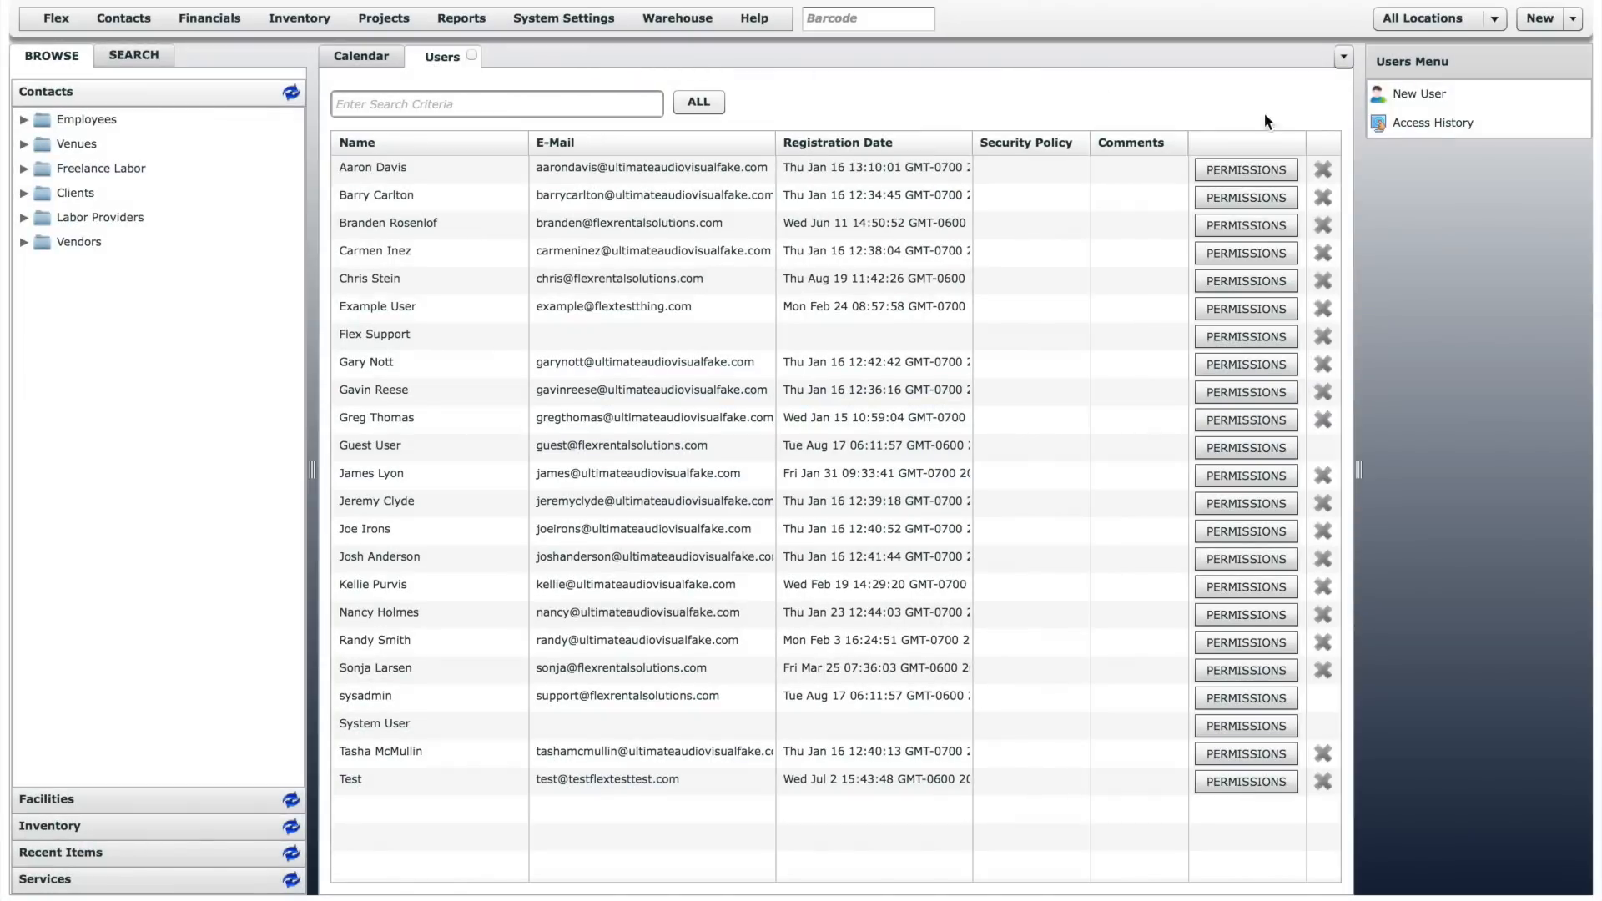
left_click(1427, 125)
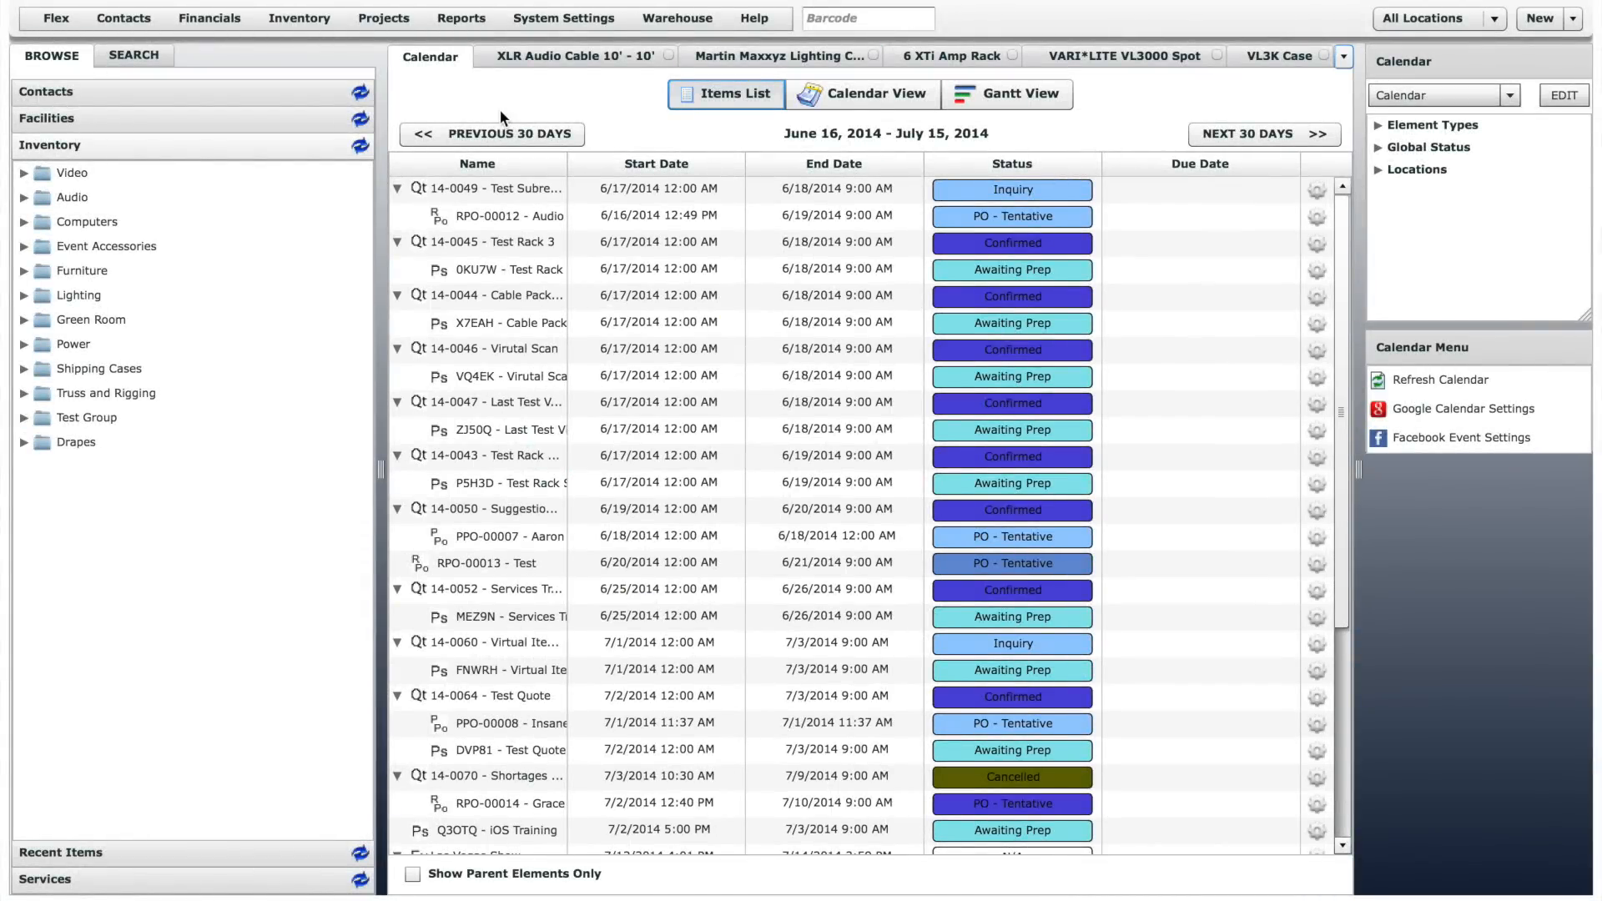
- Expand Audio > Mixers > Analog in the inventory tree and move 24 Ch Midas 240 above 16 Ch Mackie 1642VLZ4
left_click(24, 198)
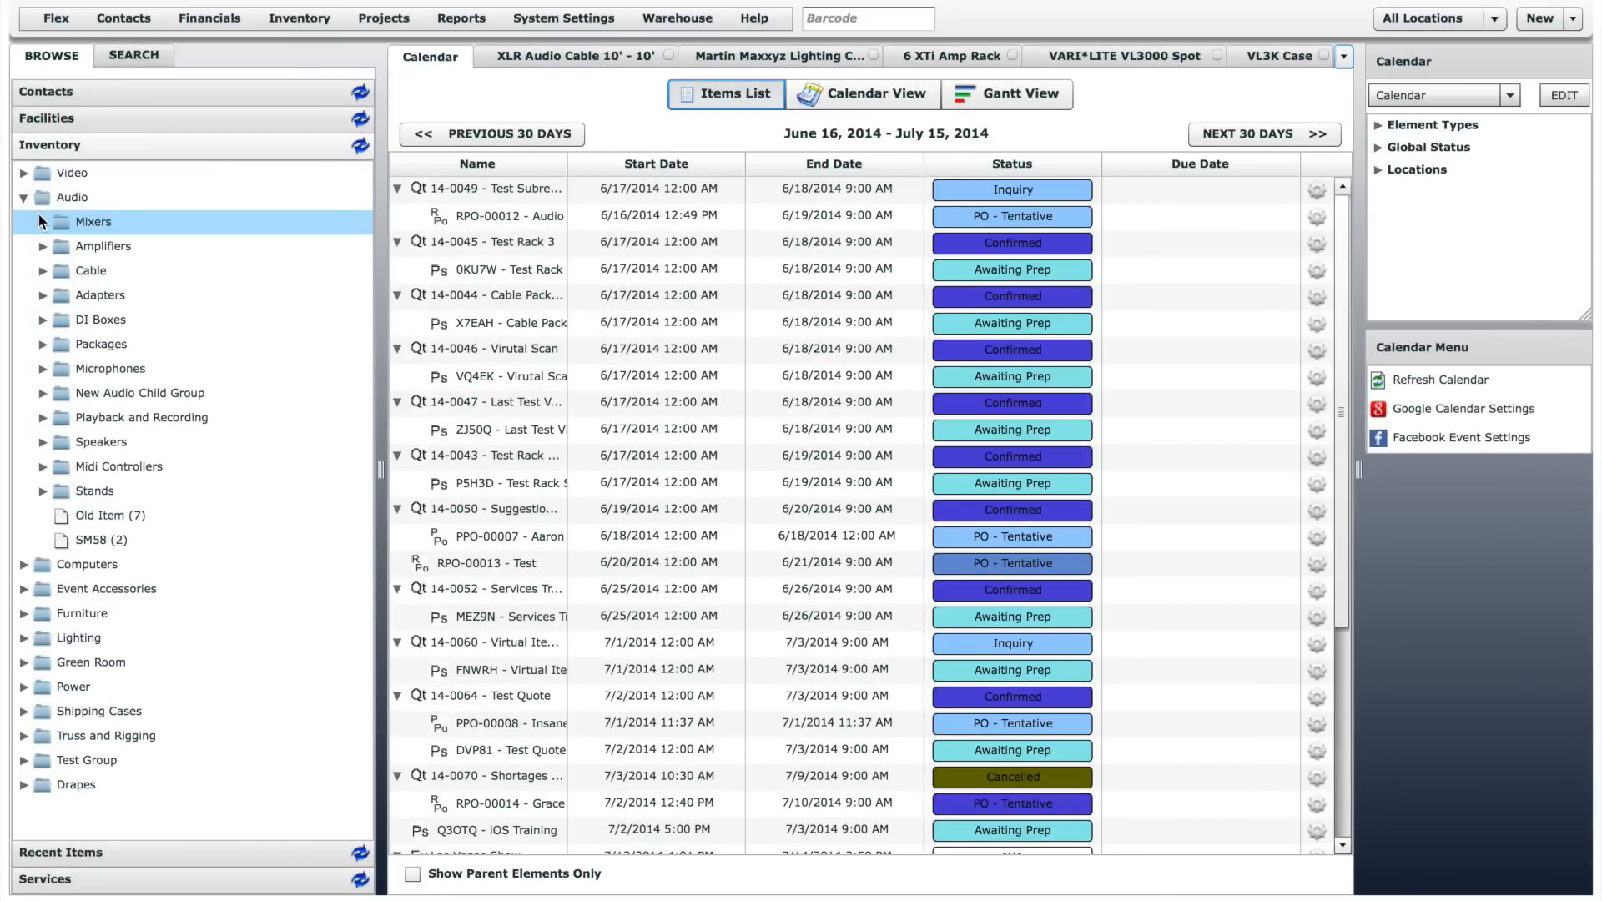
left_click(42, 222)
left_click(62, 246)
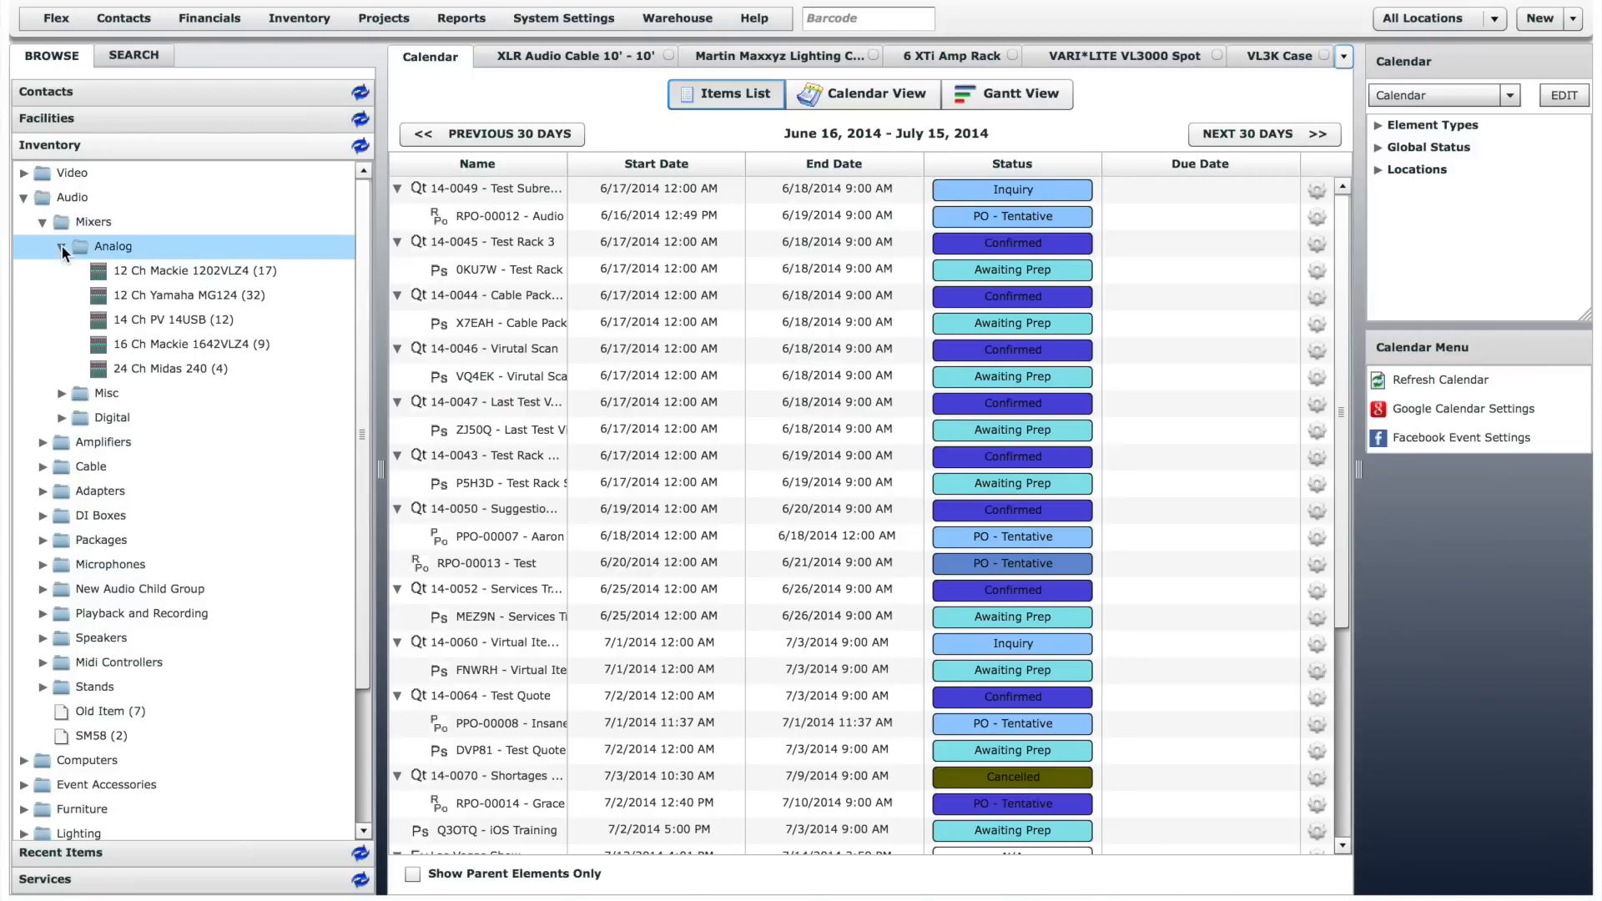
left_click(185, 371)
left_click_drag(186, 373, 187, 341)
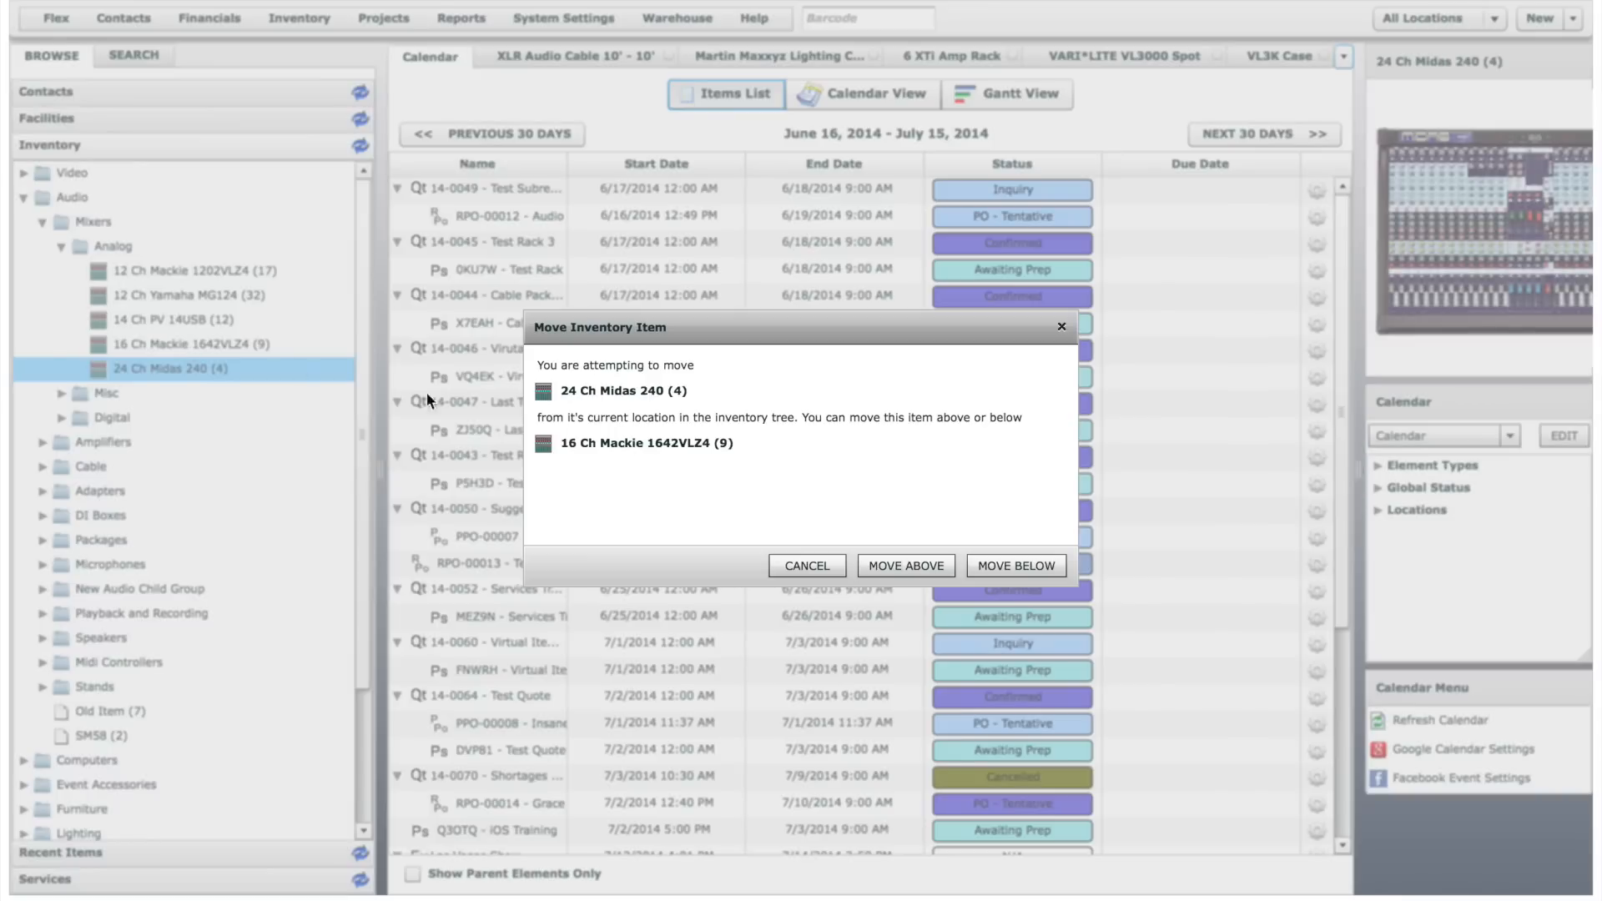
left_click(905, 561)
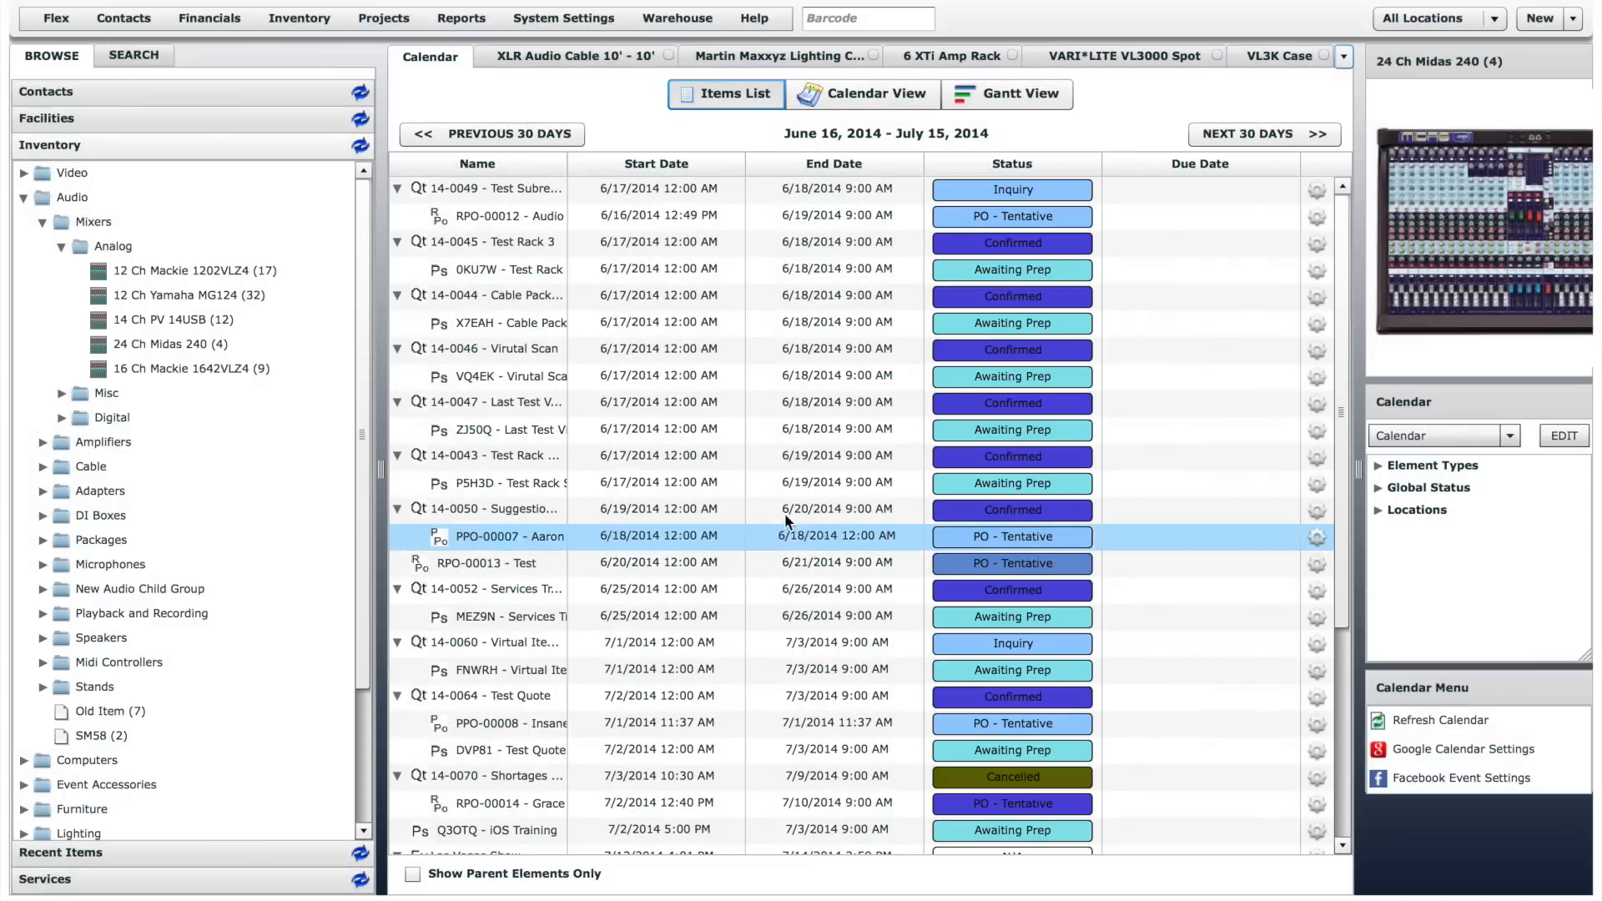
- Move the Misc mixer group below Digital and the Drapes group above Event Accessories in the inventory tree
left_click_drag(108, 392, 109, 415)
left_click(1013, 565)
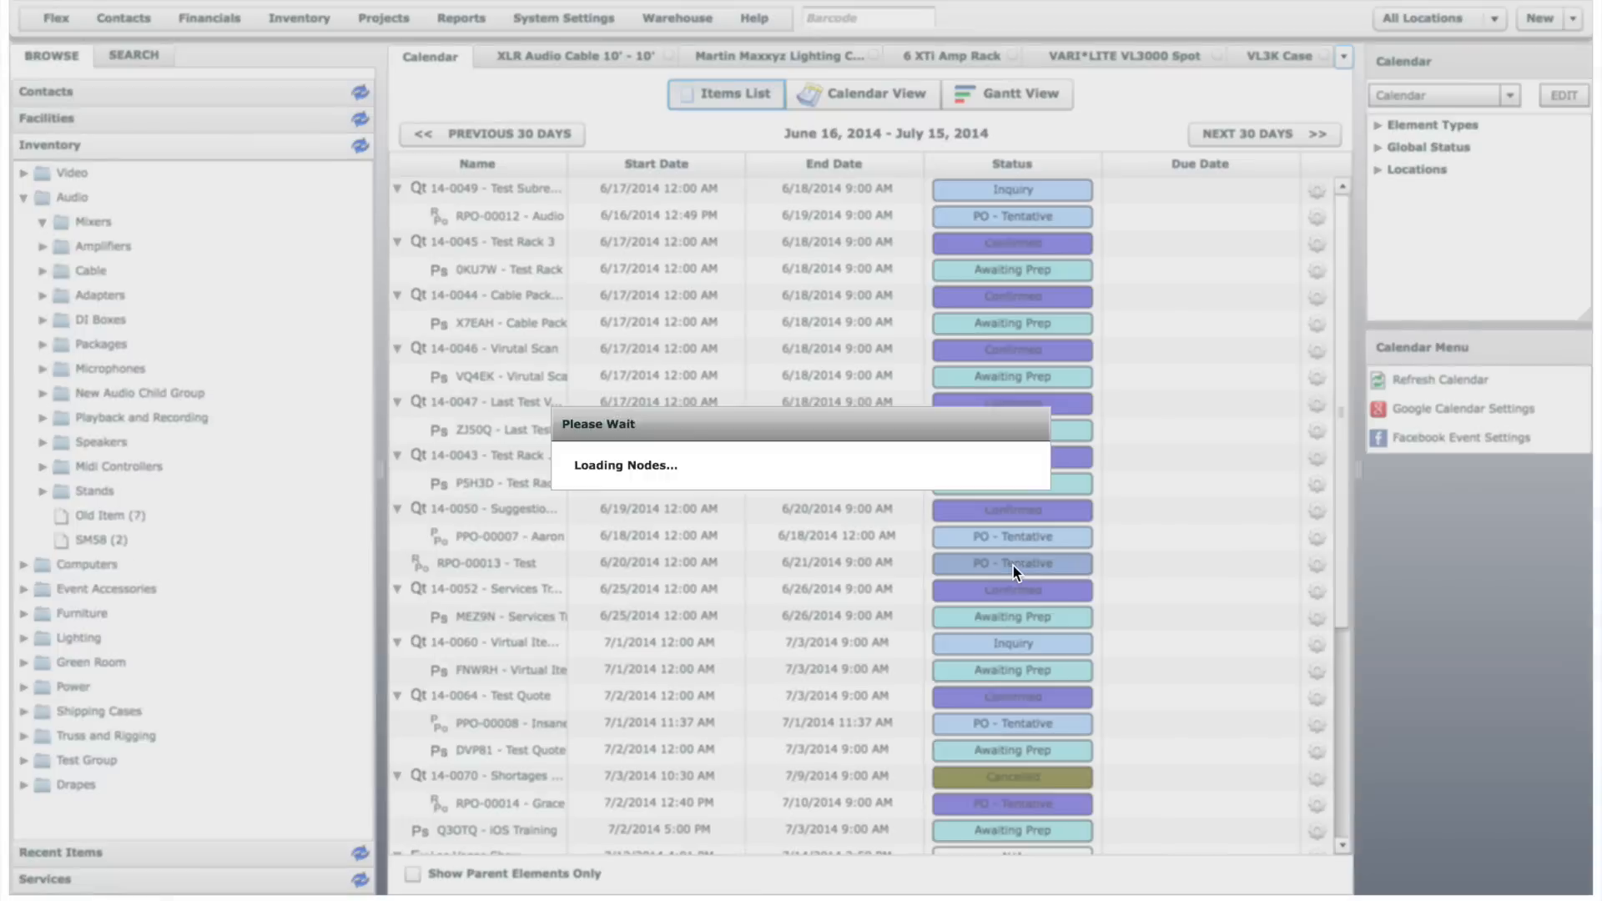
left_click_drag(366, 650, 366, 699)
left_click_drag(75, 809, 87, 616)
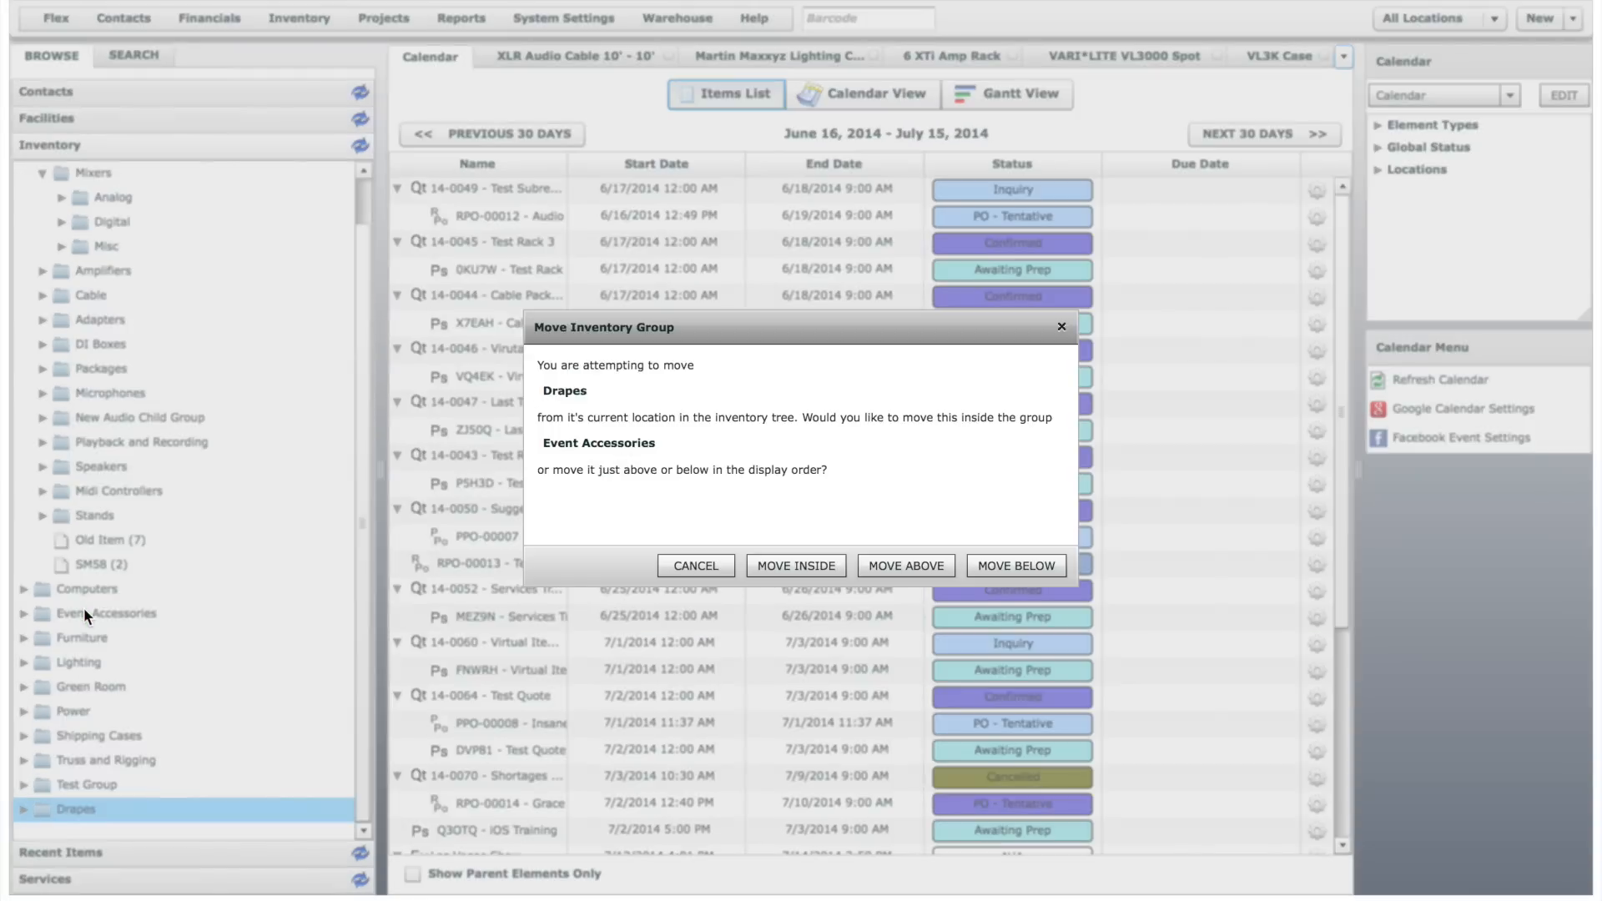
left_click(935, 555)
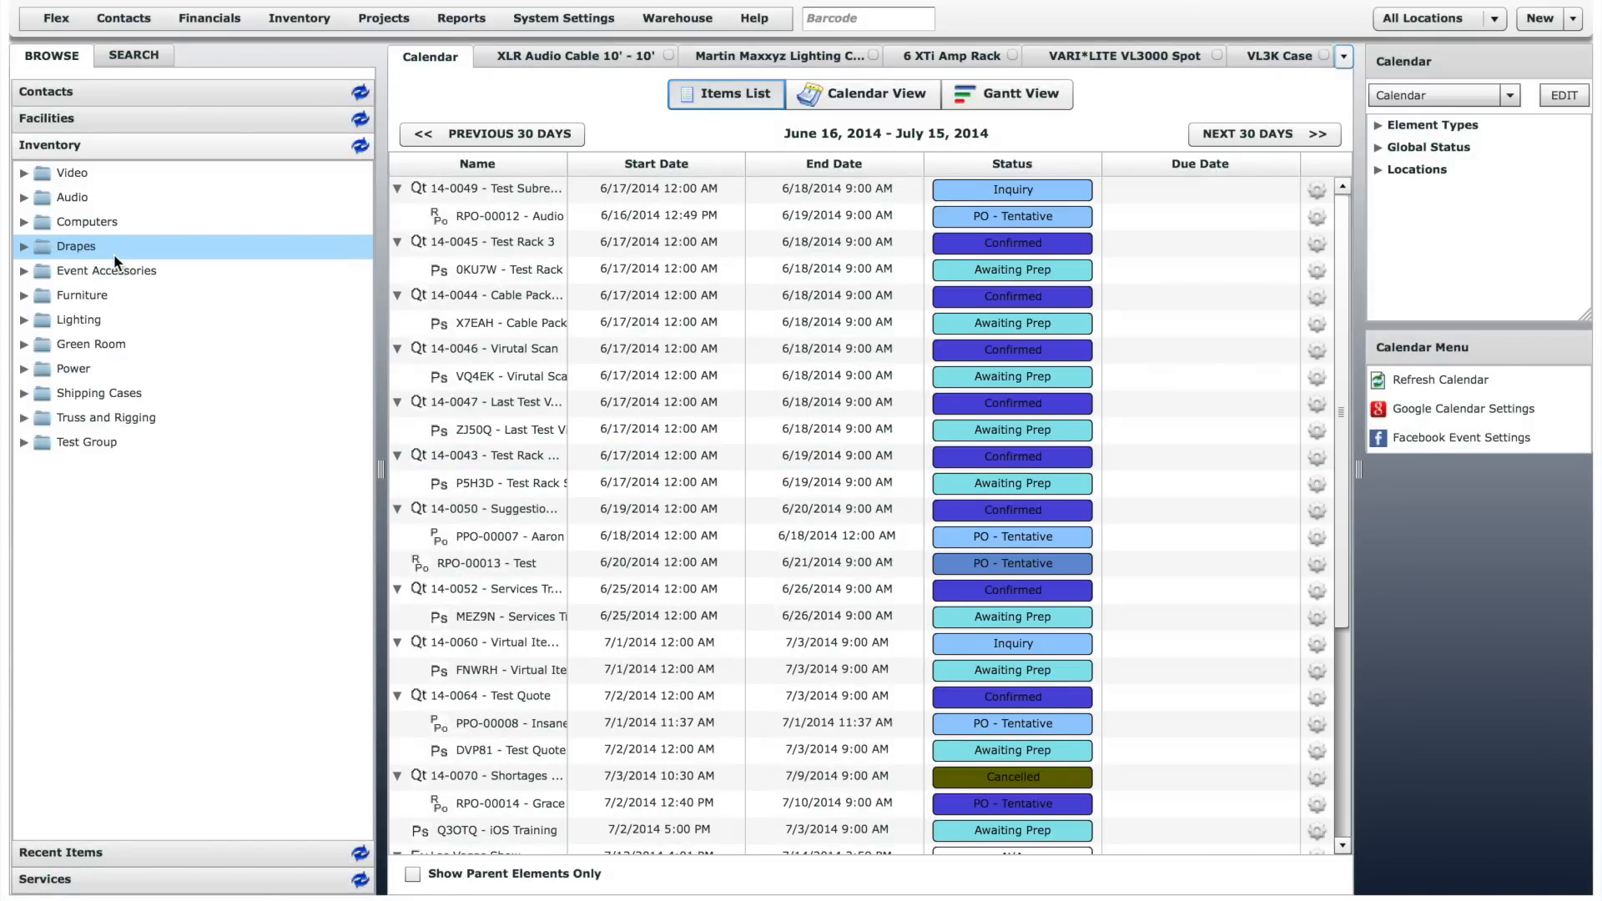
- Create a new inventory group named "New Group" using the Inventory Group Manager of the Audio group
right_click(83, 197)
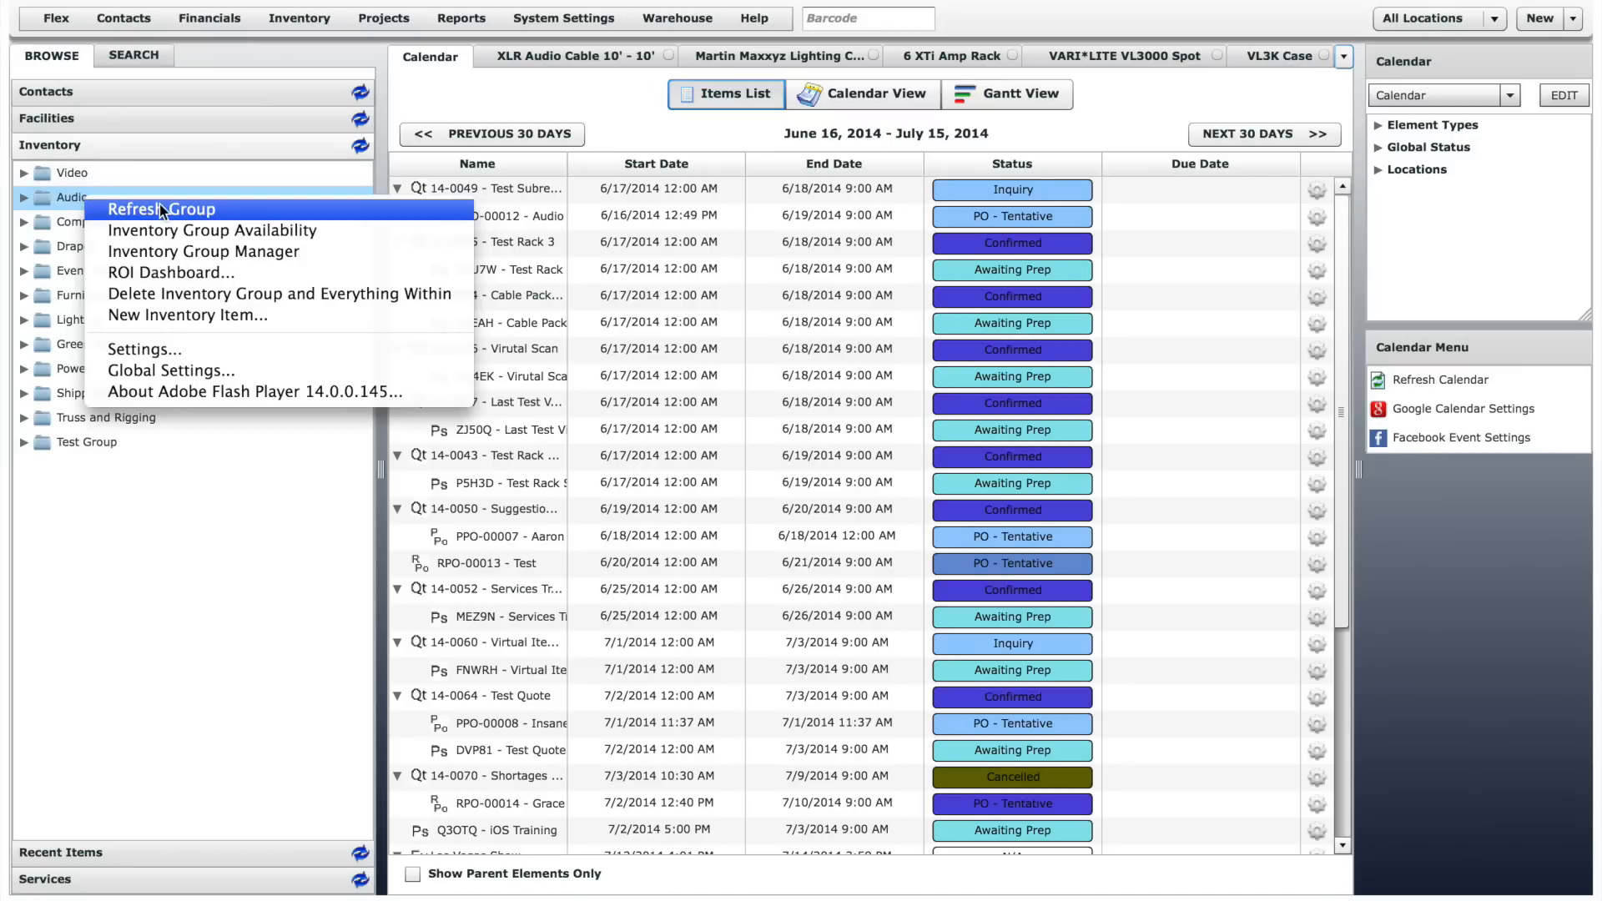
left_click(357, 250)
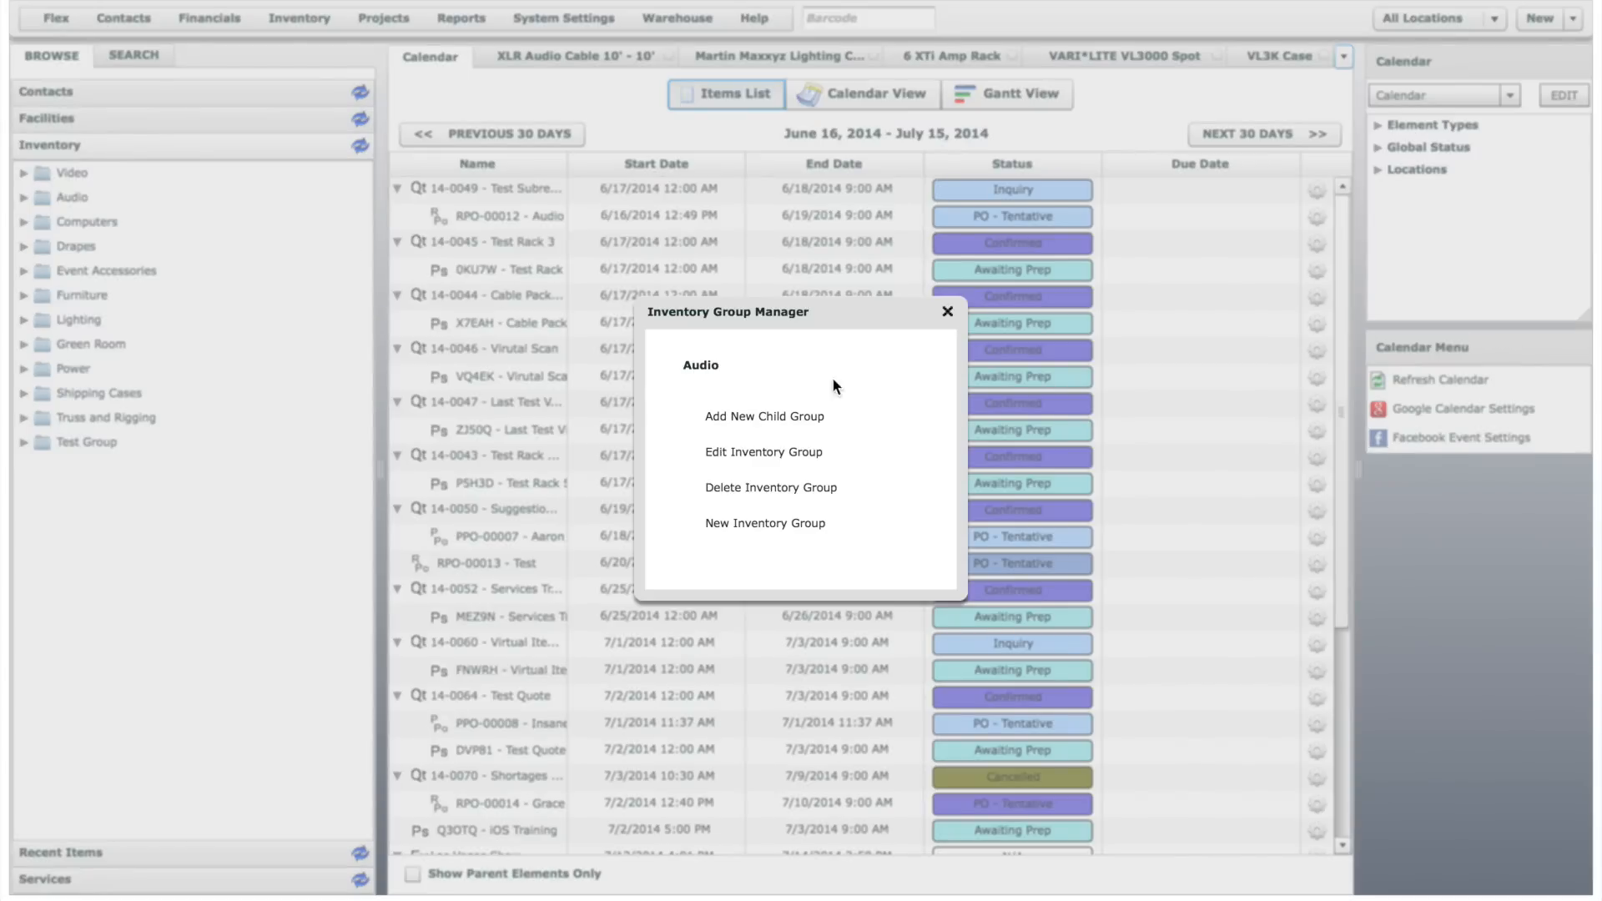
left_click(814, 524)
left_click(851, 416)
type("New Group")
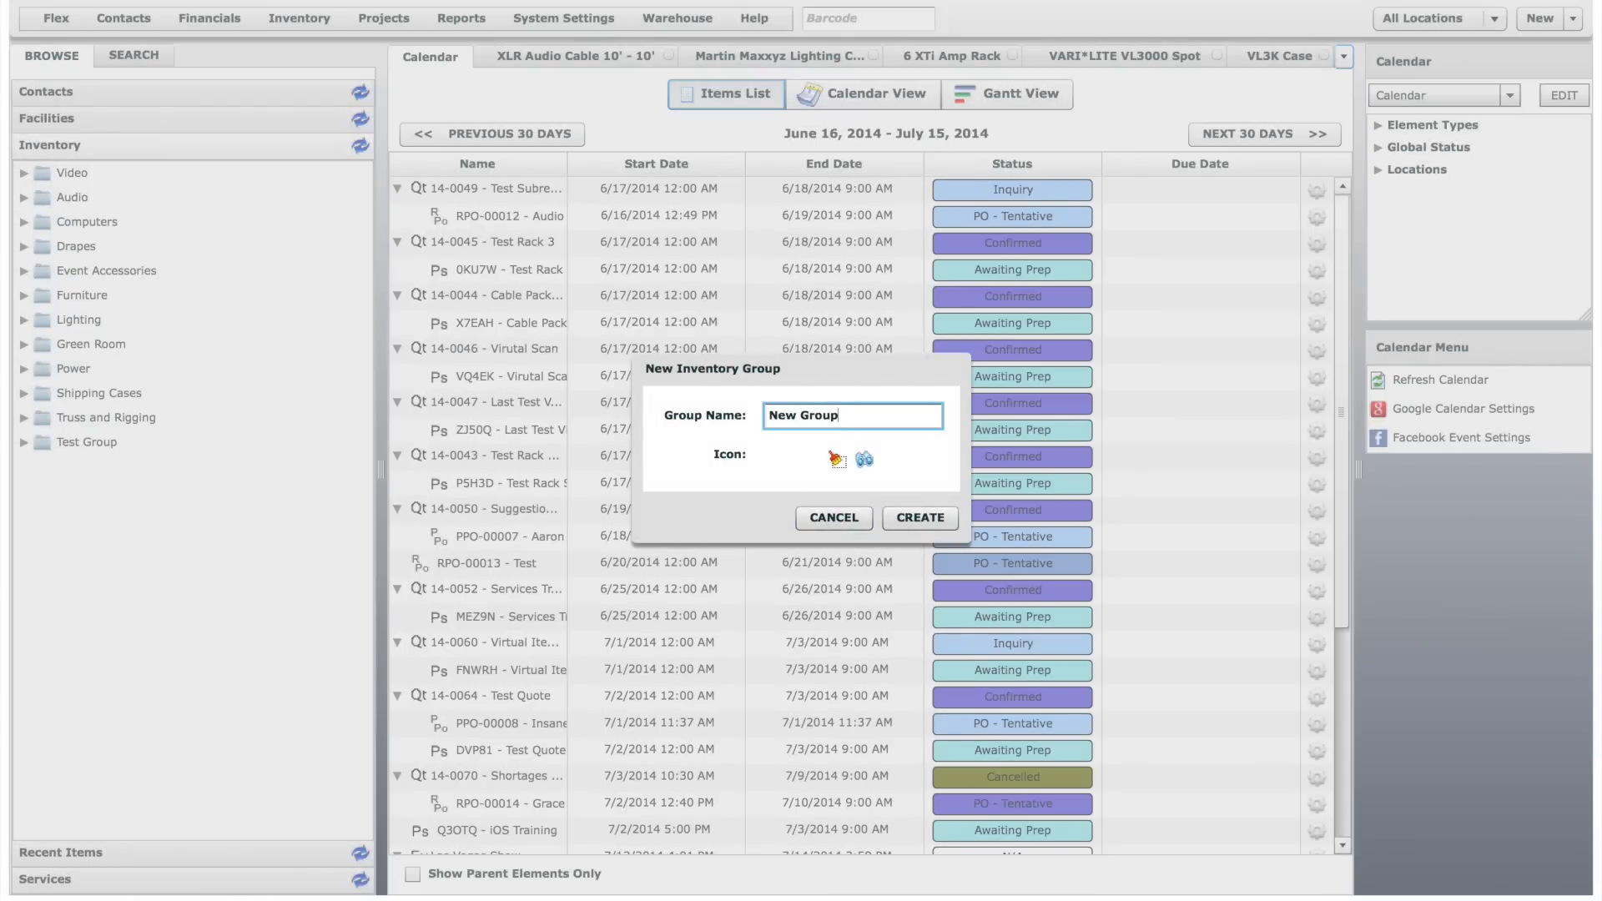
left_click(927, 515)
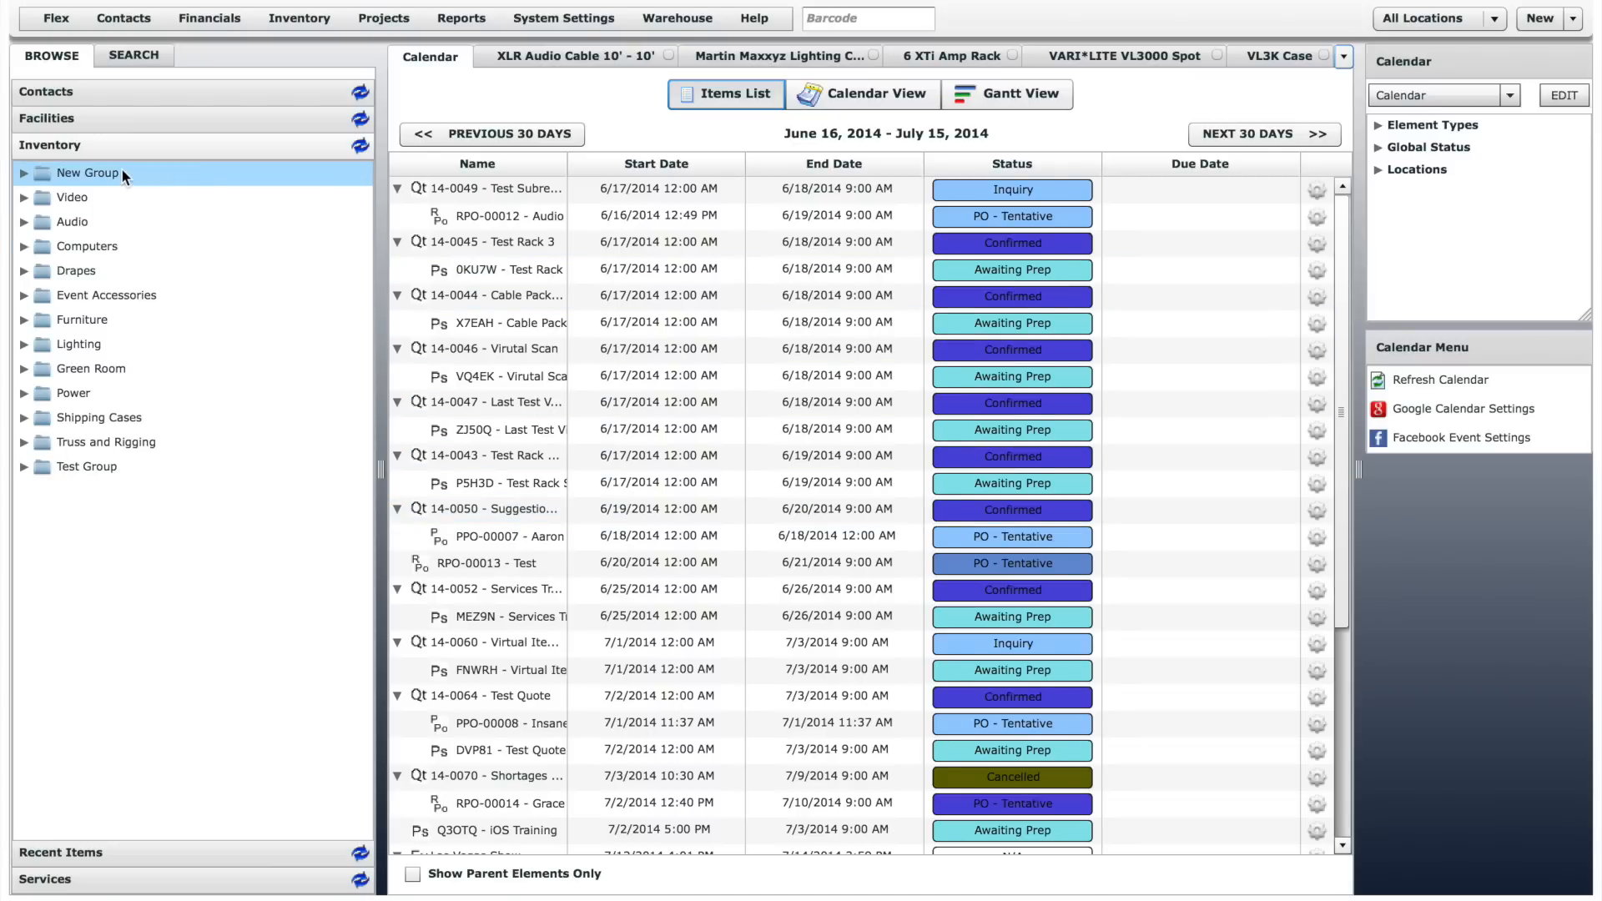
- Expand Audio > Mixers, view the new inventory item form for the Analog group, and cancel it
left_click(23, 222)
left_click(43, 247)
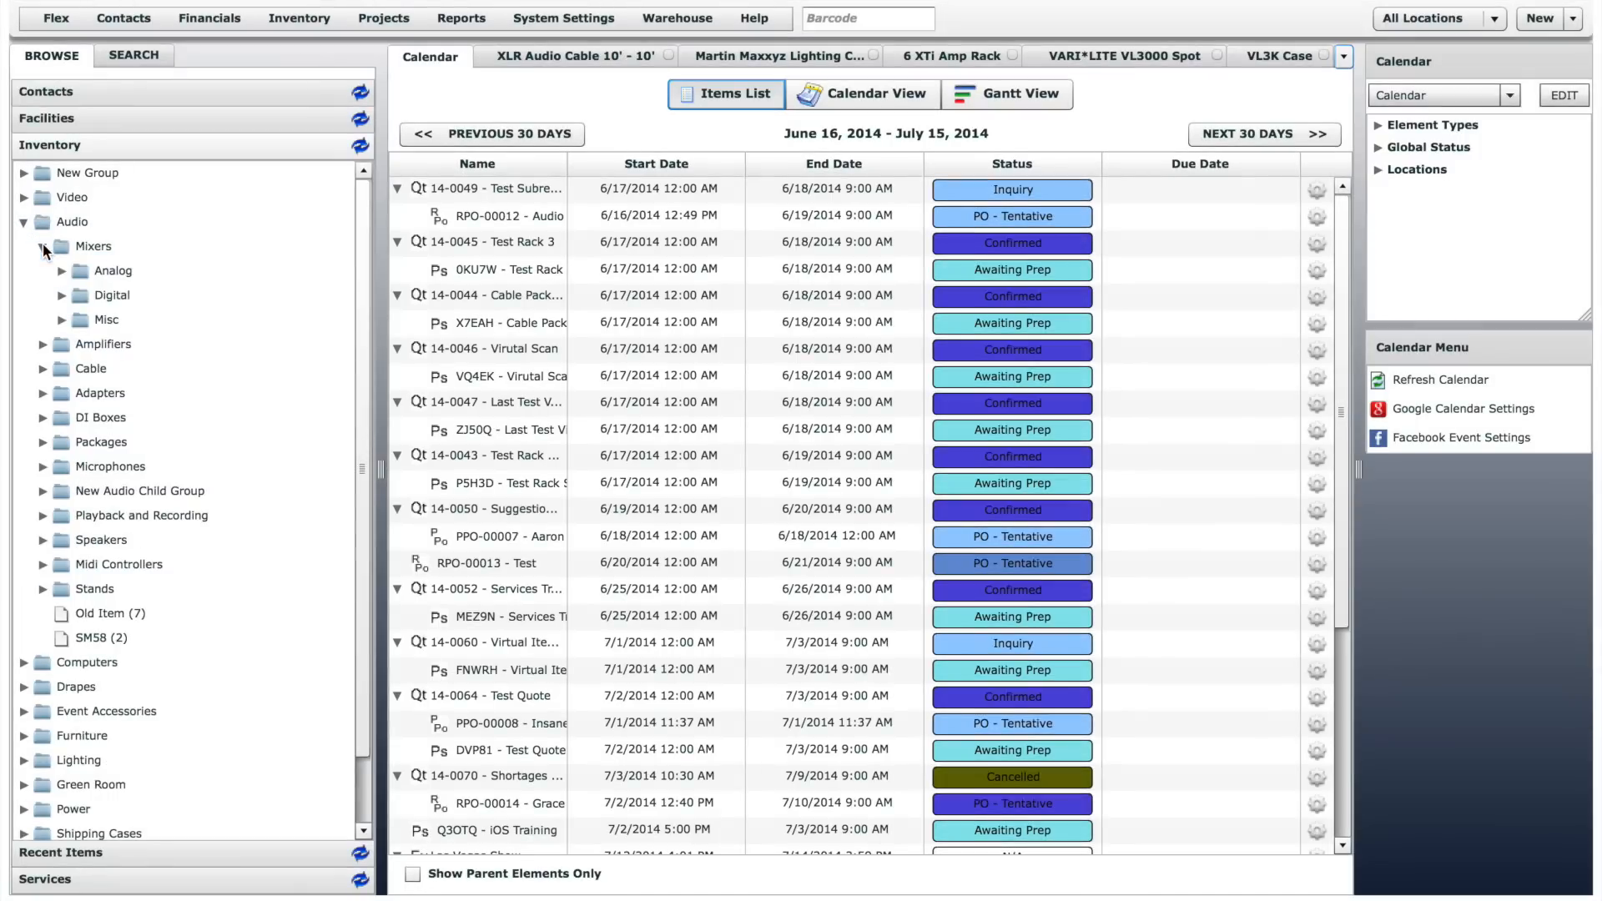
right_click(109, 267)
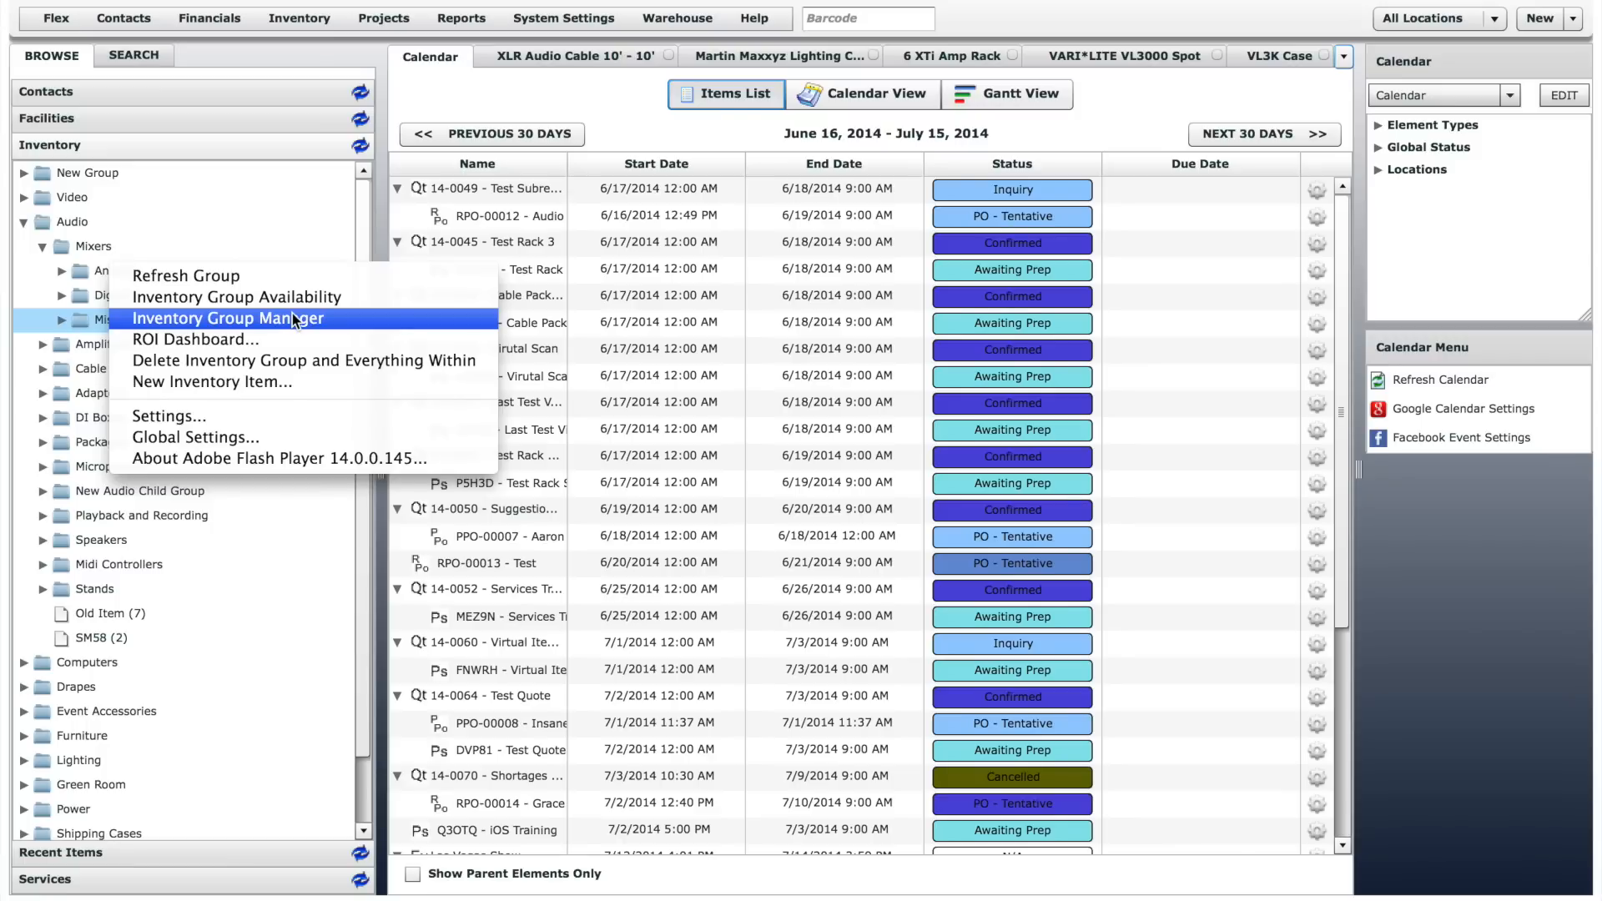
left_click(289, 382)
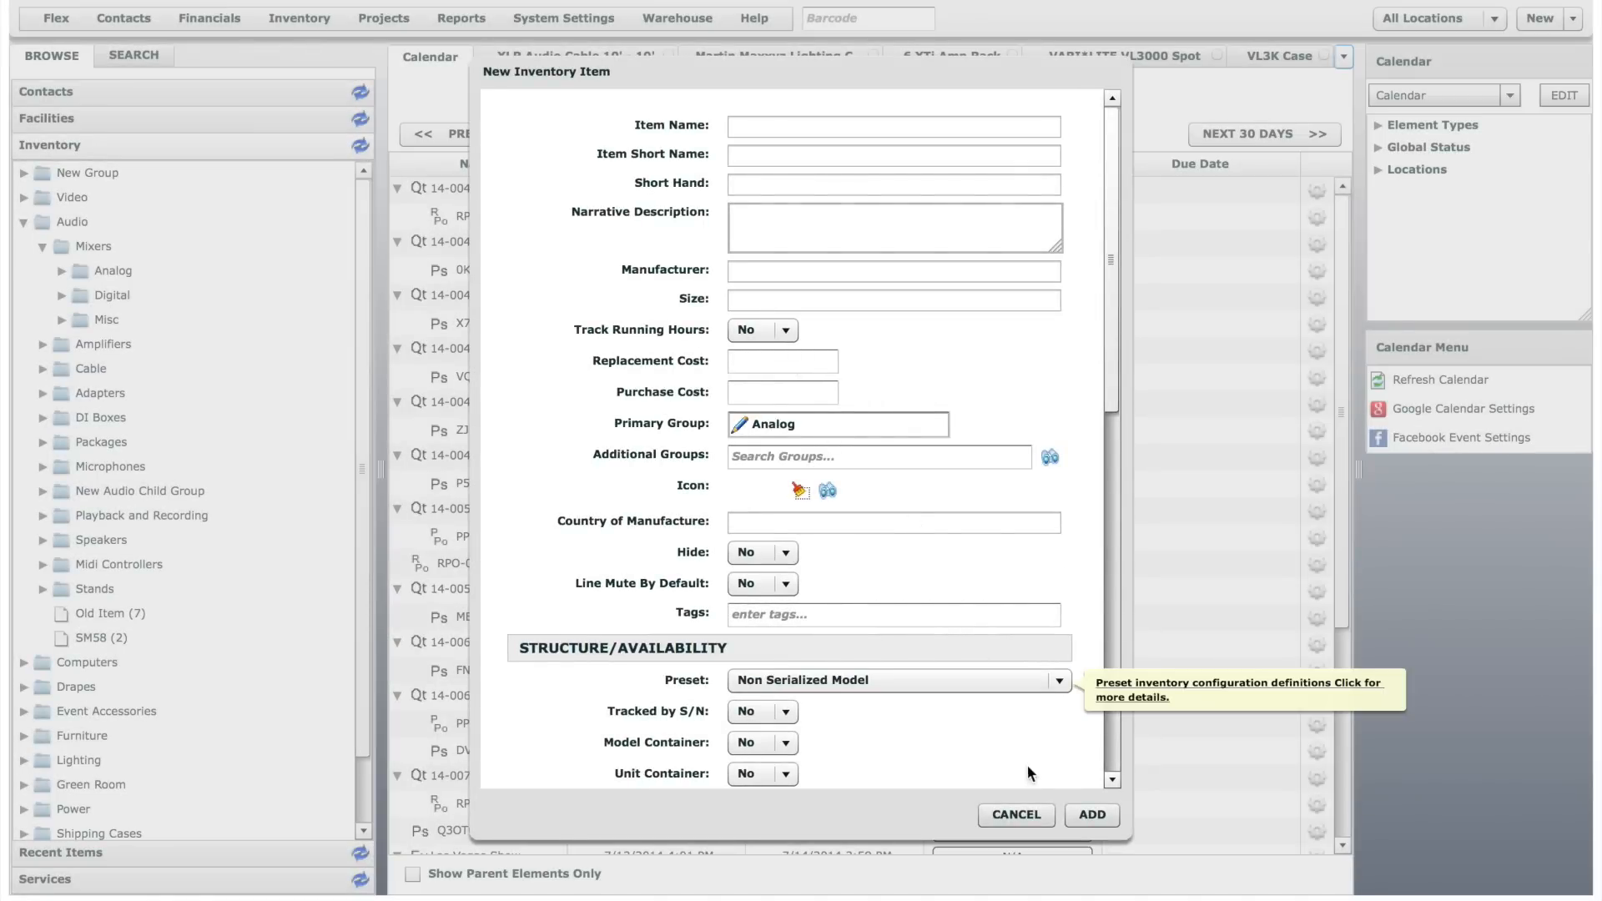
left_click(1040, 821)
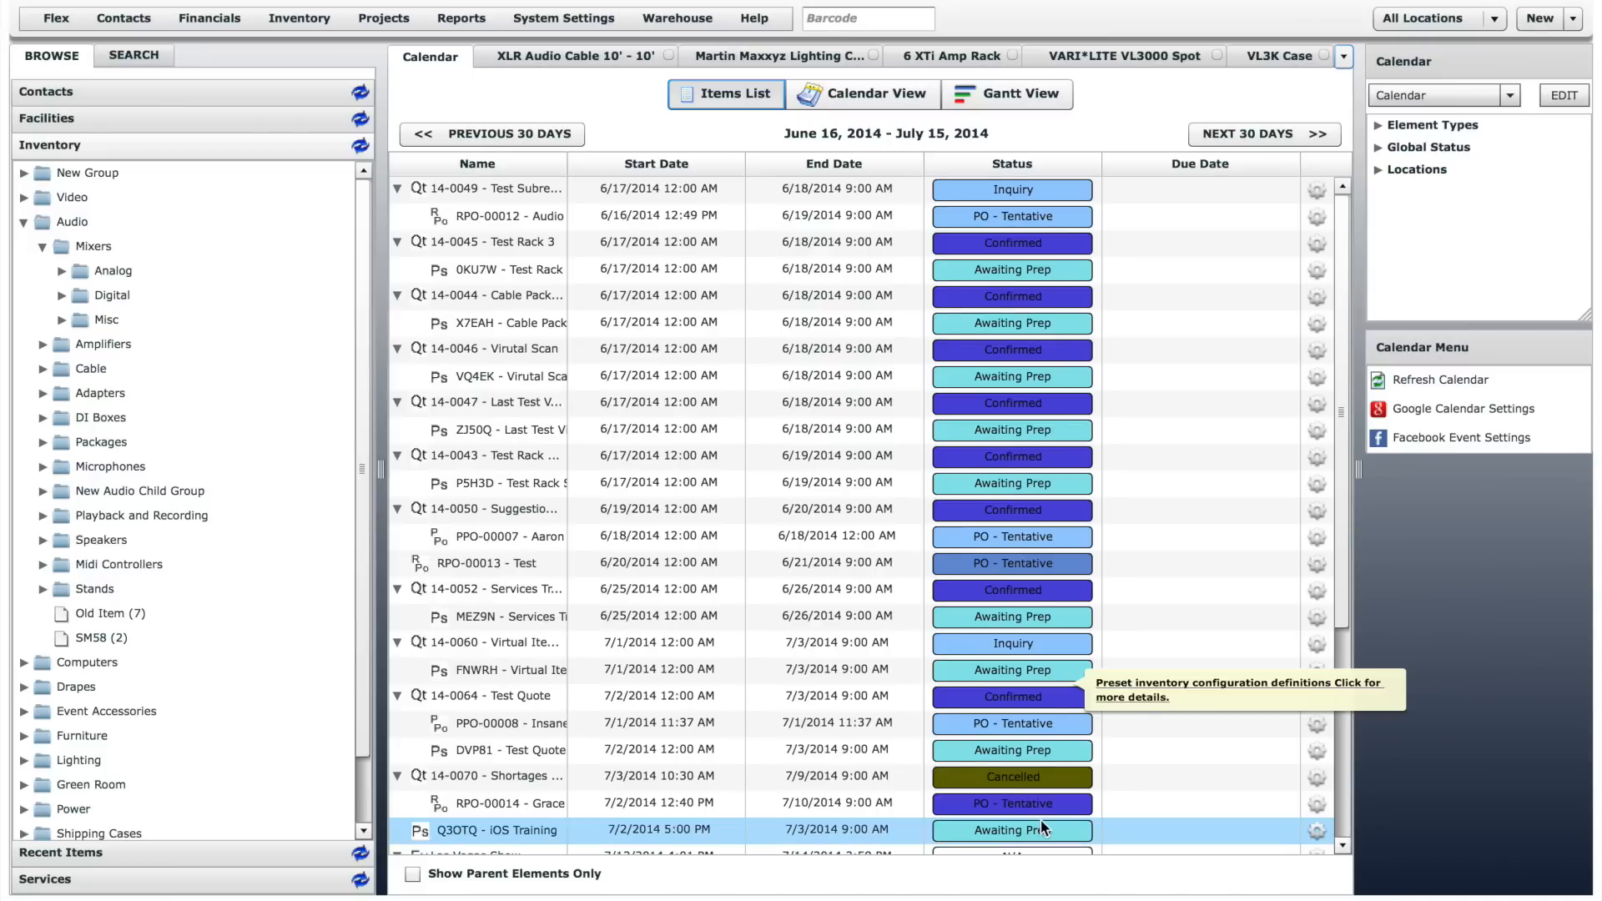
- Expand the Analog group, view the available actions for 12 Ch Mackie 1202VLZ4, and open the item's record
left_click(62, 272)
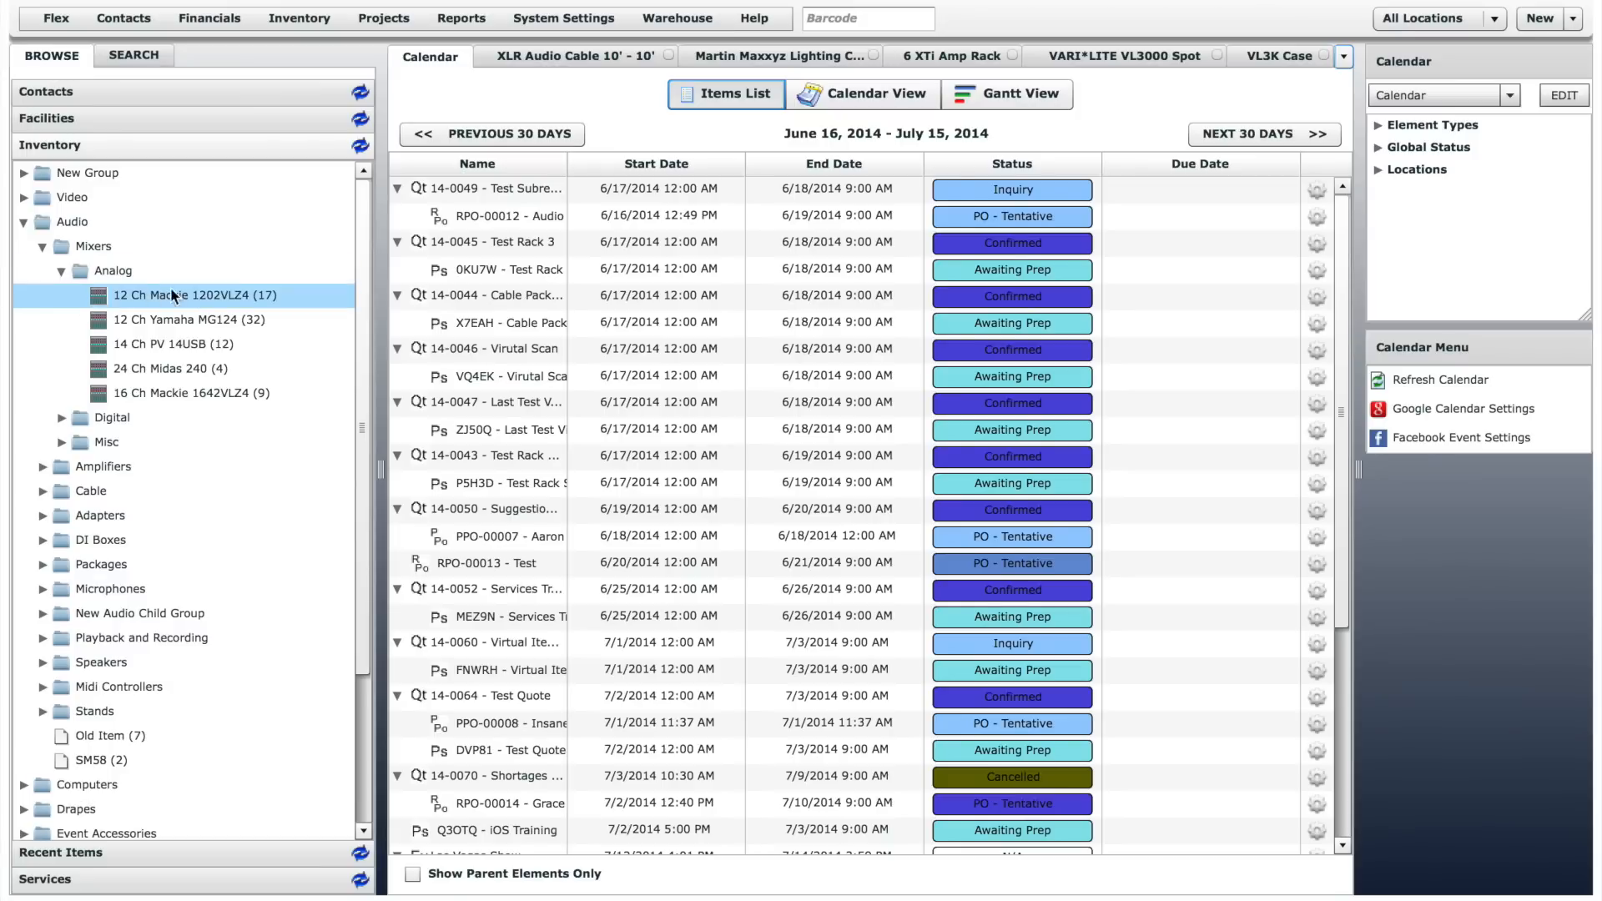
right_click(239, 301)
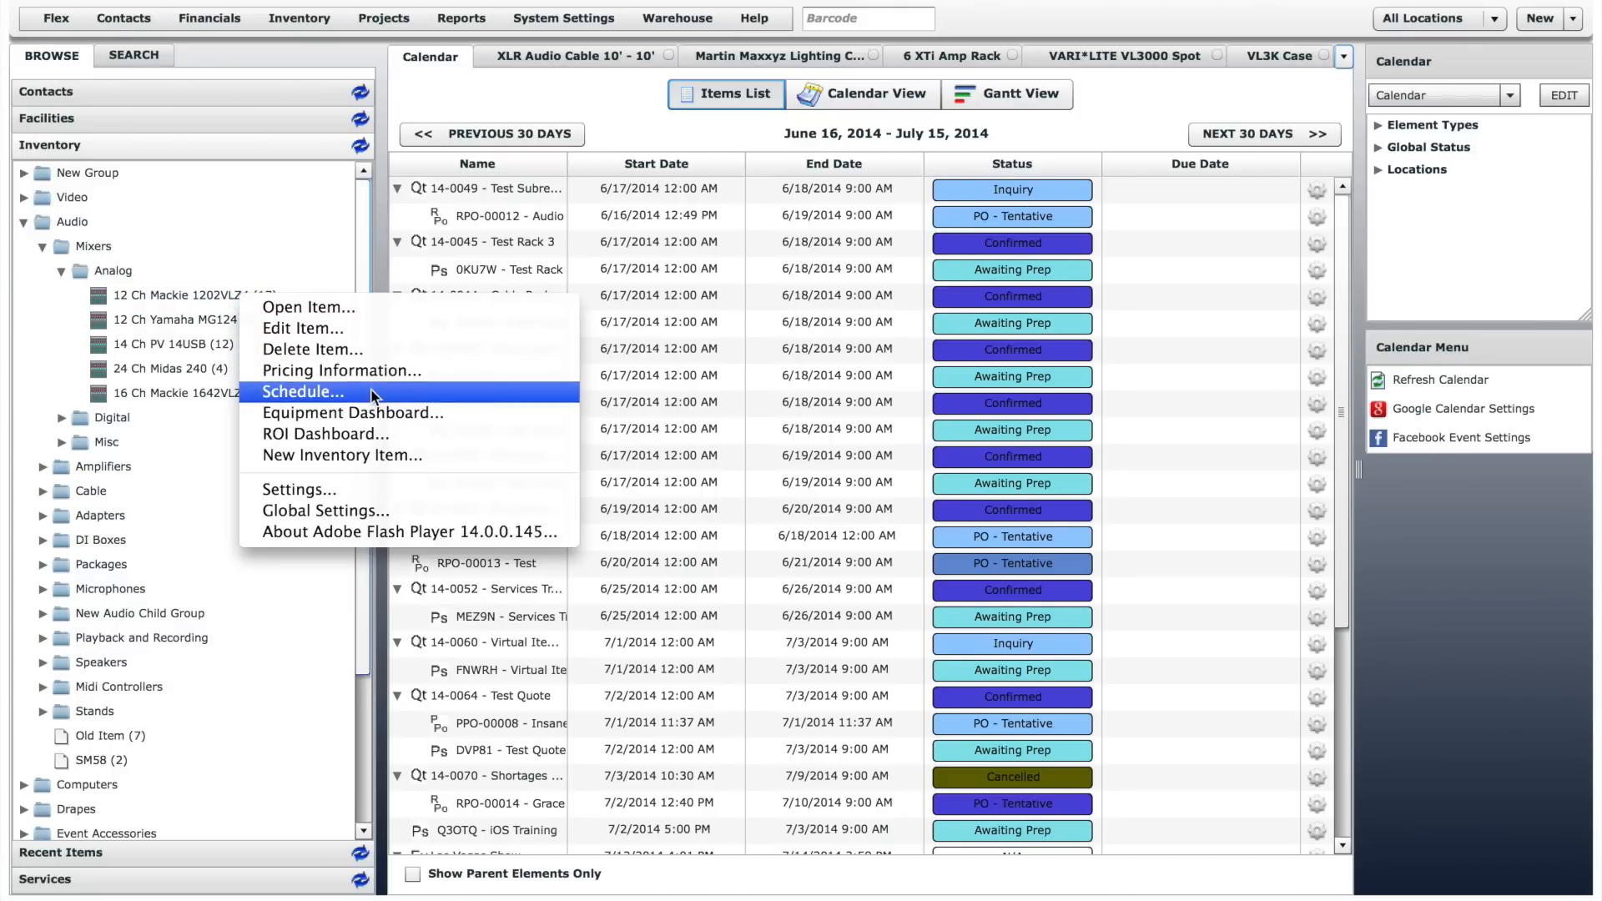
left_click(187, 293)
double_click(187, 293)
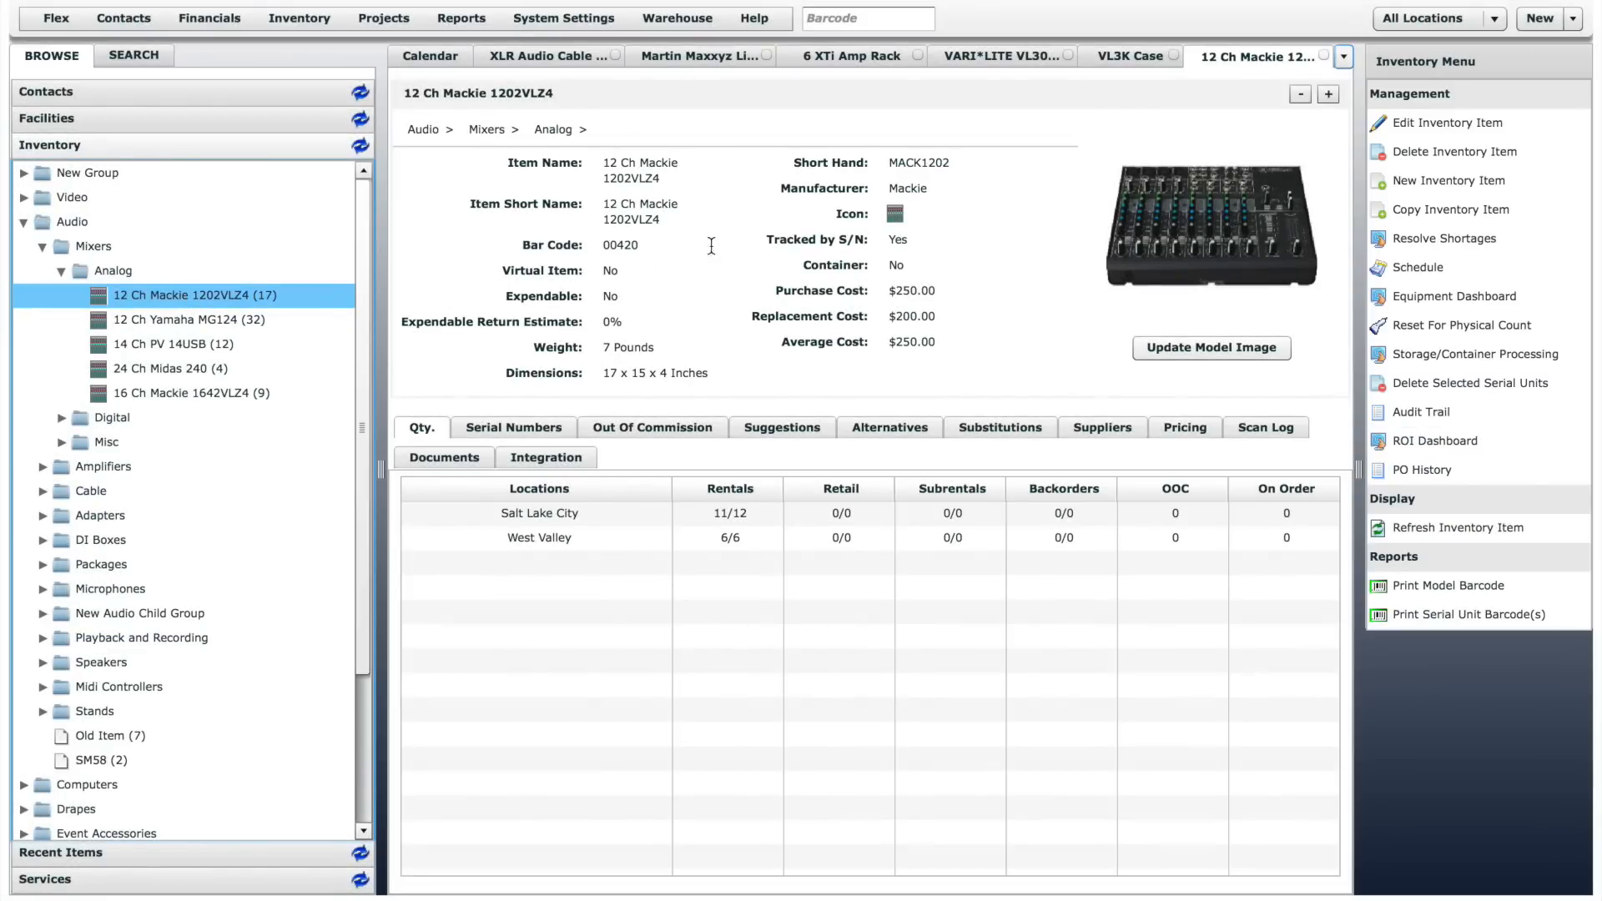
- Review the Structure/Availability preset options in the edit form of 12 Ch Mackie 1202VLZ4 without saving, and view the item's serial numbers
left_click(1421, 129)
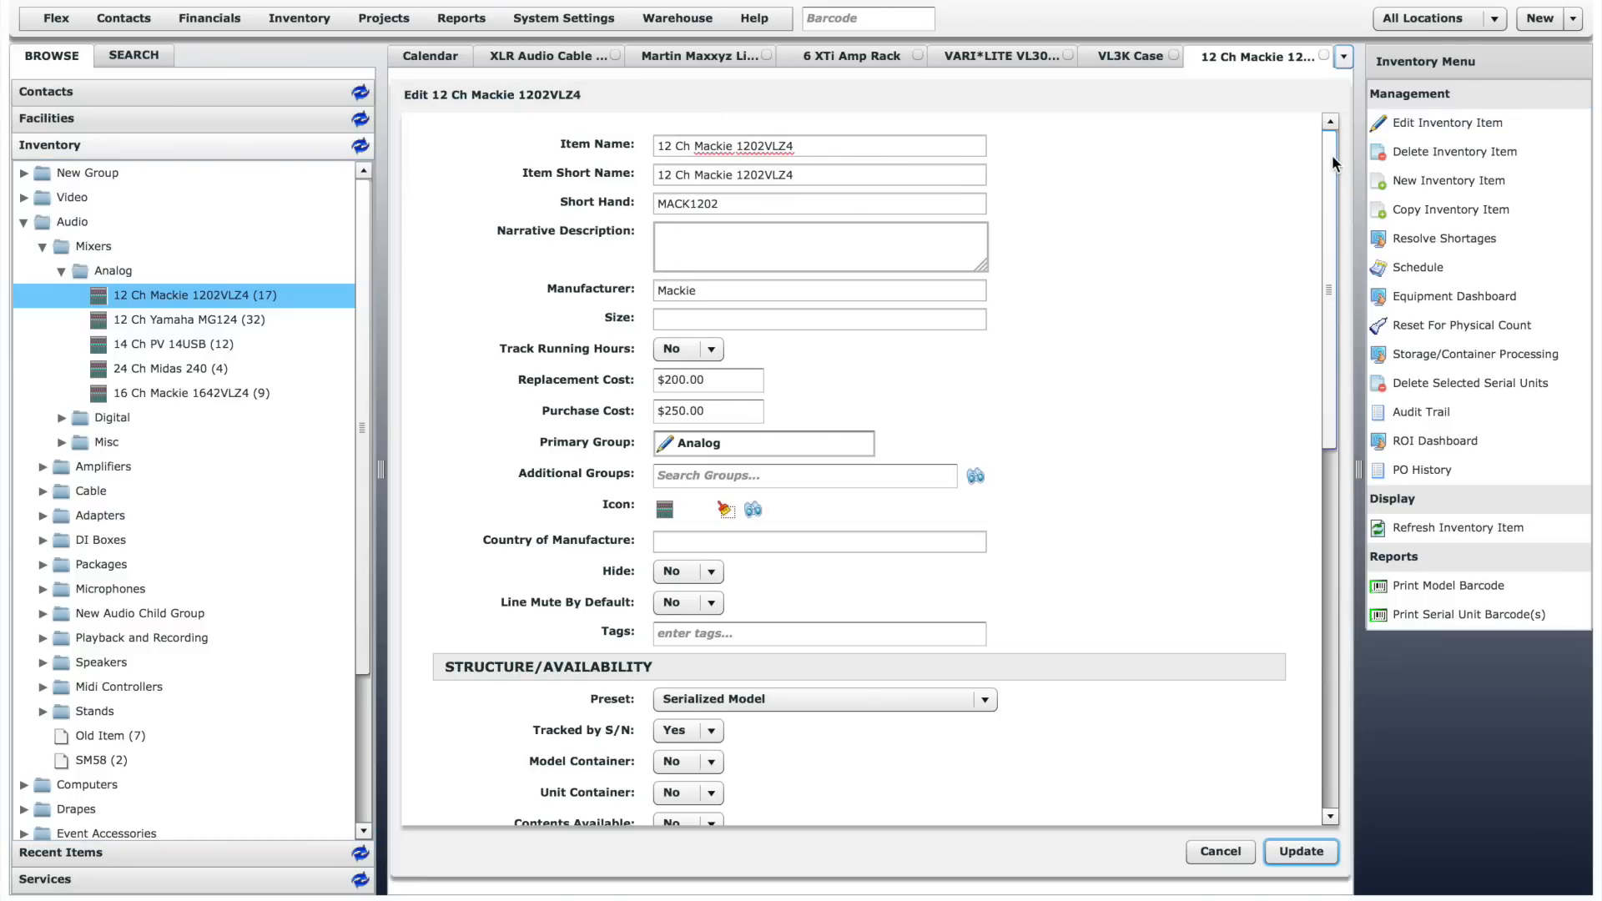
left_click_drag(1332, 154, 1331, 315)
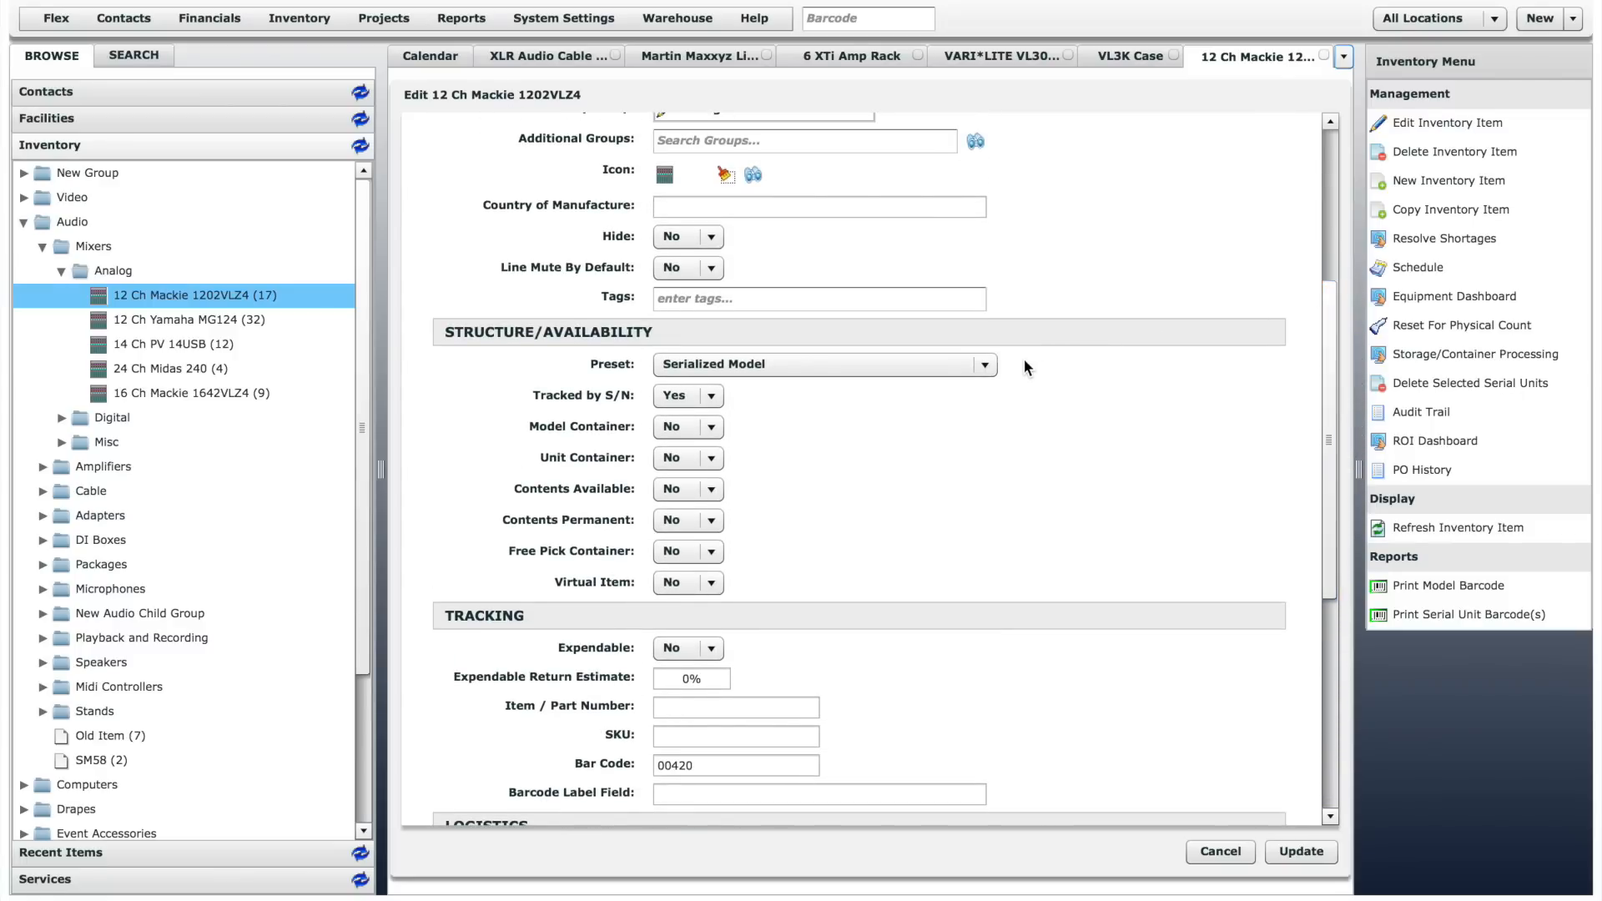
left_click(990, 365)
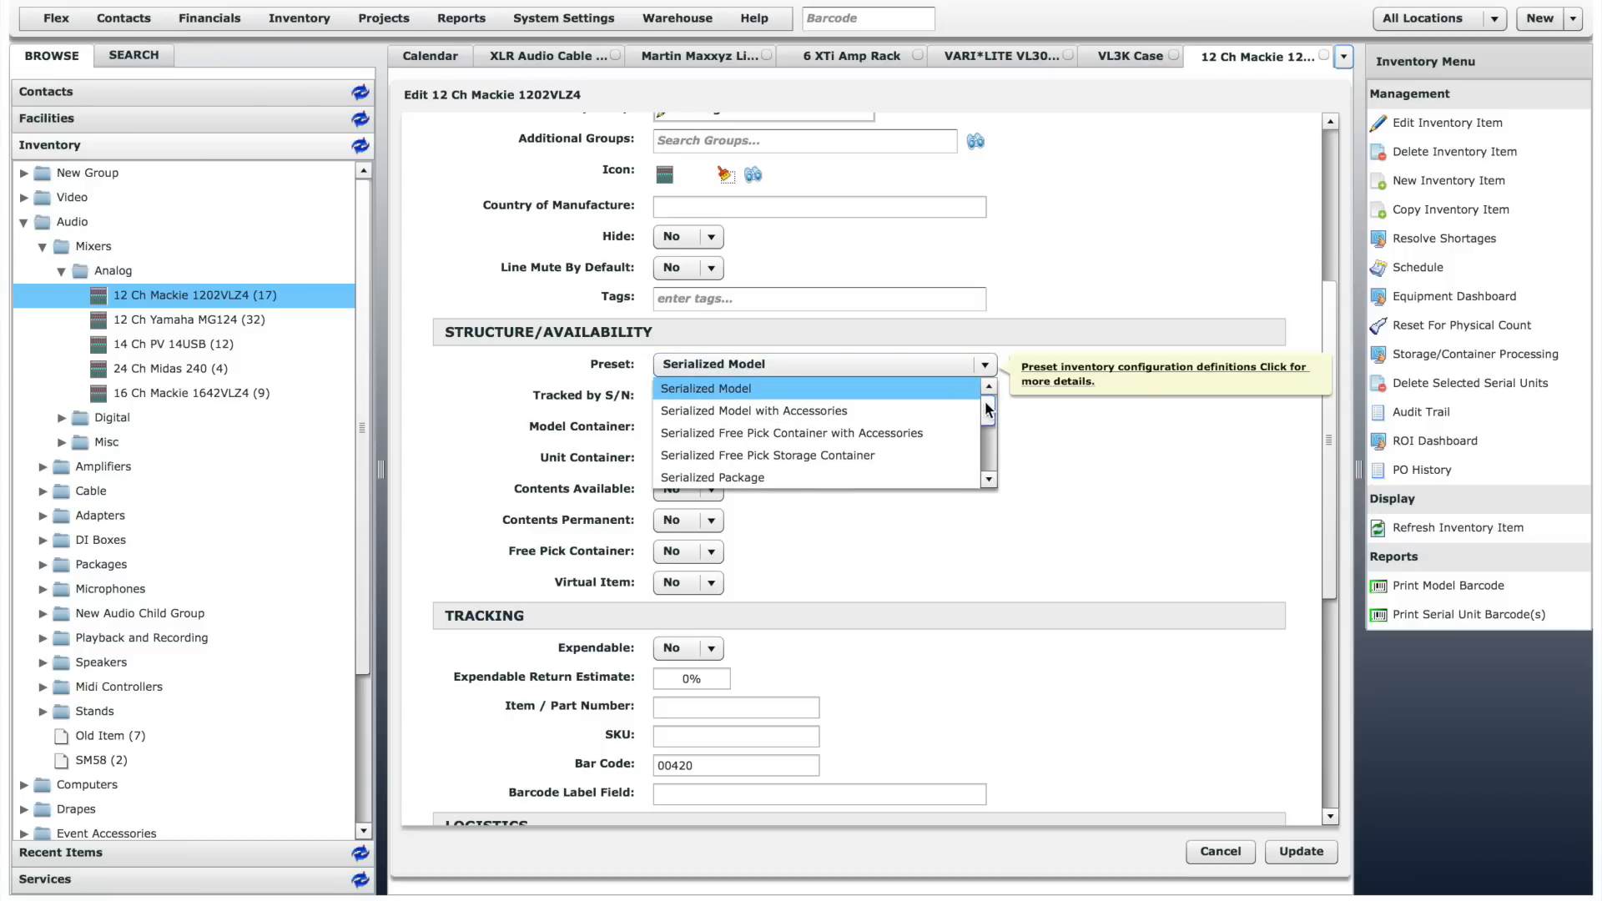
mouse_move(988, 409)
left_mouse_down()
mouse_move(988, 459)
mouse_move(995, 405)
left_mouse_up()
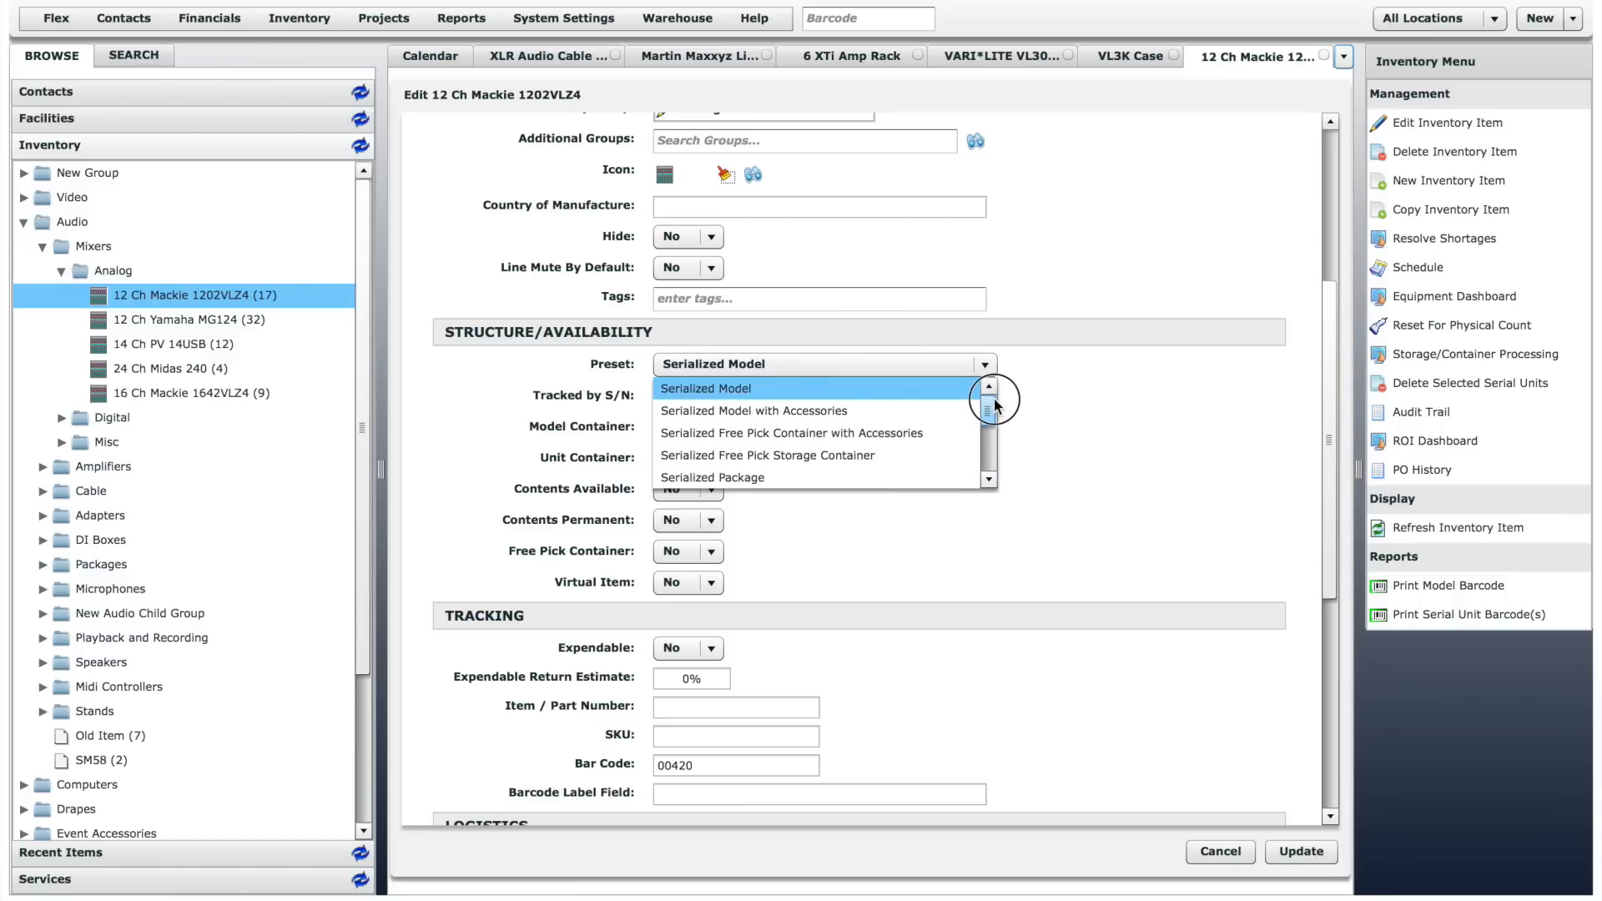
left_click(1039, 389)
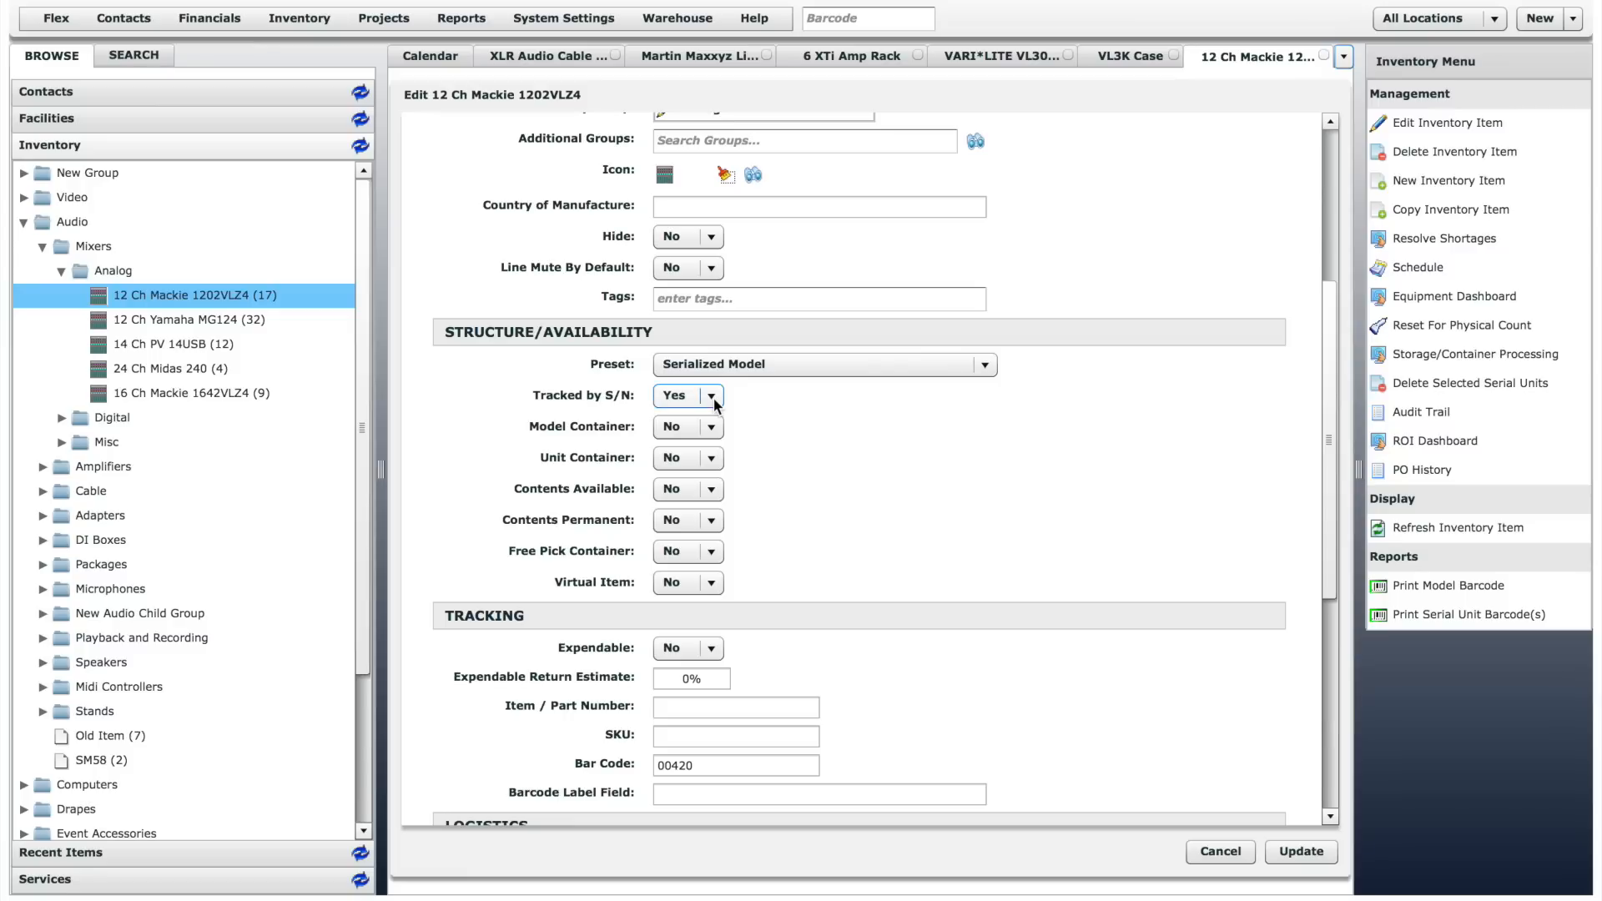
left_click(1221, 847)
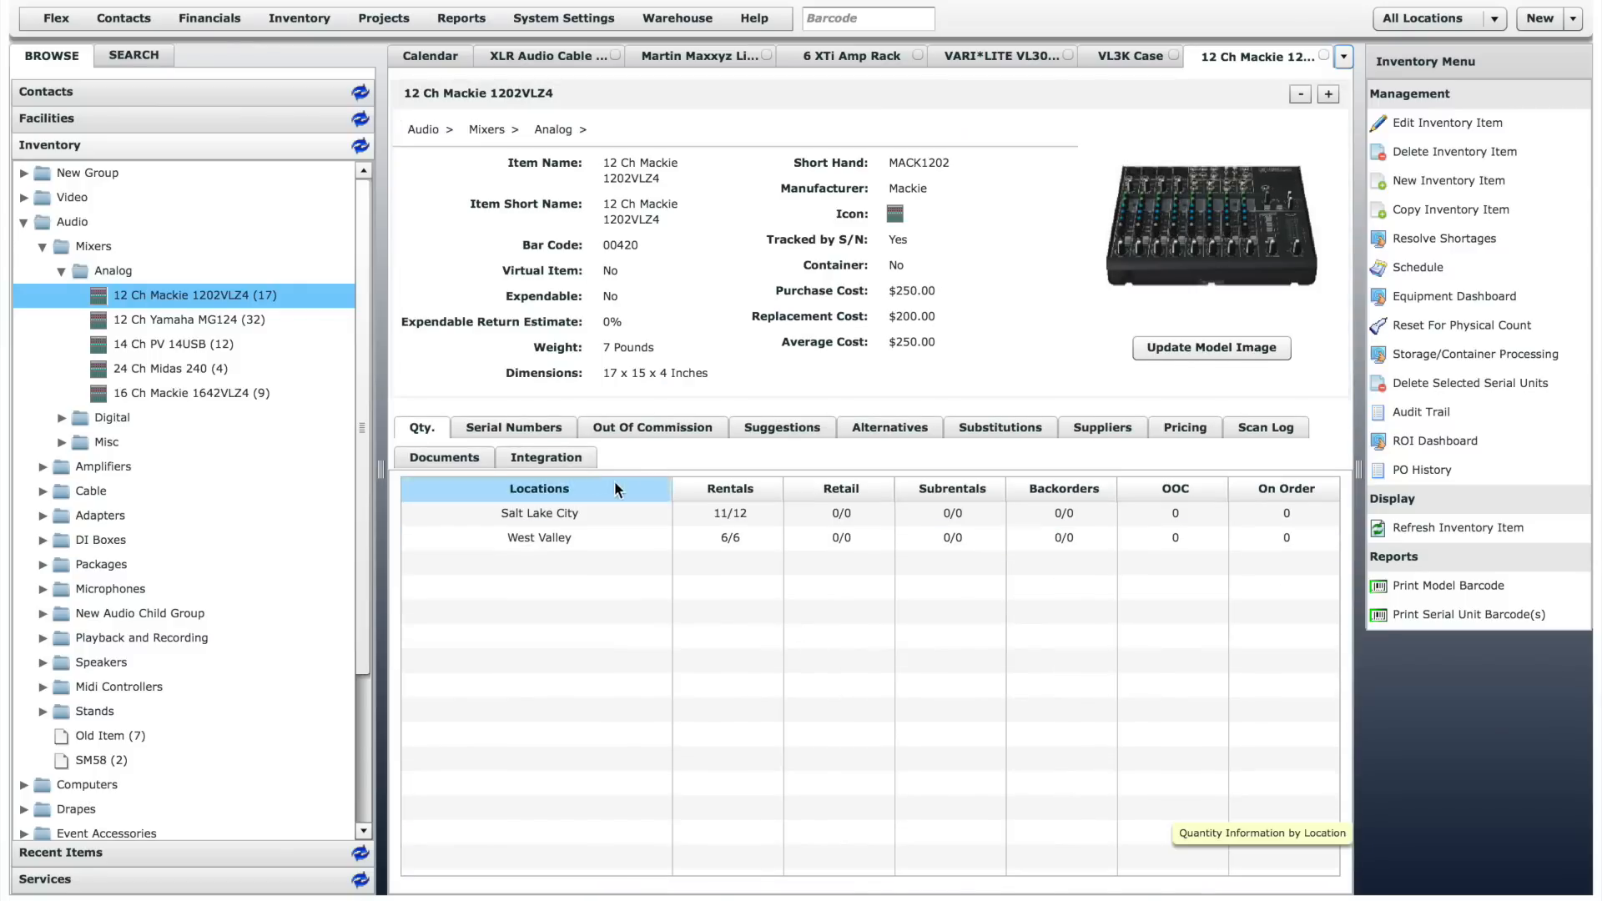
left_click(532, 429)
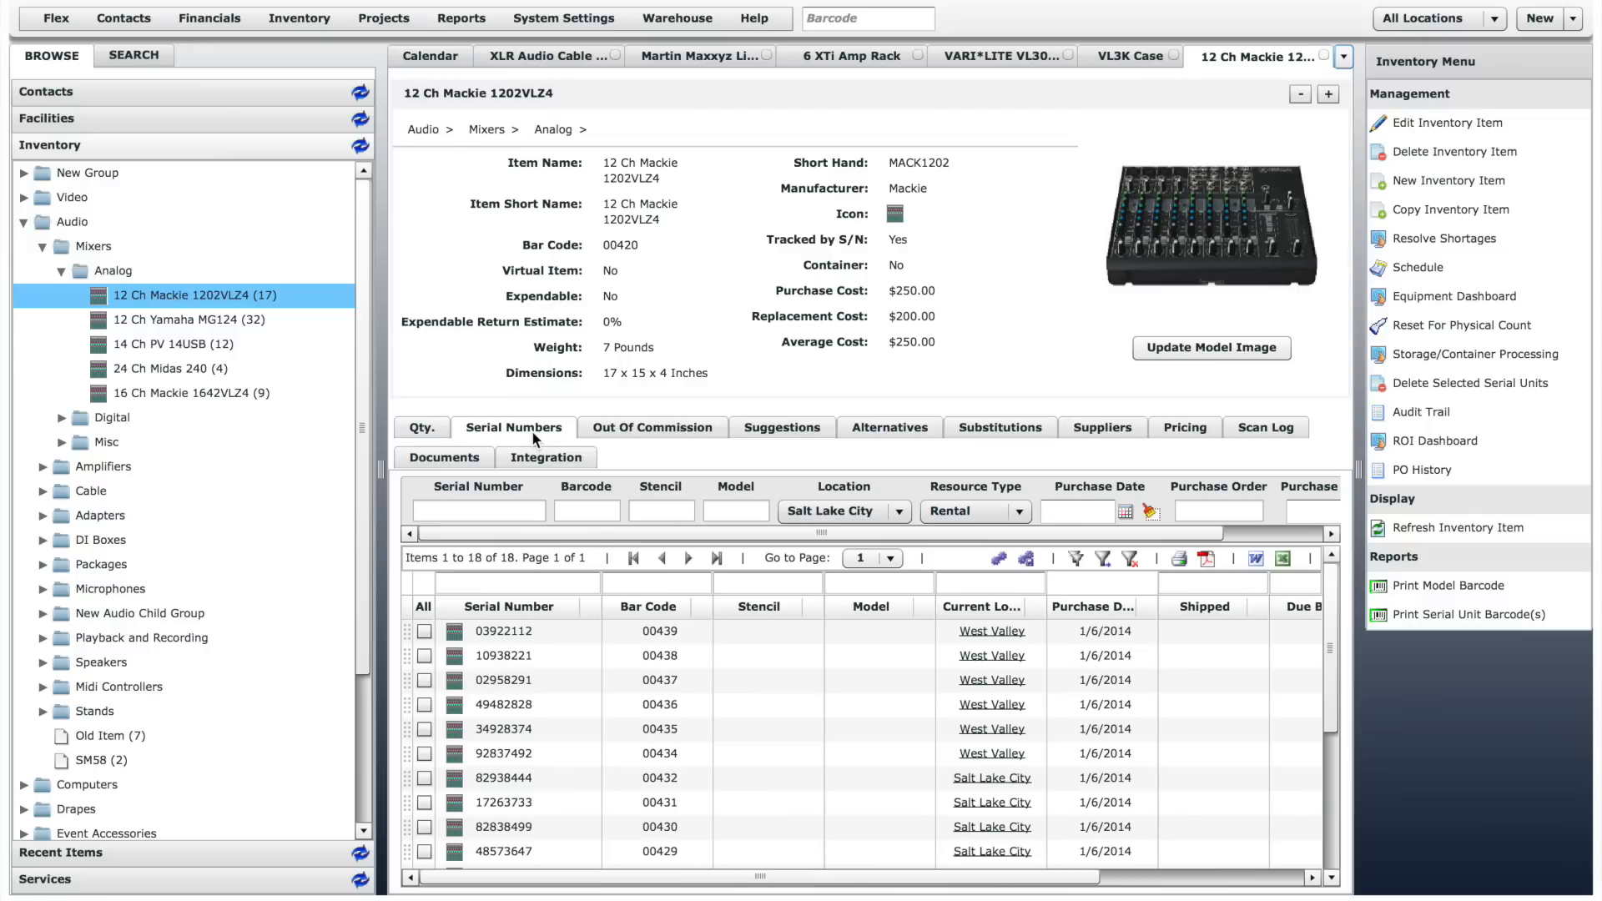
- View the edit form of XLR Audio Cable 10' without saving, and check its editable quantities by location, leaving the values as they are
left_click(557, 55)
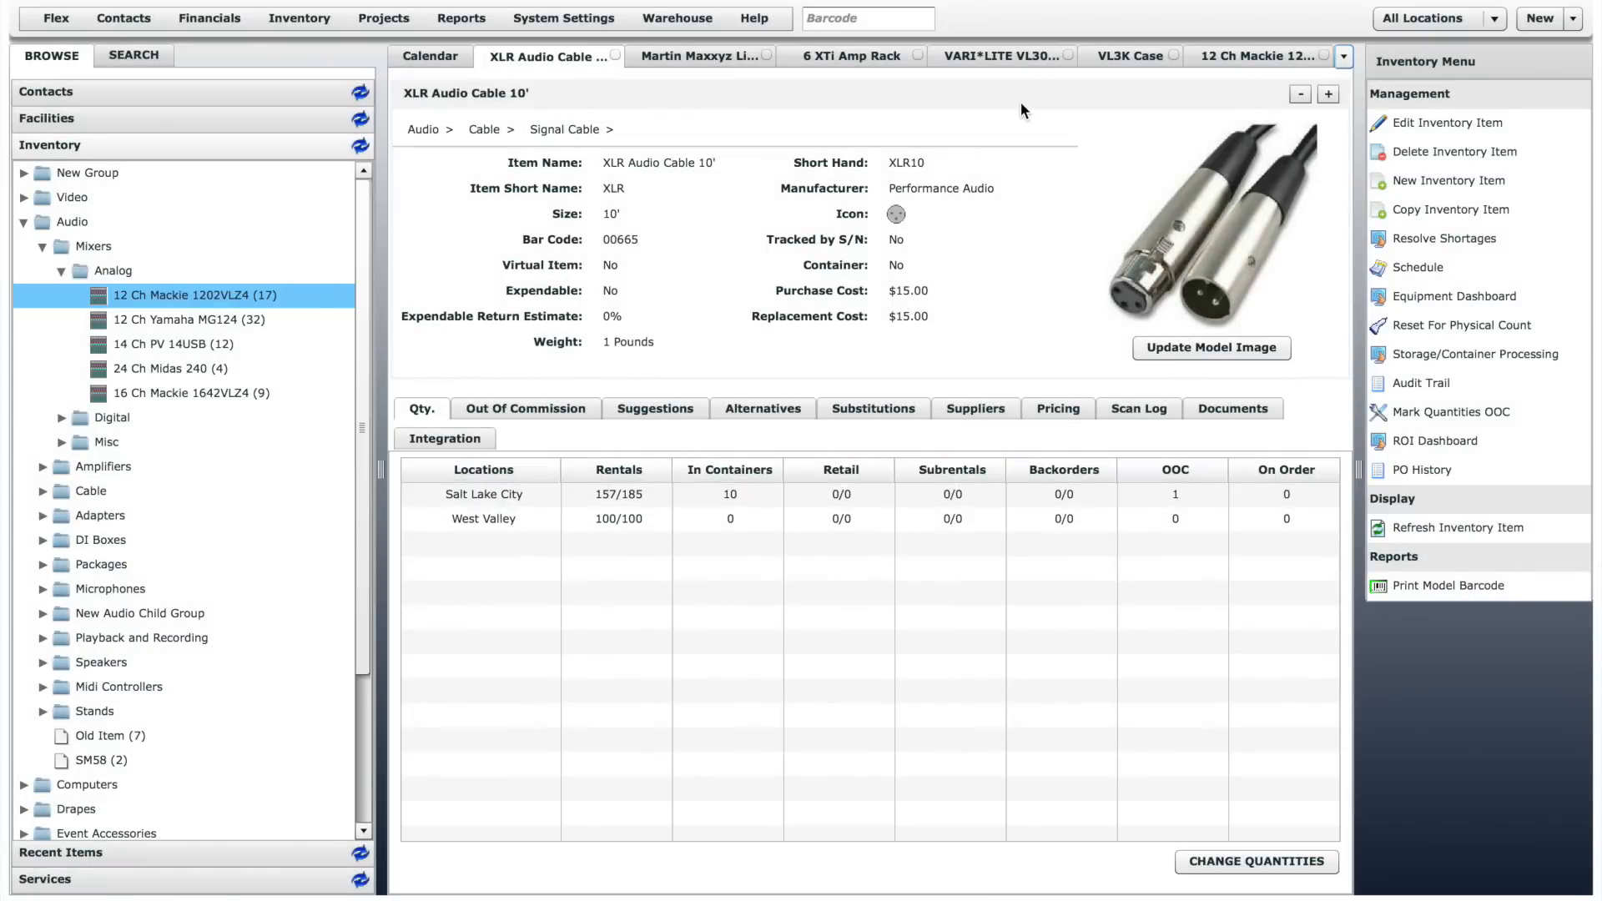
left_click(1450, 125)
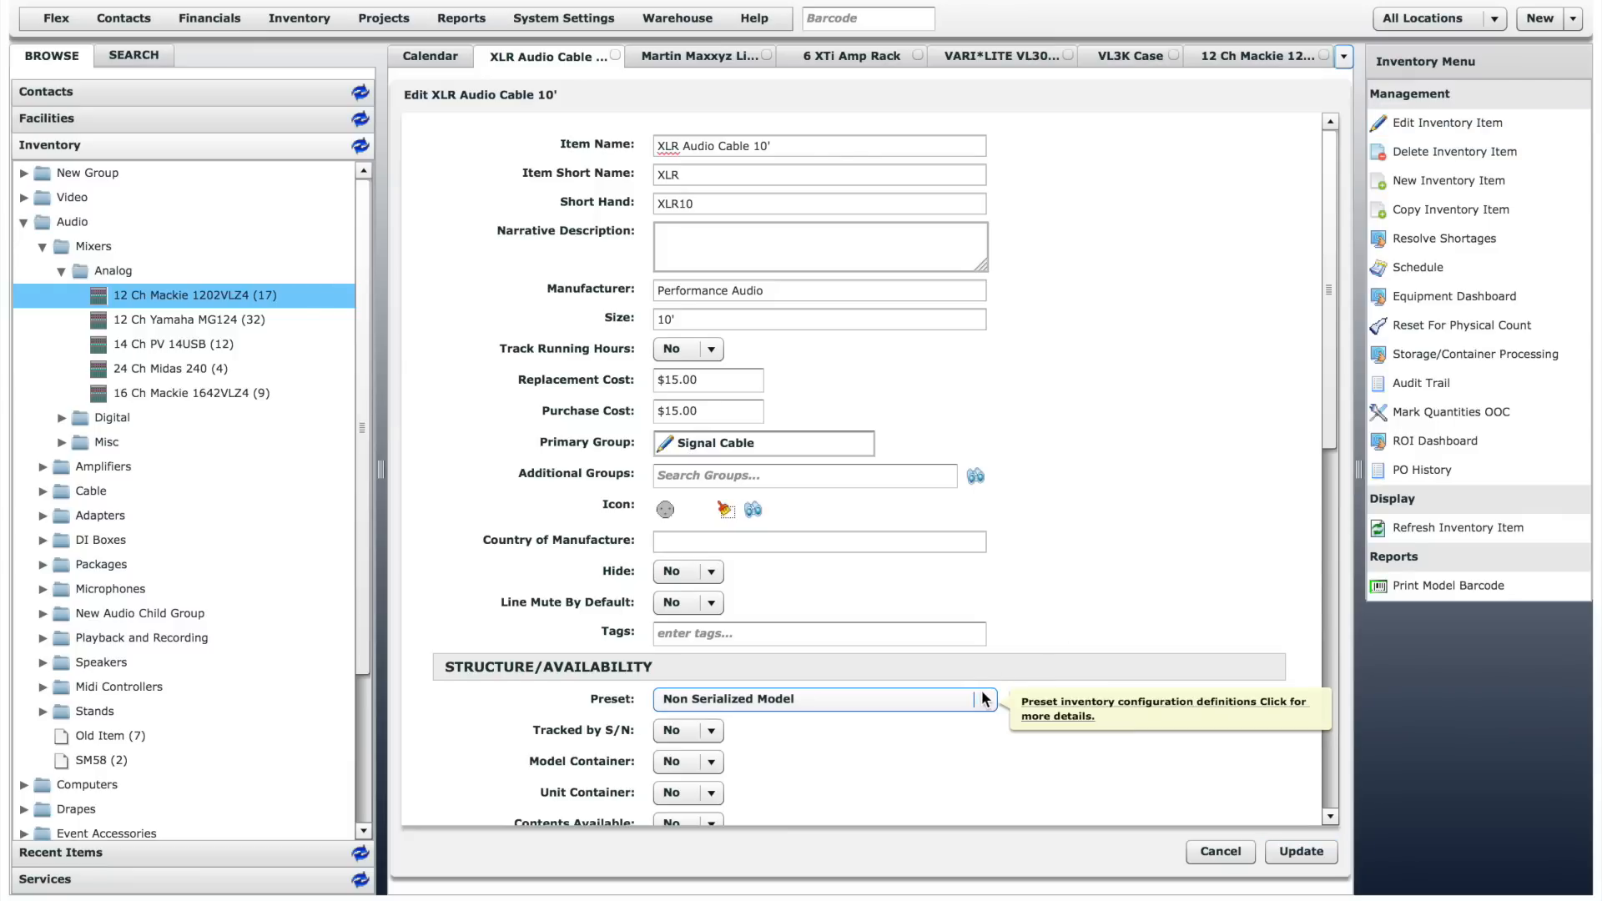
left_click(1210, 850)
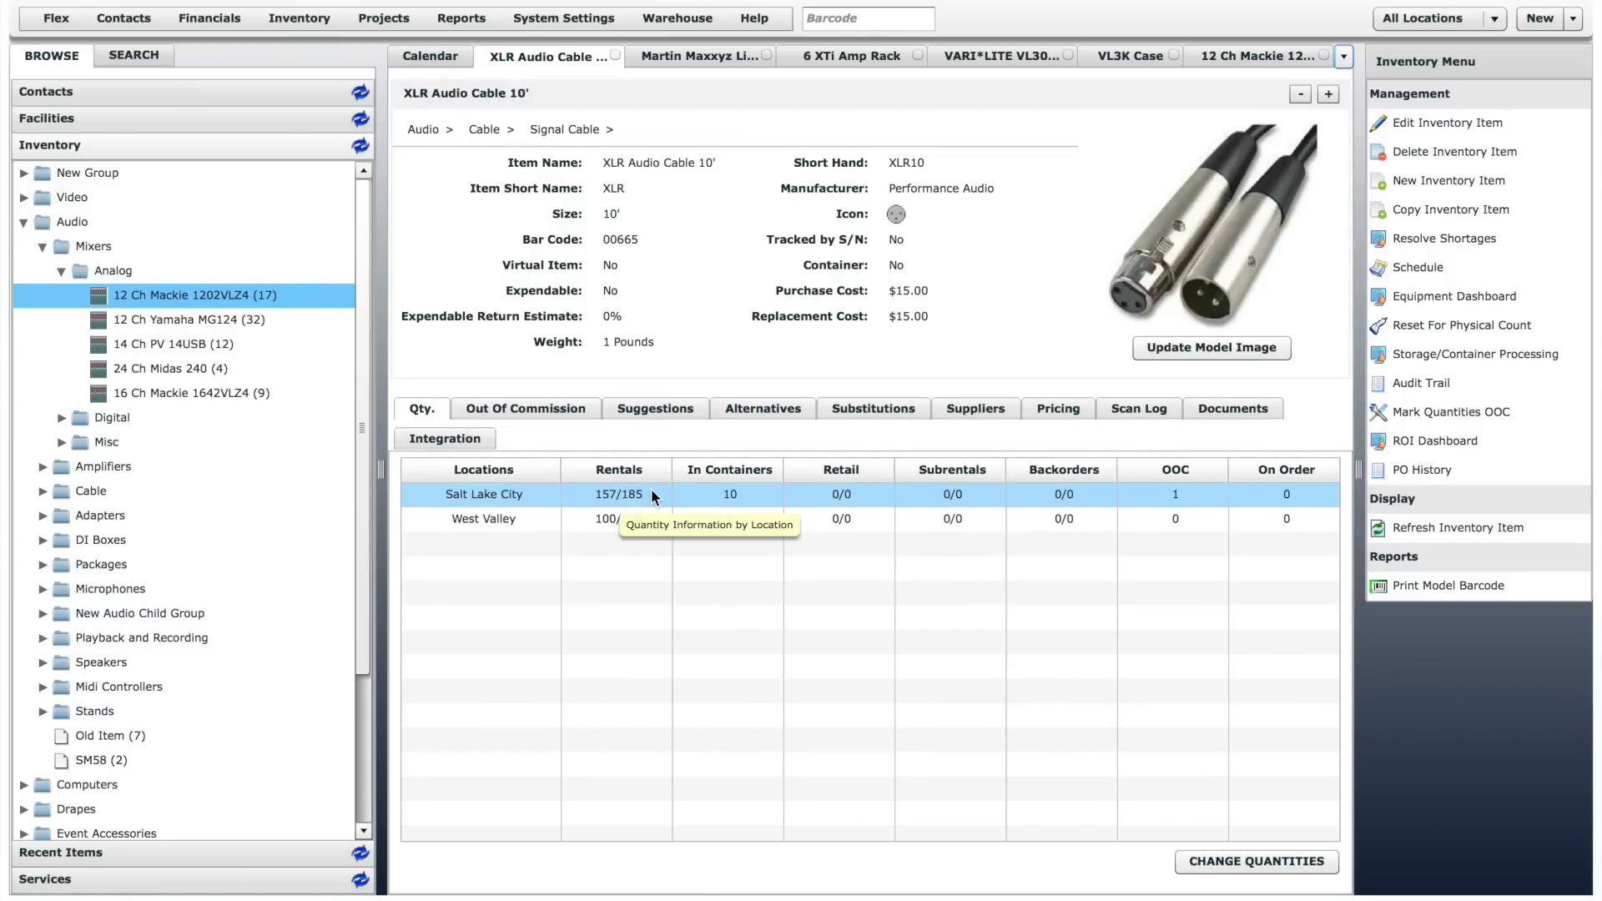
left_click(1259, 861)
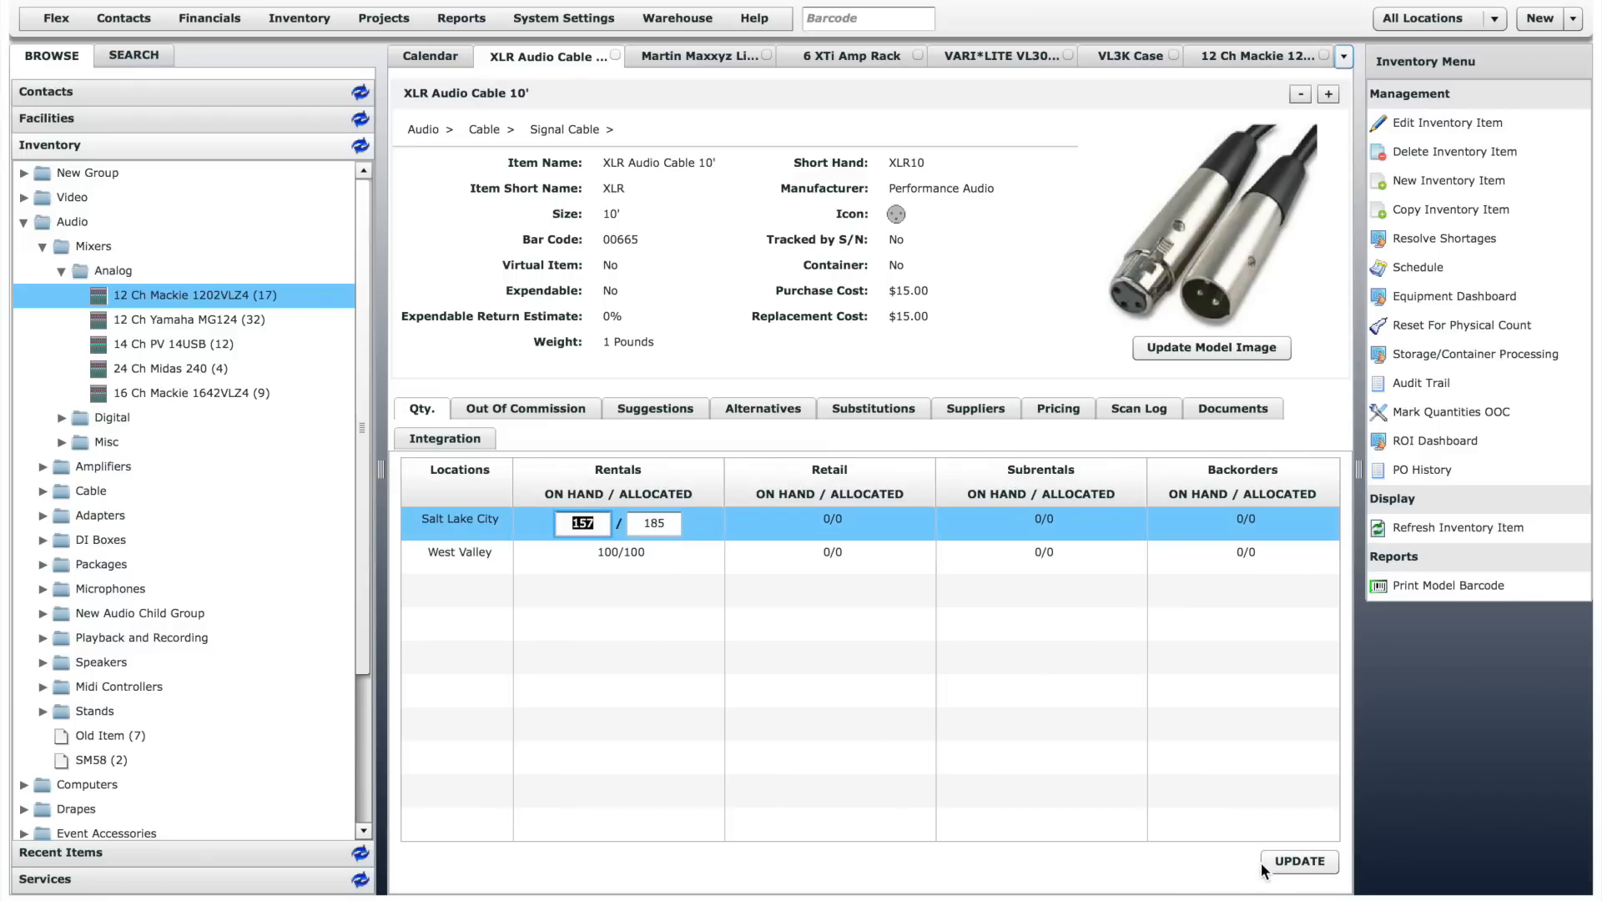
left_click(1282, 864)
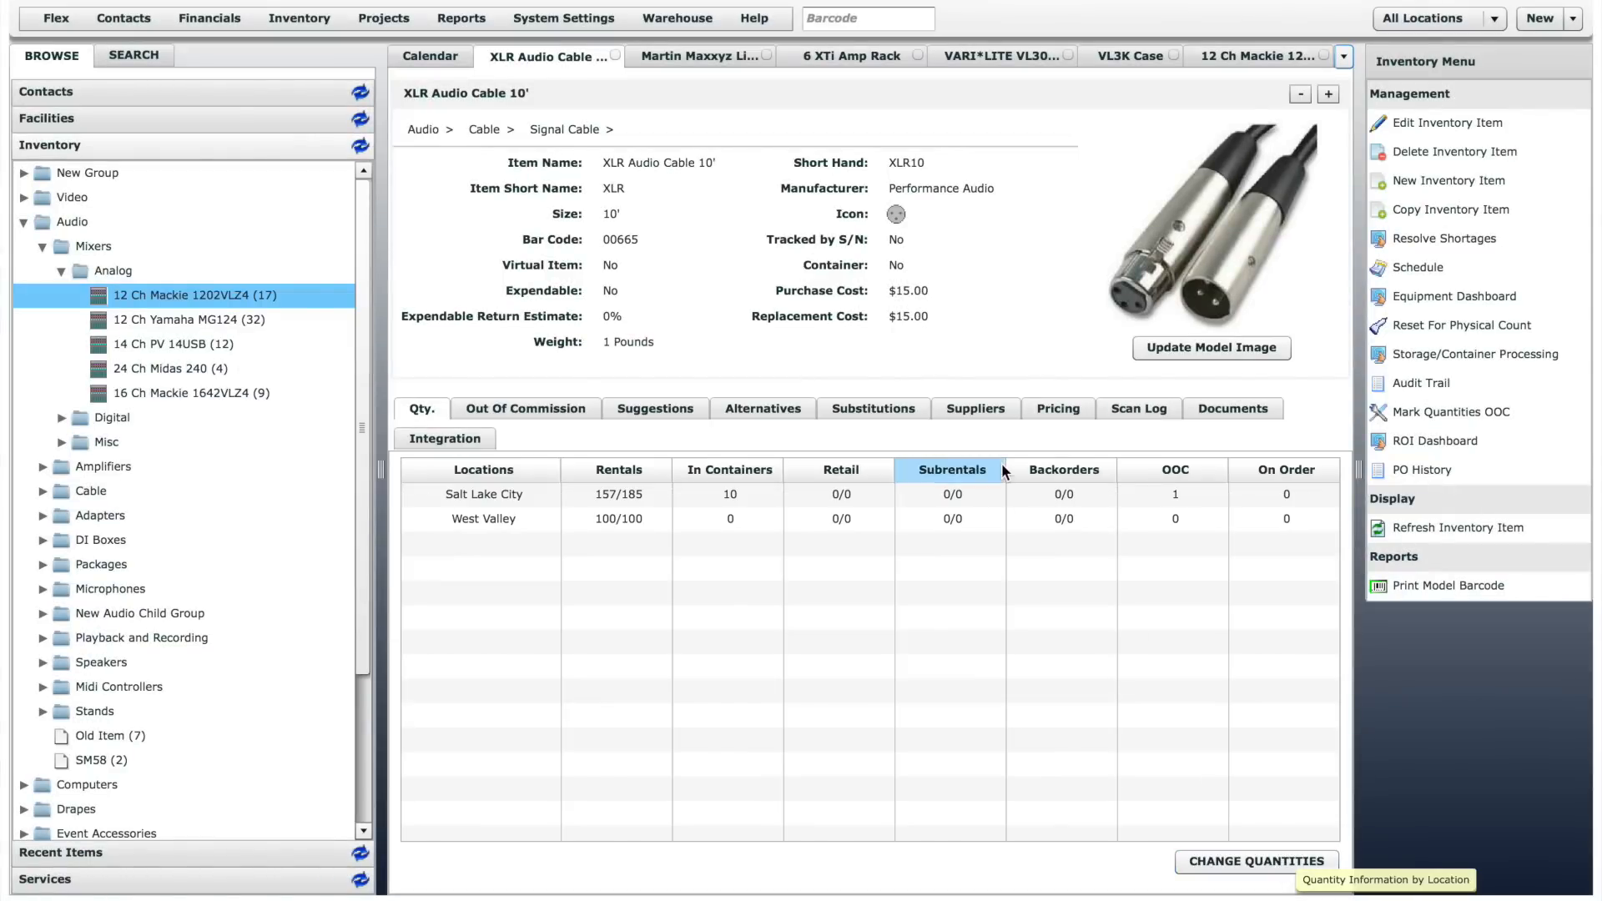
- Review the Structure/Availability settings of the Martin Maxxyz Lighting Console without saving, and view the item's contents
left_click(703, 56)
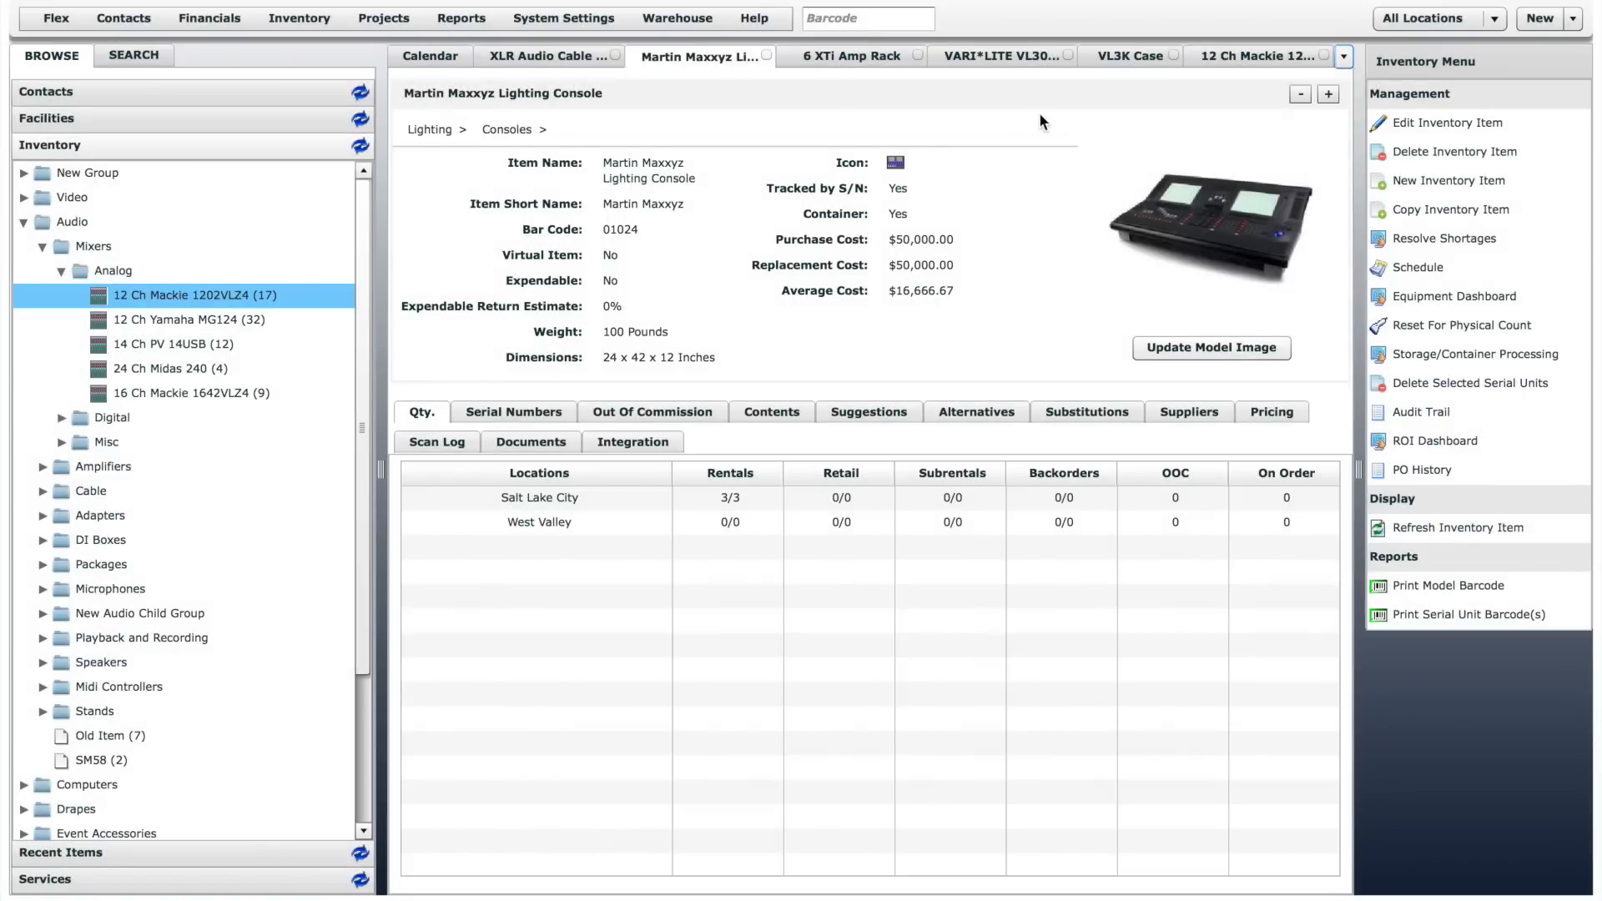
left_click(1406, 122)
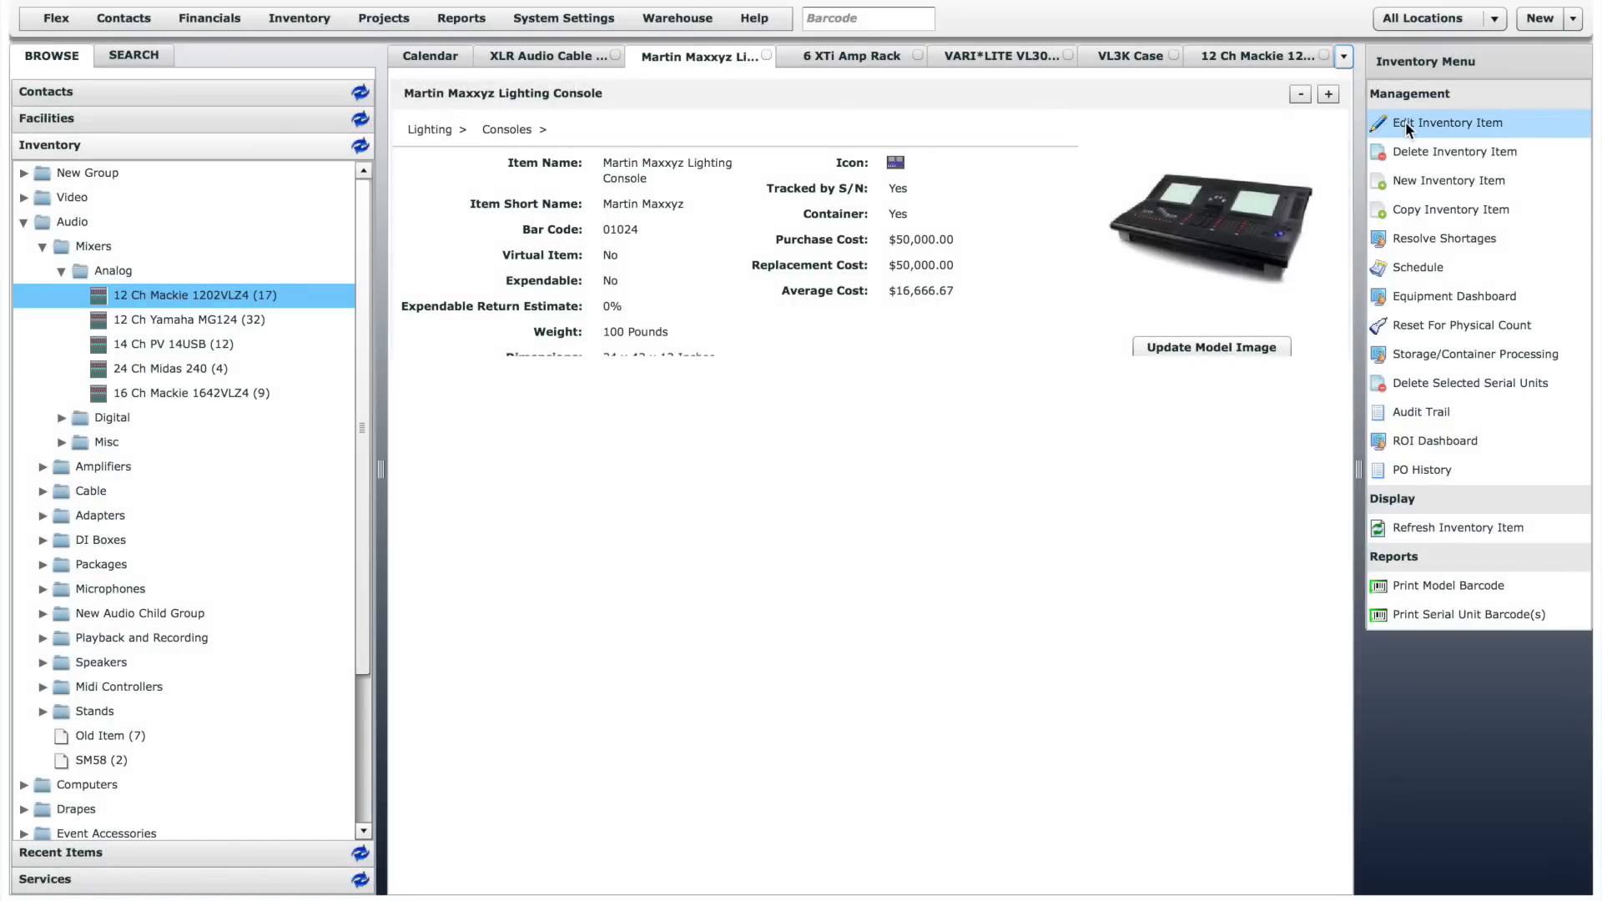
left_click_drag(1332, 229, 1338, 378)
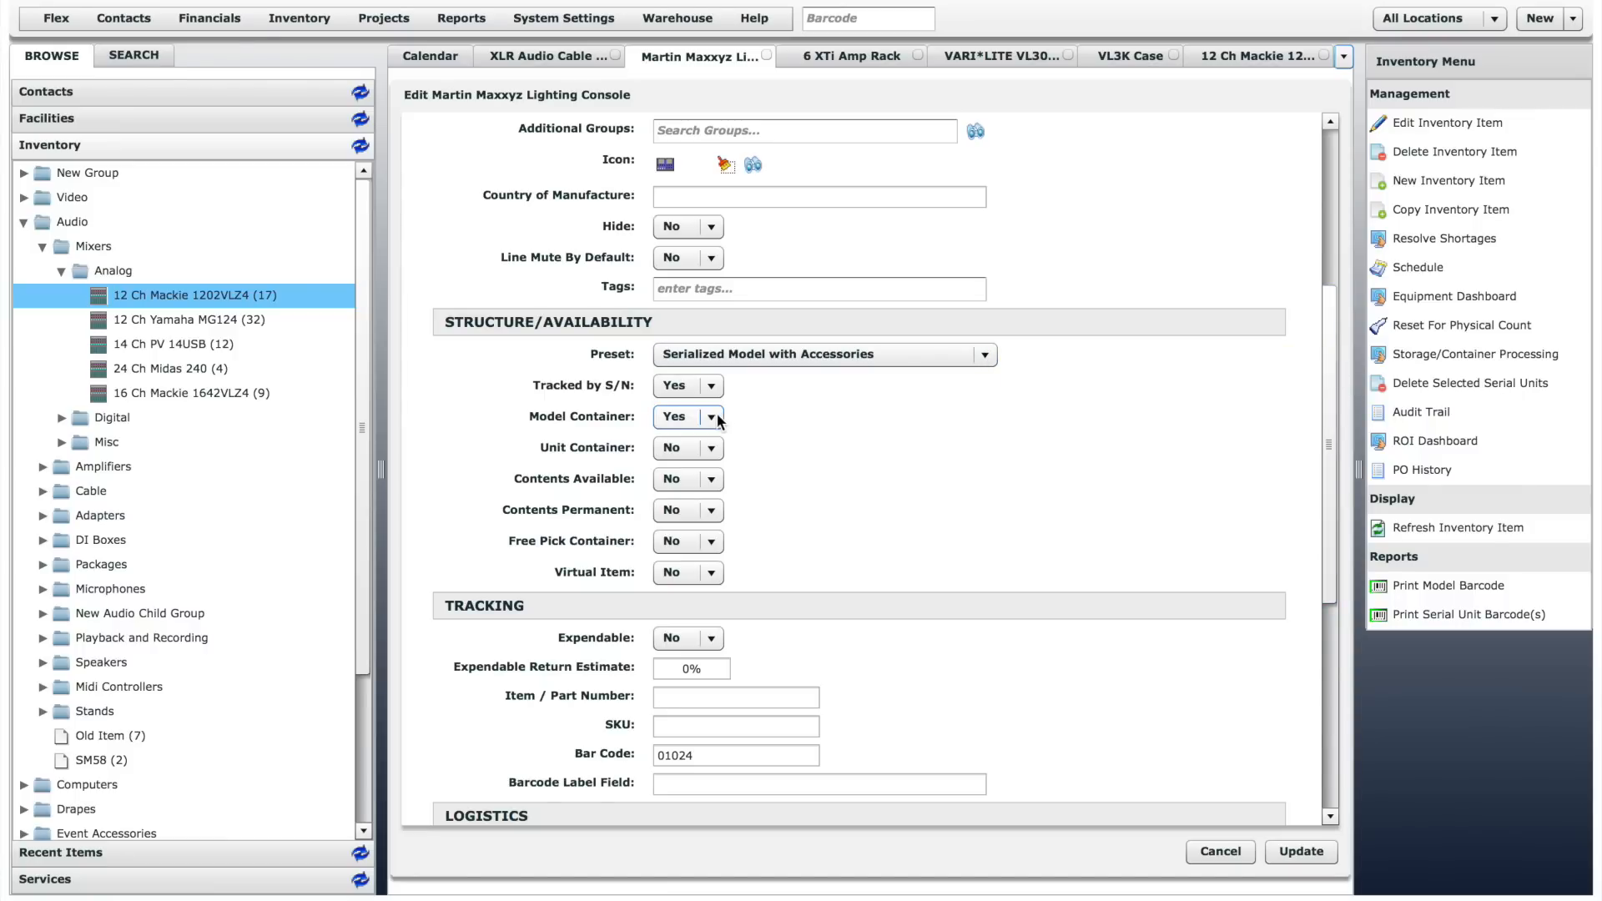
left_click(1221, 852)
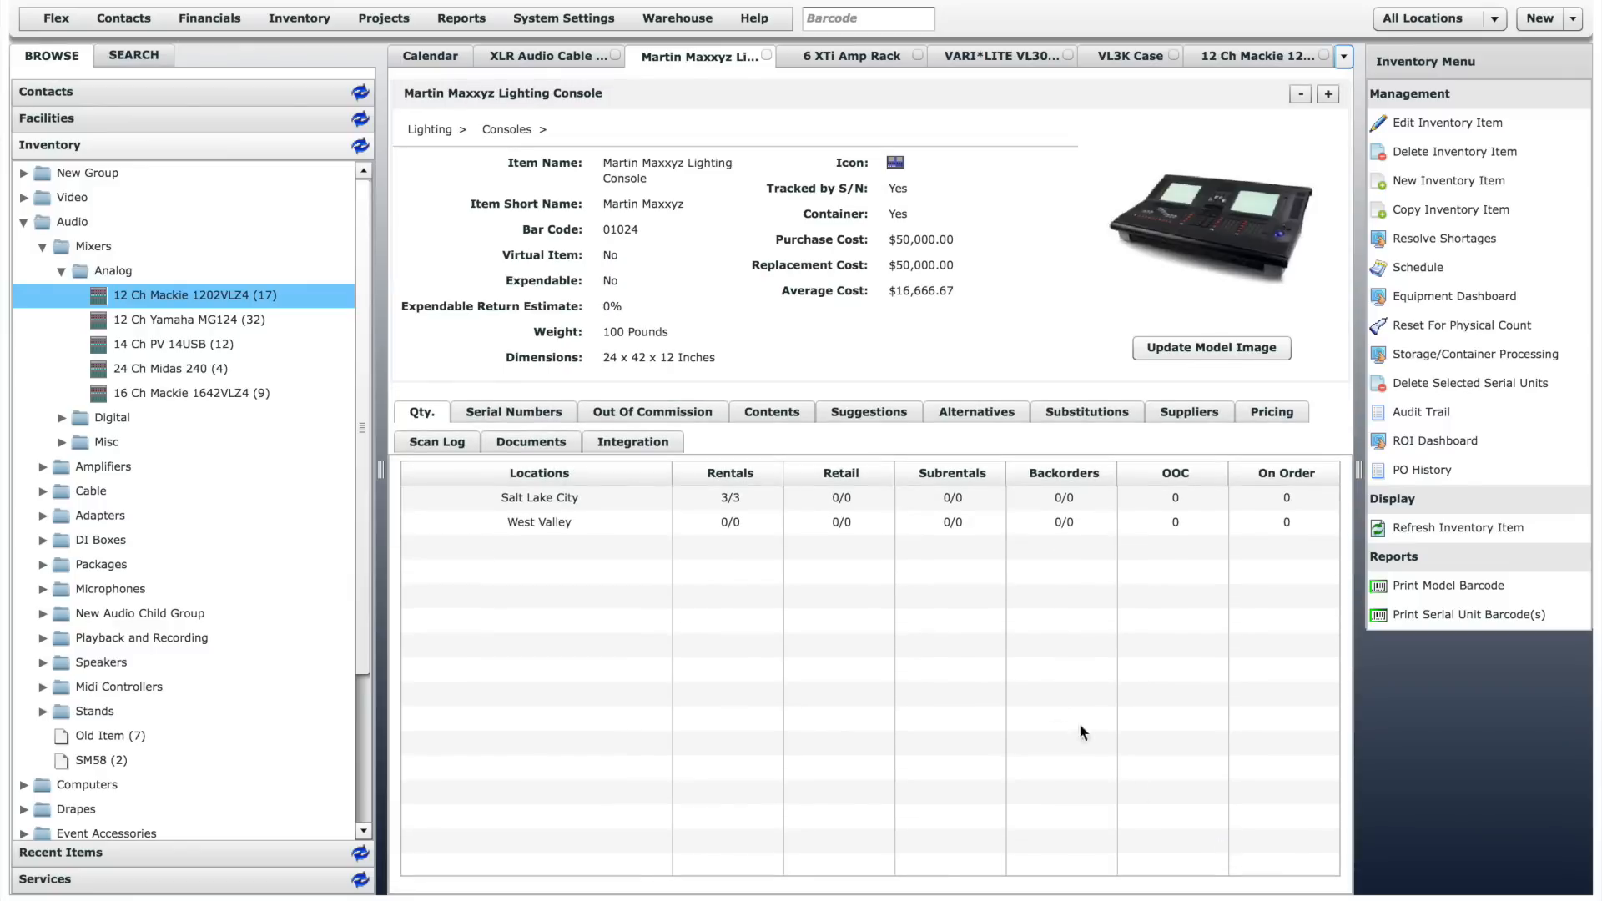
left_click(784, 416)
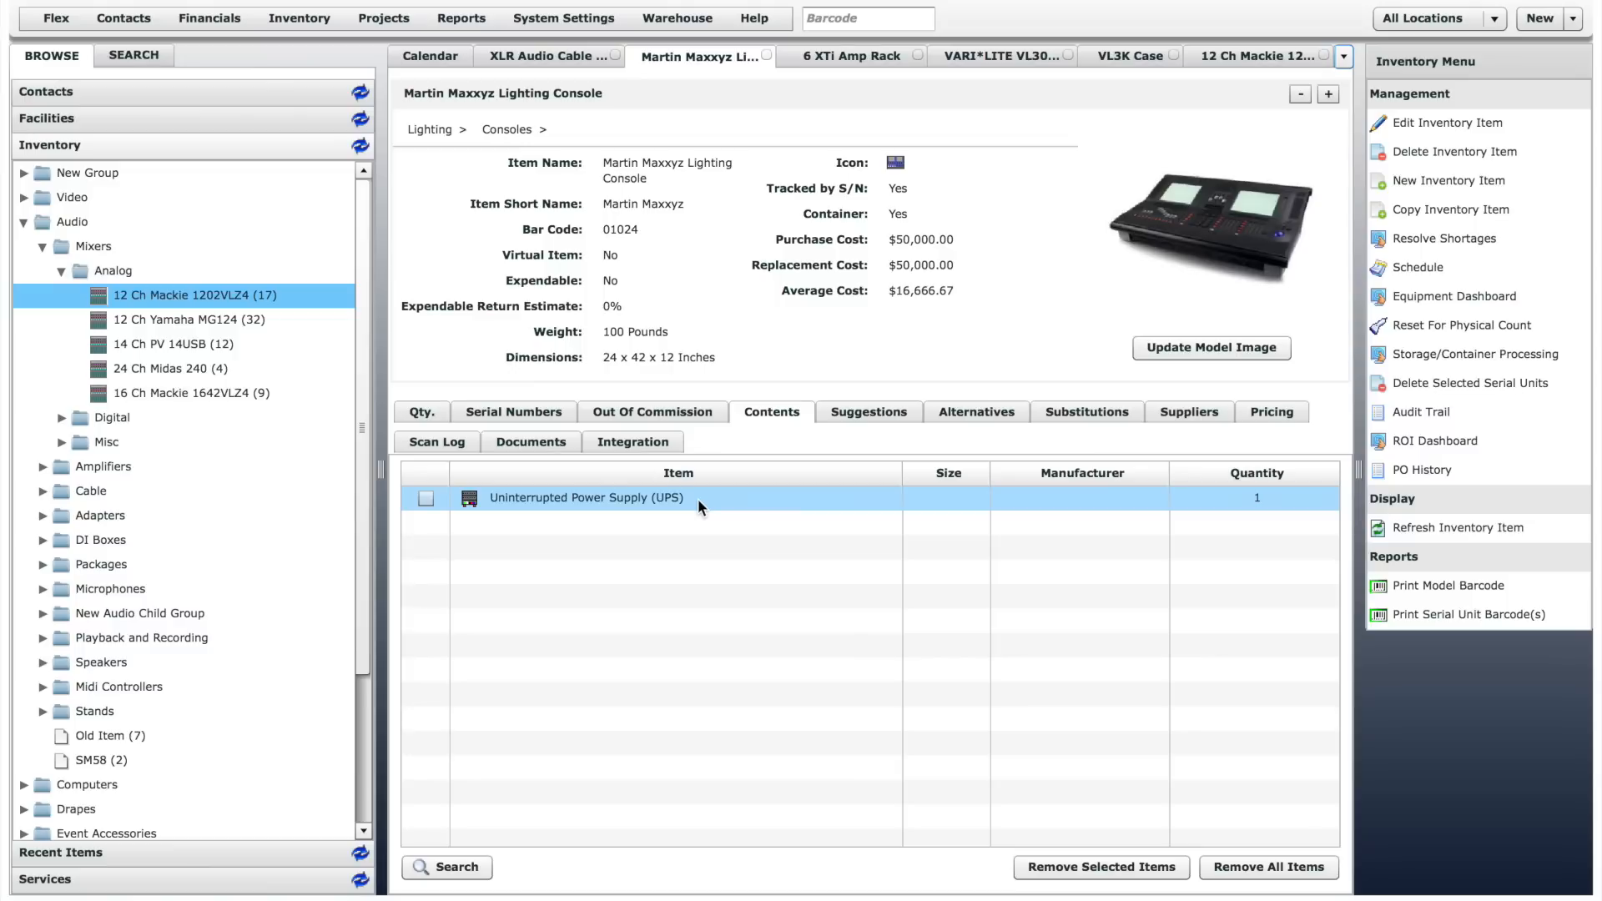
- Review the Structure/Availability settings in the edit form of 6 XTi Amp Rack and cancel the form
left_click(869, 55)
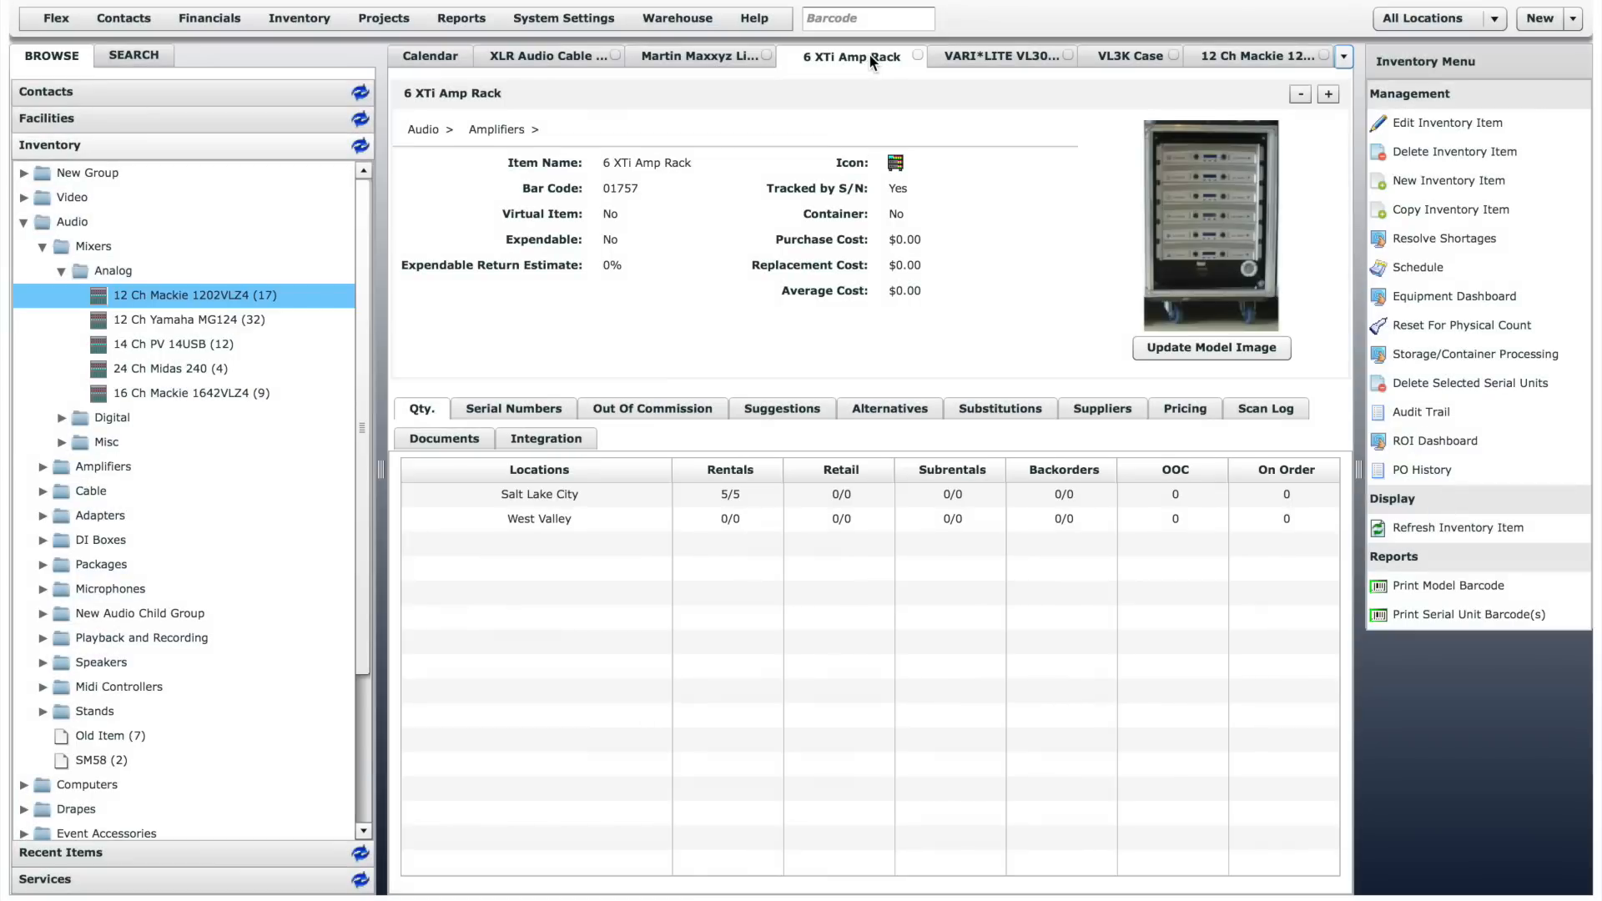
left_click(1408, 122)
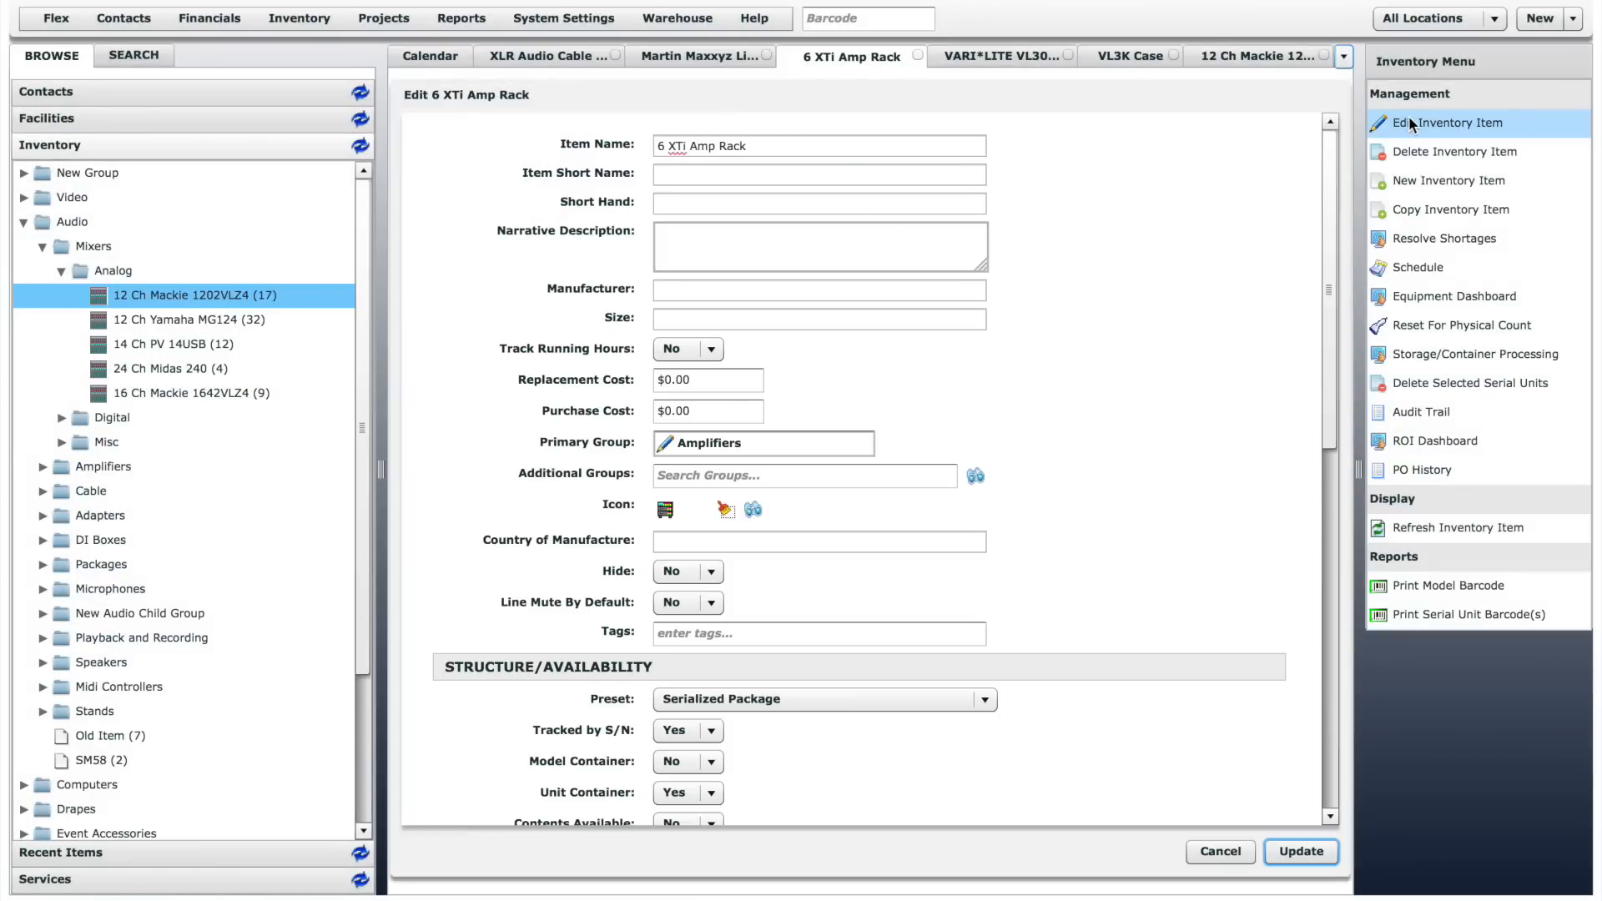
scroll(1334, 332, "down", 5)
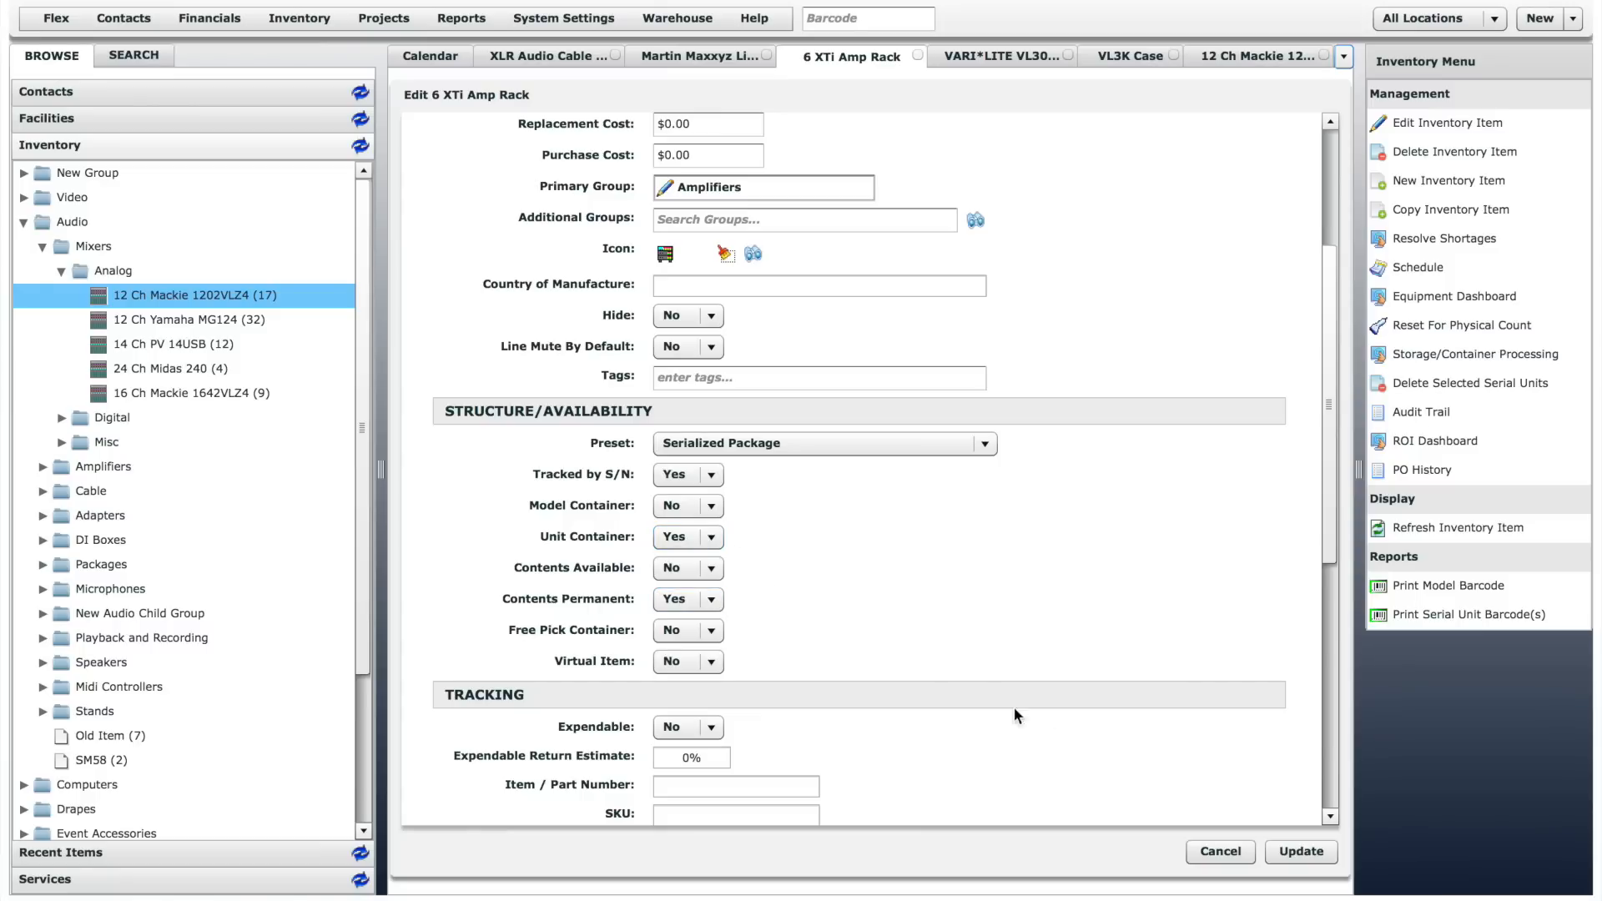
left_click(1221, 852)
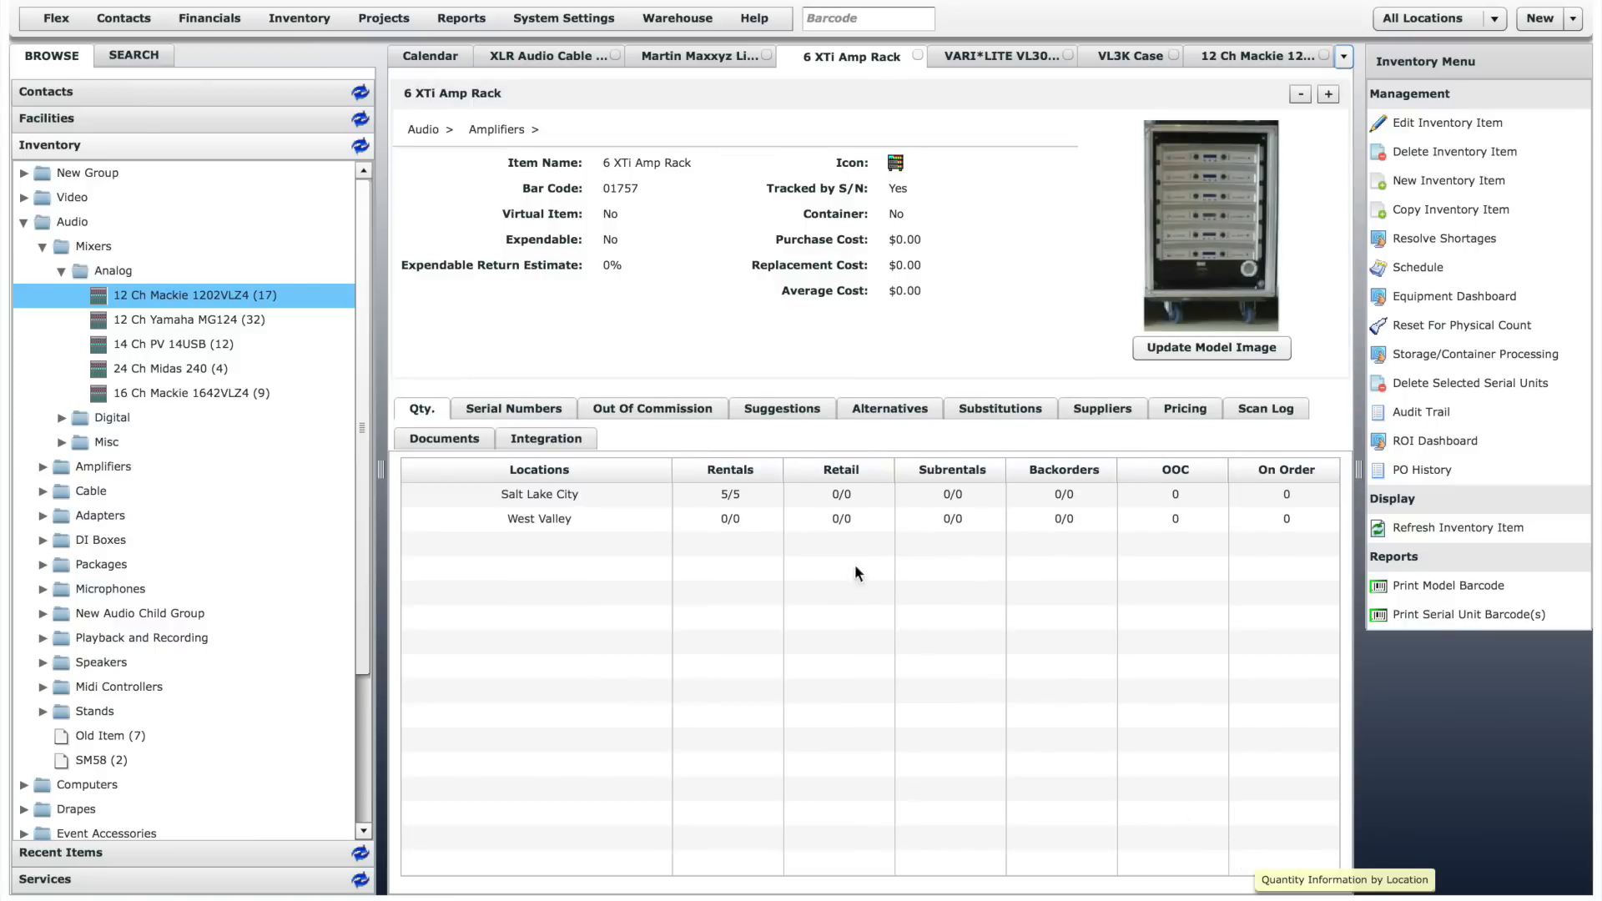
- View the contents of 6 XTi Amp Rack's serial unit 1 and close its record
left_click(526, 415)
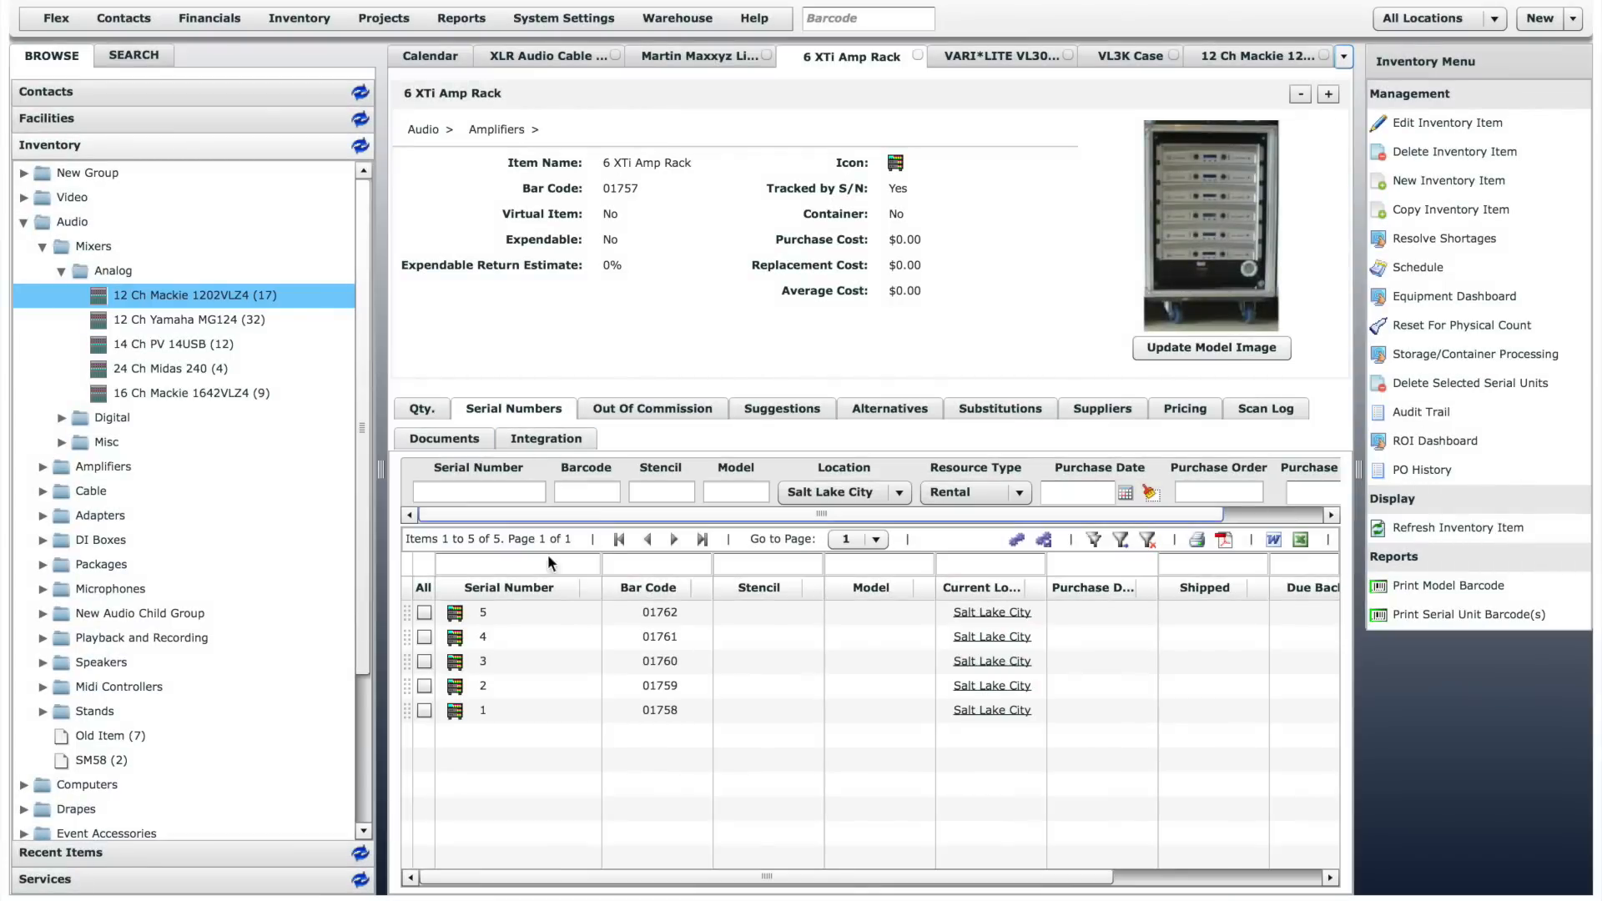
double_click(677, 713)
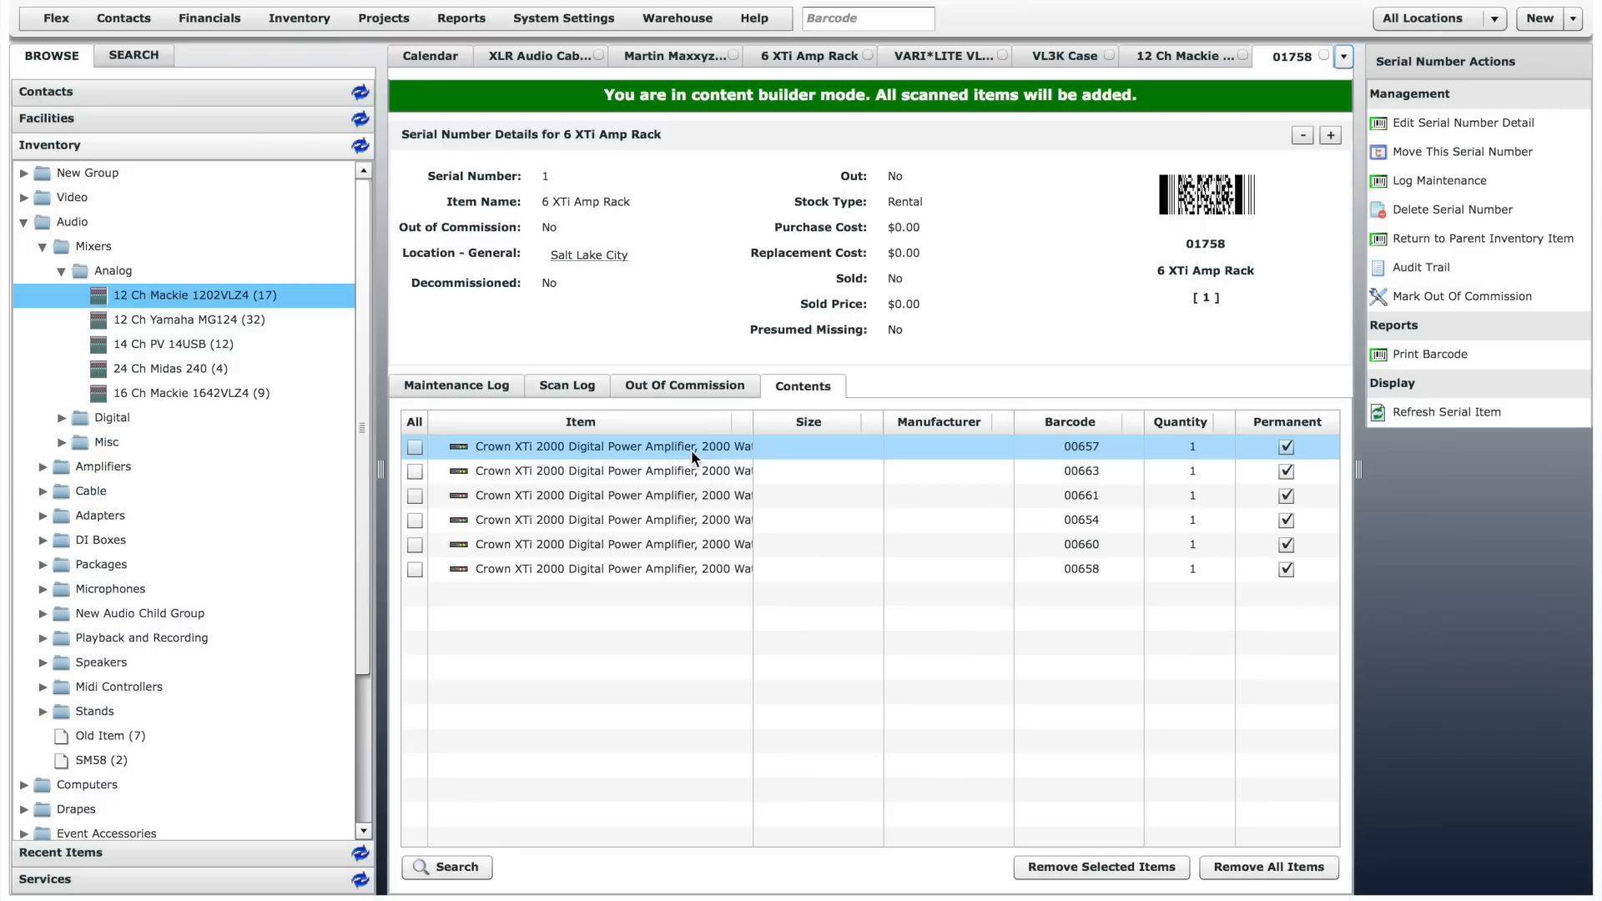
left_click(1325, 56)
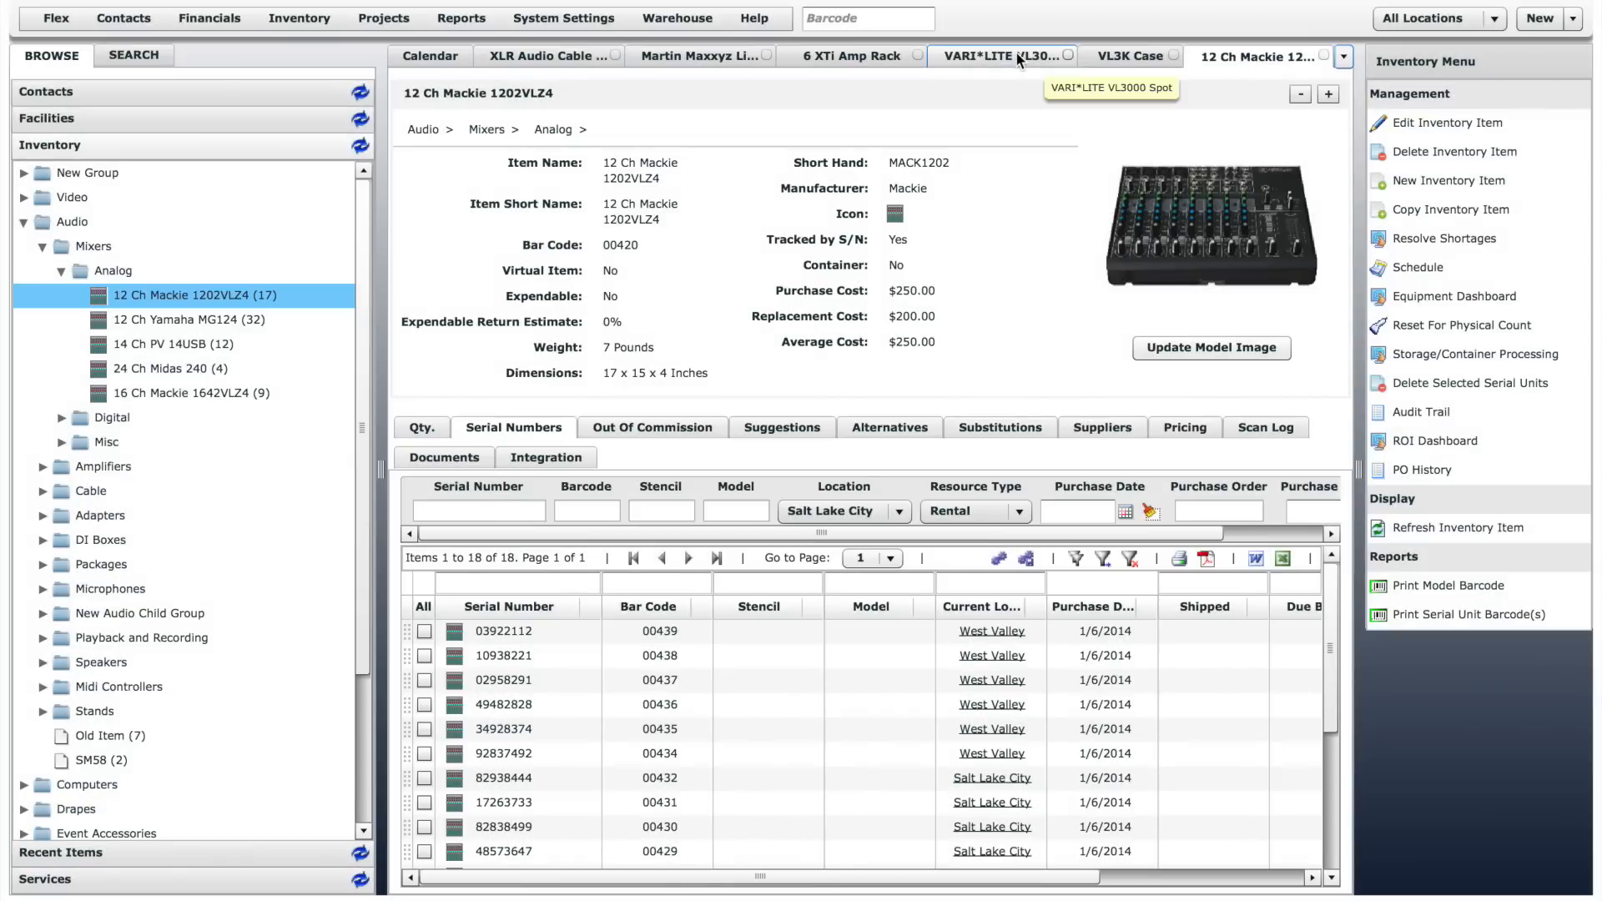
- View the VARI*LITE VL3000 Spot record, and view the contents of VL3K Case's serial unit 1
left_click(1014, 52)
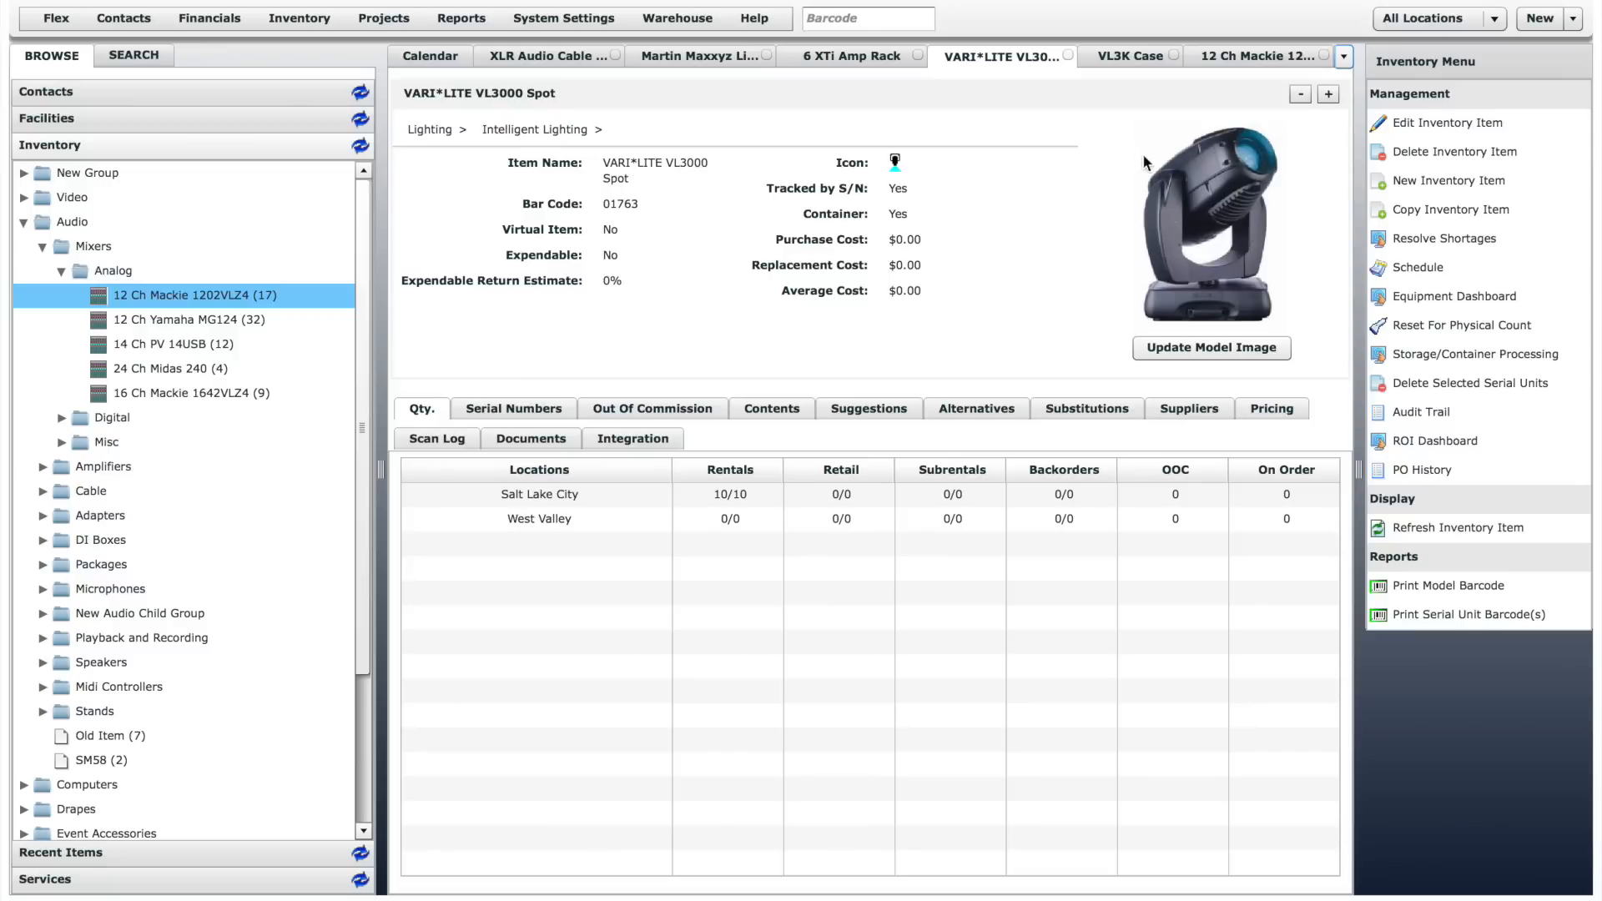
left_click(1127, 56)
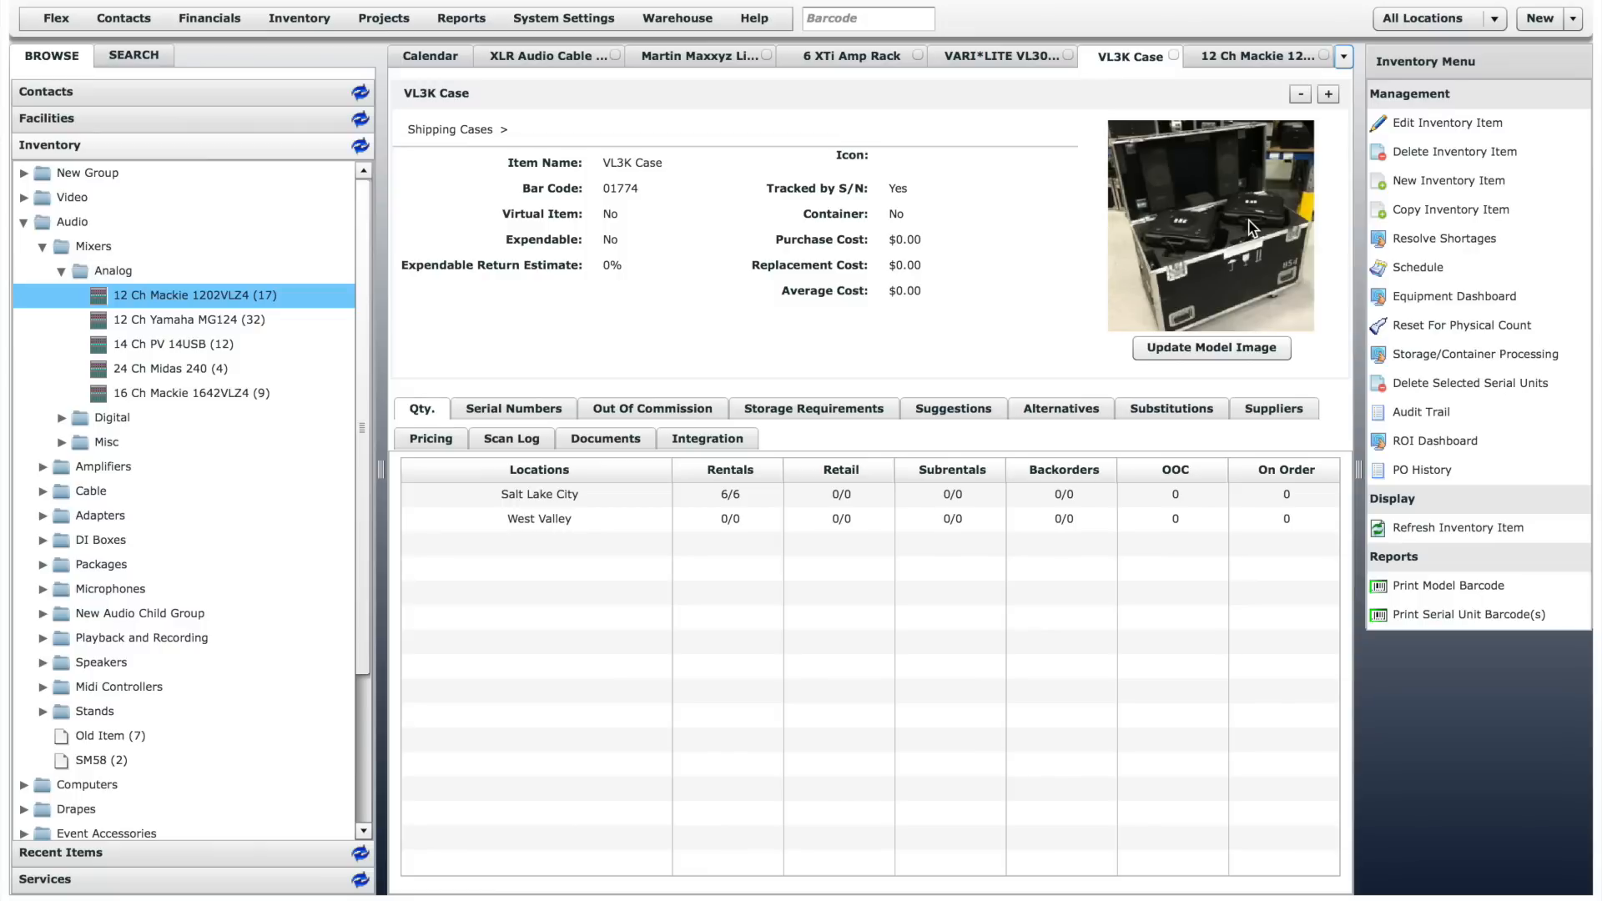
left_click(530, 408)
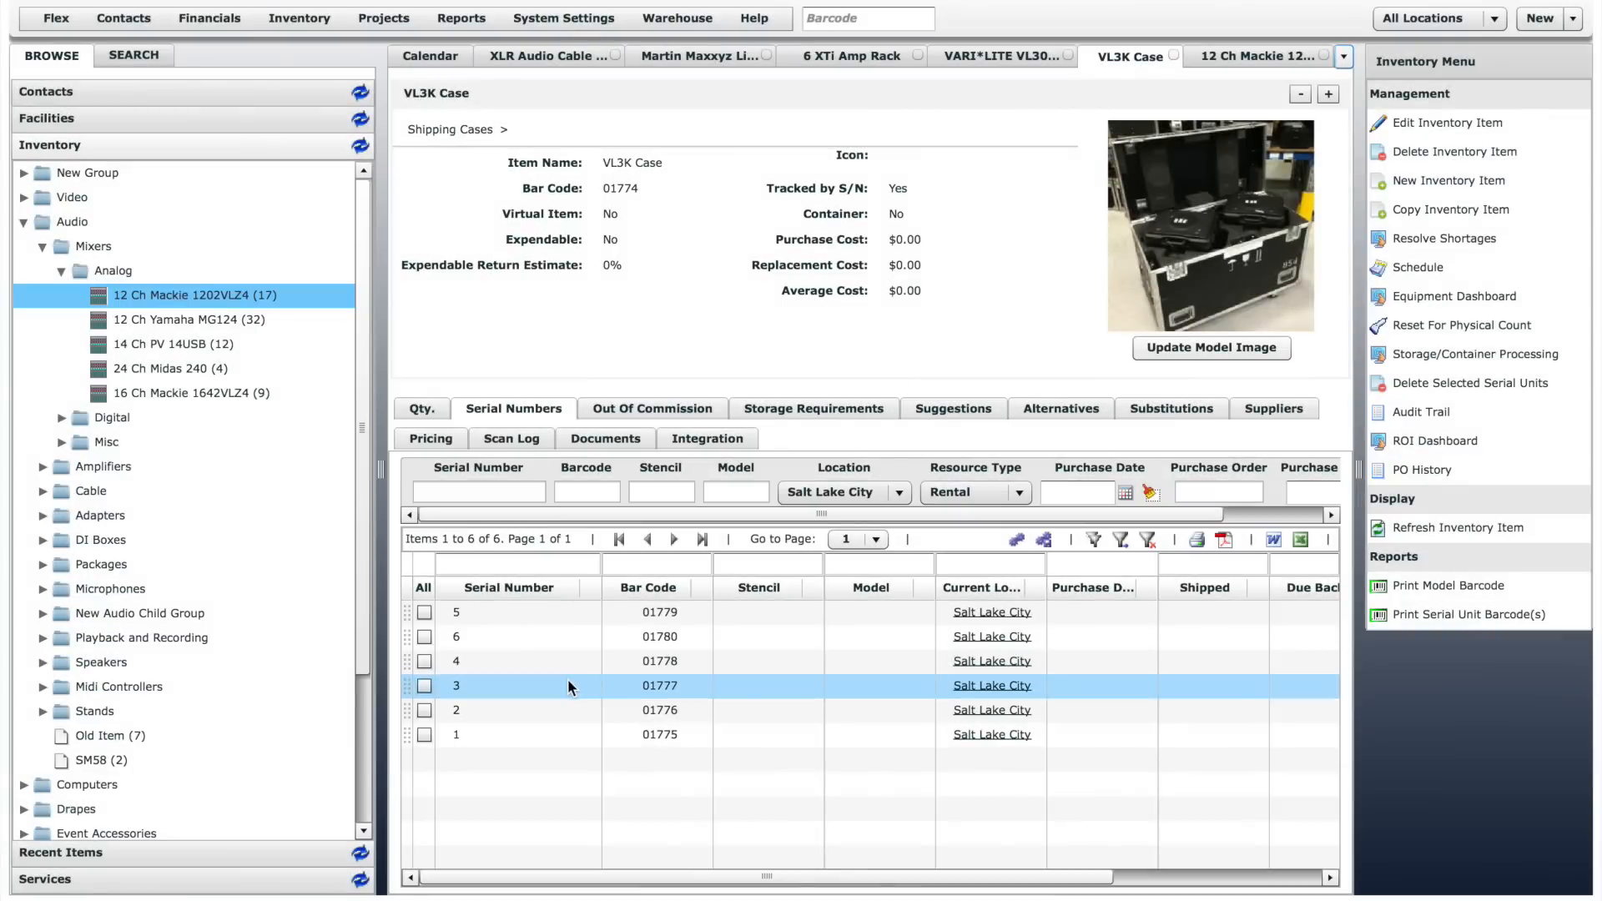
double_click(661, 733)
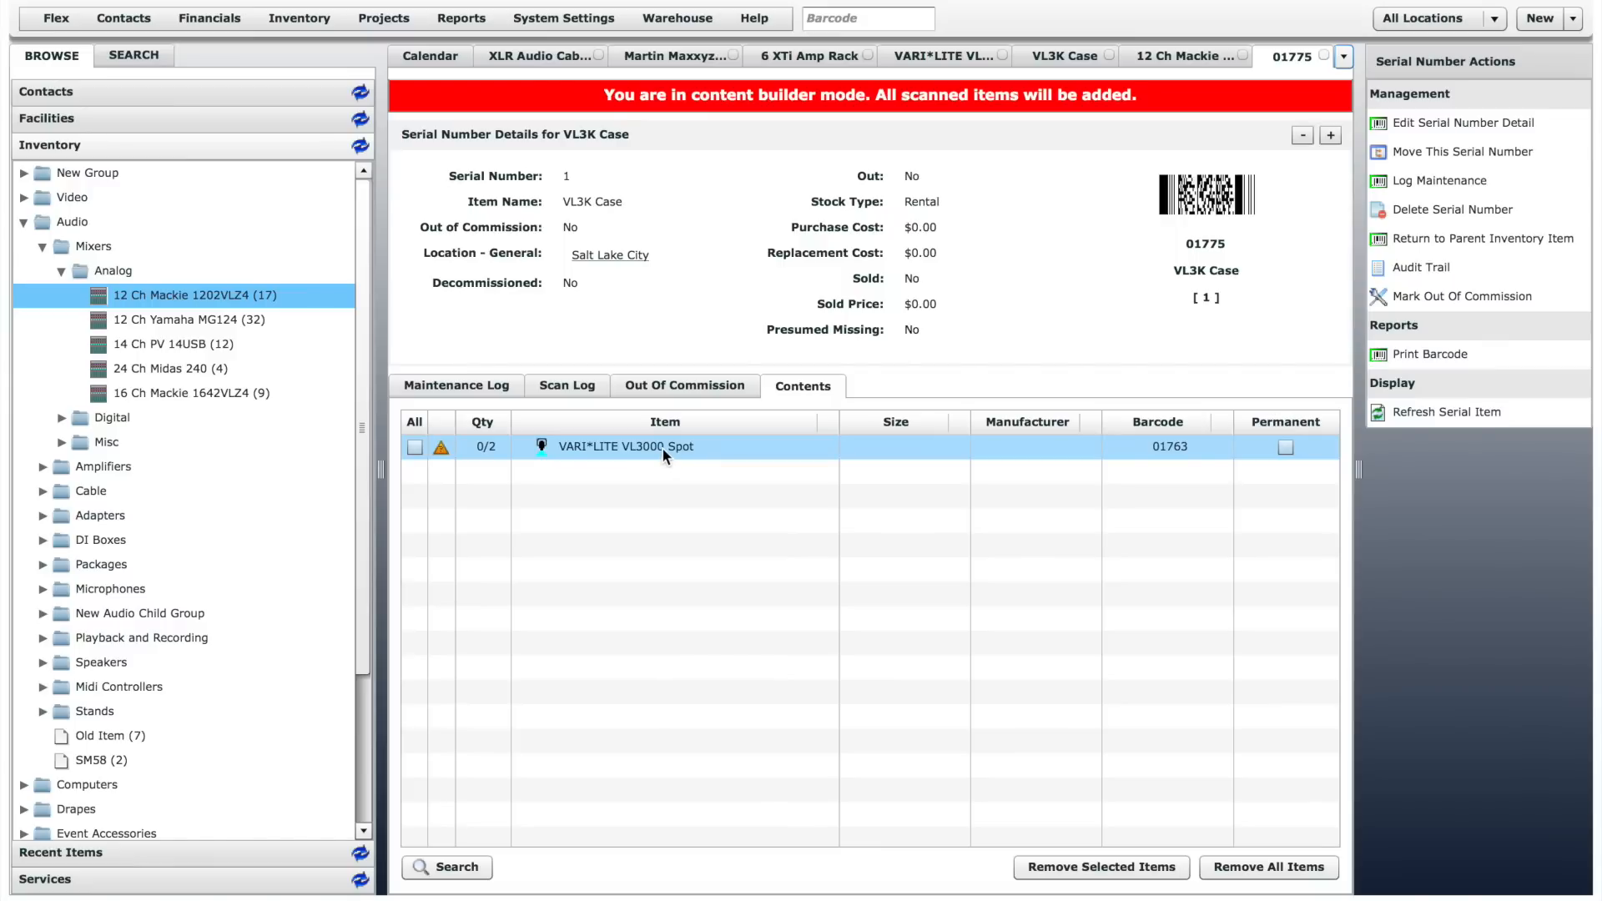
- Return to the 12 Ch Mackie 1202VLZ4 record and view its quantities by location and the entry fields for adding serial numbers
left_click(1194, 56)
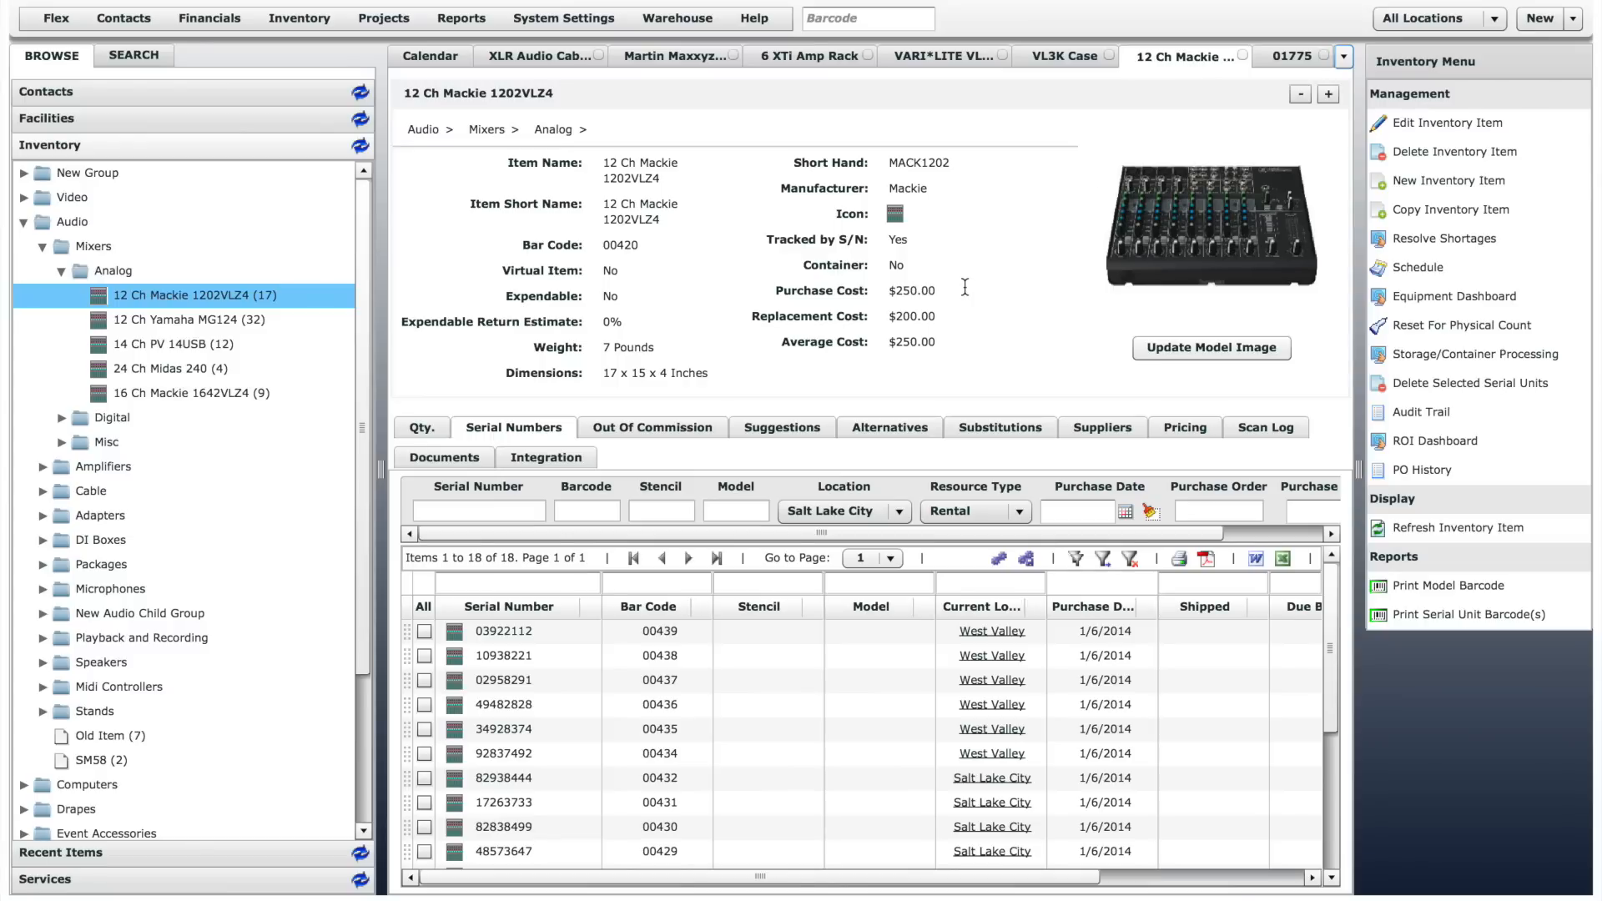
left_click(429, 429)
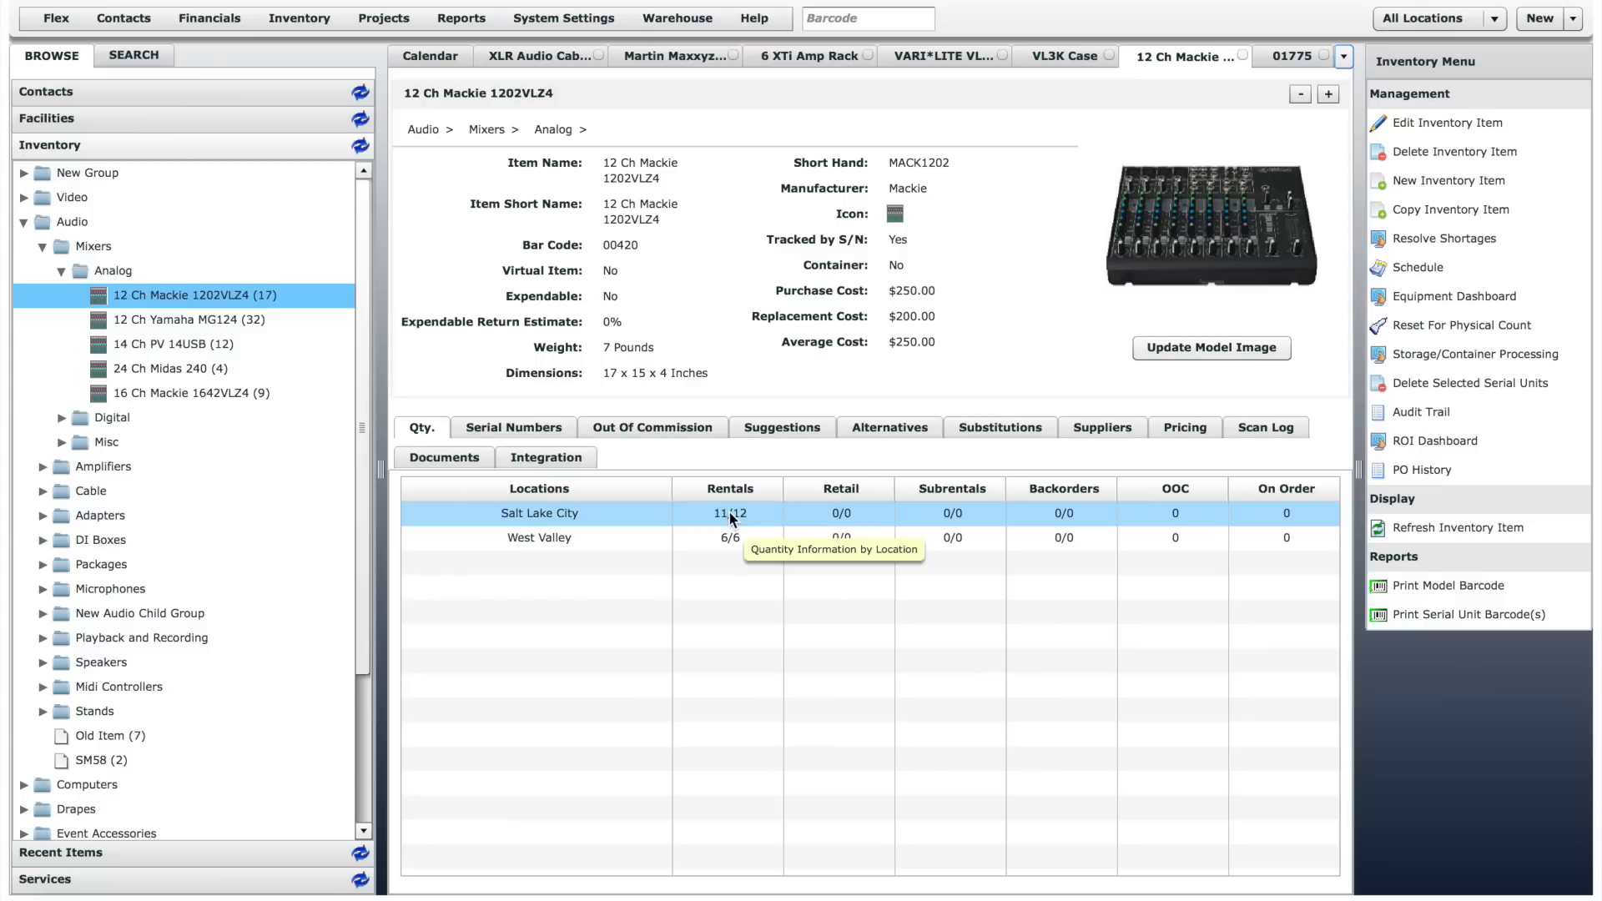
left_click(506, 429)
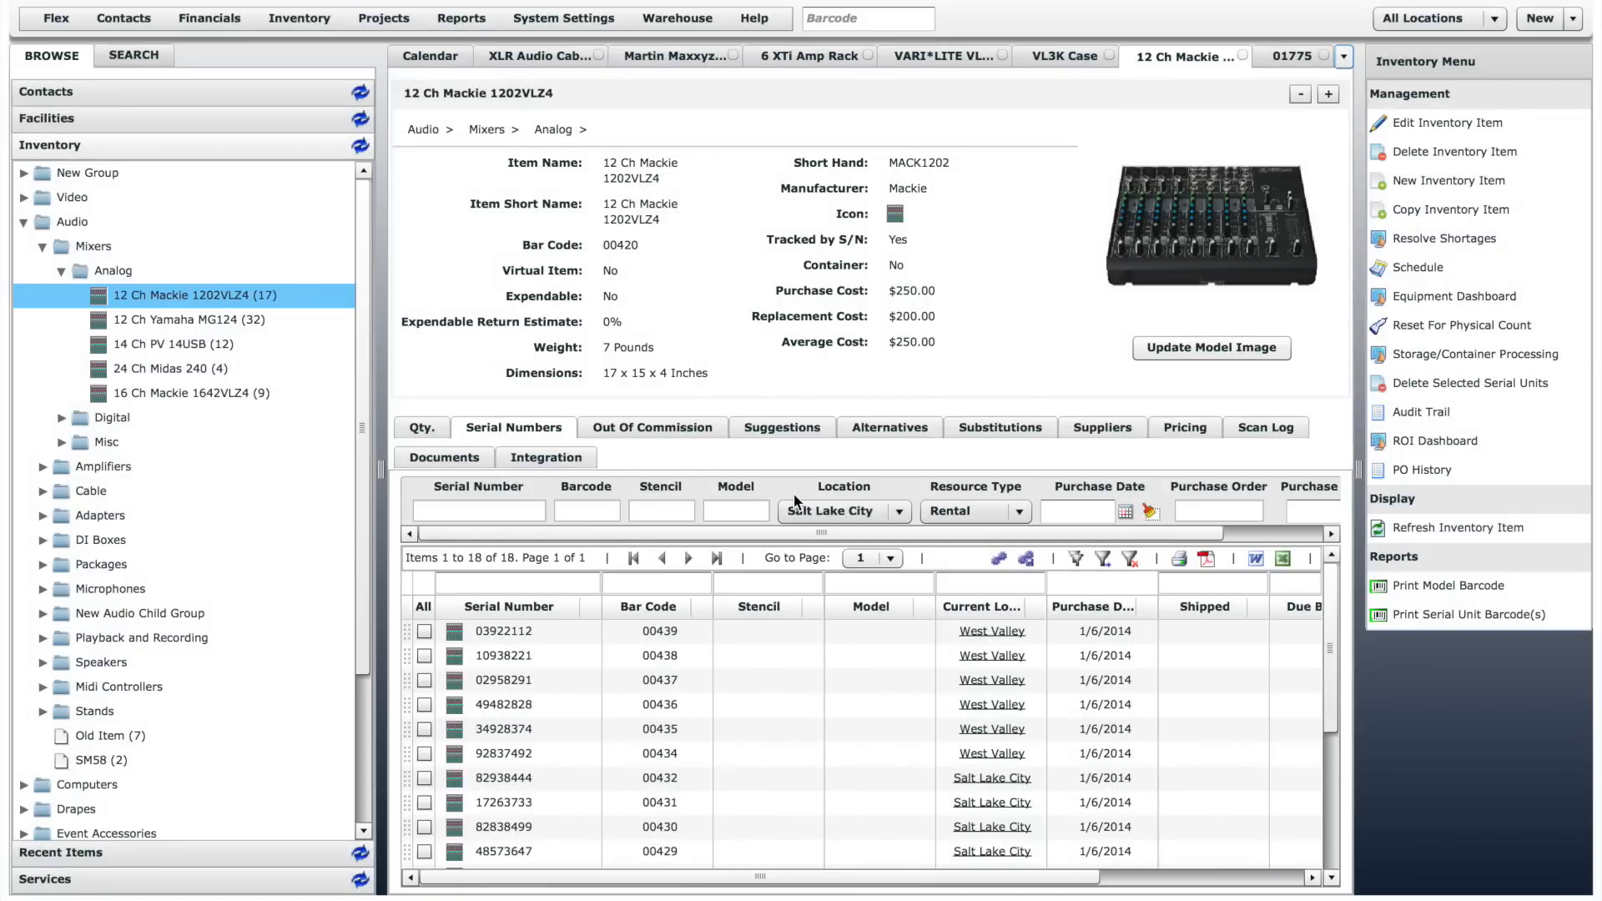
left_click_drag(975, 535, 1099, 538)
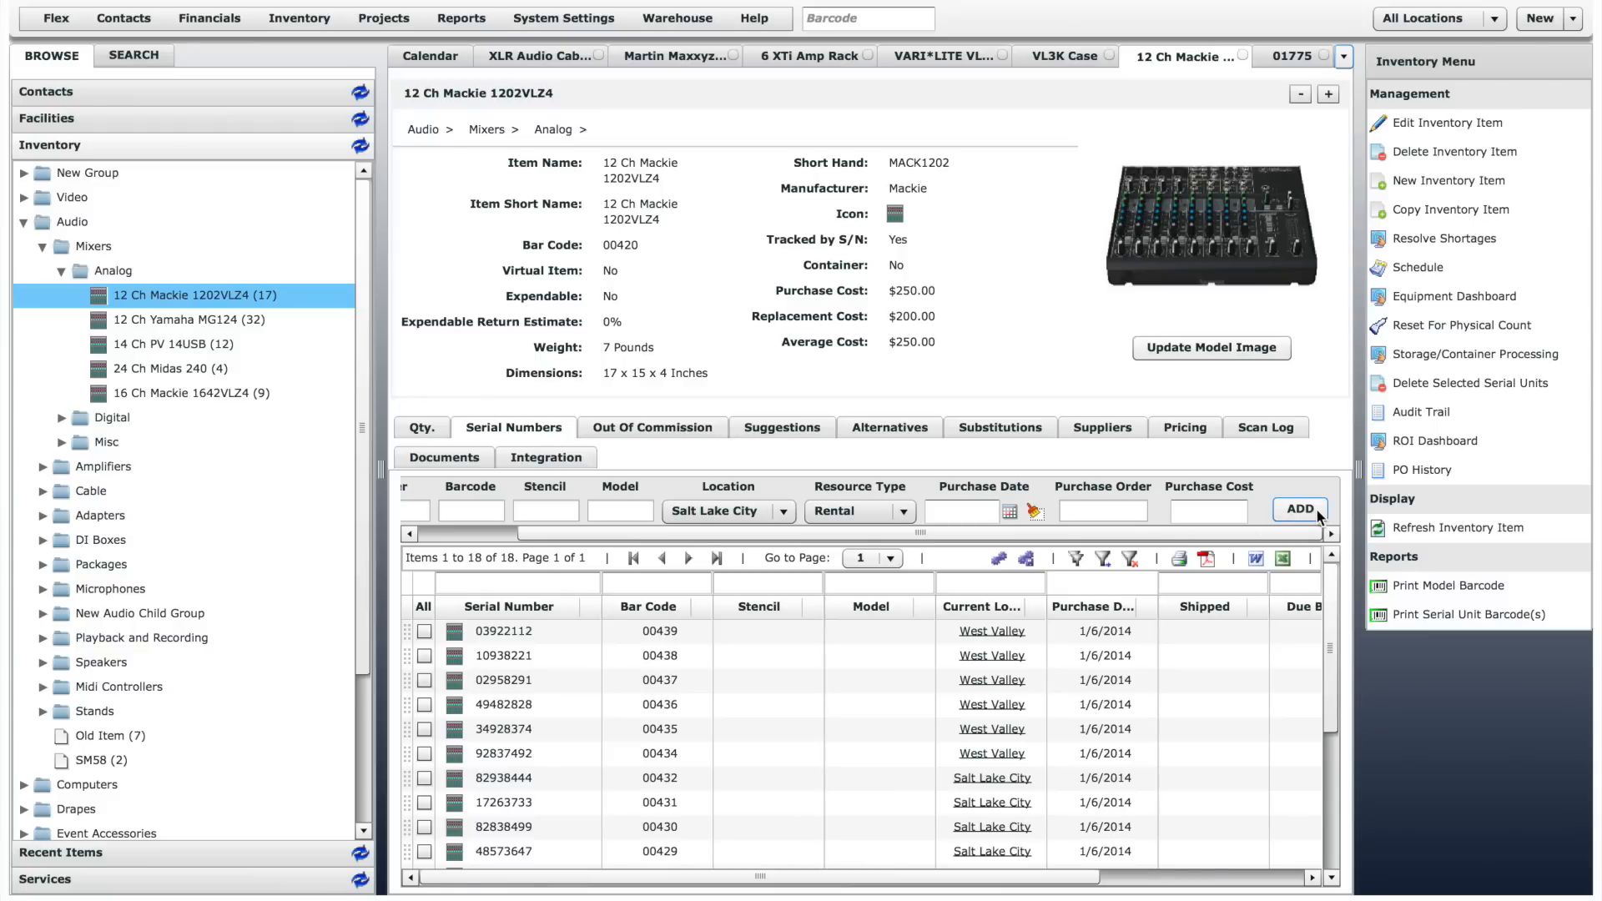
- View the suggestions, alternatives and substitutions of 12 Ch Mackie 1202VLZ4
left_click(809, 432)
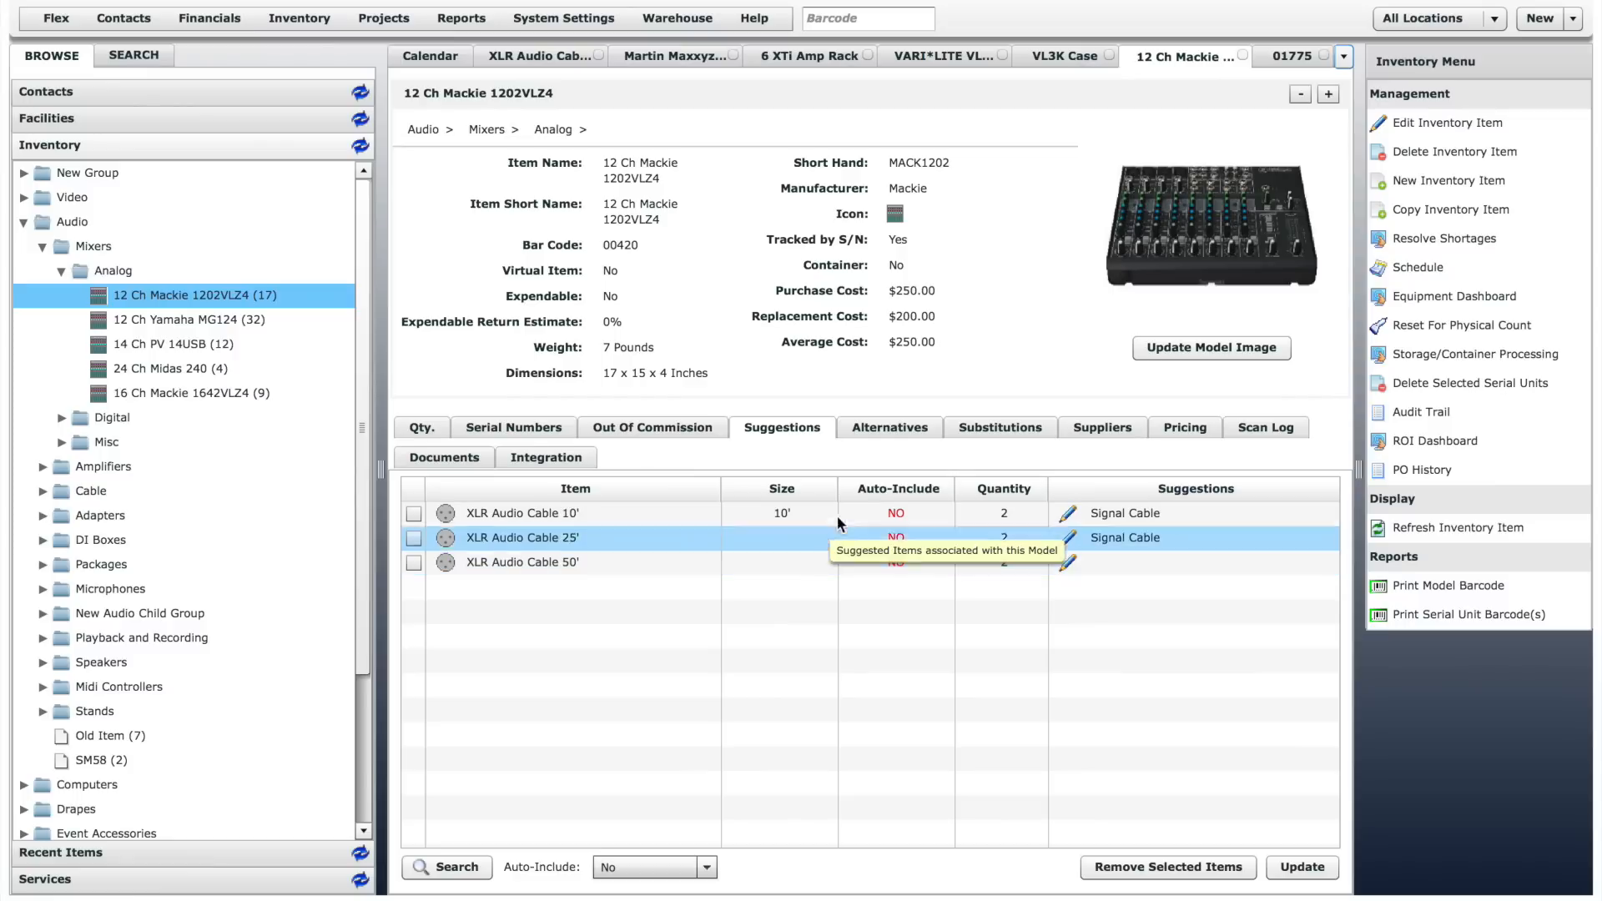
left_click(892, 428)
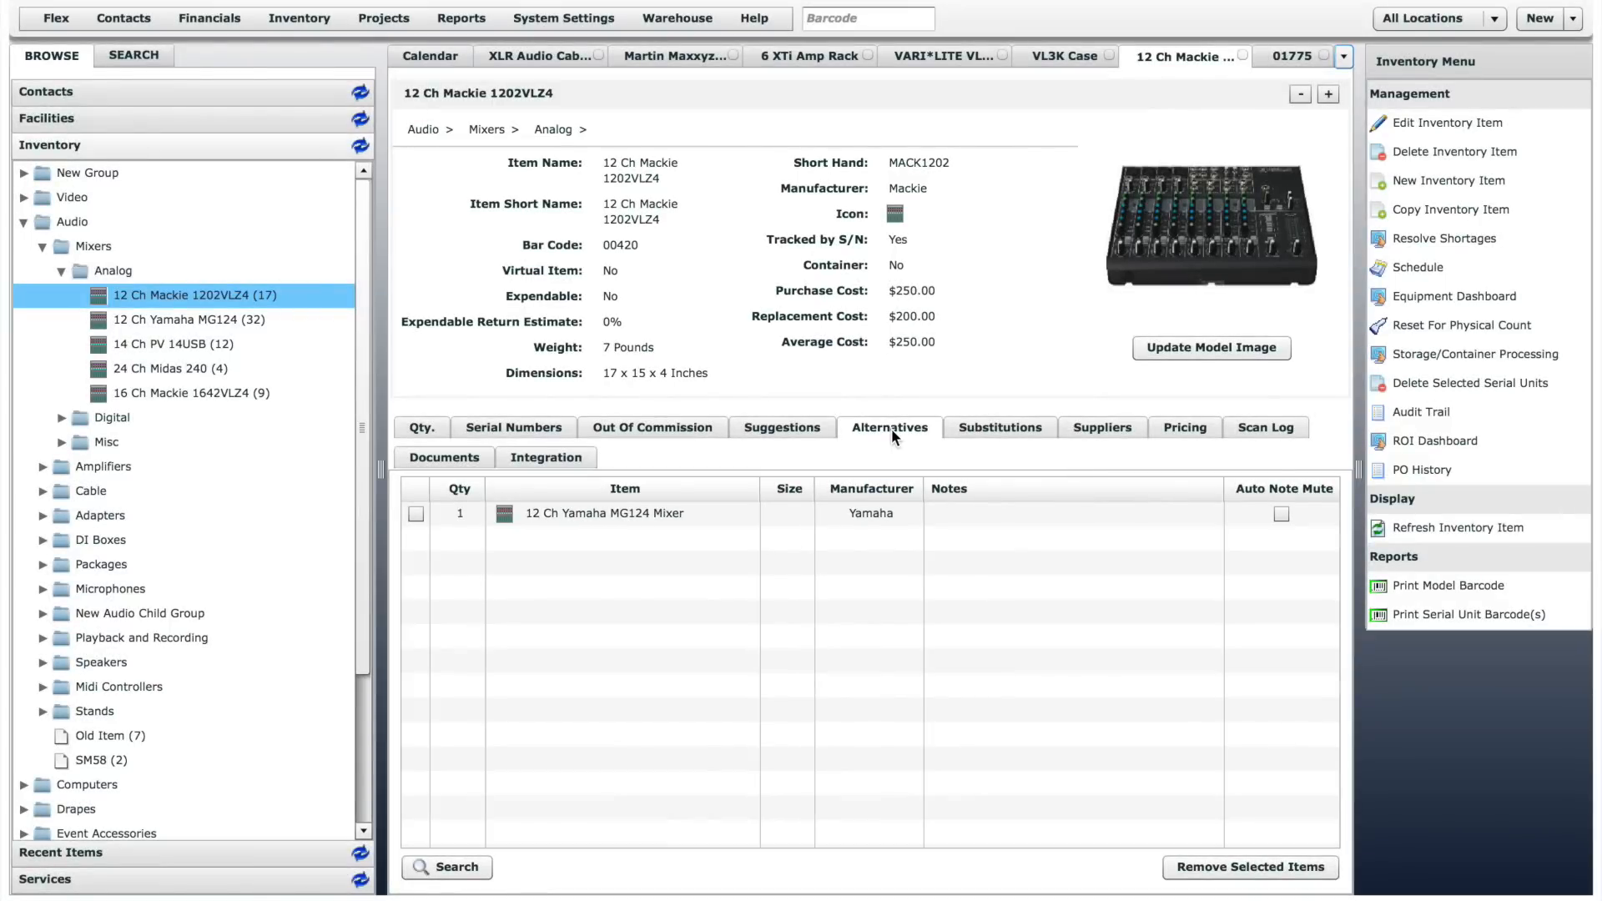
left_click(988, 427)
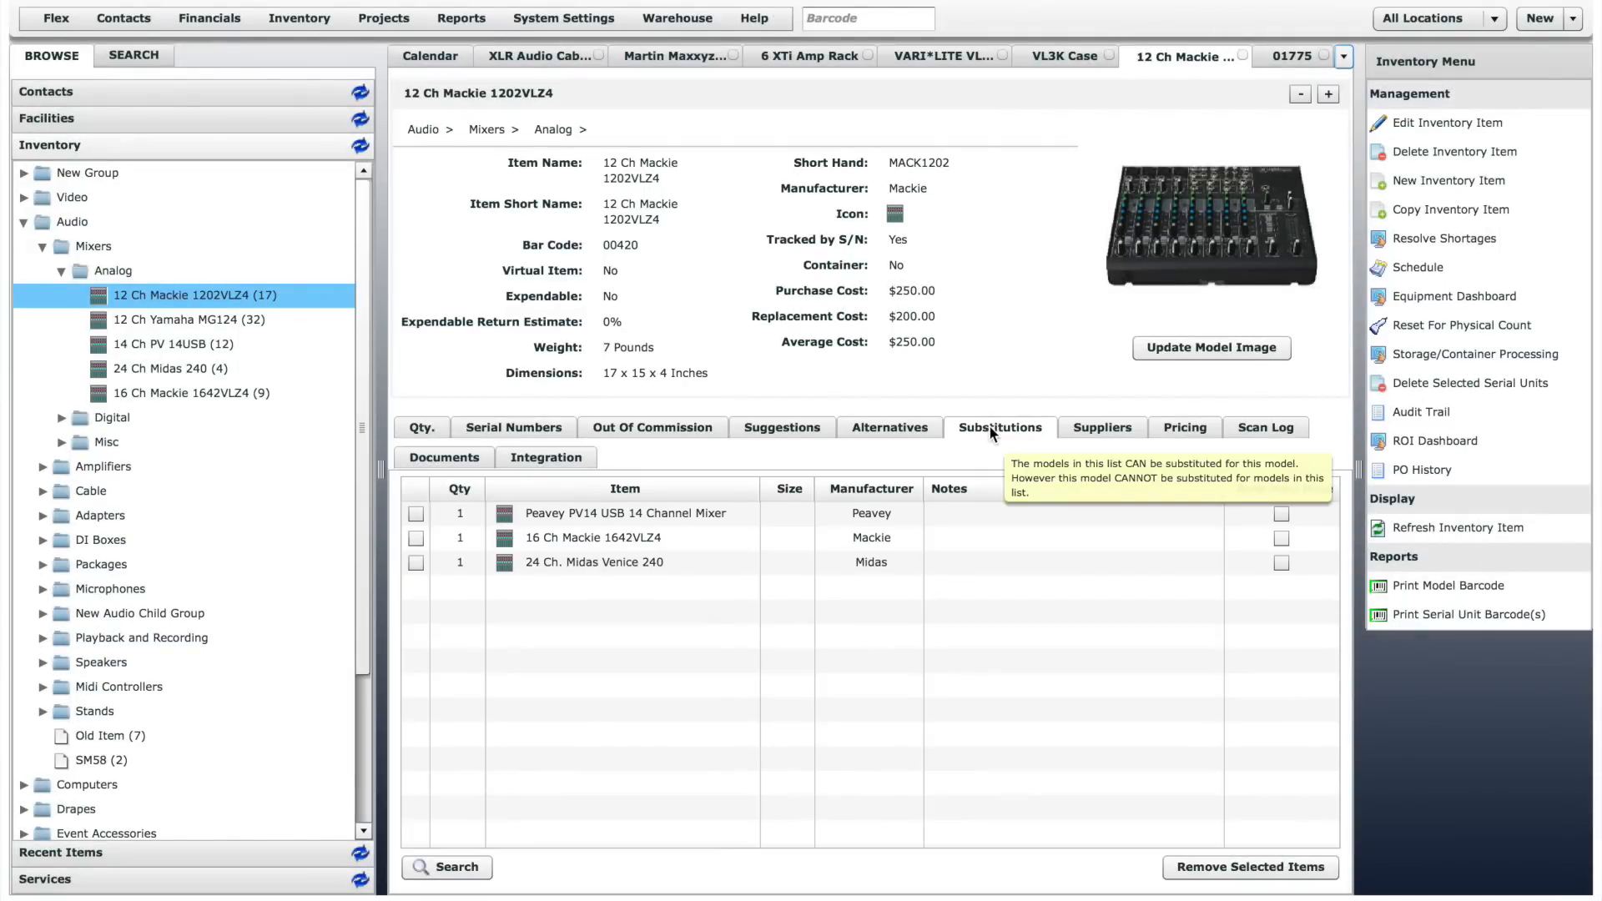
- View the purchase and subrental supplier preferences and the pricing of 12 Ch Mackie 1202VLZ4
left_click(1084, 427)
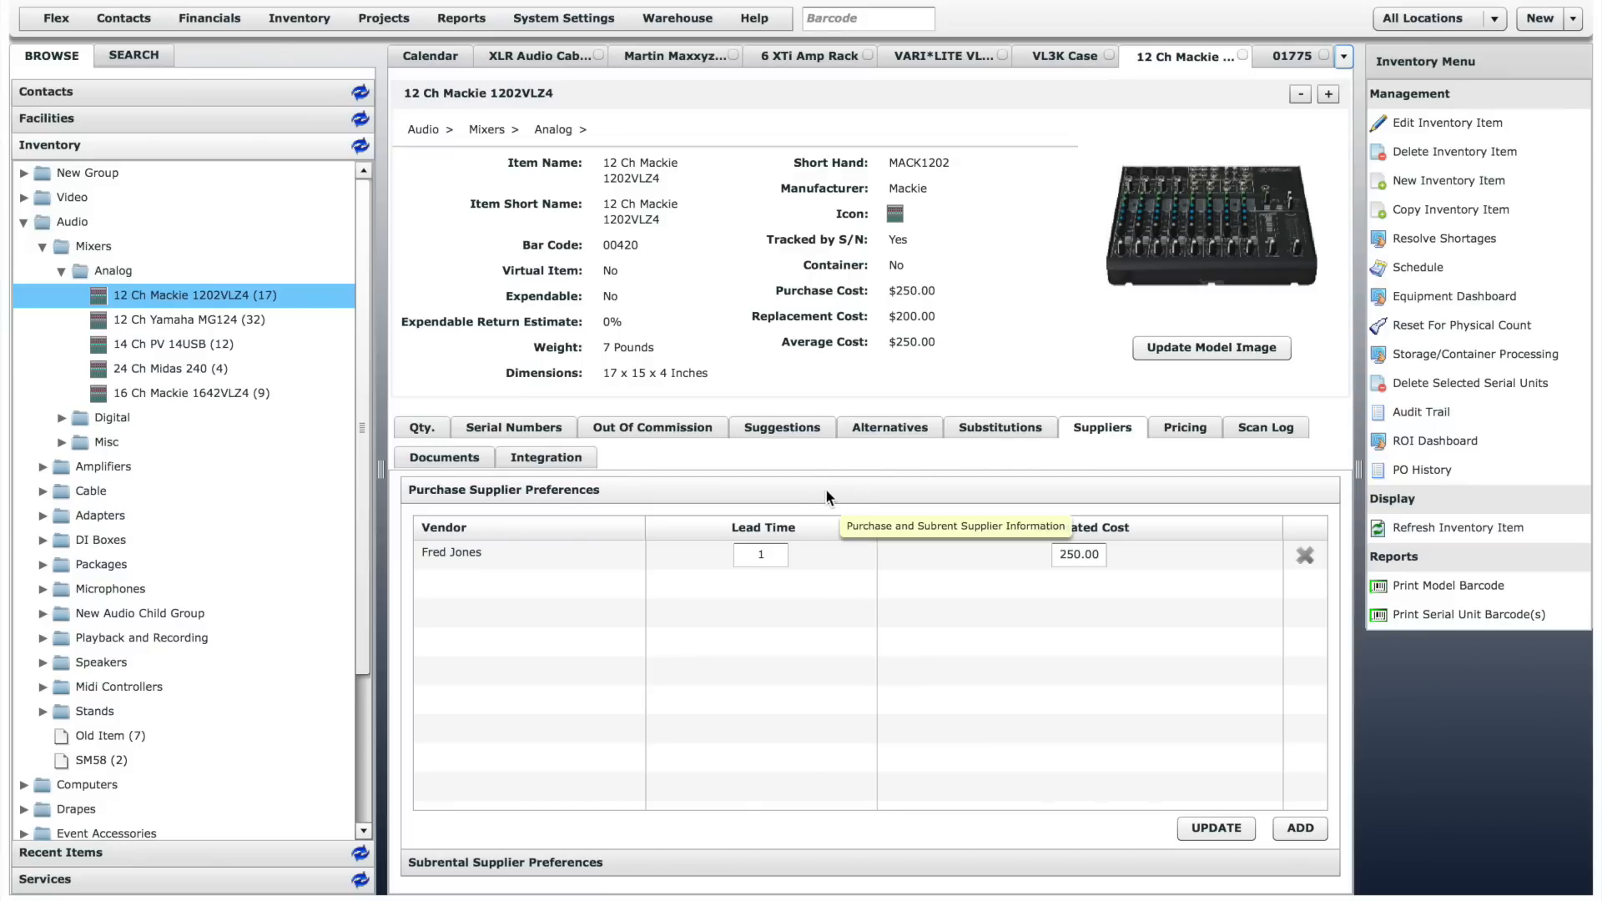
left_click(819, 863)
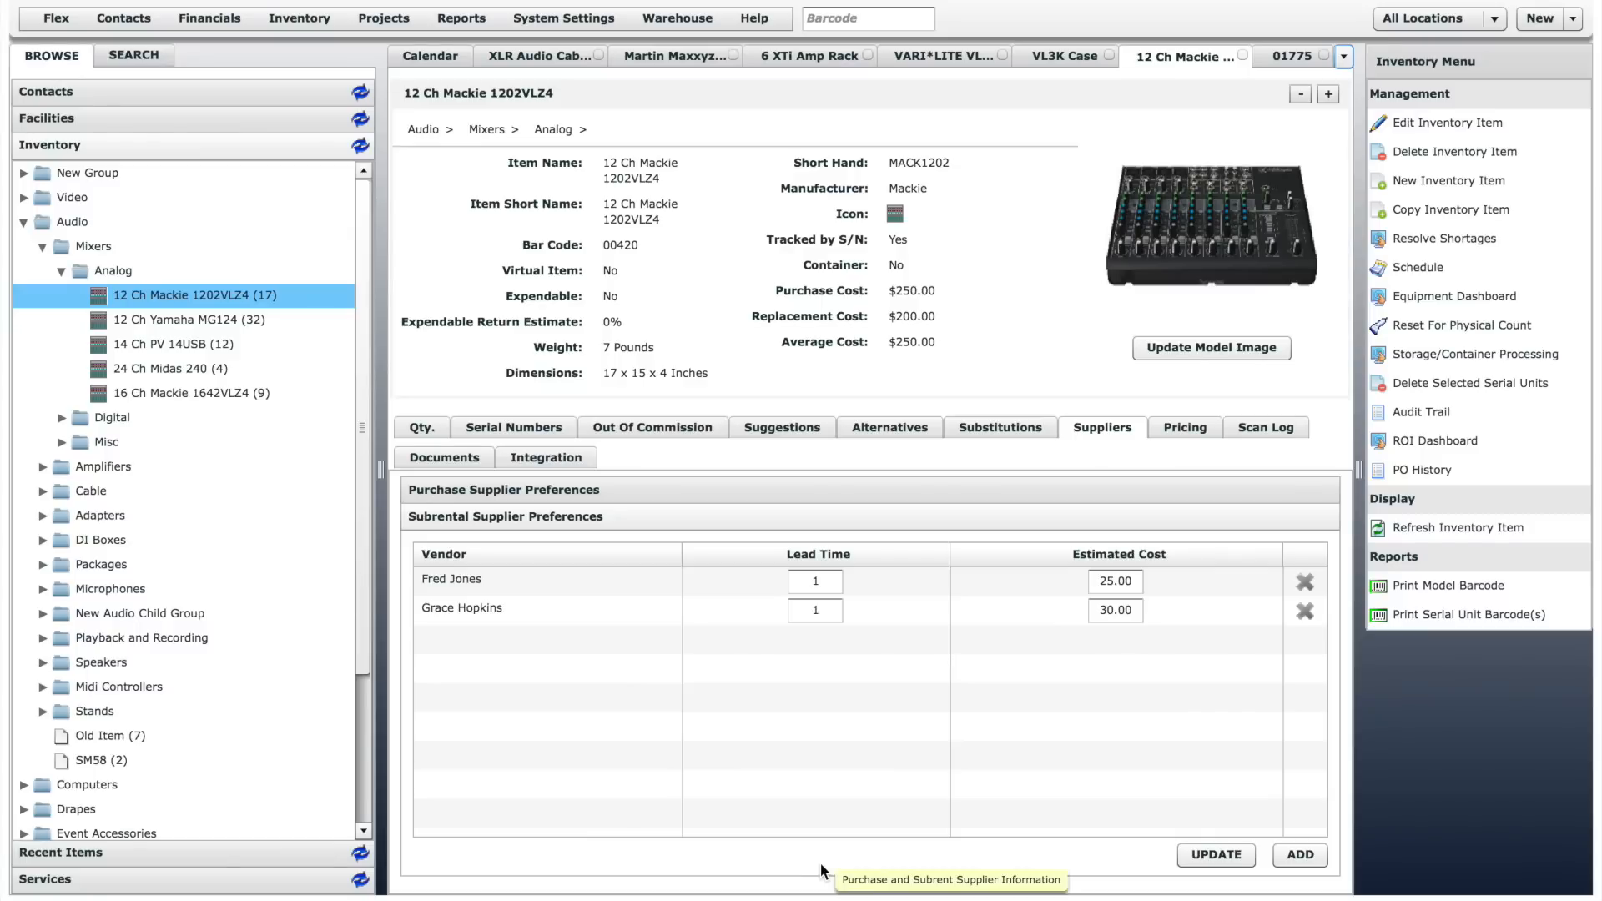
left_click(1200, 429)
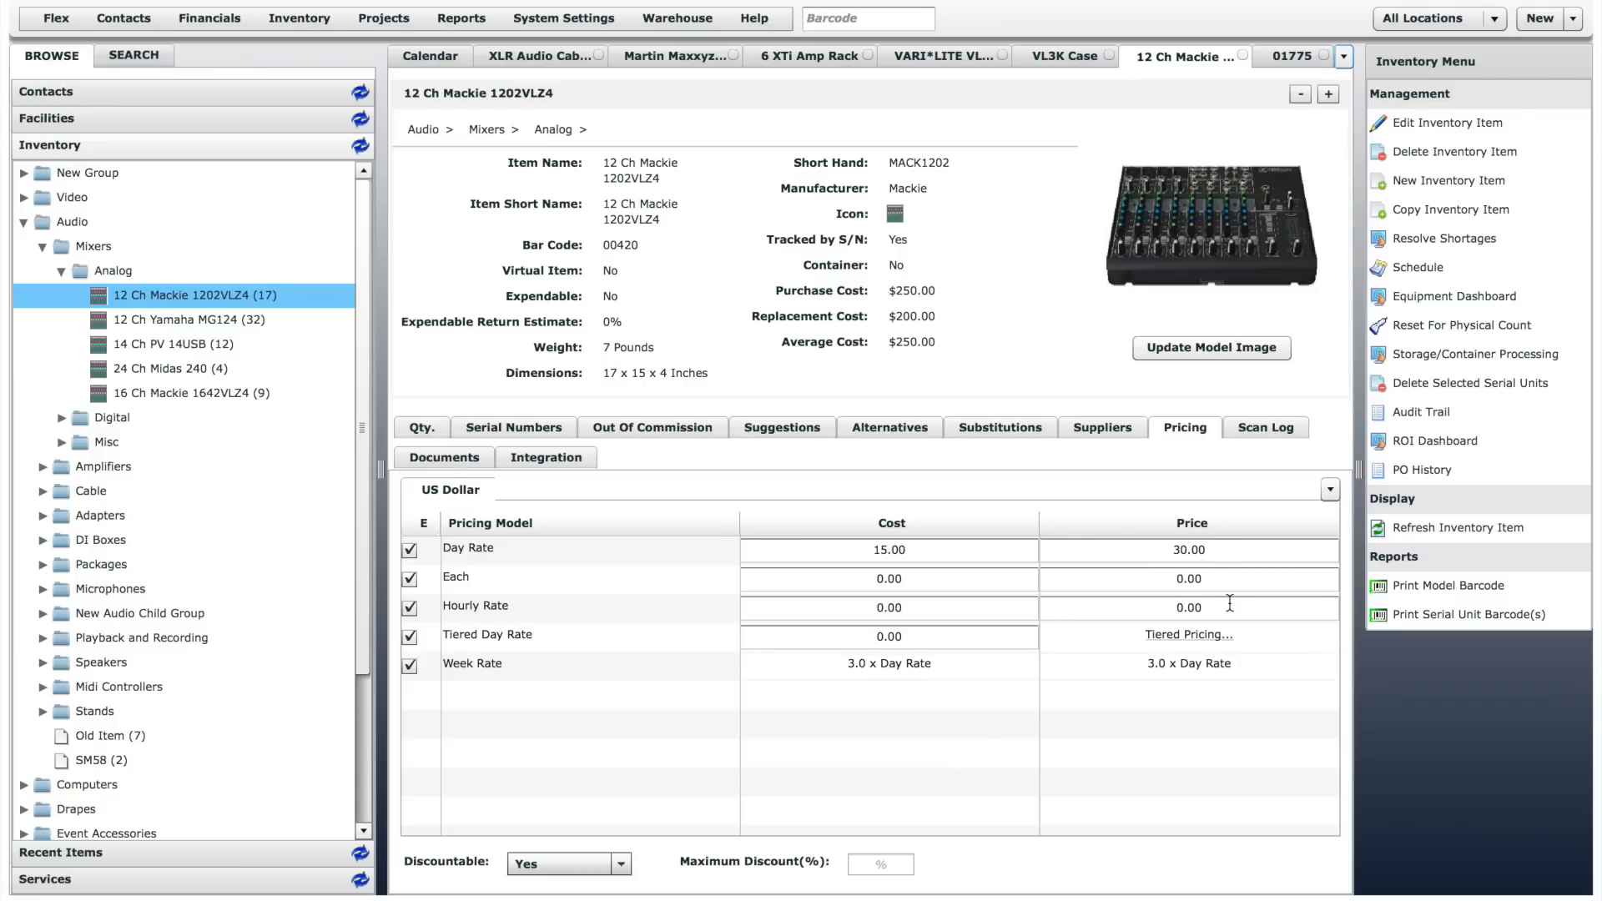
- View the scan log, documents and integration details of 12 Ch Mackie 1202VLZ4
left_click(1274, 429)
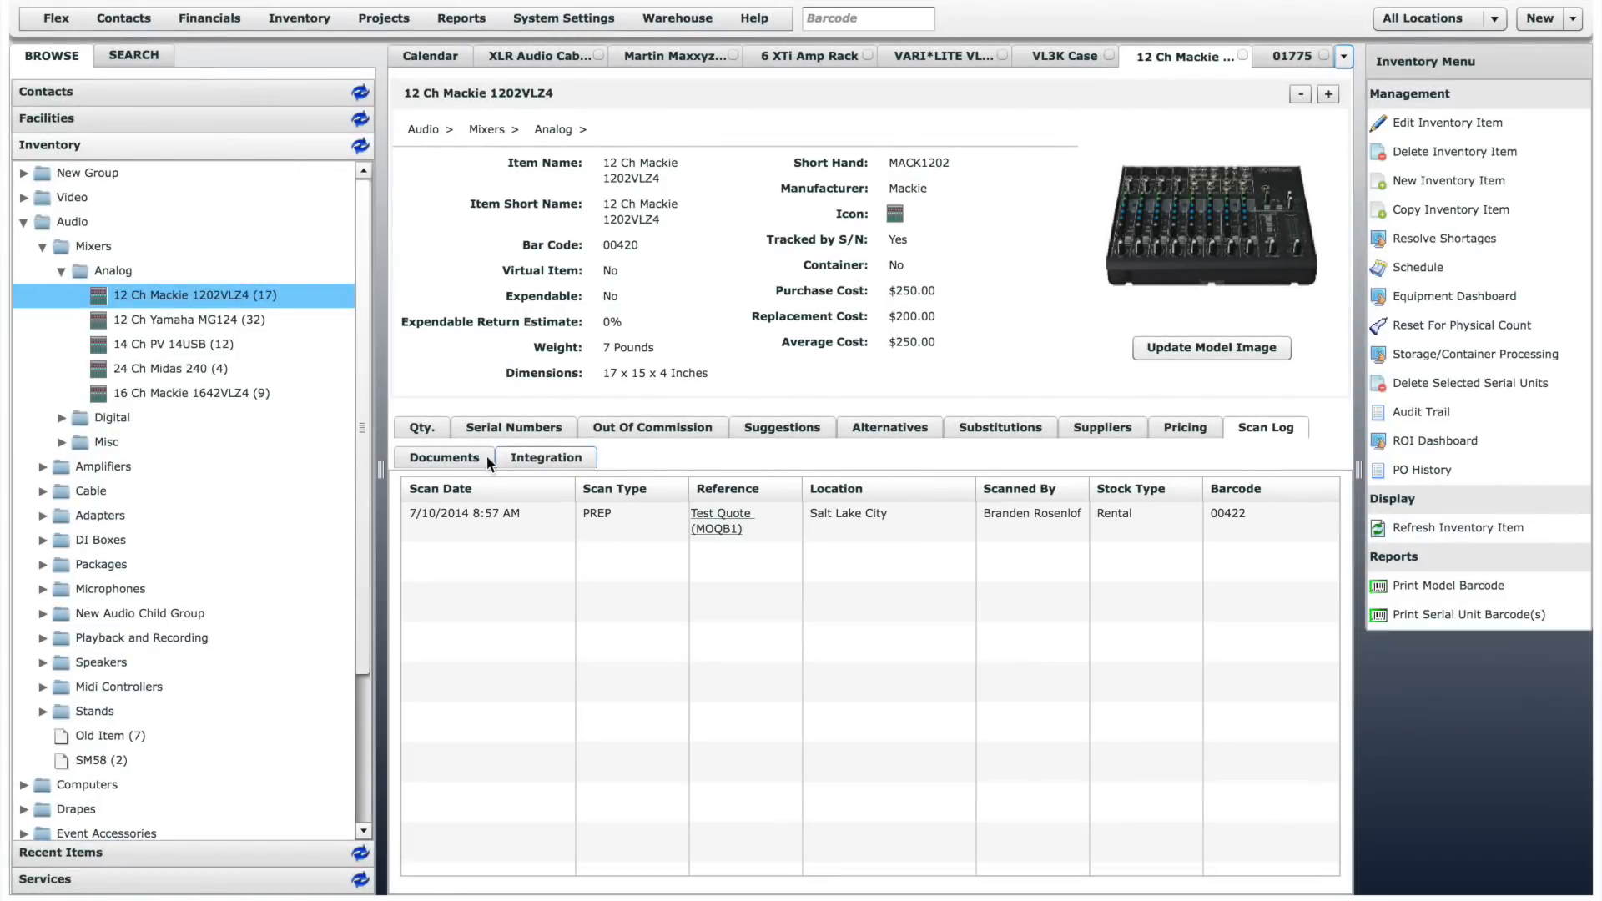
left_click(447, 458)
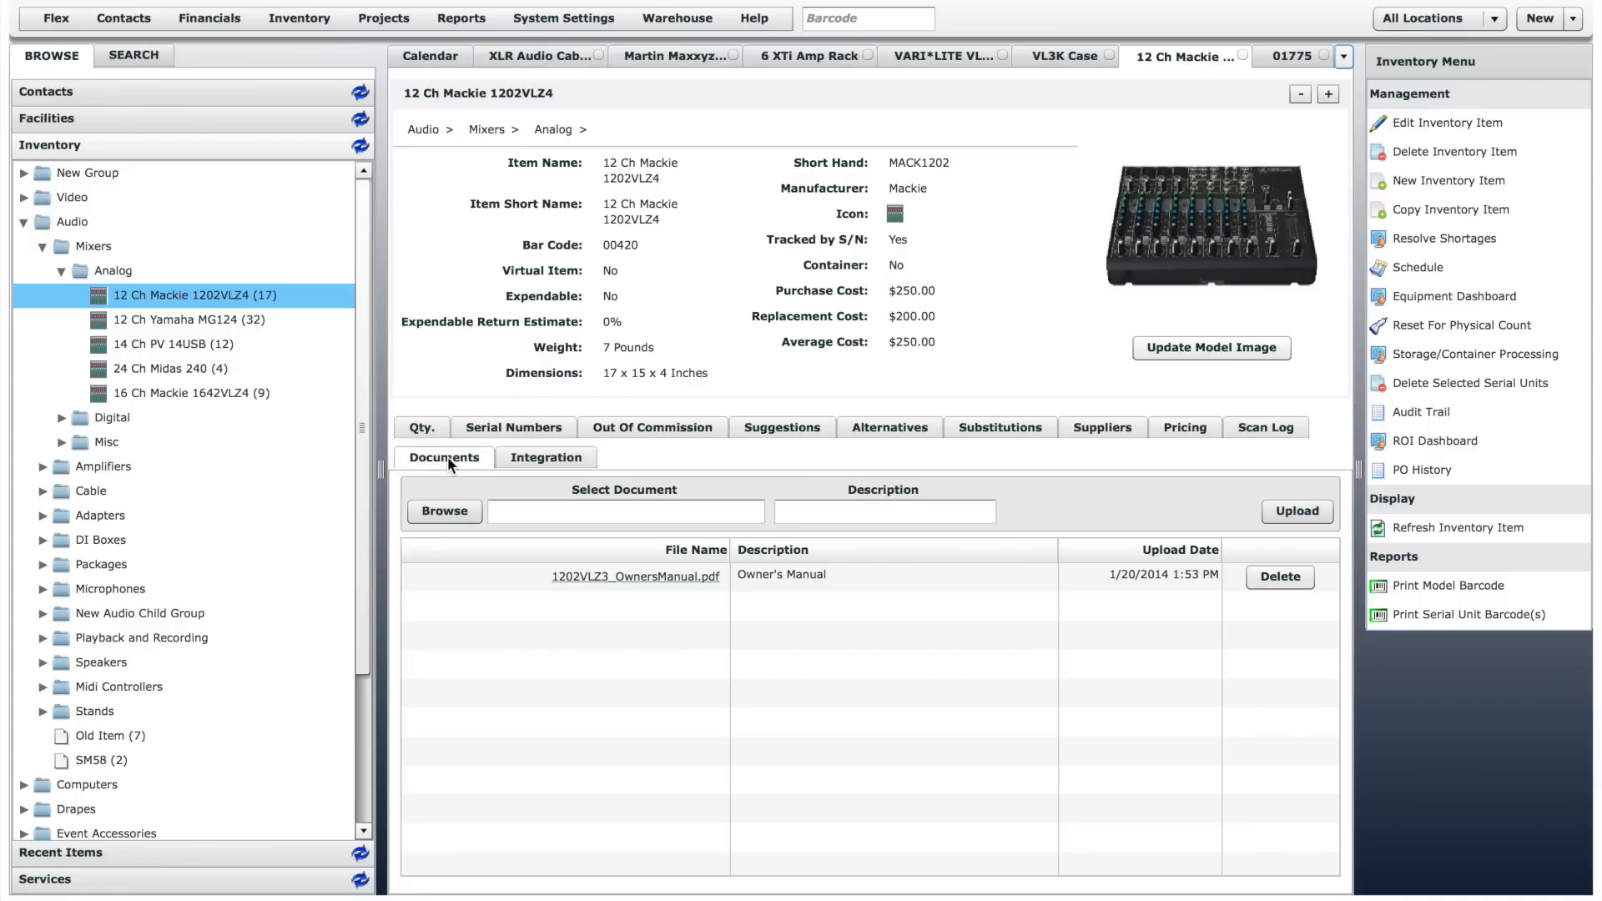
left_click(543, 458)
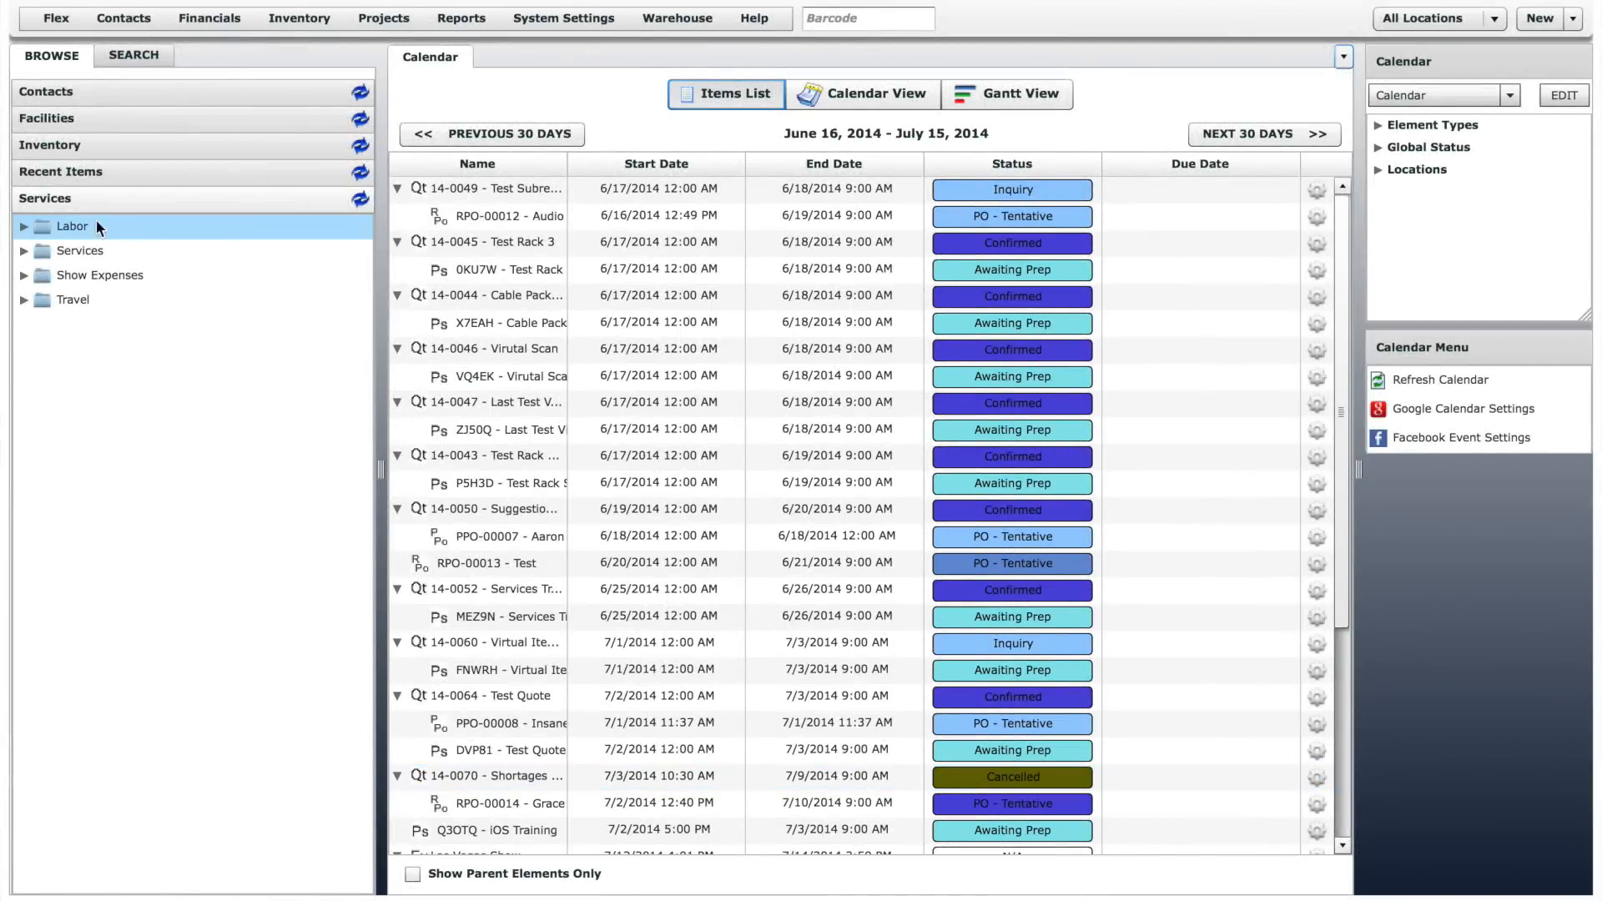
- Expand the Labor and Travel service groups, view the general Audio Engineer offering and its pricing, and close its record
left_click(22, 227)
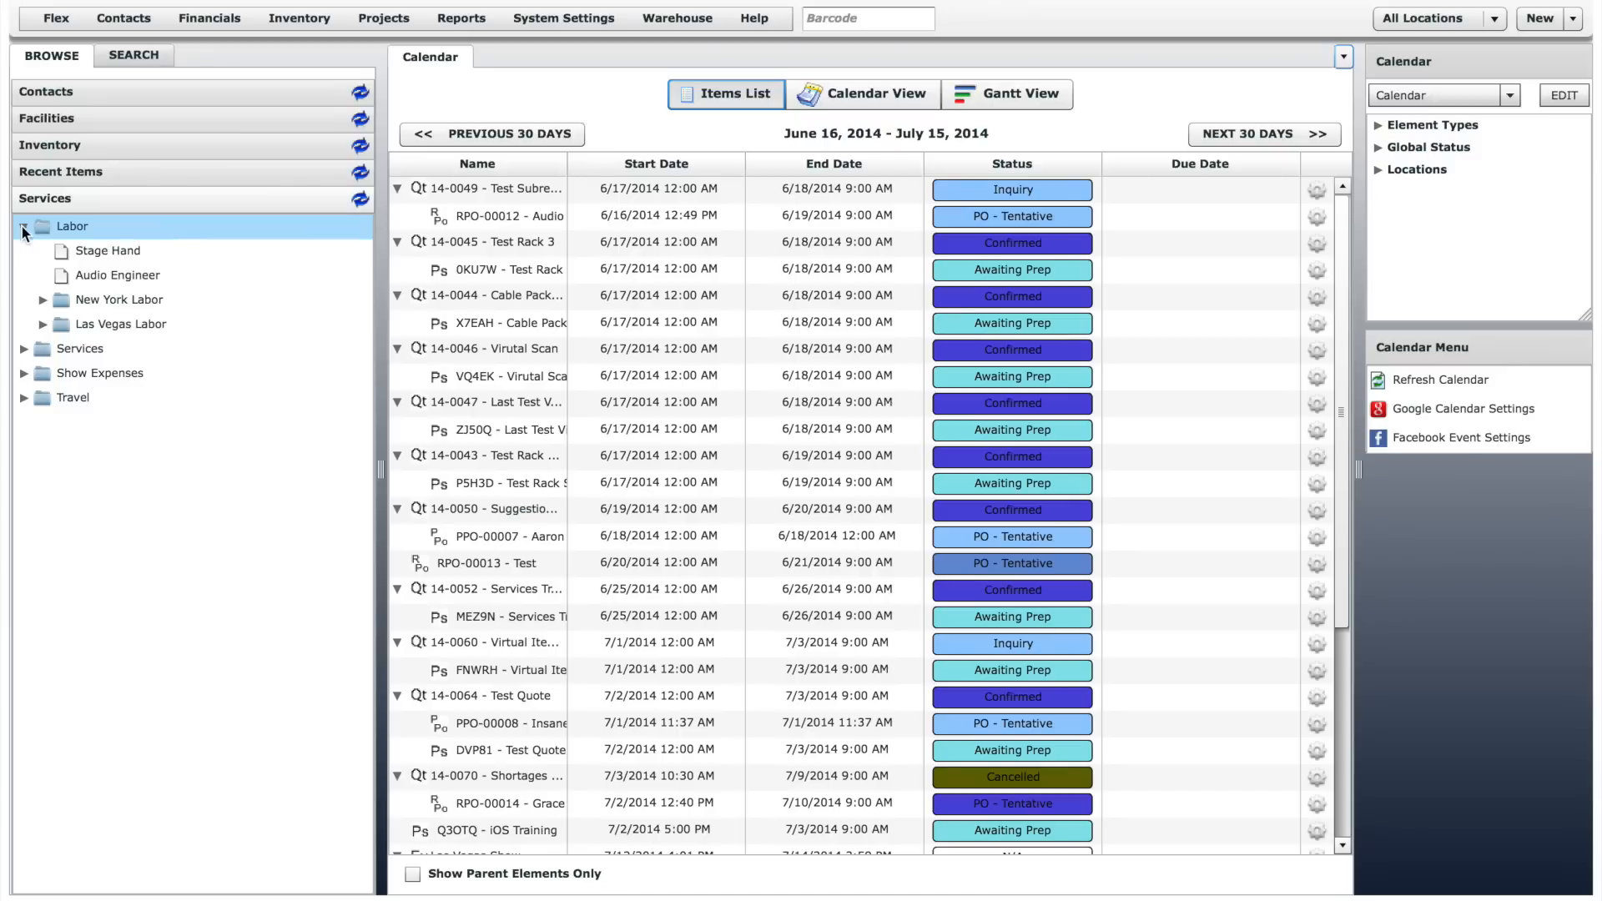
left_click(23, 397)
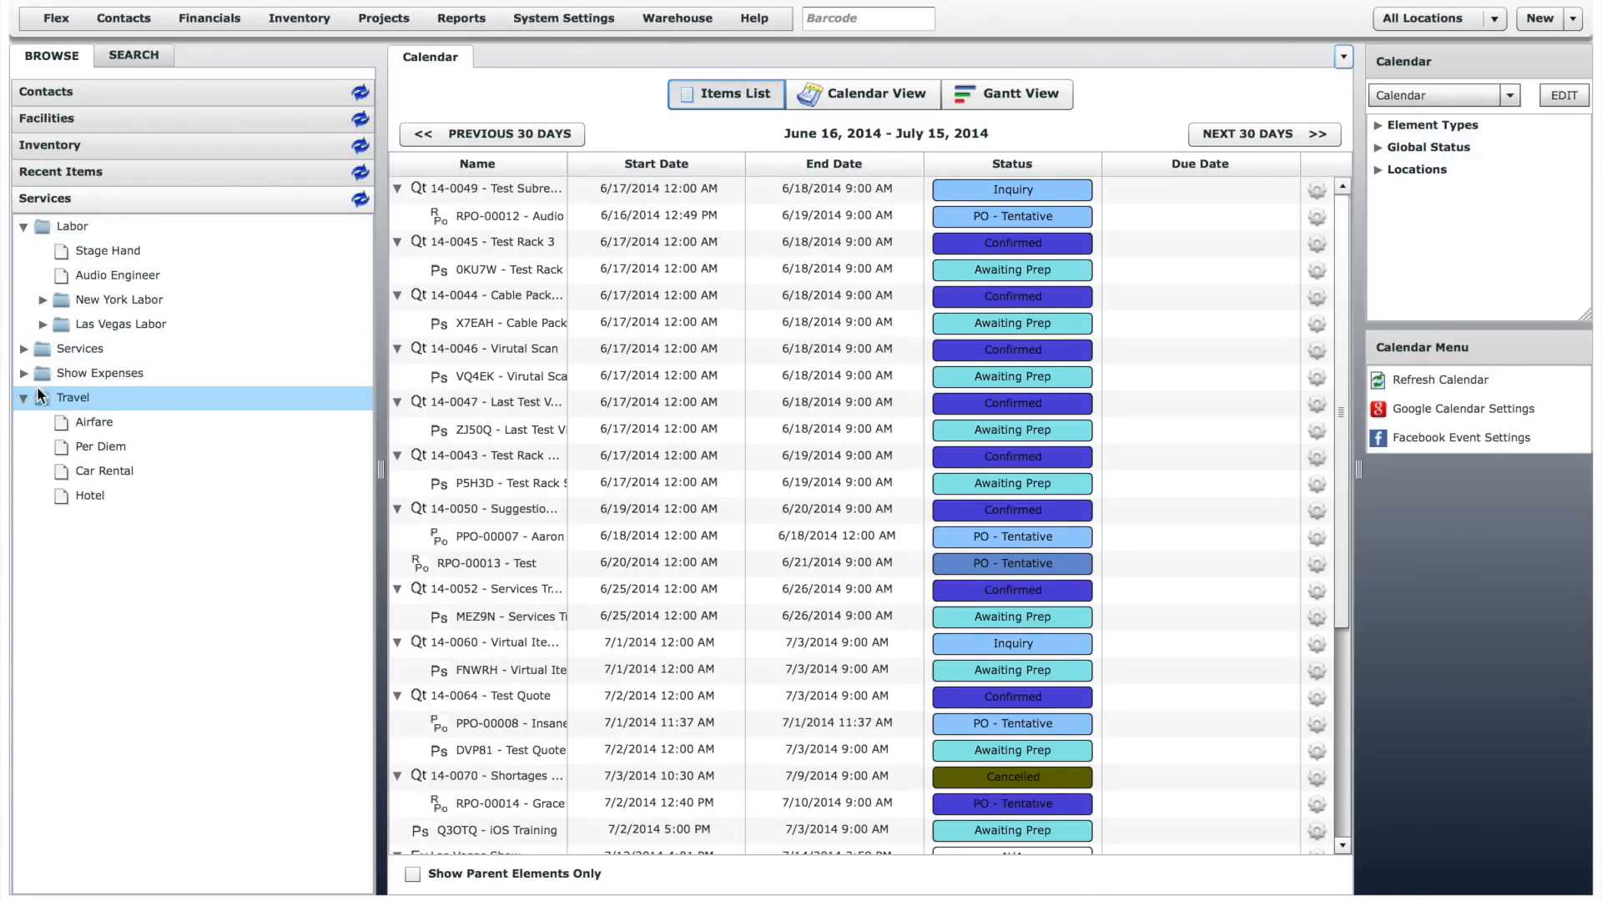
left_click(122, 275)
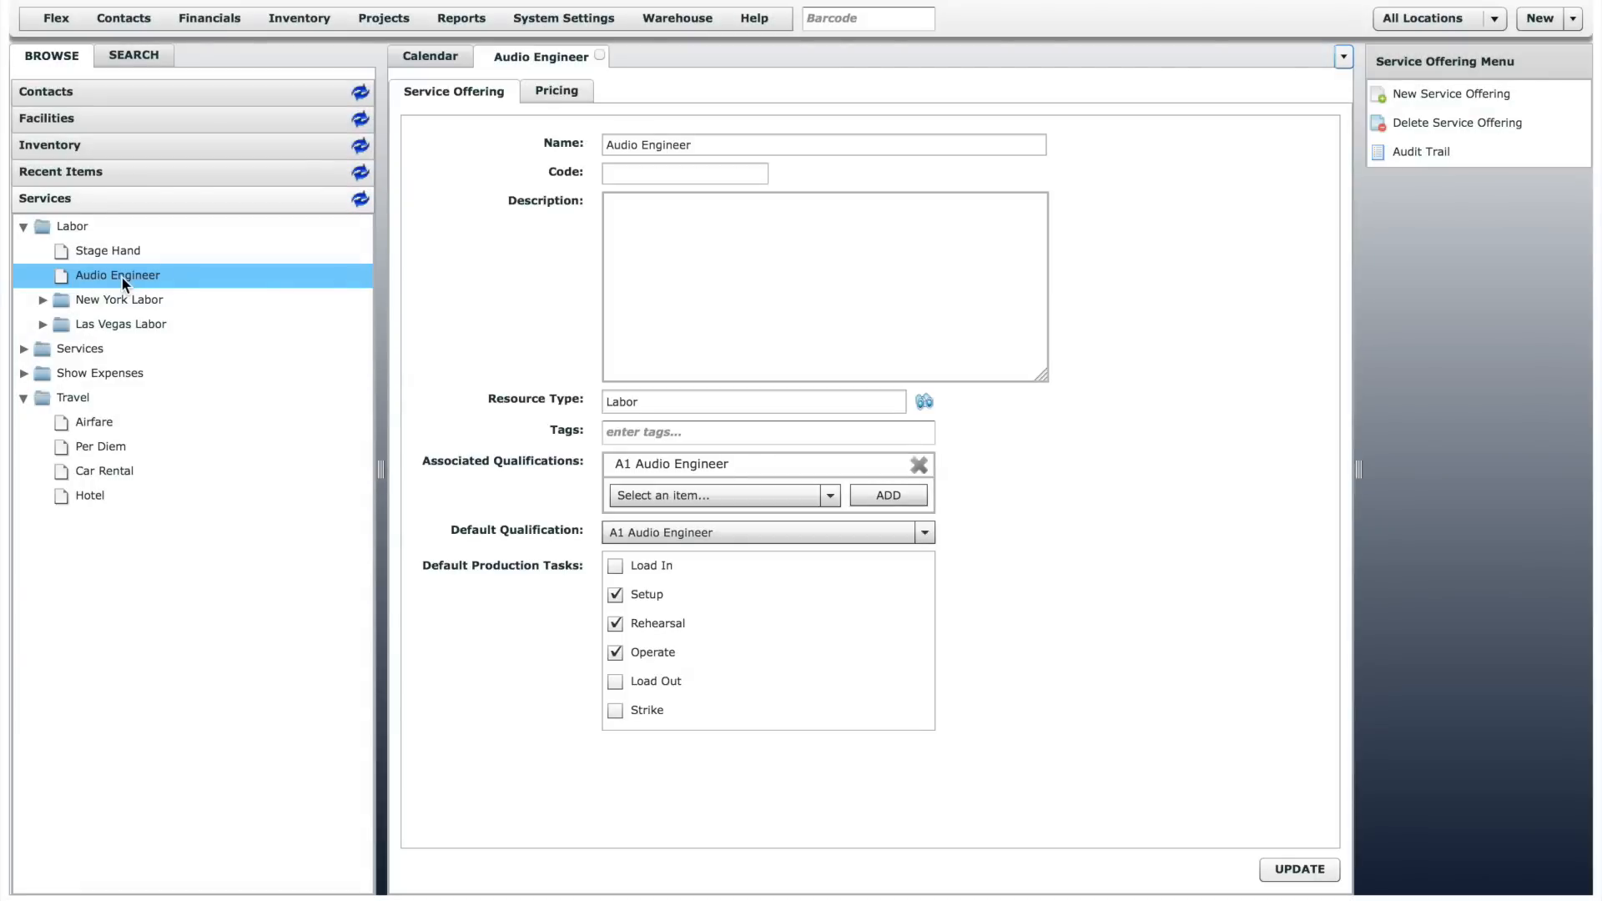
left_click(572, 93)
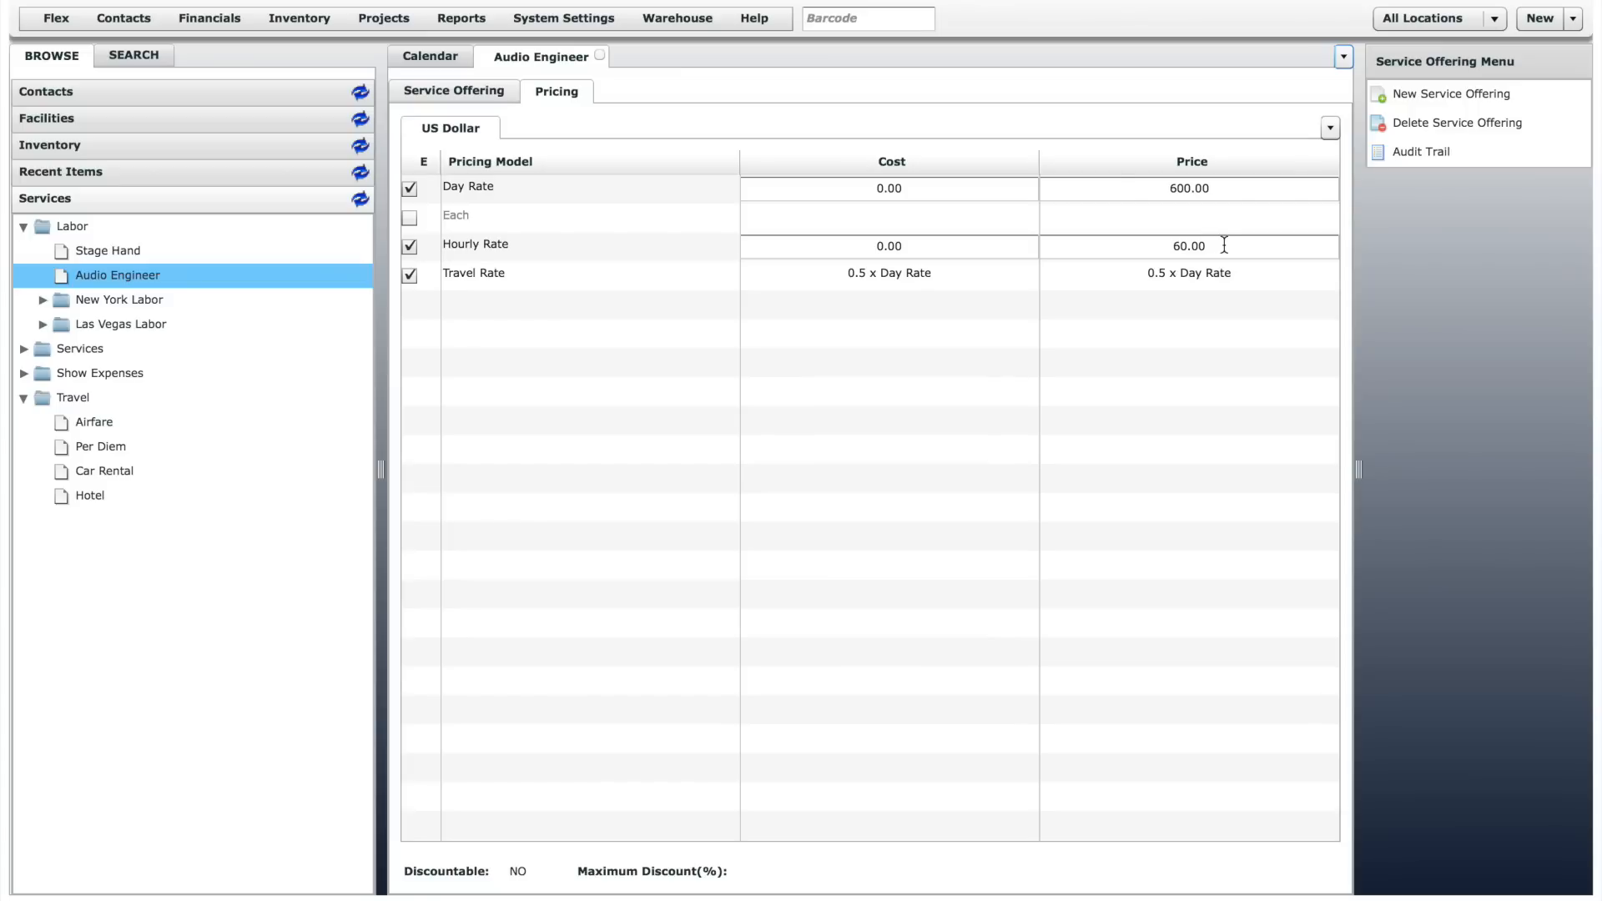
left_click(599, 56)
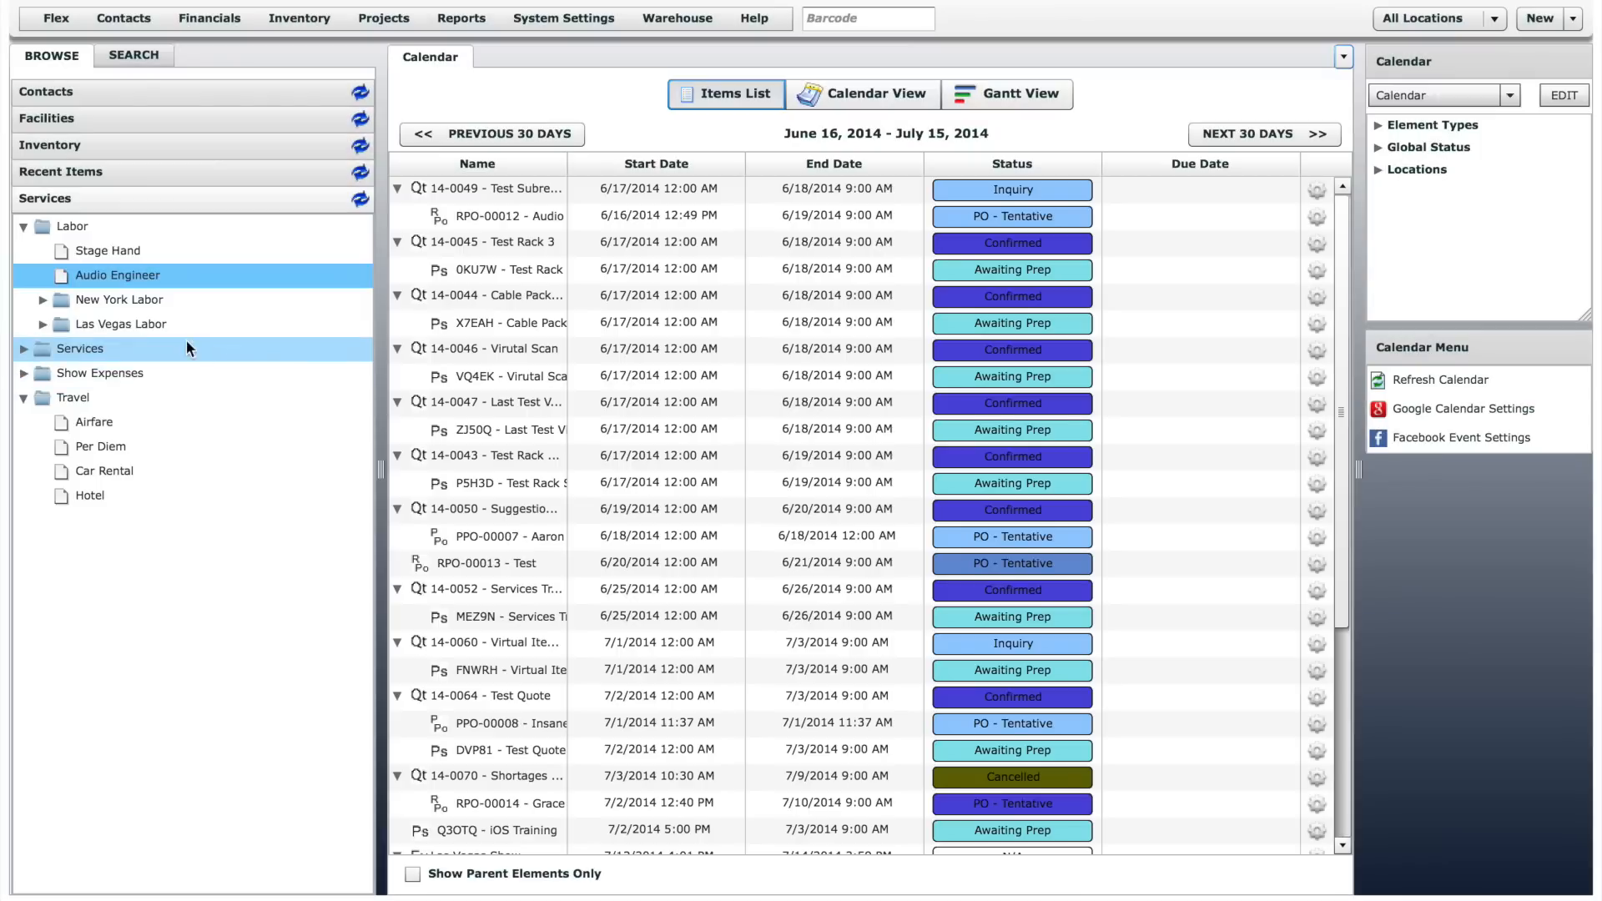
- View the details and pricing of the Audio Engineer under Las Vegas Labor and of the Airfare travel service
left_click(42, 325)
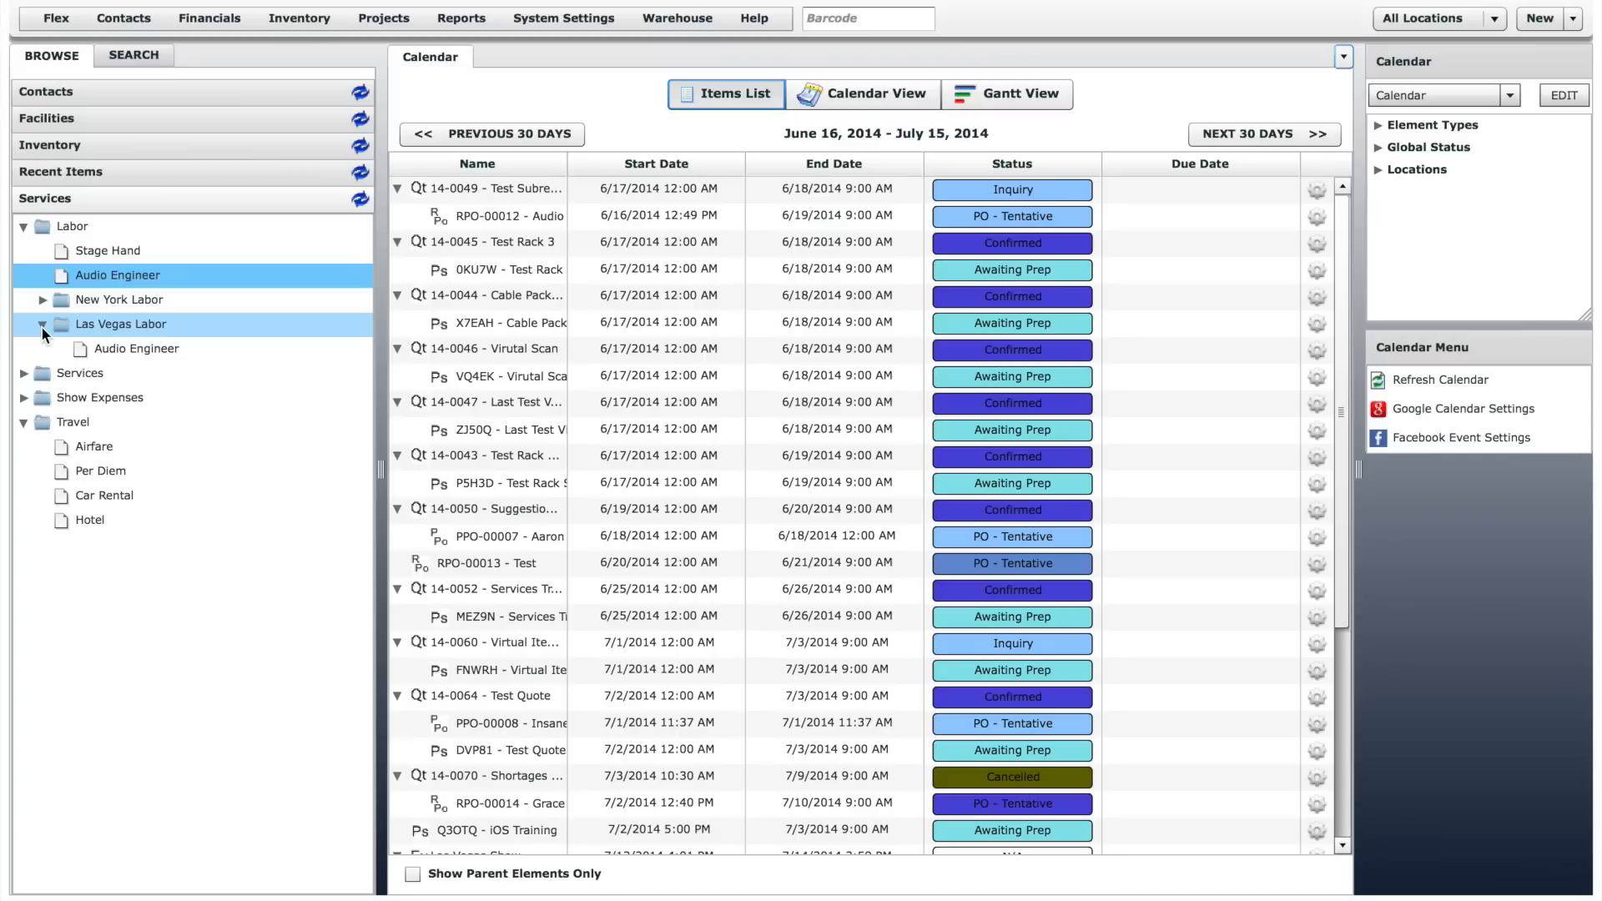
left_click(133, 351)
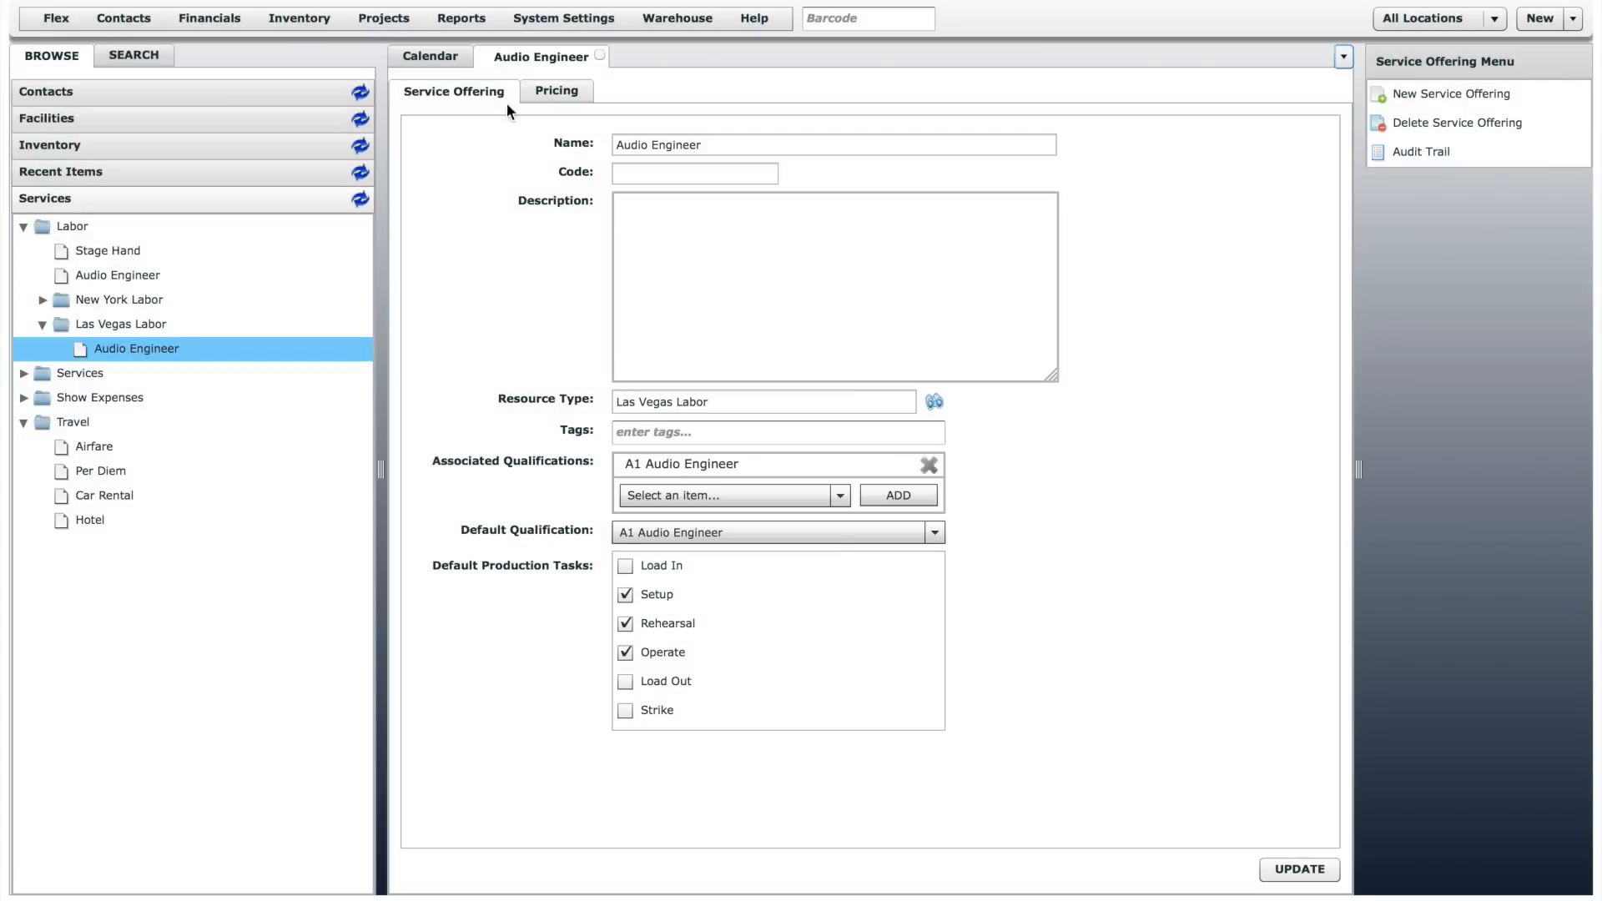
left_click(552, 90)
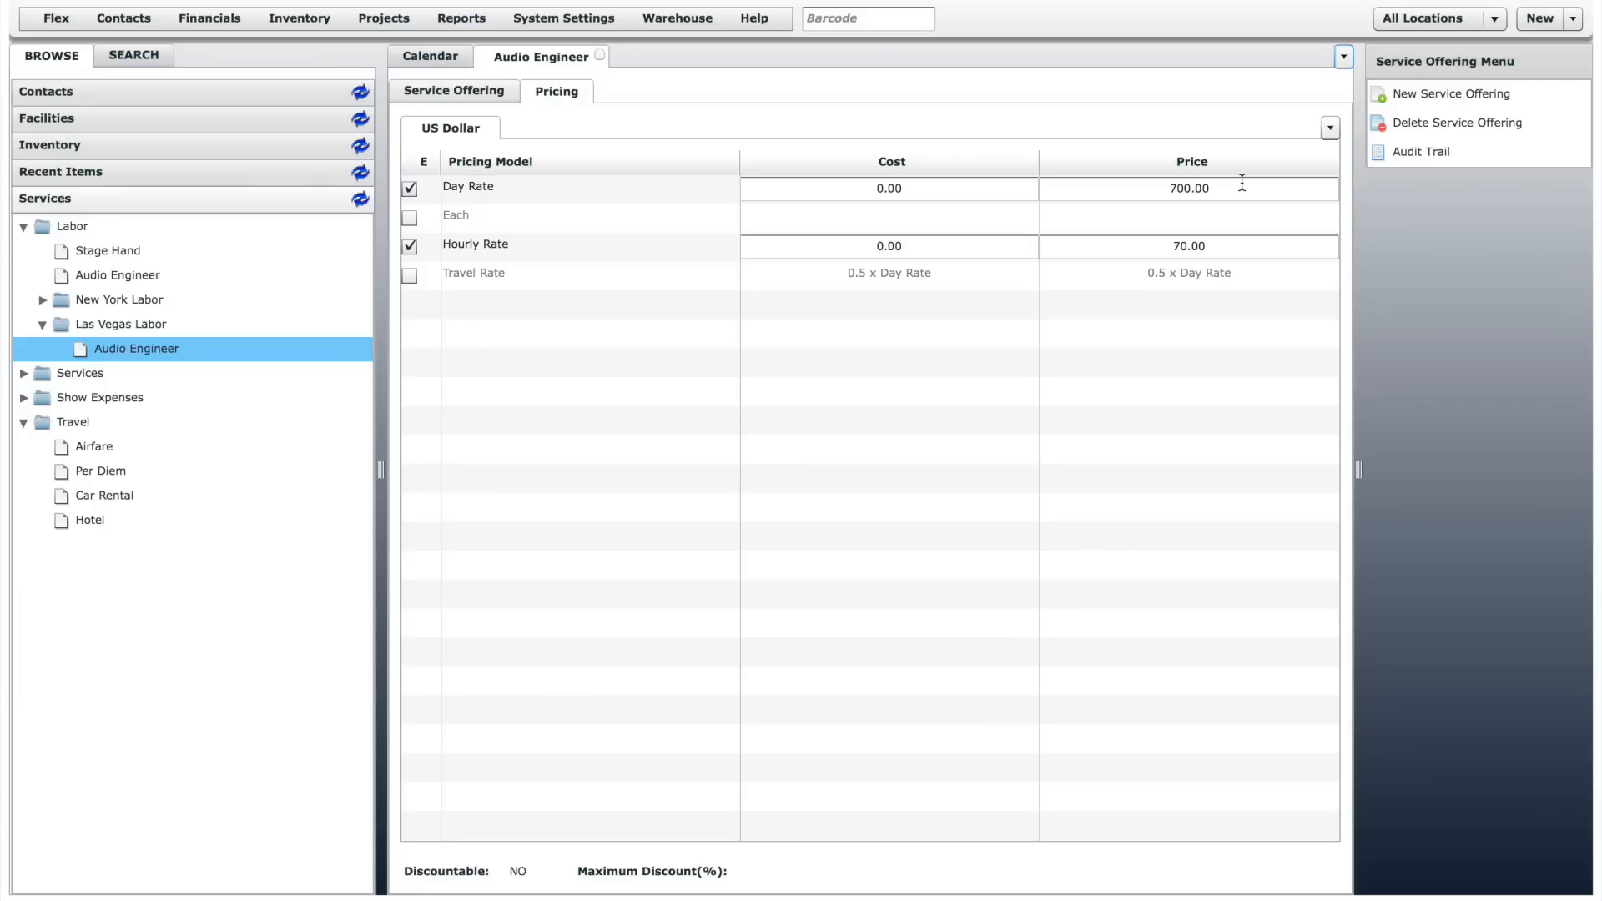
left_click(90, 448)
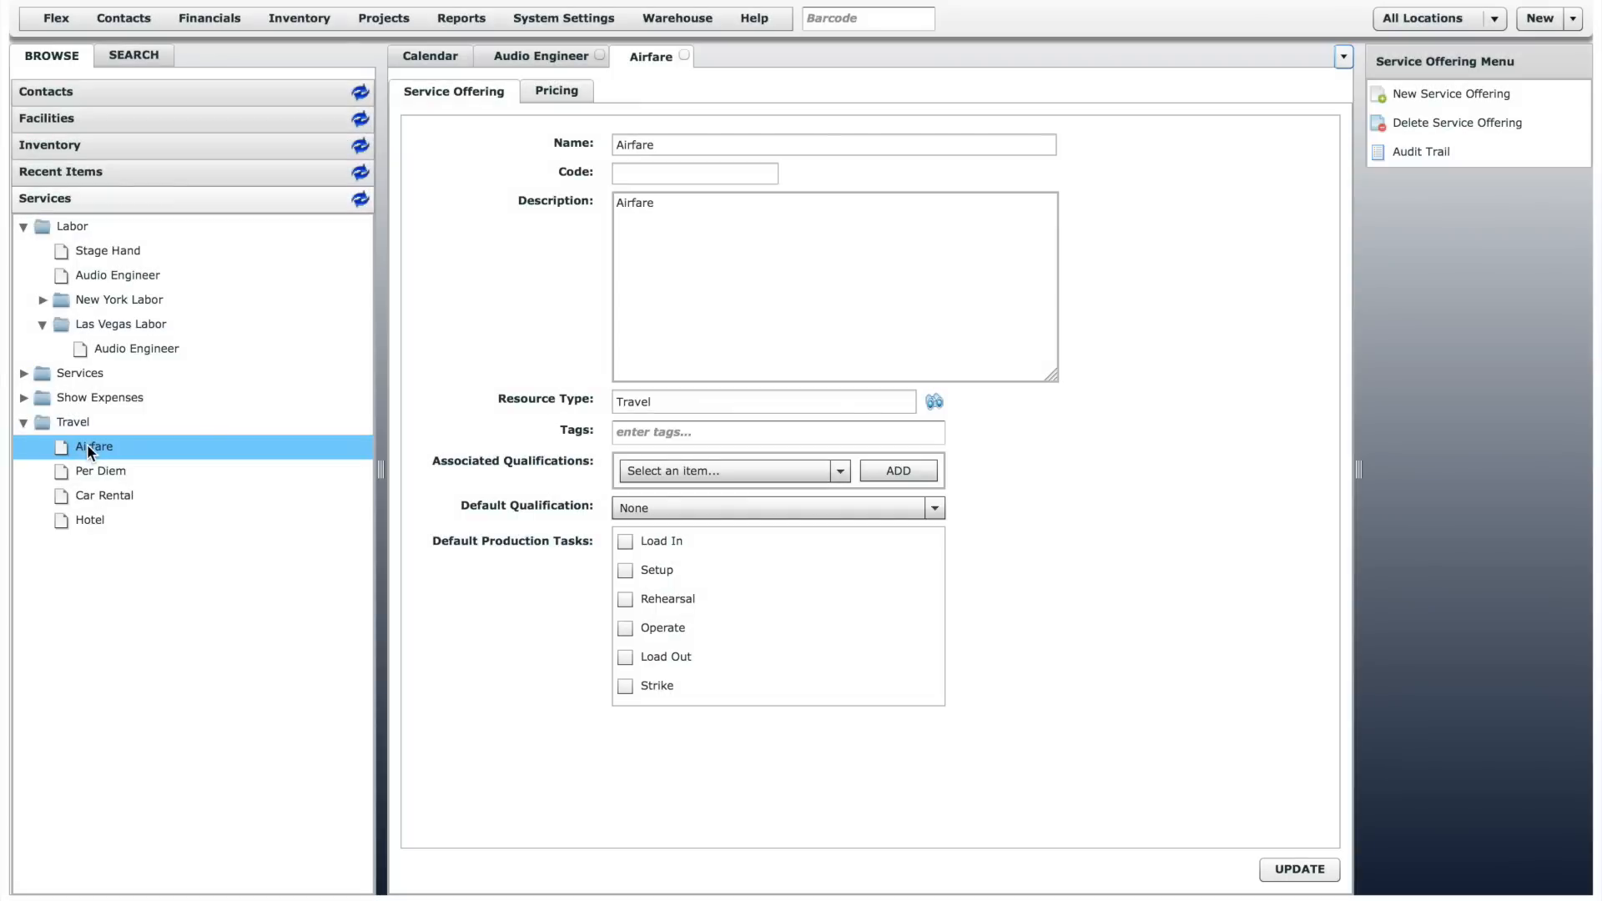
left_click(565, 93)
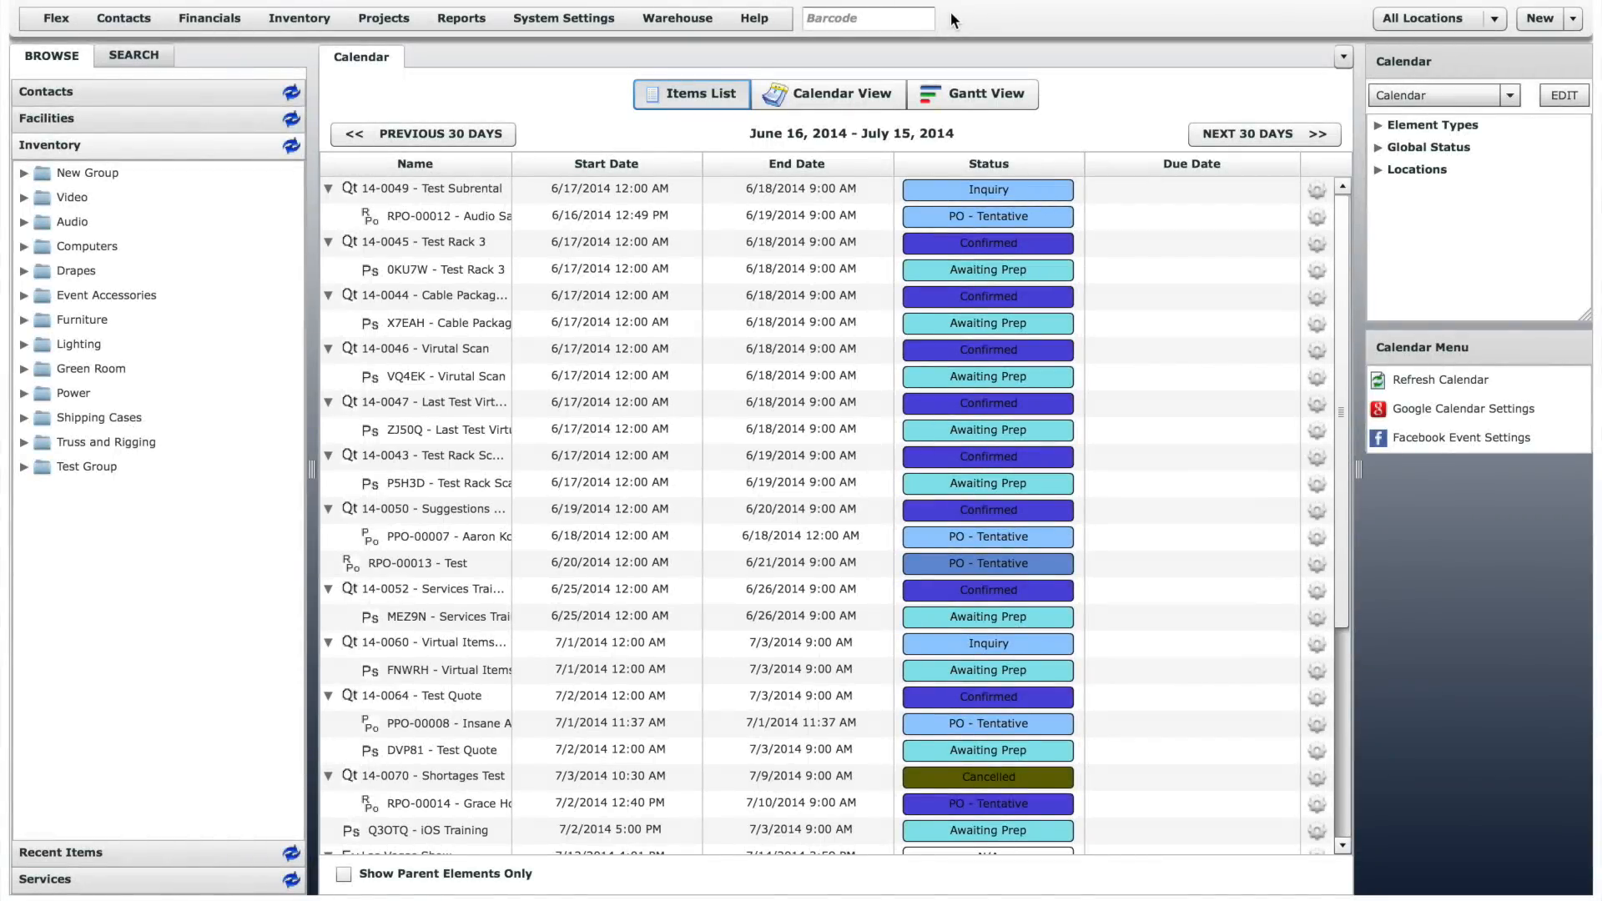
- Create a new quote and name it Demo Quote
left_click(1562, 22)
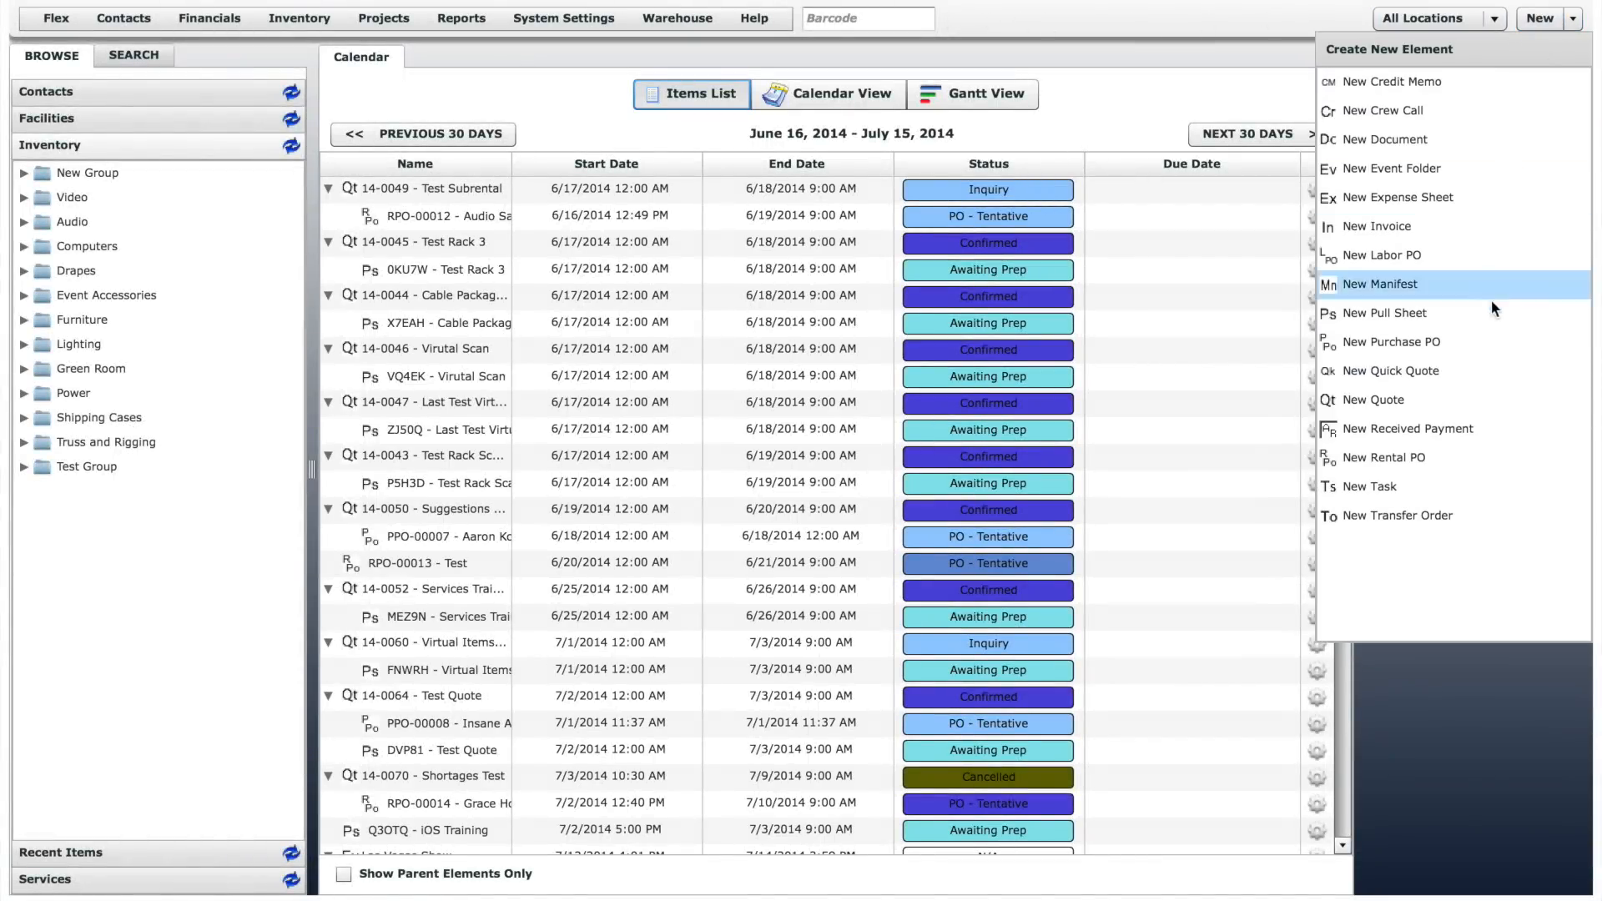
left_click(1420, 399)
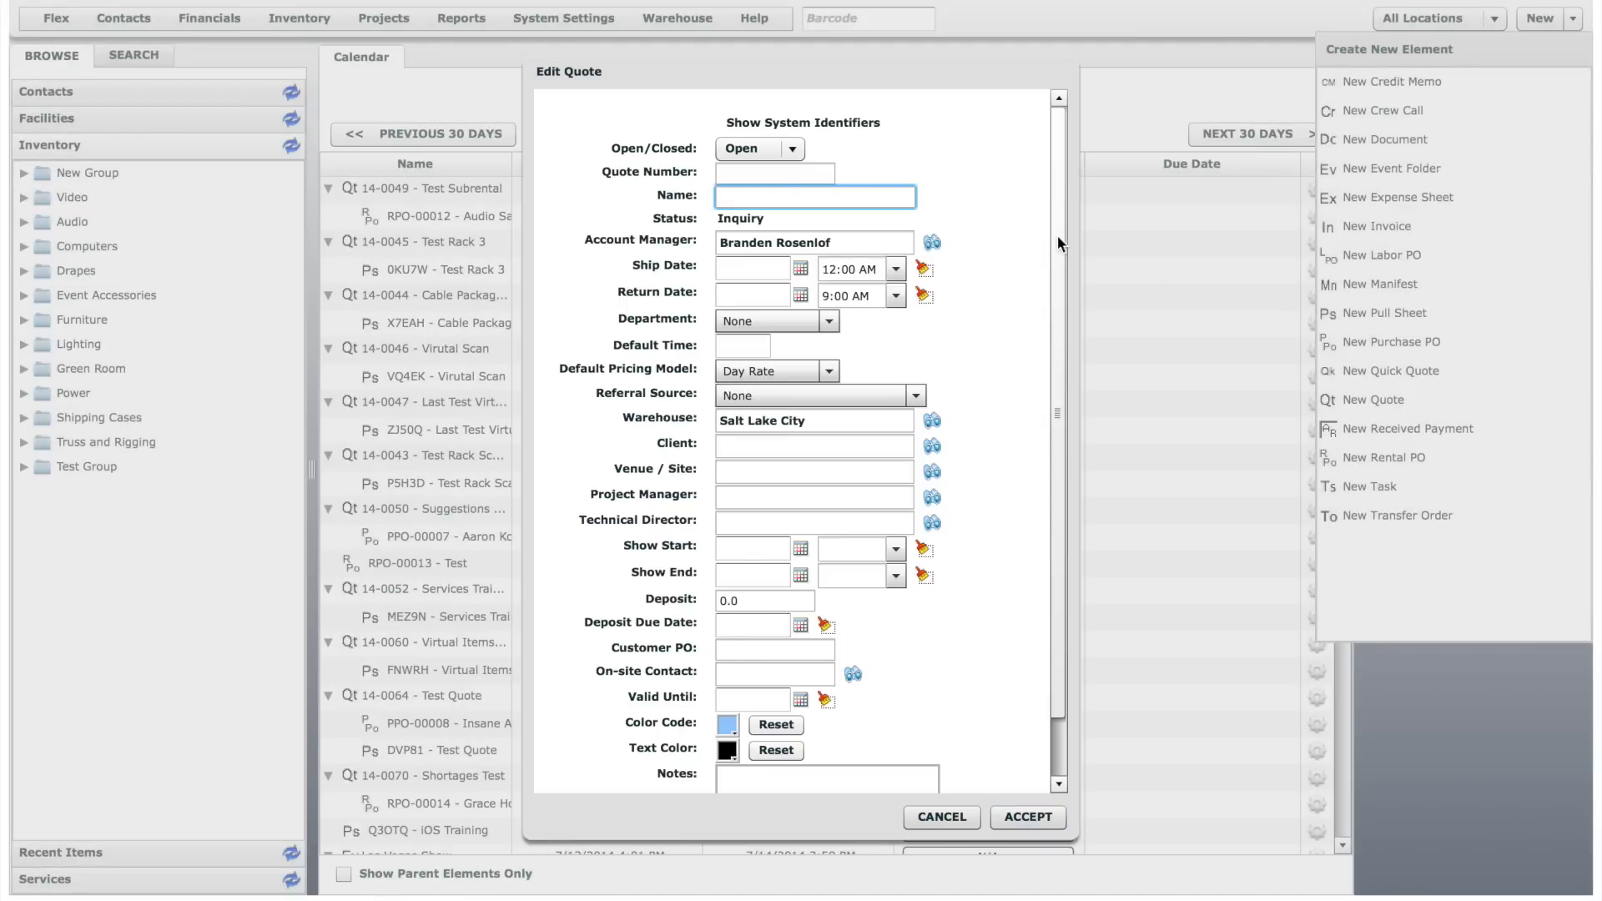
type("Demo Quote")
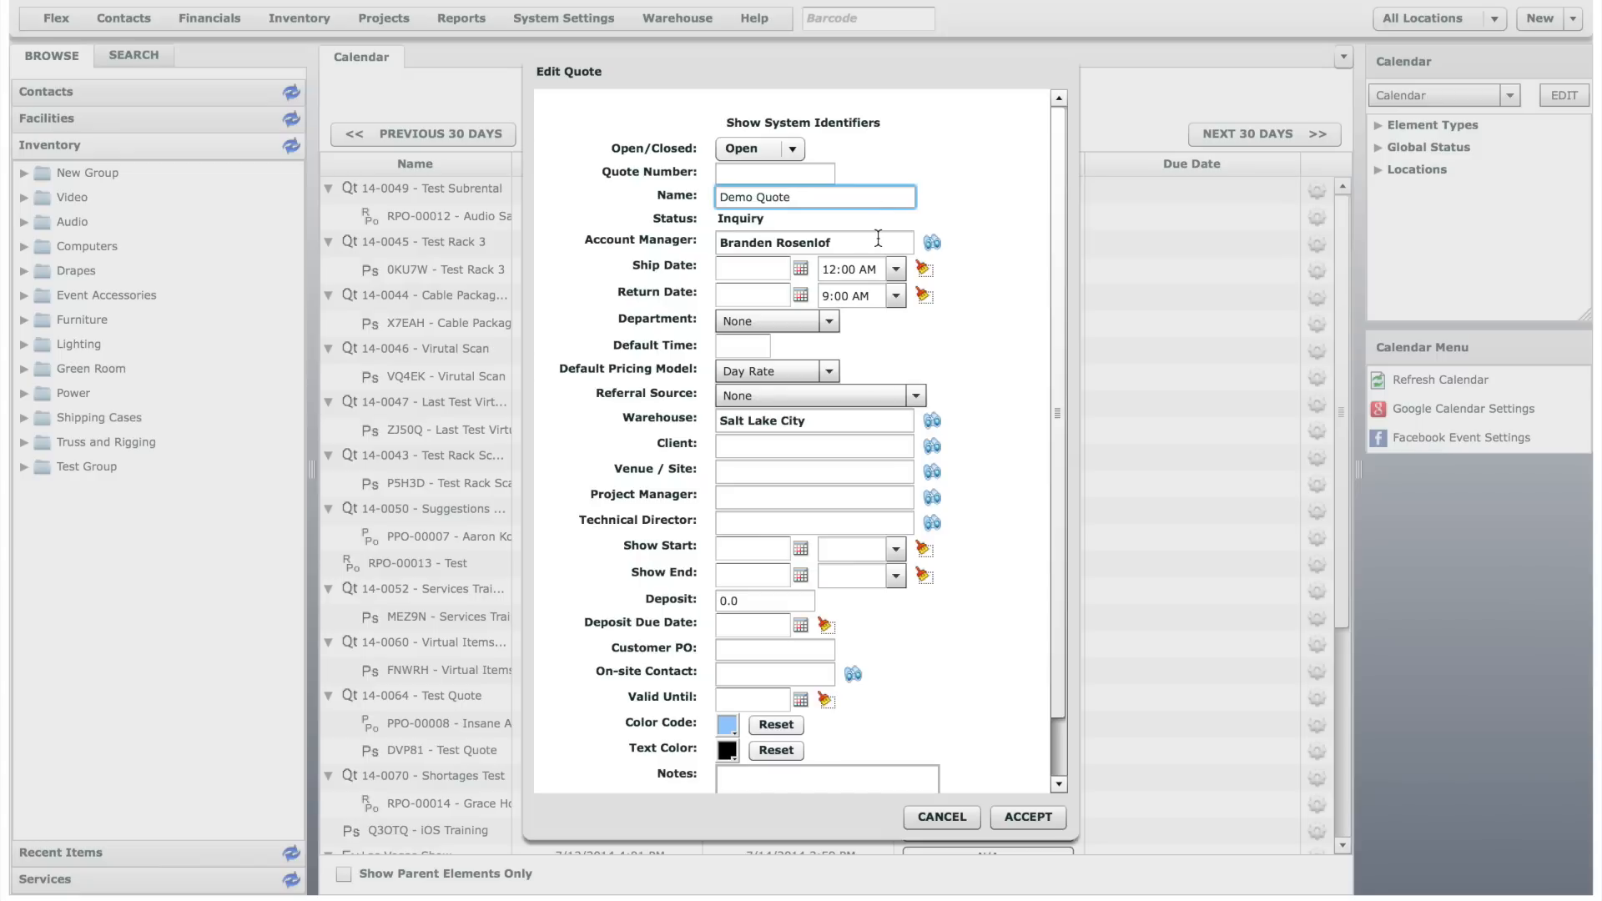
- Set the quote's ship date to 07/17/2014 at 7:30 AM
left_click(802, 269)
left_click(925, 373)
left_click(897, 270)
scroll(899, 359, "down", 4)
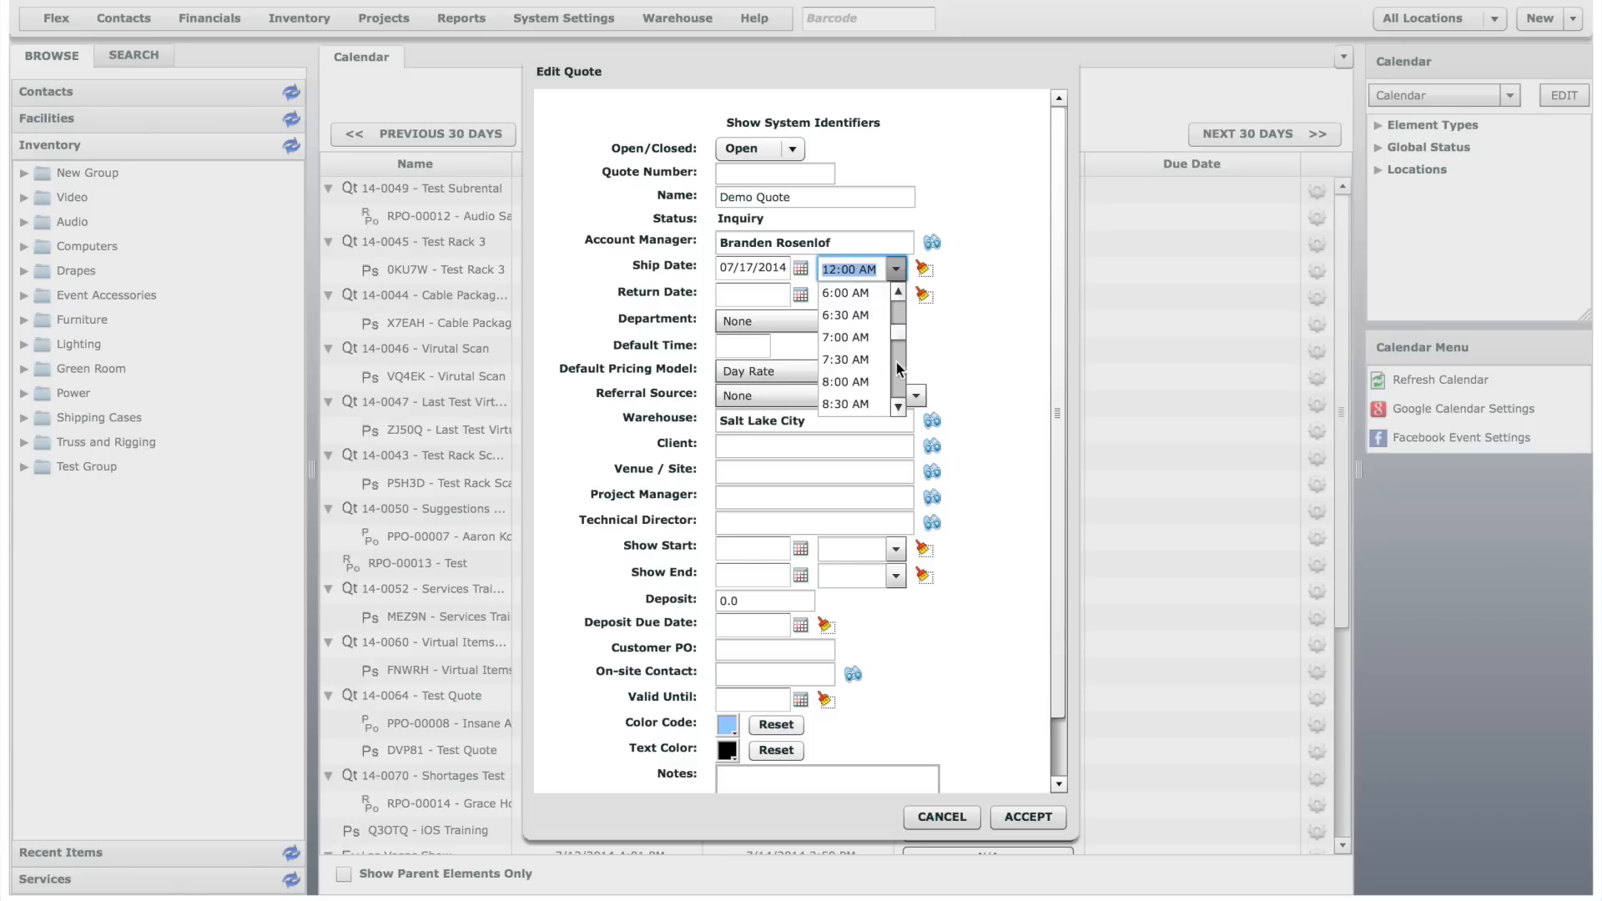
left_click(858, 359)
- Set the quote's return date to 07/19/2014 at 5:30 PM
left_click(798, 296)
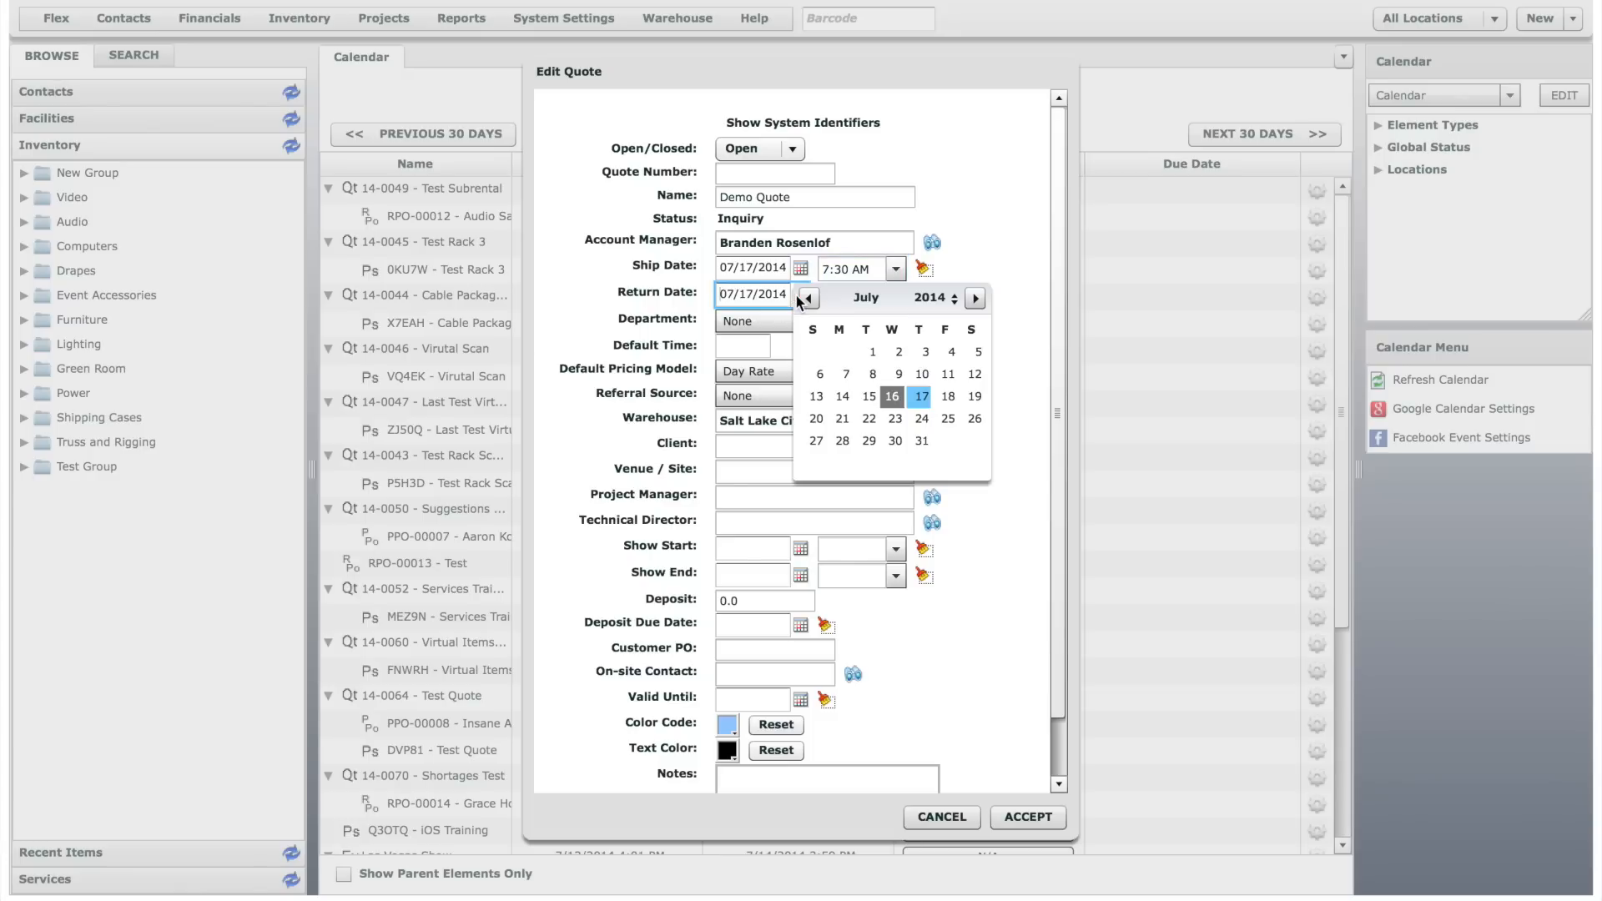
left_click(963, 397)
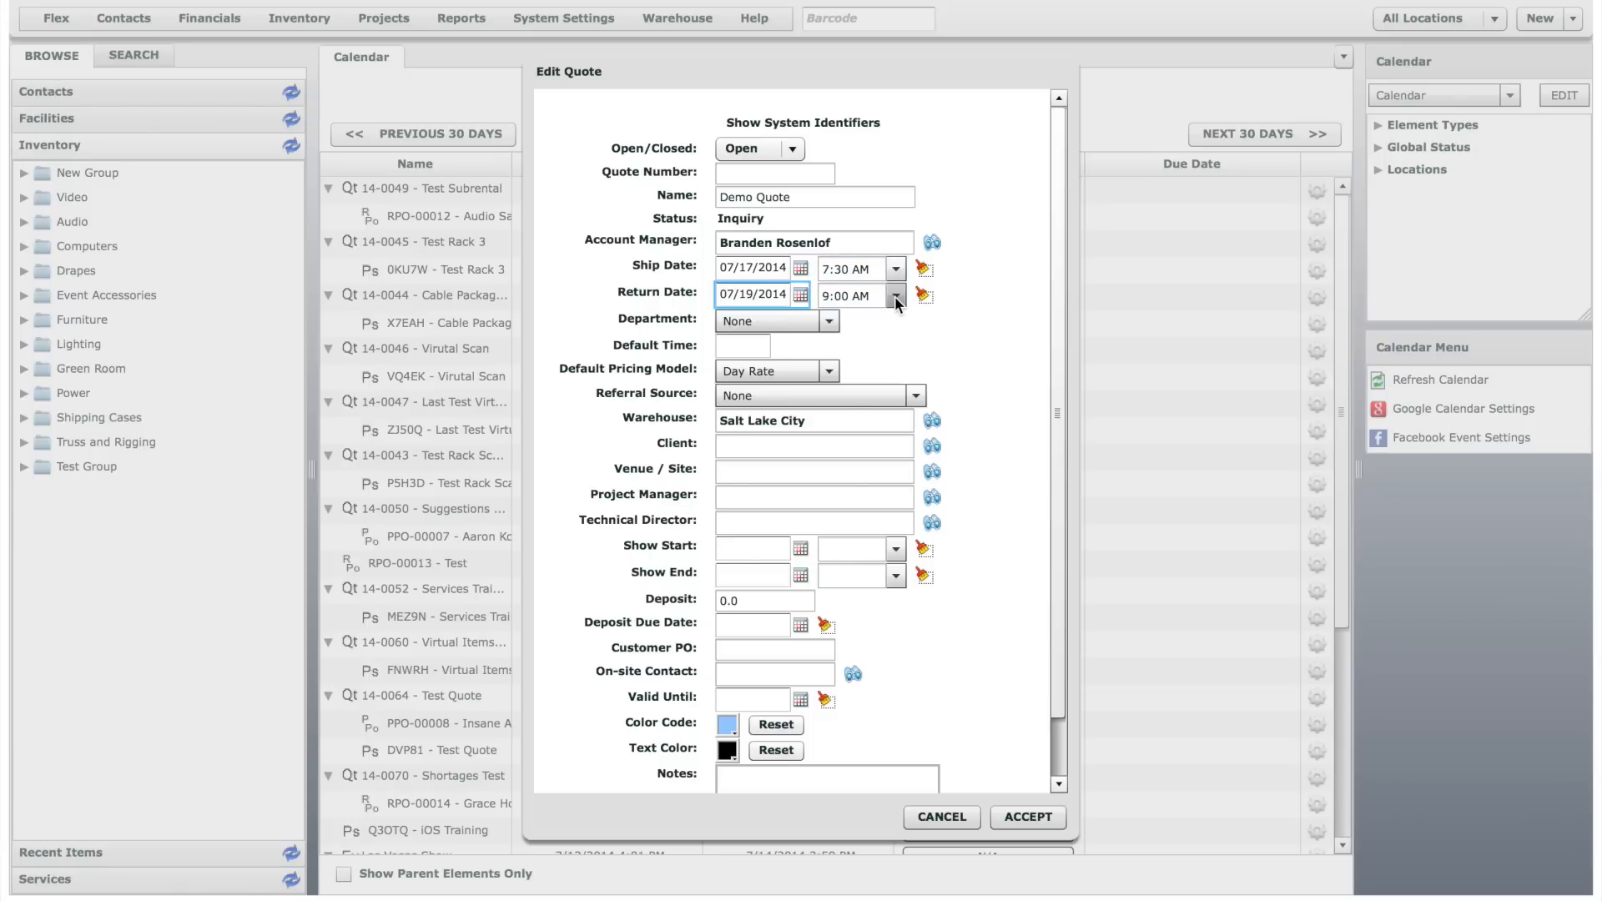
left_click(895, 296)
scroll(900, 412, "down", 5)
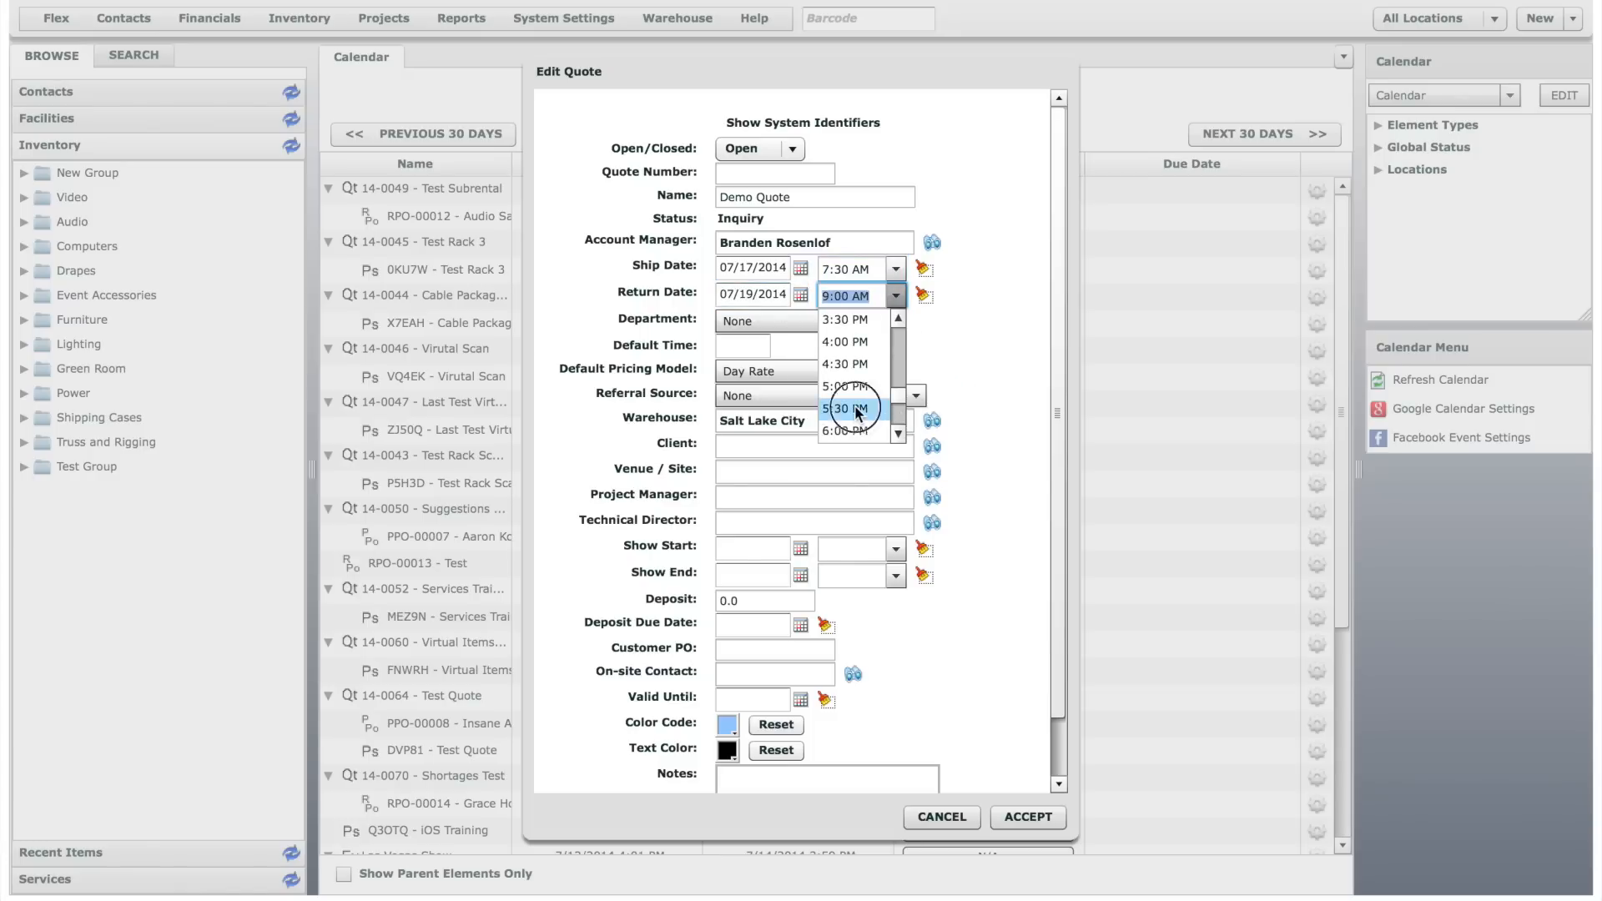
left_click(858, 409)
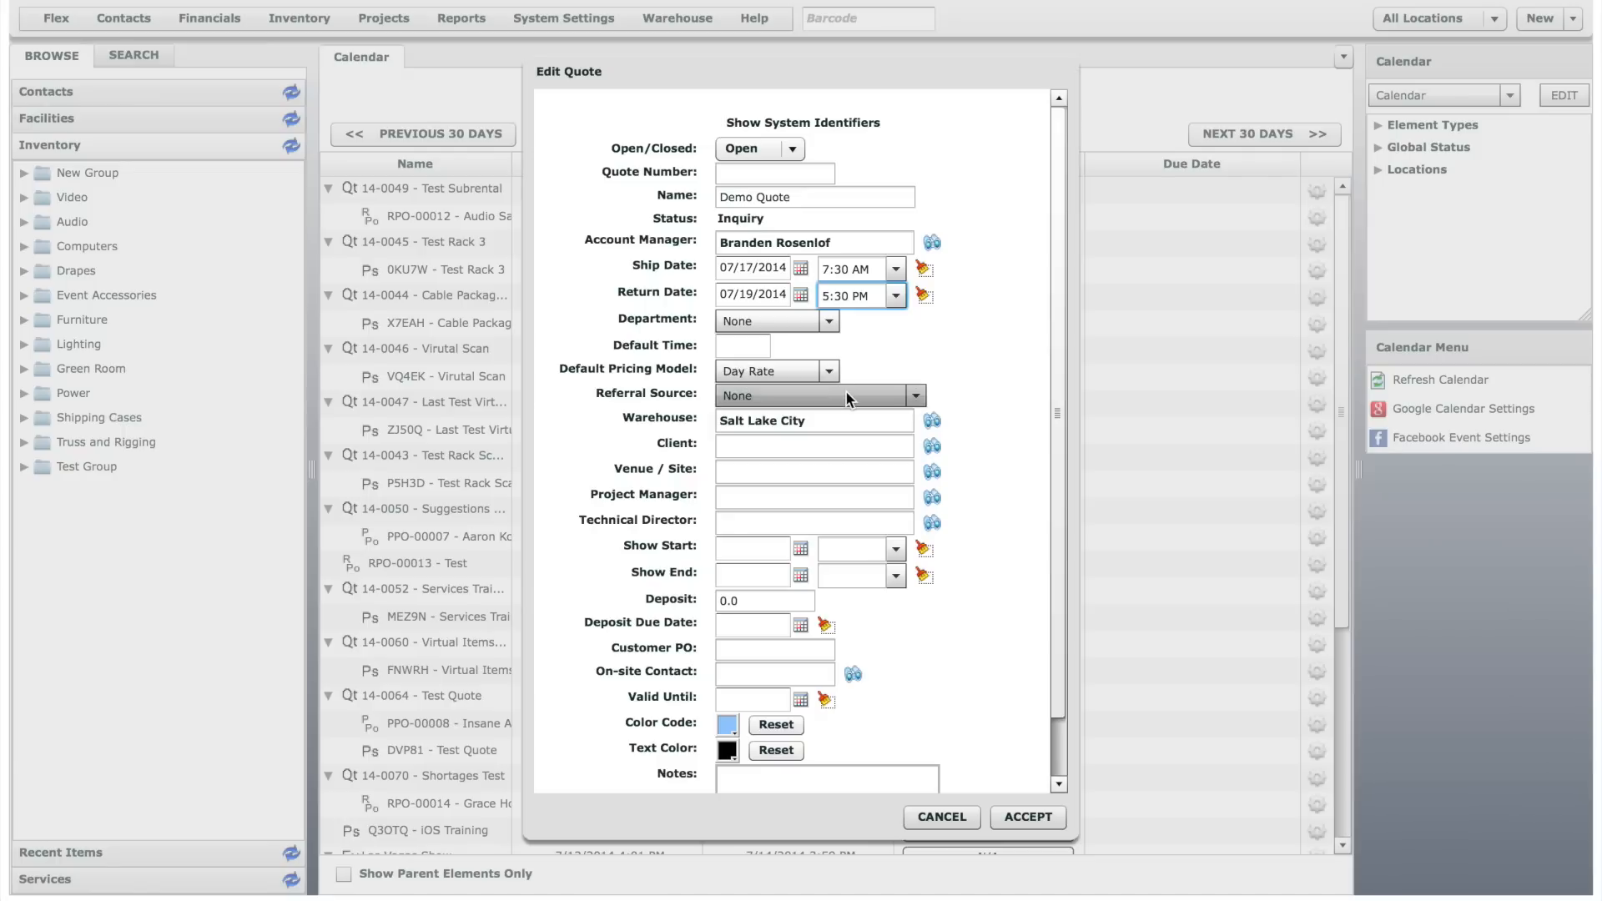
- Search the client field by name and assign the first matching Breath Mints Inc. contact as the quote's client
left_click(854, 446)
type("jon")
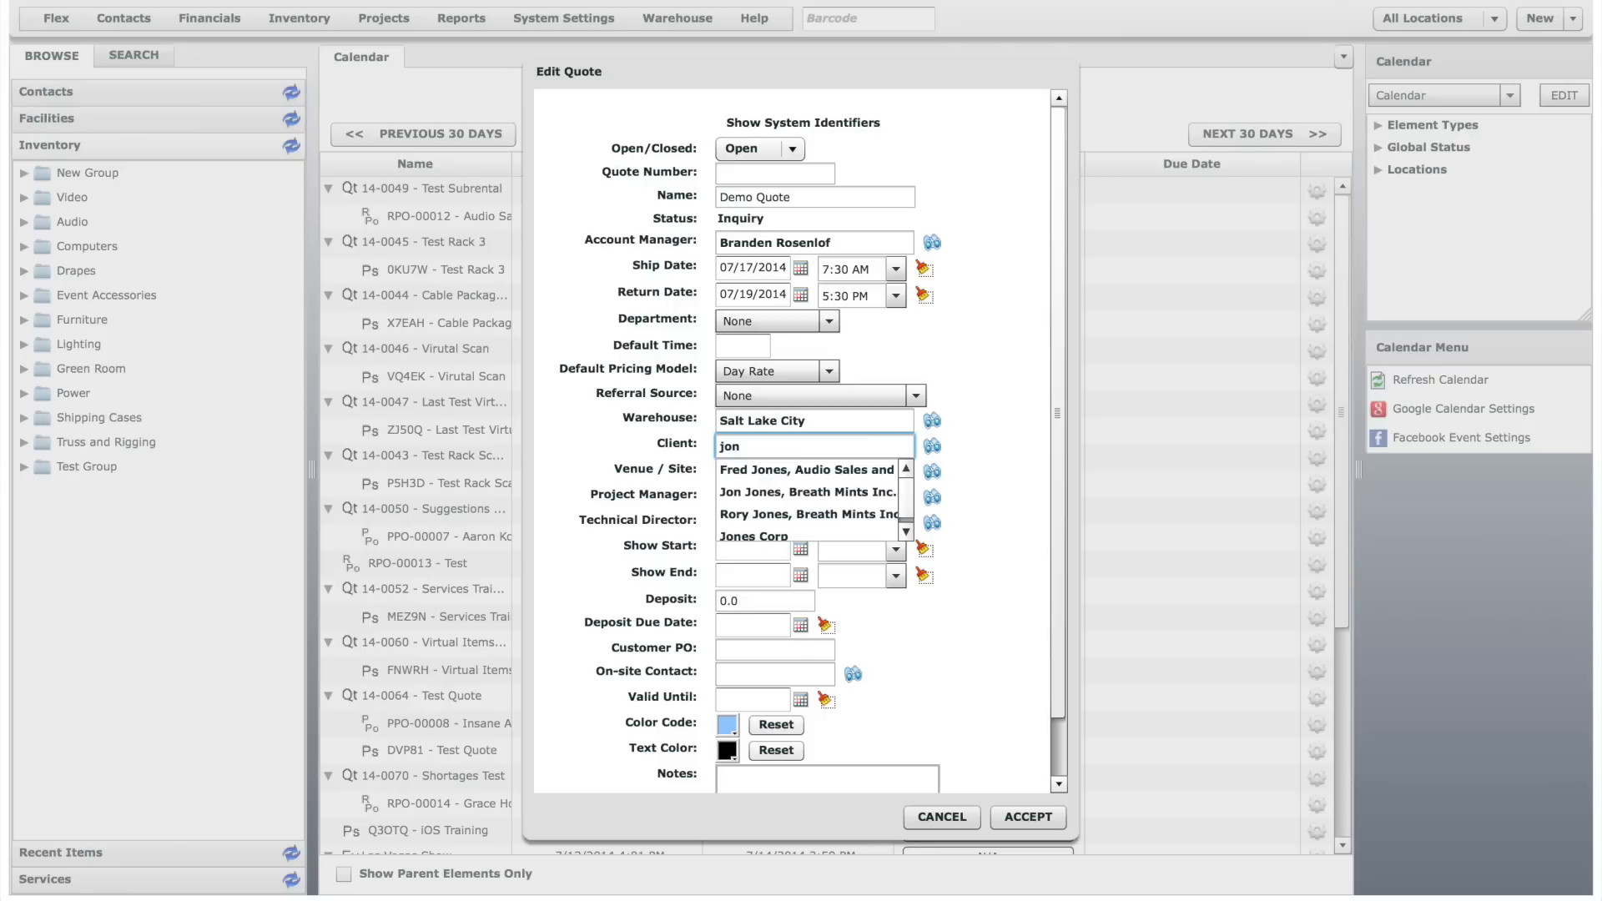
left_click(833, 491)
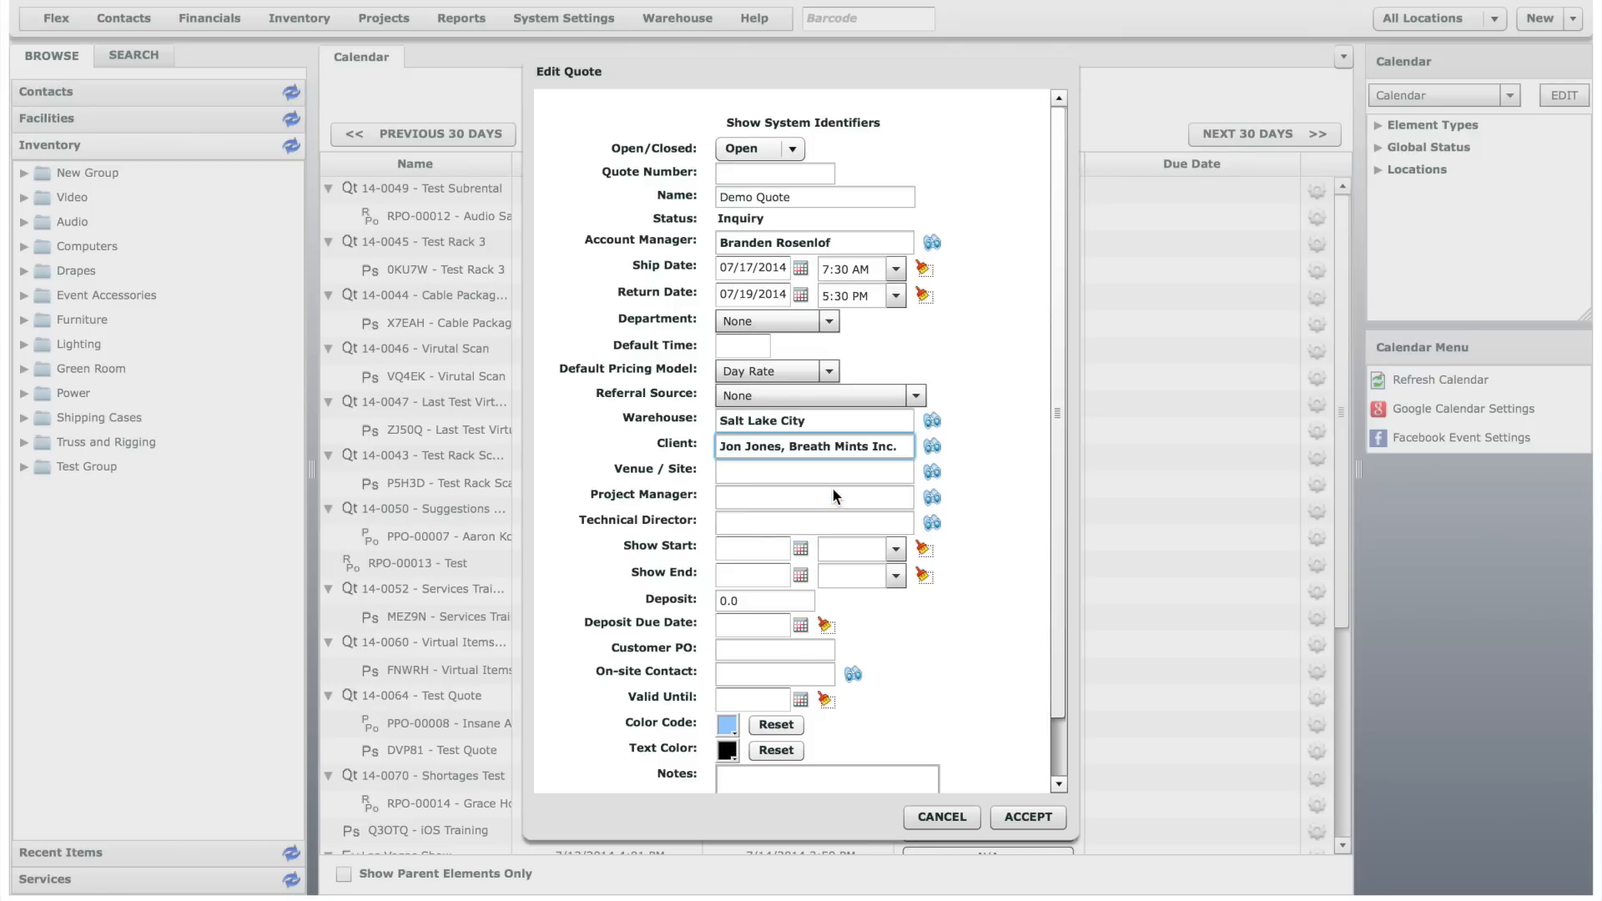
- Search the contacts for "abra", assign Abravanel Hall as the venue, and save the quote
left_click(933, 470)
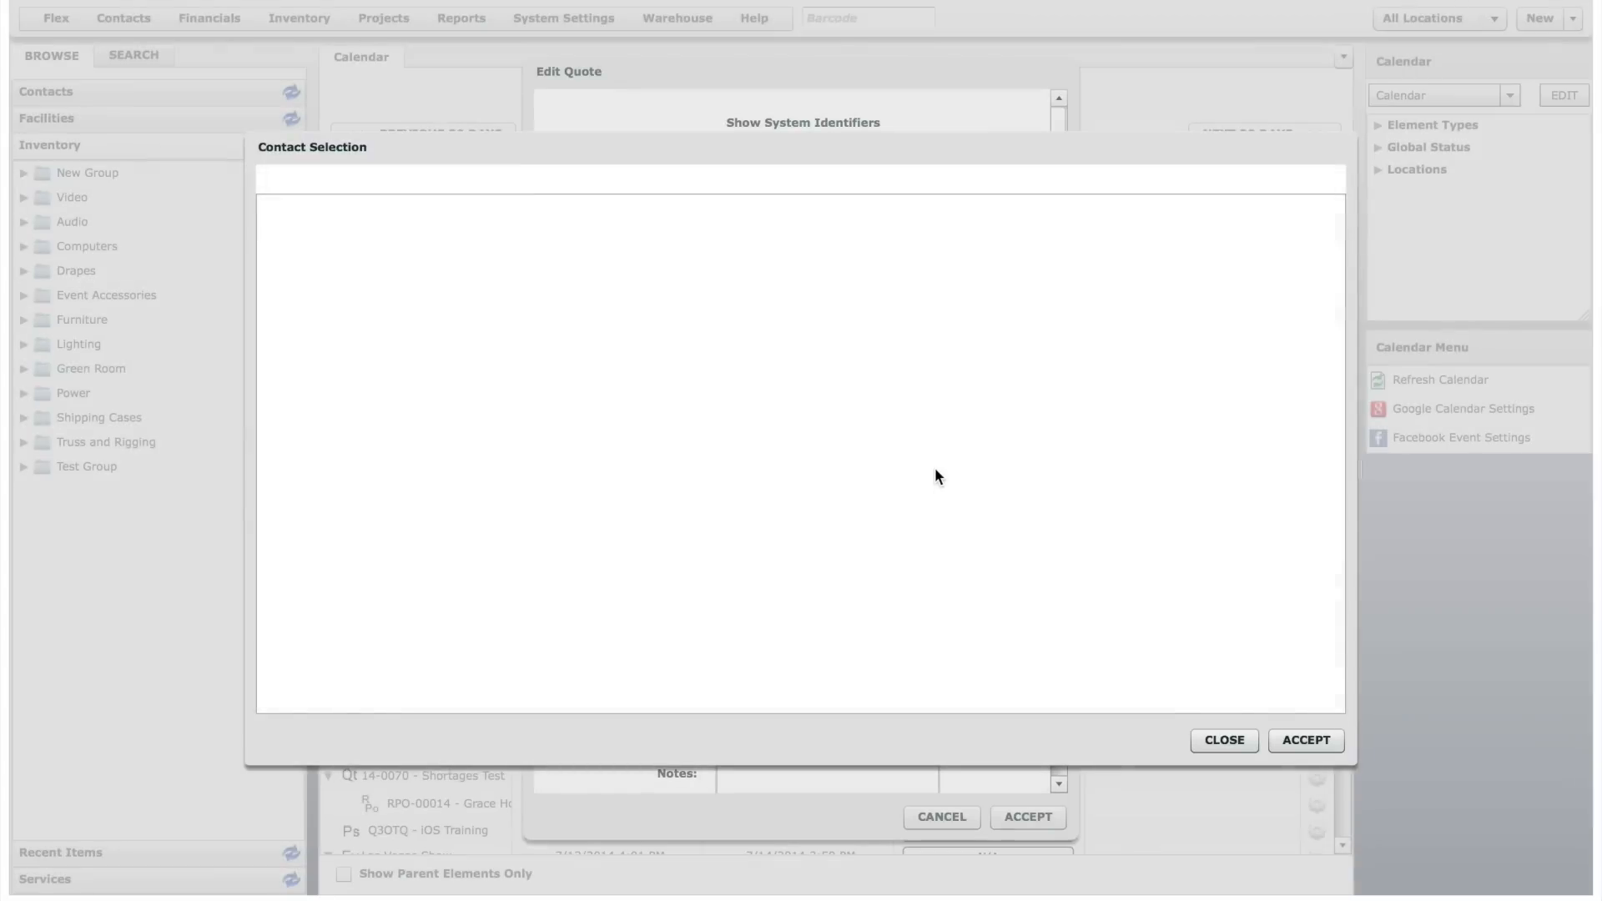
type("abra")
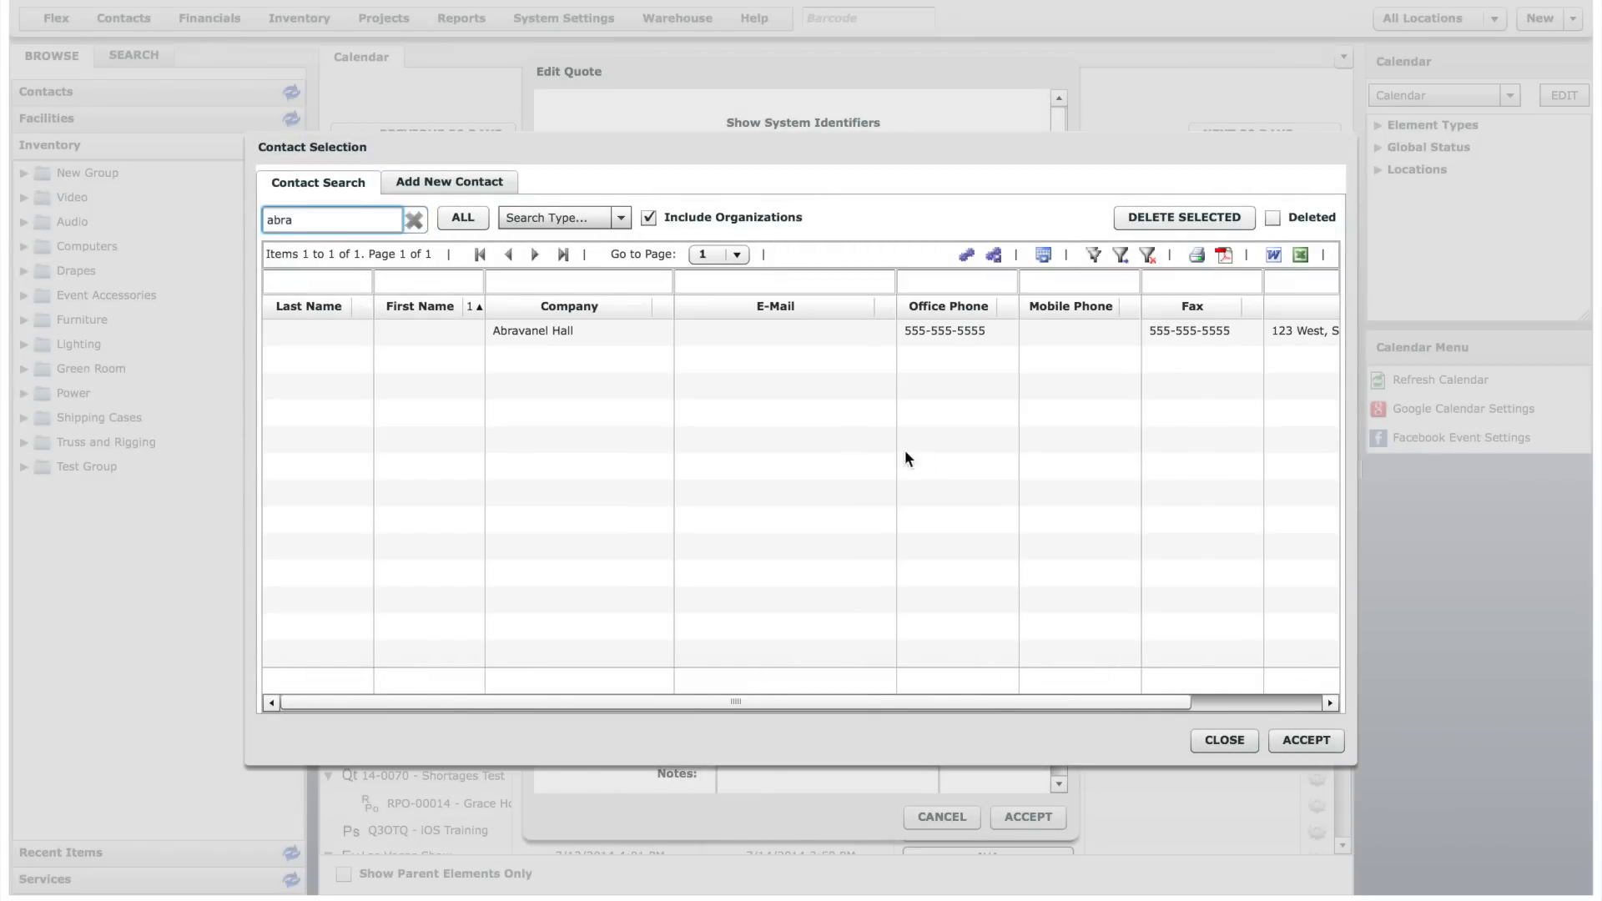
left_click(618, 327)
double_click(619, 327)
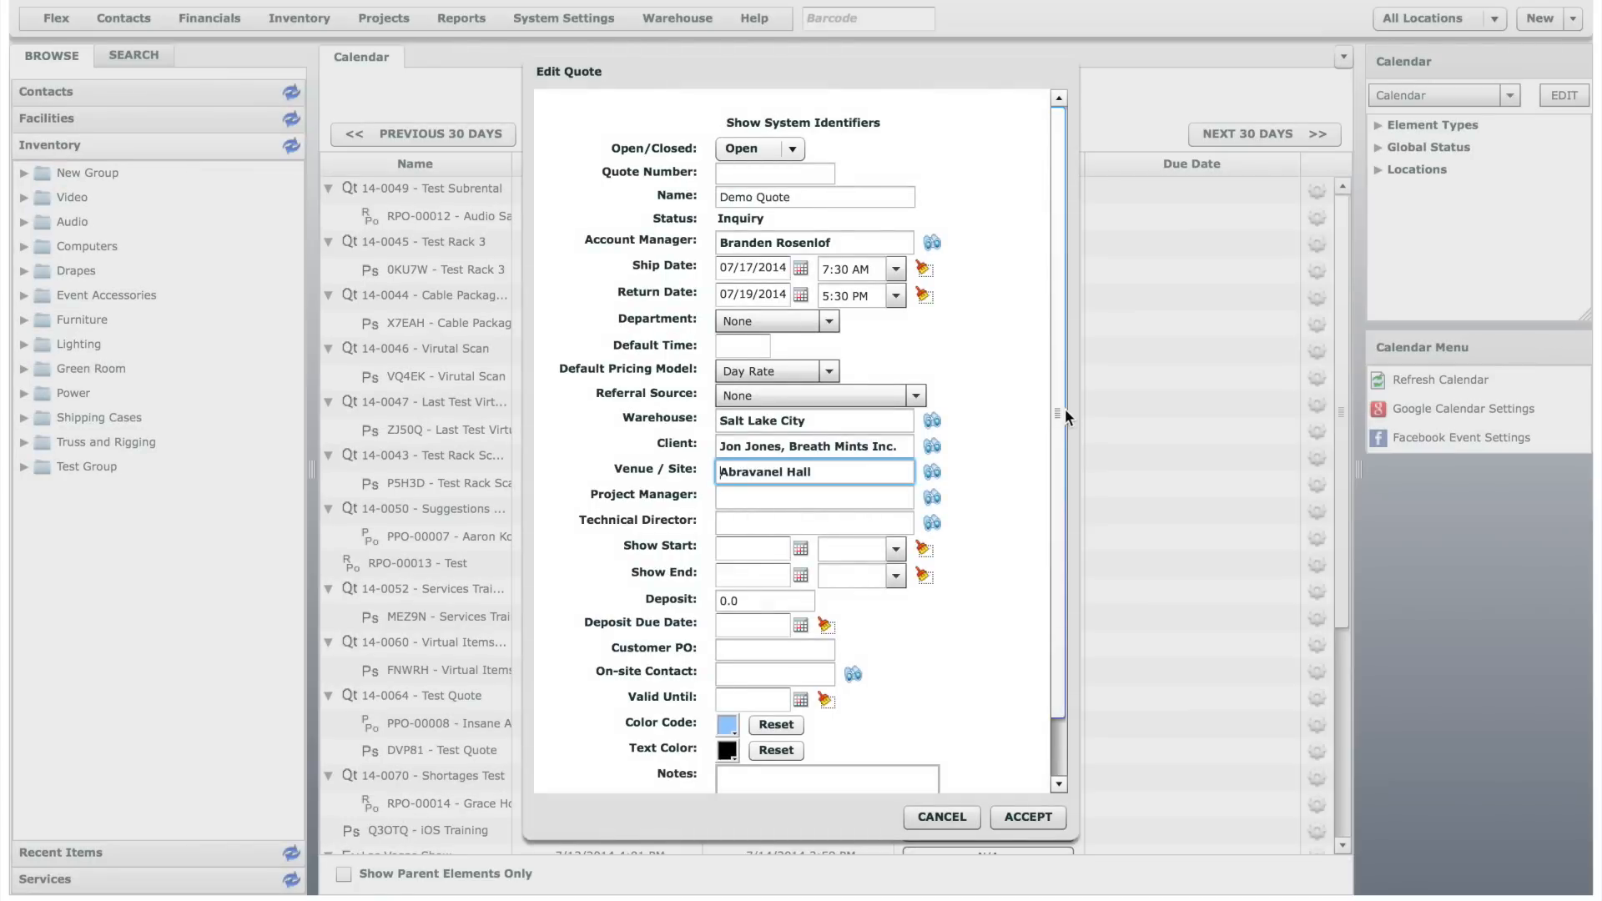
left_click_drag(1060, 414, 1058, 506)
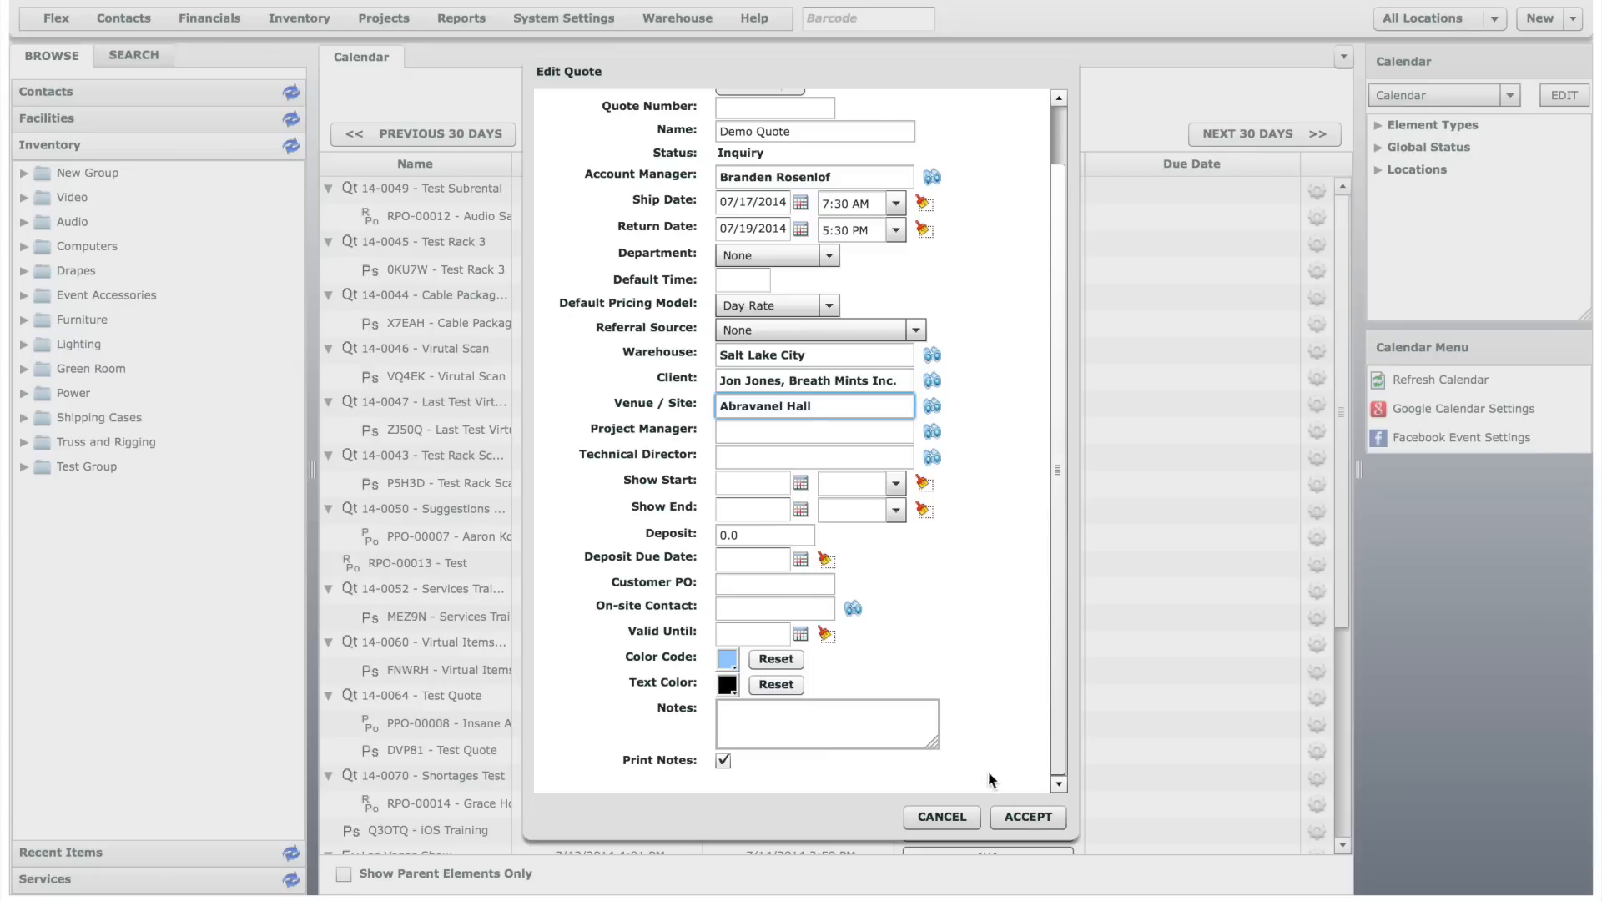
left_click(1026, 817)
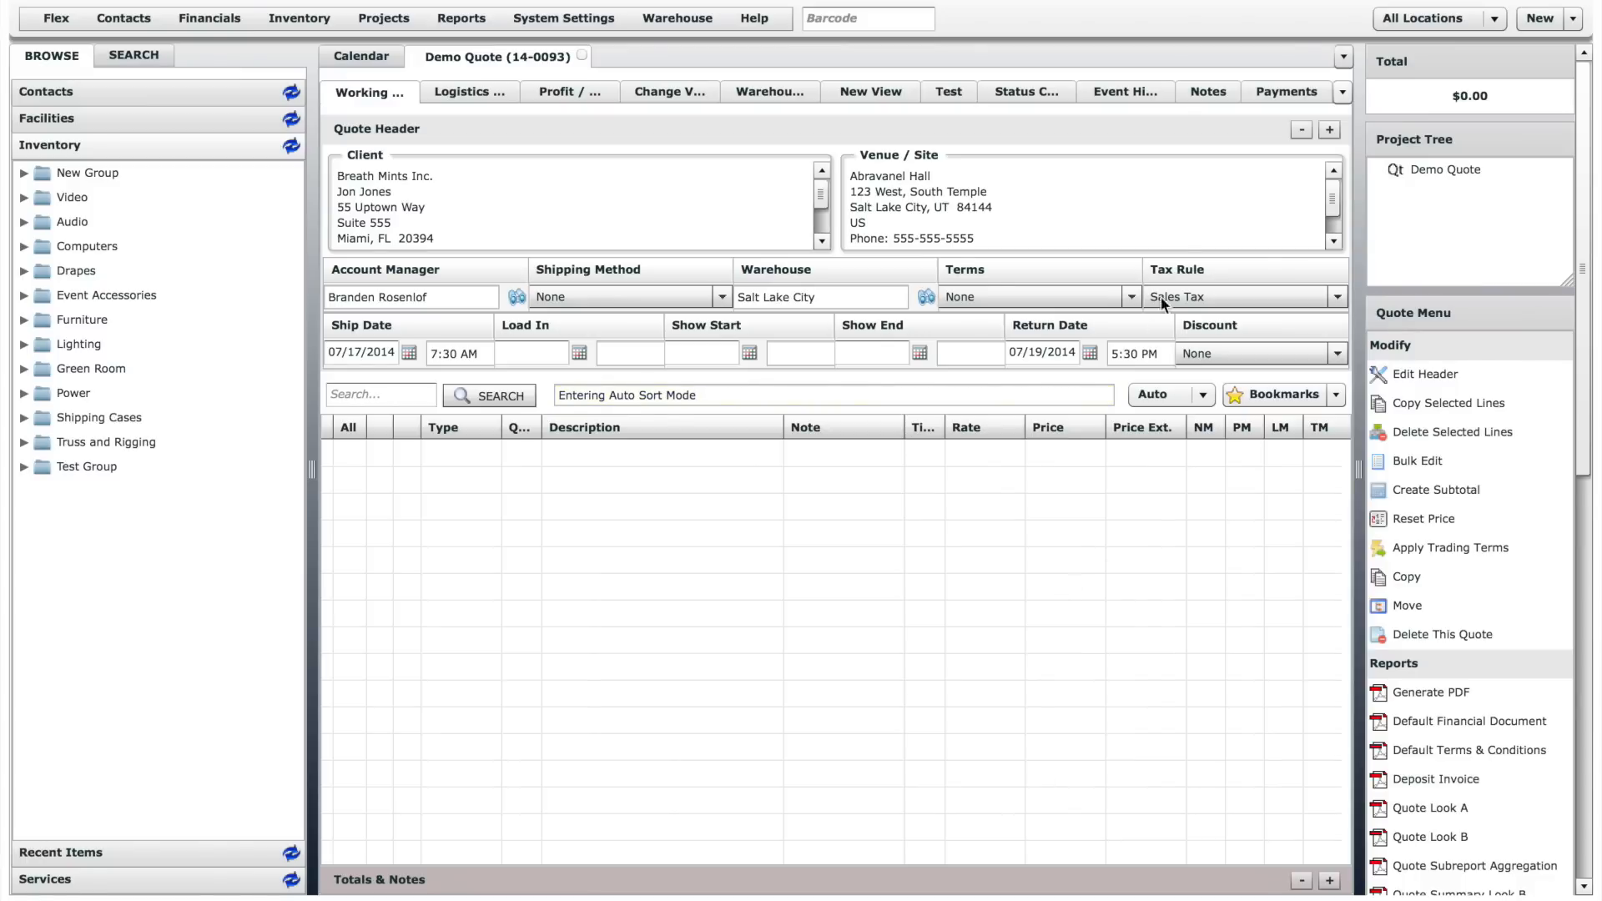
- Collapse and re-expand the quote header, and open the client's contact selection and close it without choosing a contact
left_click(1303, 129)
left_click(1330, 130)
left_click(504, 179)
left_click(433, 191)
double_click(433, 191)
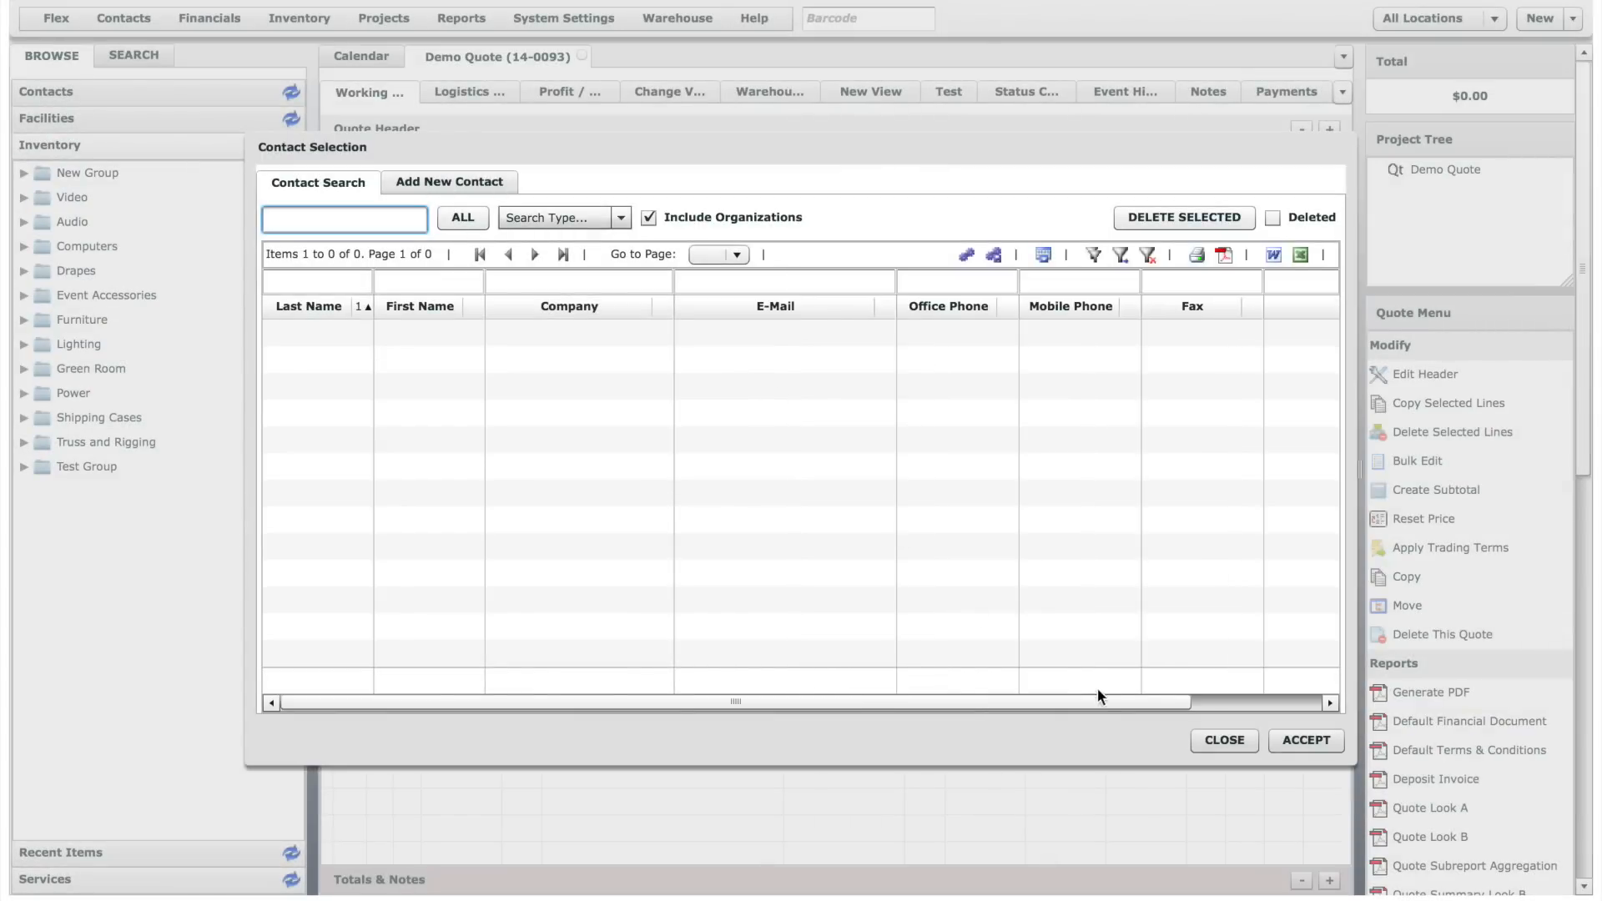
left_click(1225, 740)
- Check the shipping method and warehouse fields, and view the quote's full header form without changing it
left_click(723, 296)
left_click(723, 295)
left_click(833, 297)
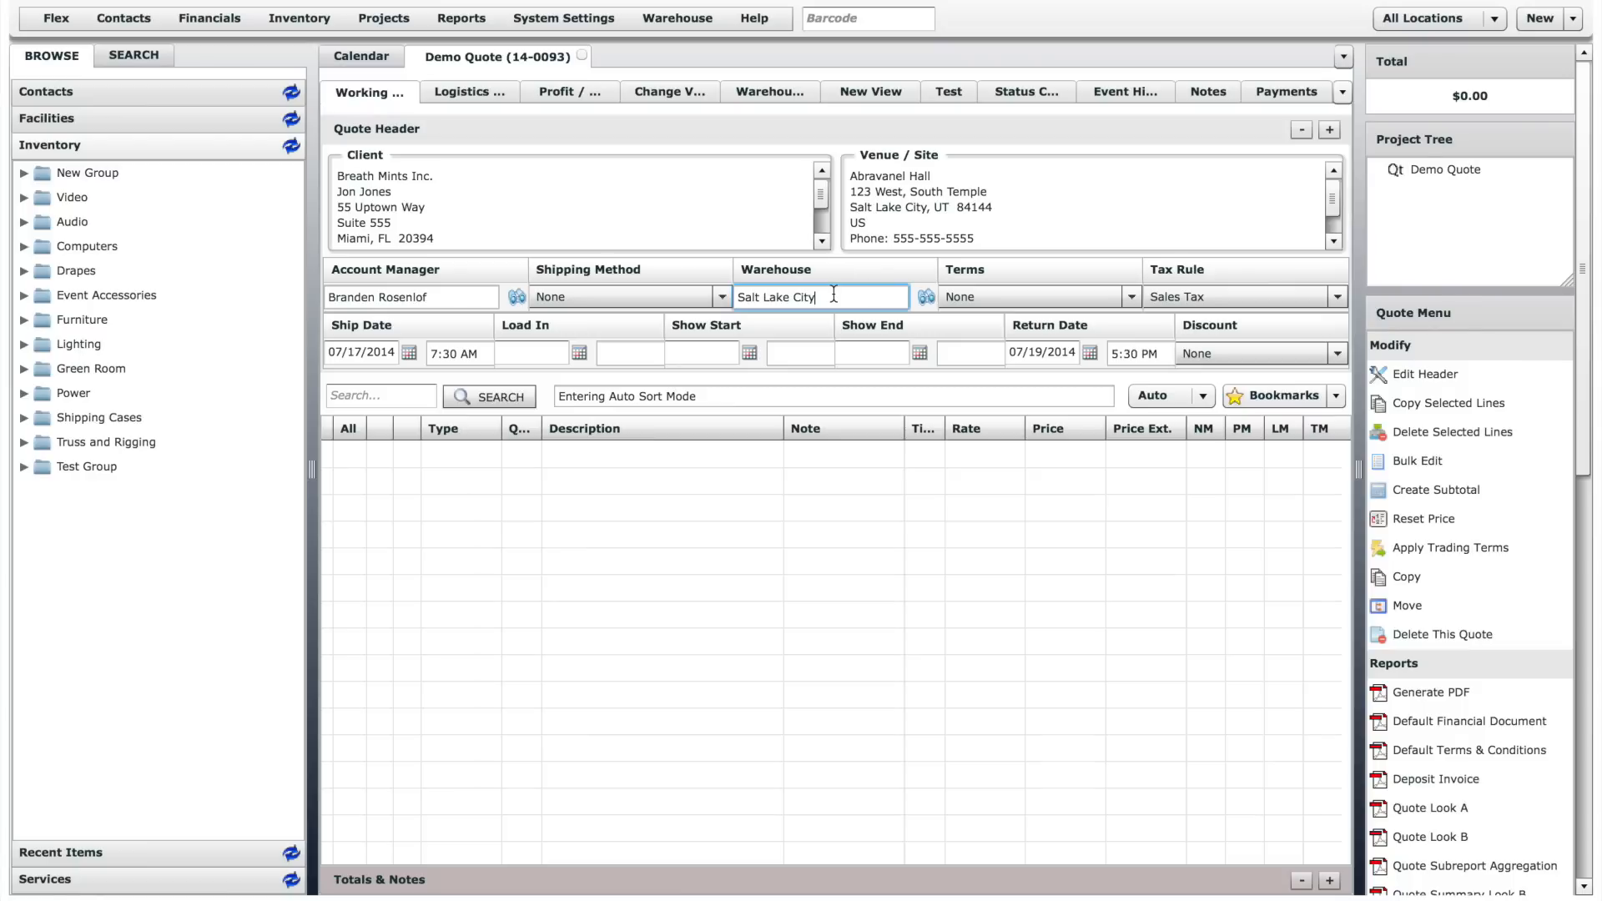
left_click(1448, 376)
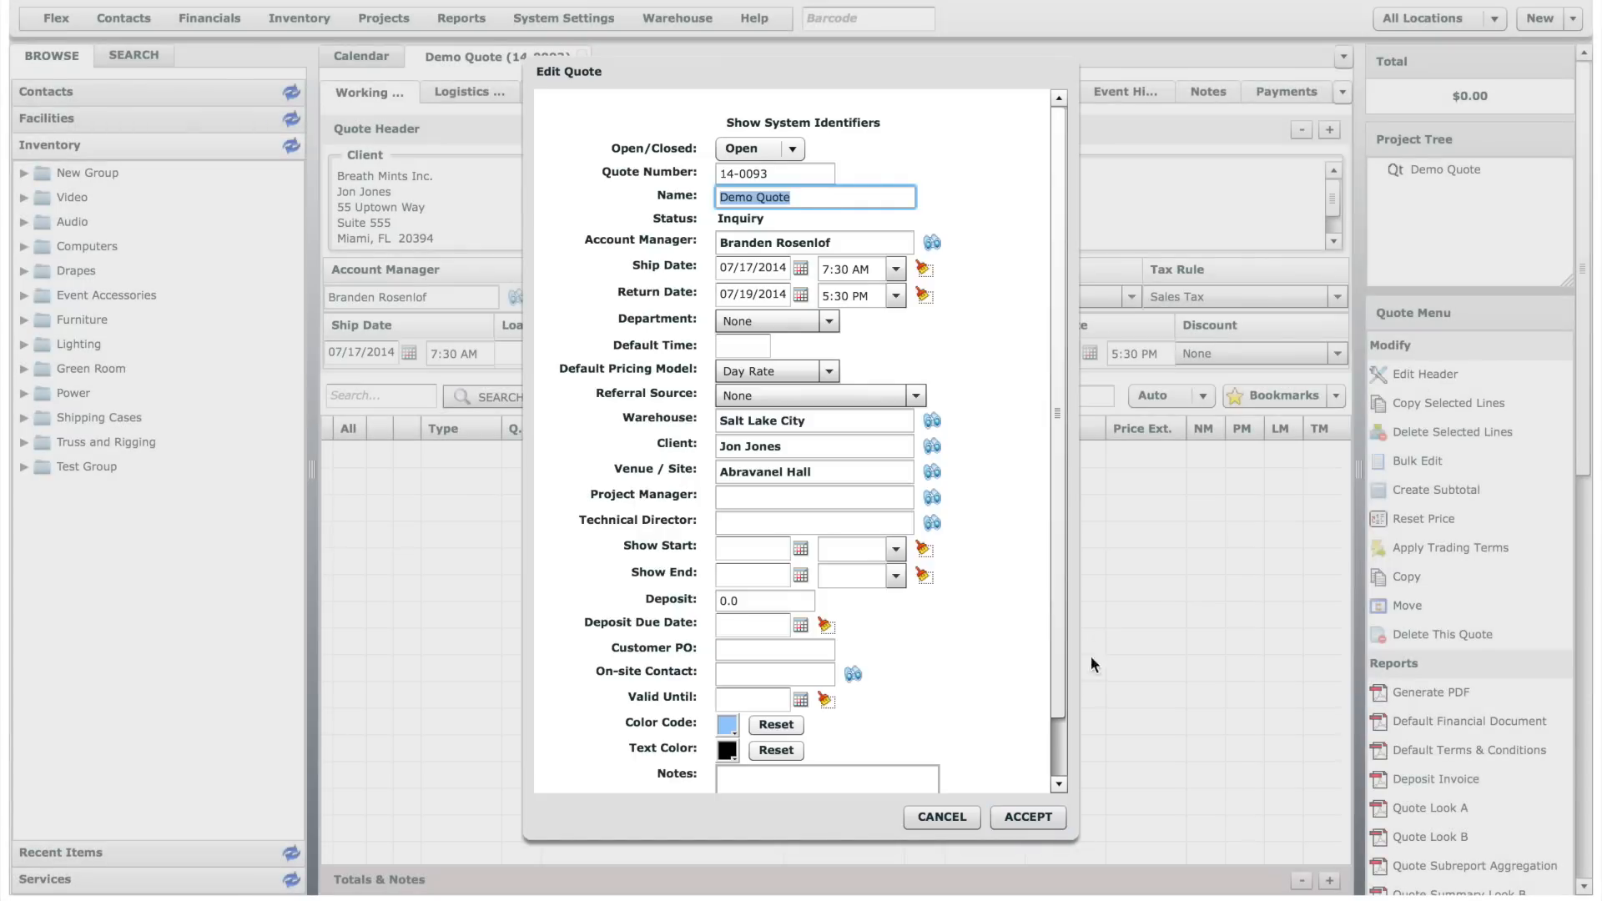
left_click(940, 819)
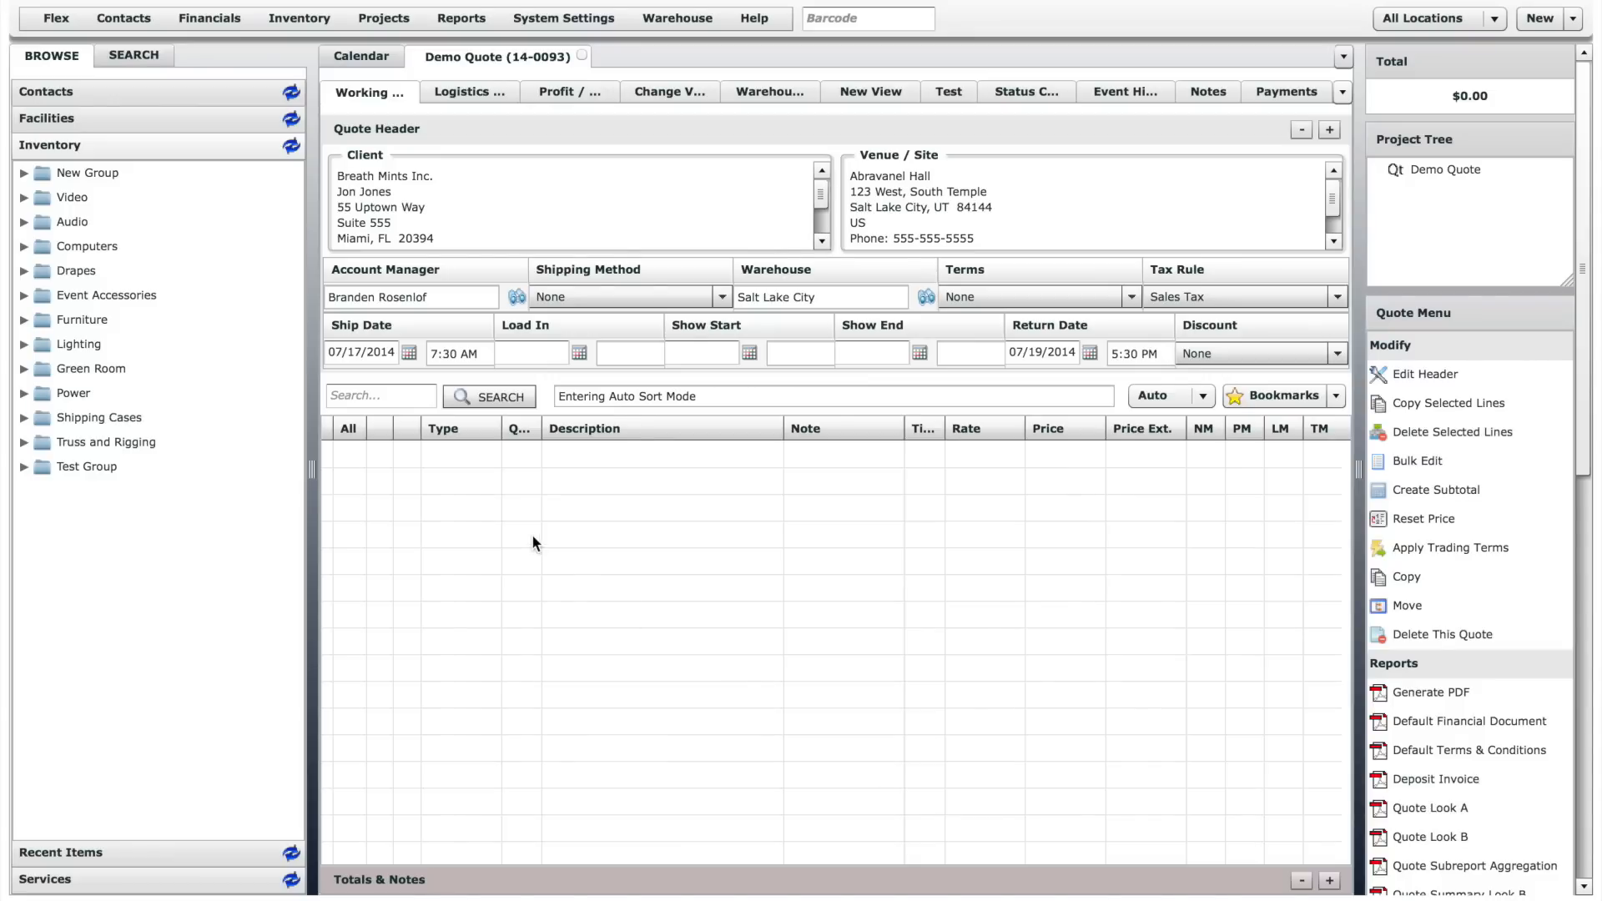
- Add one Crown XTi 2000 amplifier from the Audio inventory's Amplifiers group to the quote
left_click(24, 222)
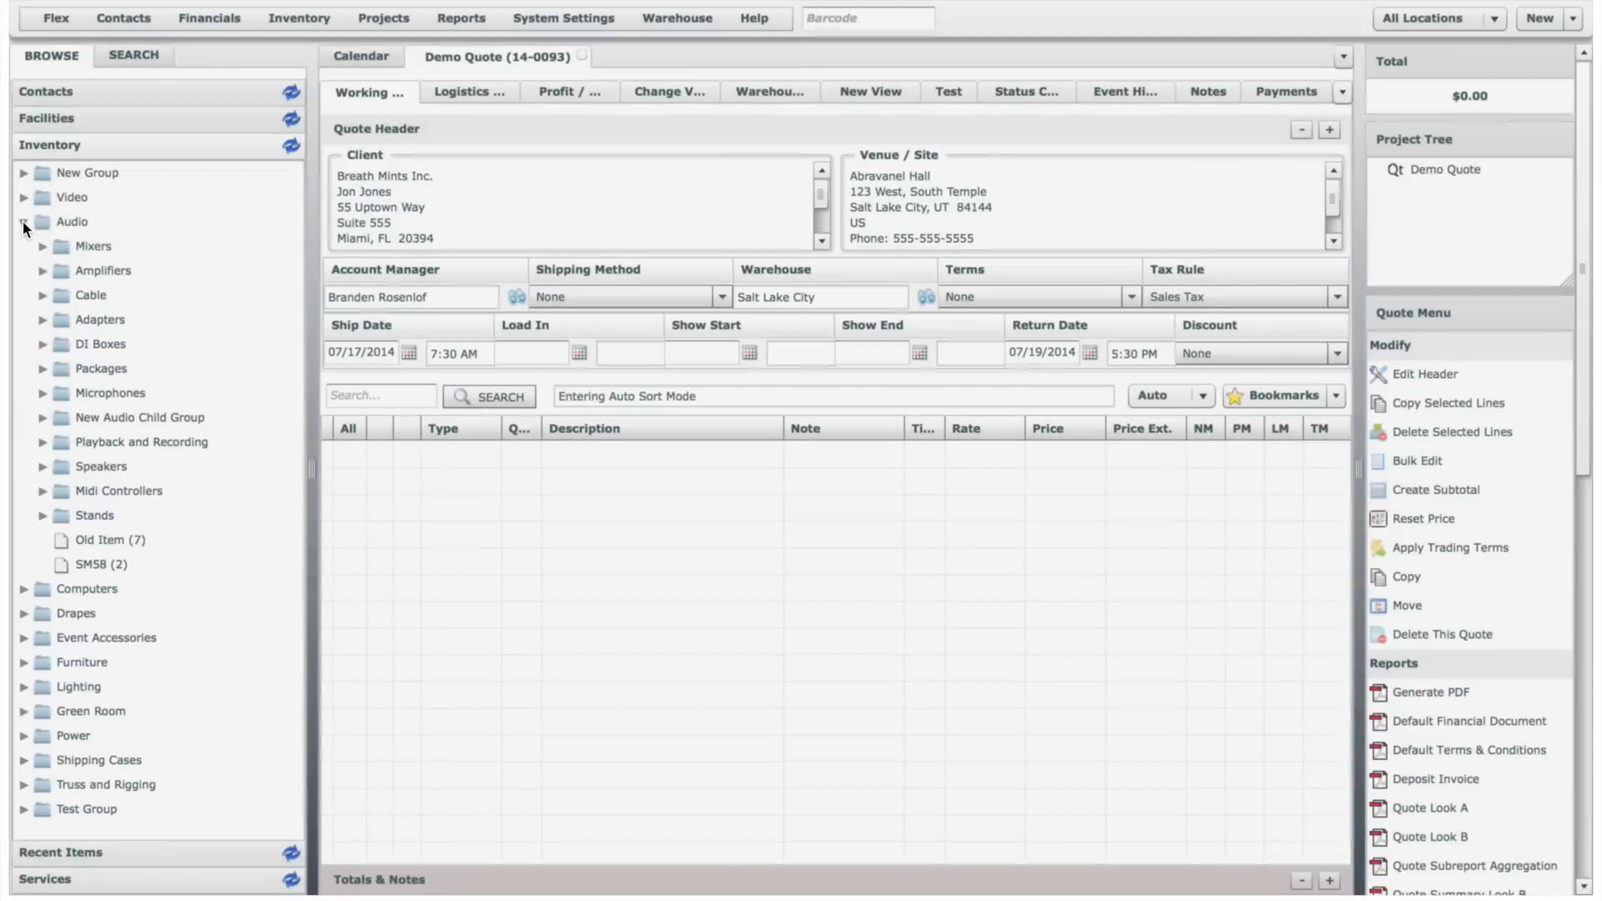
left_click(43, 271)
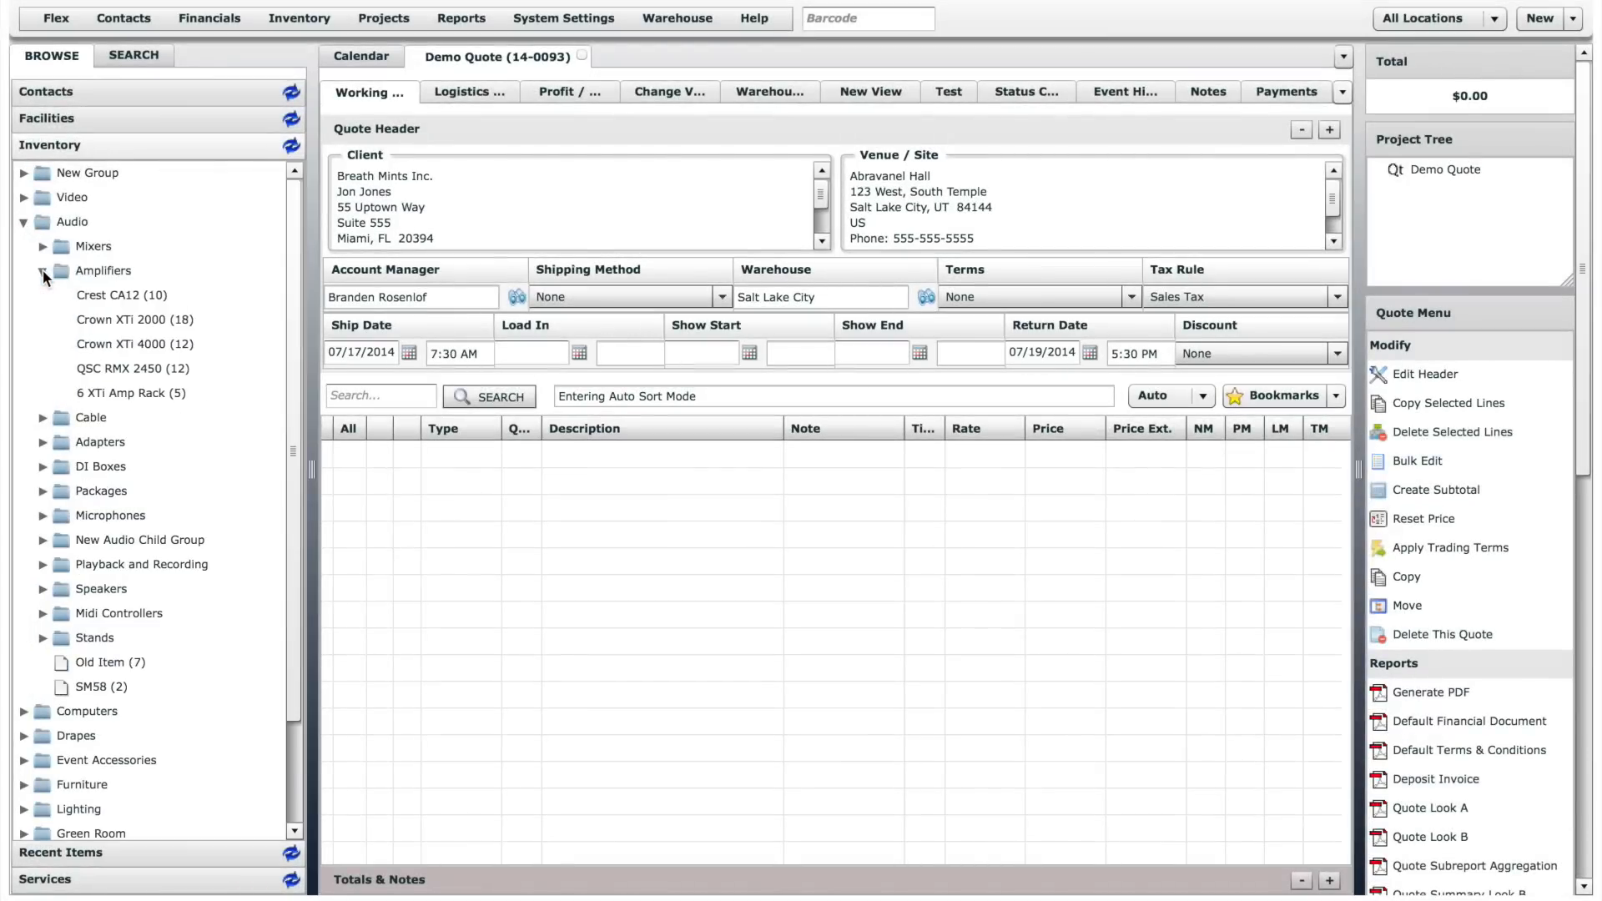
left_click_drag(164, 319, 432, 487)
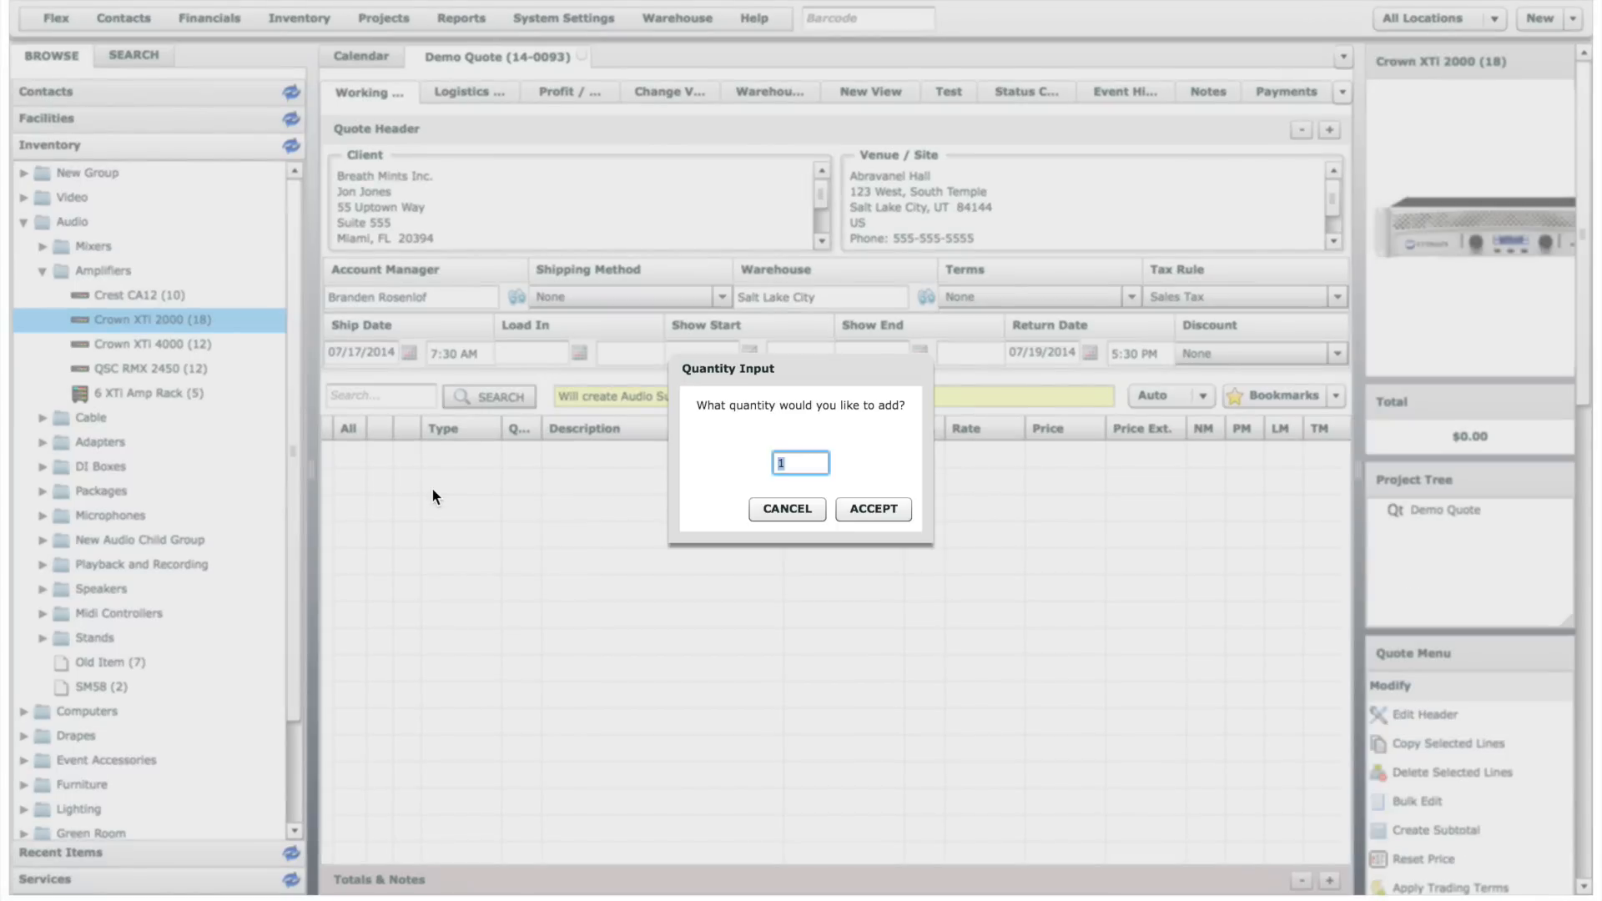
left_click(874, 508)
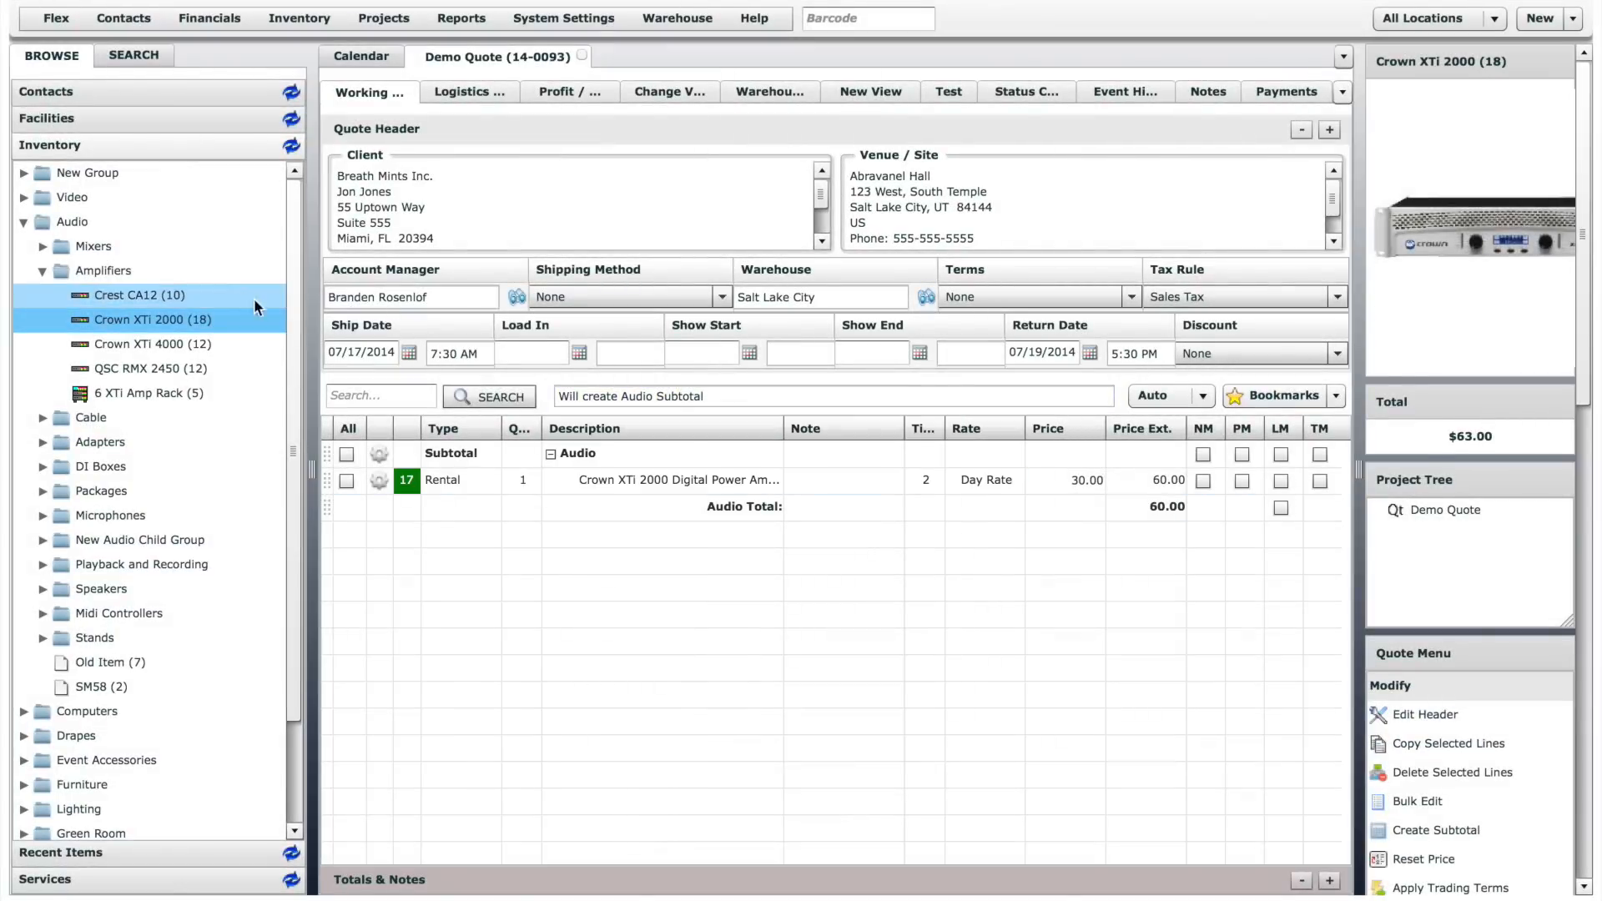
- Add two 12 Ch Mackie 1202VLZ4 mixers from the Audio inventory's Analog mixers to the quote
left_click(39, 246)
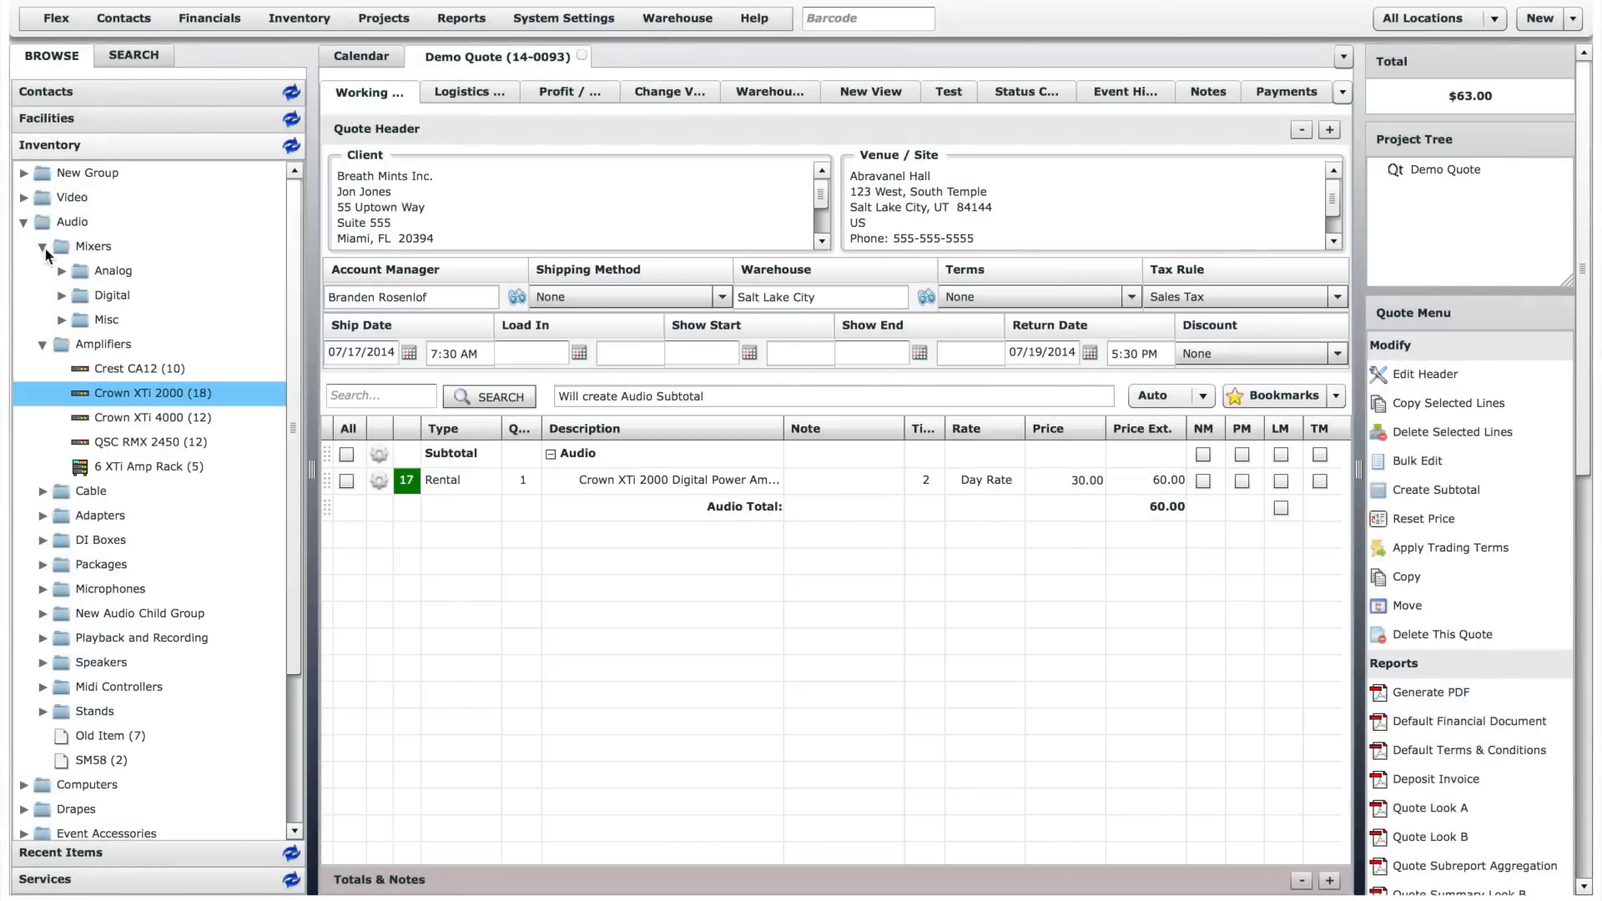
left_click(62, 271)
left_click_drag(100, 293, 479, 558)
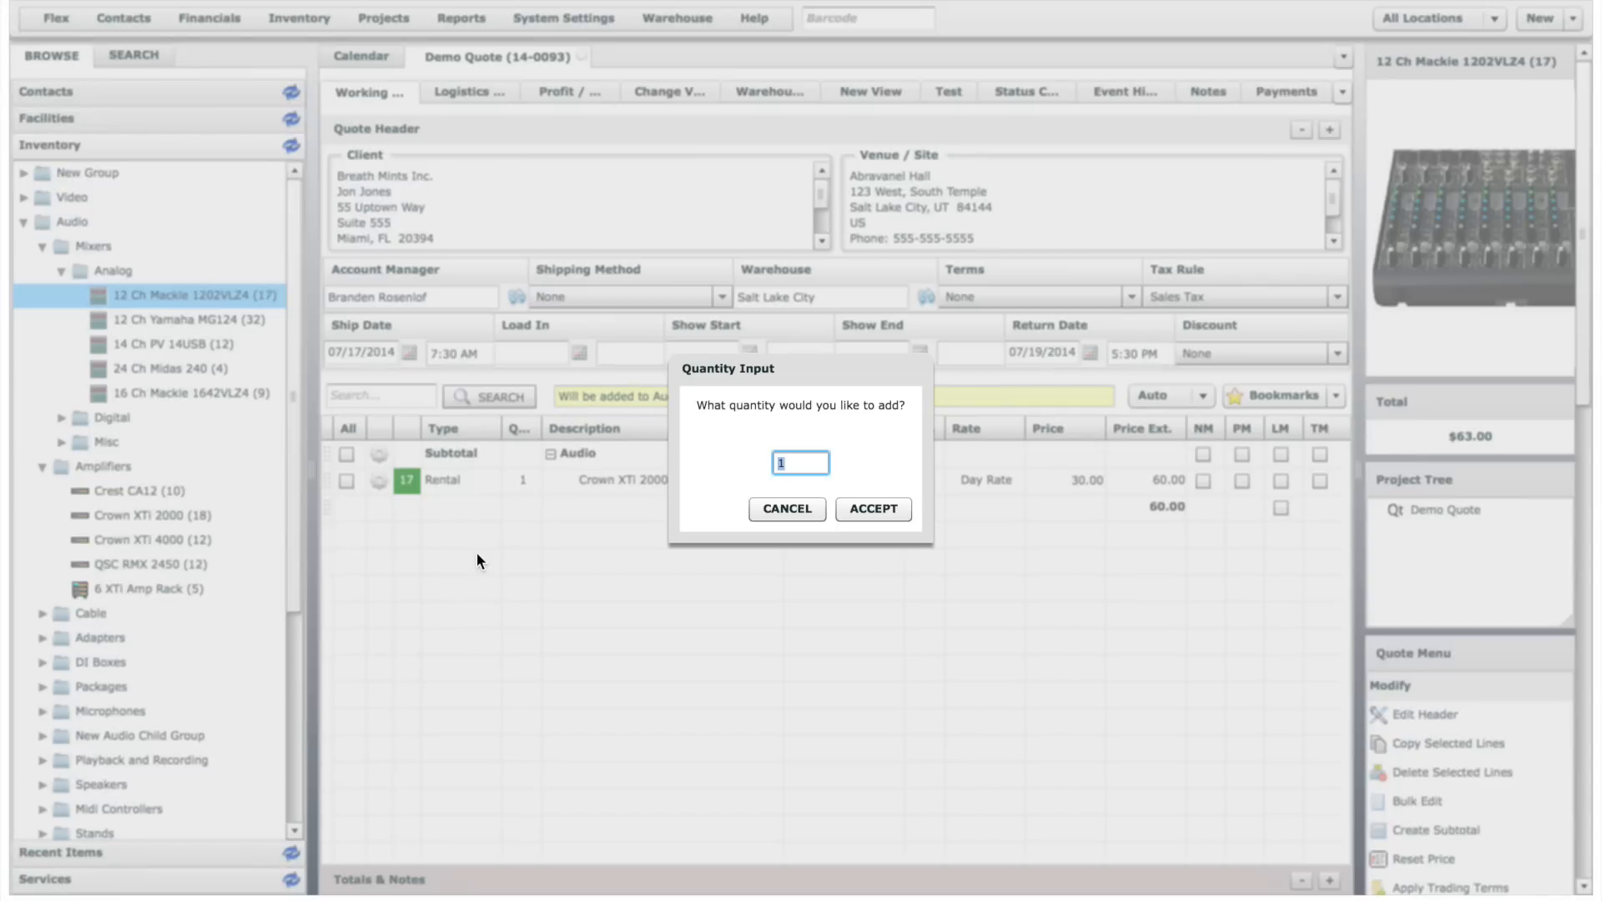
type("2")
left_click(872, 509)
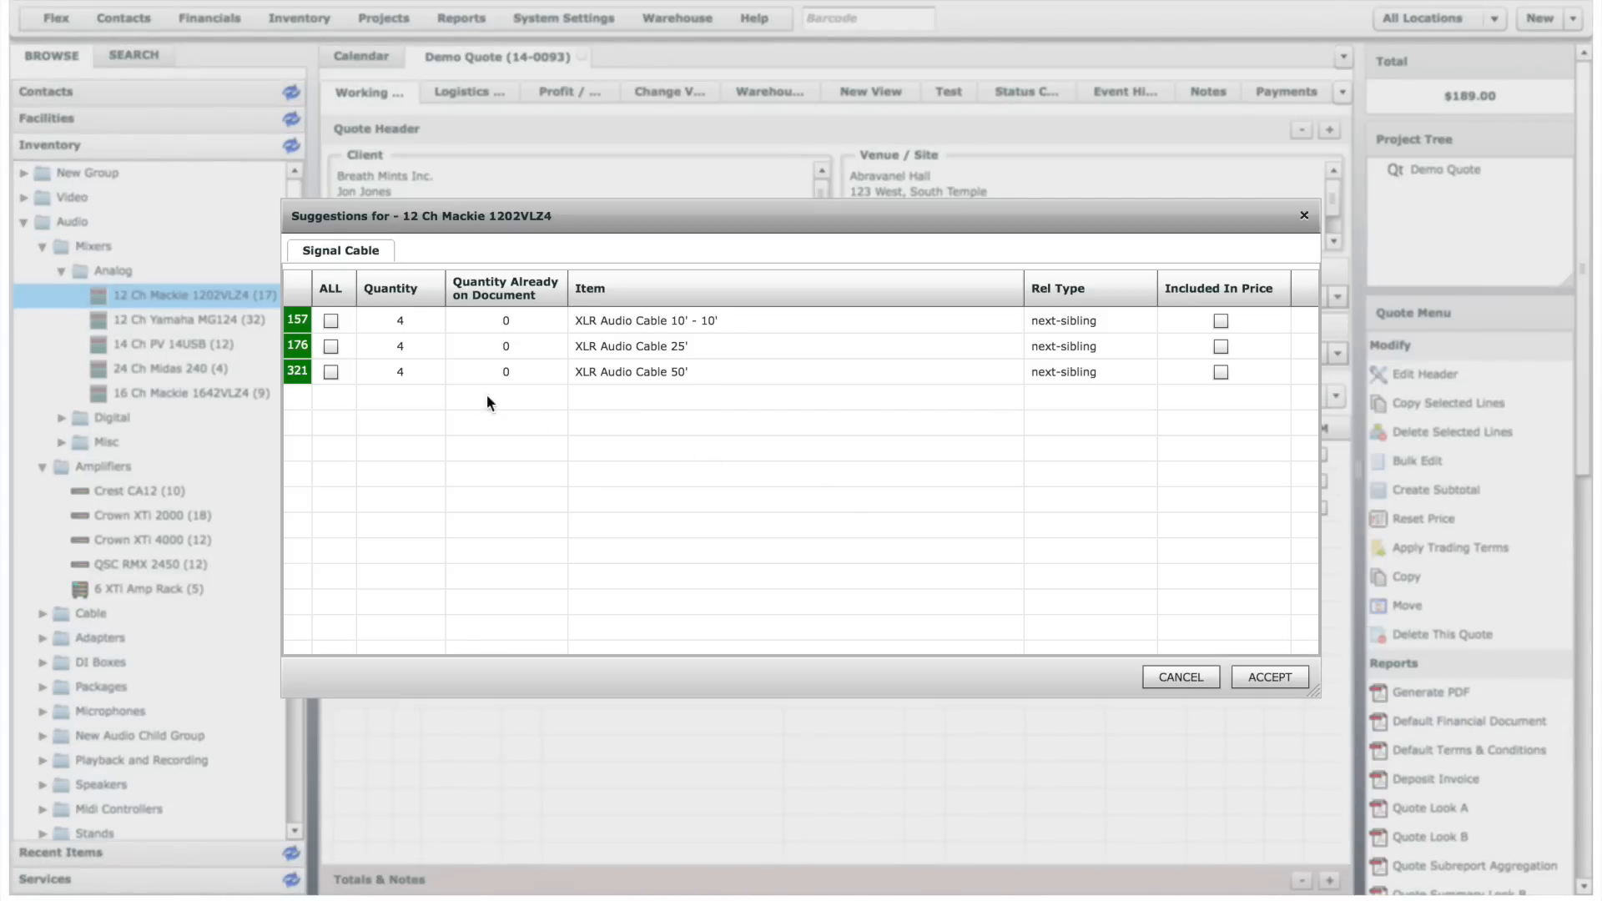
- Accept only the XLR Audio Cable 50' from the signal cable suggestions for the Mackie mixer
left_click(338, 373)
left_click(334, 369)
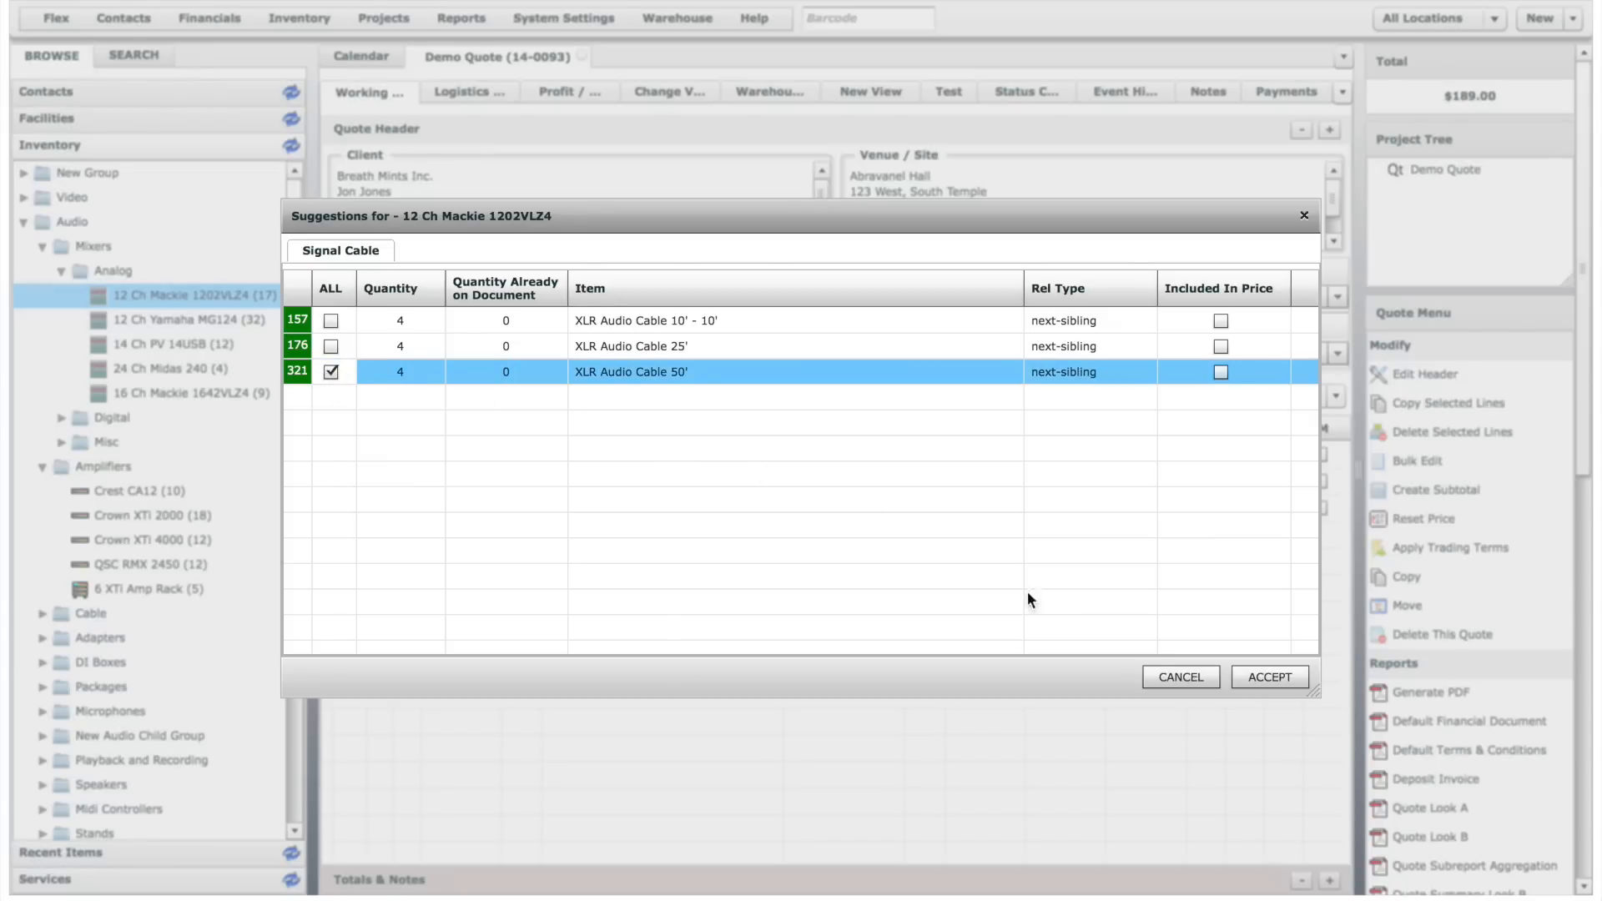
left_click(1269, 677)
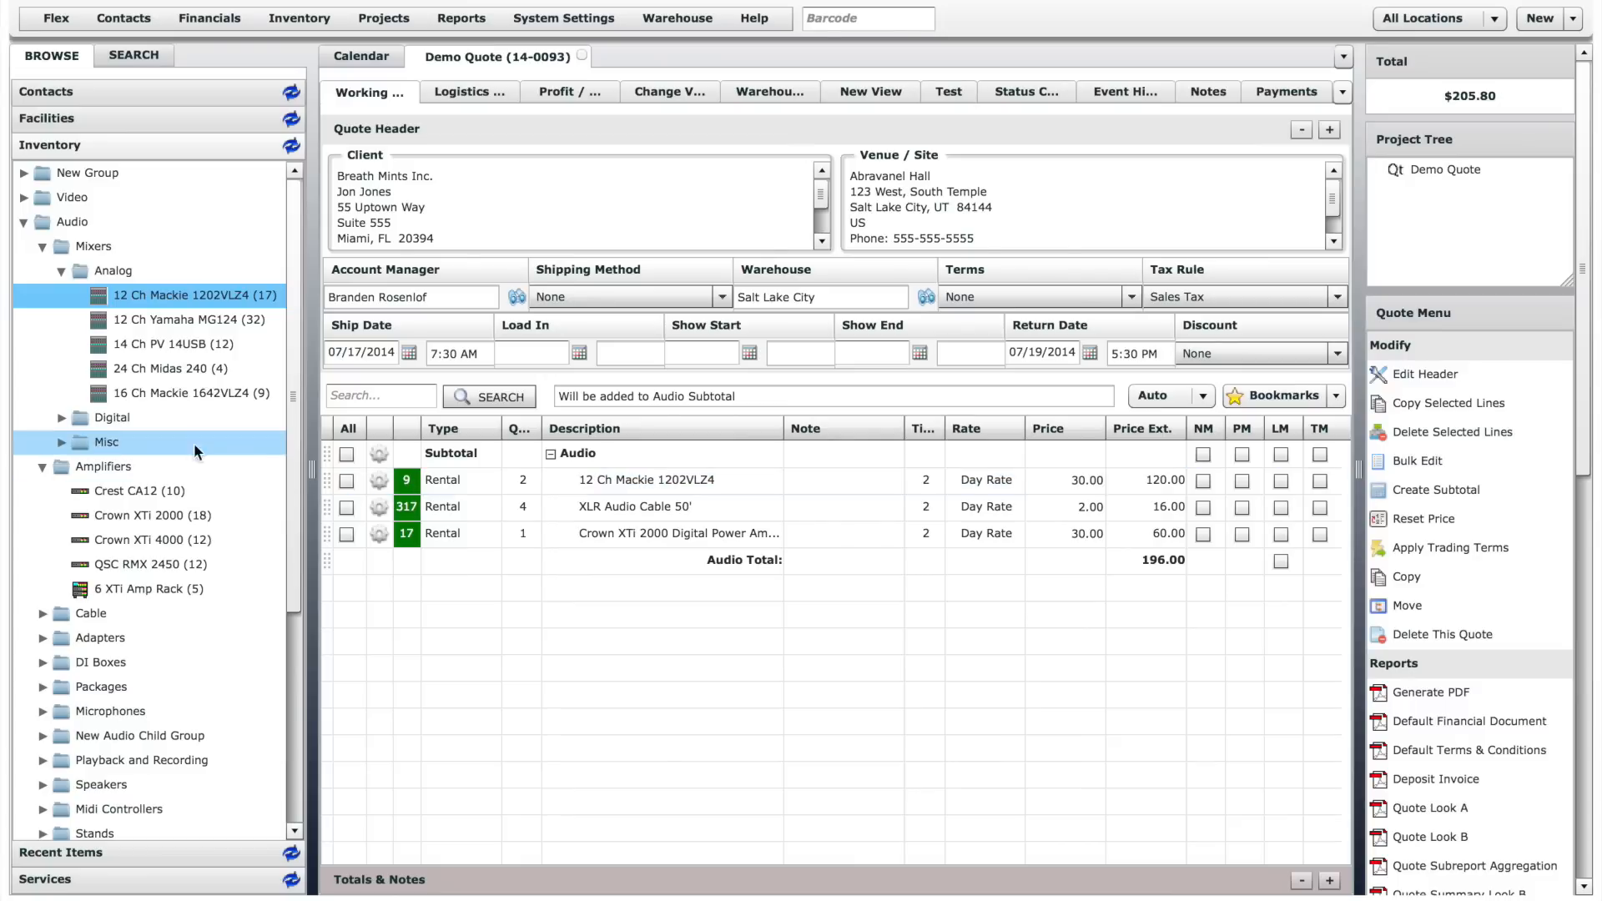
- Add six 32 Ch Yamaha LS9 consoles from the Digital mixers group to the quote
left_click(62, 418)
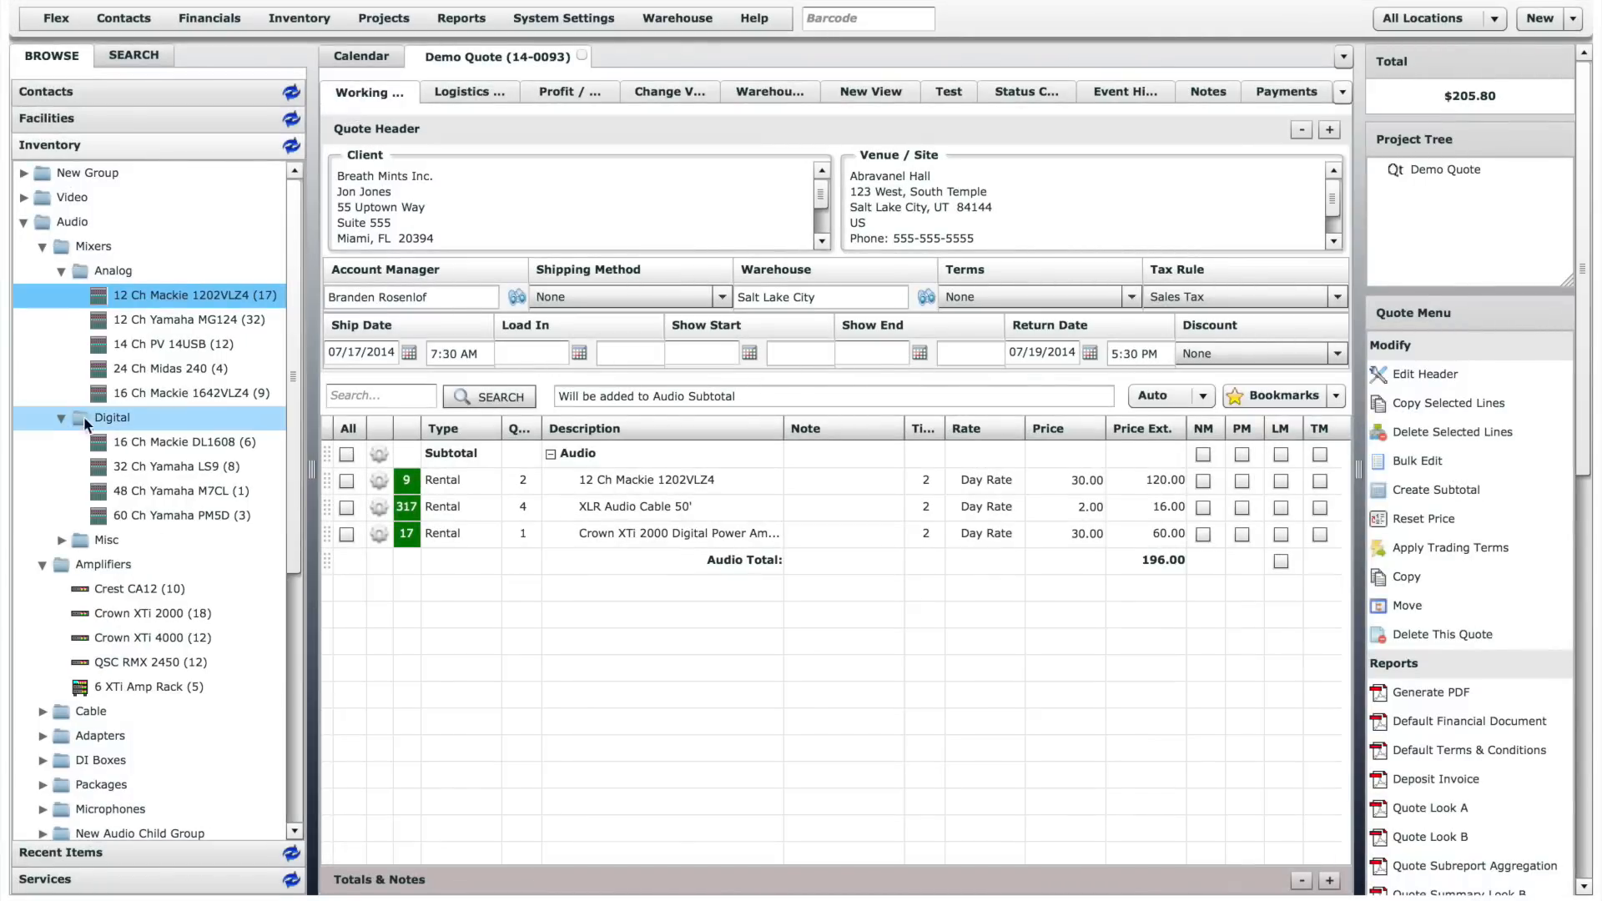
left_click_drag(162, 468, 464, 599)
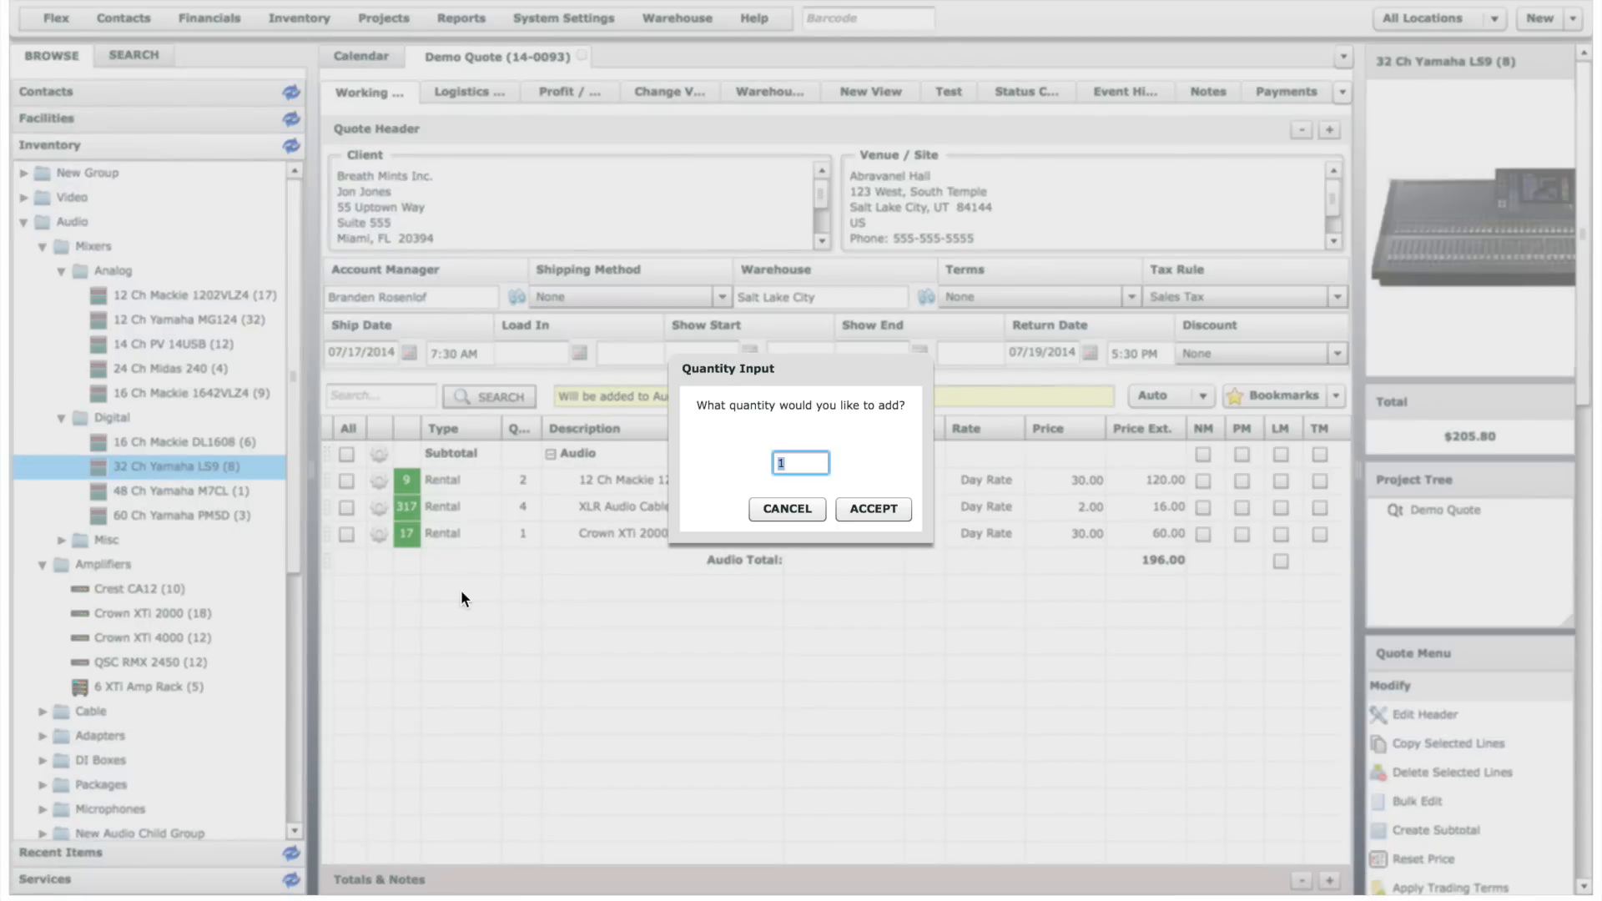
type("6")
key("Return")
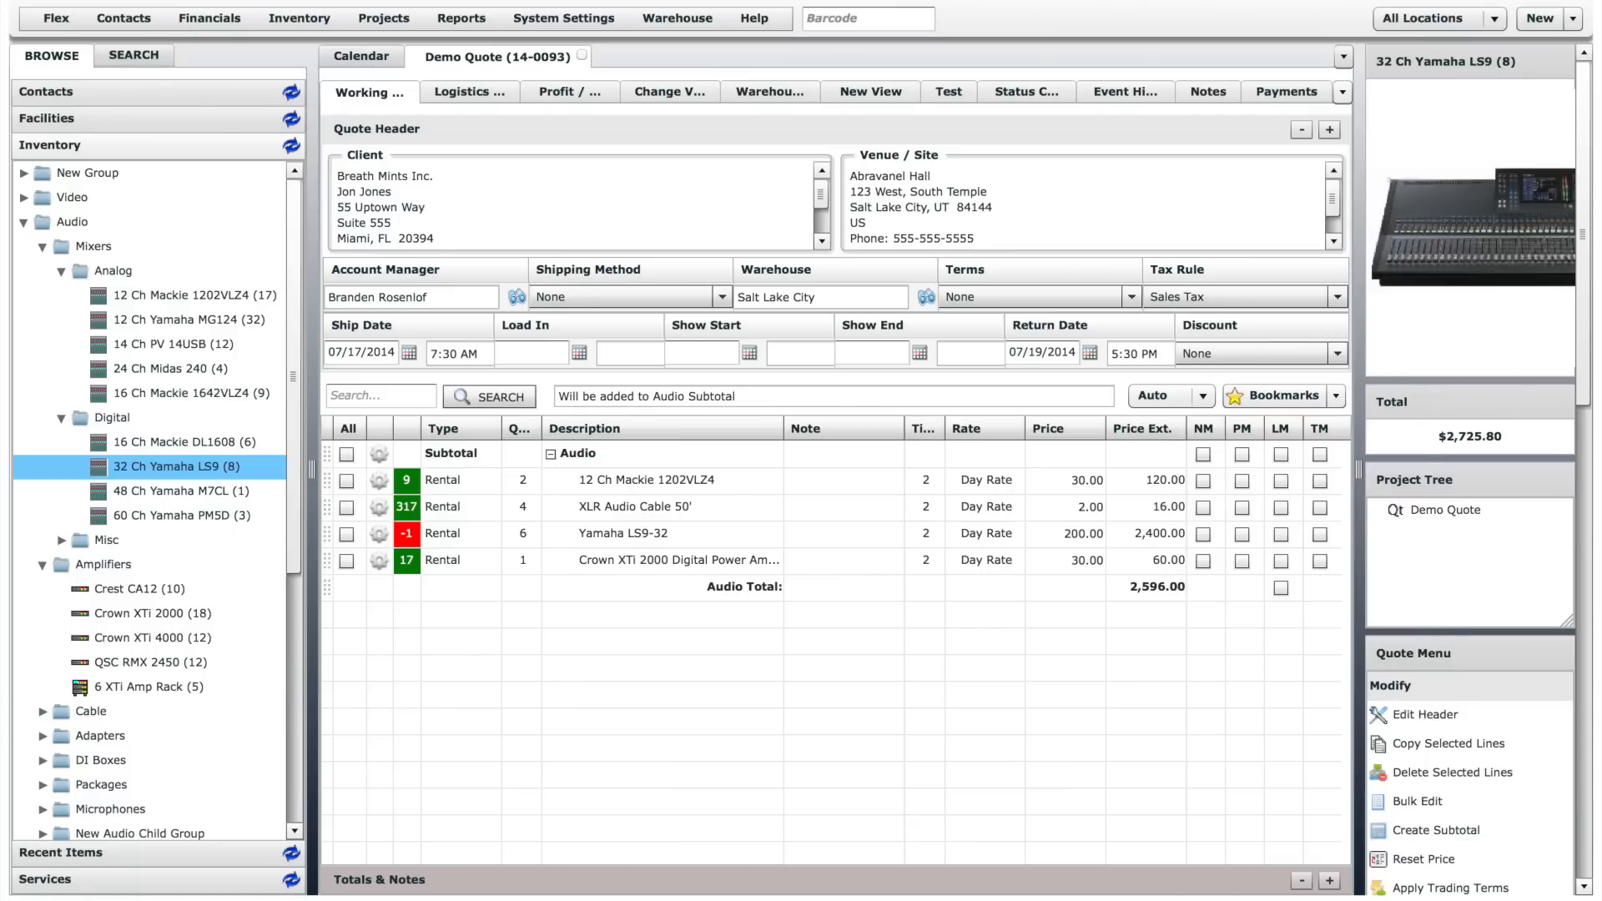
- Open the conflicts and availability details for the Yamaha LS9-32 line
left_click(409, 541)
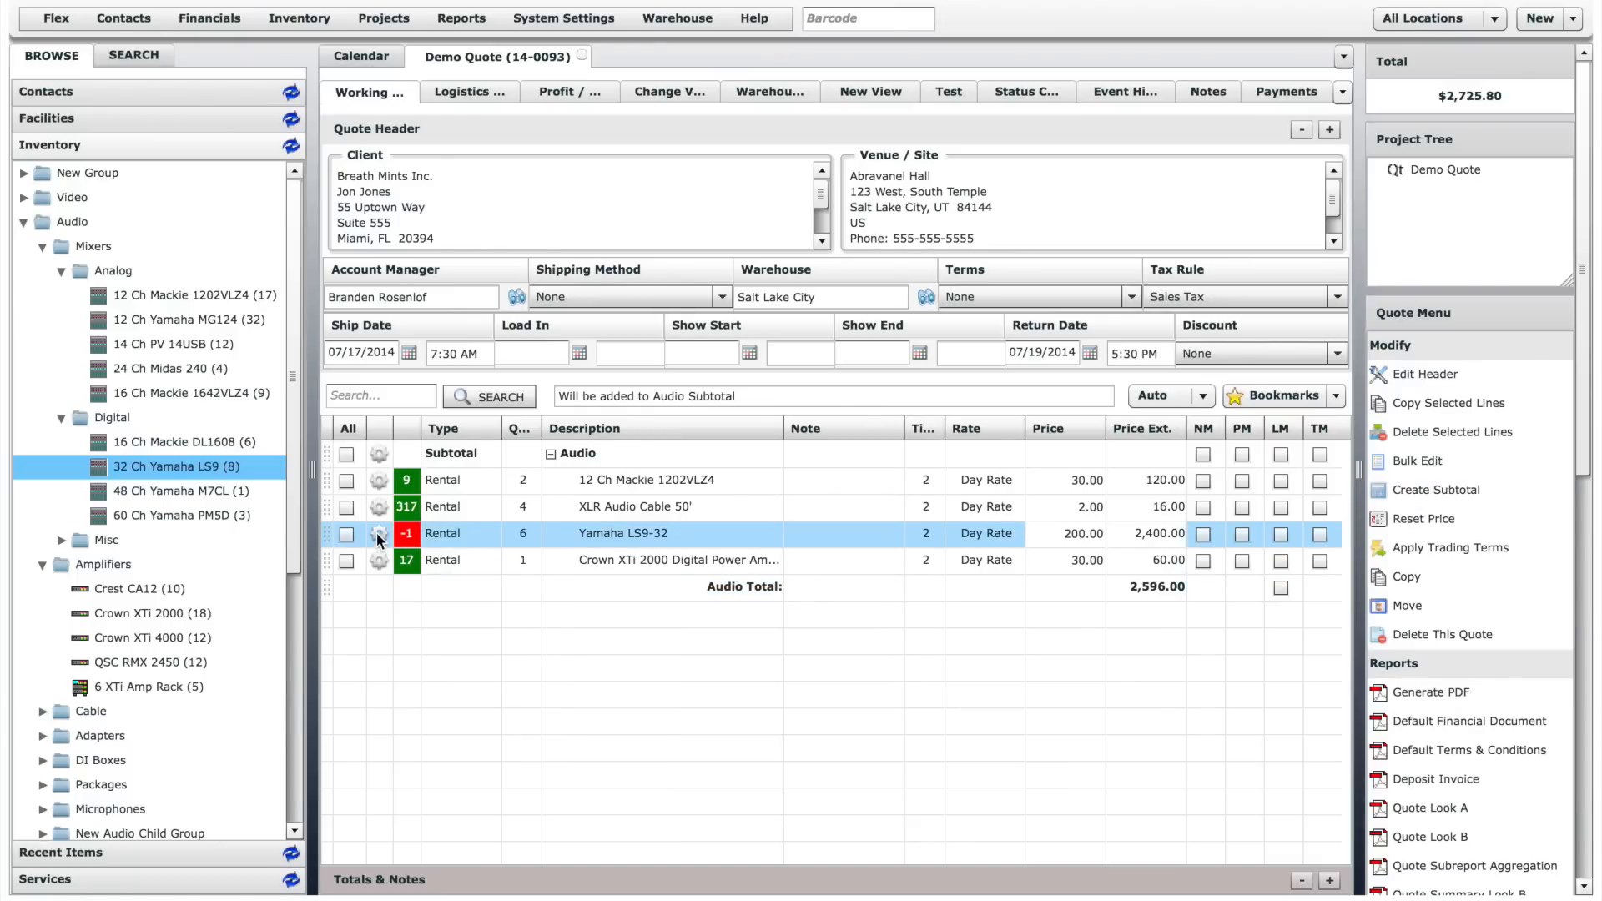
left_click(378, 534)
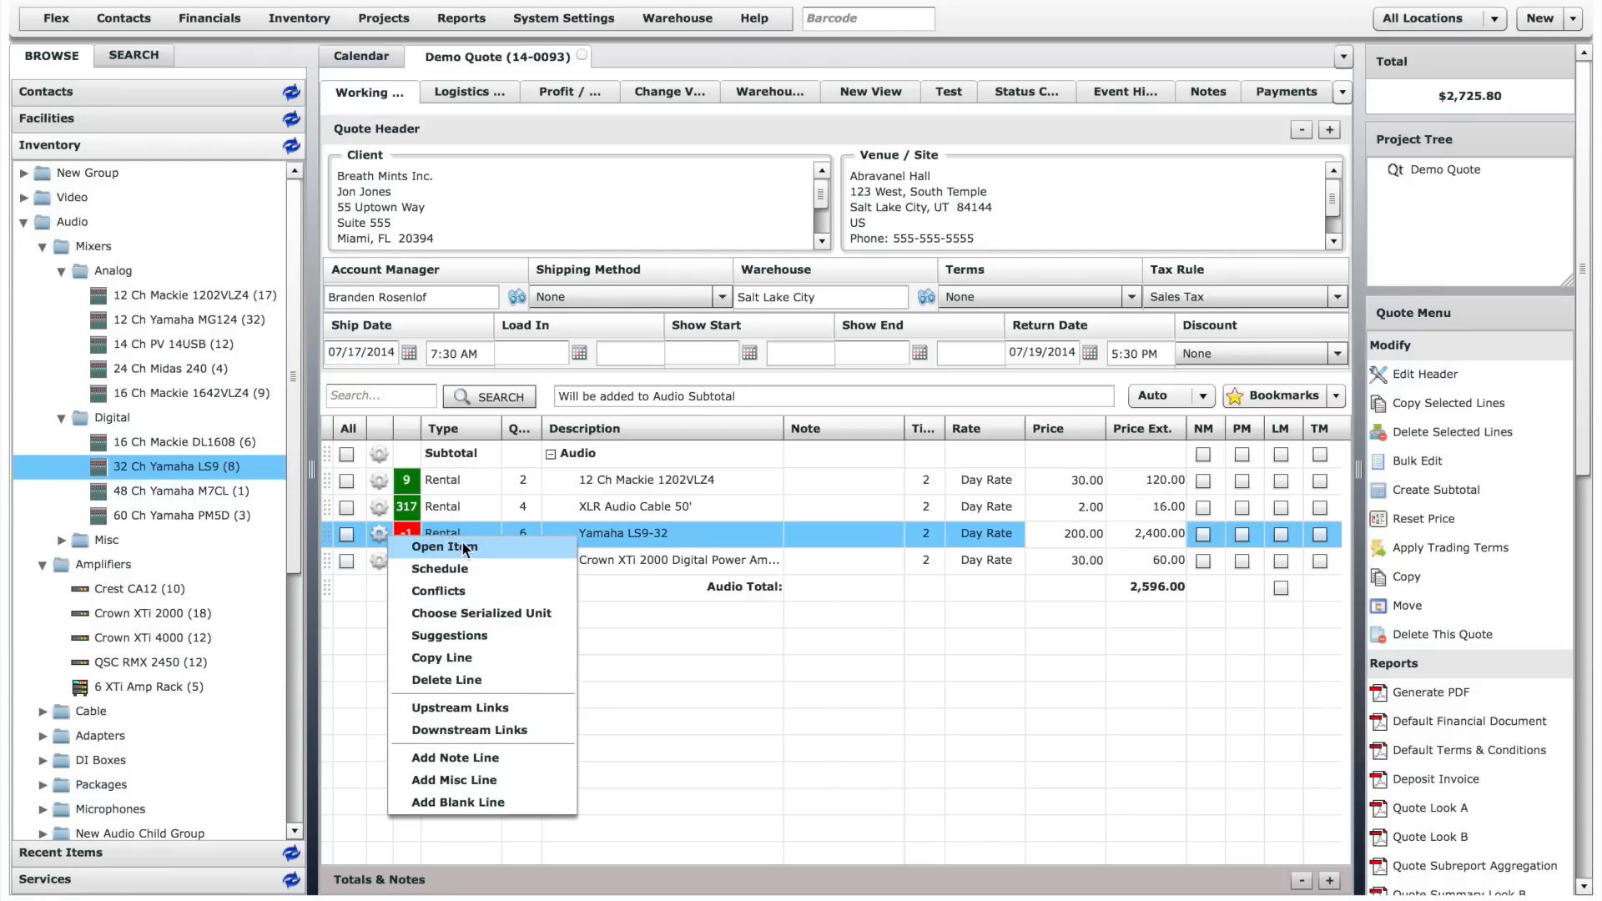
left_click(465, 591)
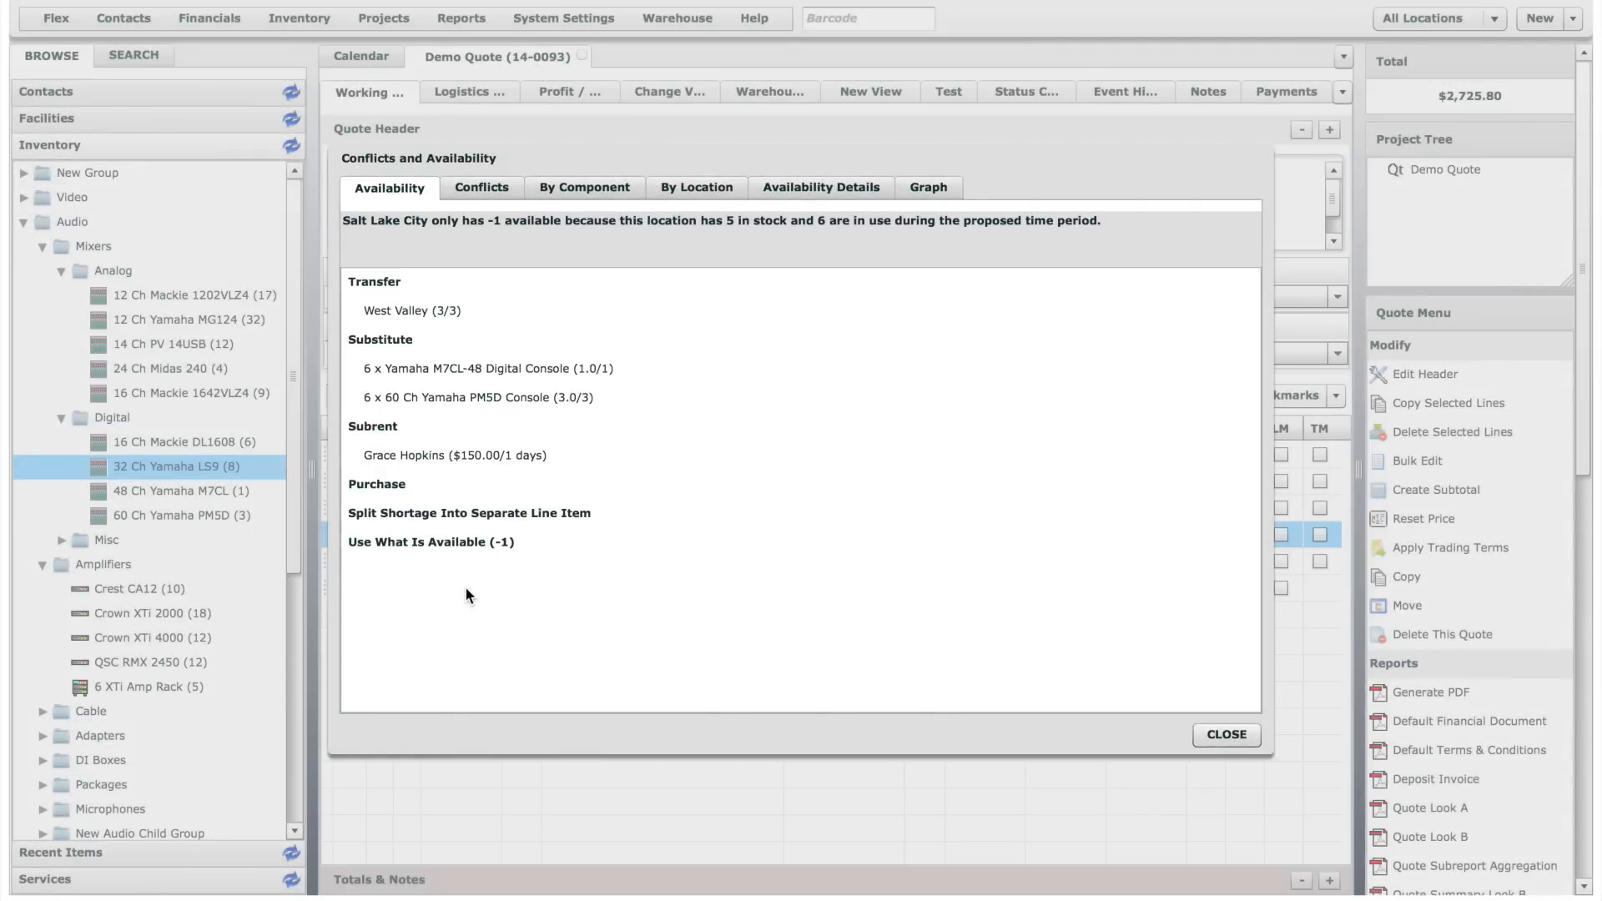
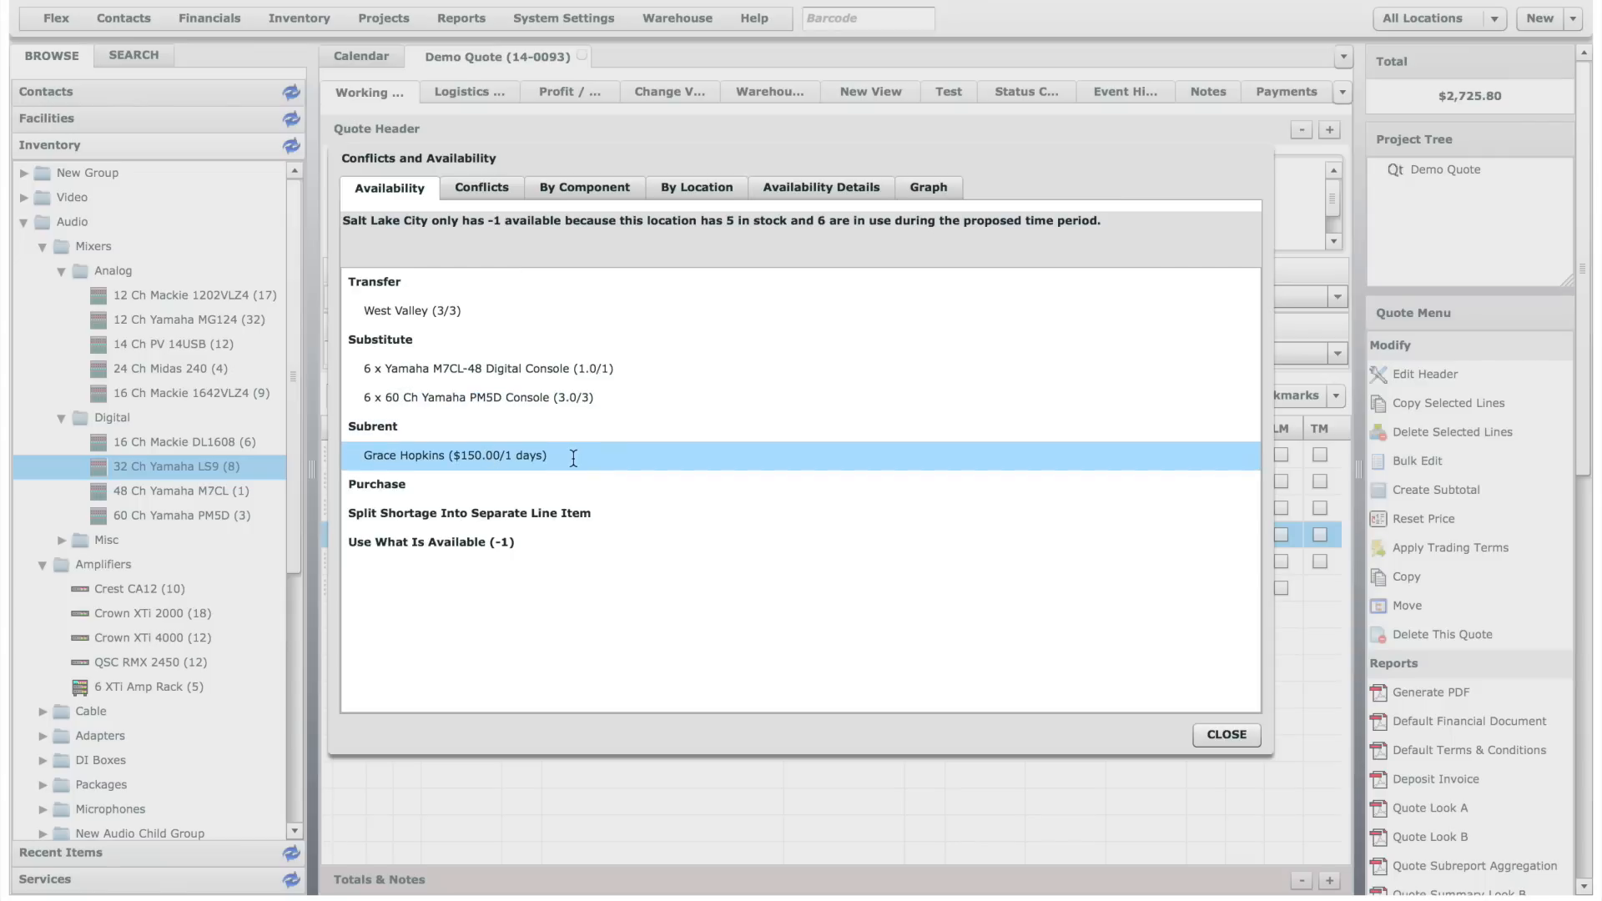
- Subrent the missing Yamaha LS9-32 from the listed vendor at $150.00/1 days, and view and close the resulting rental PO
left_click(516, 456)
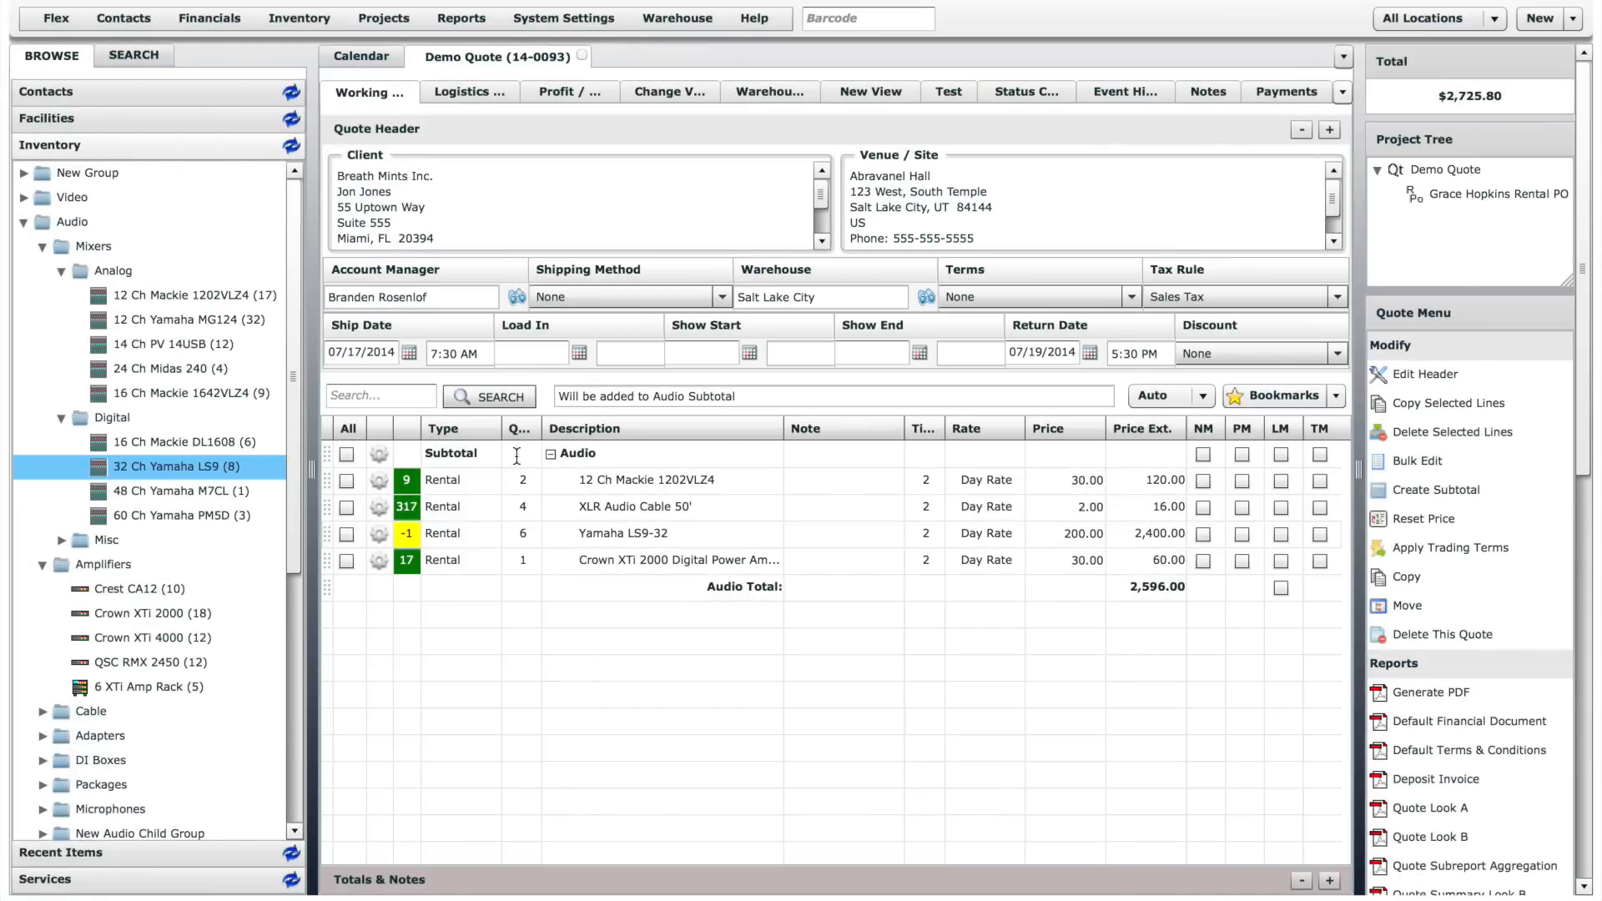
left_click(1485, 197)
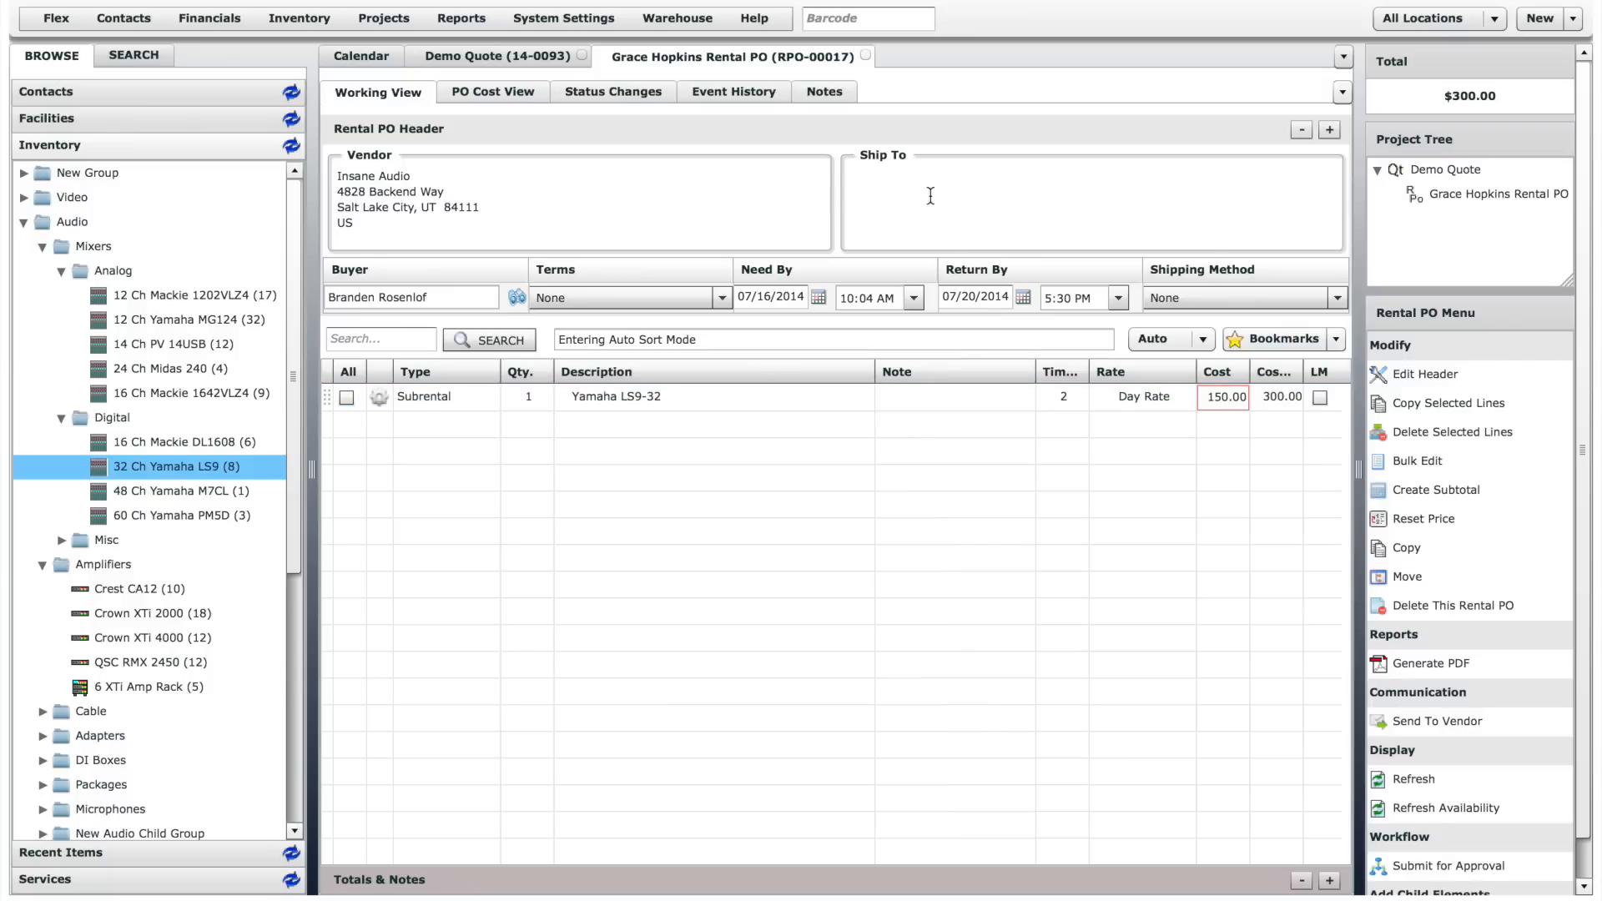
left_click(865, 55)
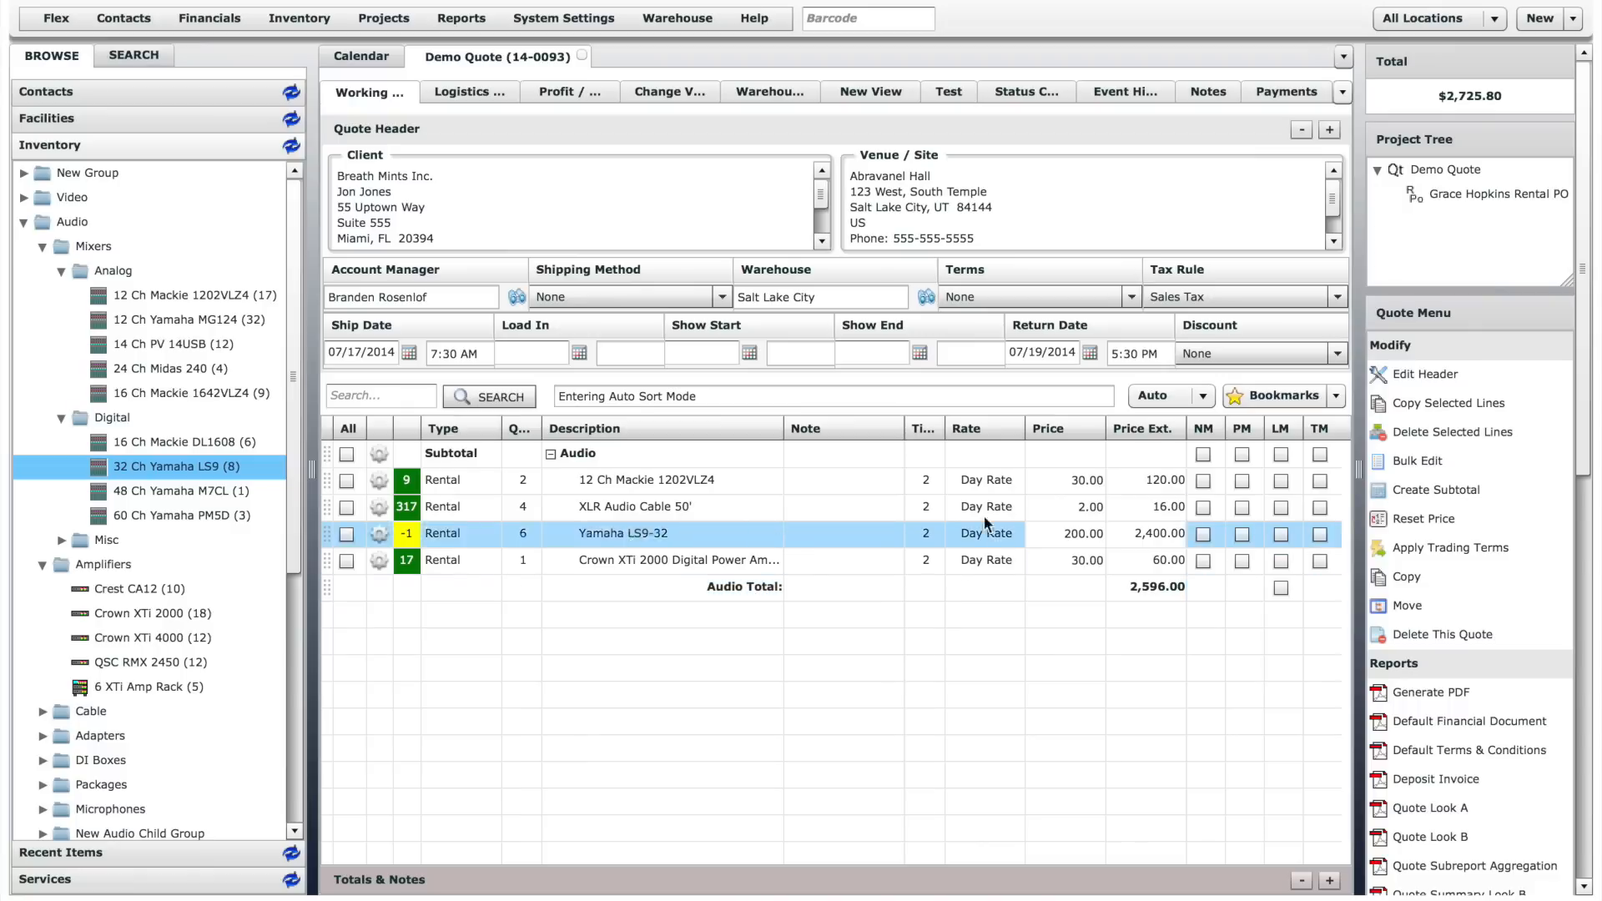
left_click(1202, 397)
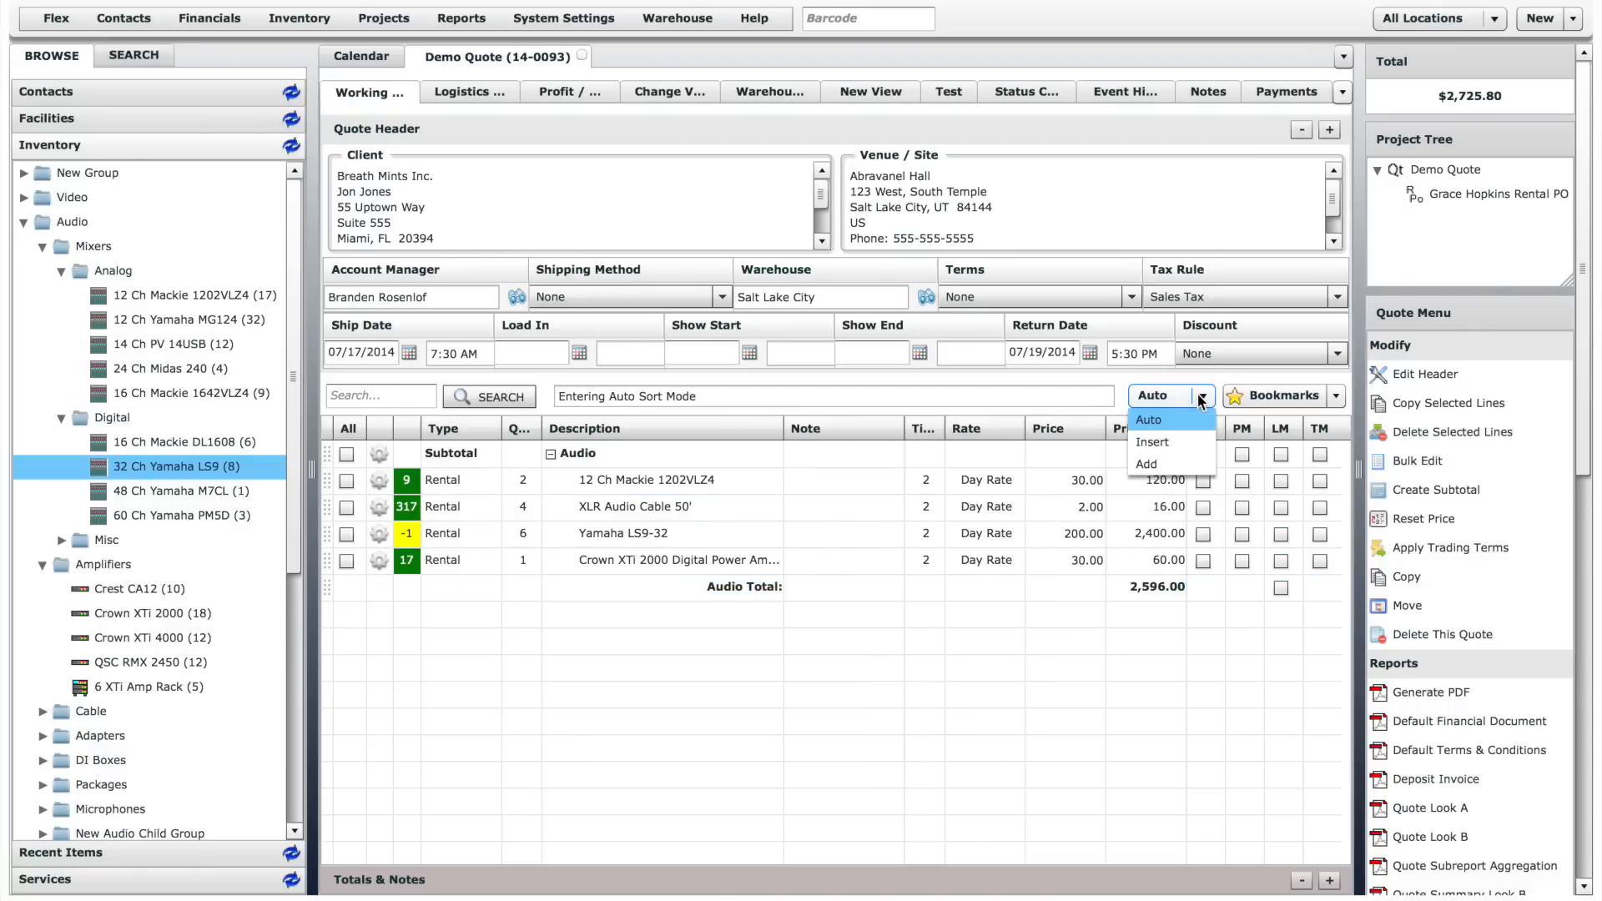
left_click(1200, 397)
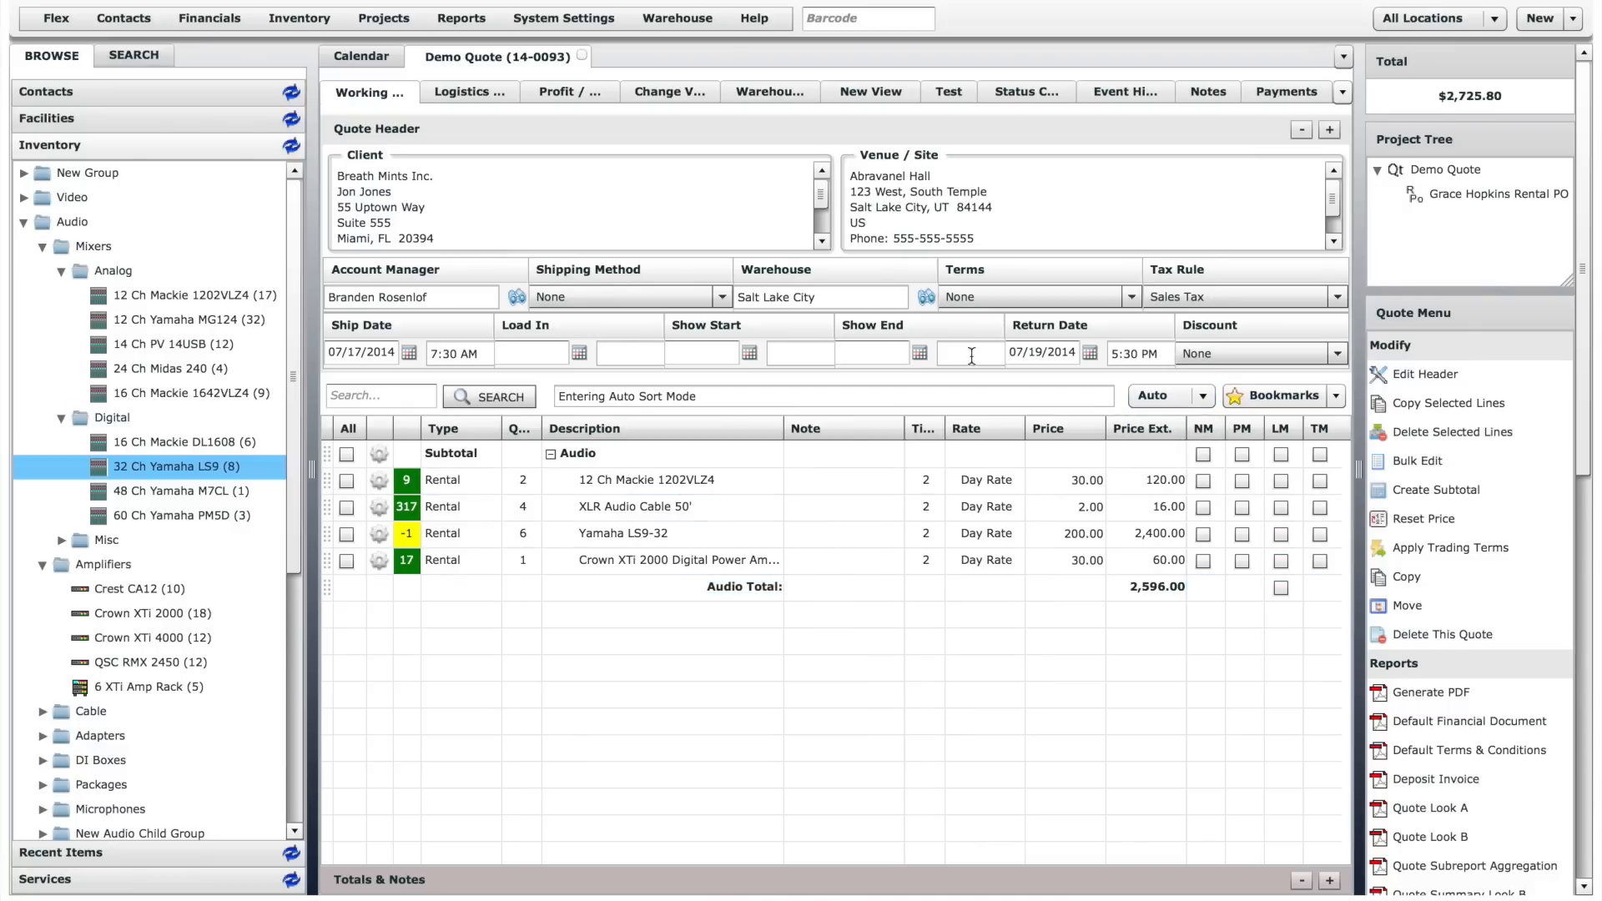
- Add one Barco FLM HD18 18K HD Projector from the Video inventory's Projectors group, with the suggested Barco TLD 2.0 - 2.8 Lens
left_click(24, 197)
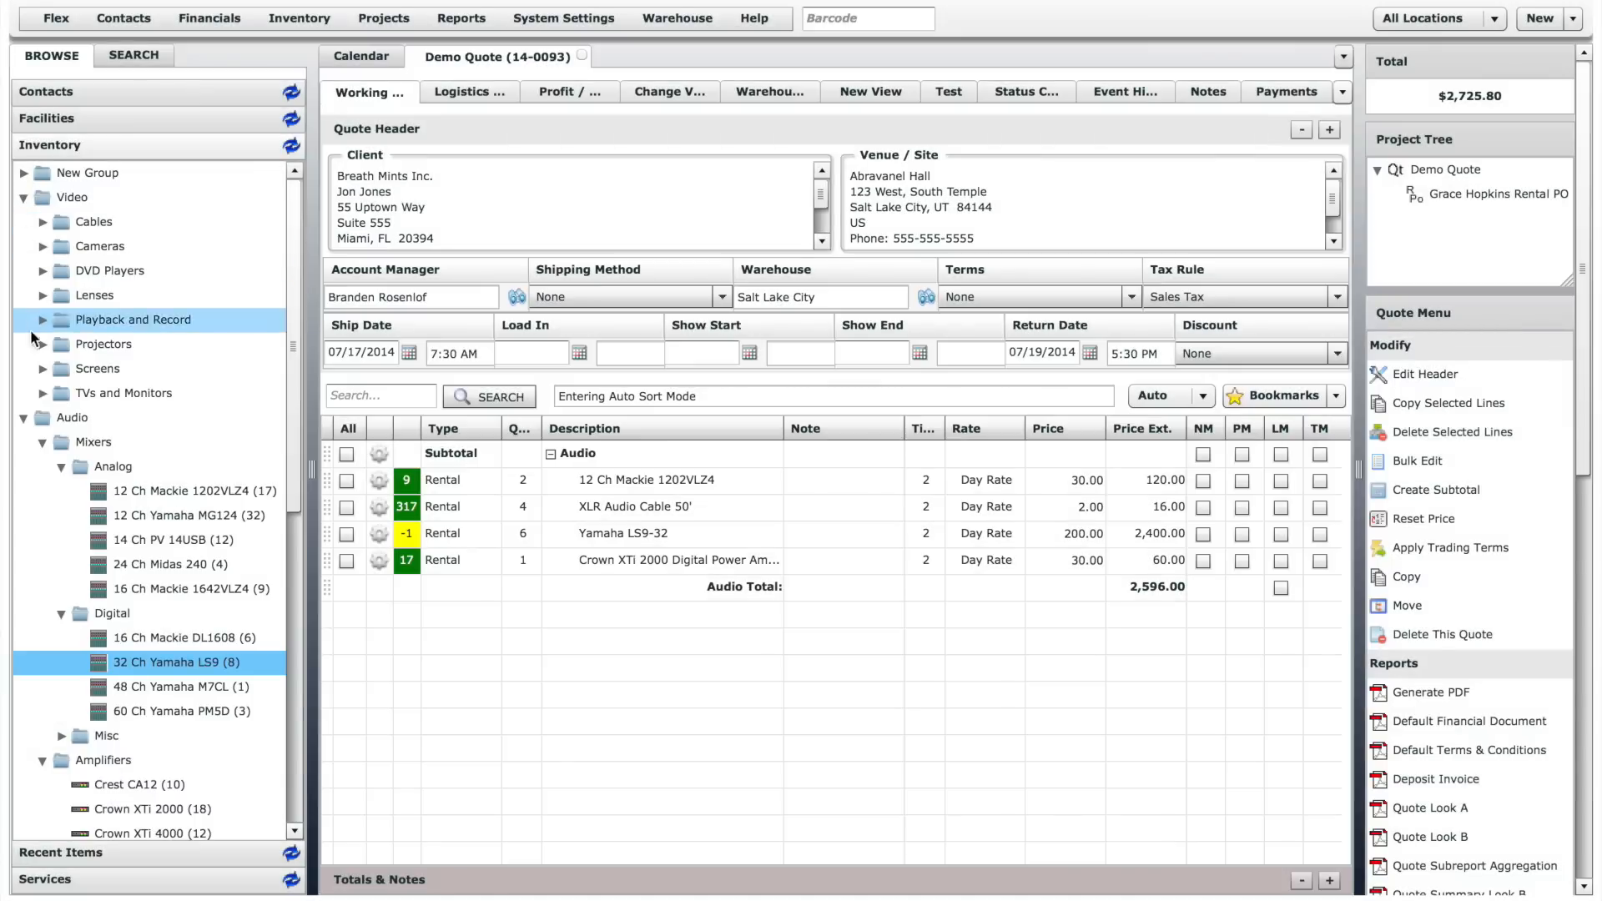
left_click(42, 344)
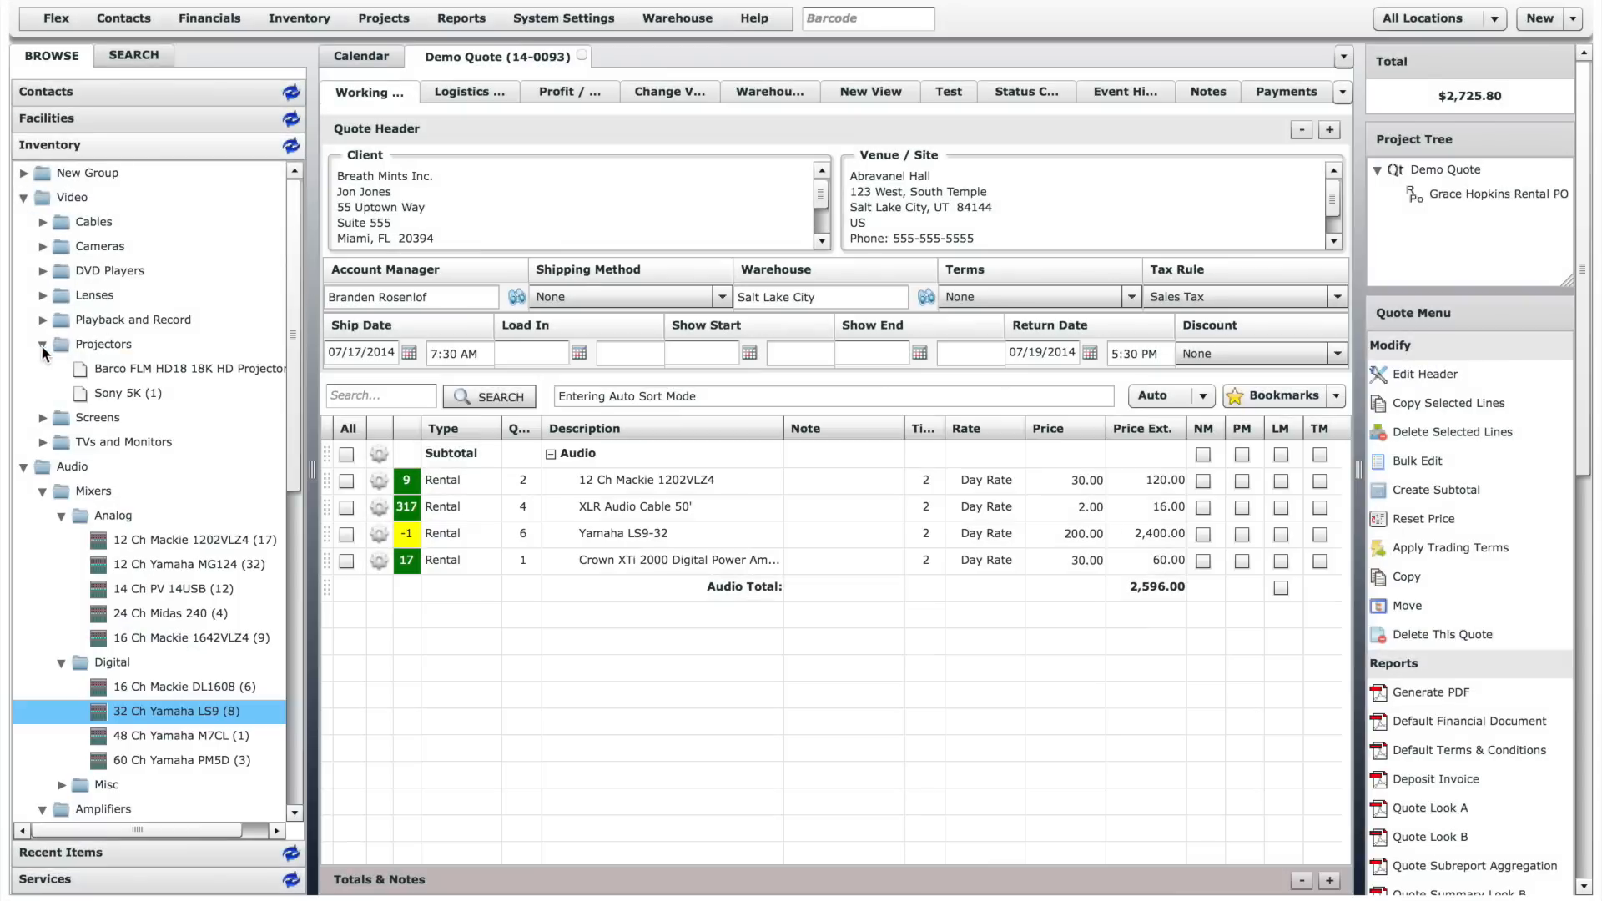
left_click_drag(94, 369, 720, 672)
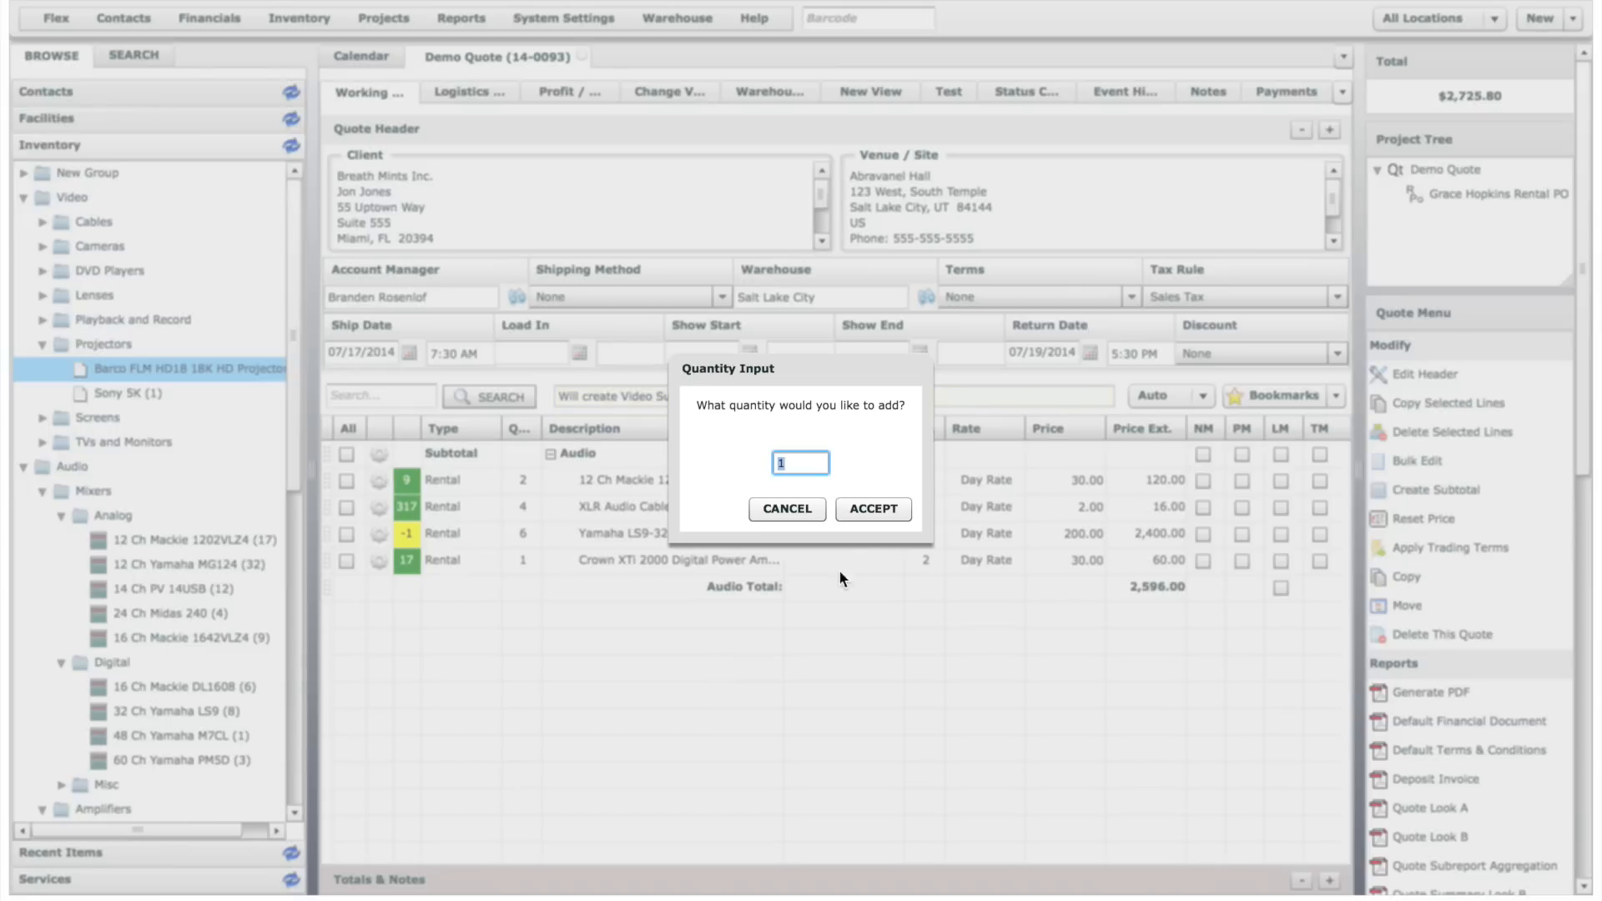
left_click(871, 510)
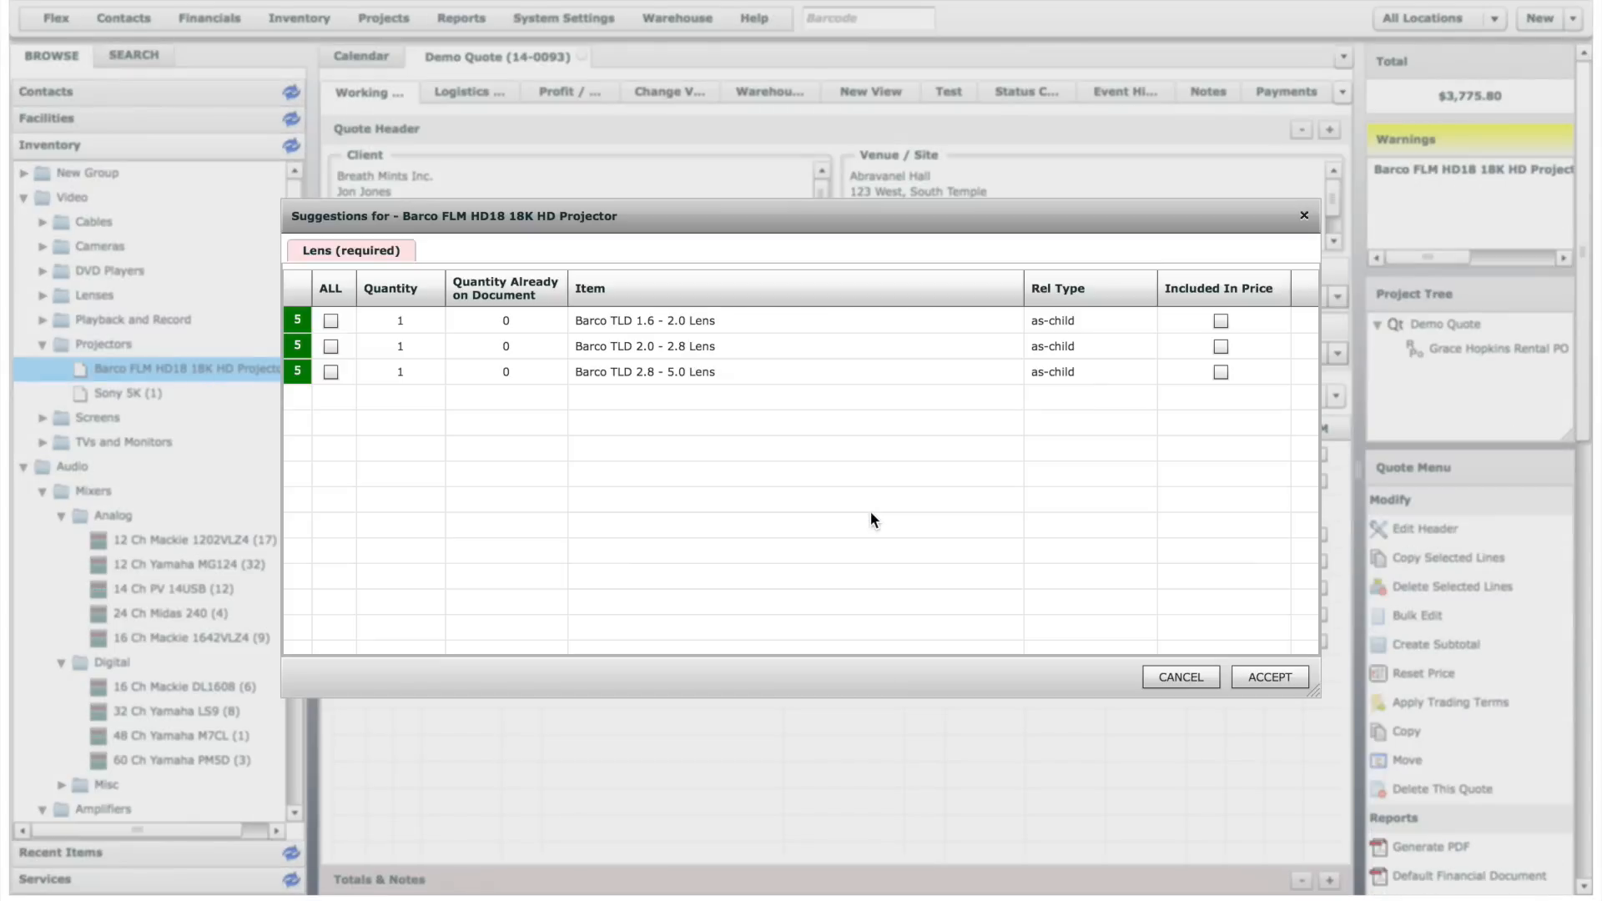
left_click(331, 346)
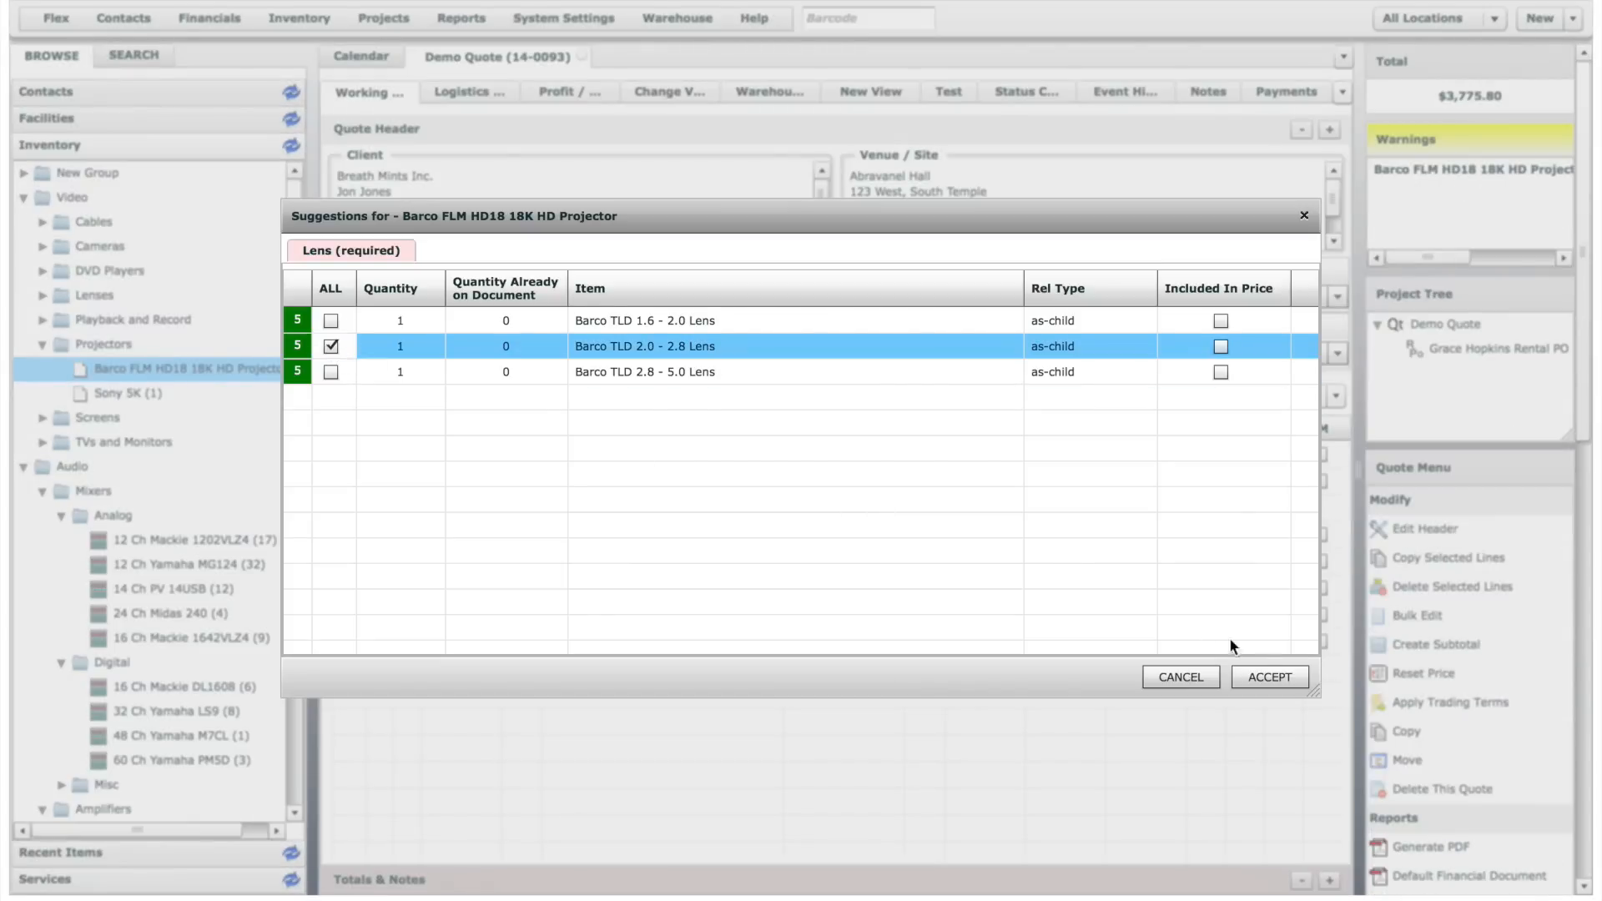
left_click(1280, 678)
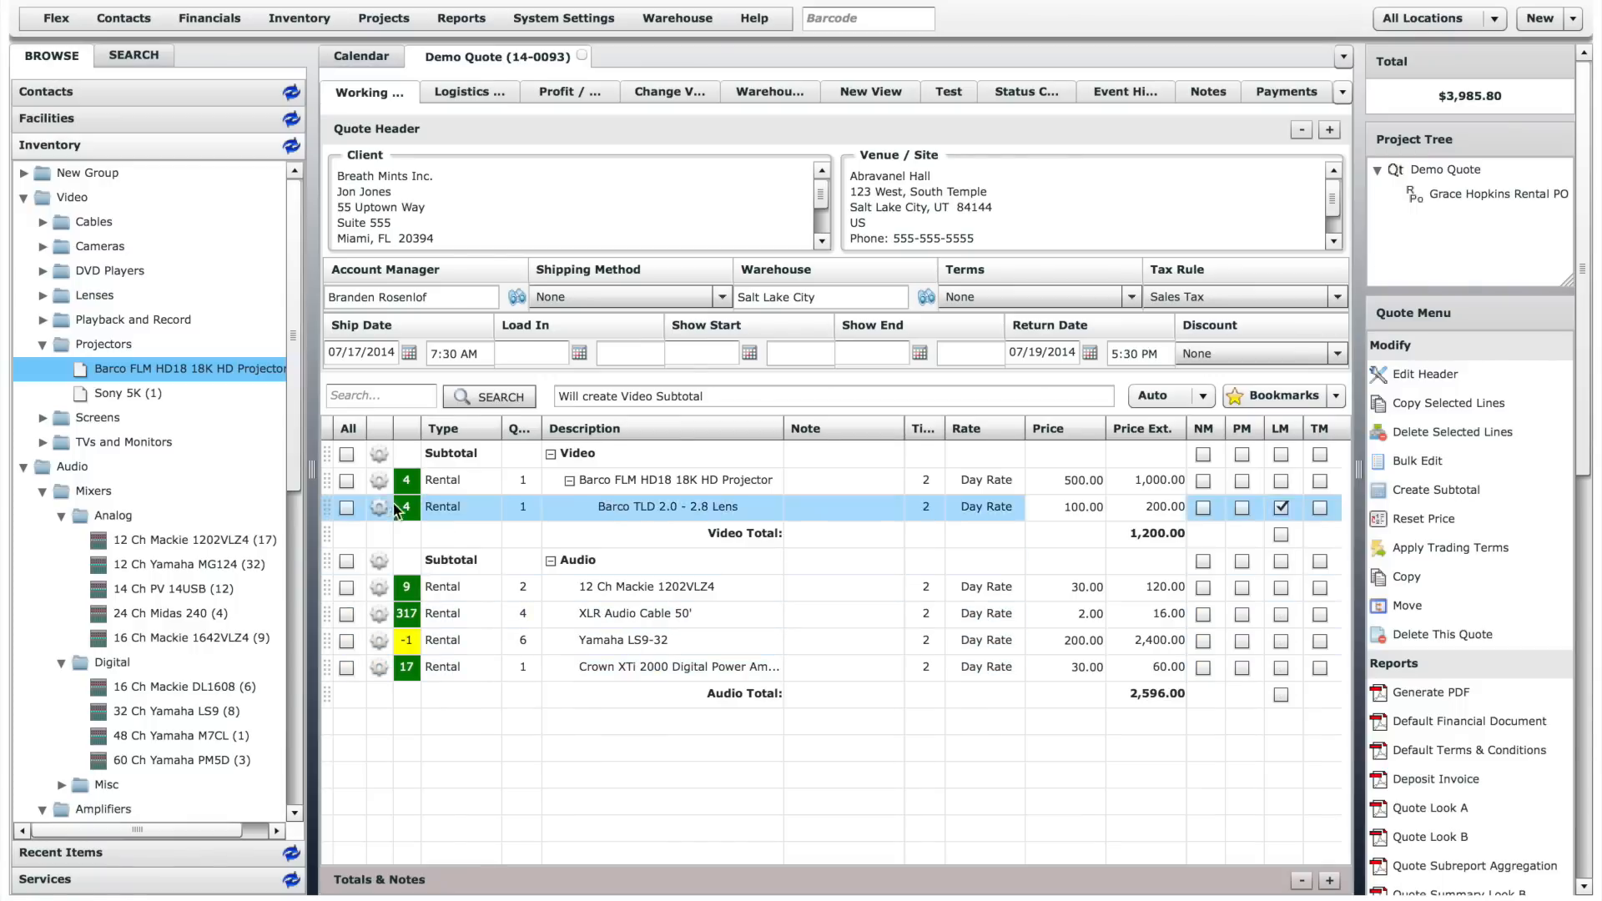
- Add four VARI*LITE VL3000 Spot fixtures from the Lighting inventory's Intelligent Lighting group to the quote
left_click_drag(293, 478, 293, 797)
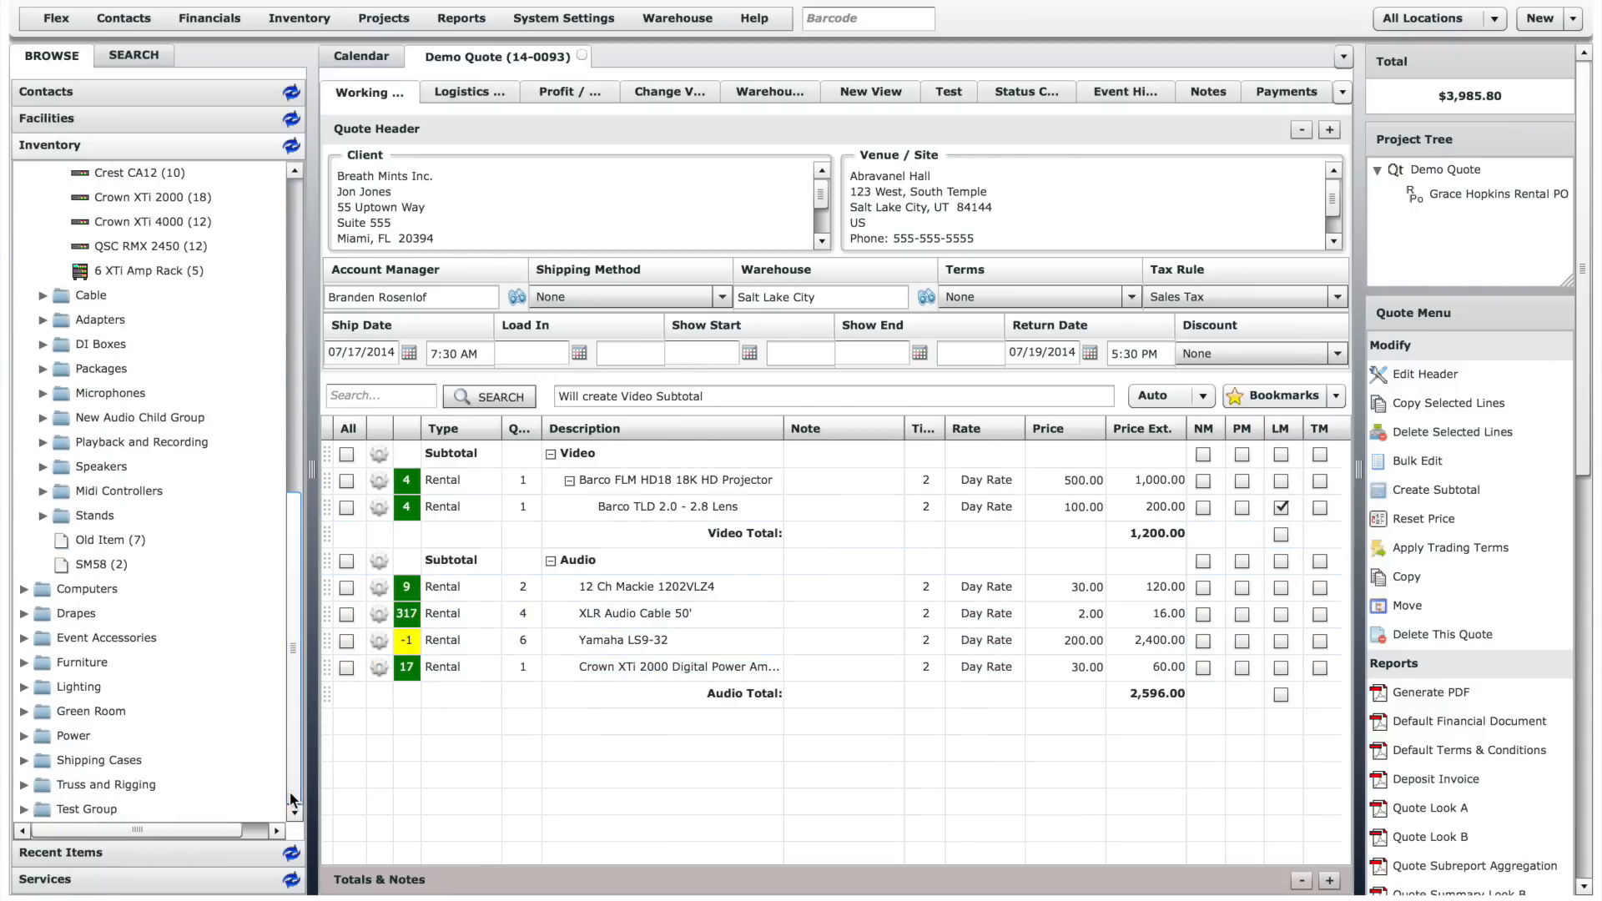
double_click(79, 686)
left_click_drag(293, 711, 293, 757)
double_click(125, 687)
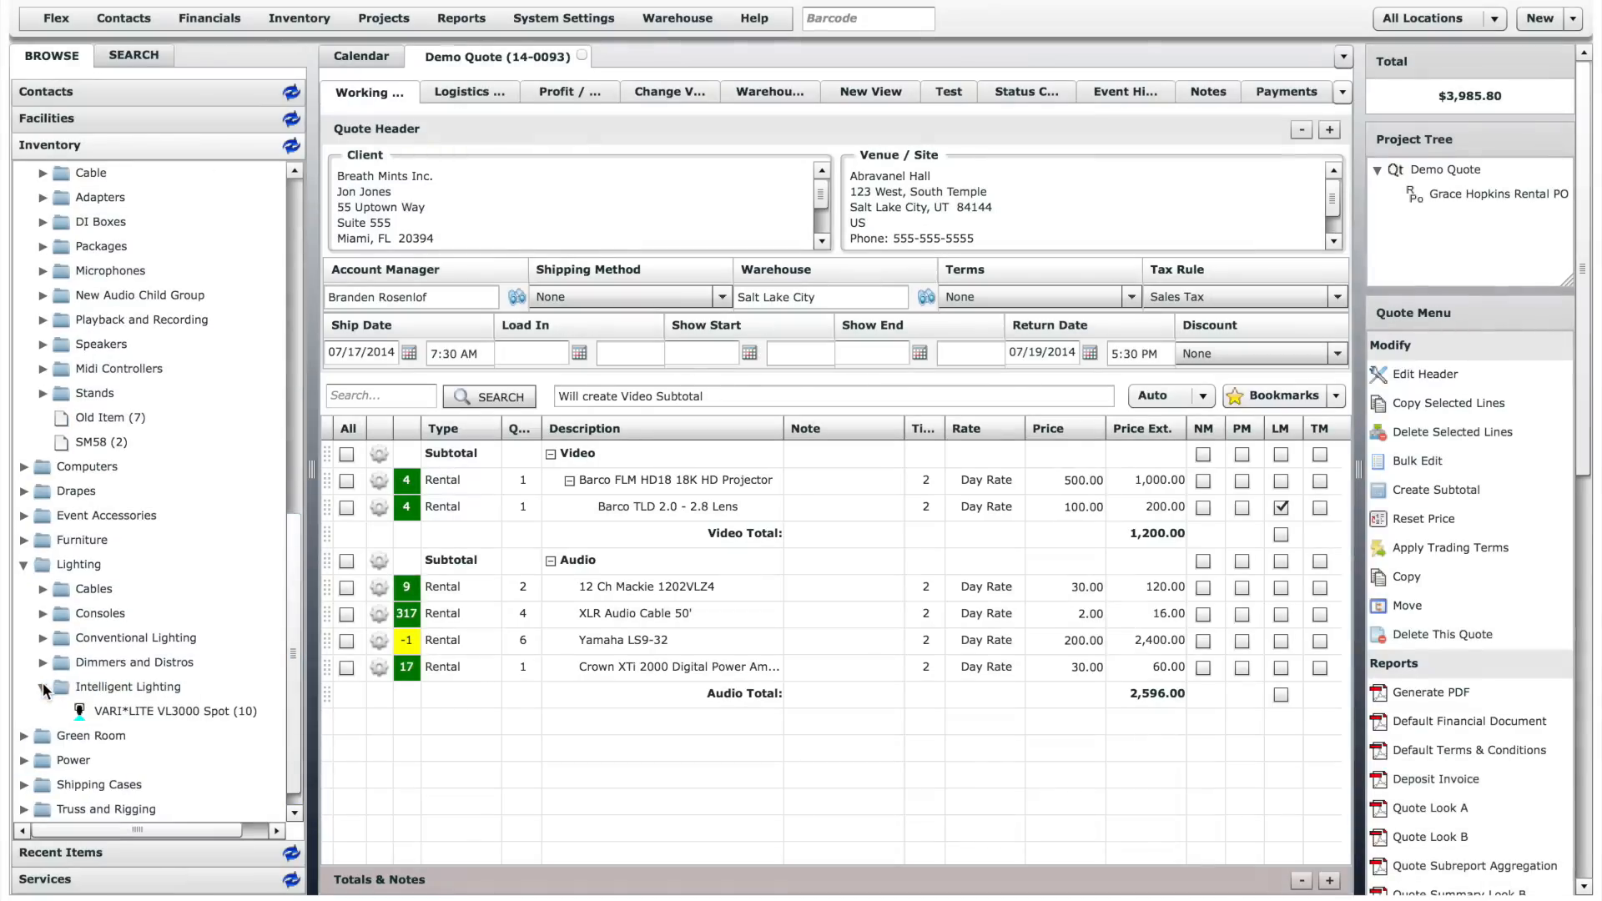
left_click_drag(125, 708, 442, 761)
type("4")
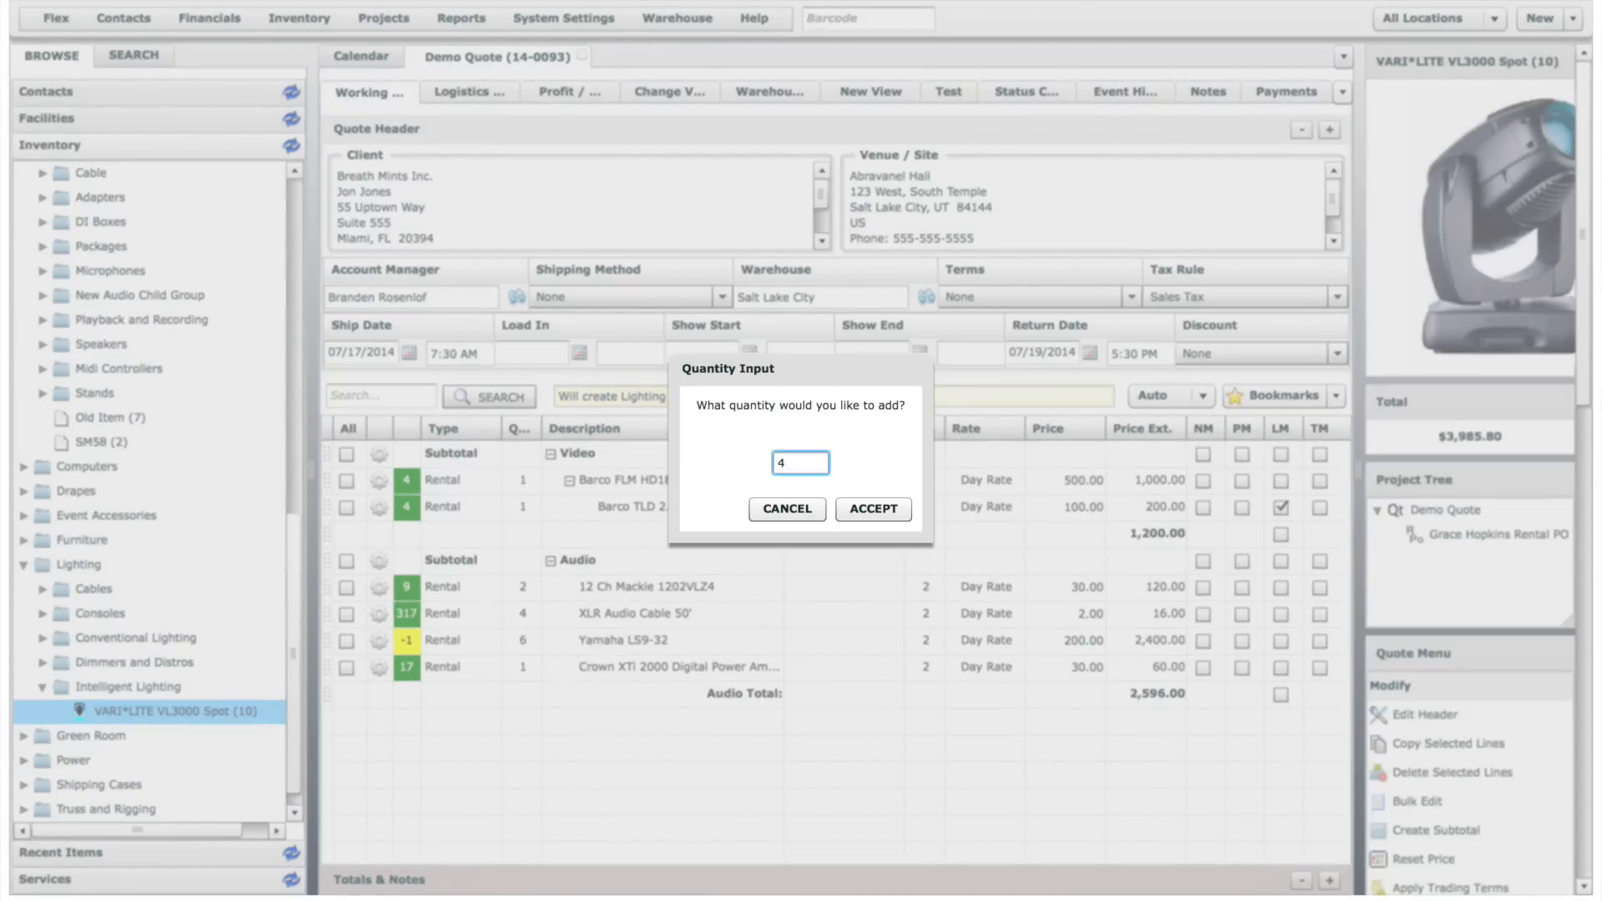
key("Return")
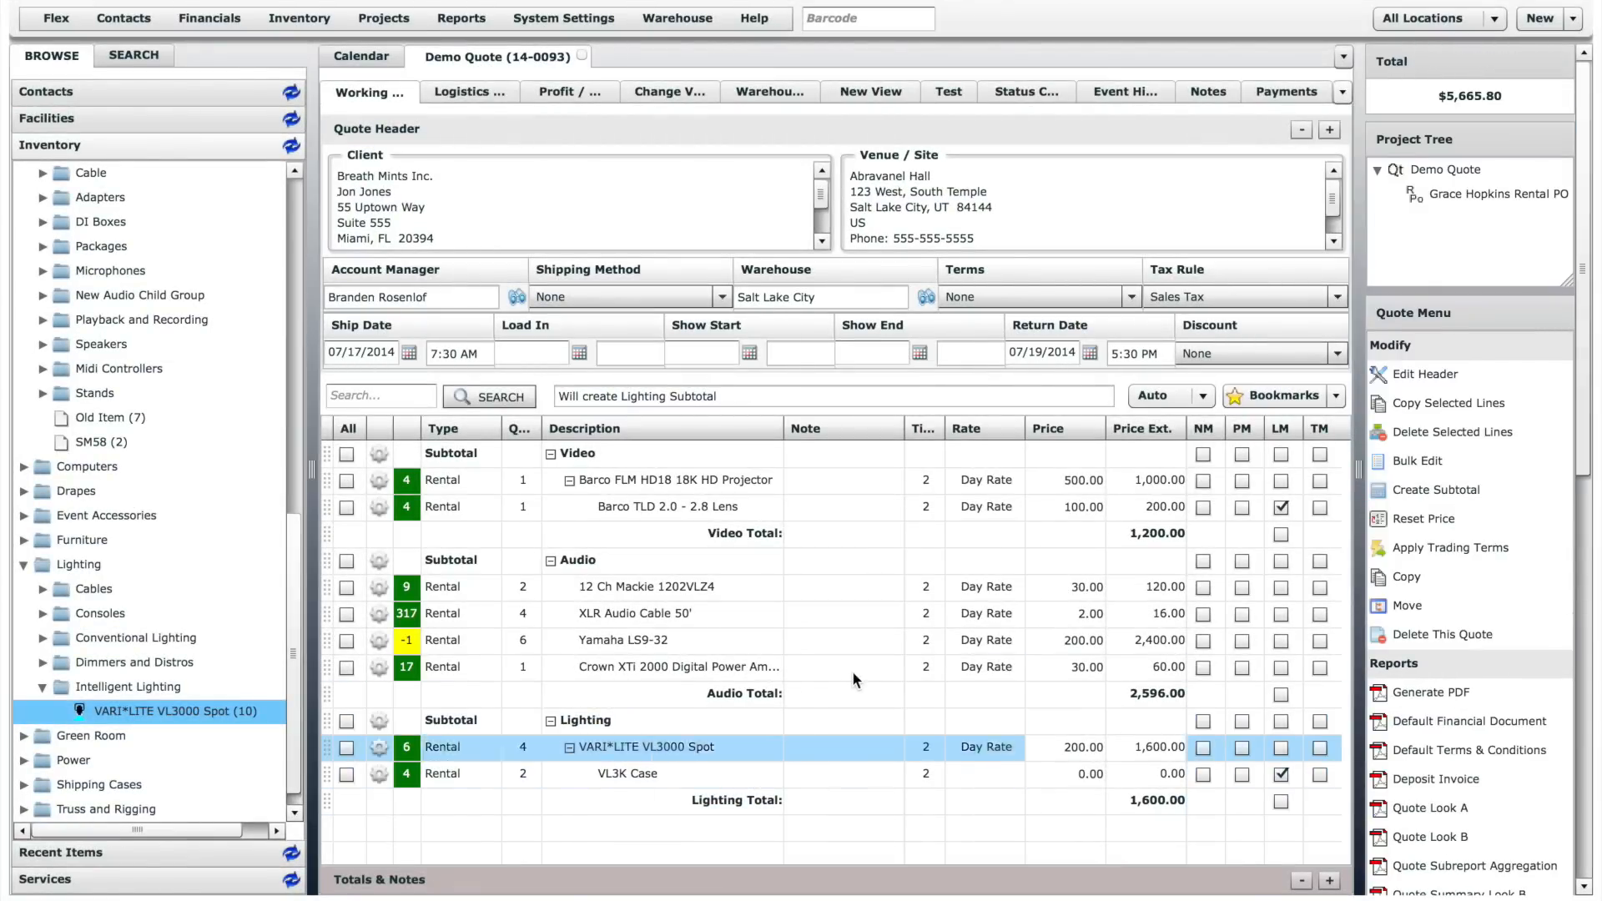
- Switch line entry to Insert mode and place one Shure SM57 from the Wired microphones below the Lighting total
left_click(1205, 397)
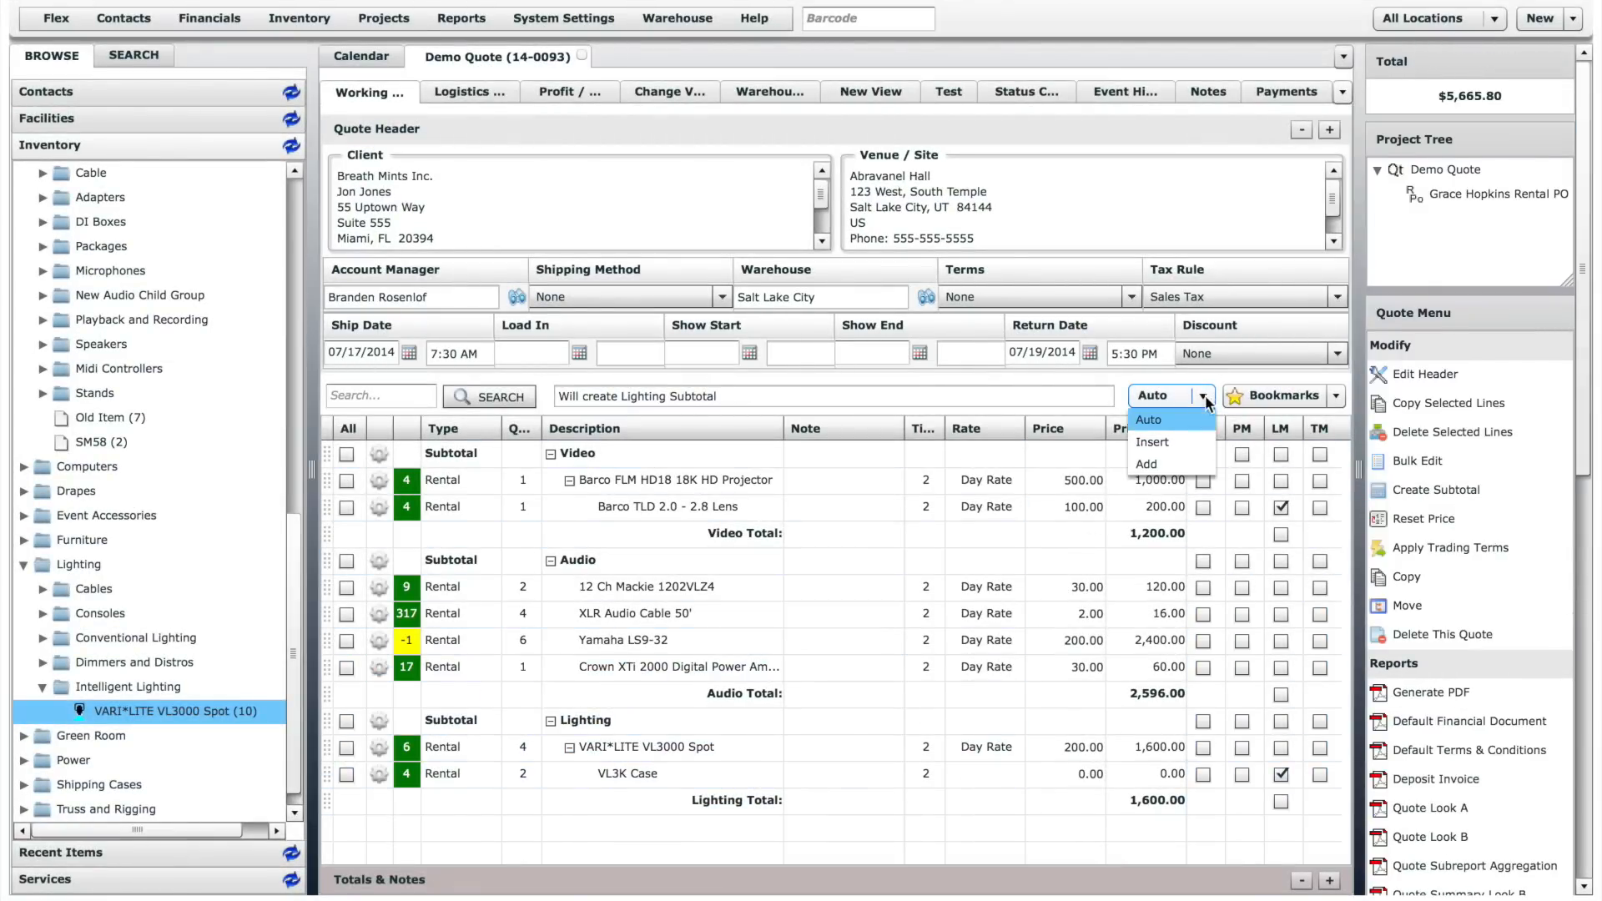
left_click(1178, 441)
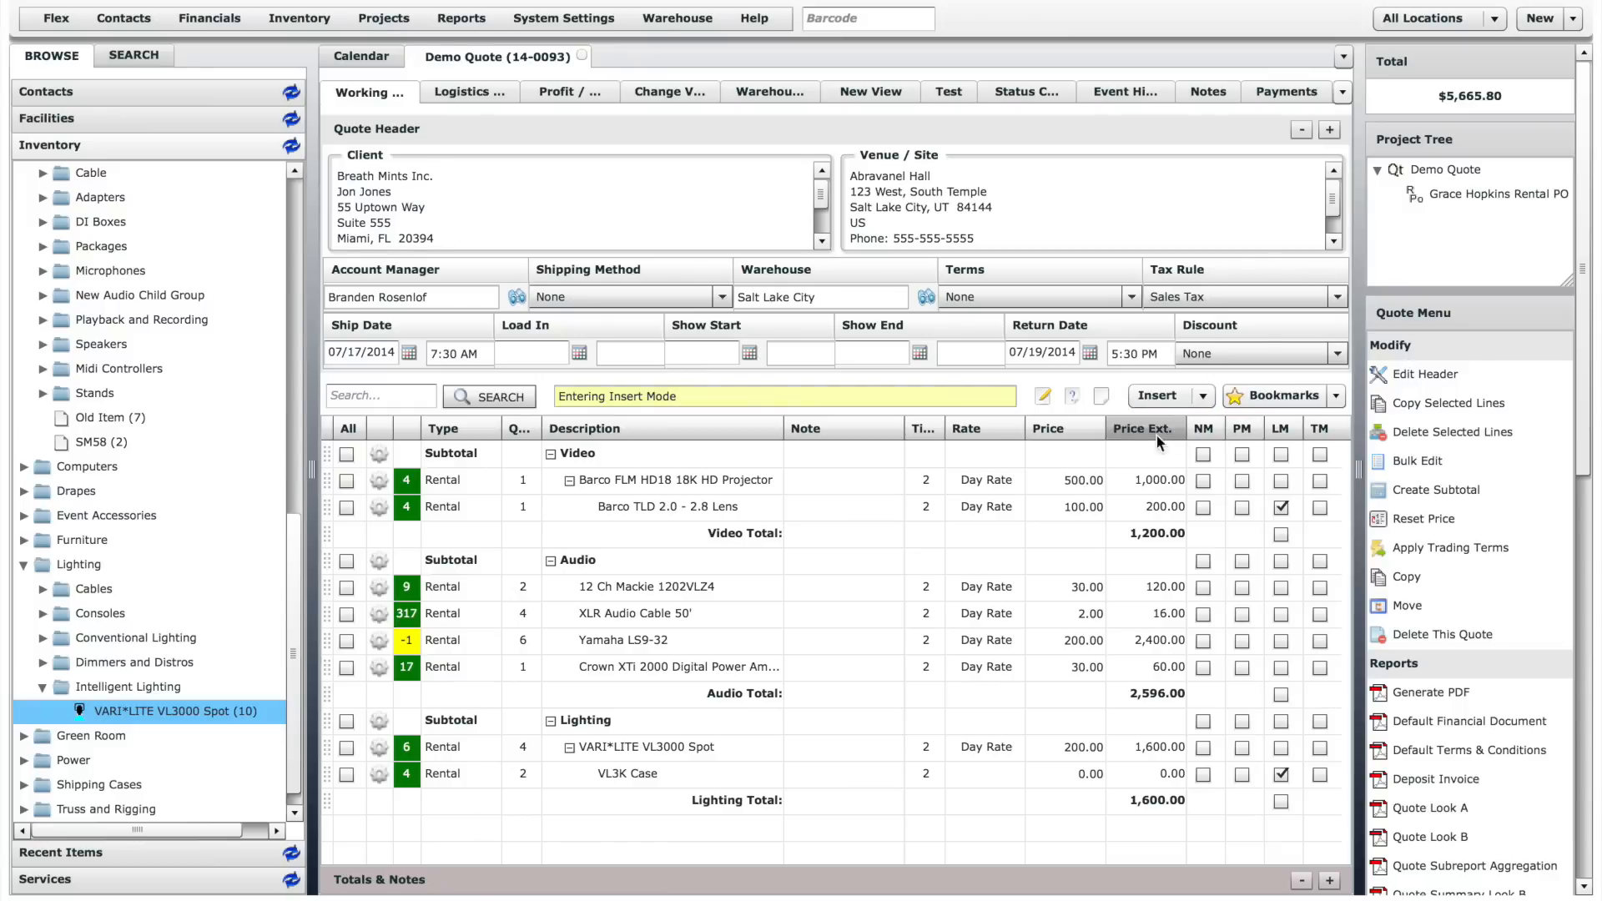
left_click_drag(293, 554, 287, 429)
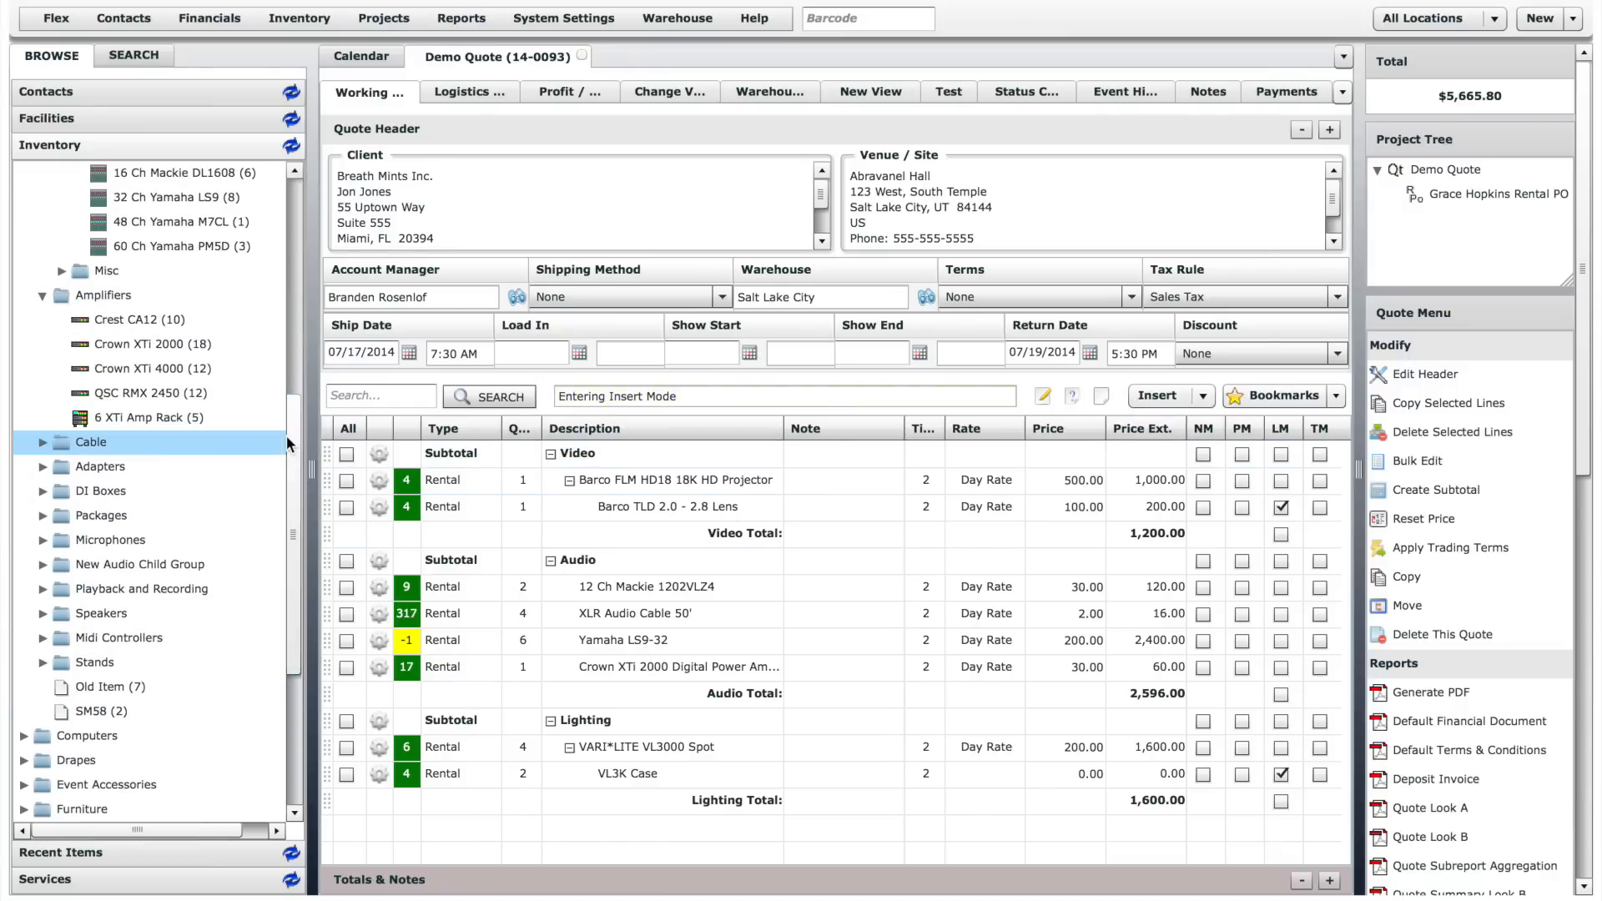
left_click(44, 540)
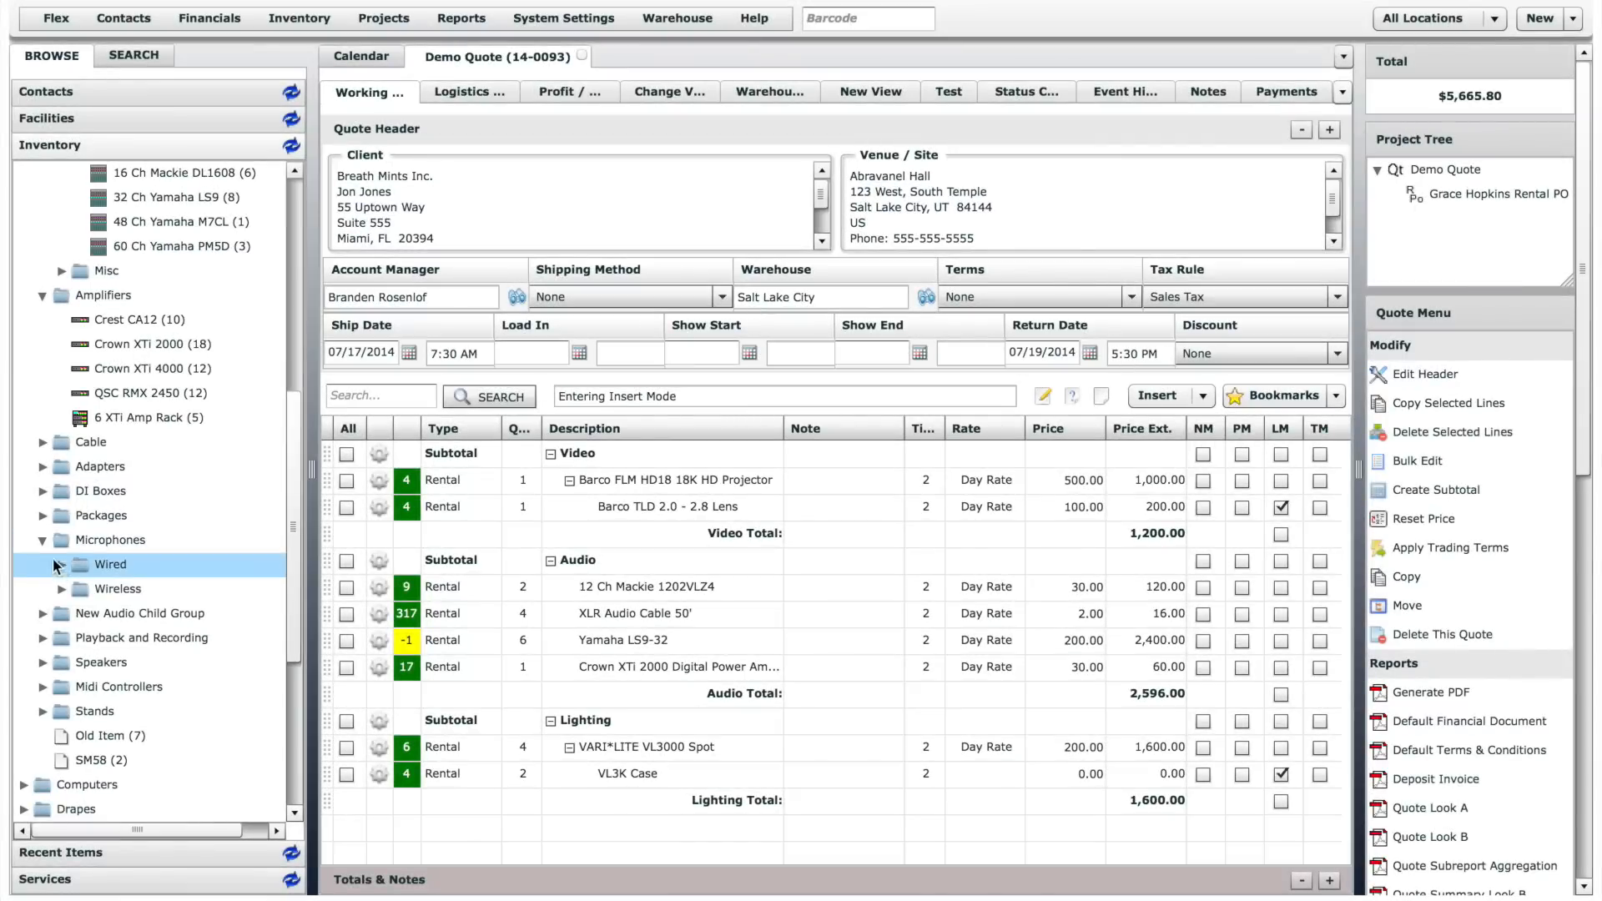
left_click(63, 566)
left_click_drag(162, 686, 670, 825)
left_click(876, 511)
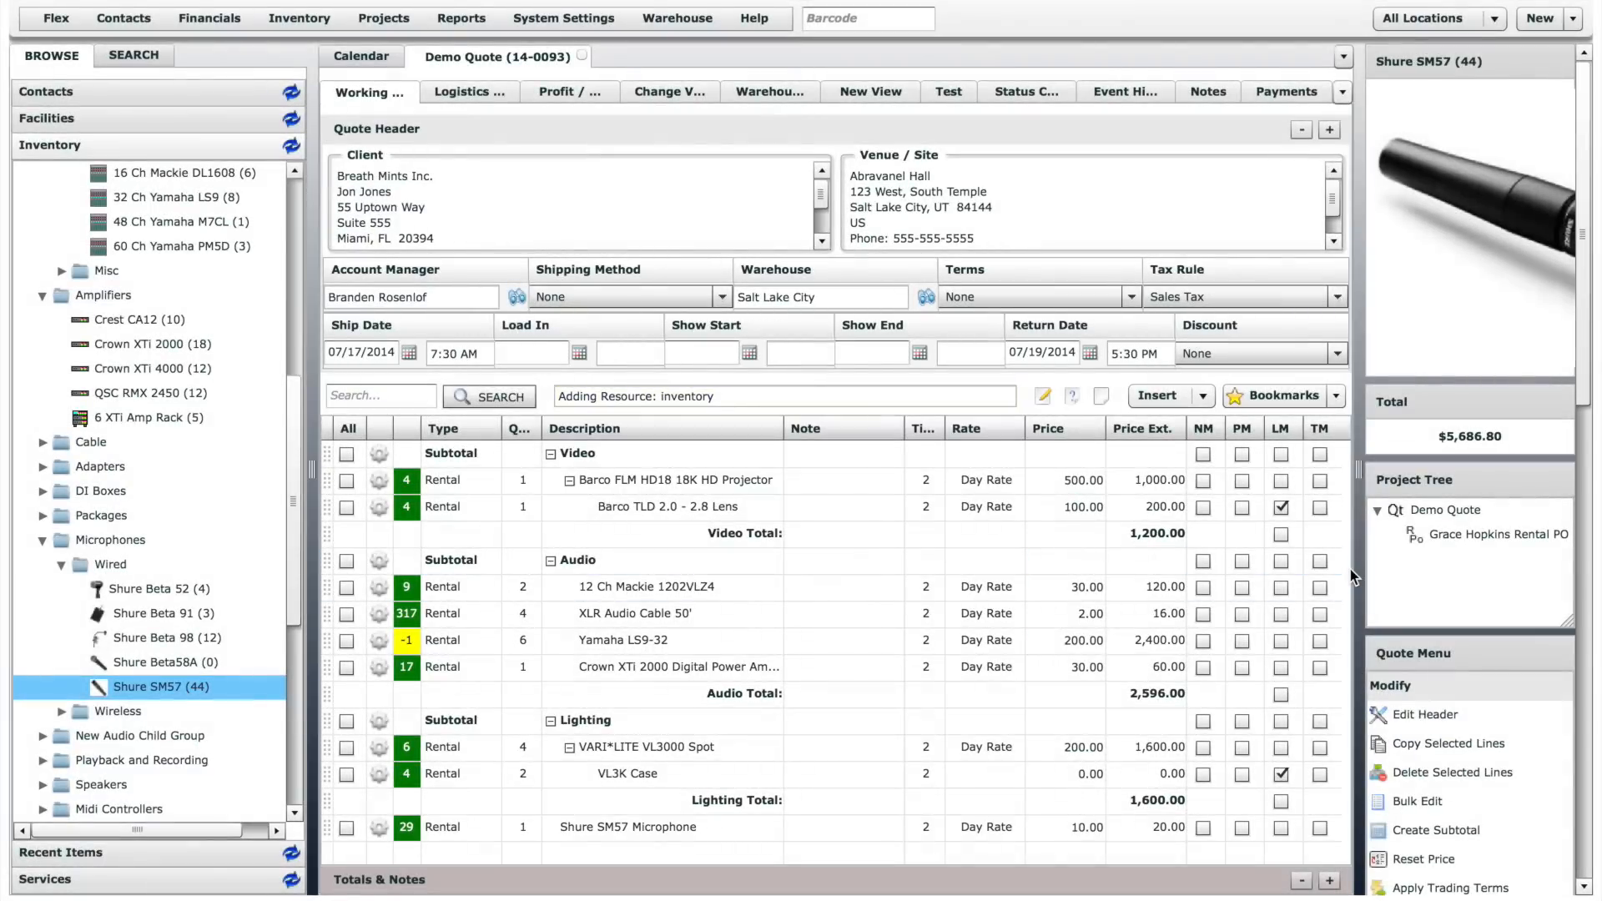
- Add one QSC RMX 2450 amplifier to the quote in Add mode, and return line entry to Auto mode
left_click(1192, 395)
left_click(1156, 455)
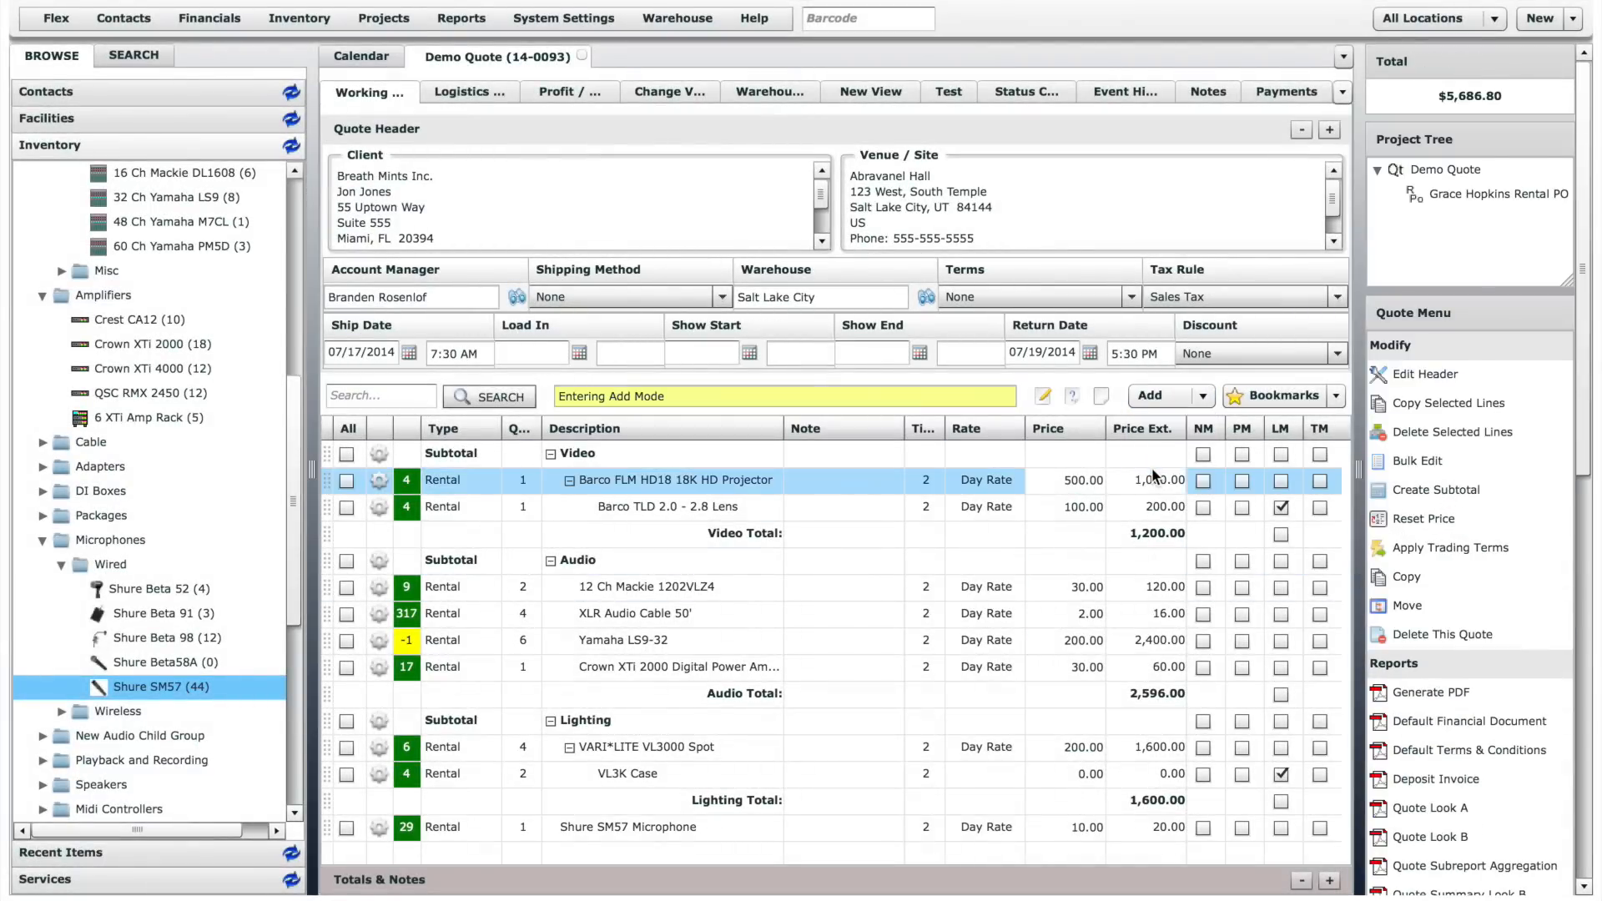
left_click_drag(155, 394, 843, 468)
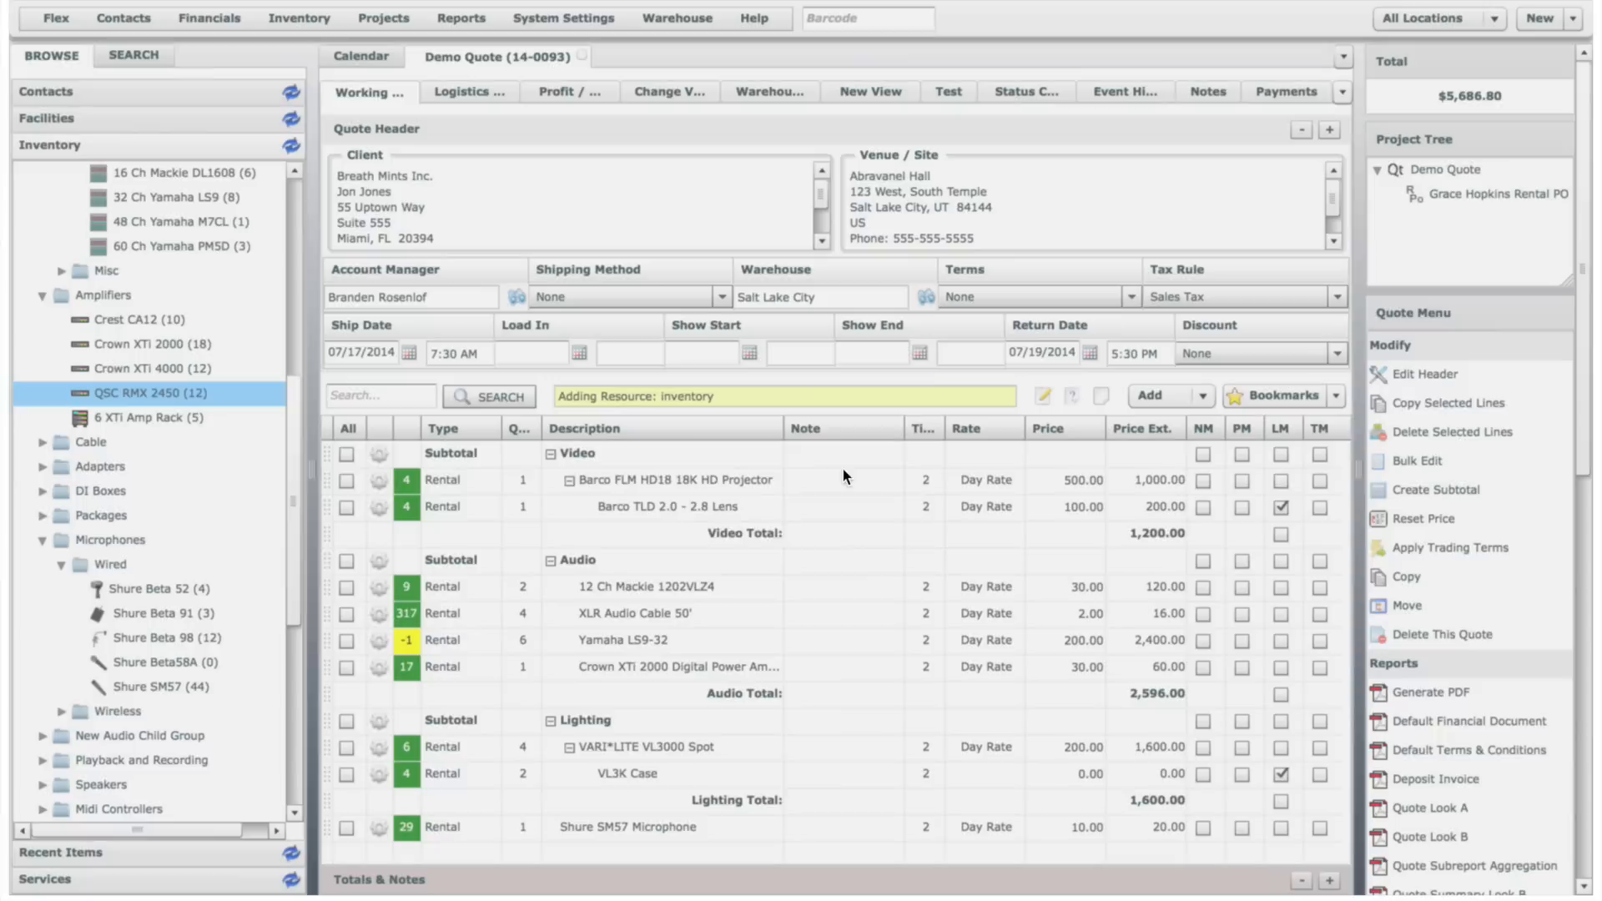
left_click(857, 503)
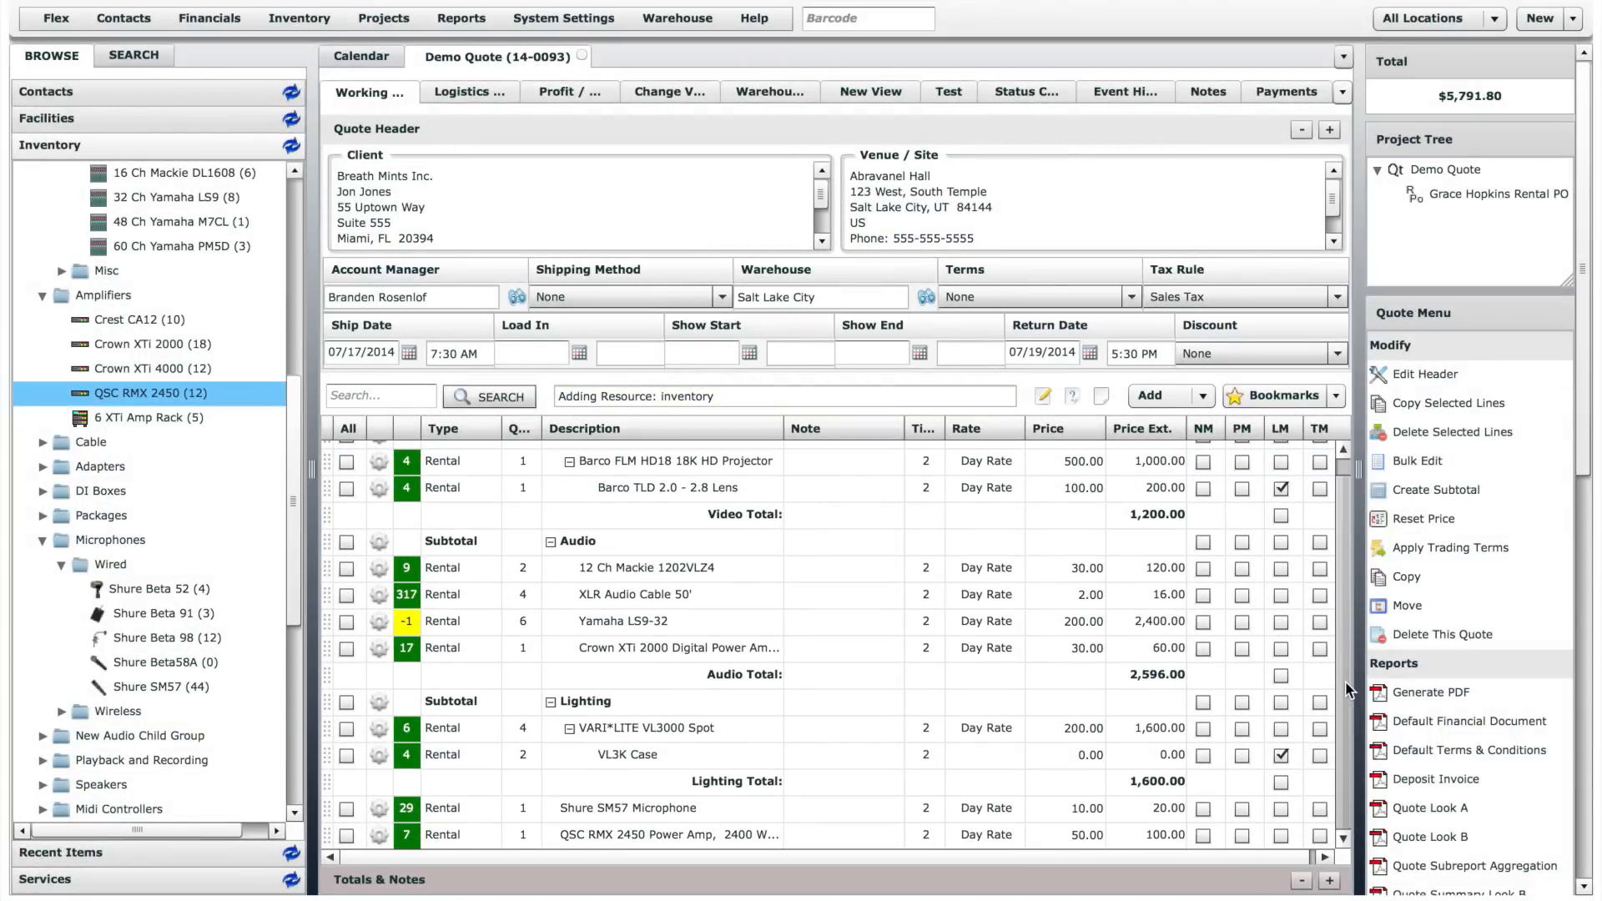
left_click(1203, 396)
left_click(1203, 422)
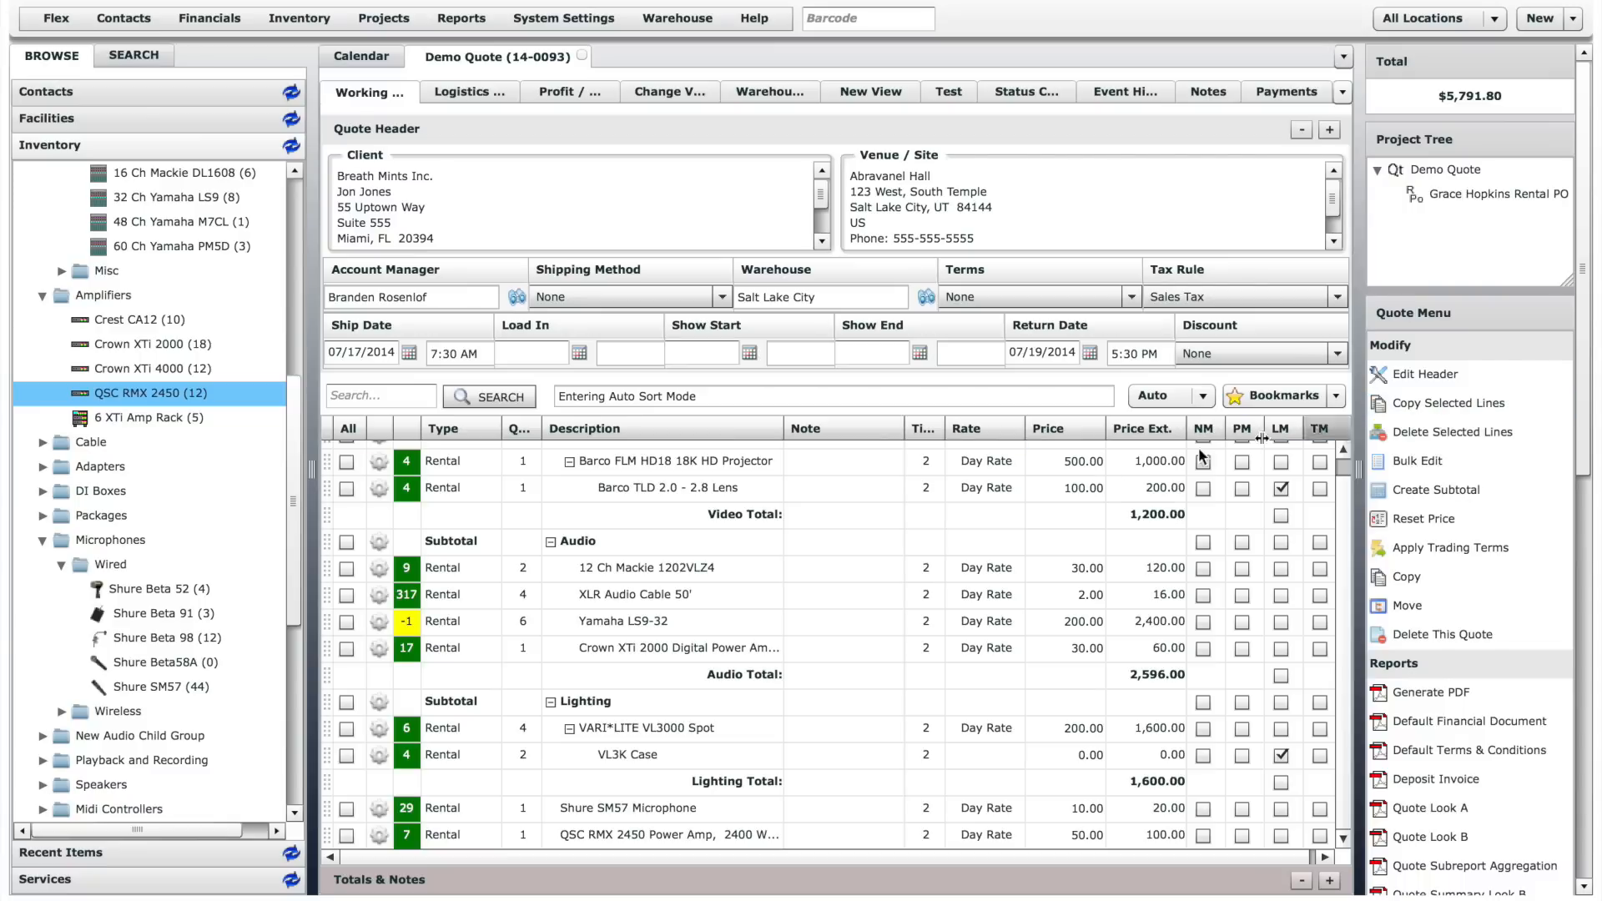
- Copy the 12 Ch Mackie 1202VLZ4, XLR Audio Cable 50' and Yamaha LS9-32 lines to the clipboard
left_click(346, 569)
left_click(346, 596)
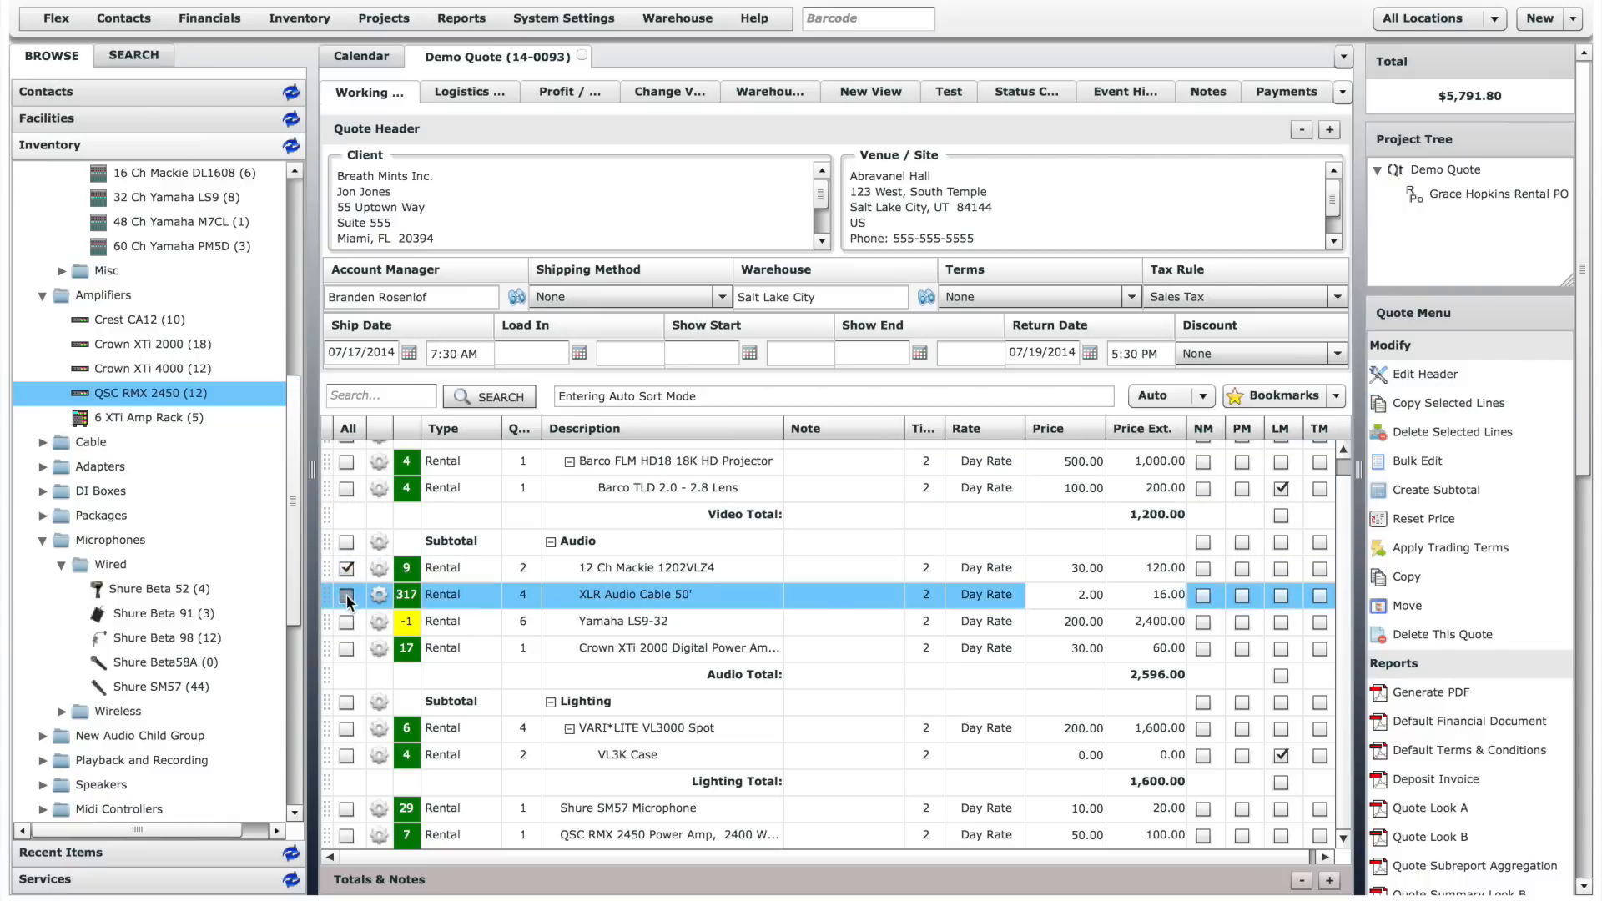
left_click(346, 623)
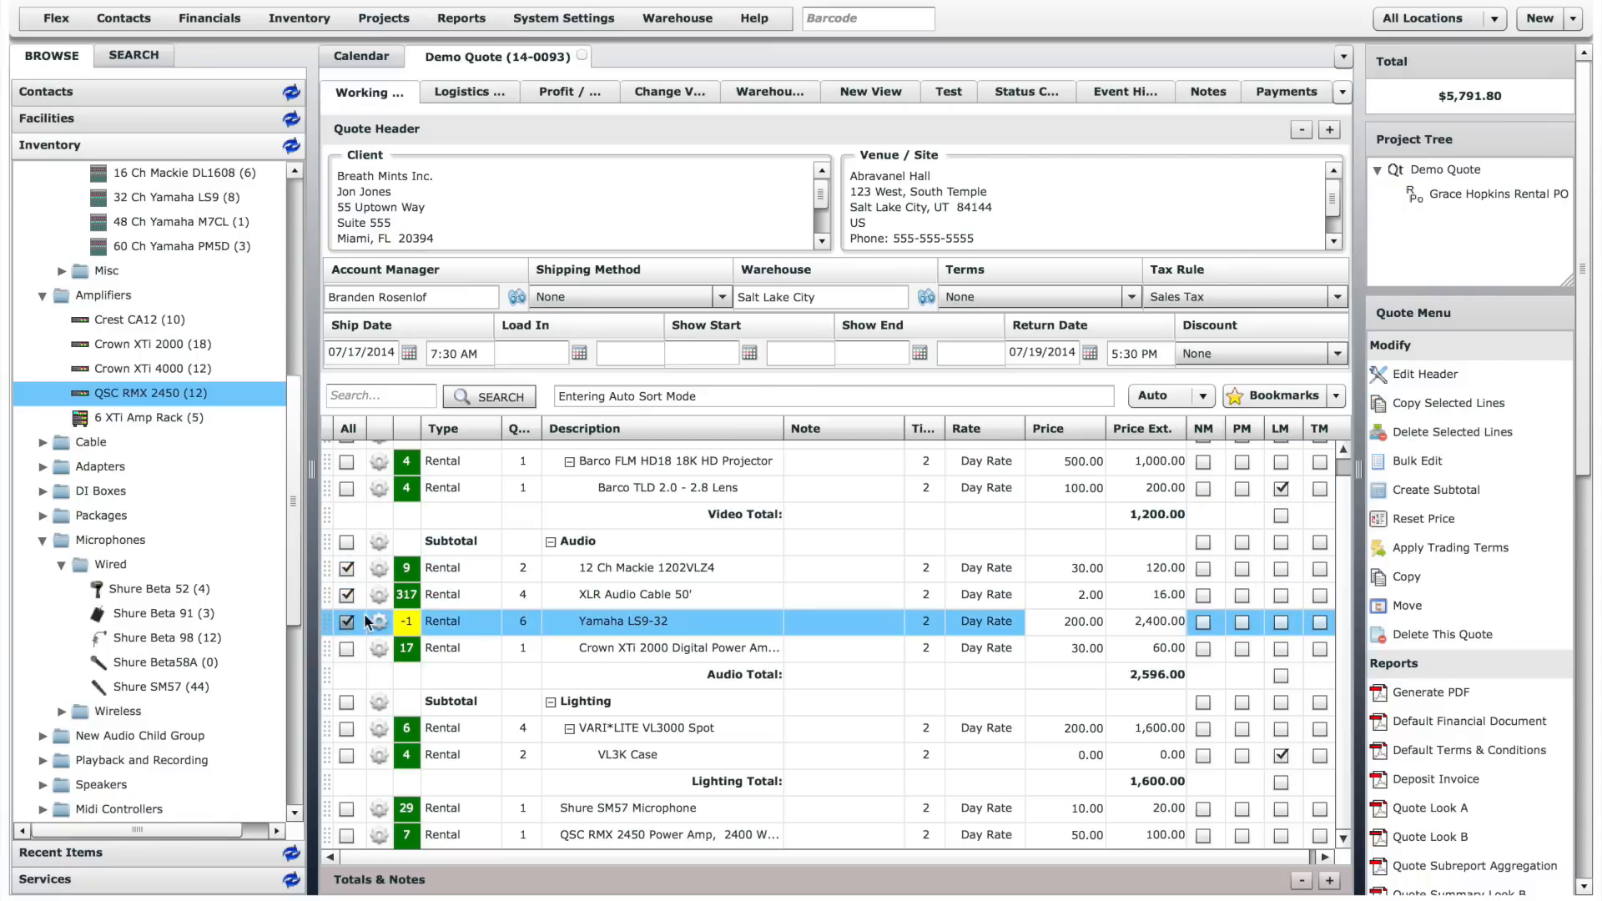
left_click(1506, 404)
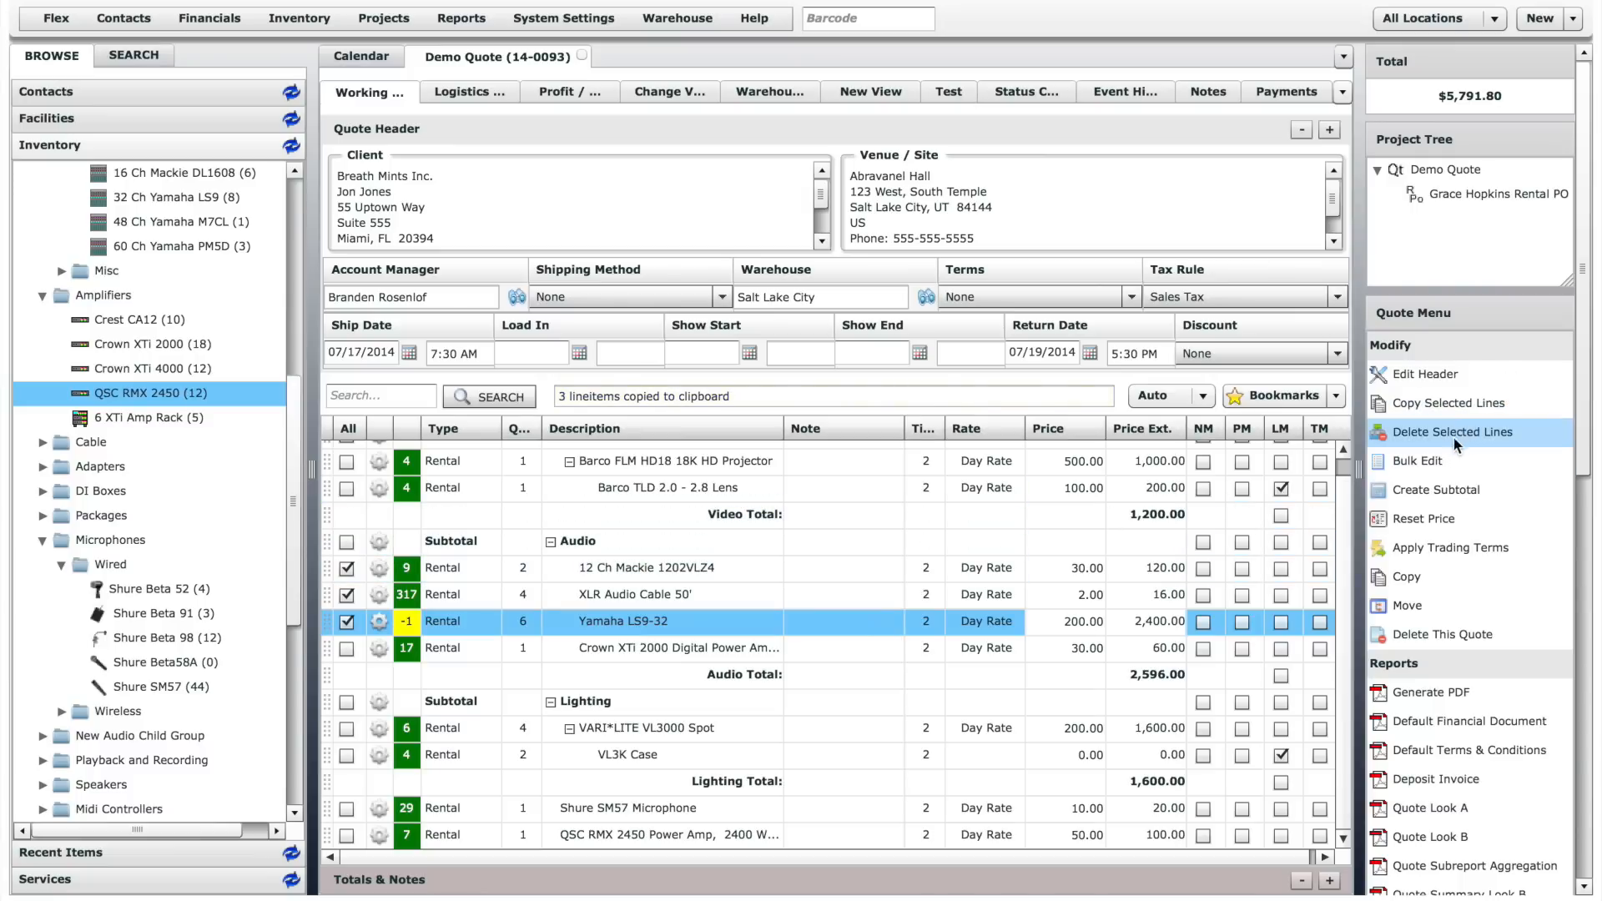
left_click(1428, 460)
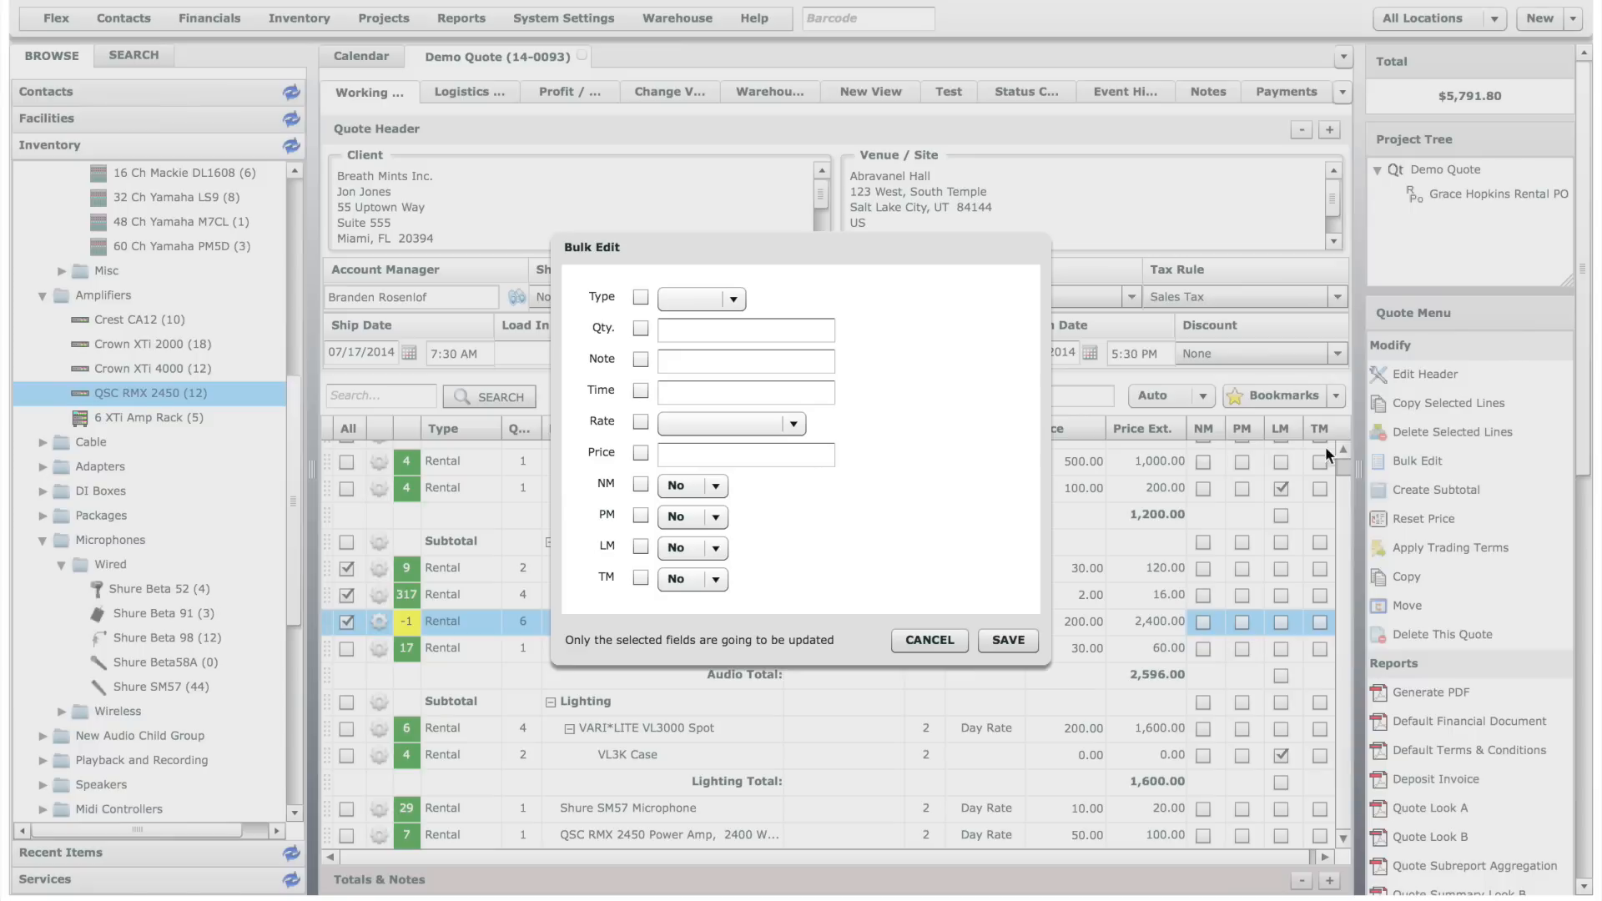
left_click(641, 359)
left_click(692, 331)
type("3")
left_click(692, 360)
type("Note")
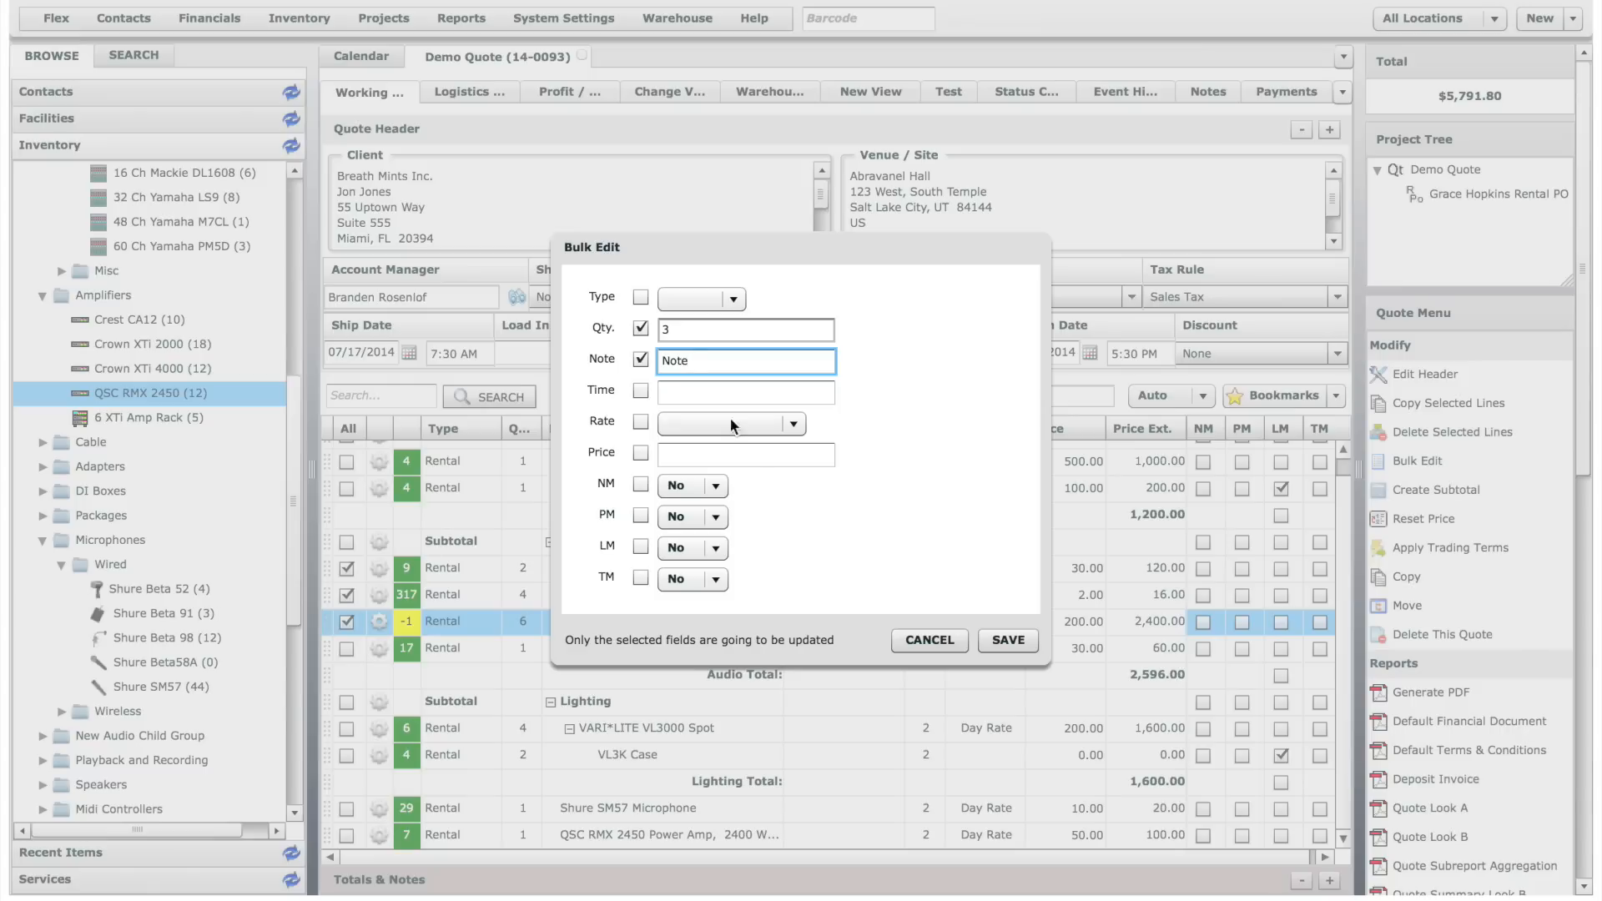
left_click(925, 641)
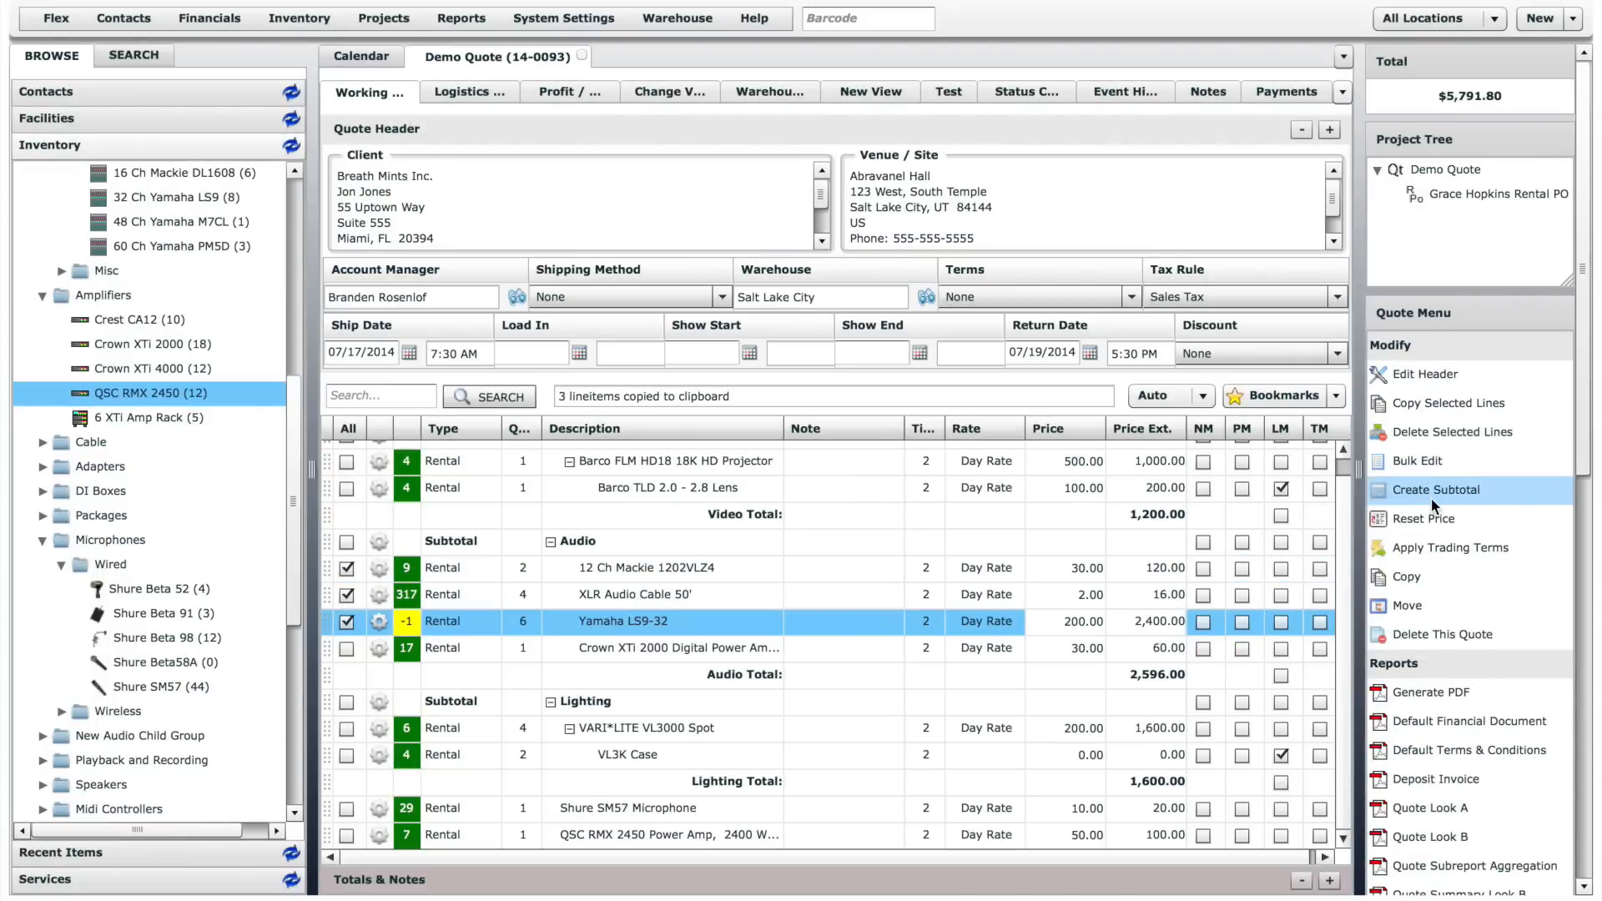
- Group only the Shure SM57 Microphone and QSC RMX 2450 lines under a new subtotal described as "Room 100"
scroll(1433, 505, "down", 1)
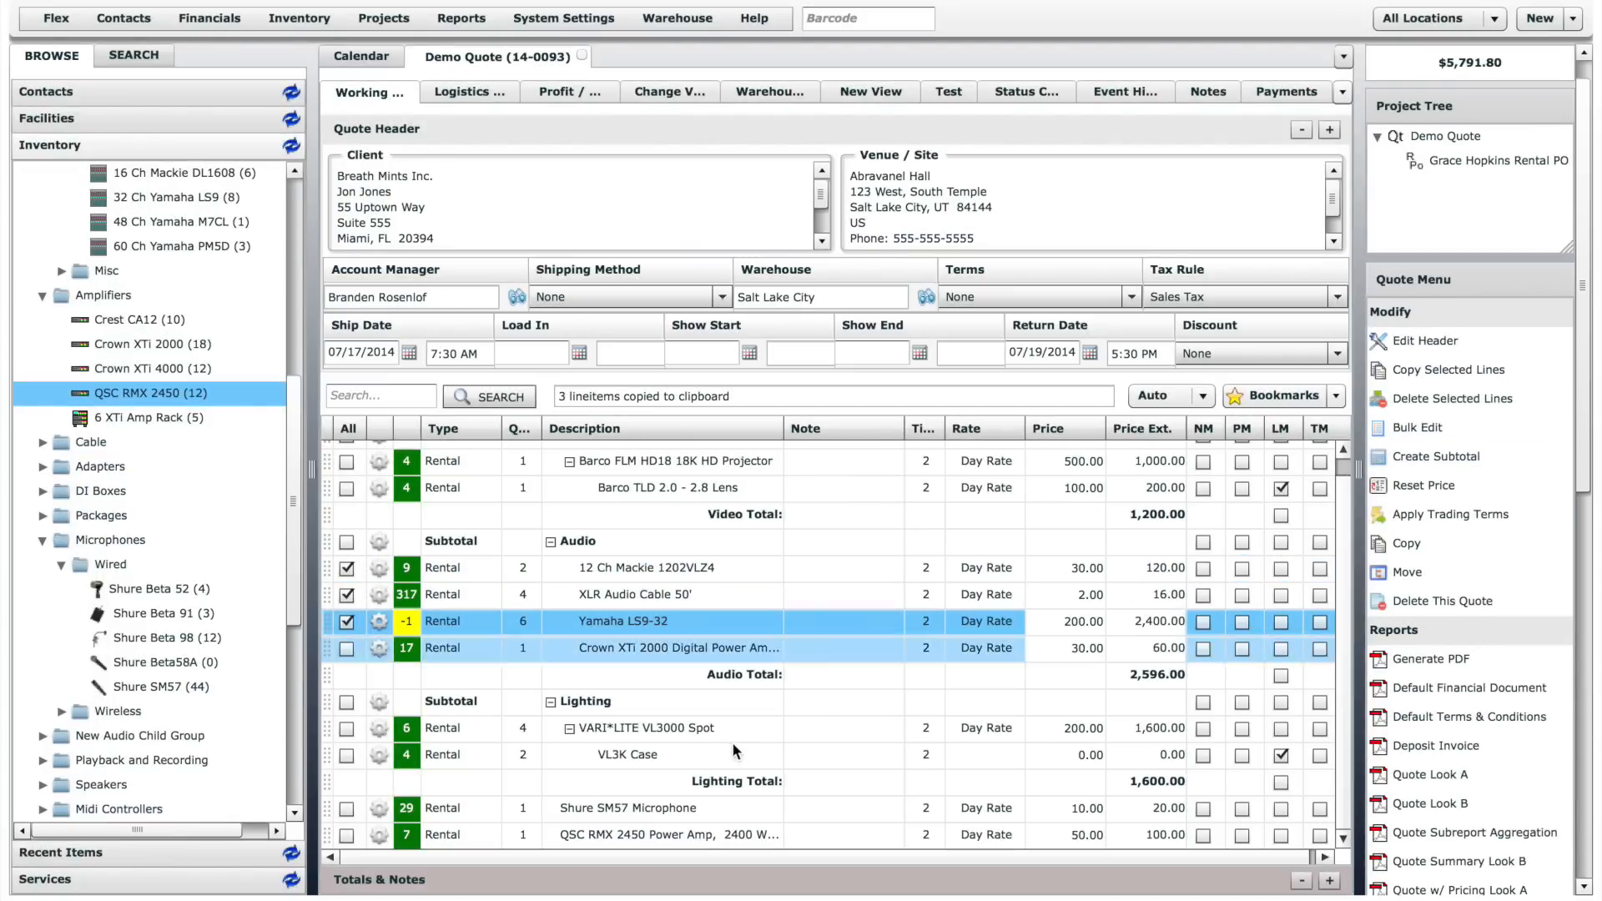
left_click(348, 810)
left_click(348, 835)
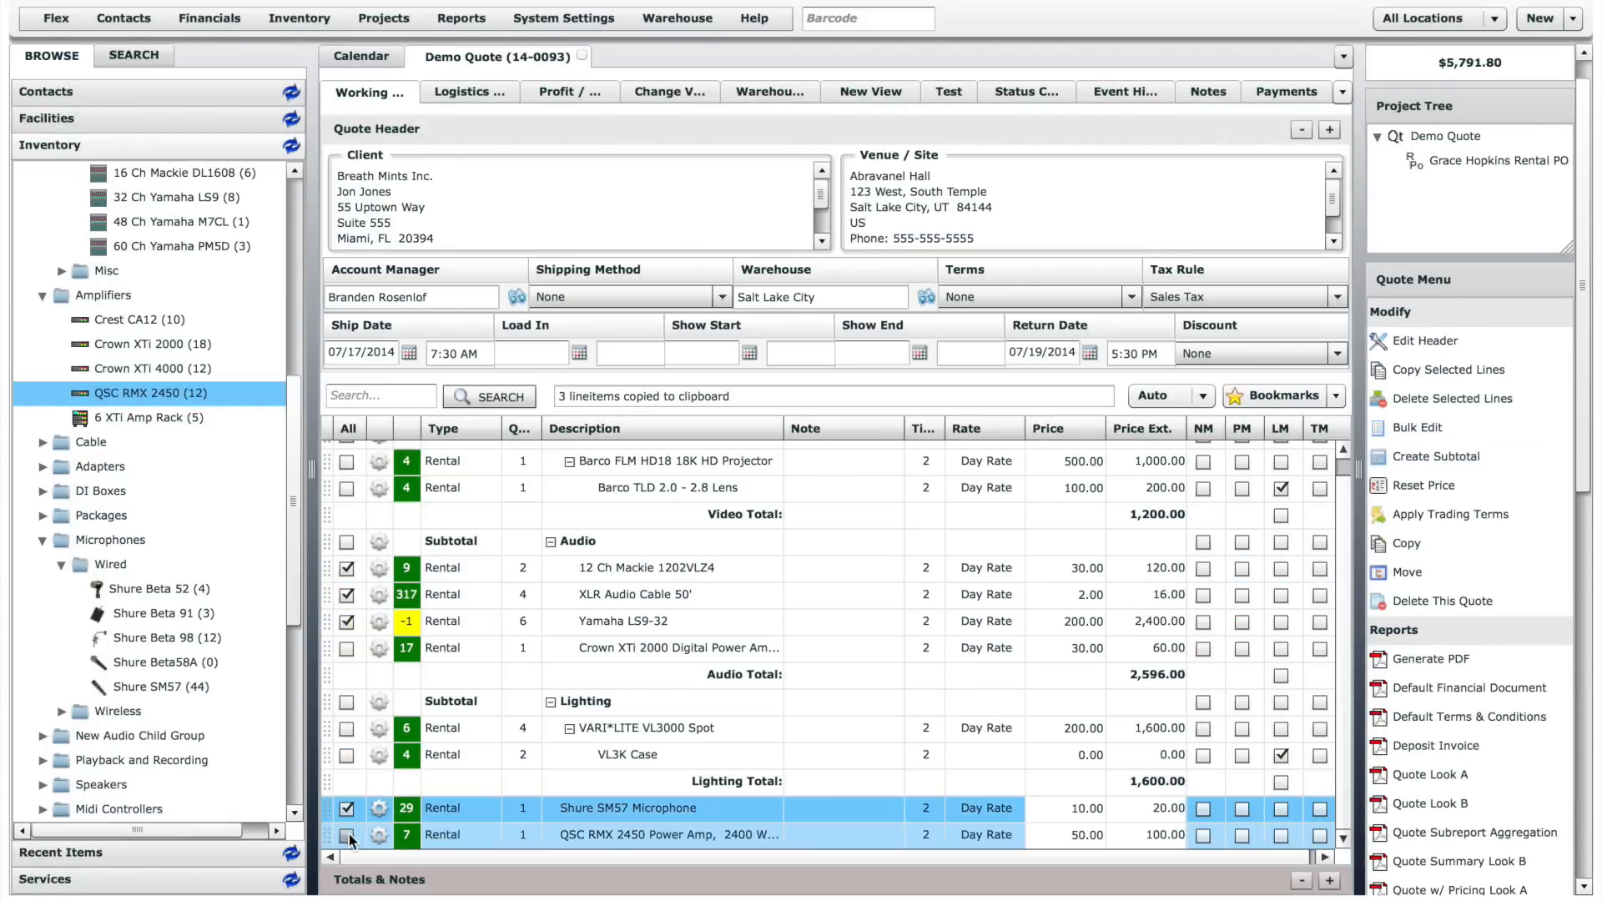
left_click(347, 569)
left_click(347, 595)
left_click(348, 622)
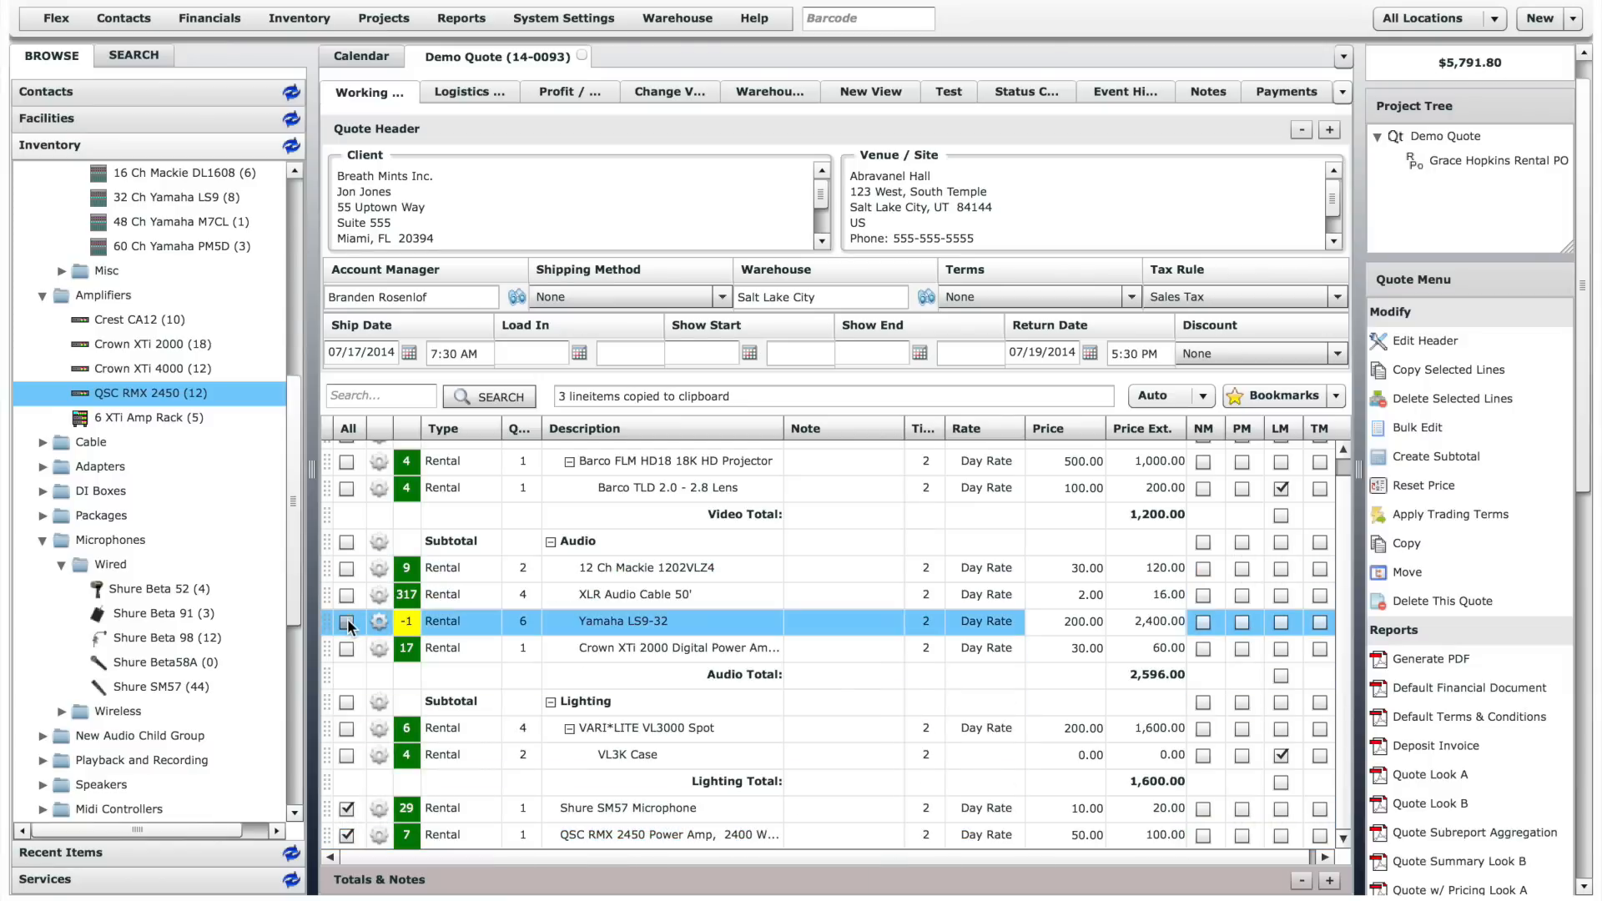
left_click(1486, 456)
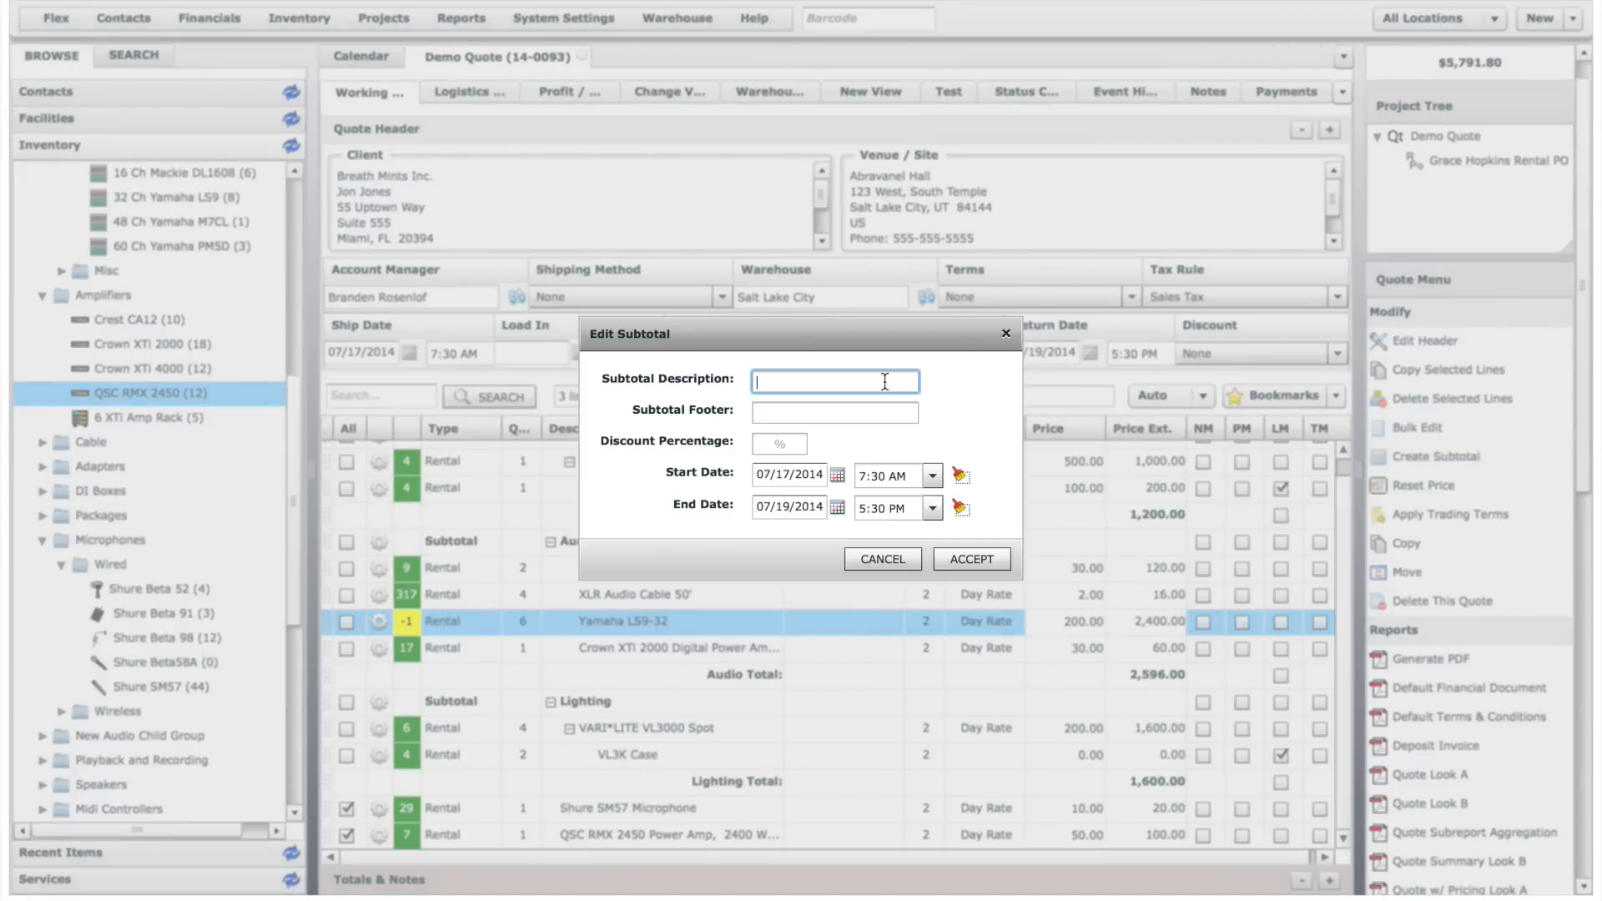
type("Room 100")
left_click(990, 555)
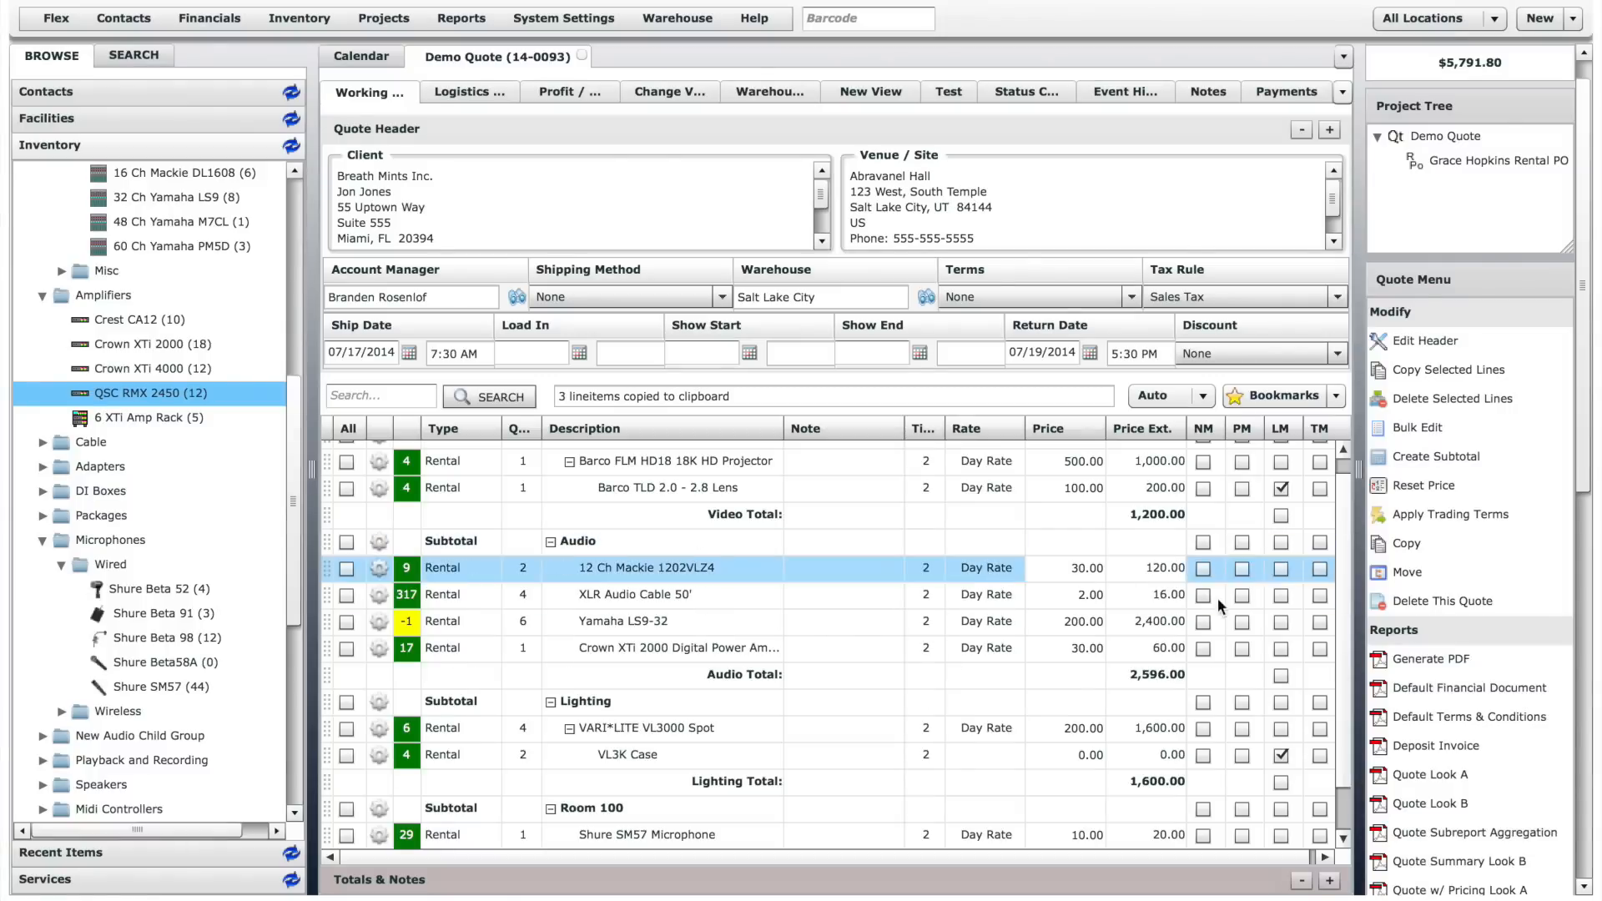
- Switch line entry to Insert mode and insert one 48 Ch Yamaha M7CL at the start of the Room 100 subtotal
scroll(1342, 718, "down", 1)
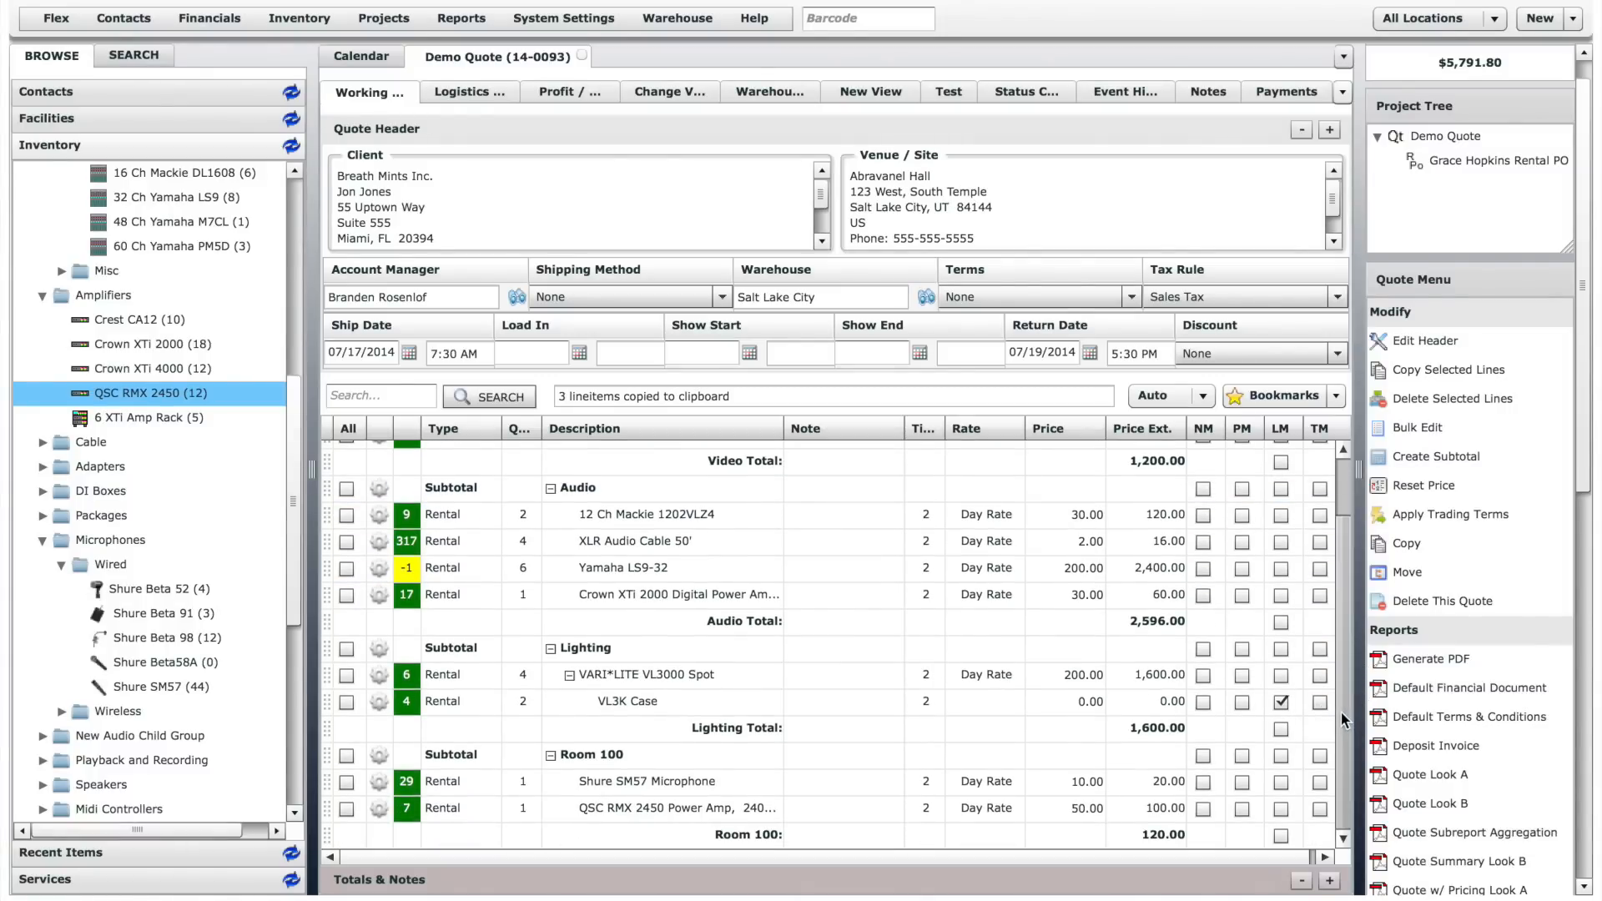
left_click(1190, 399)
left_click(1165, 436)
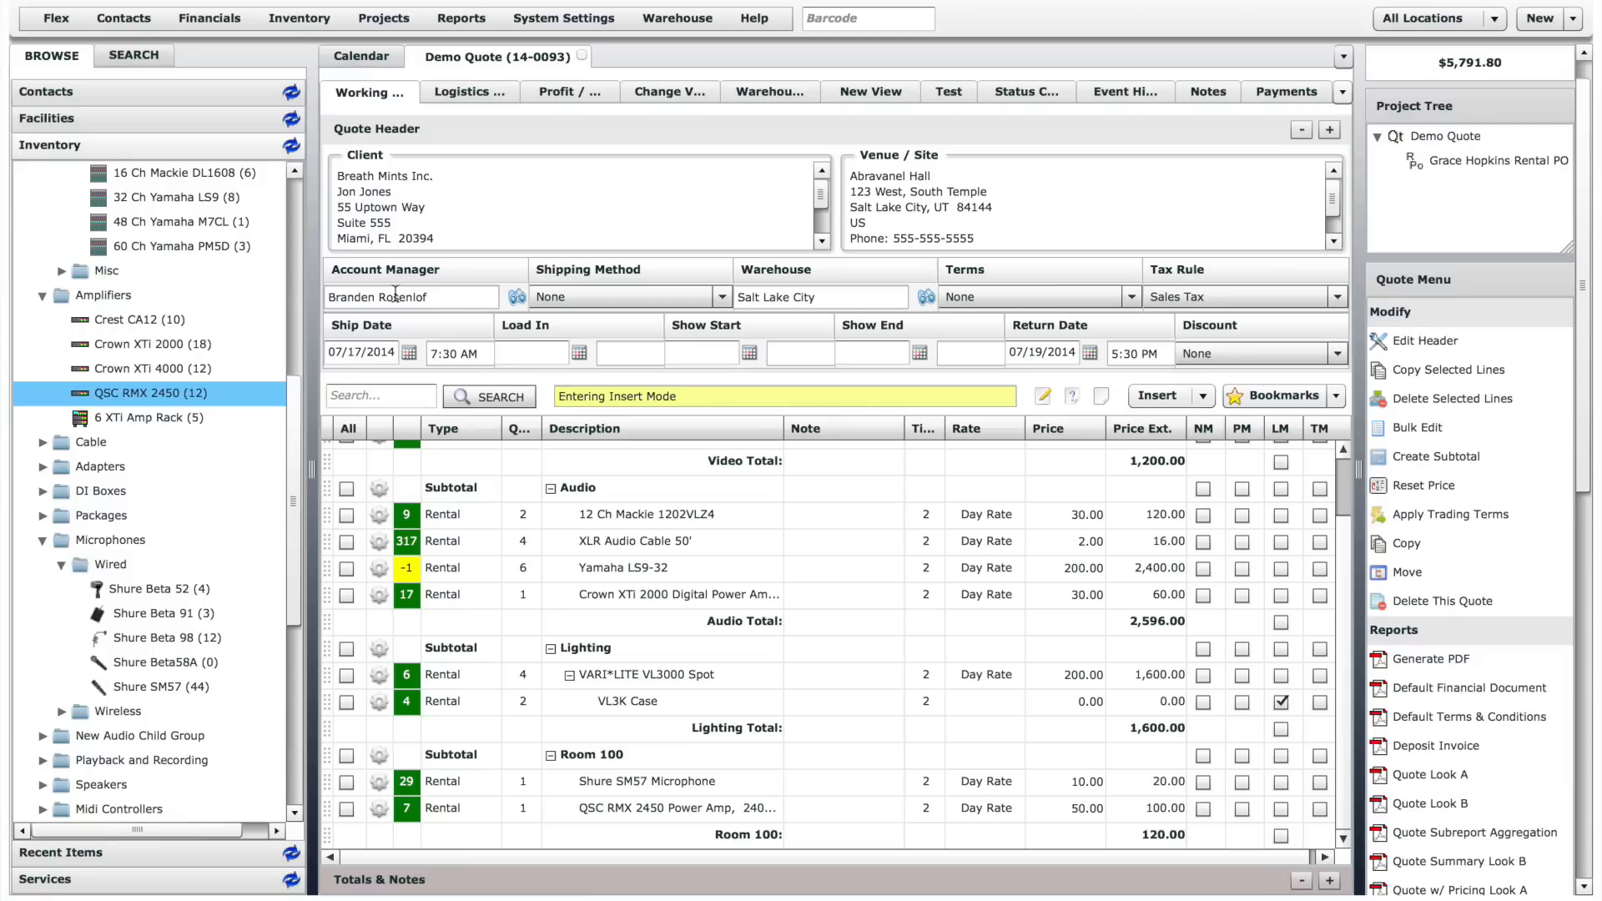
left_click_drag(200, 222, 665, 827)
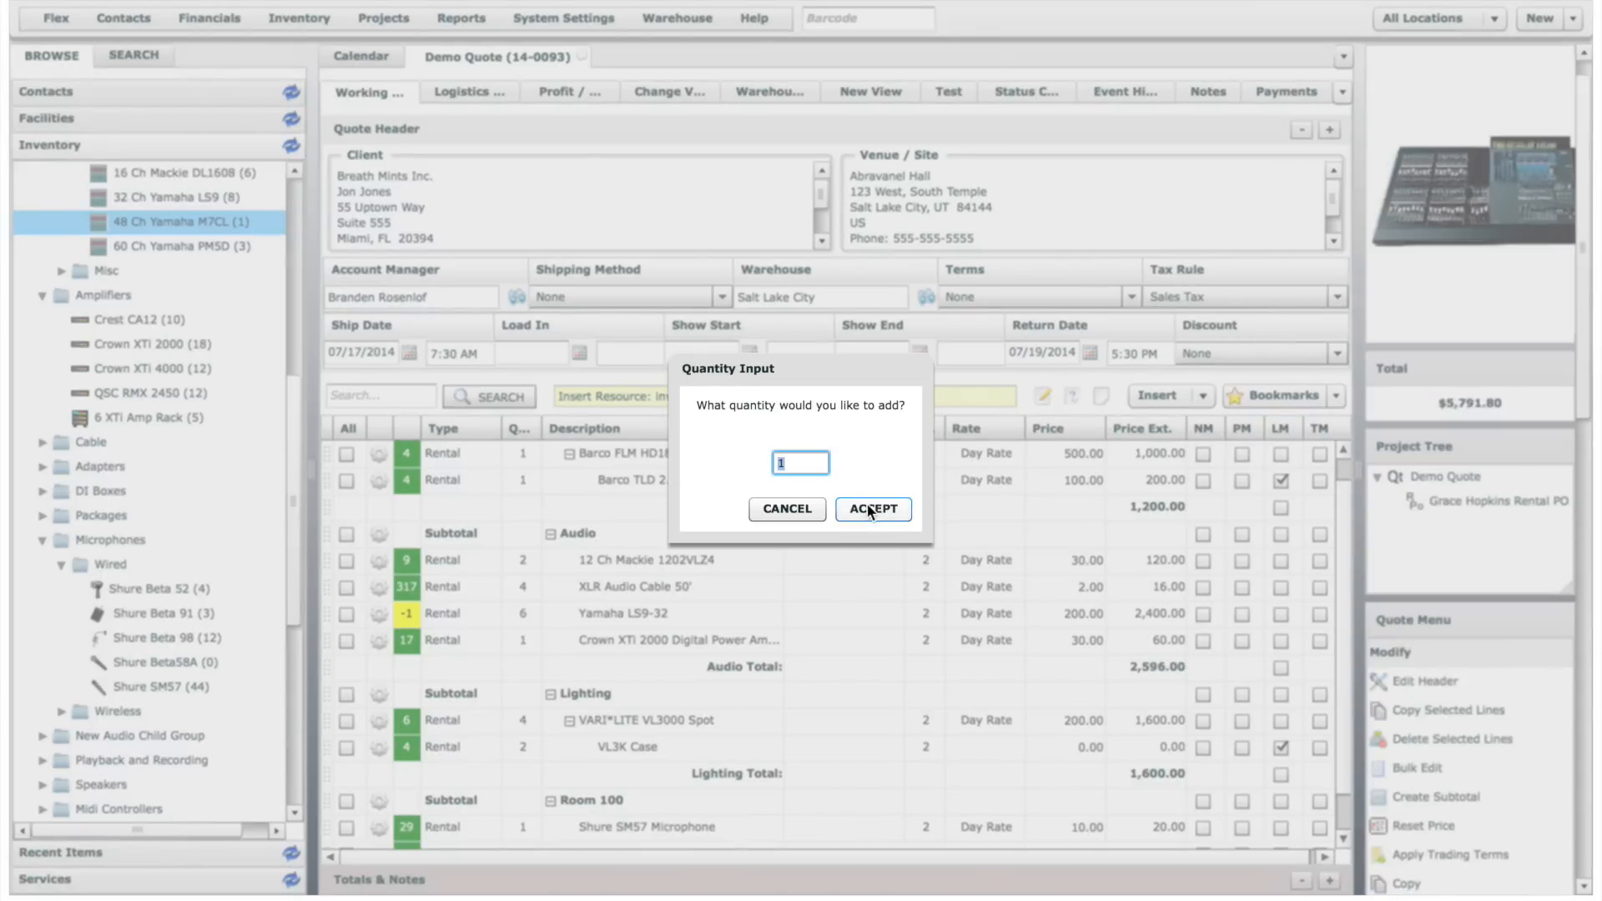
left_click(868, 505)
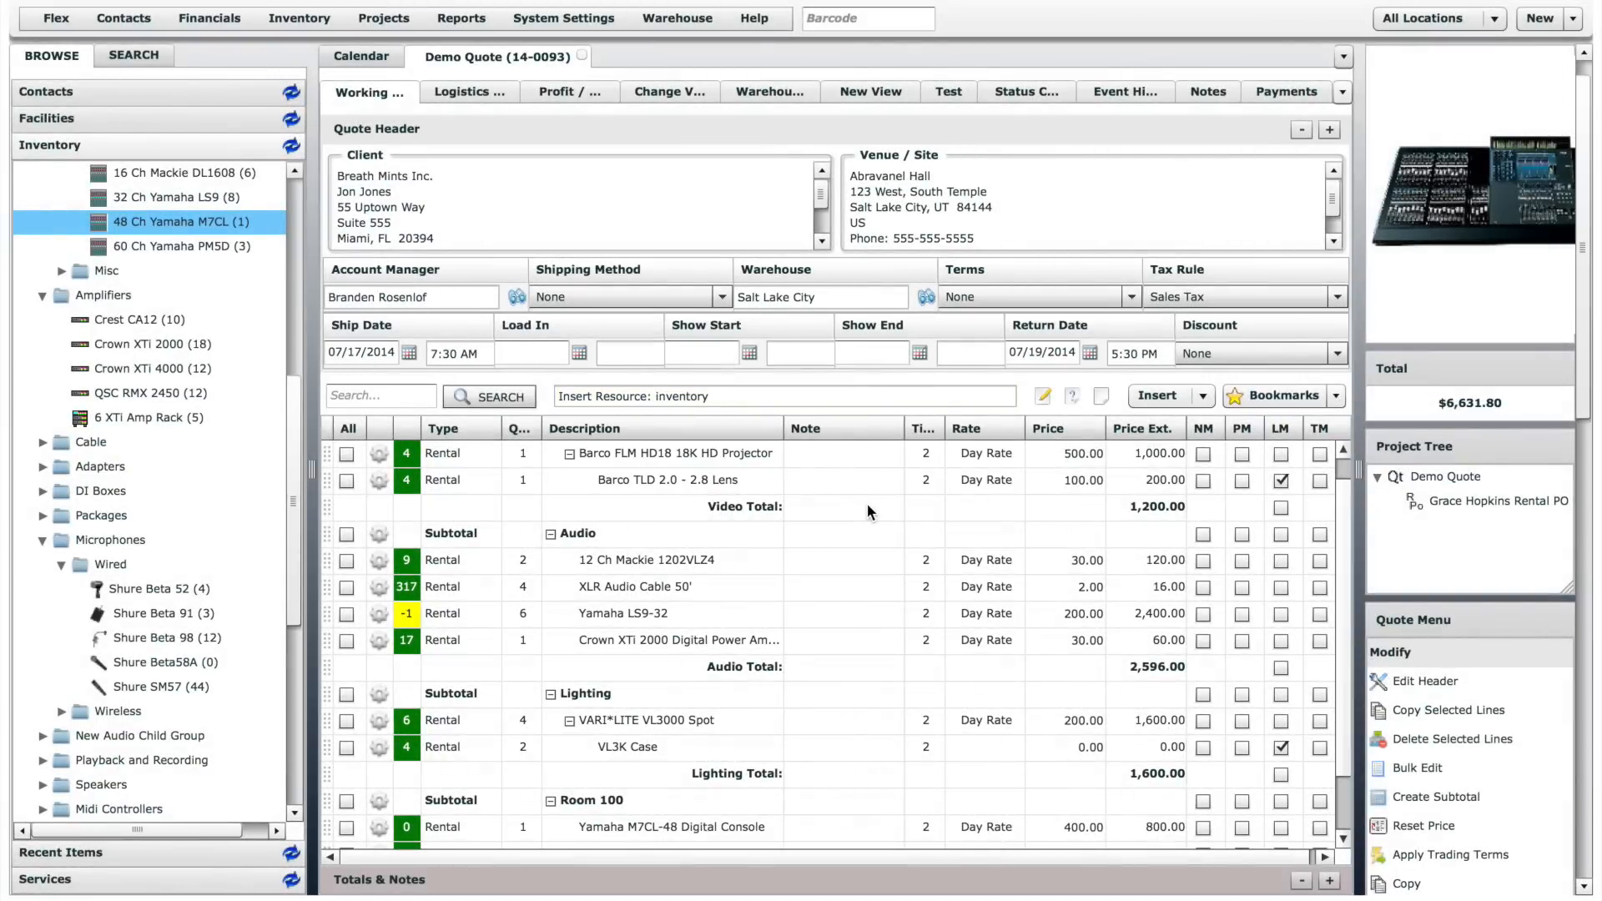
scroll(1350, 651, "down", 3)
scroll(1348, 696, "down", 4)
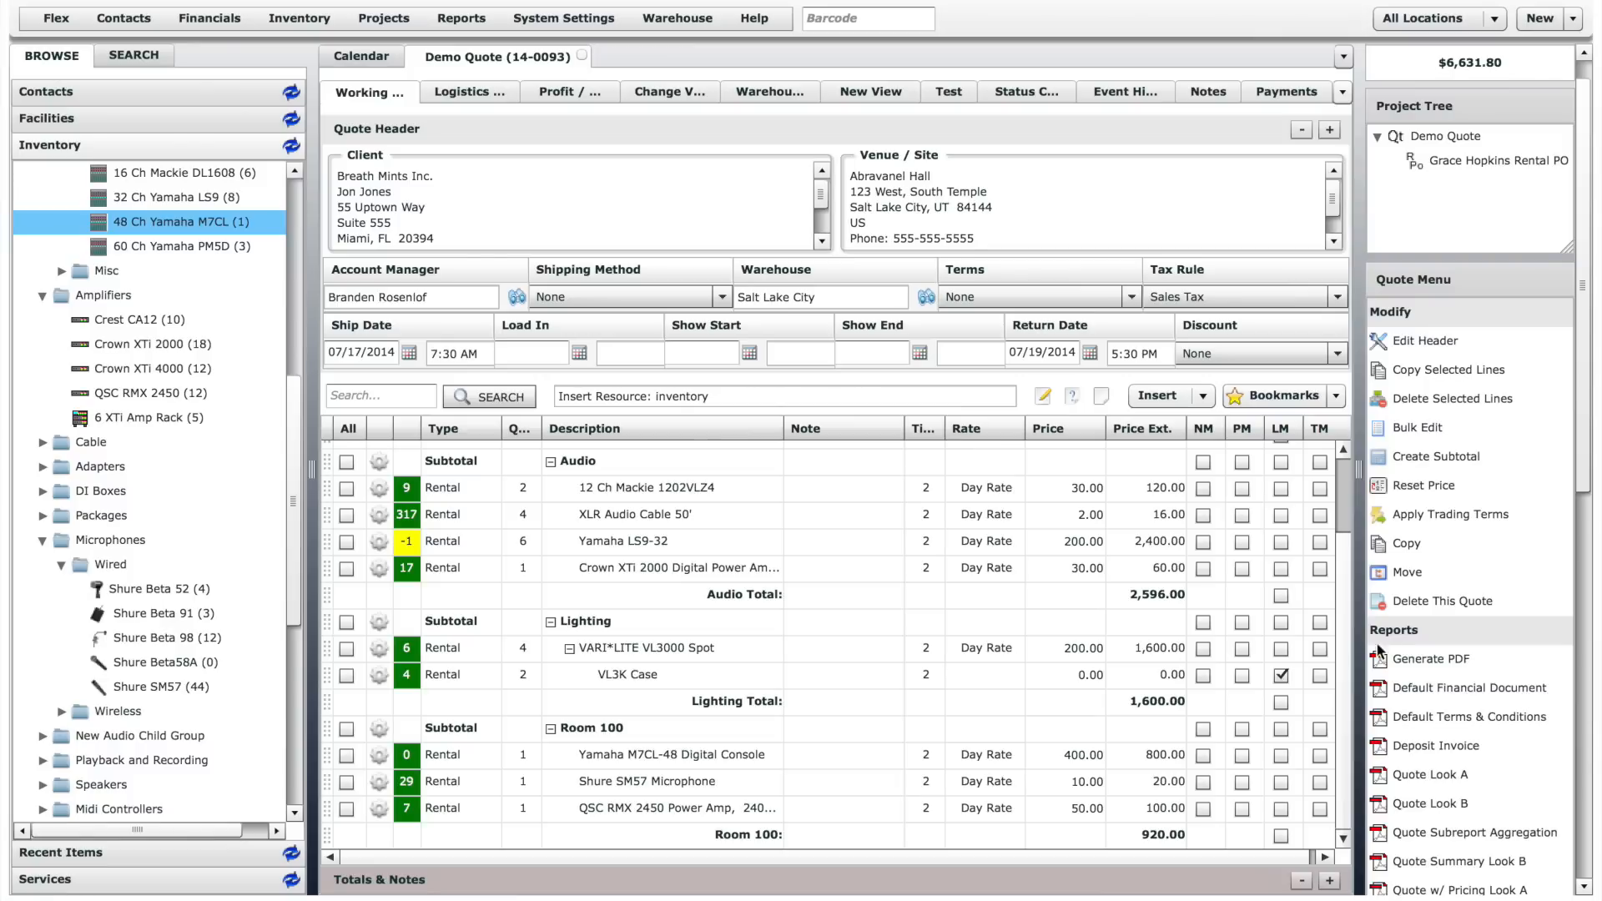
- Examine the options for copying the whole quote, without creating a copy
left_click(1407, 543)
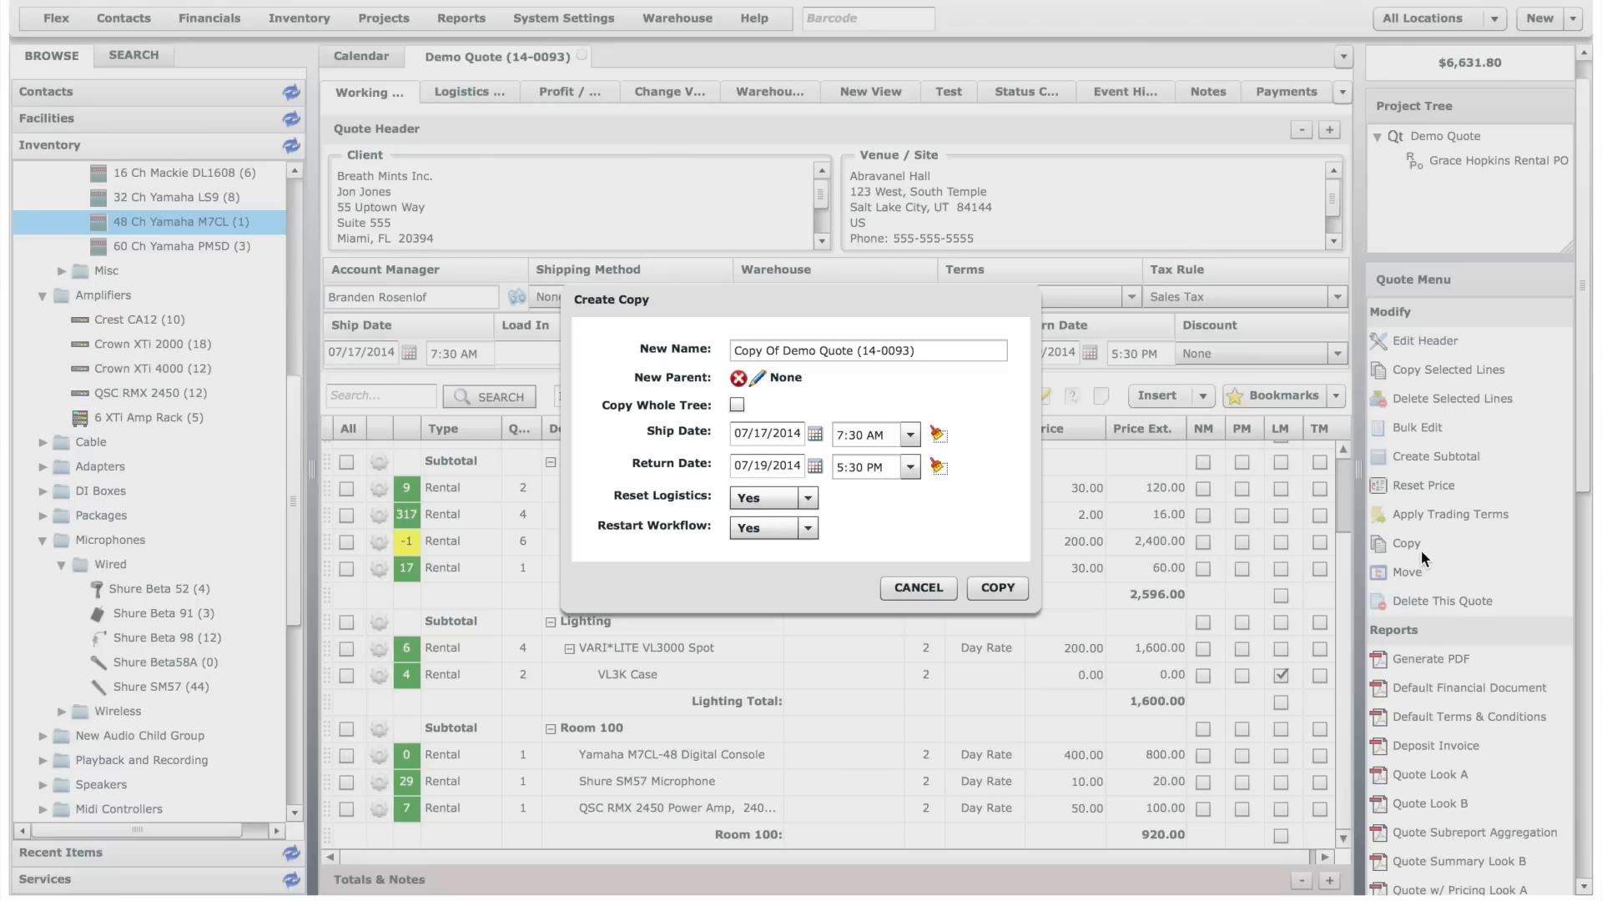
left_click(918, 588)
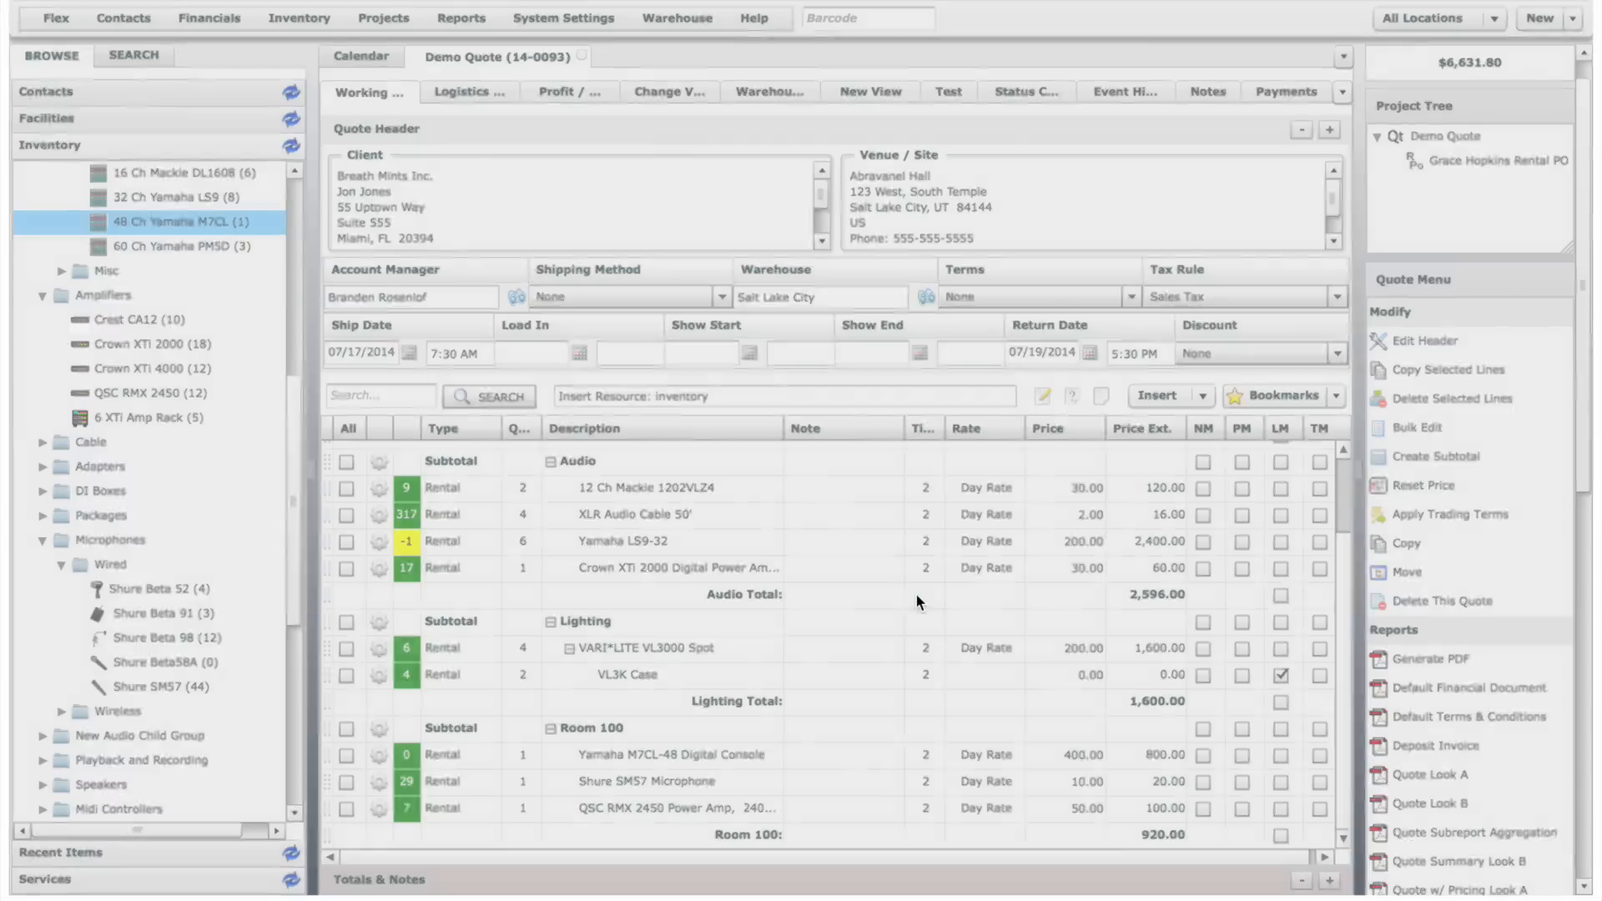
- Try to move the quote under a new parent, searching for "las vegas" and selecting the Las Vegas Show event folder
left_click(1410, 573)
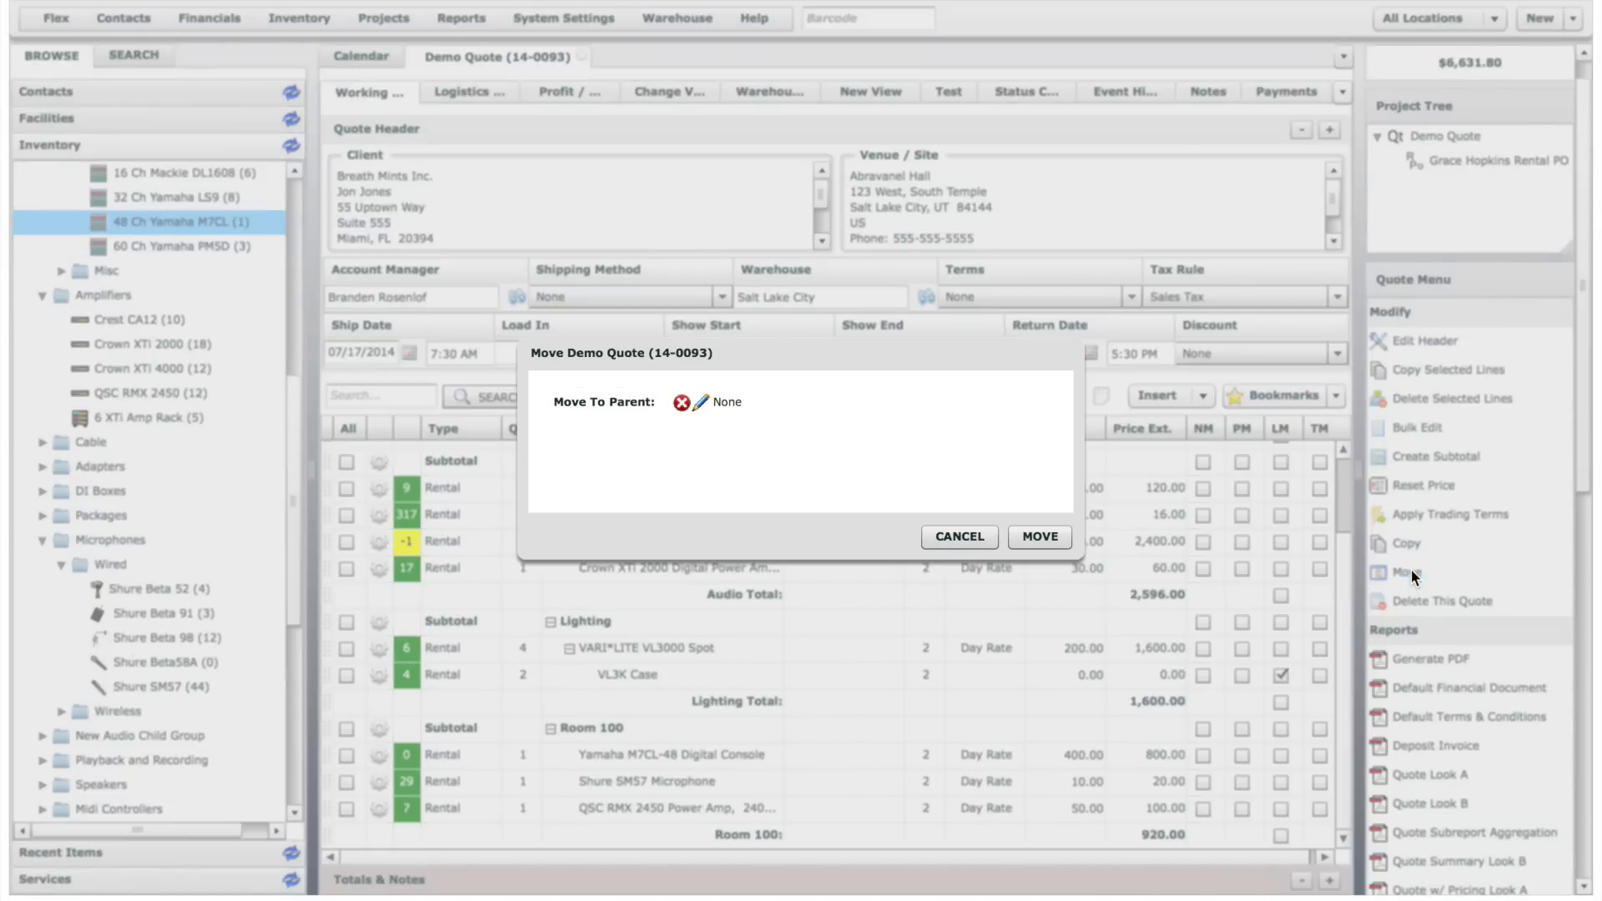
left_click(698, 402)
left_click(587, 193)
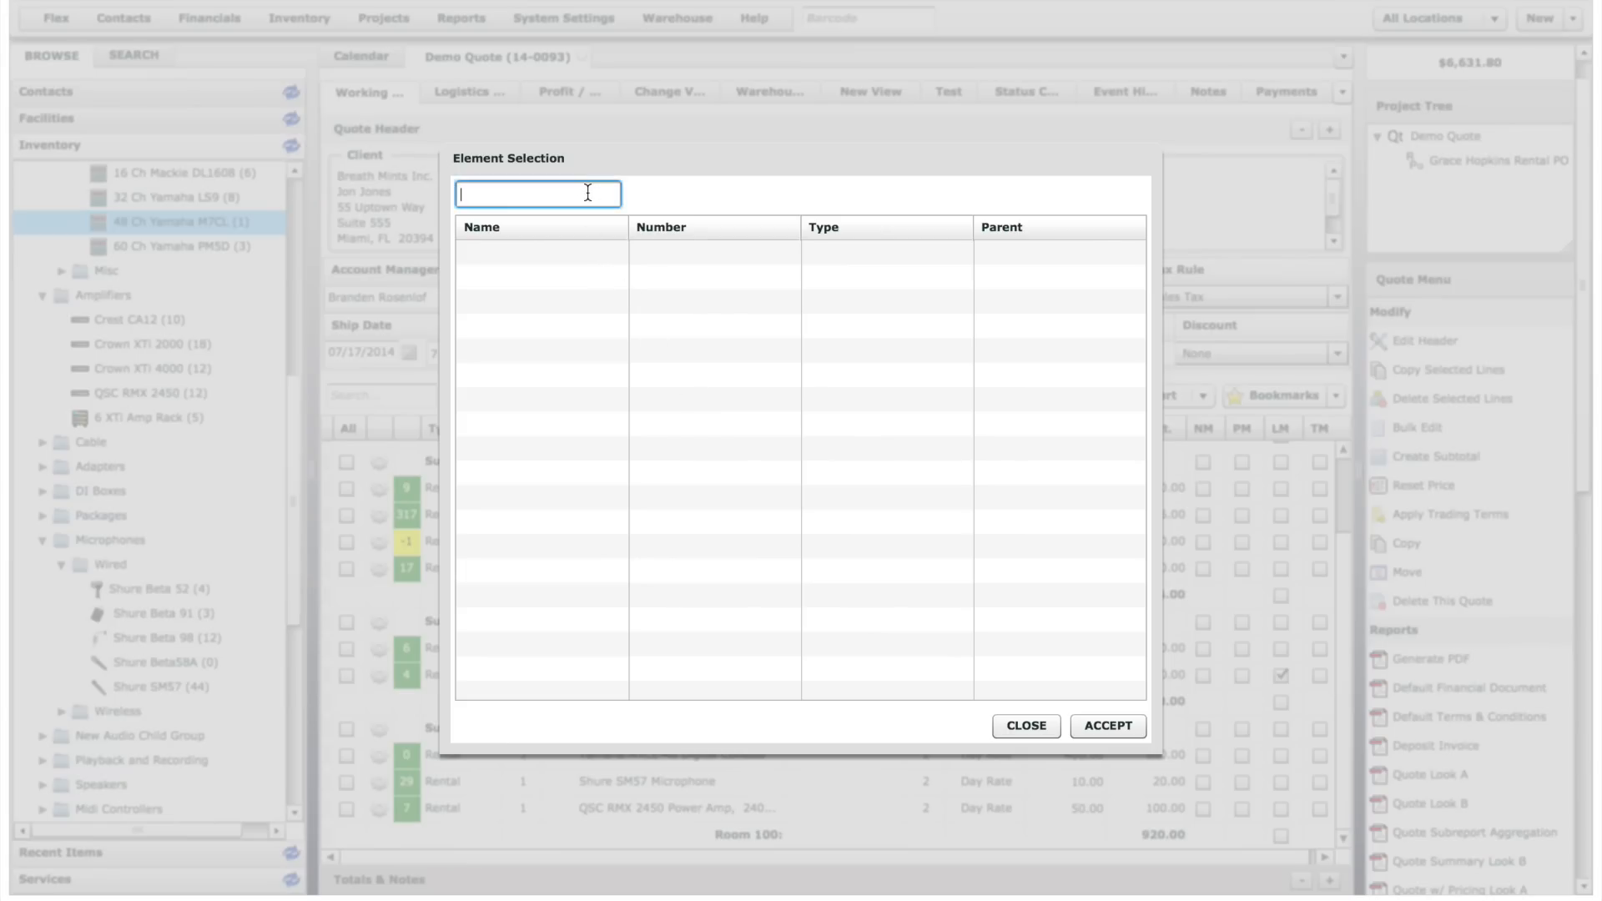
type("las vegas")
left_click(589, 250)
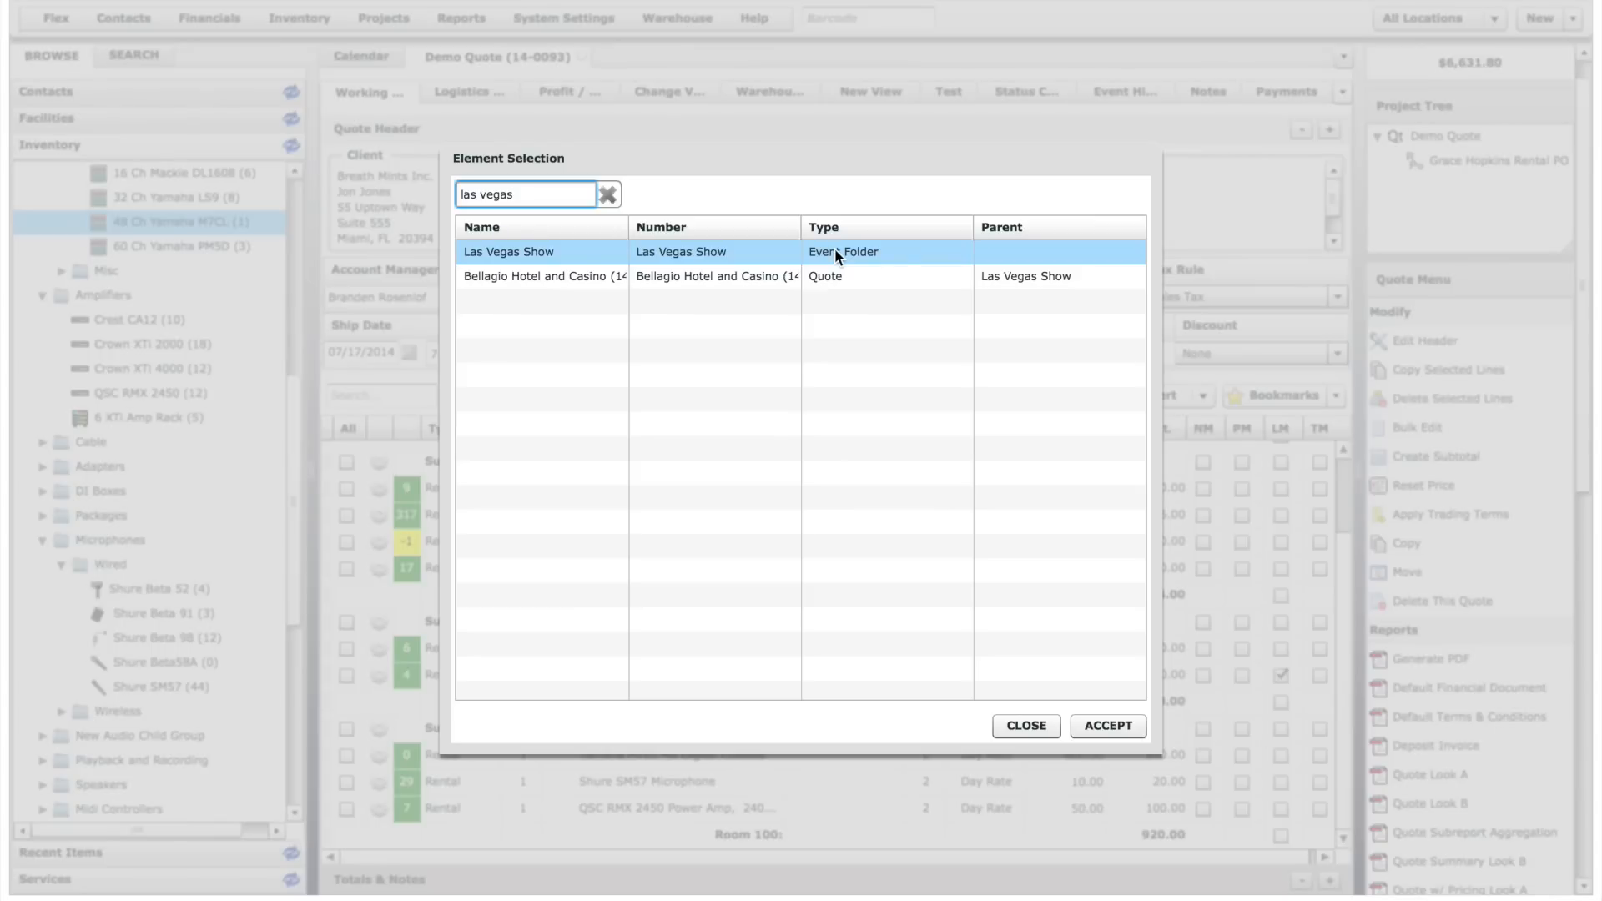
left_click(1038, 728)
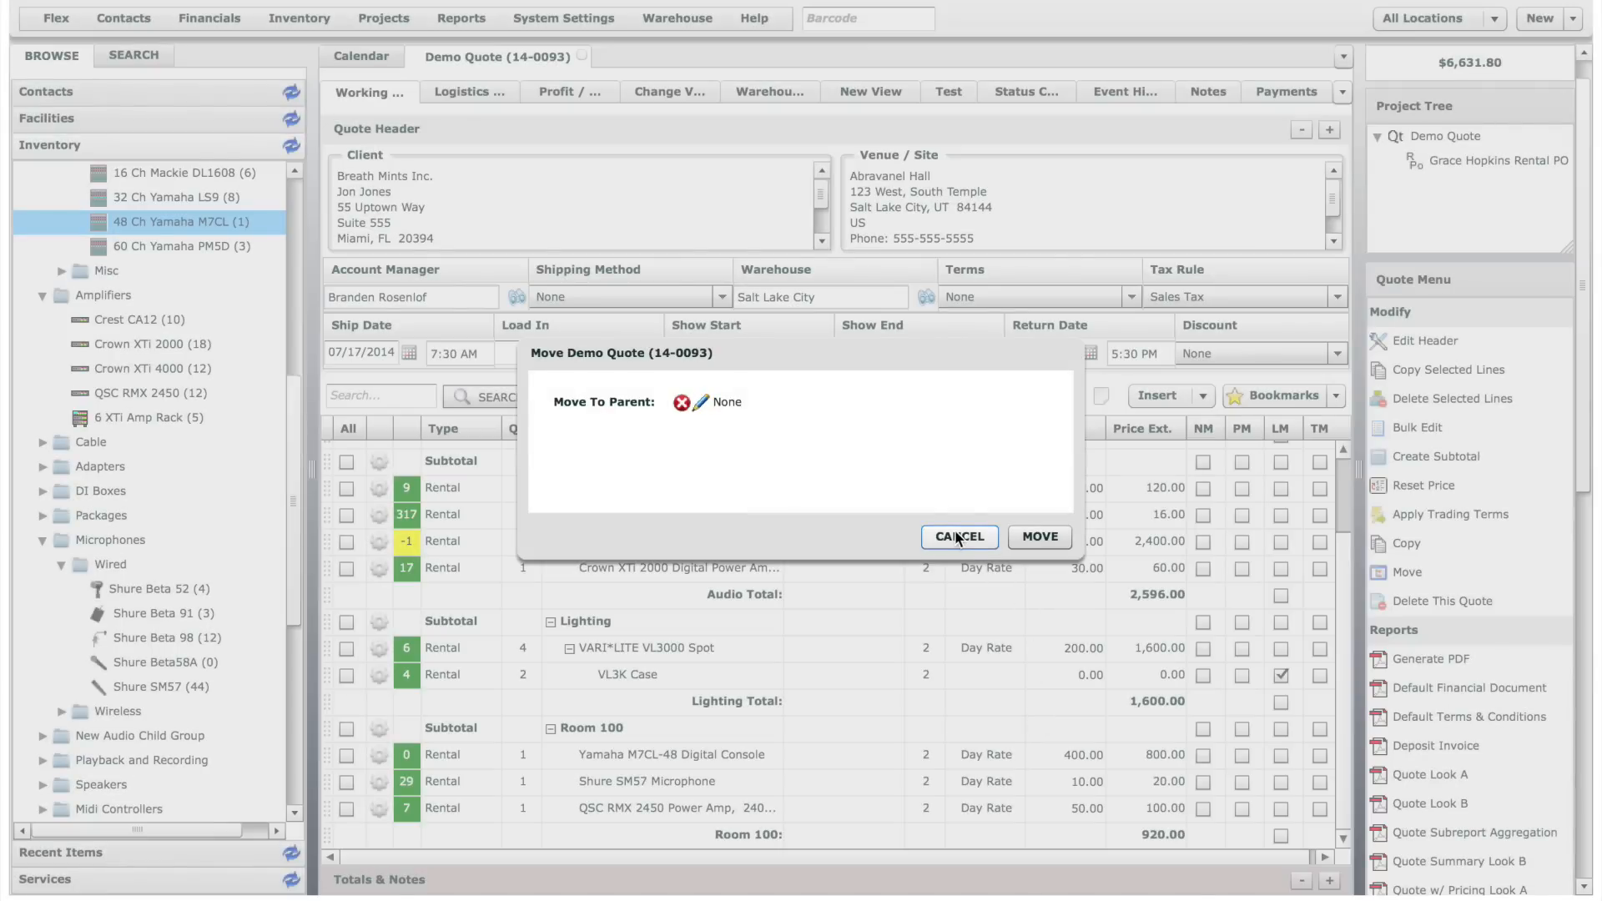
left_click(959, 538)
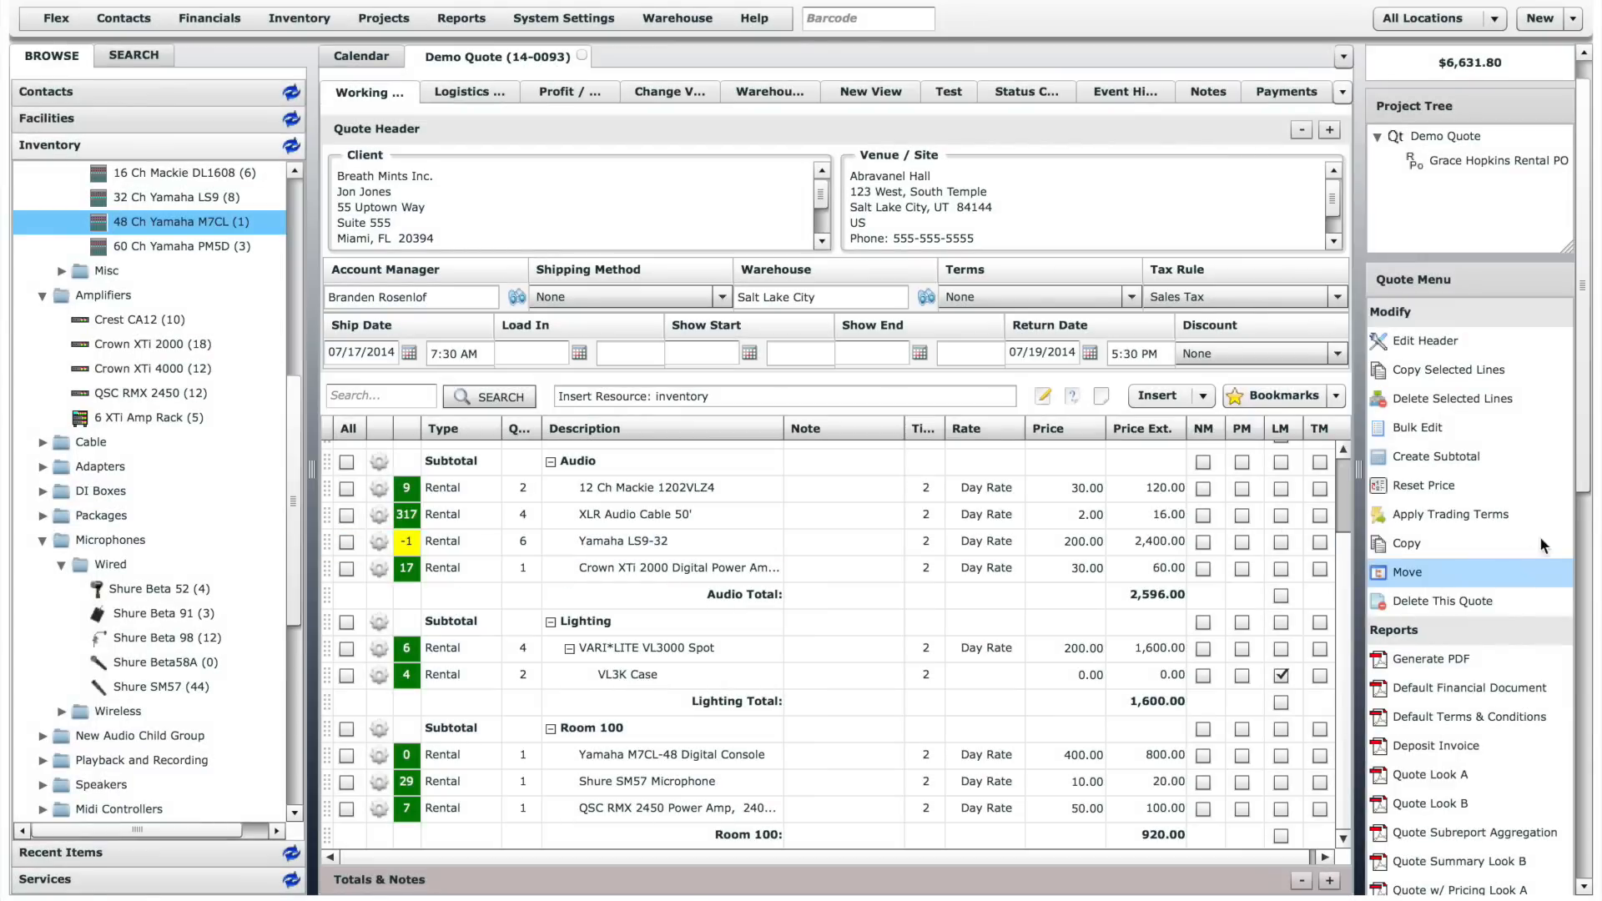
- Review the email form for sending a PDF of the quote to the client, without sending it
left_click_drag(1589, 486, 1588, 659)
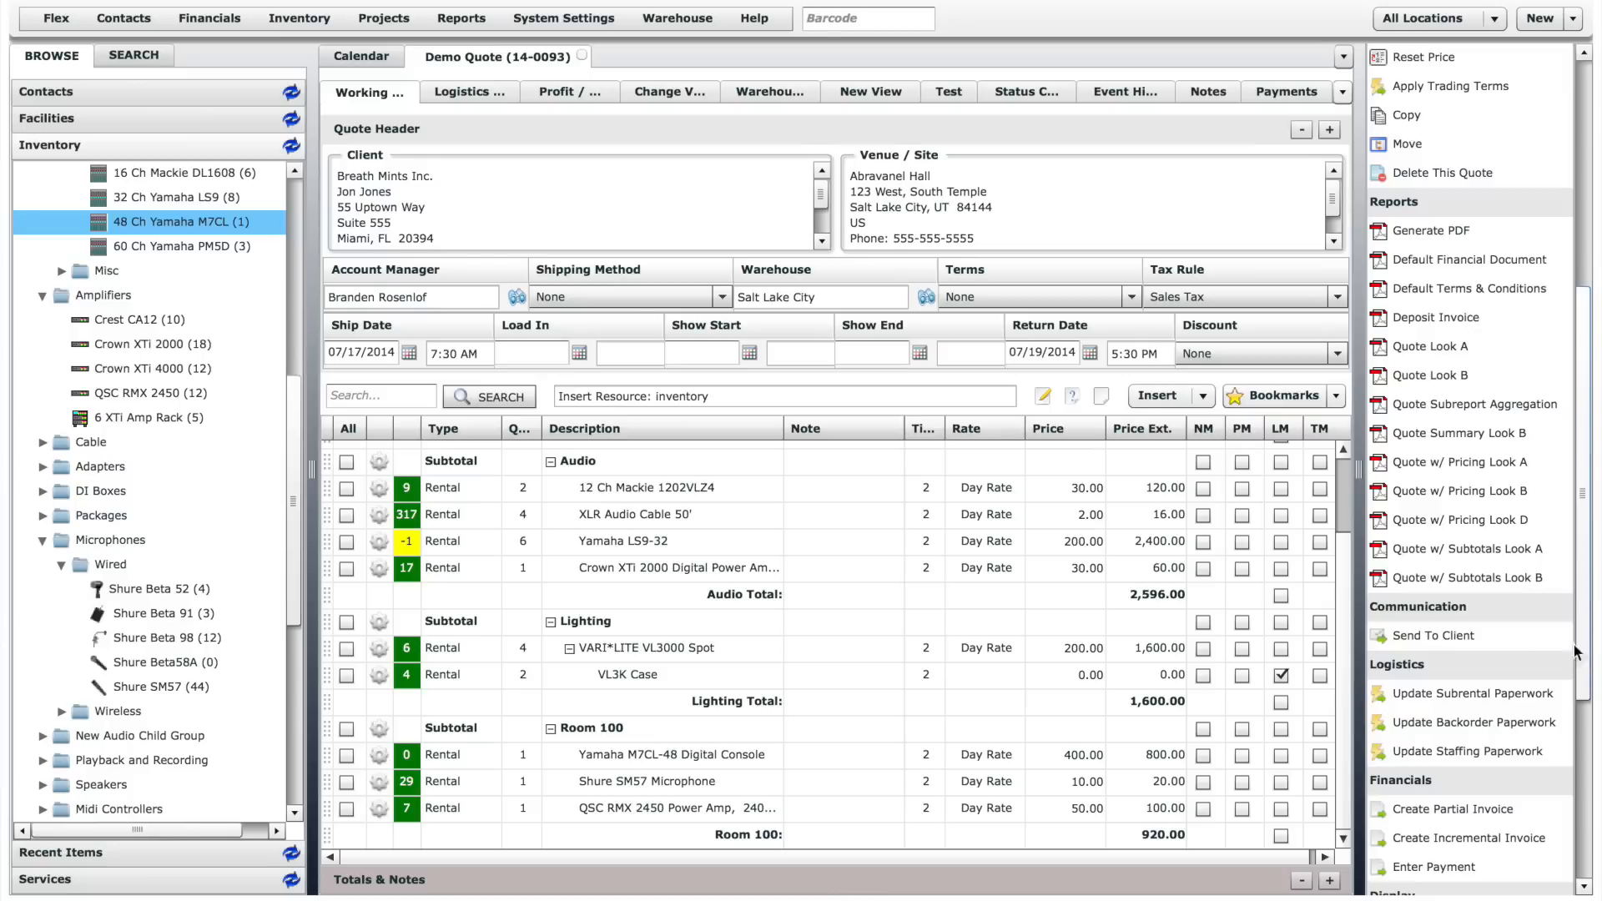
left_click(1432, 634)
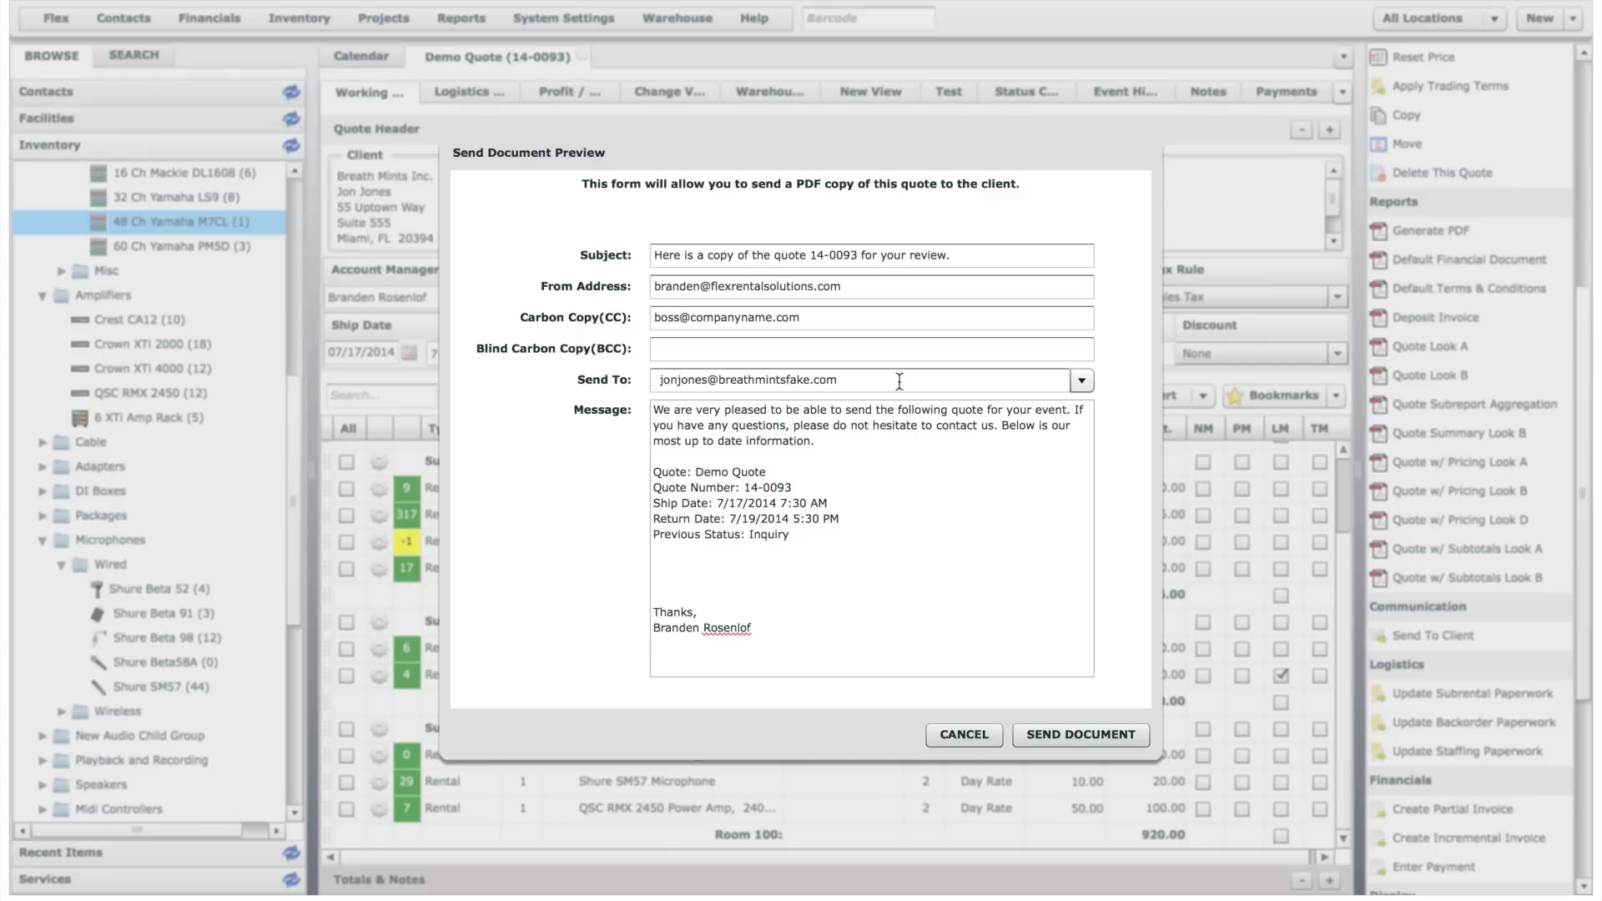
left_click(964, 735)
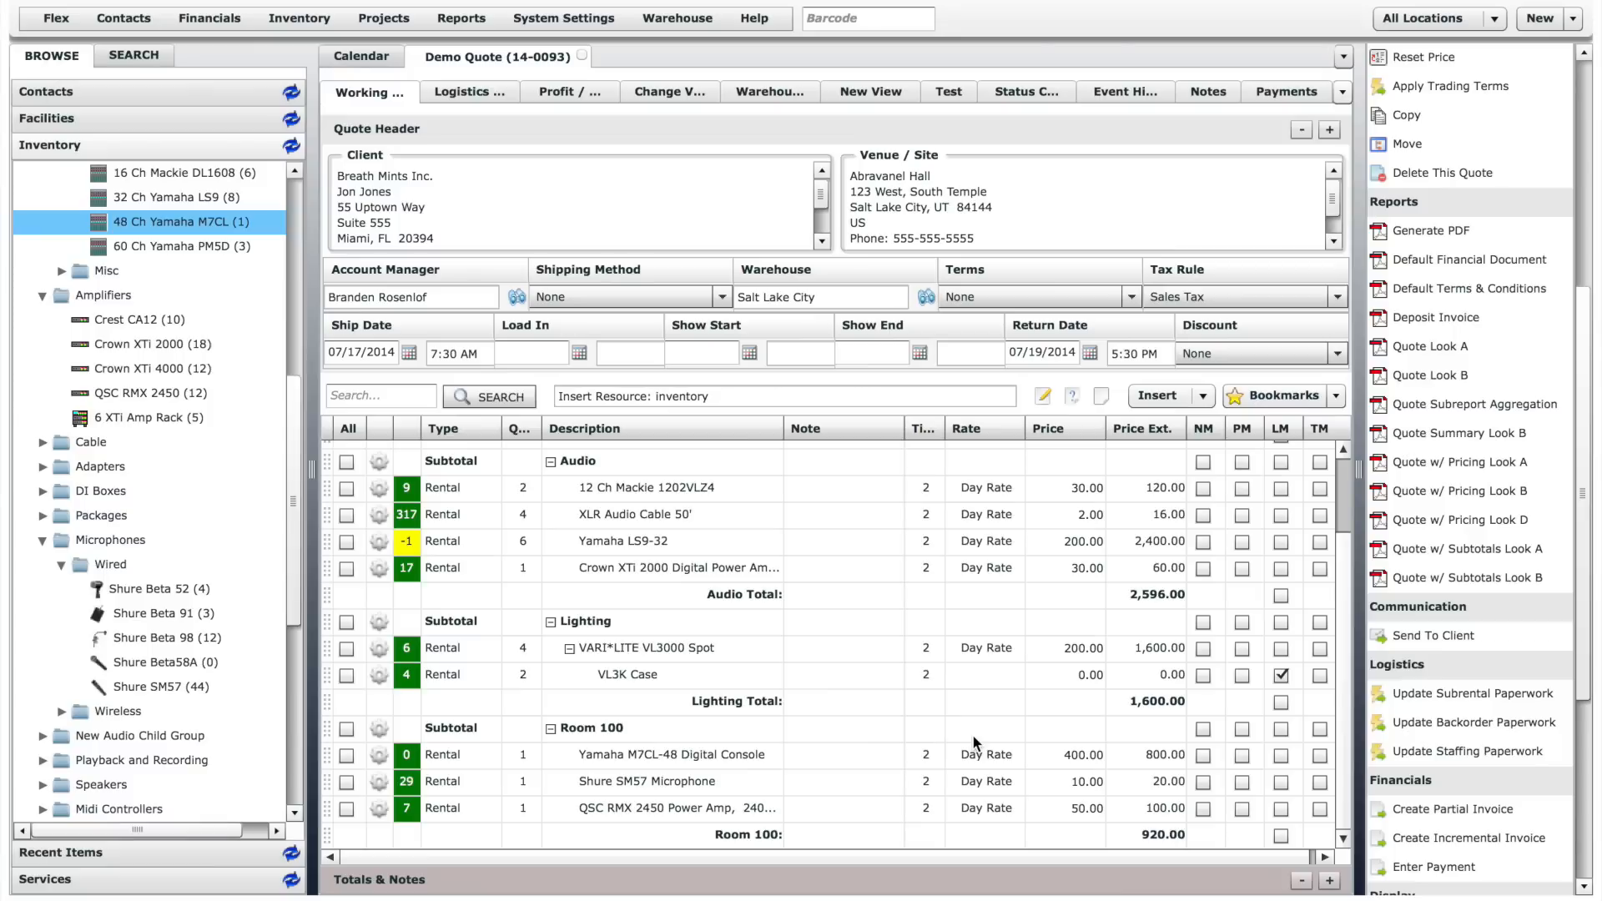
- Generate the quote's PDF, review its line items and totals, and close it
left_click(1469, 232)
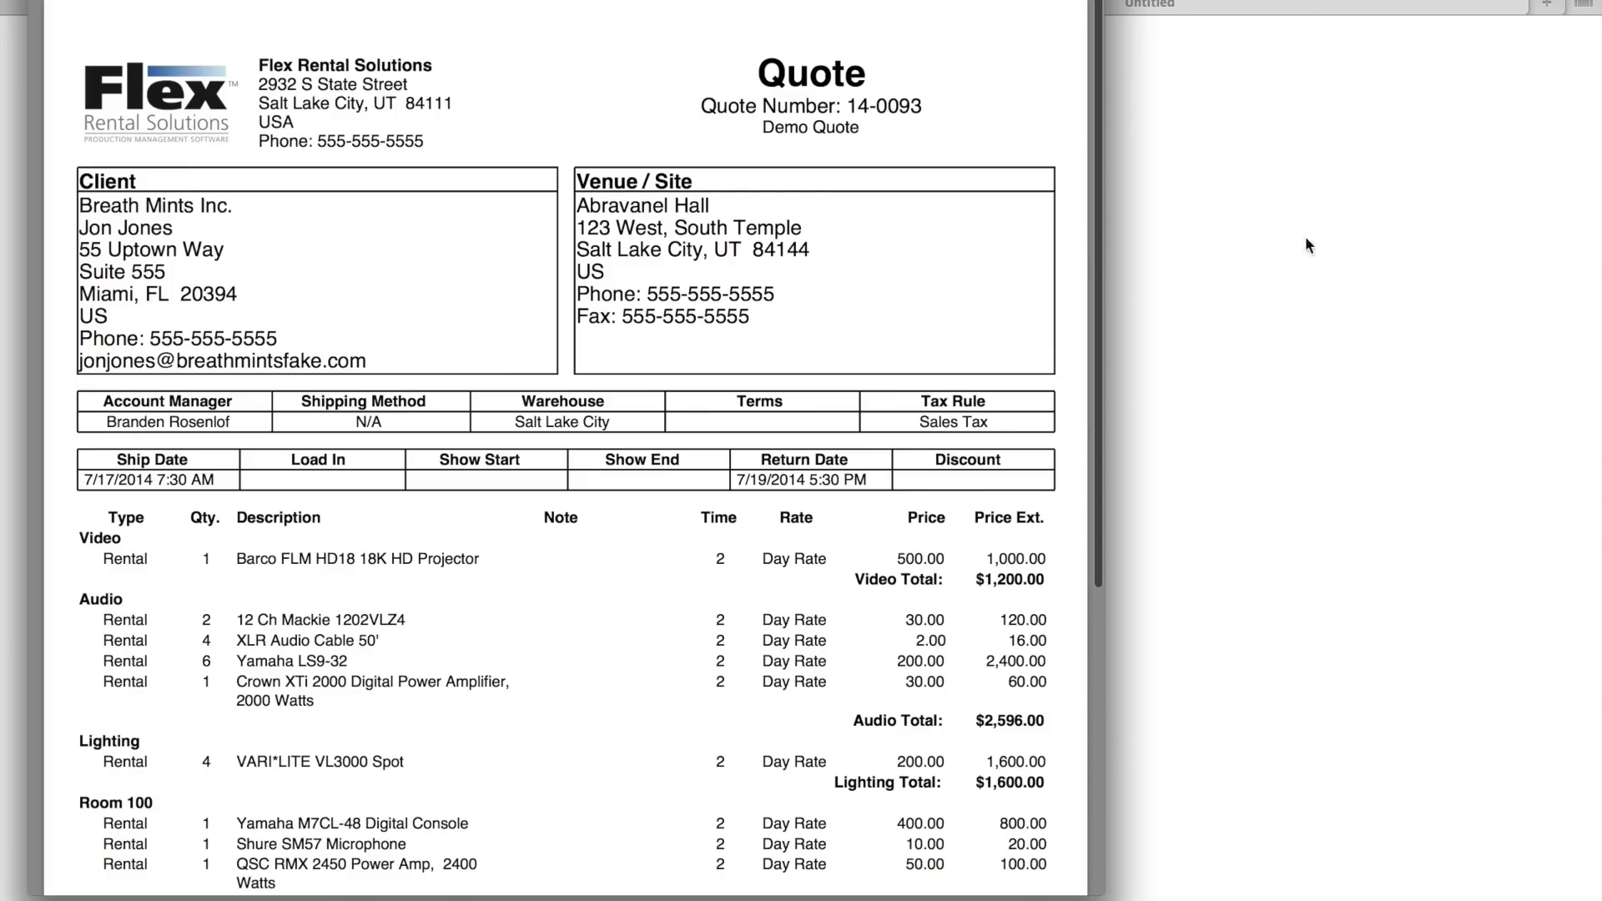
scroll(1077, 260, "down", 5)
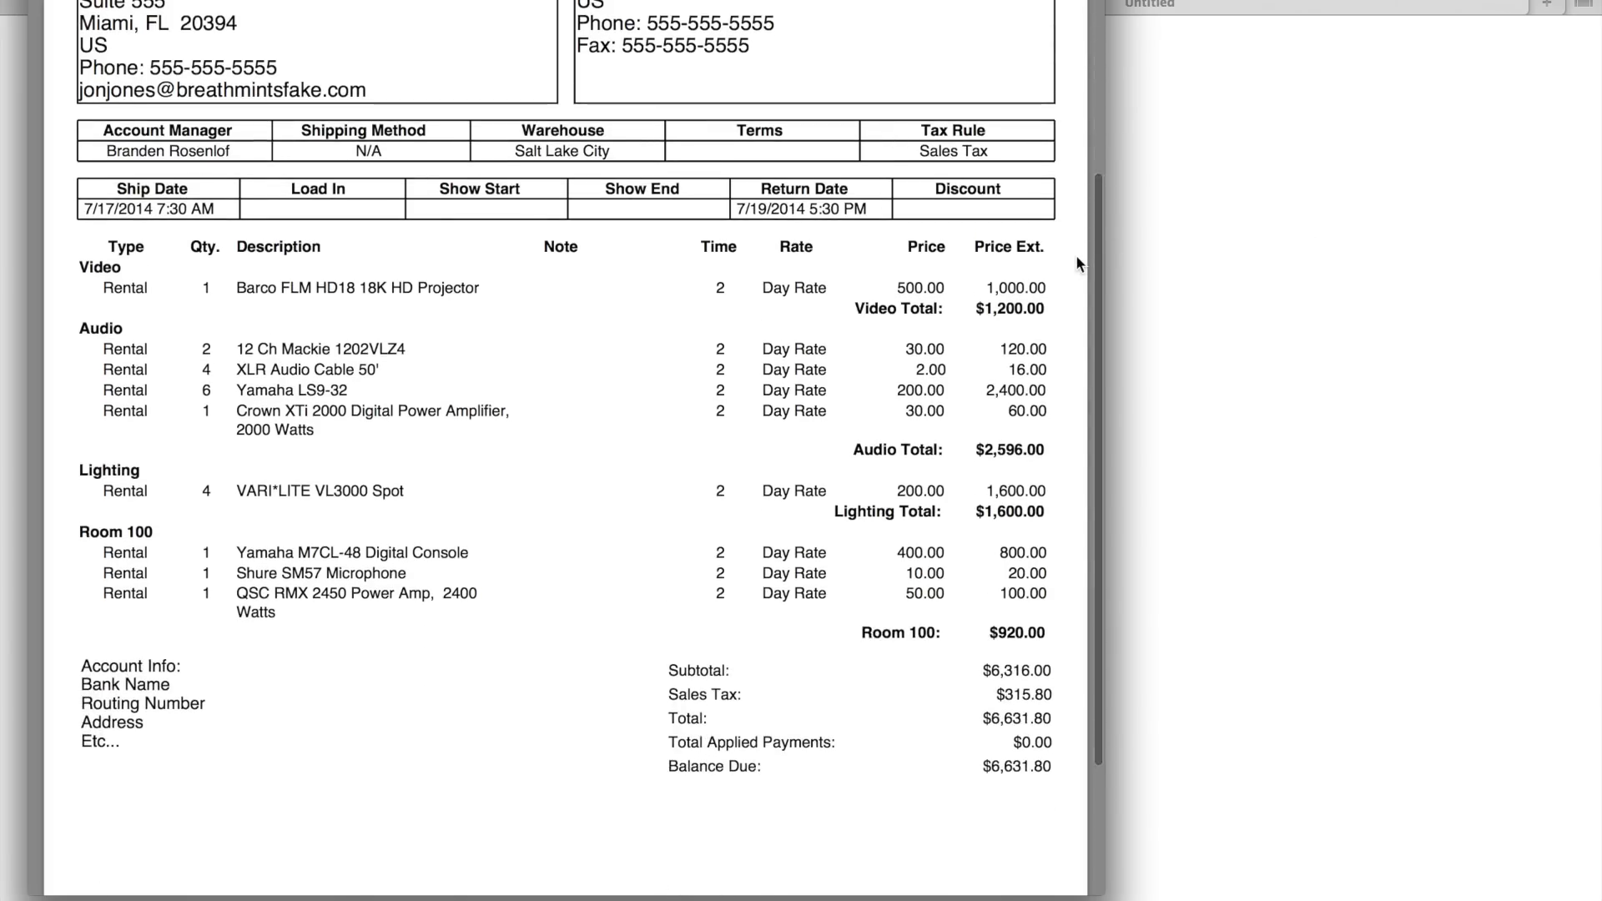
scroll(1076, 258, "up", 5)
left_click(1180, 102)
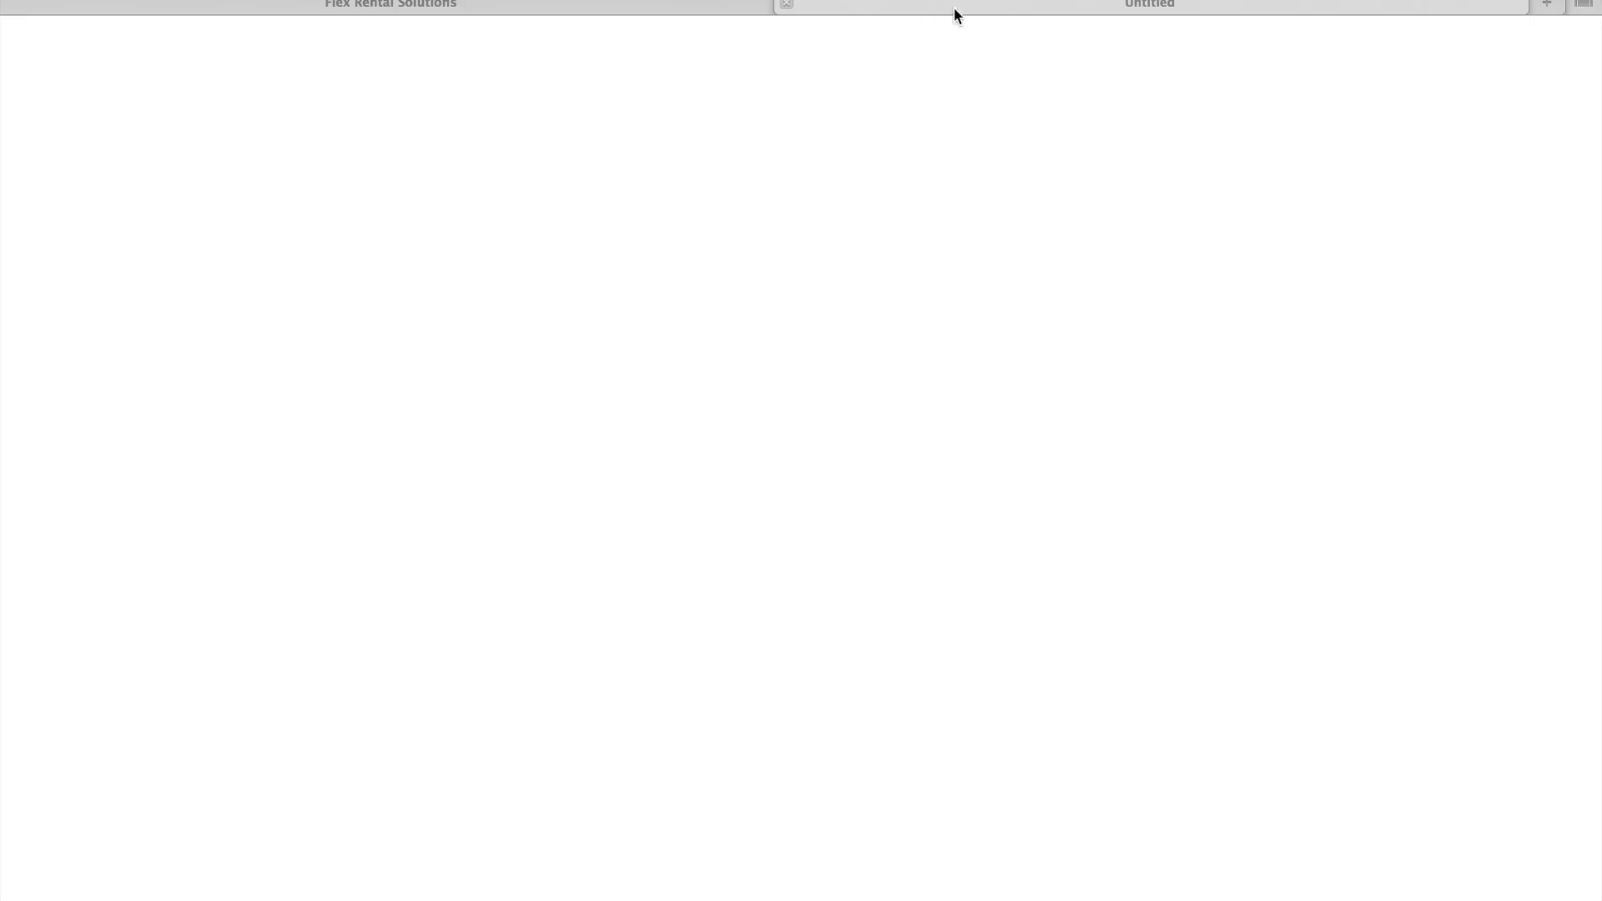
left_click(786, 4)
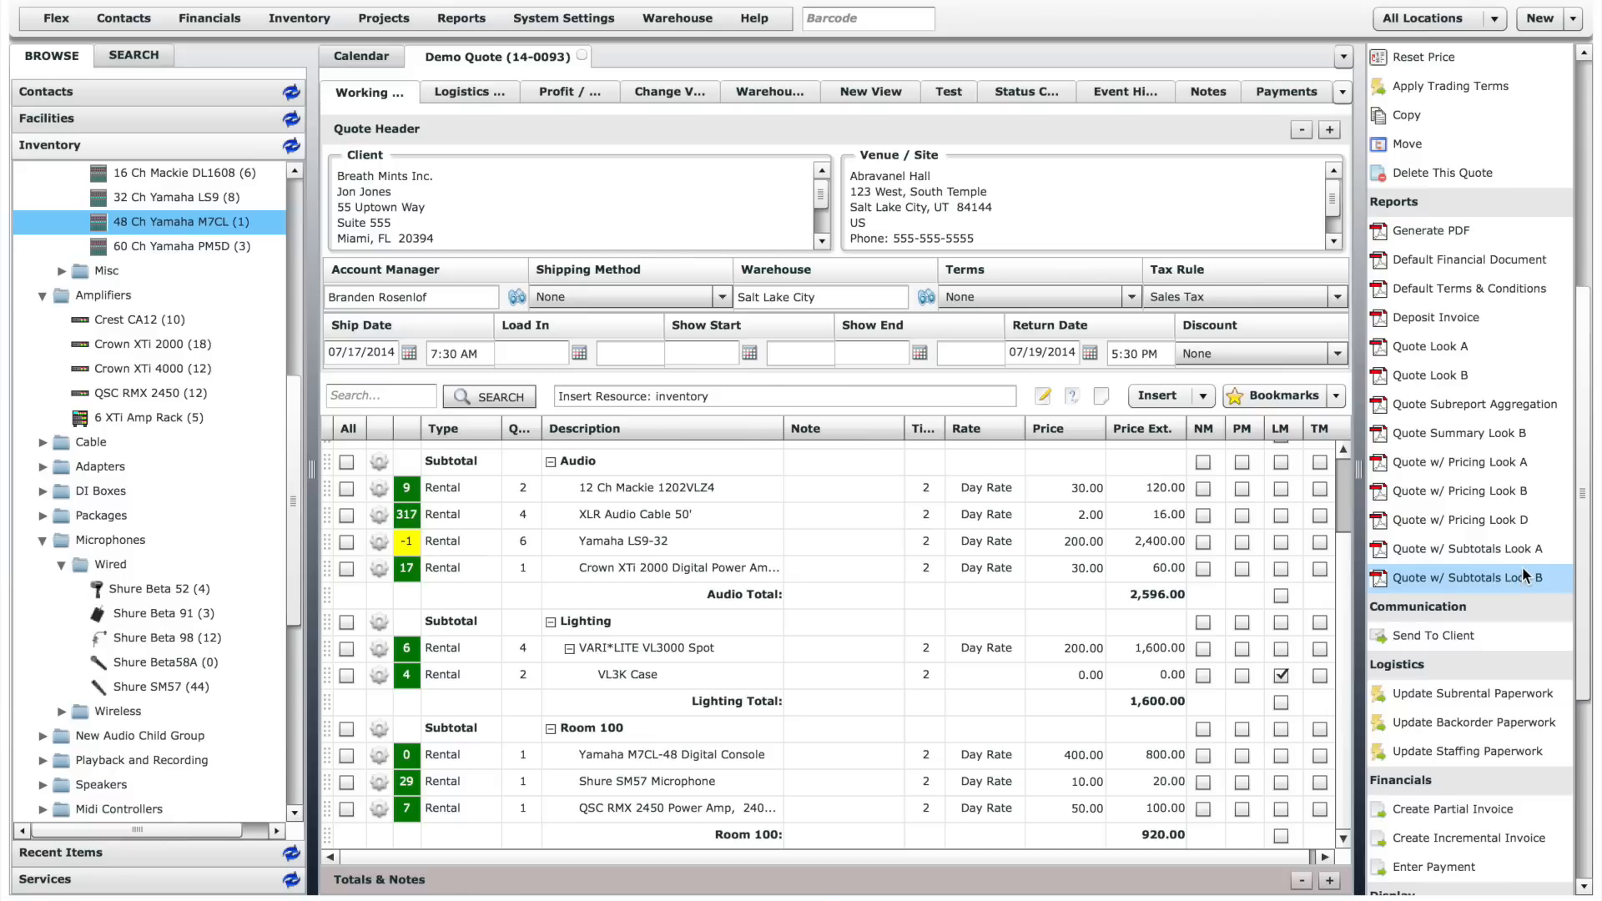
- Confirm the quote through its workflow, removing both recipients from the notification's distribution list
left_click_drag(1584, 564, 1580, 743)
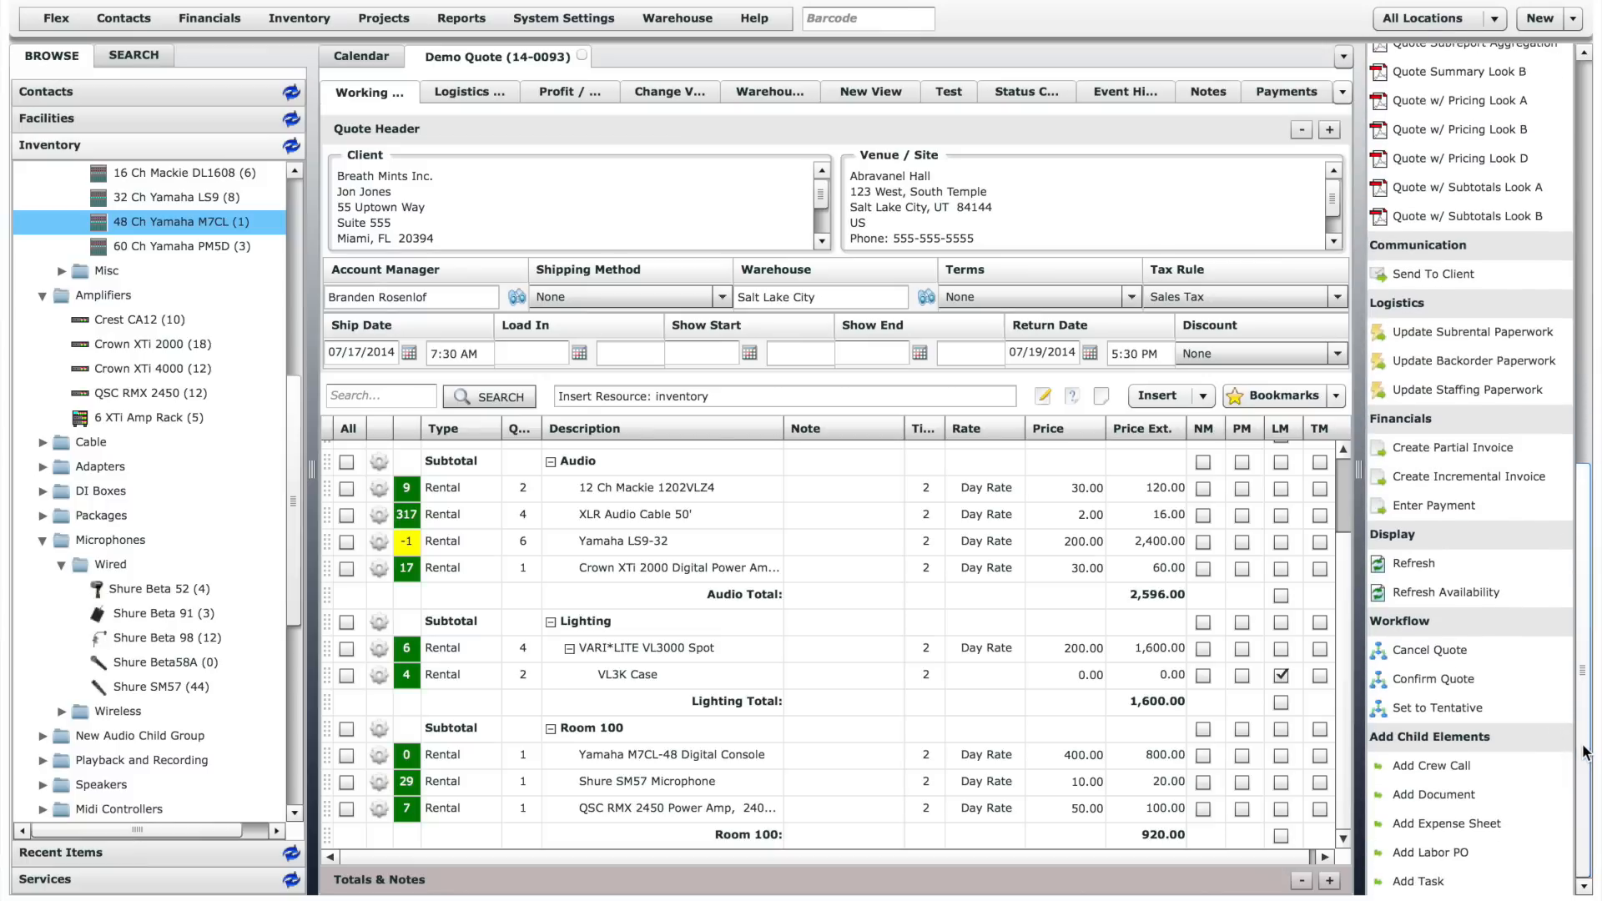
left_click(1442, 680)
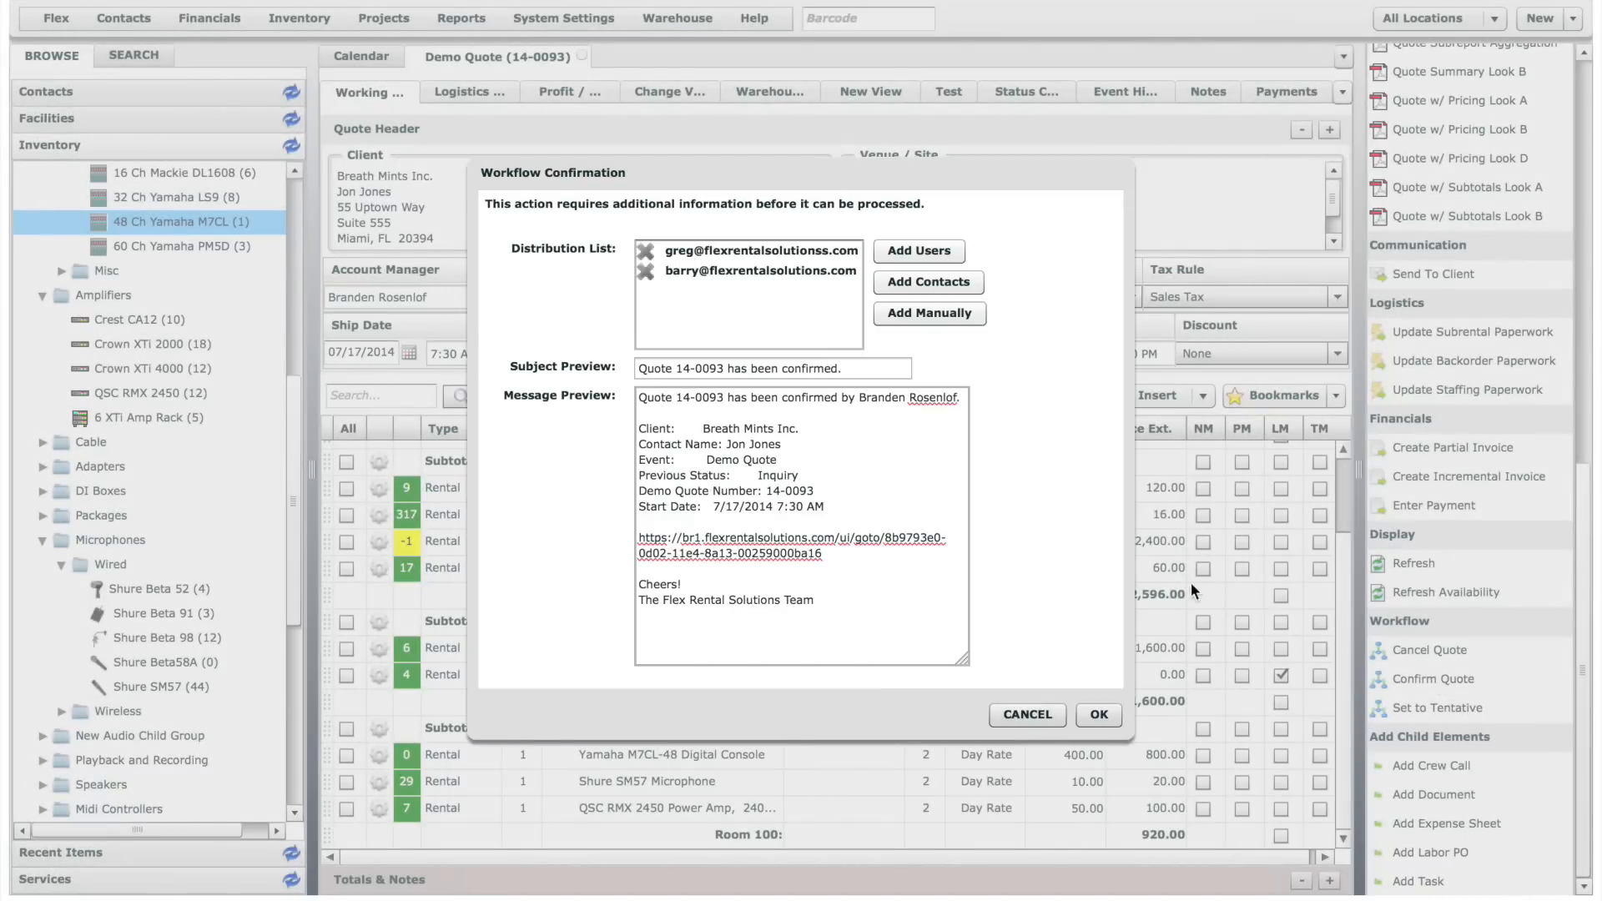
left_click(644, 250)
left_click(644, 250)
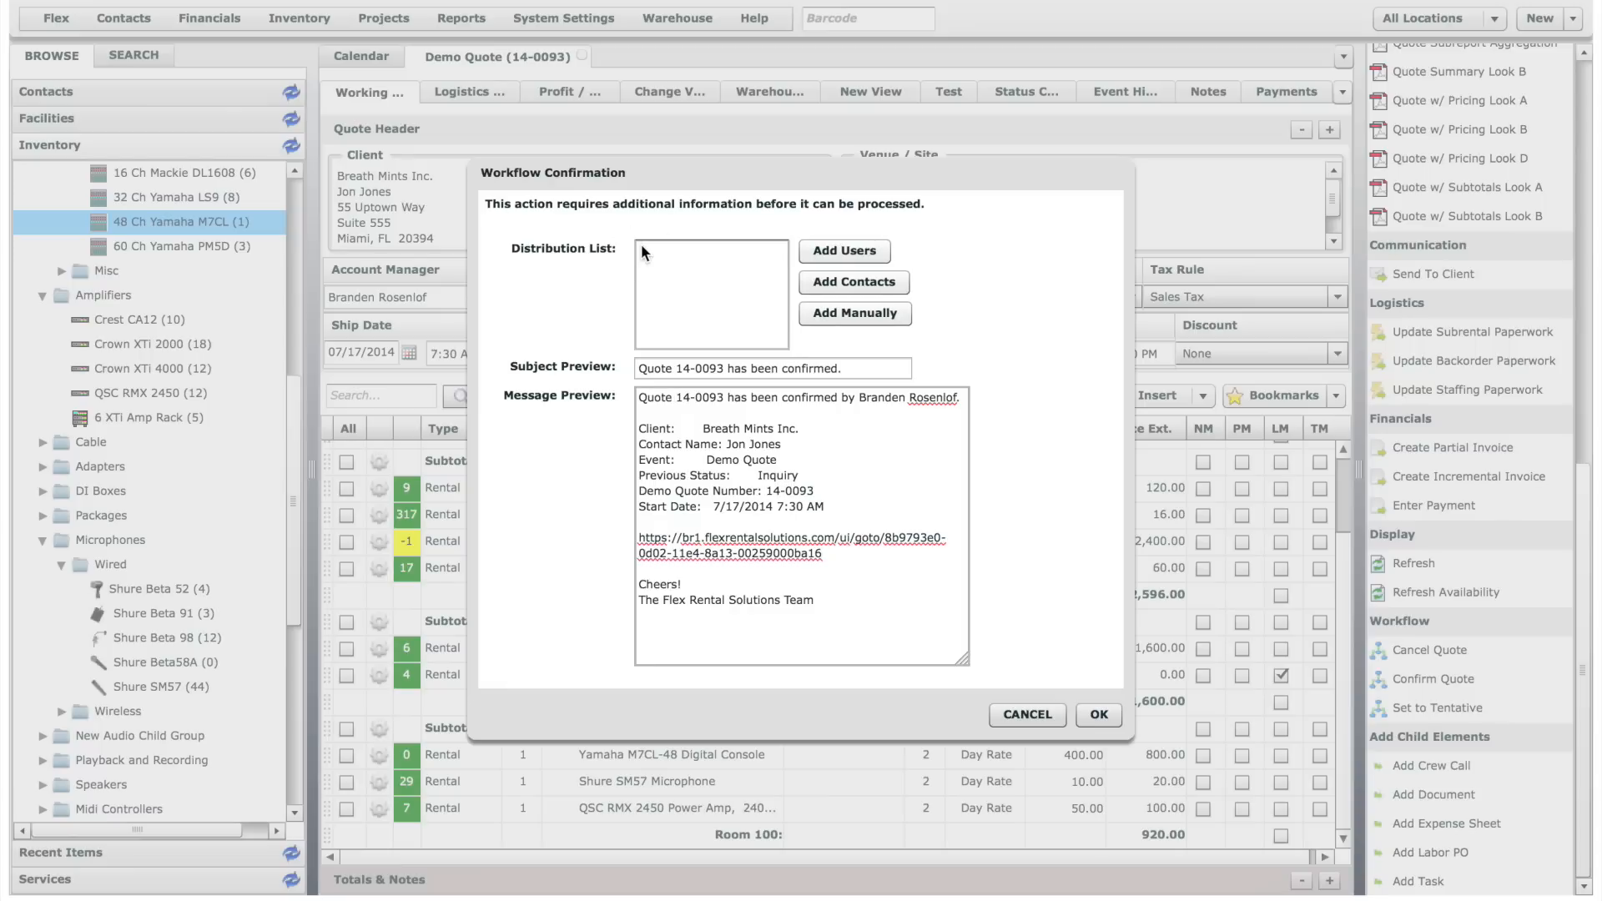
left_click(1099, 715)
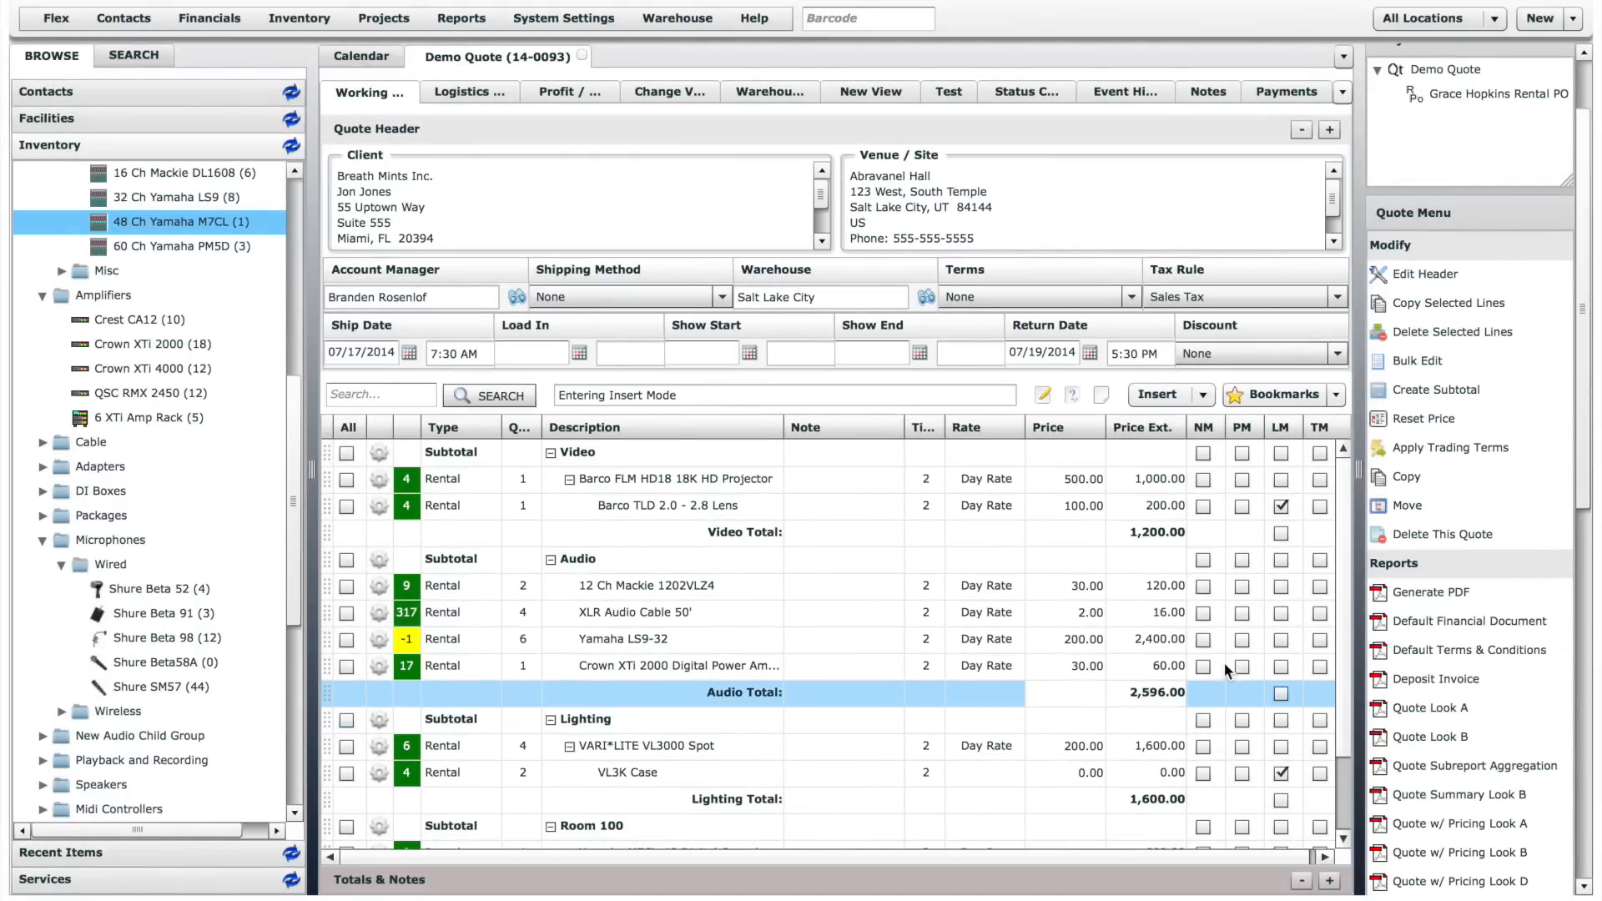
left_click_drag(1582, 492, 1581, 776)
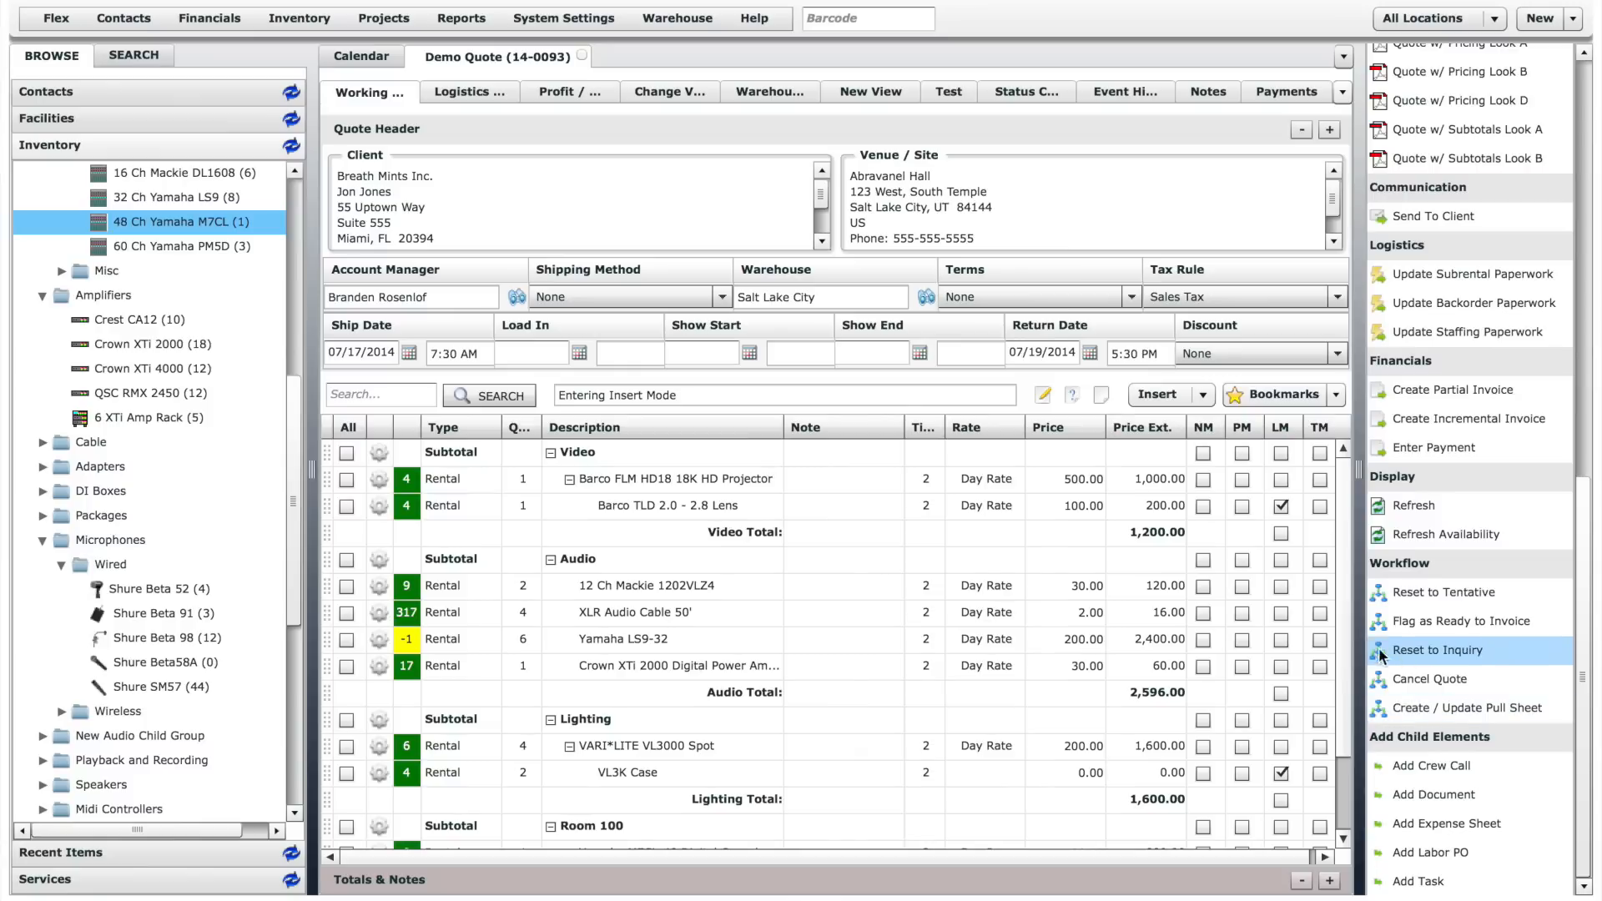
- Insert a Stage Hand from the Labor services as the last line of the Room 100 subtotal
left_click_drag(1347, 655, 1348, 734)
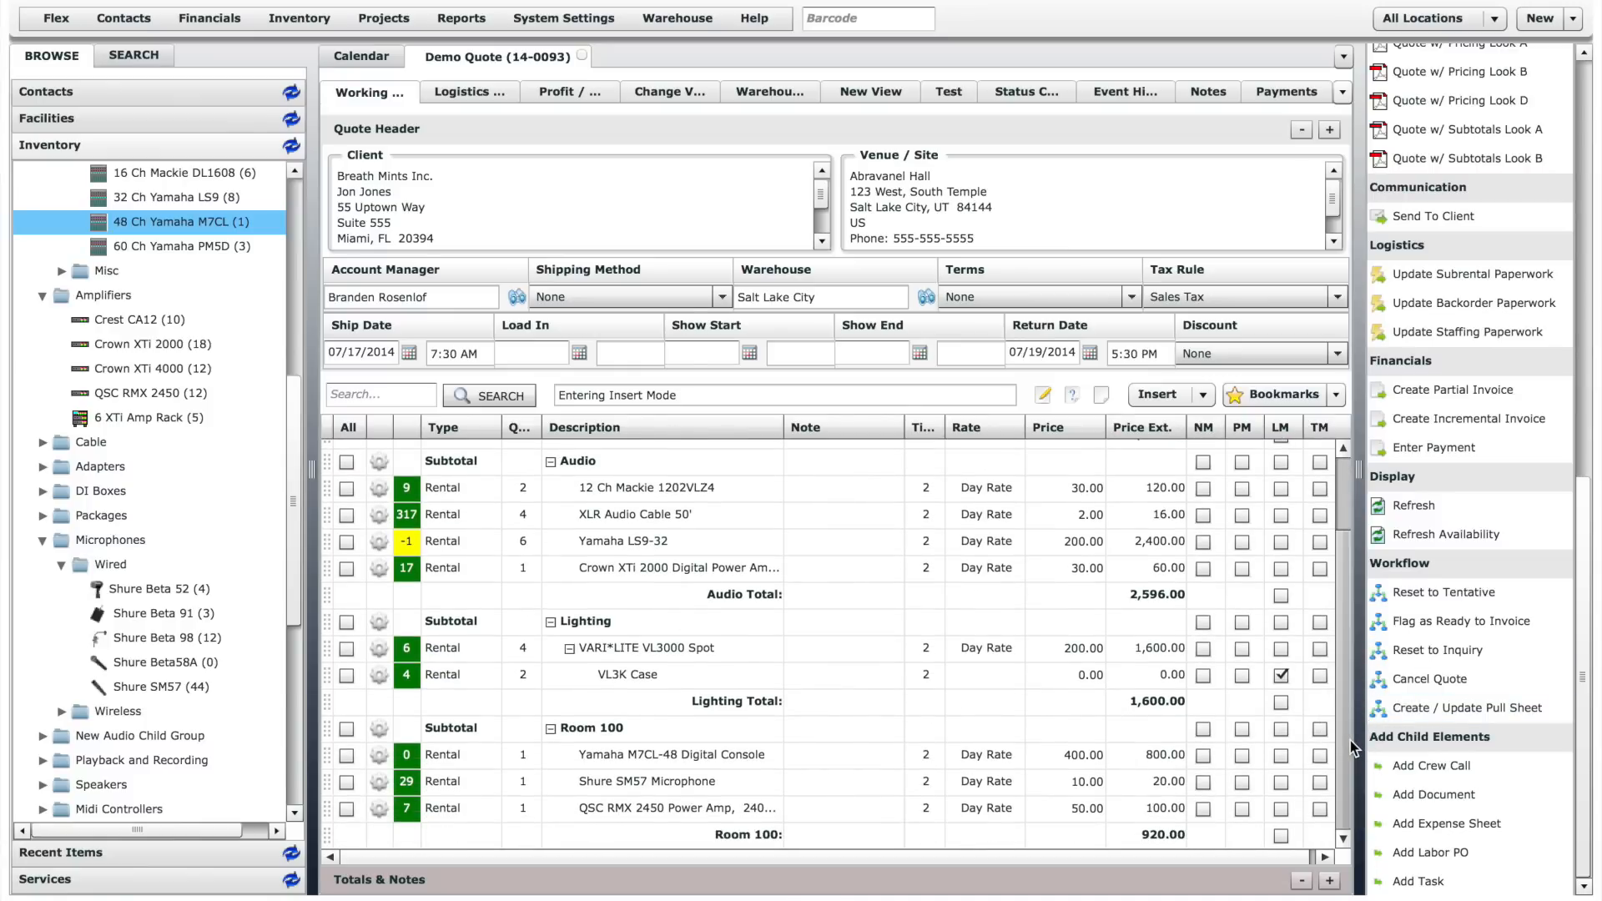
left_click(126, 881)
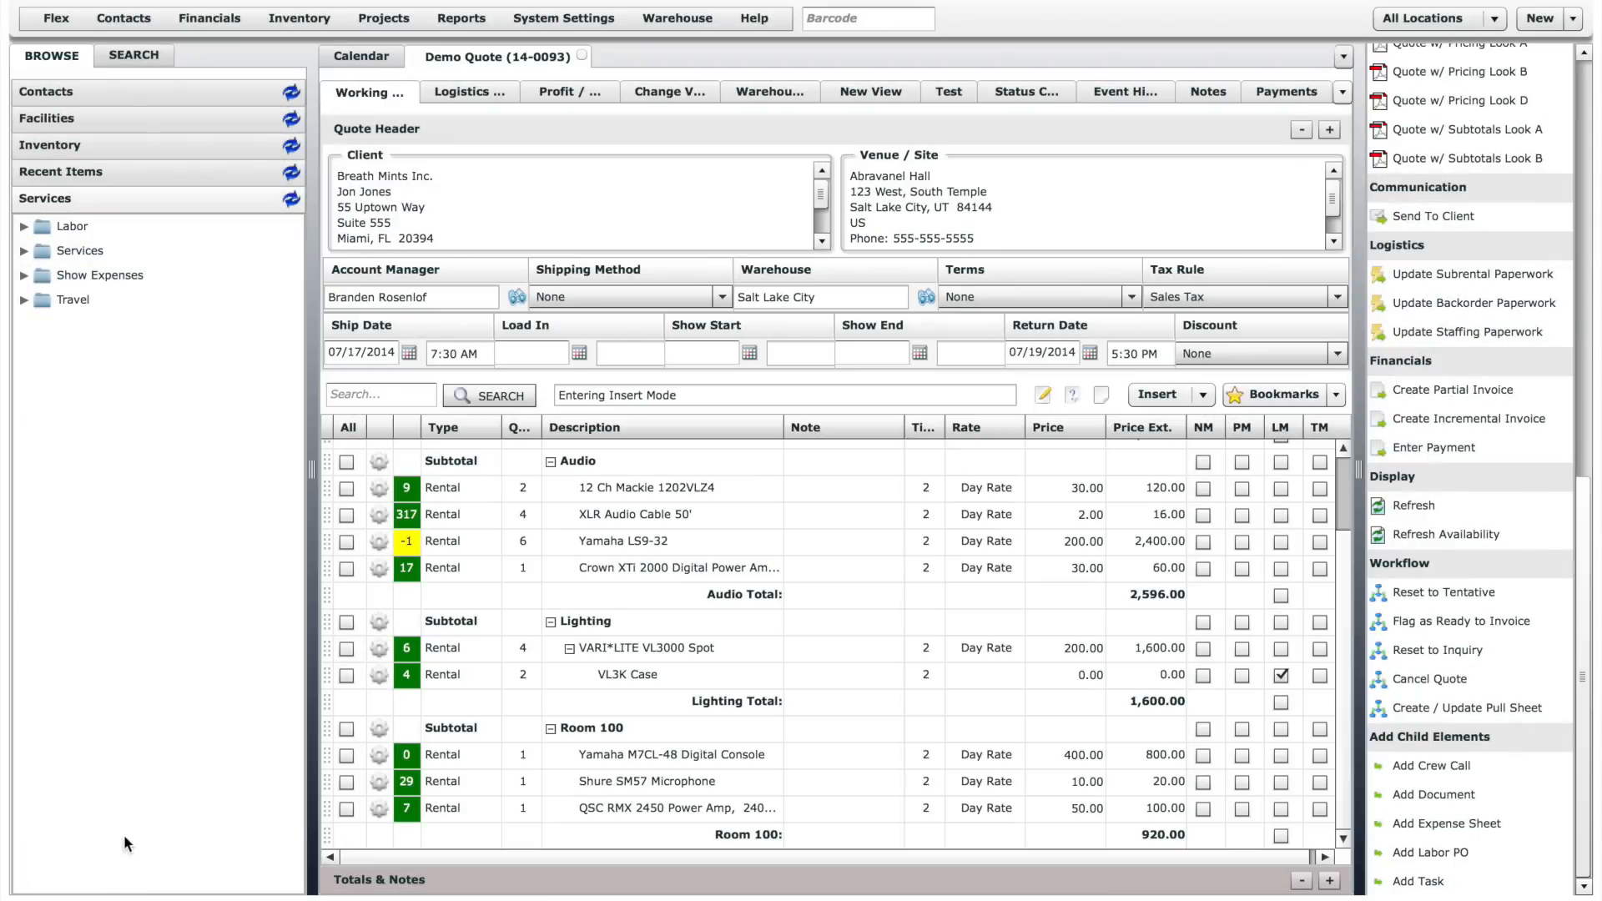
left_click(39, 226)
left_click(23, 226)
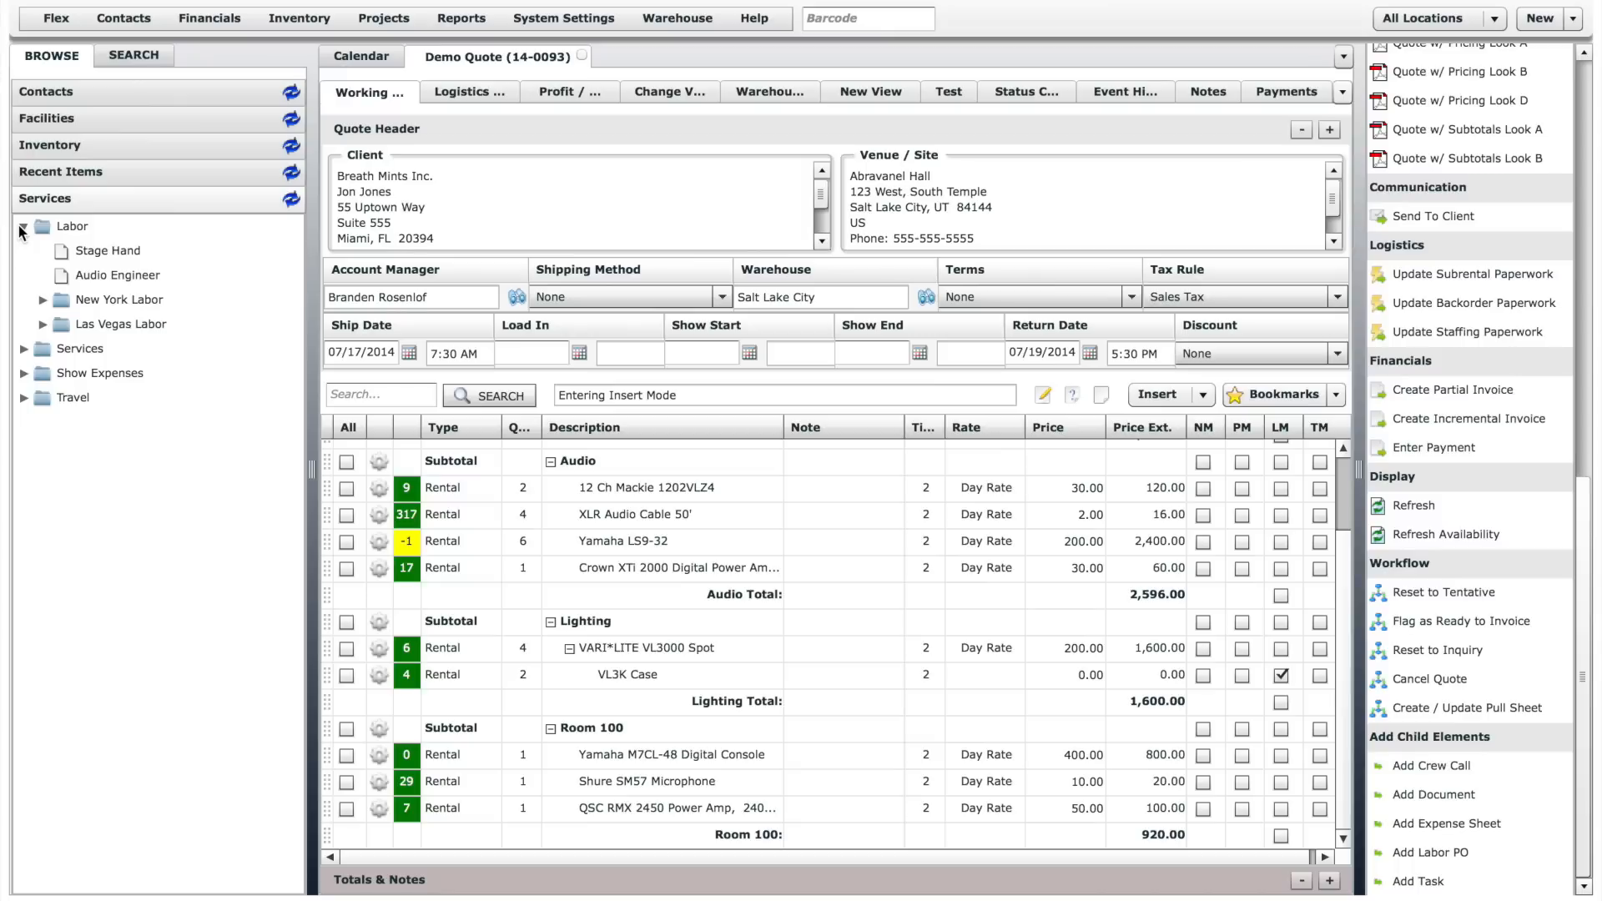
left_click_drag(97, 248, 772, 831)
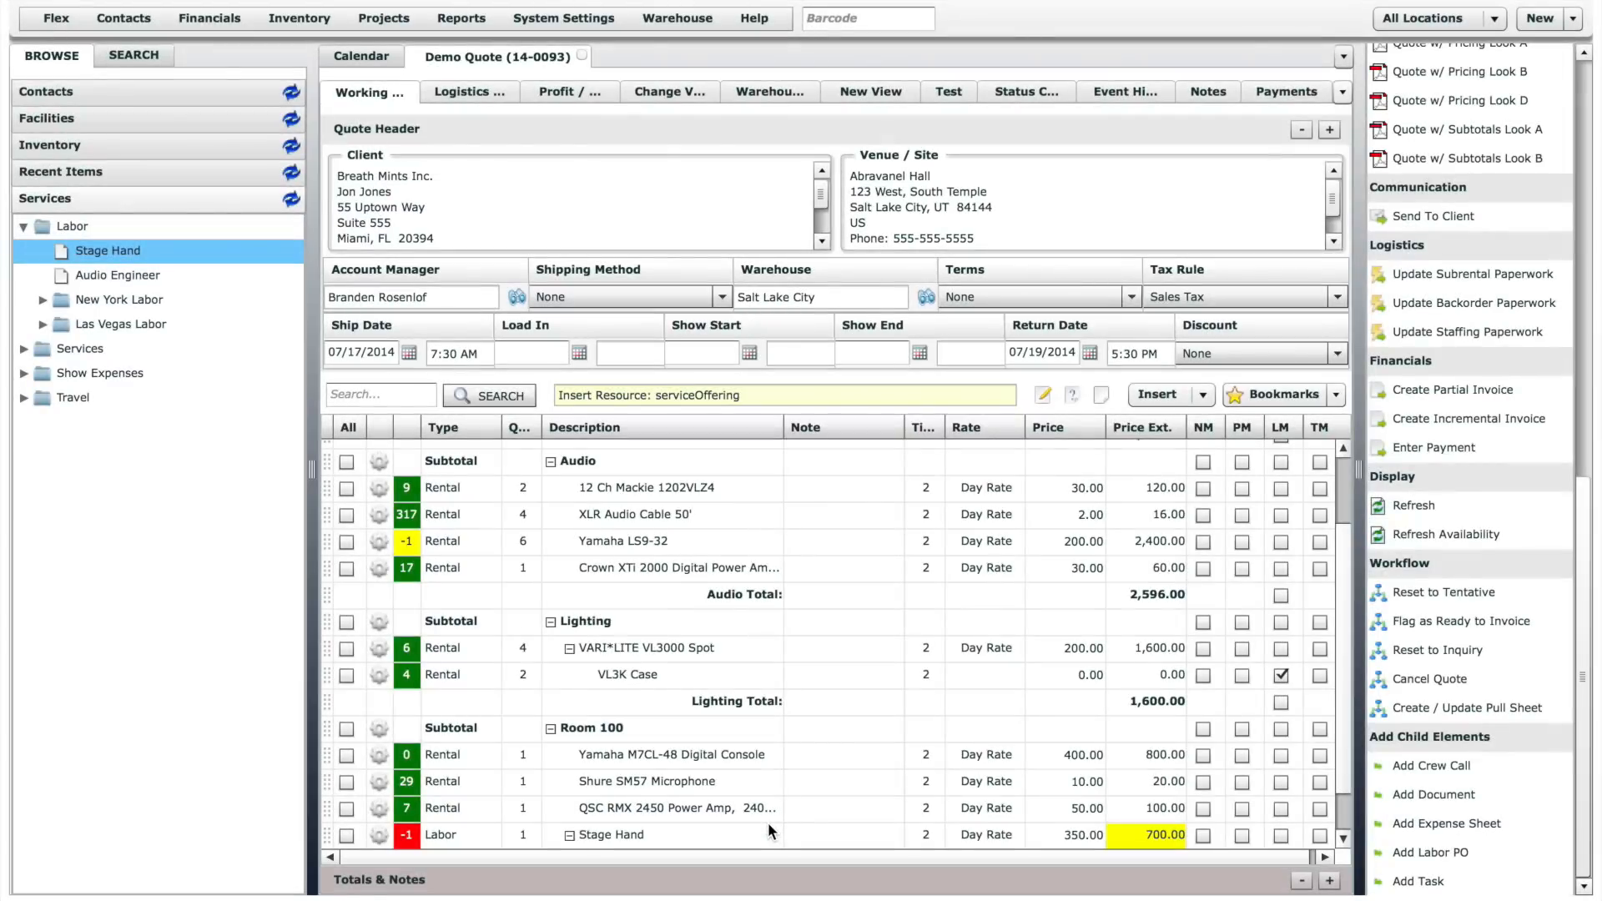
left_click_drag(1339, 590, 1335, 628)
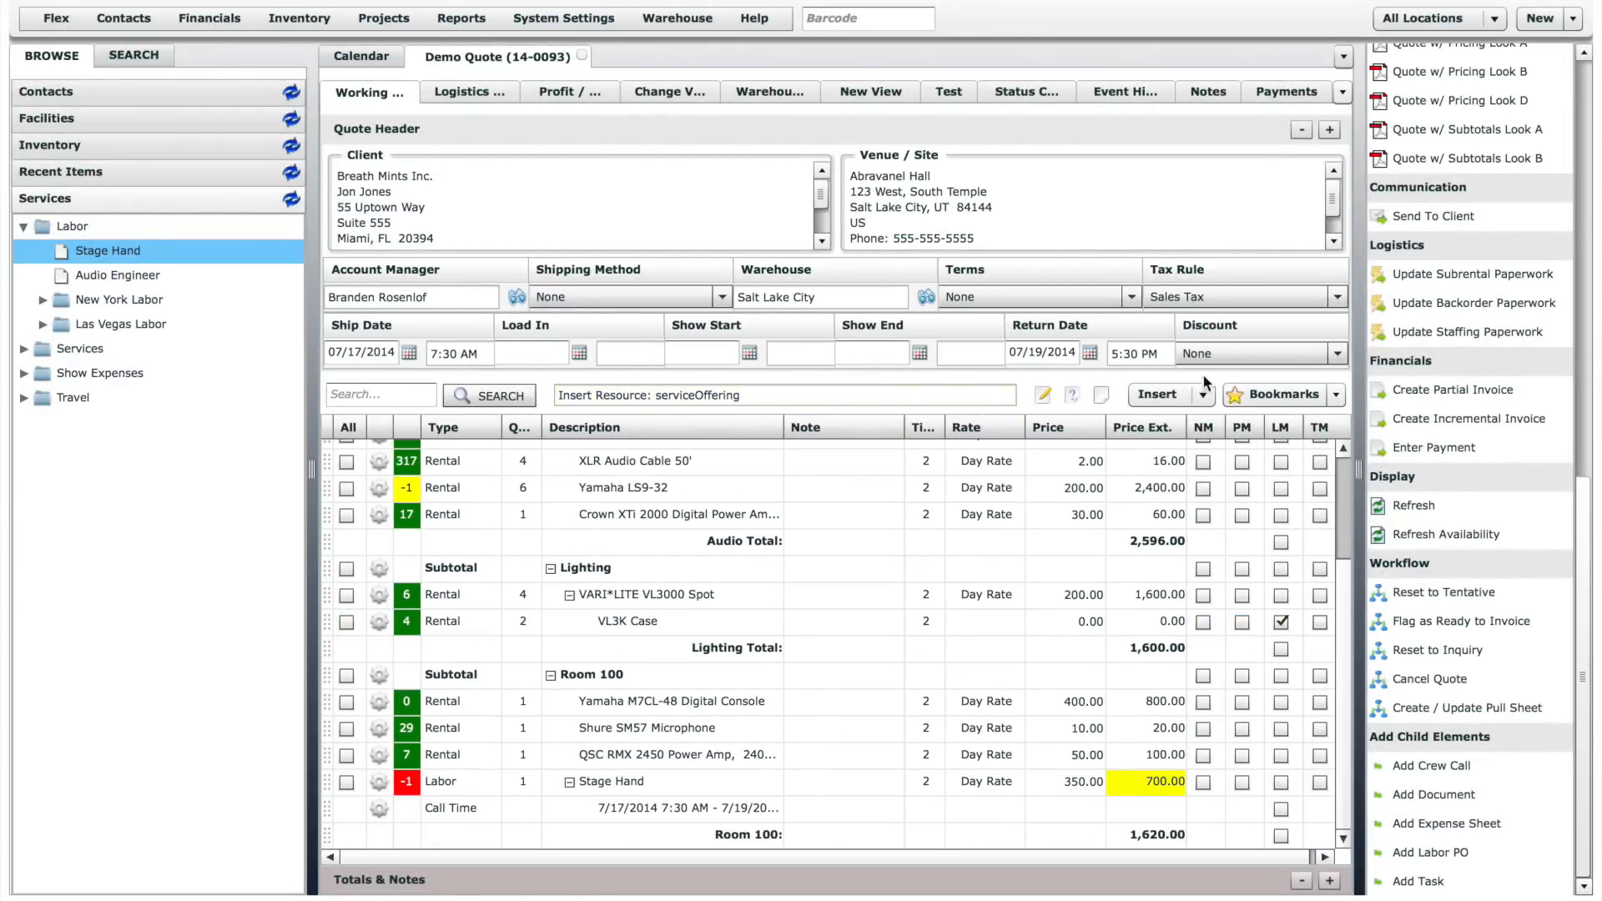
- Switch line entry to Auto mode and add an Audio Engineer from the Labor services to the quote
left_click(1203, 395)
left_click(1177, 441)
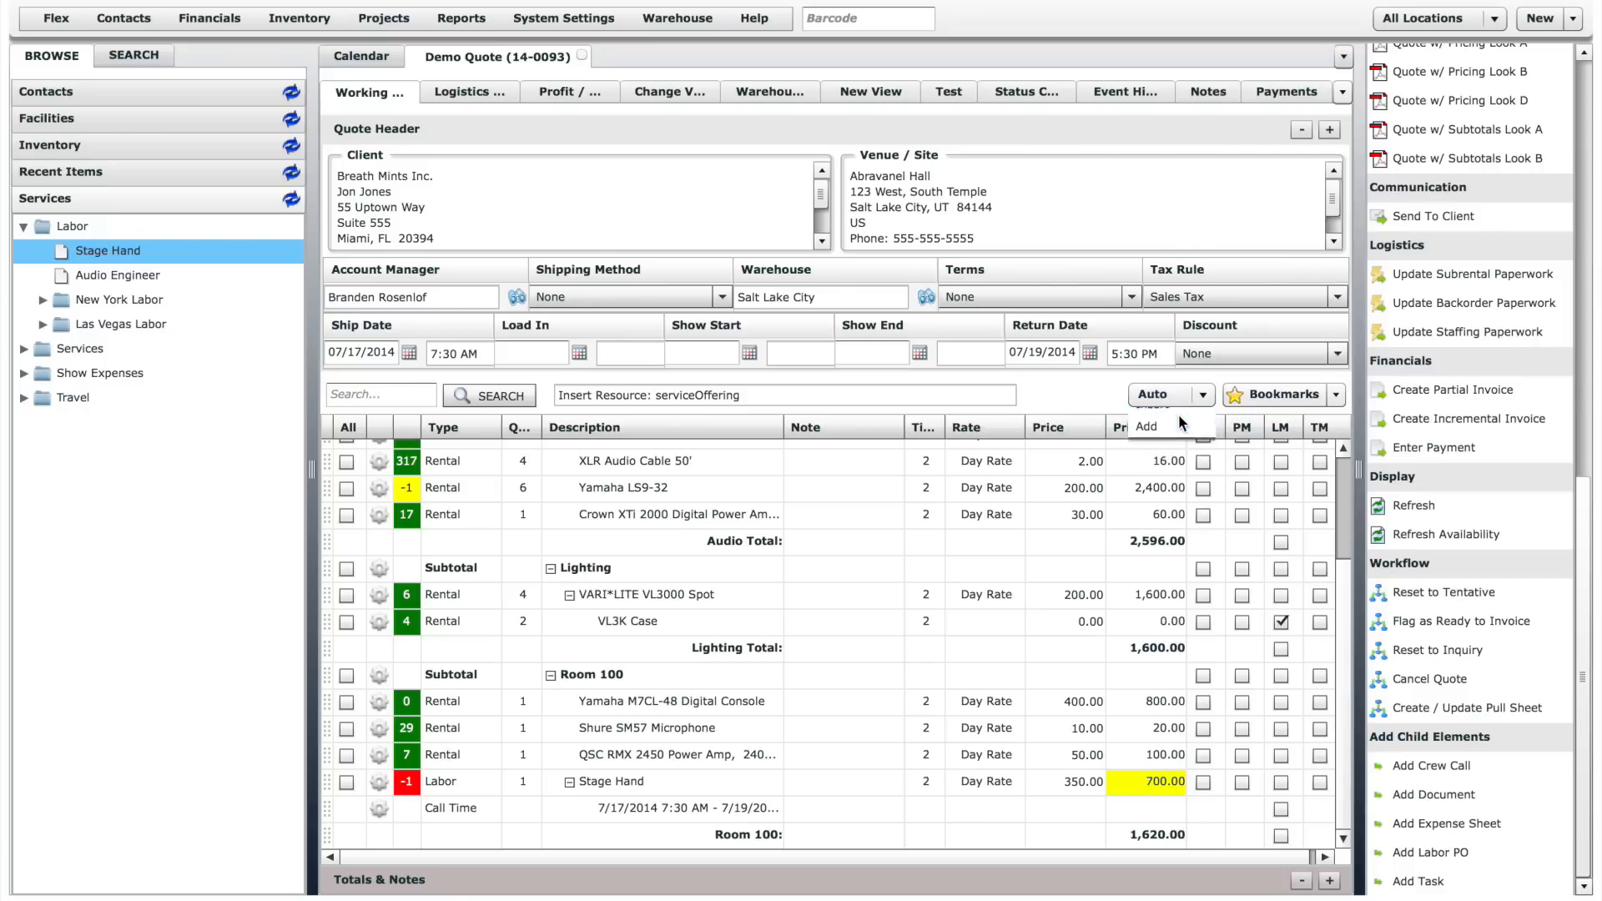
left_click_drag(98, 274, 630, 619)
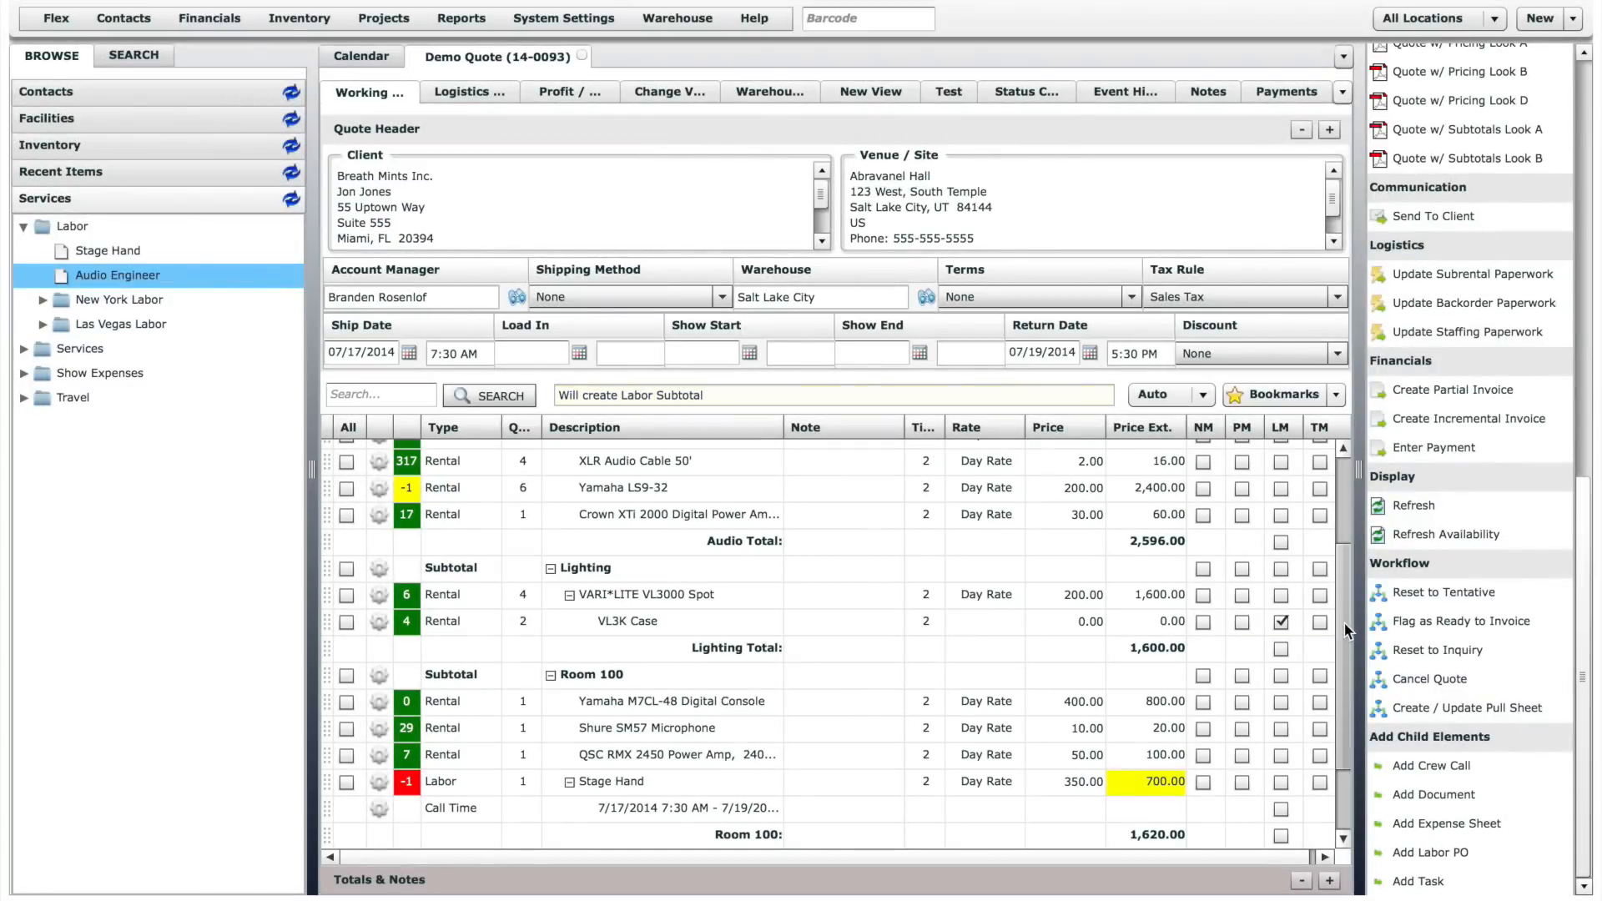
left_click(1344, 668)
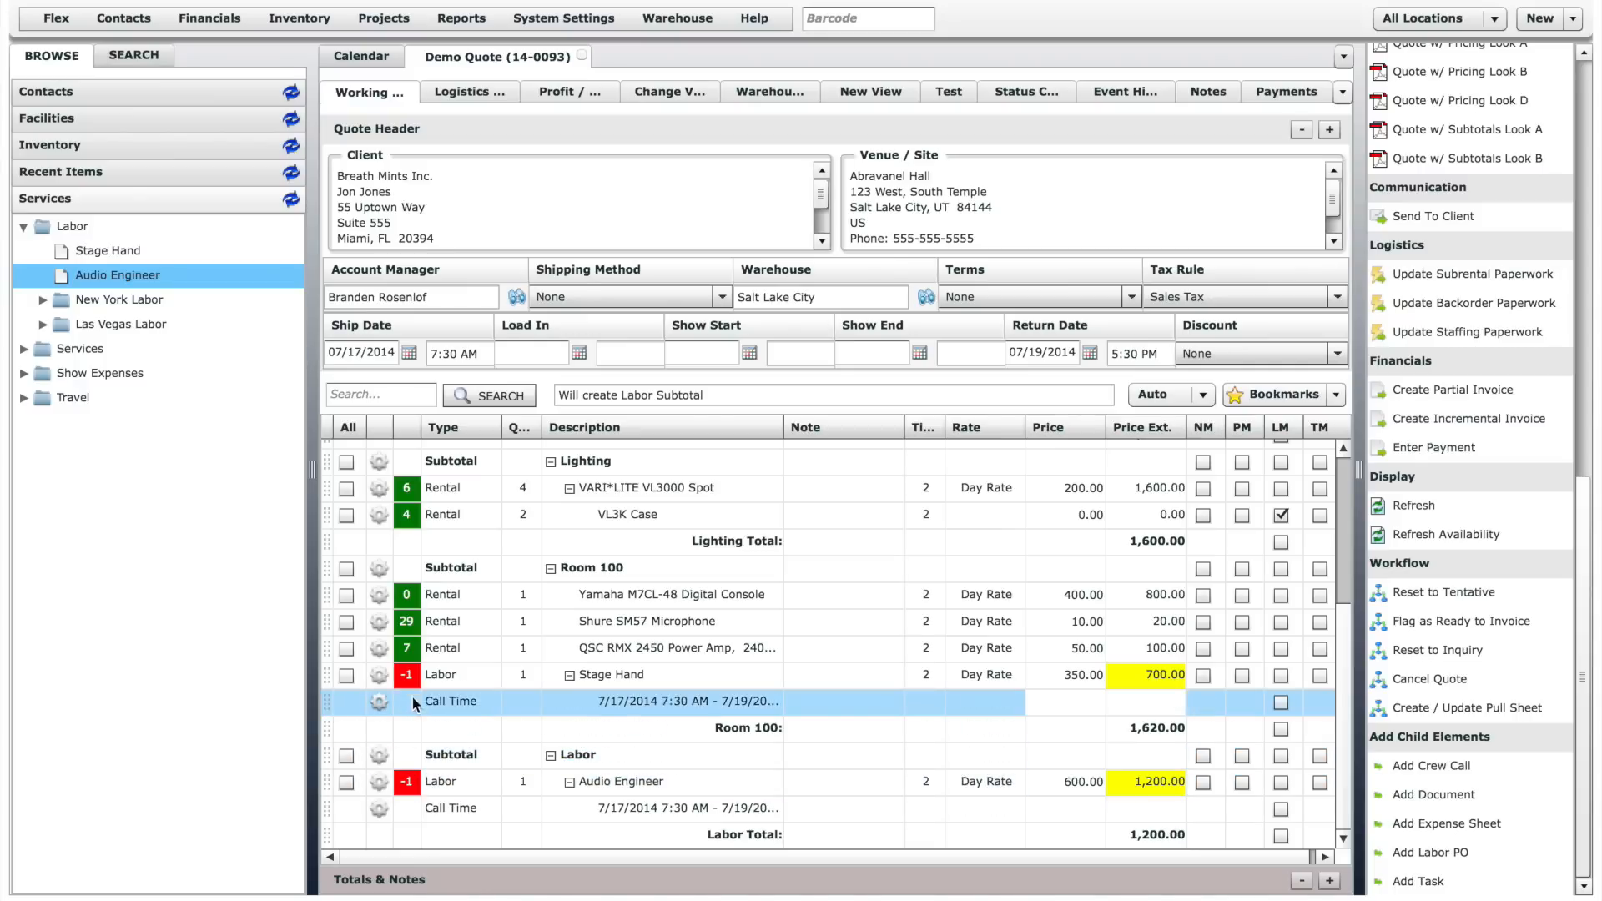
- Use the Staffing Assistant to assign the second listed person, an available employee, to the Stage Hand line in Room 100
mouse_move(412, 673)
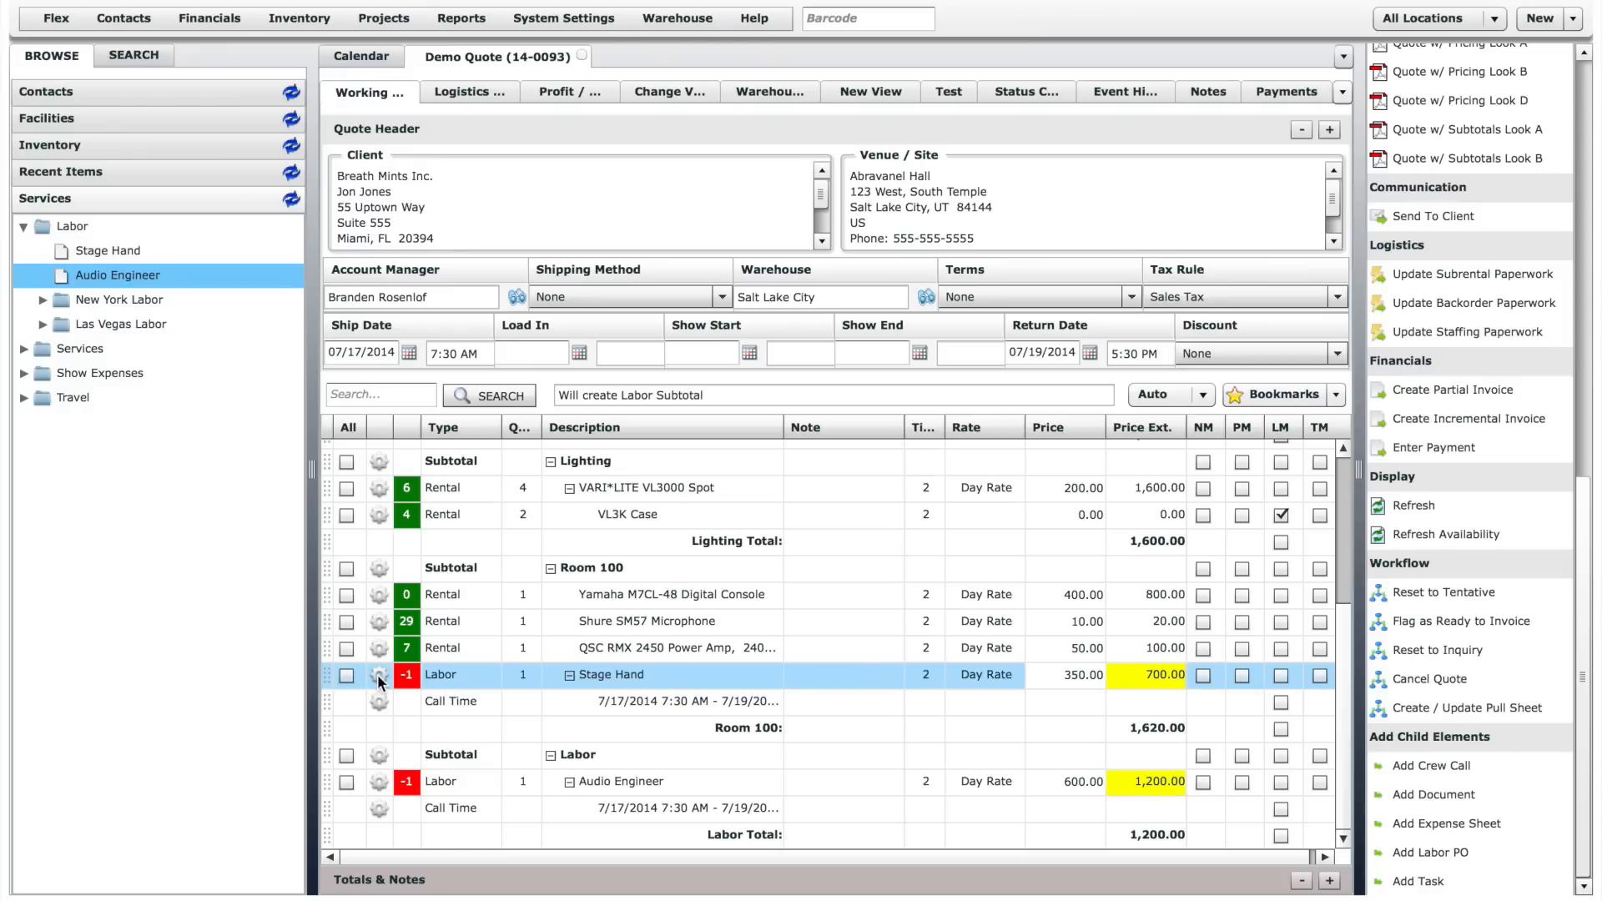
left_click(379, 676)
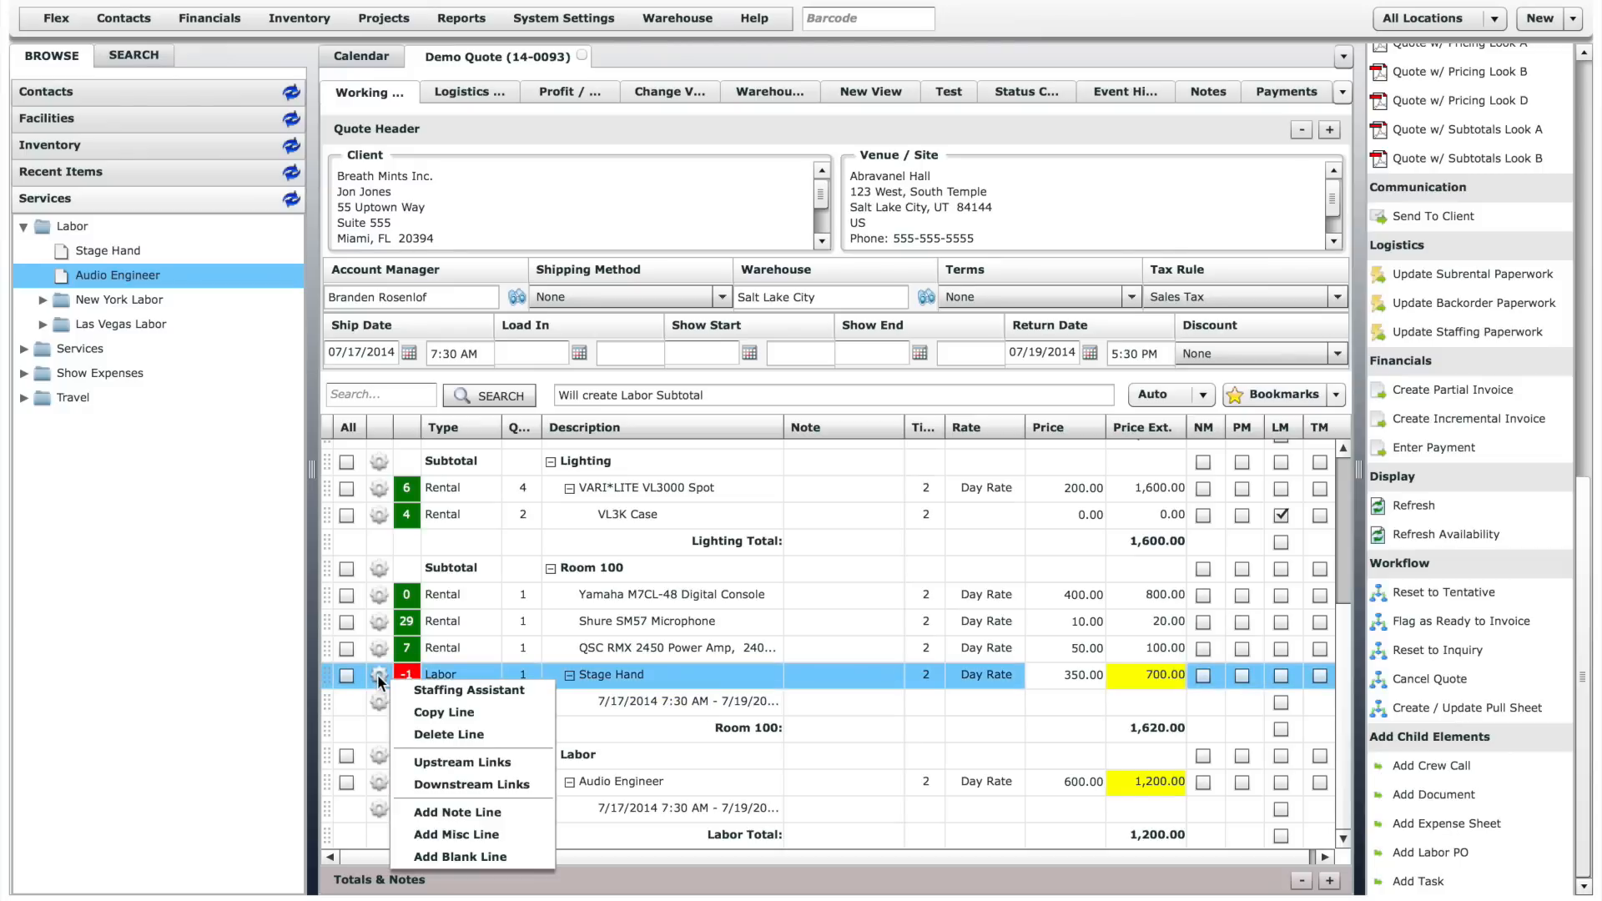
left_click(427, 689)
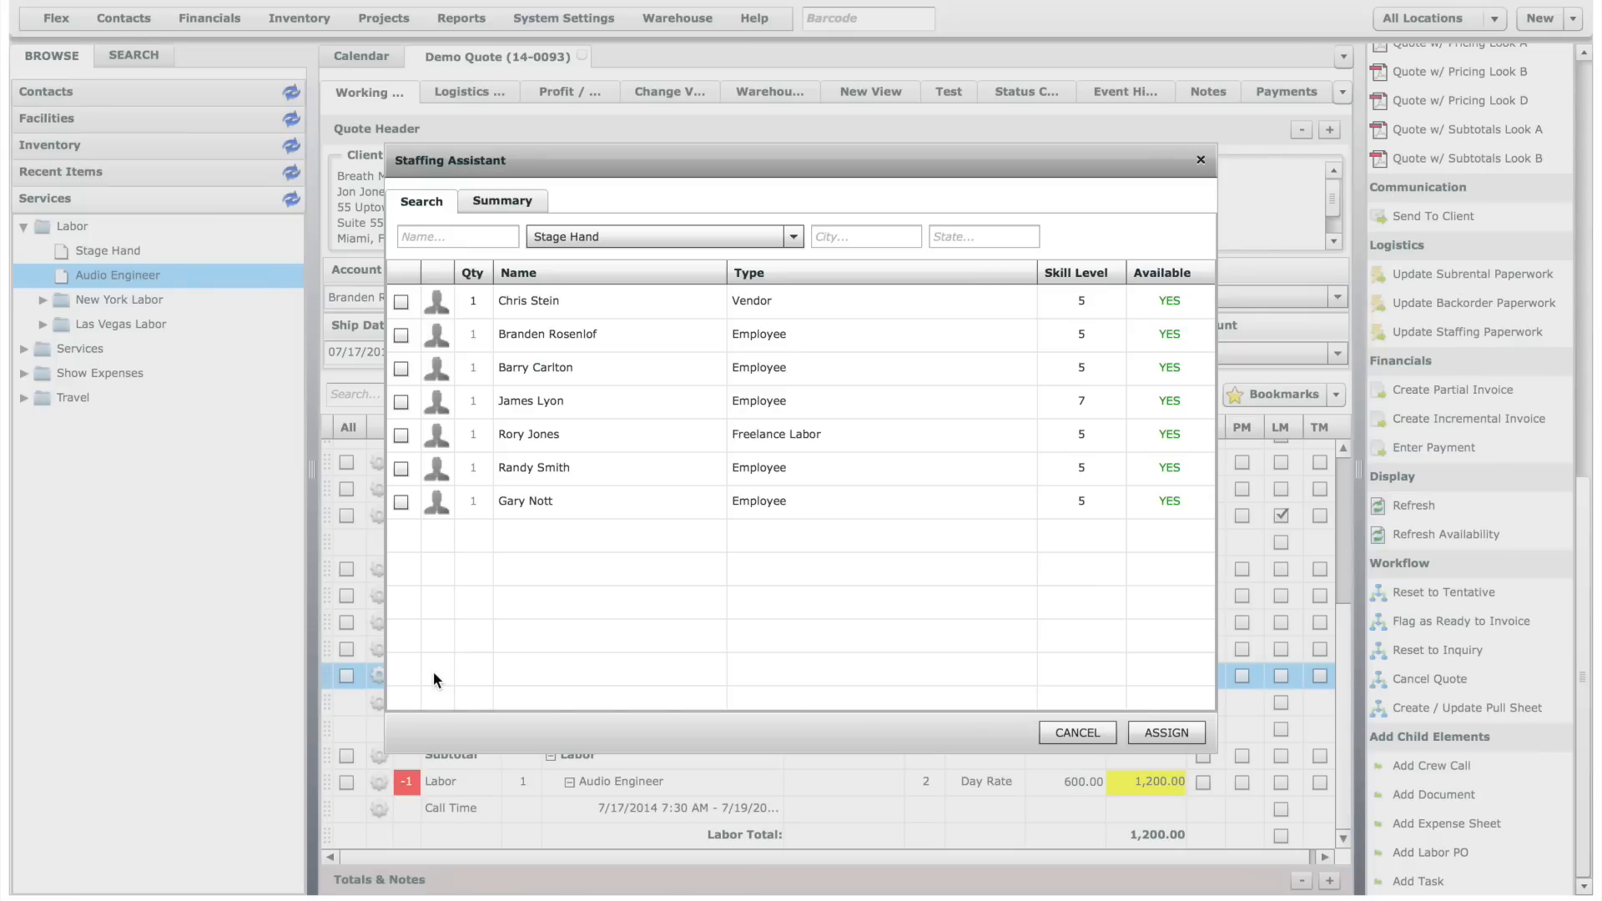
left_click(401, 335)
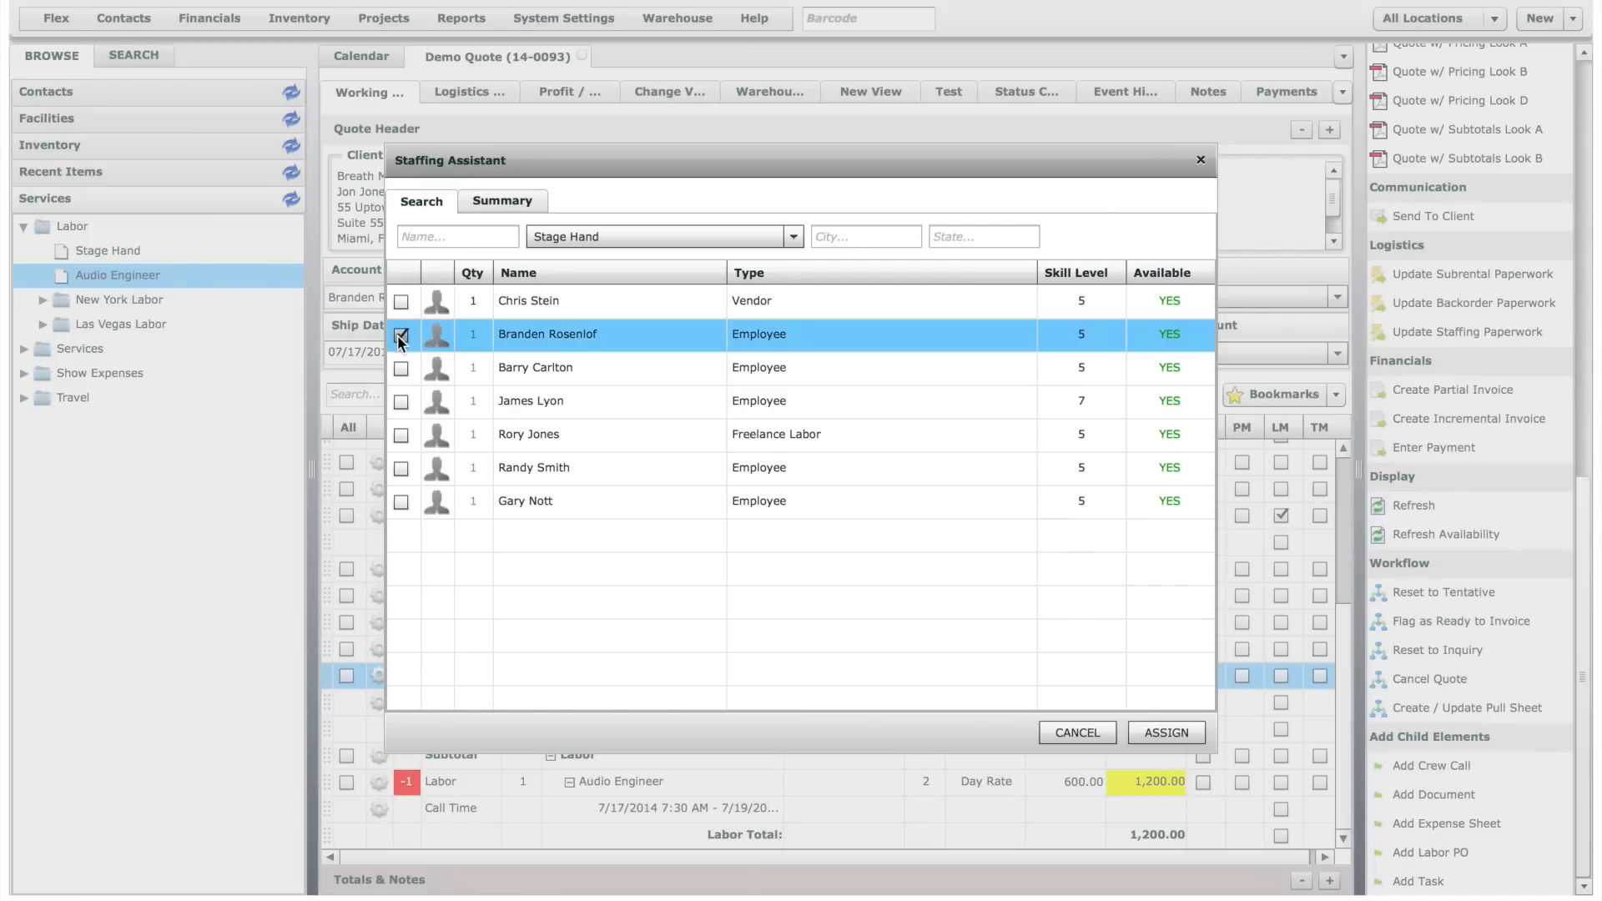
left_click(1166, 733)
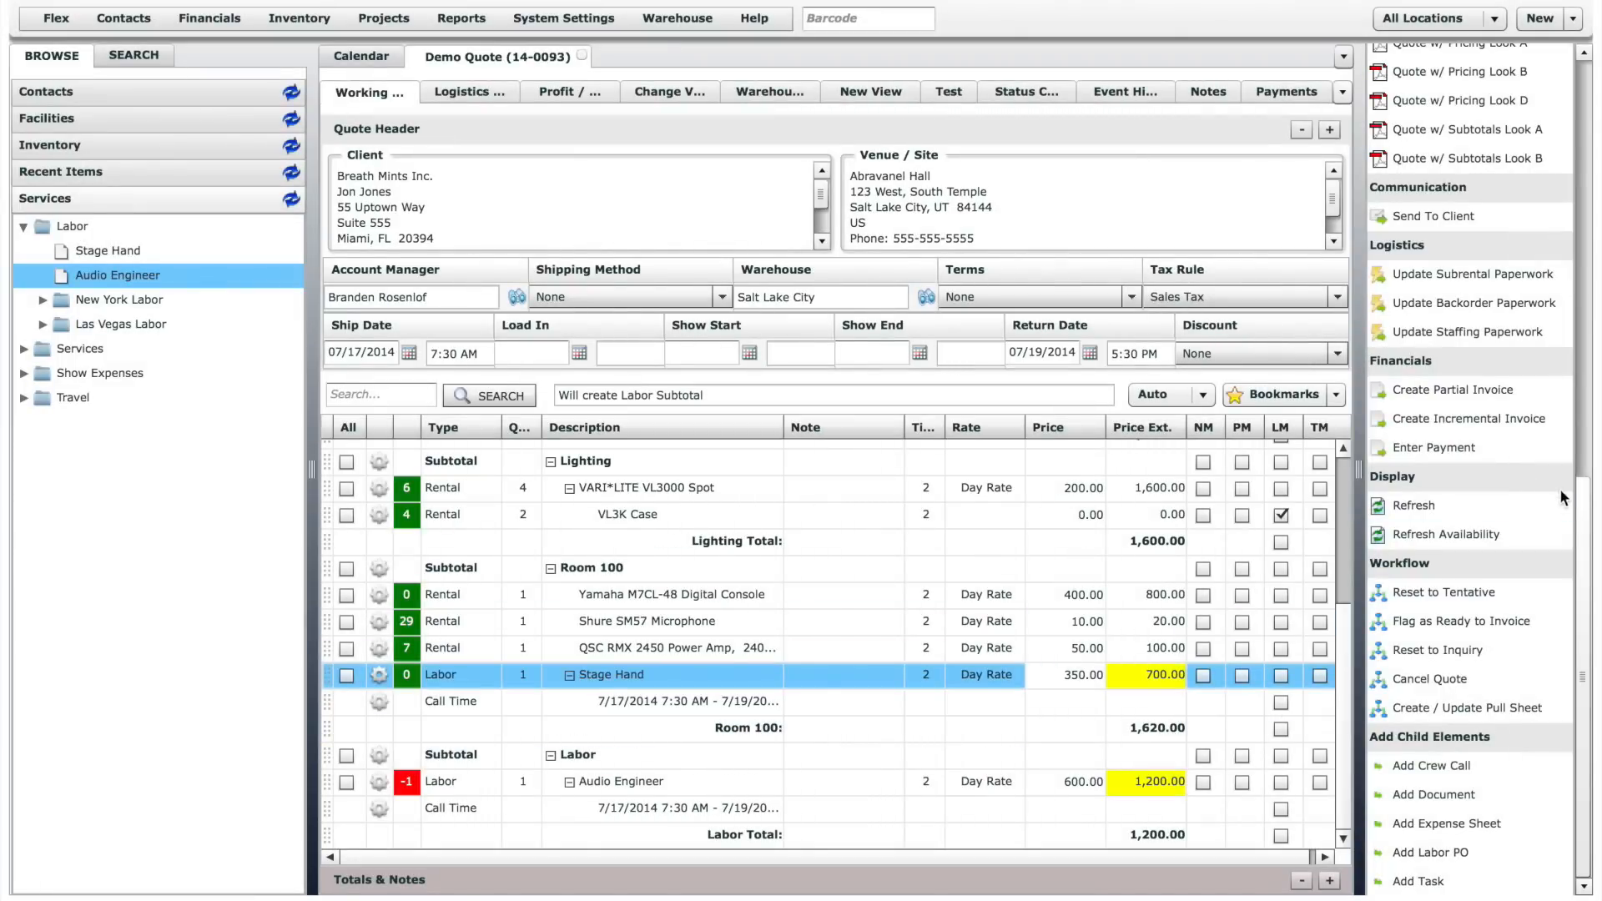
- Use the Staffing Assistant to assign the available Freelance Labor worker to the Audio Engineer line
scroll(1578, 501, "up", 10)
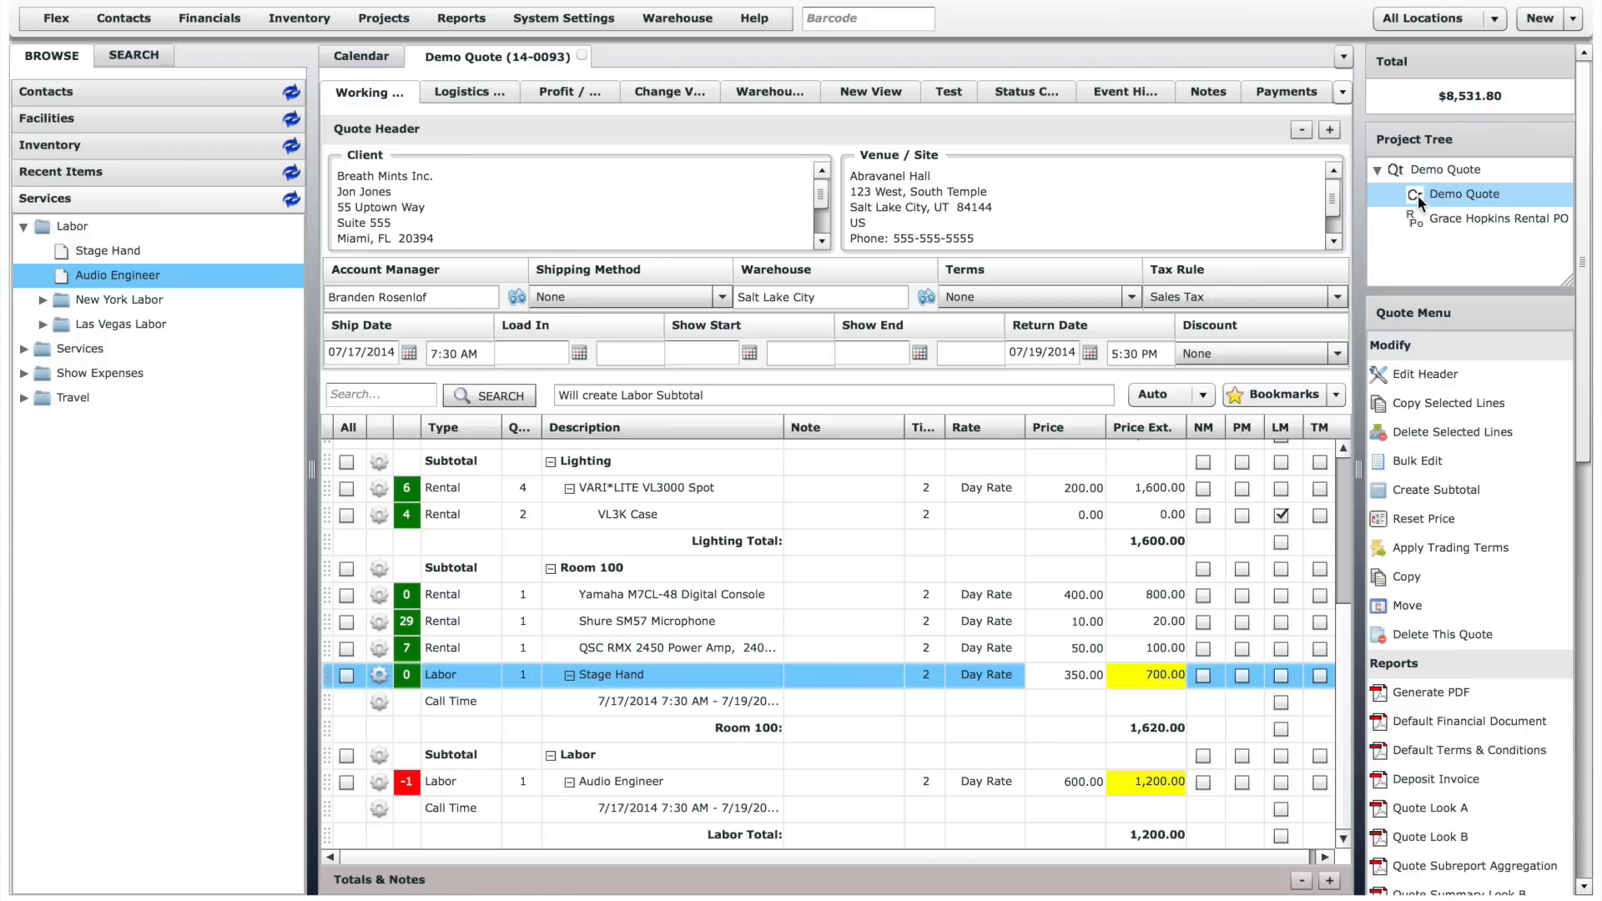
left_click(378, 781)
left_click(490, 599)
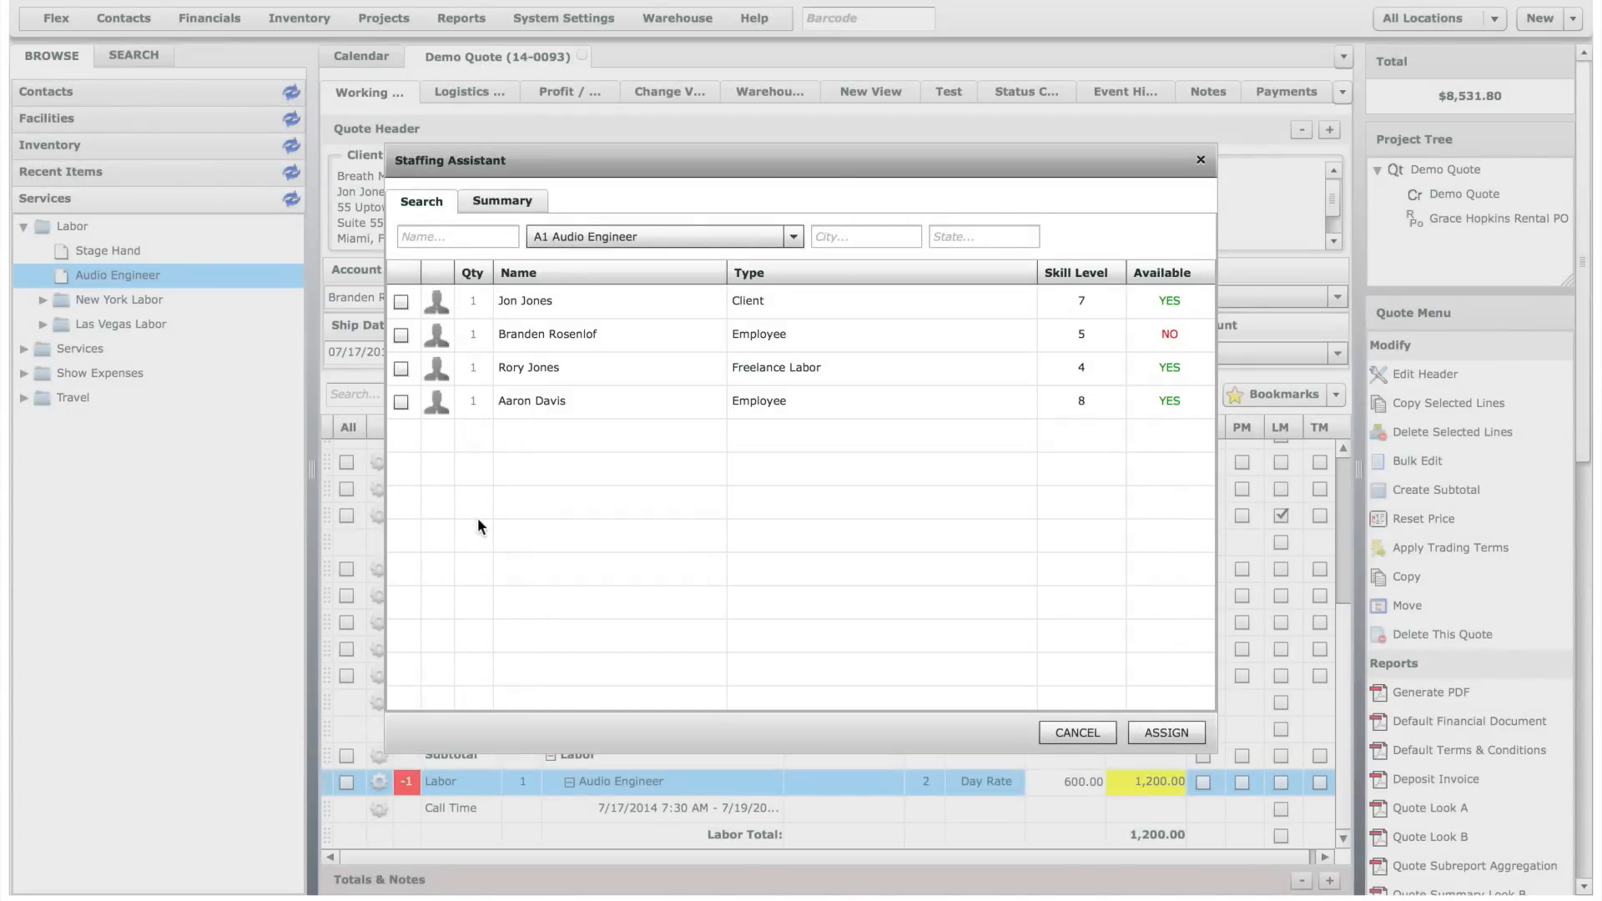
left_click(402, 369)
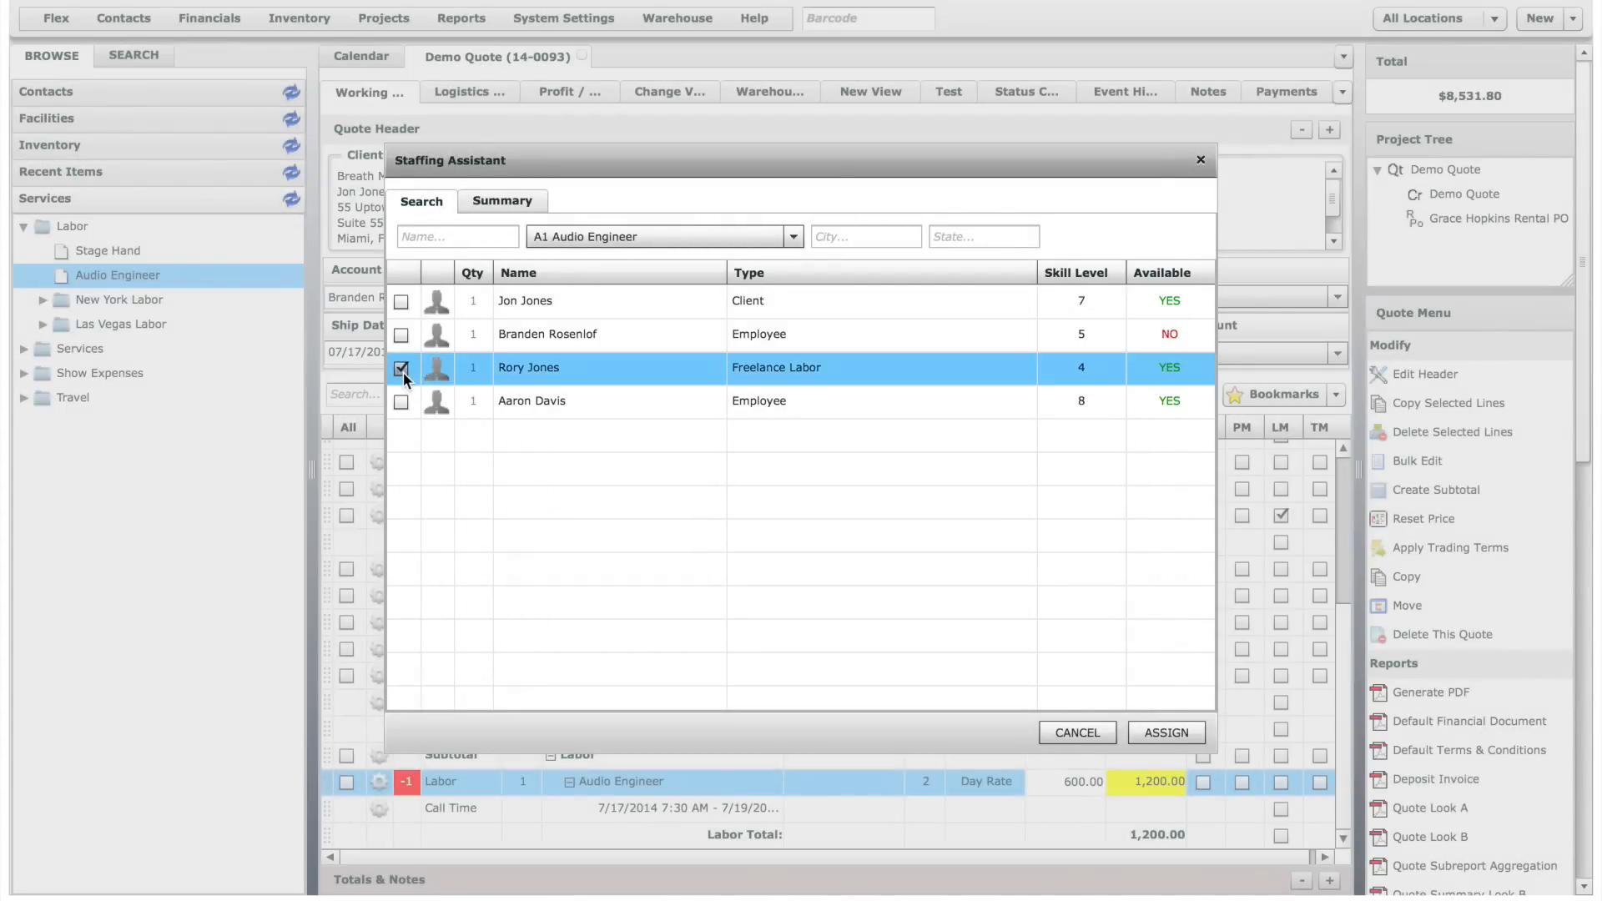
left_click(1167, 733)
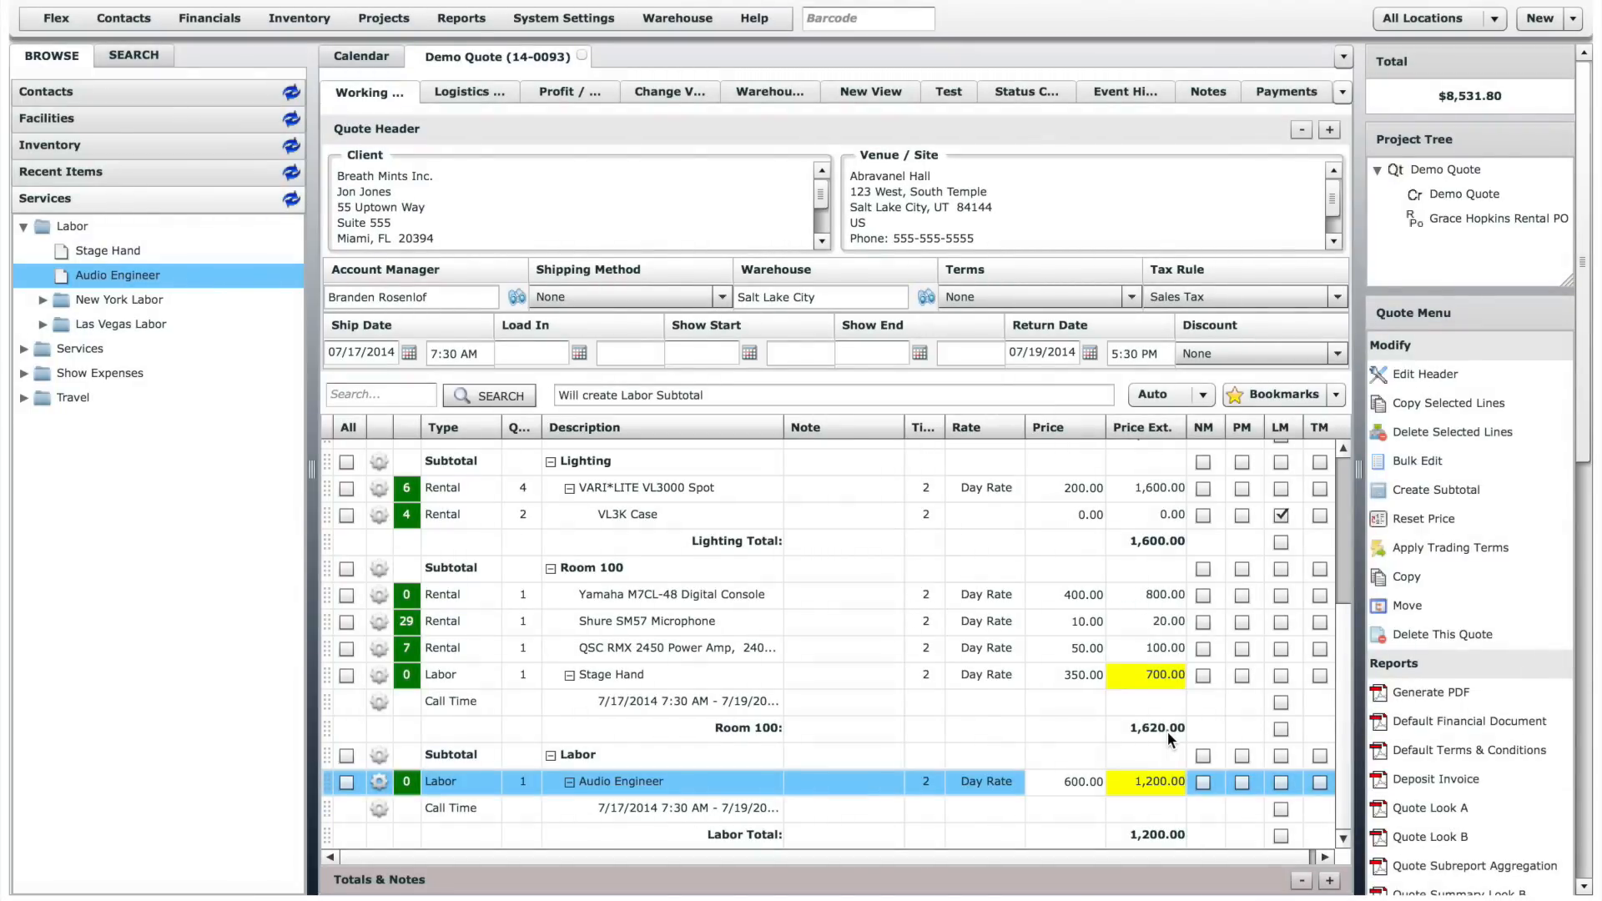
- Open the preview for sending the quote to the client, look over its fields, and cancel without sending
left_click_drag(1590, 441, 1573, 582)
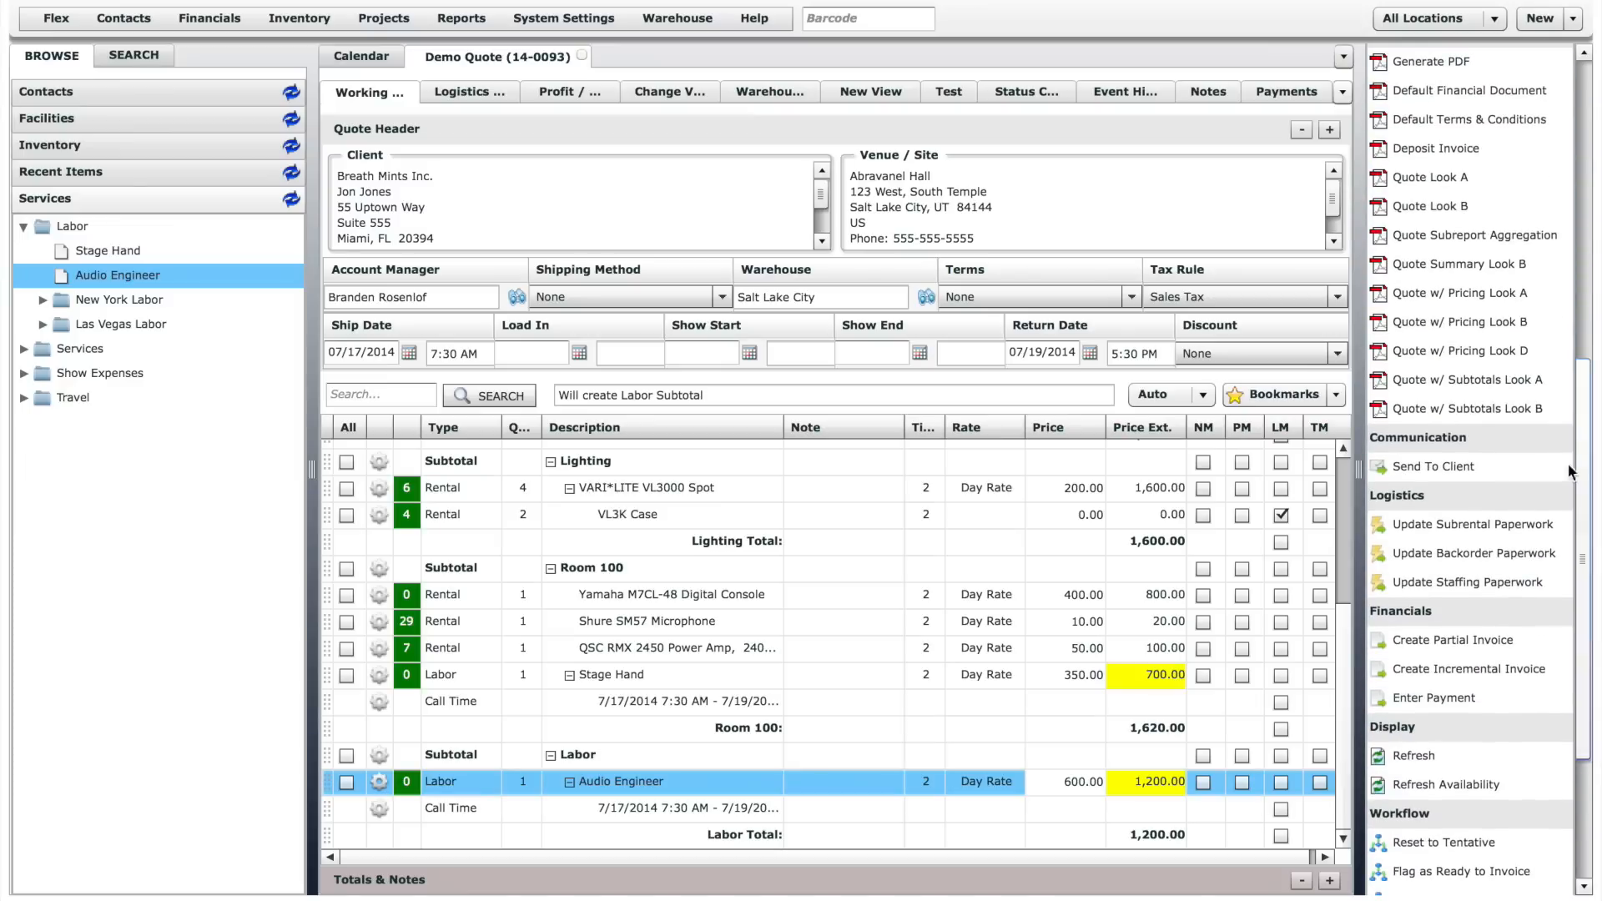
left_click(1451, 469)
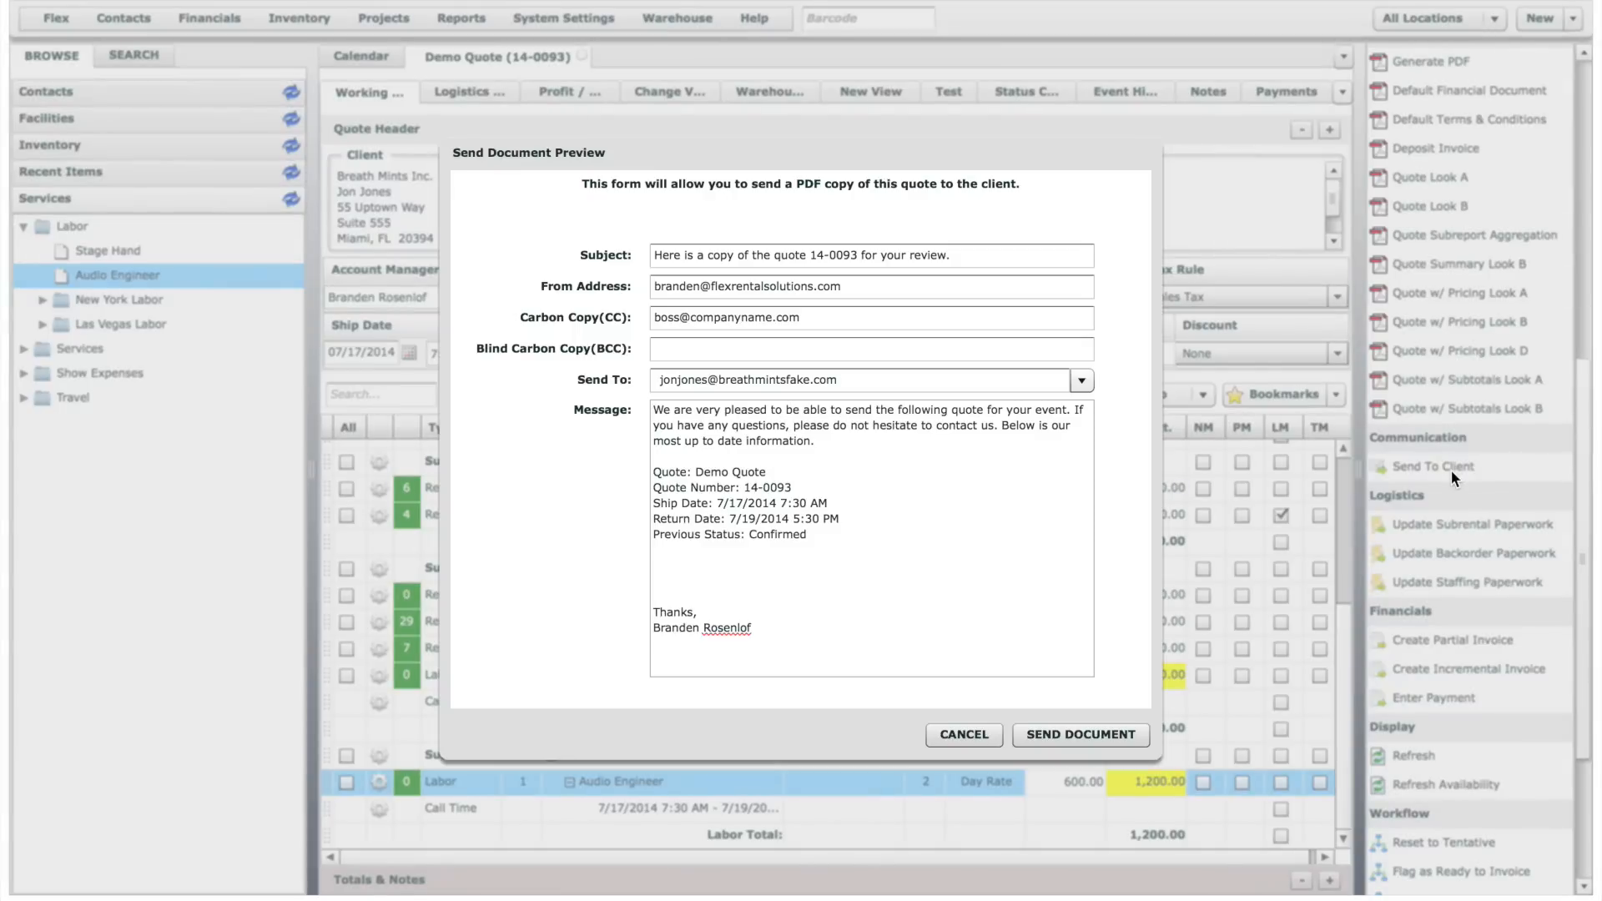
left_click(960, 733)
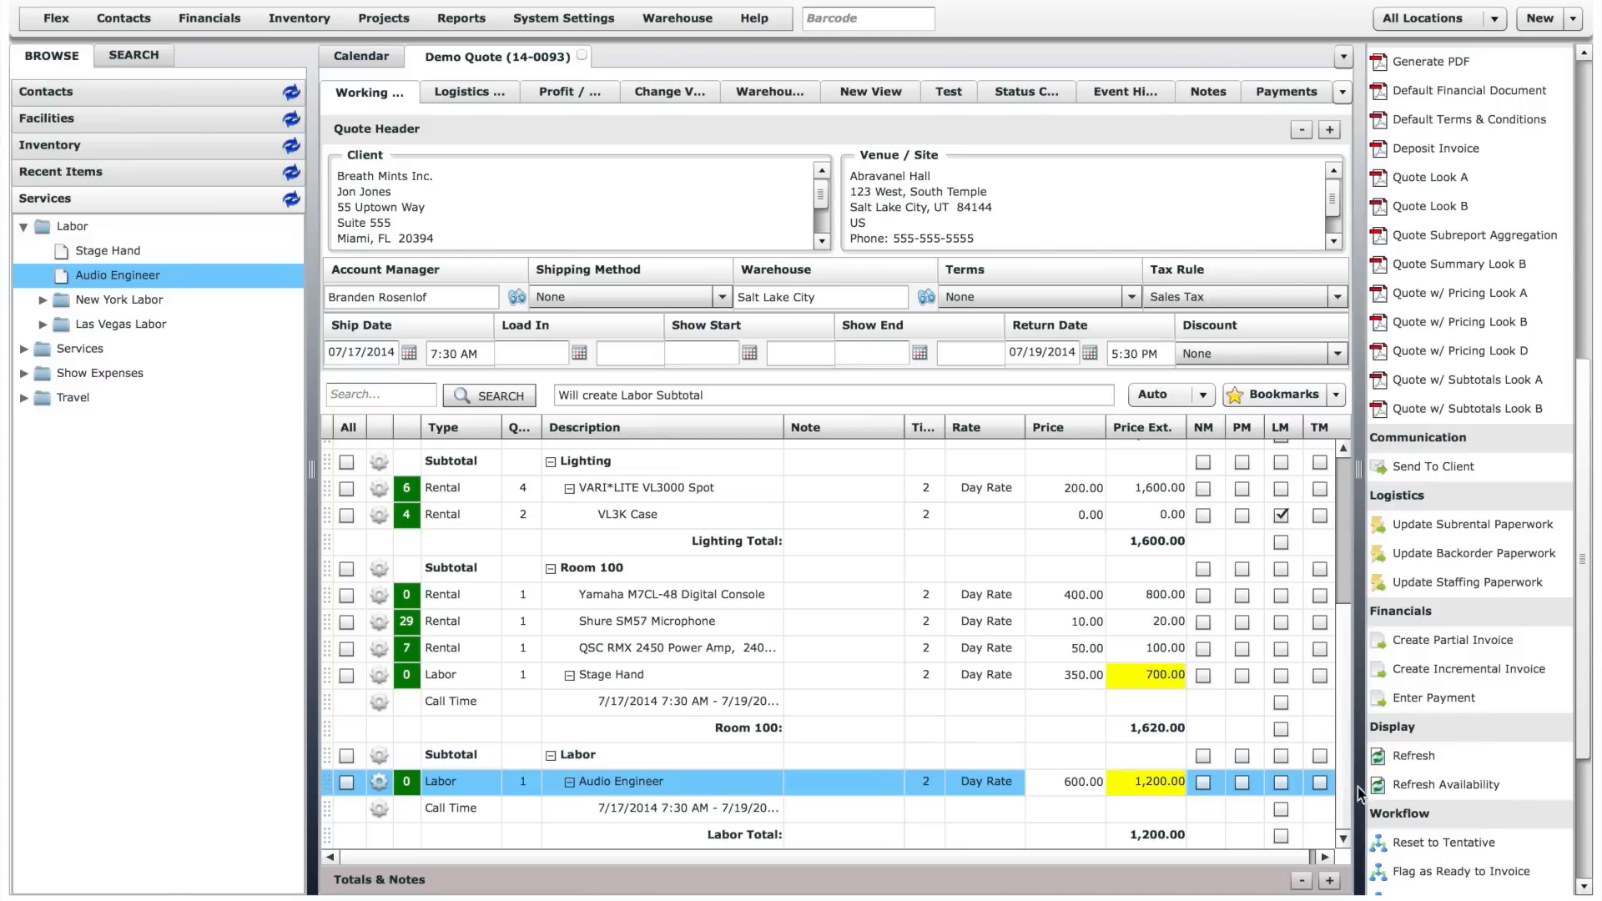
- Create the quote's pull sheet through its workflow, leaving the notification's distribution list empty
left_click_drag(1594, 765, 1592, 879)
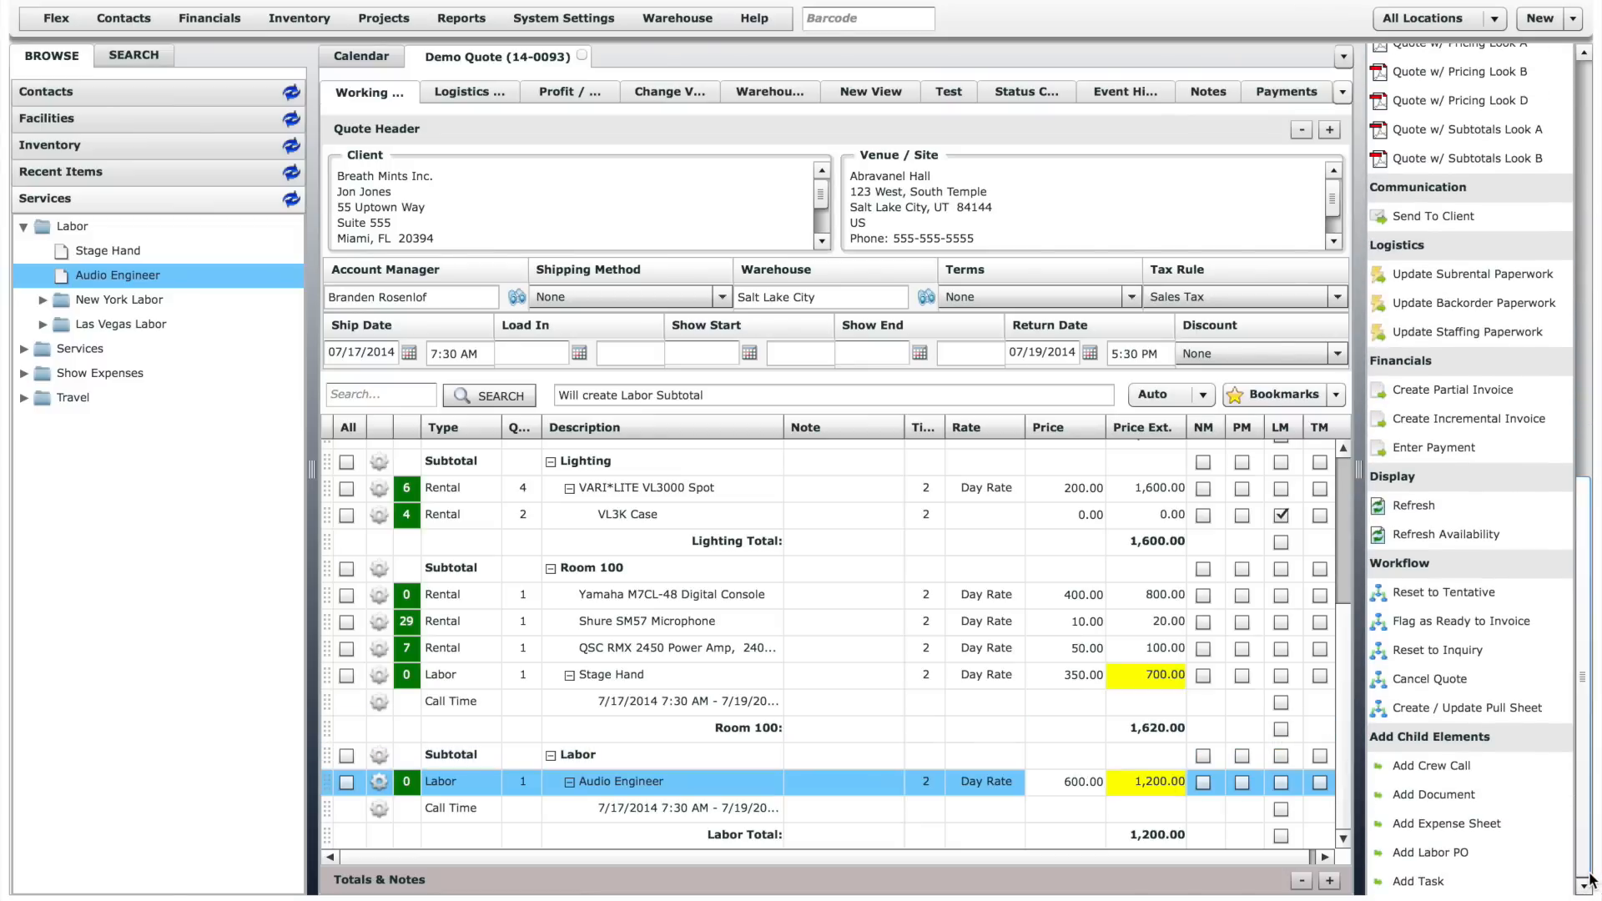
left_click(1490, 706)
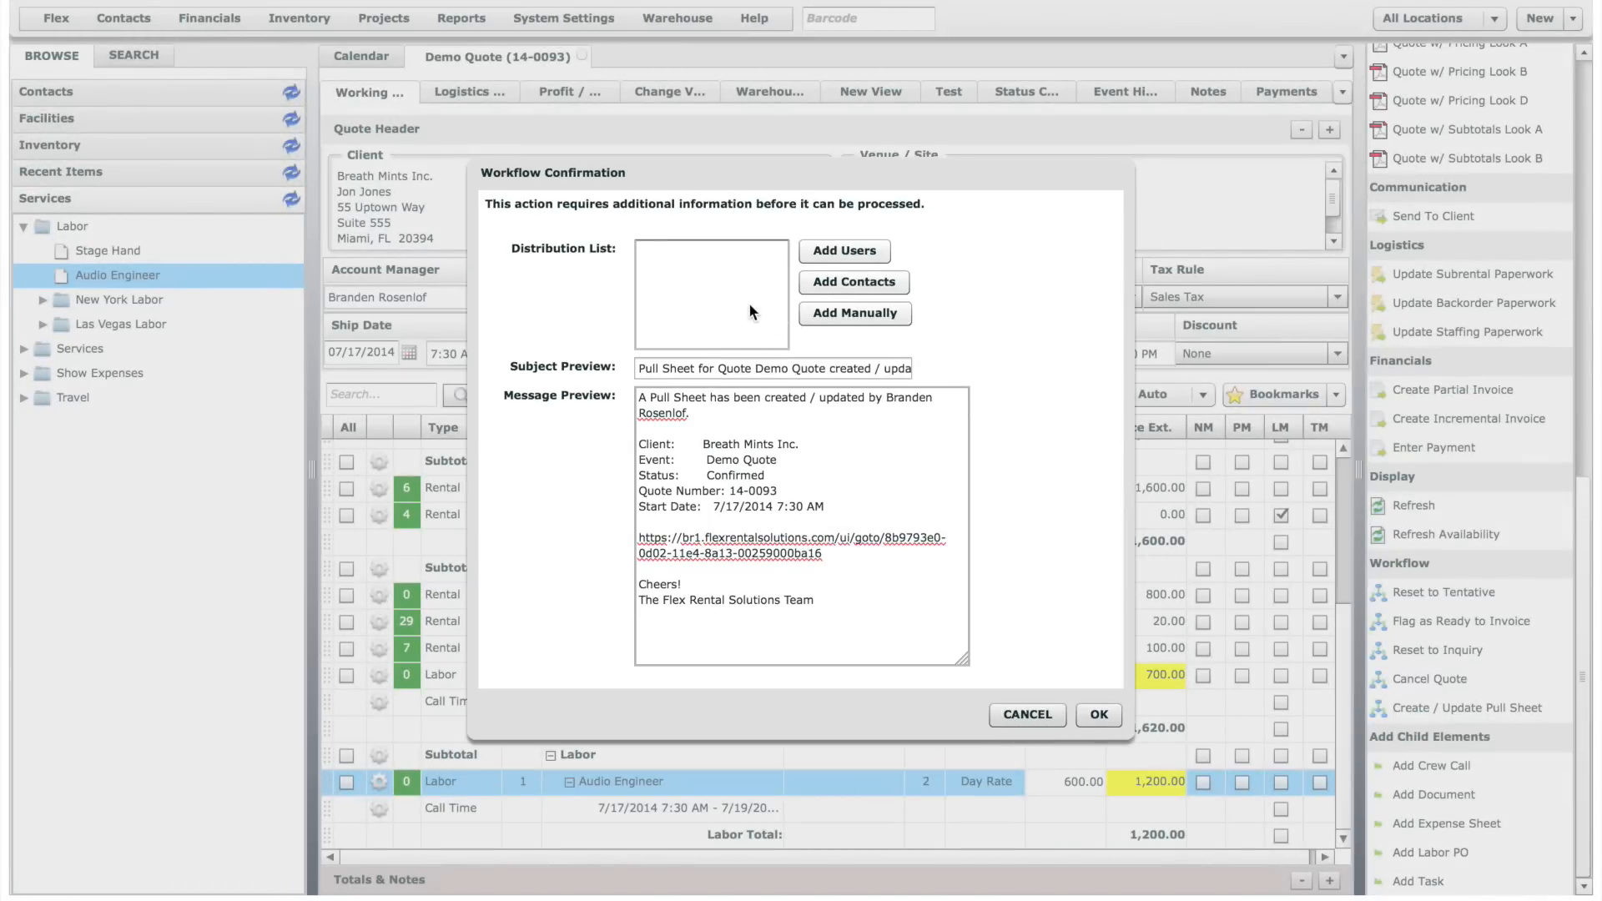
left_click(1100, 715)
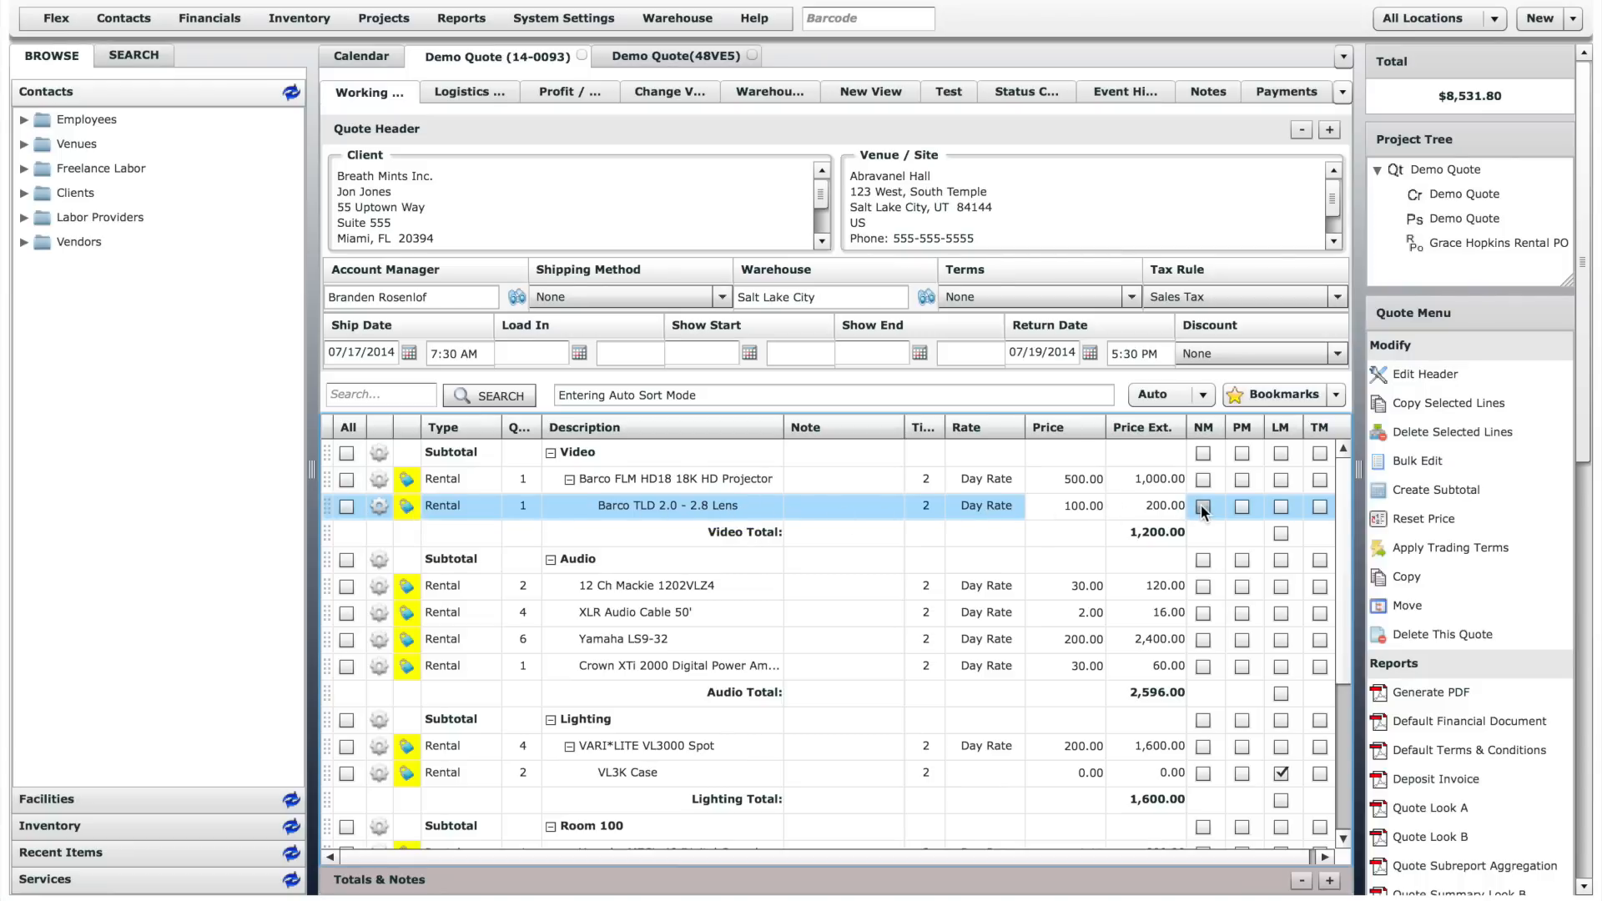
- Enable NM for the Barco FLM HD18 projector and its lens, and add "This is a note." to the projector line
left_click(1205, 479)
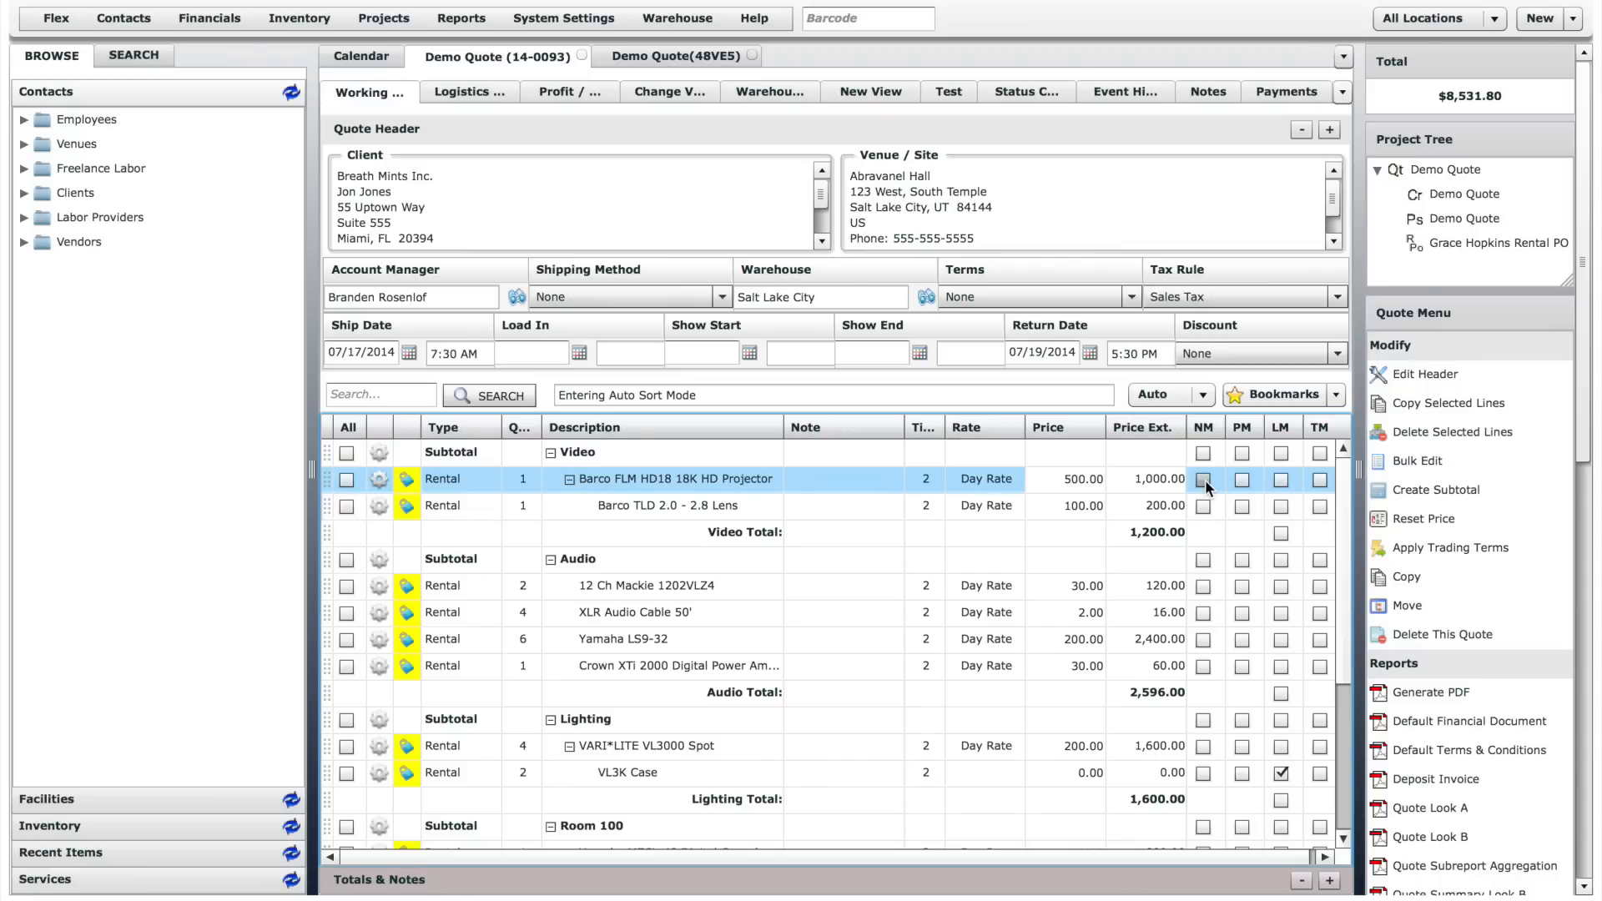
left_click(1203, 480)
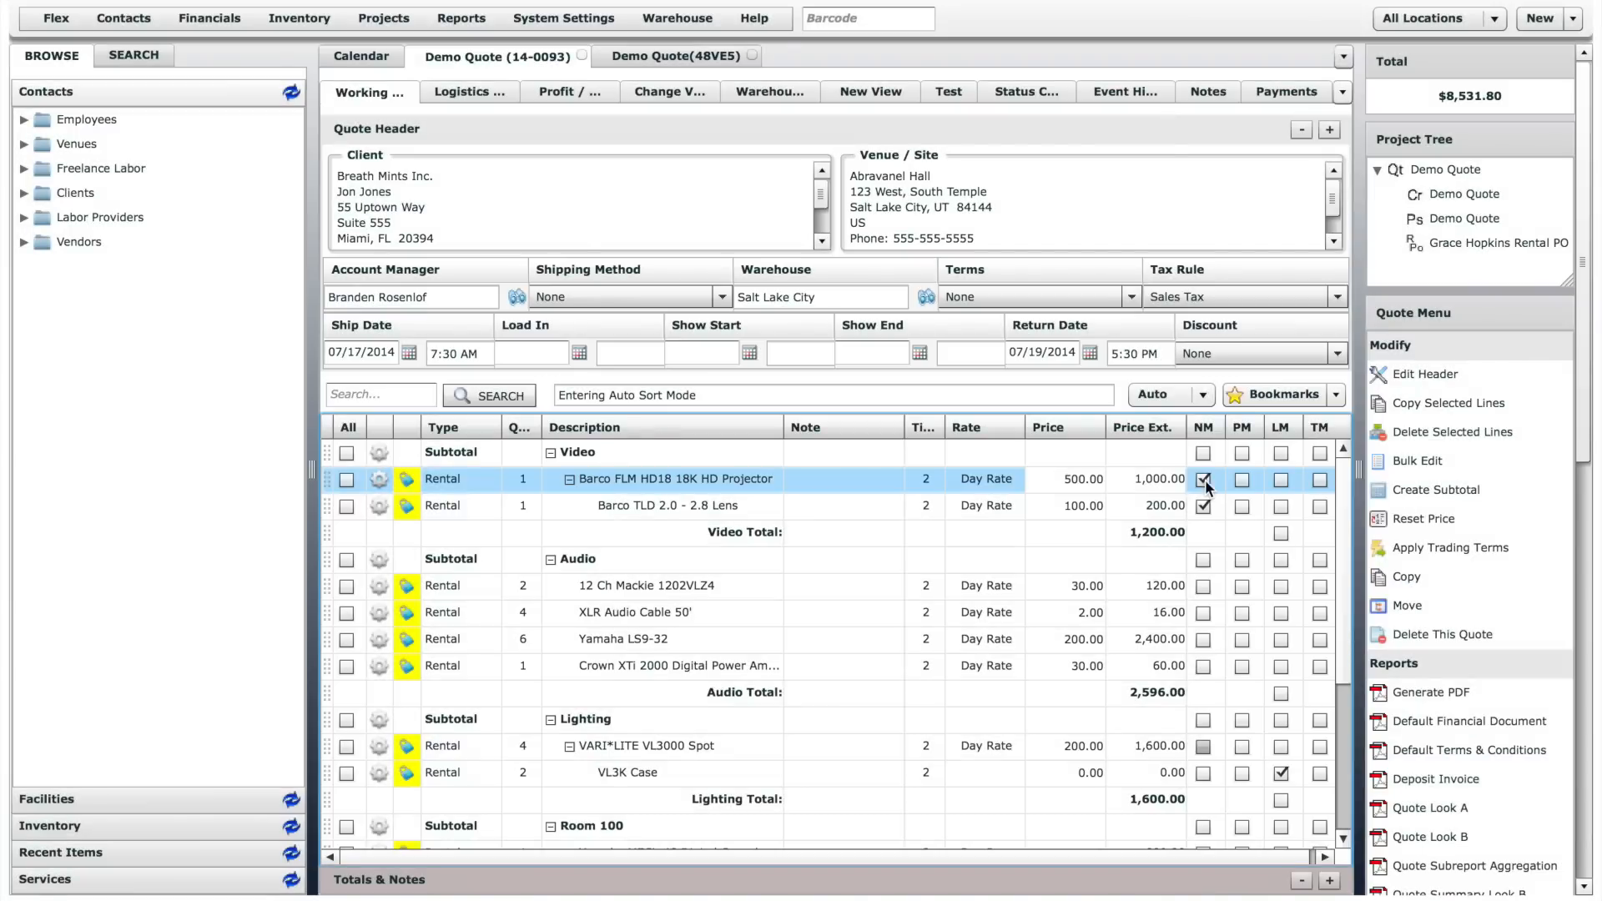
left_click(848, 480)
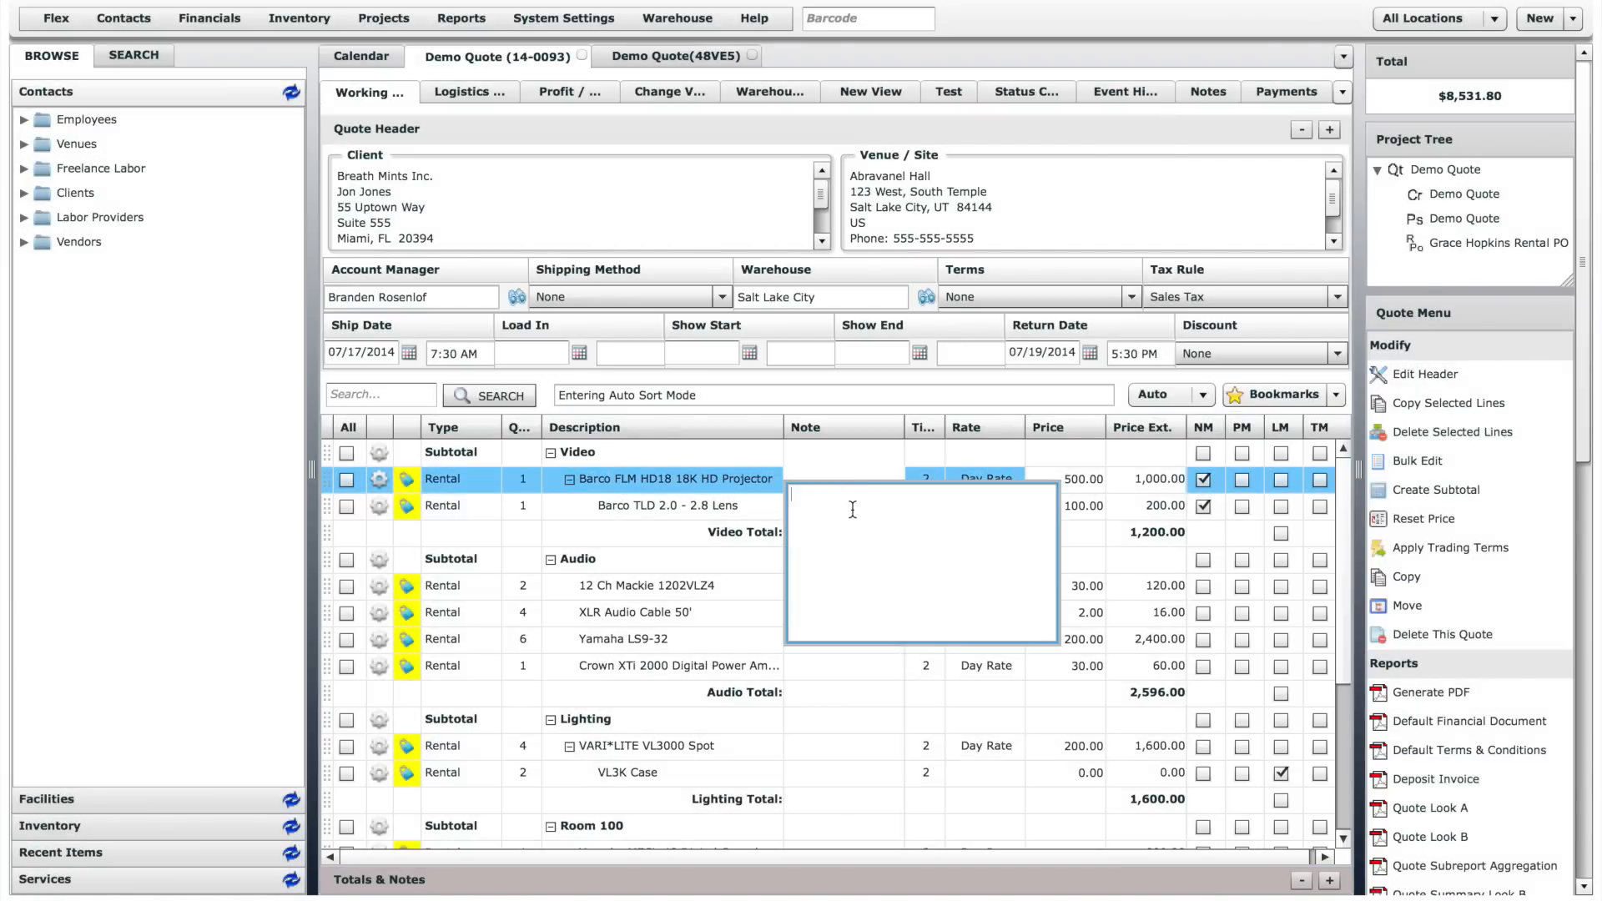
type("This is a note.")
left_click(868, 449)
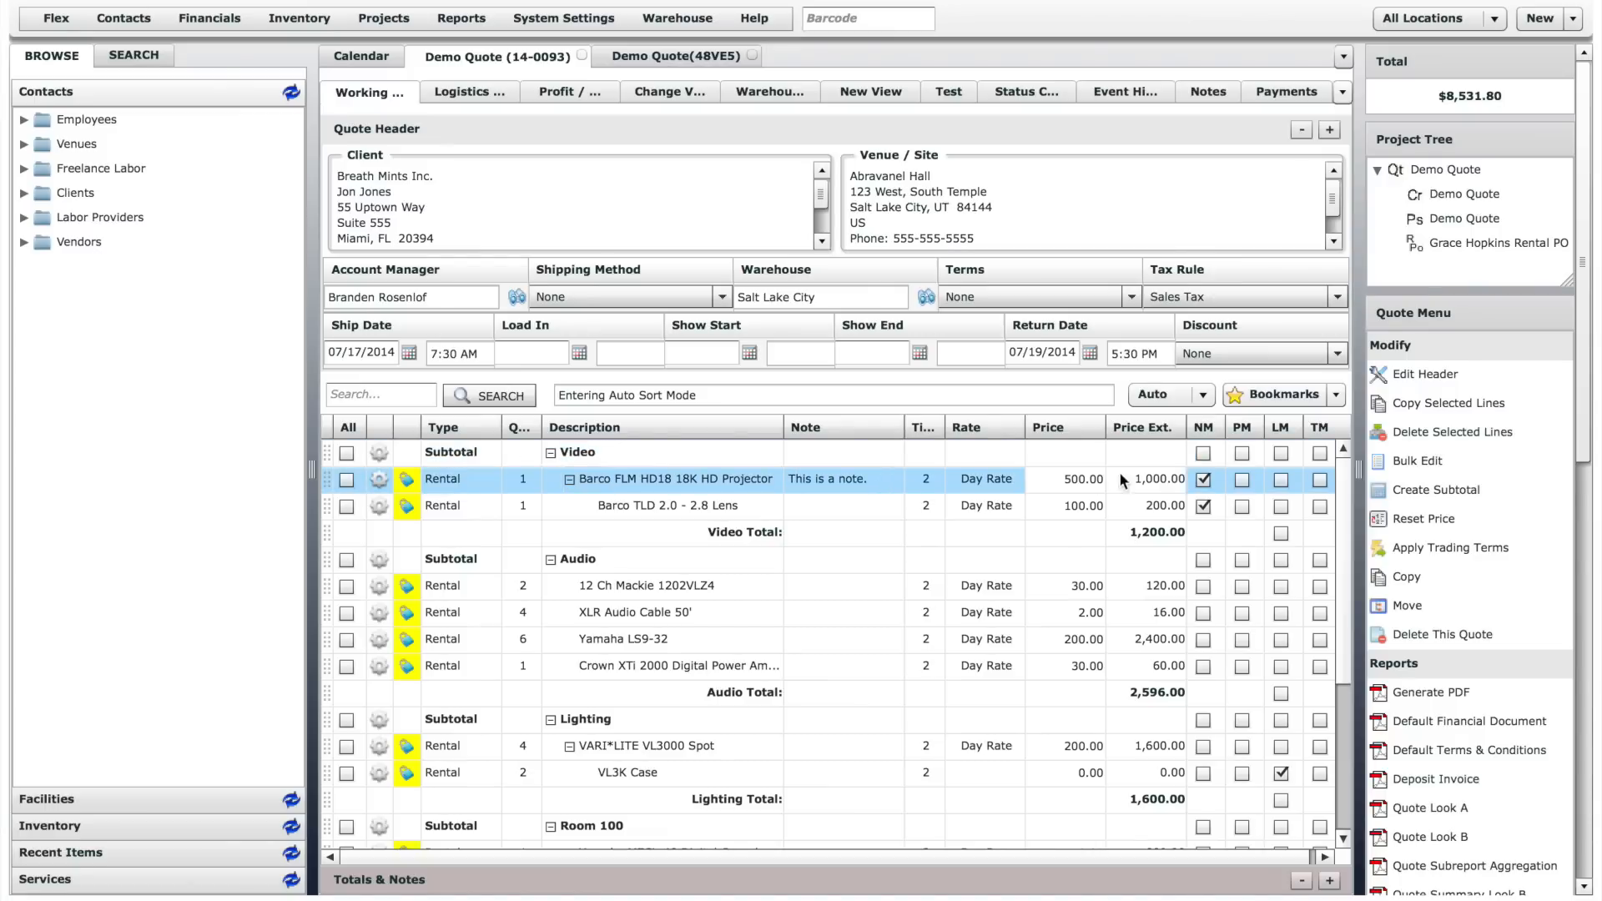
left_click(1203, 507)
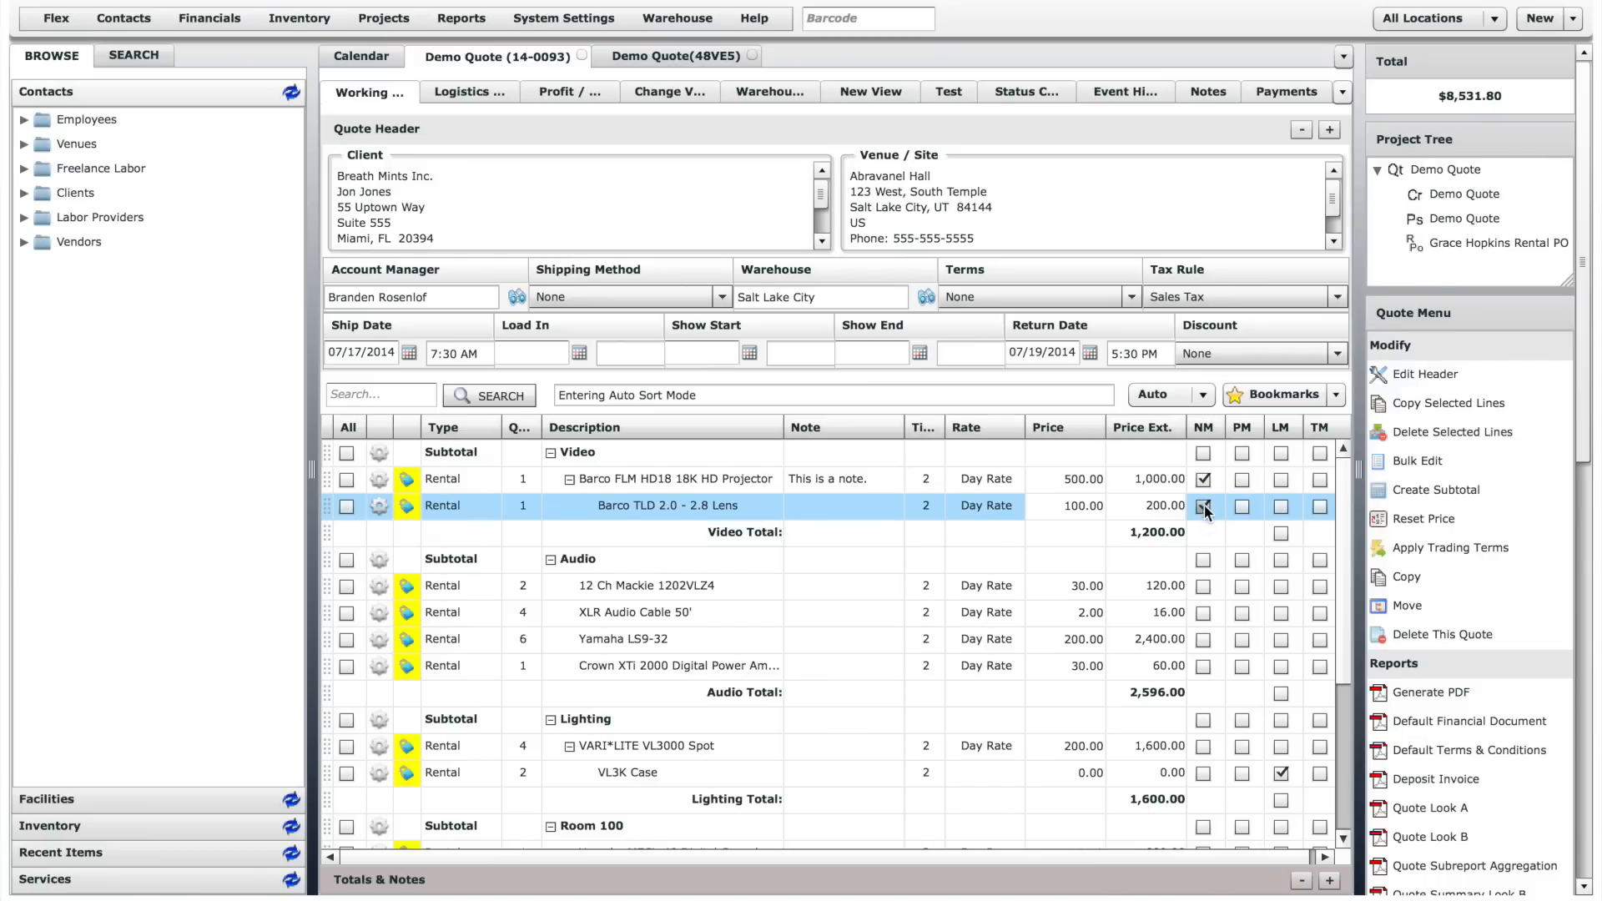
left_click(1204, 507)
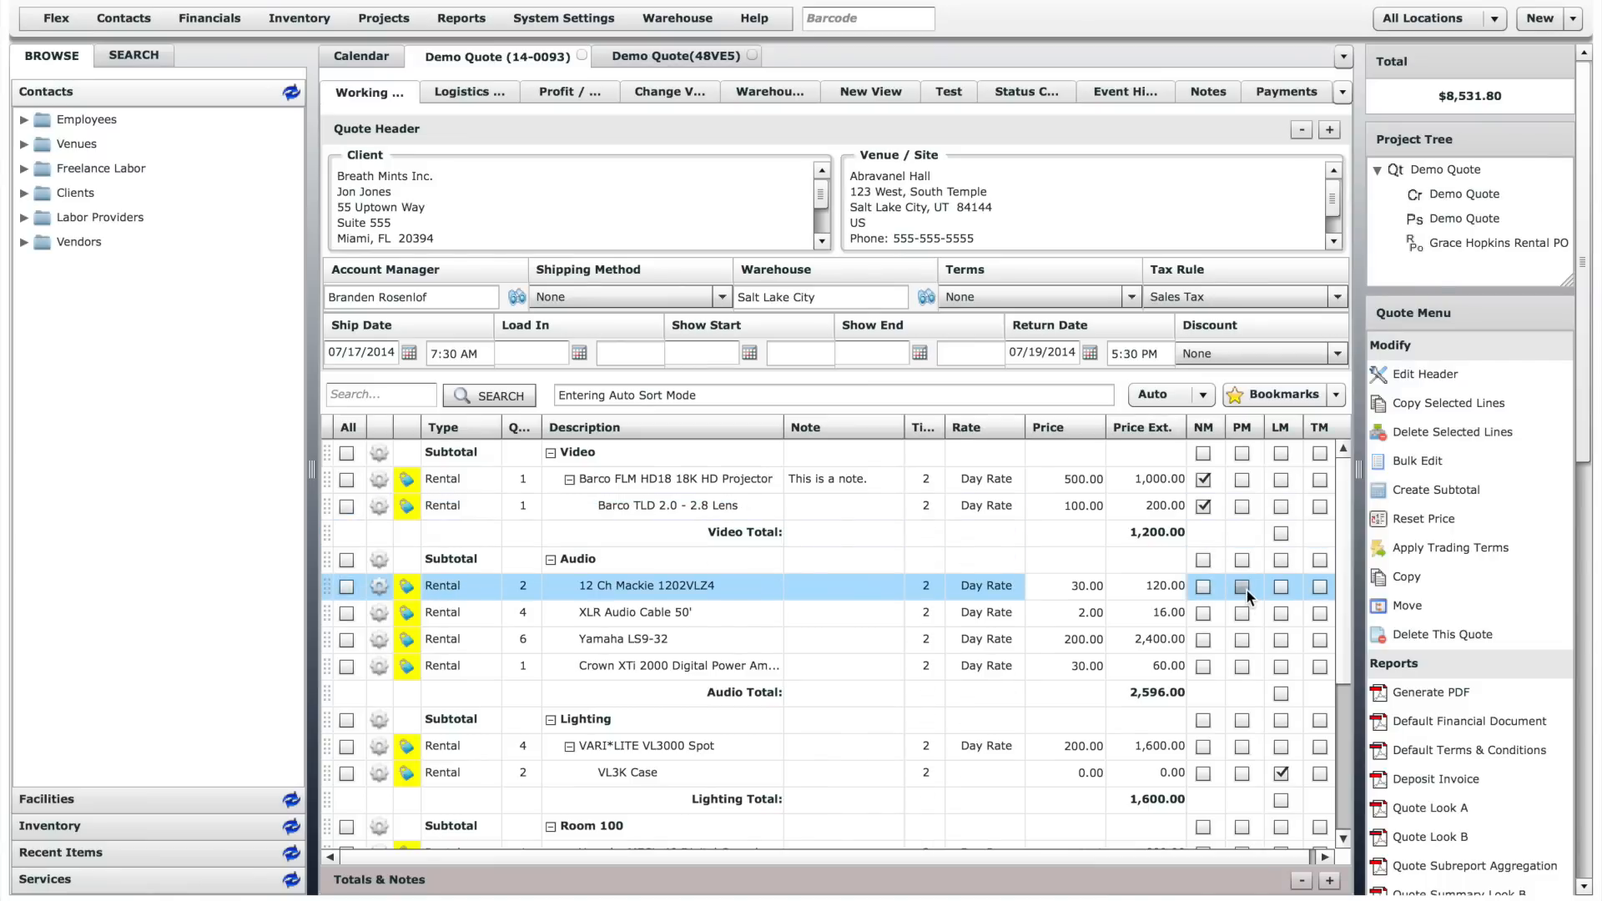
- Enable PM on all four rental lines of the Audio subtotal, from the 12 Ch Mackie to the Crown XTi 2000
left_click(1243, 587)
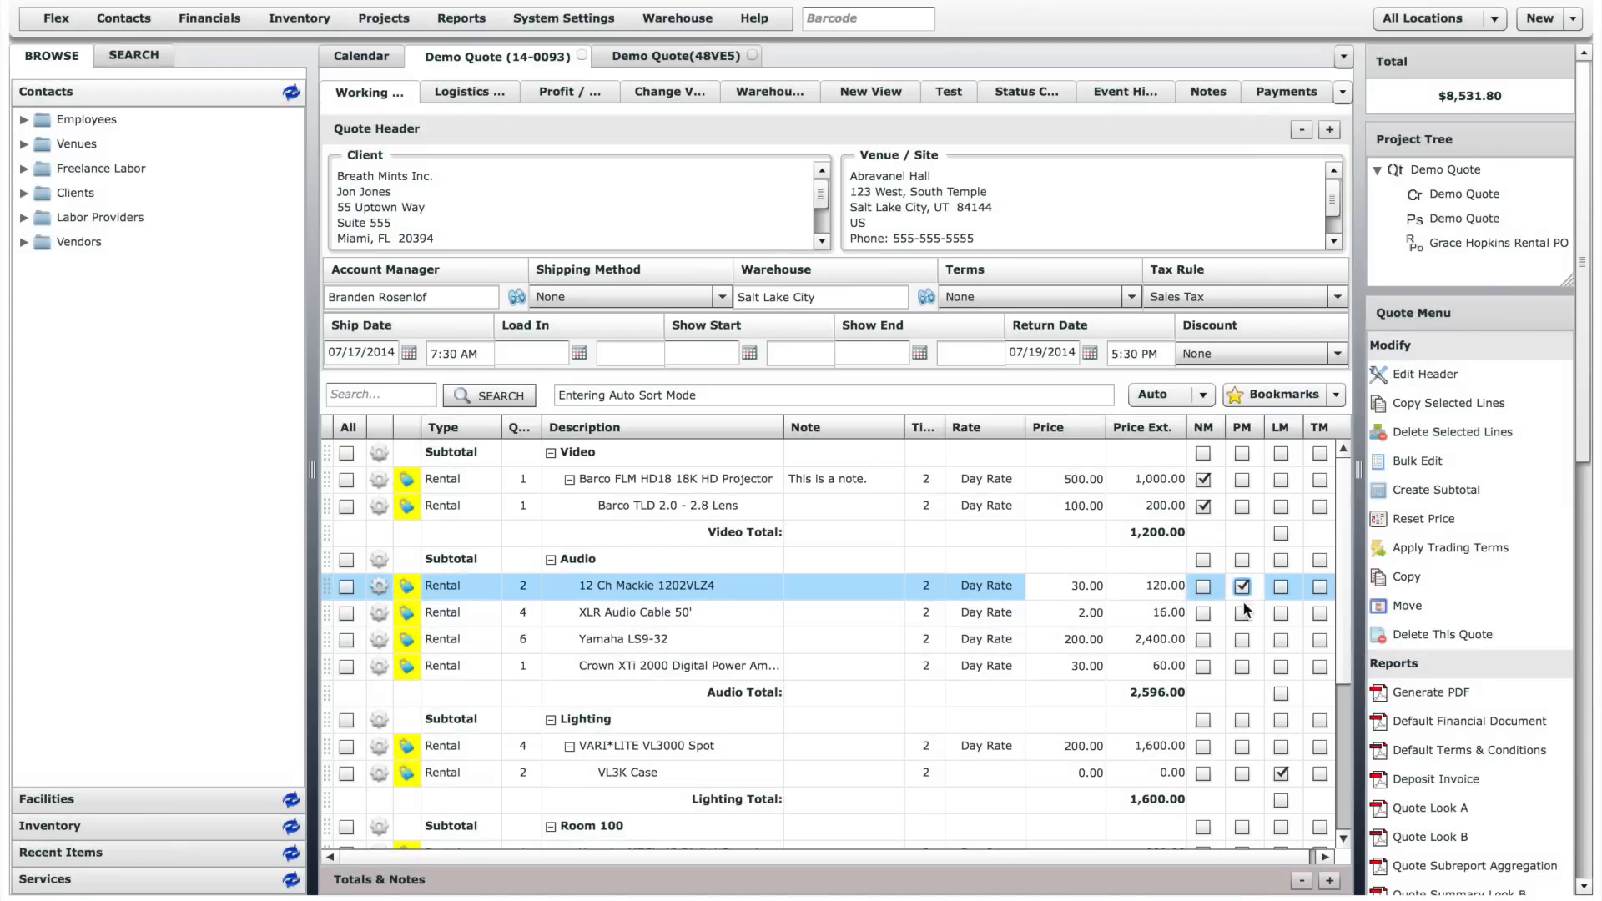
left_click(1244, 612)
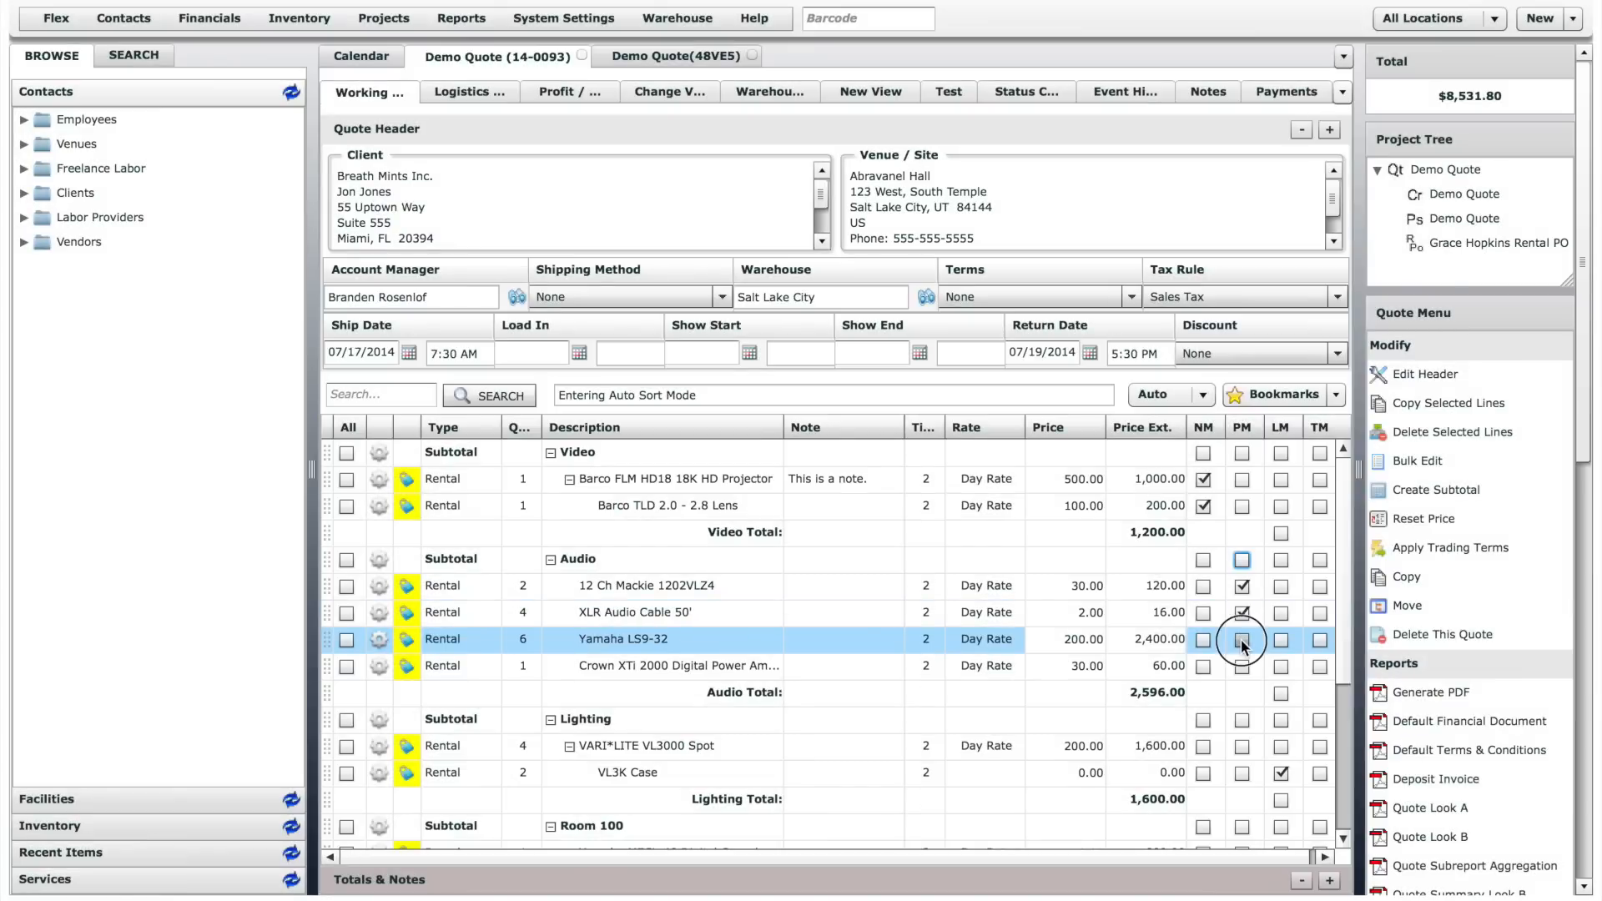
left_click(1241, 640)
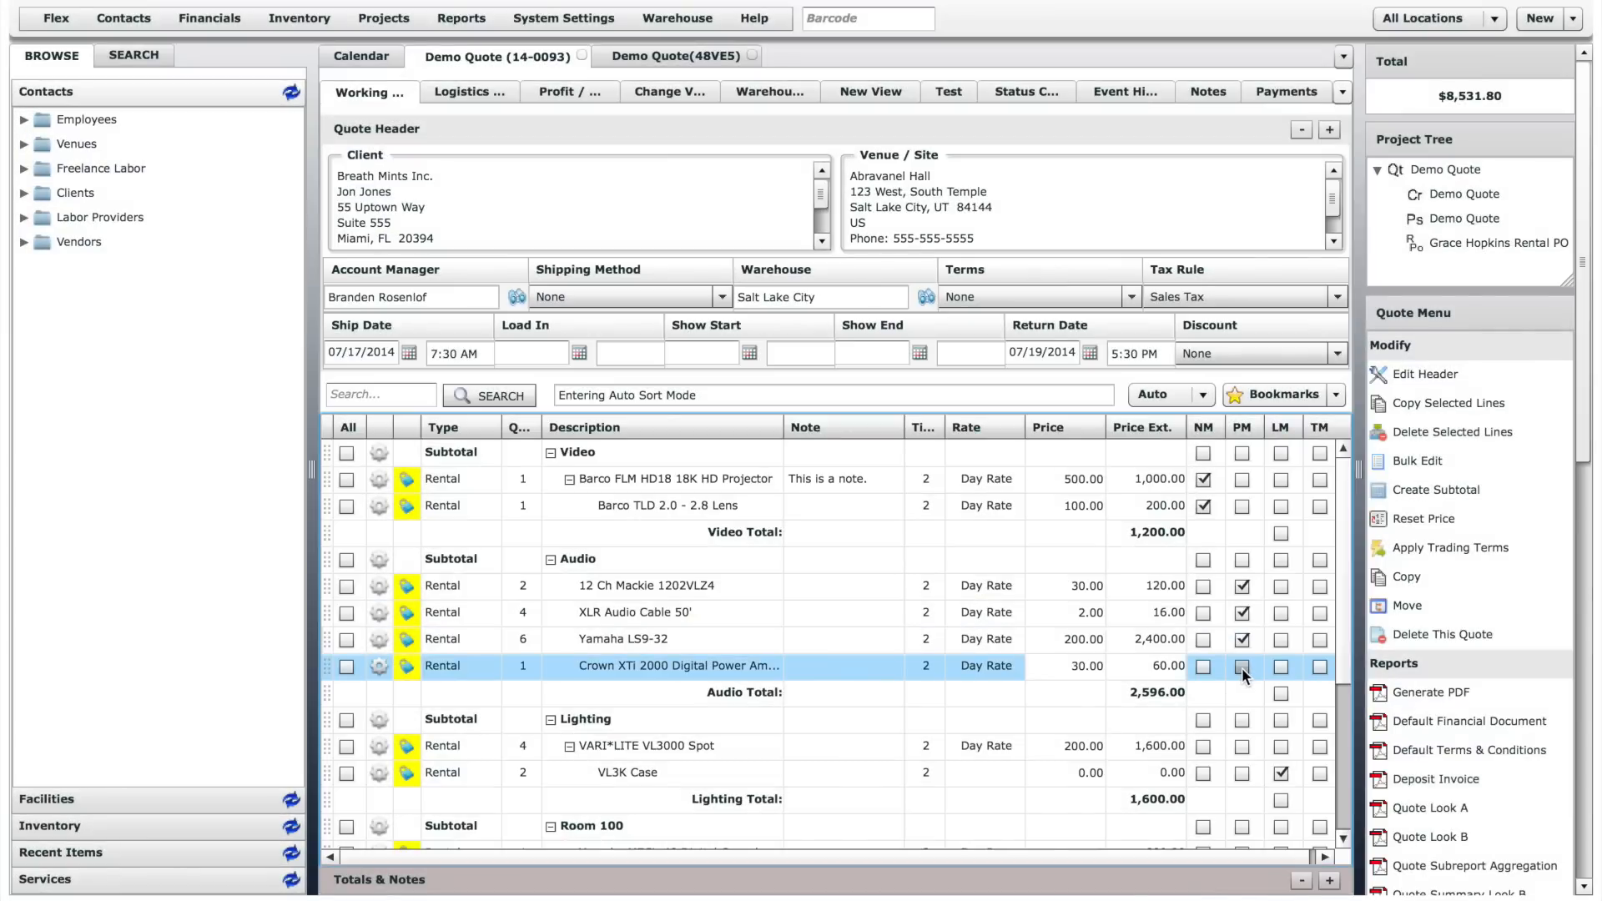
left_click(1242, 667)
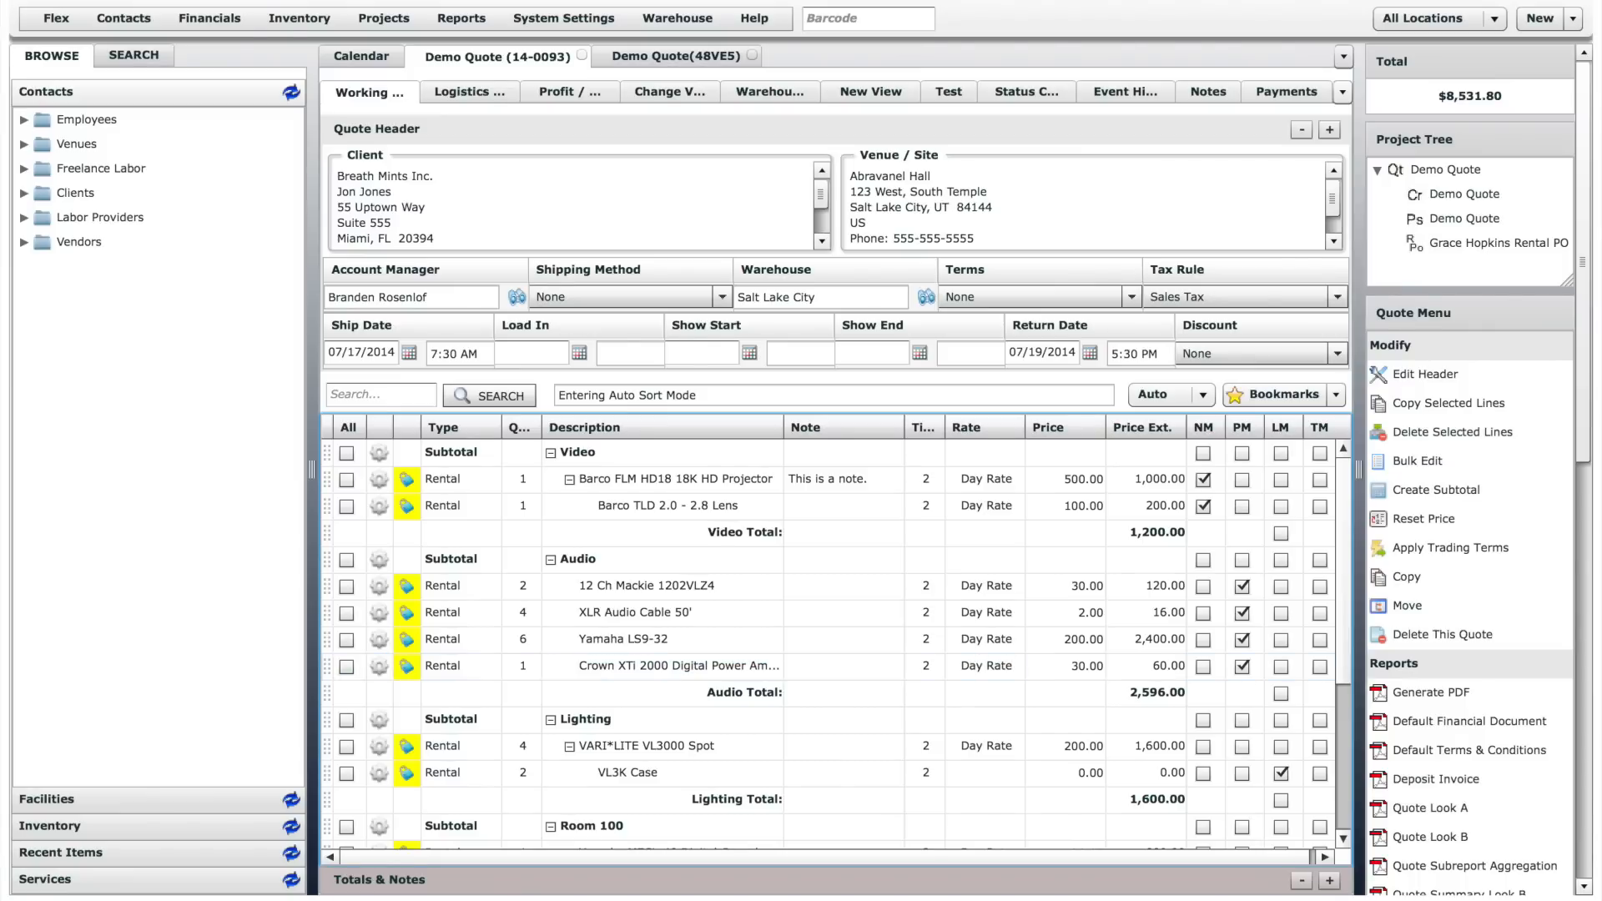
- Enable TM on the Shure SM57 Microphone and QSC RMX 2450 Power Amp lines in Room 100
left_click(1352, 668)
left_click_drag(1352, 665, 1350, 763)
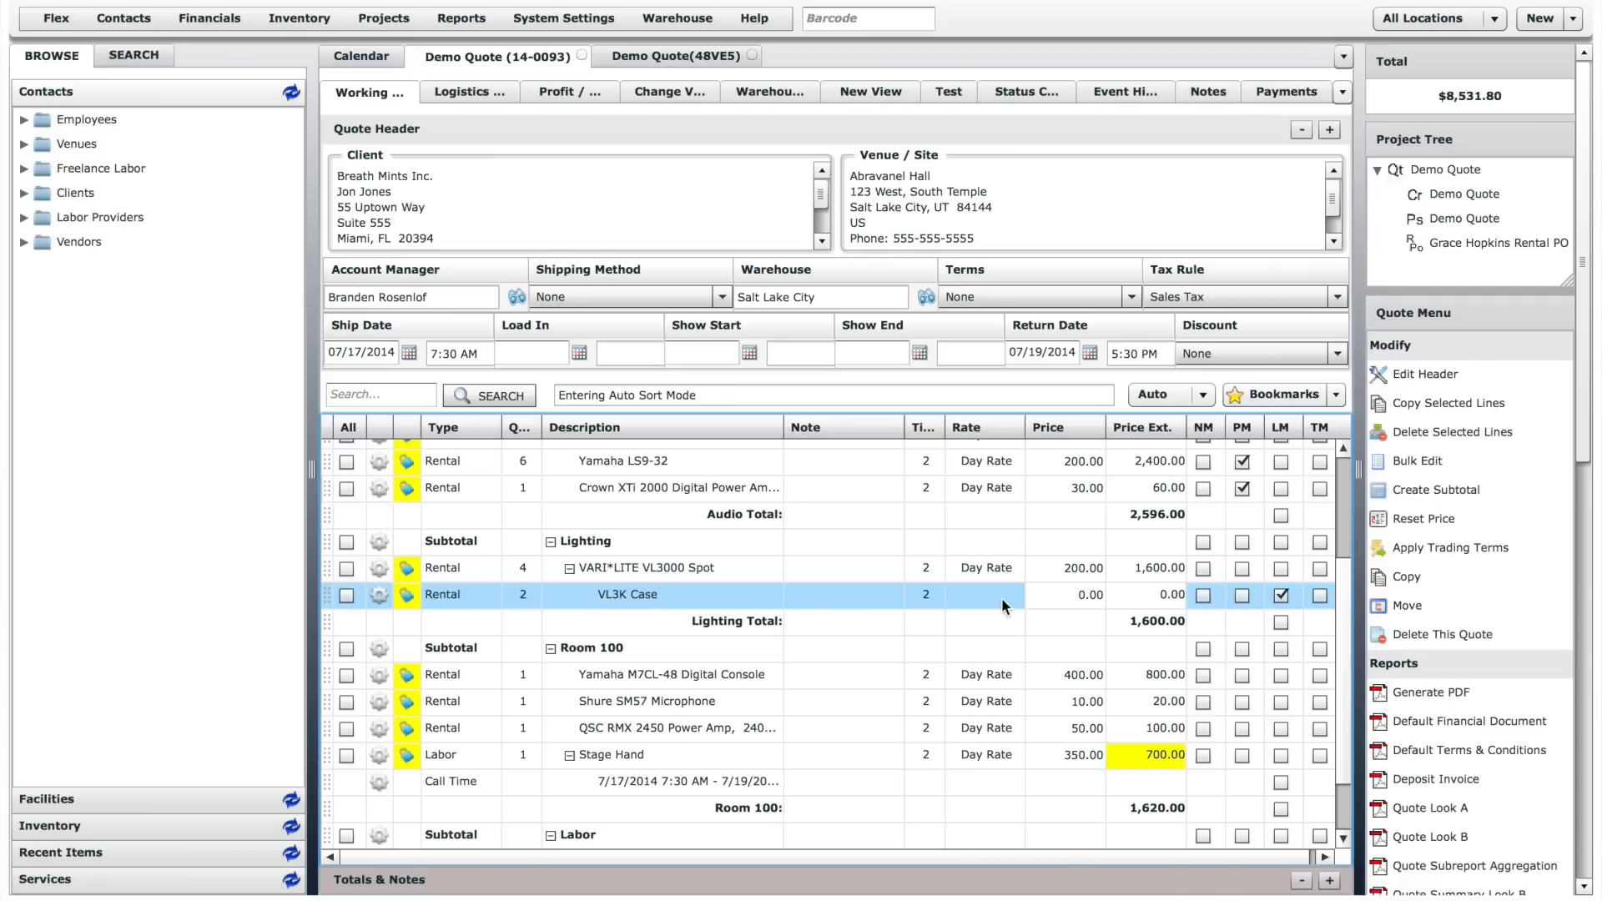
left_click_drag(1349, 607, 1343, 670)
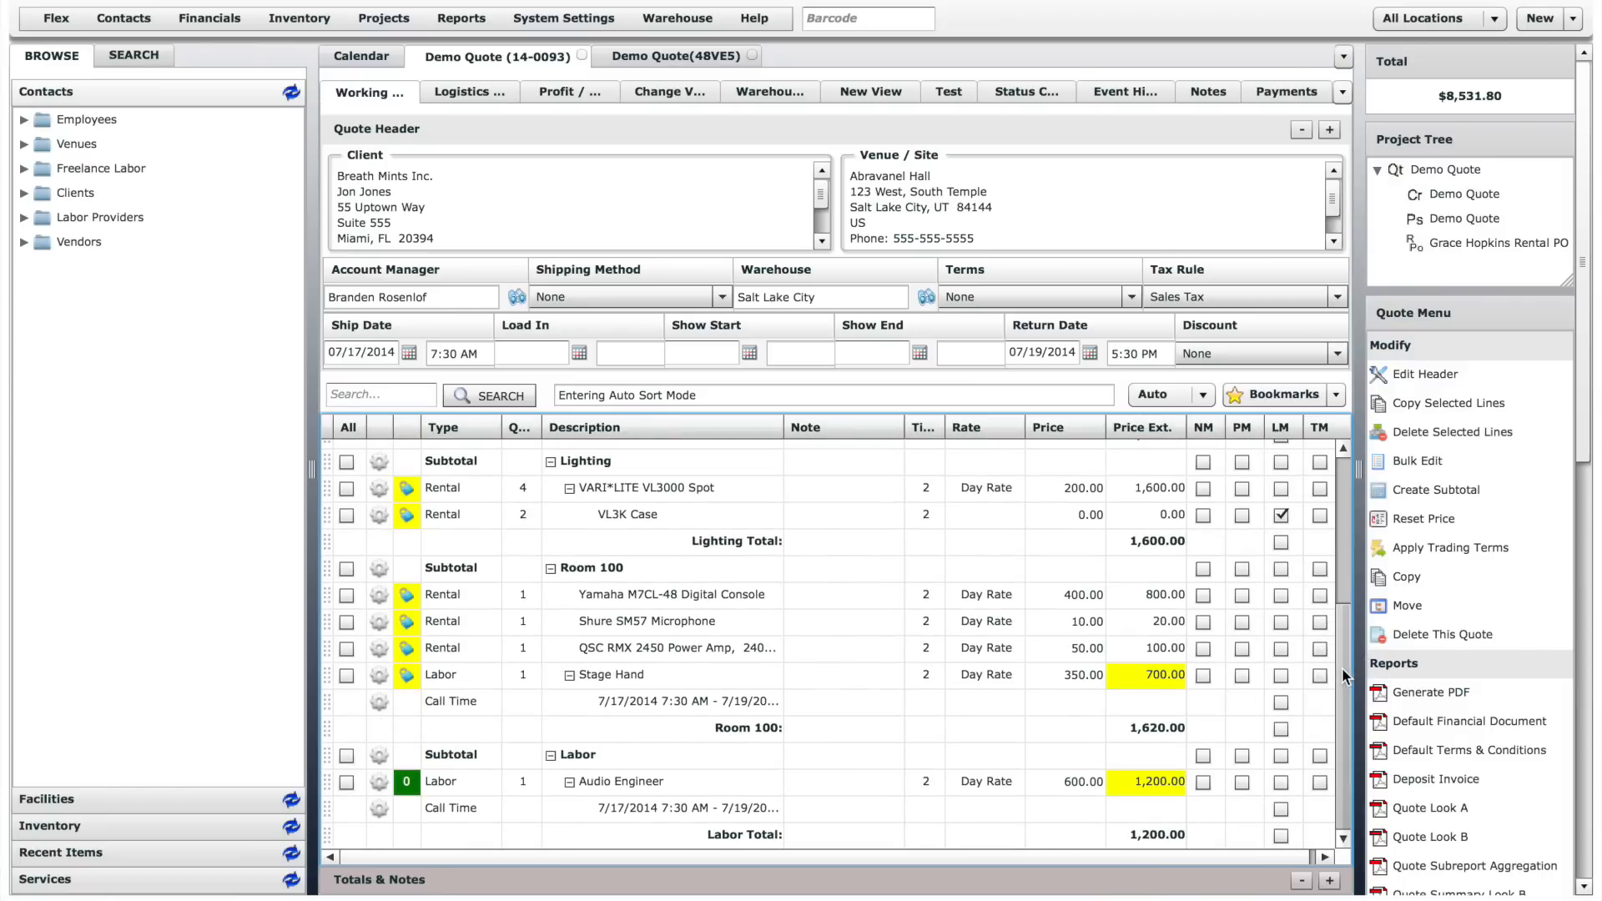
left_click(1317, 623)
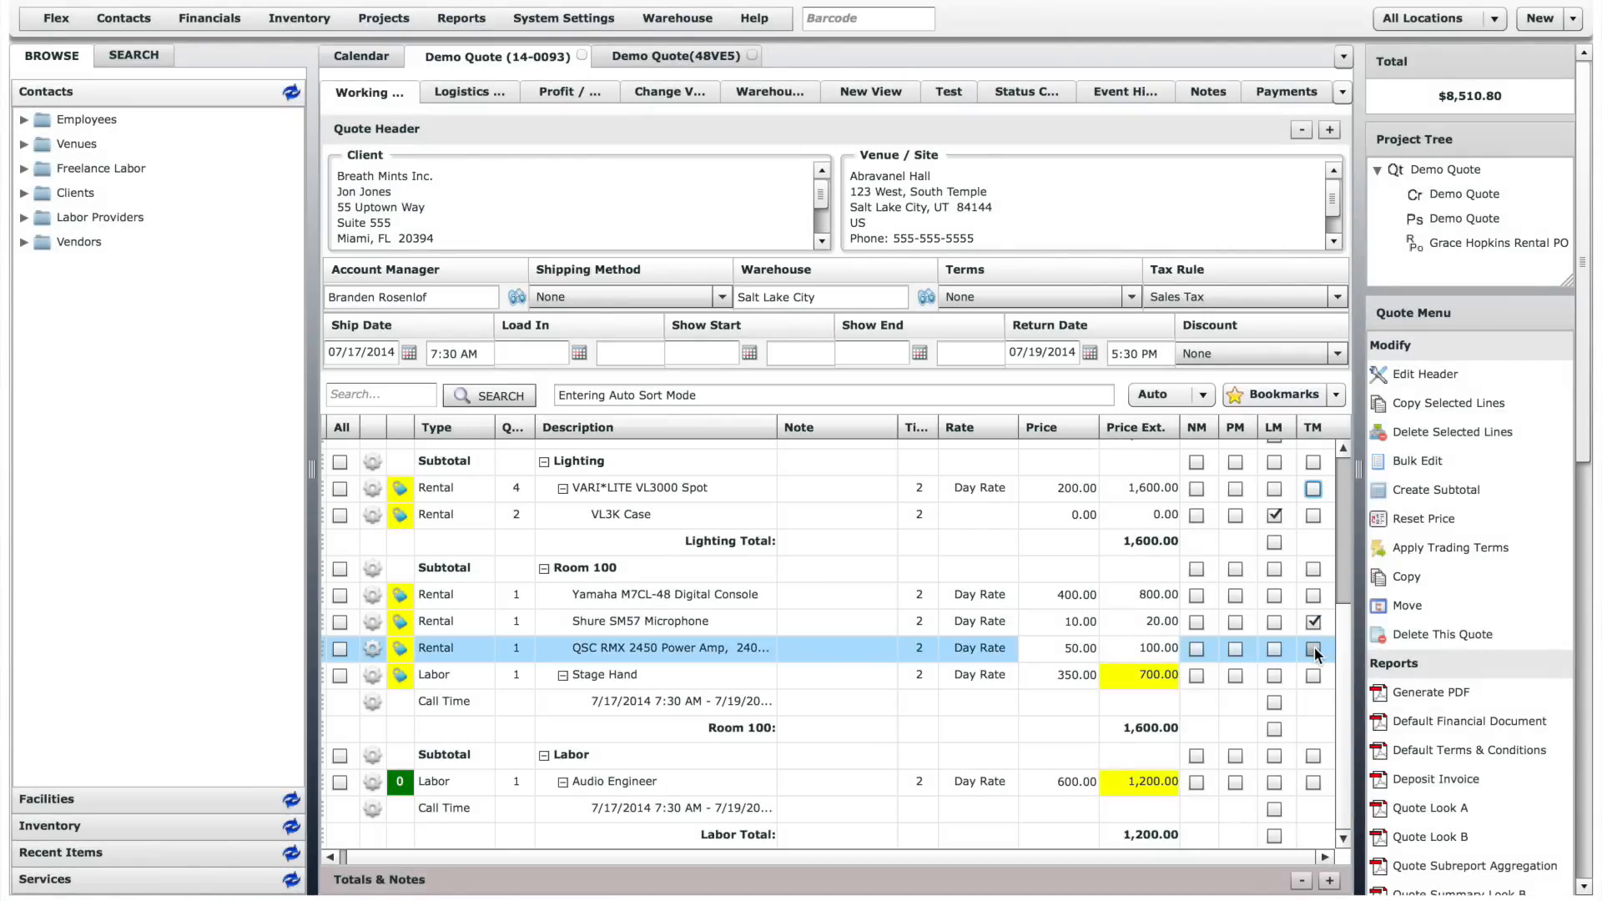
left_click(1314, 648)
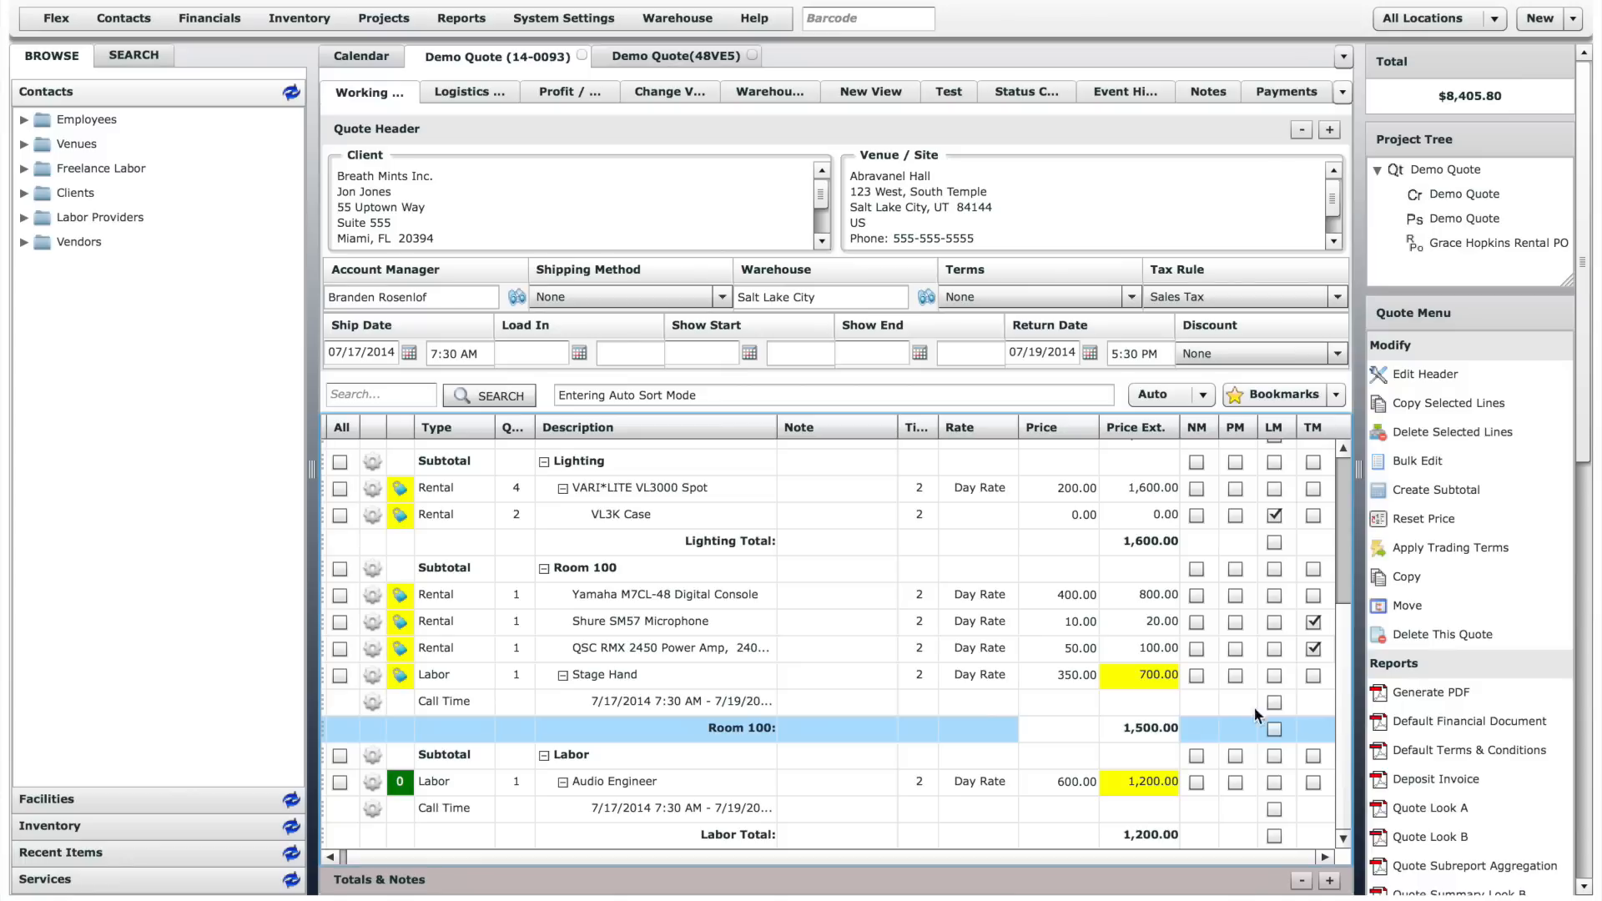
- Generate the quote's PDF, examine how the NM, PM and TM lines and their subtotals print, and close it
left_click(1439, 693)
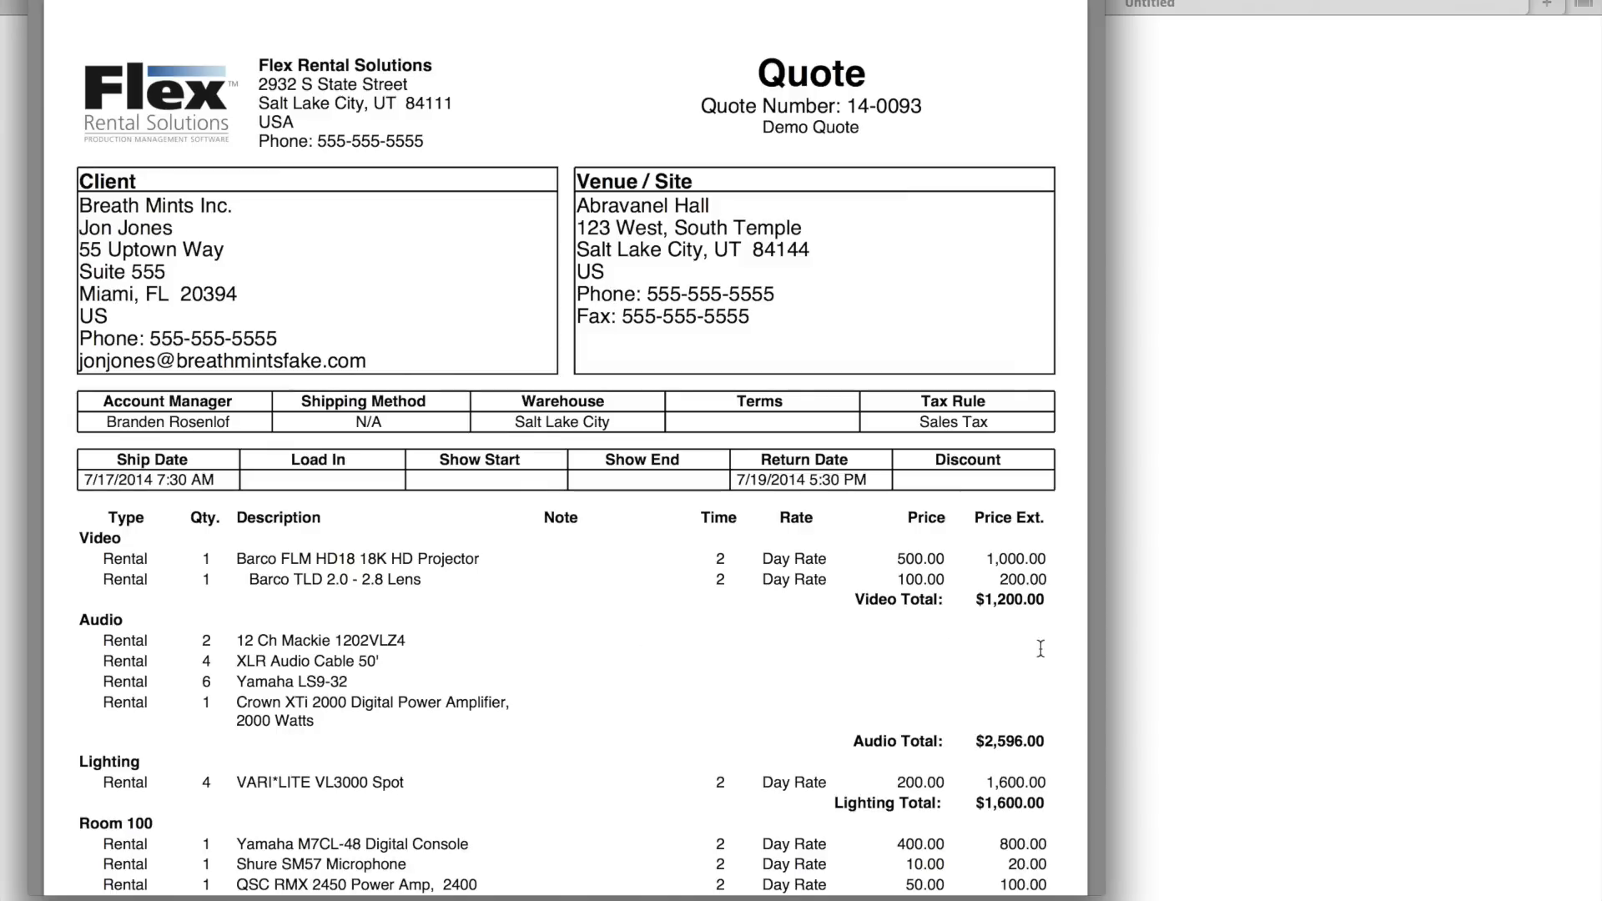
scroll(1052, 649, "down", 1)
scroll(1052, 648, "down", 6)
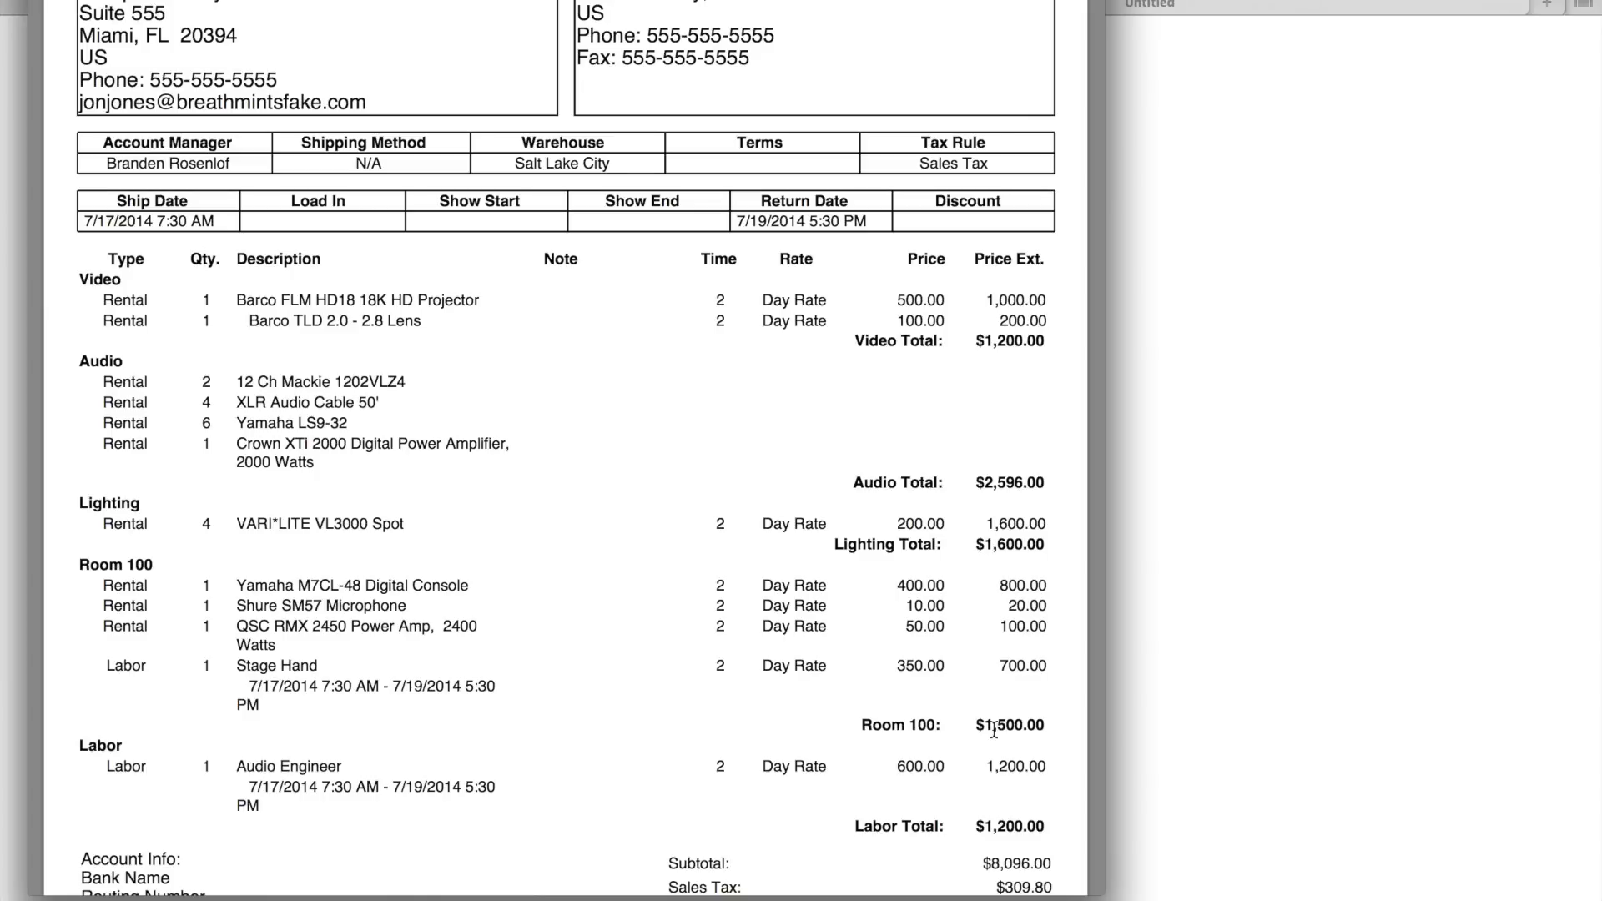
key("super+w")
key("super+w")
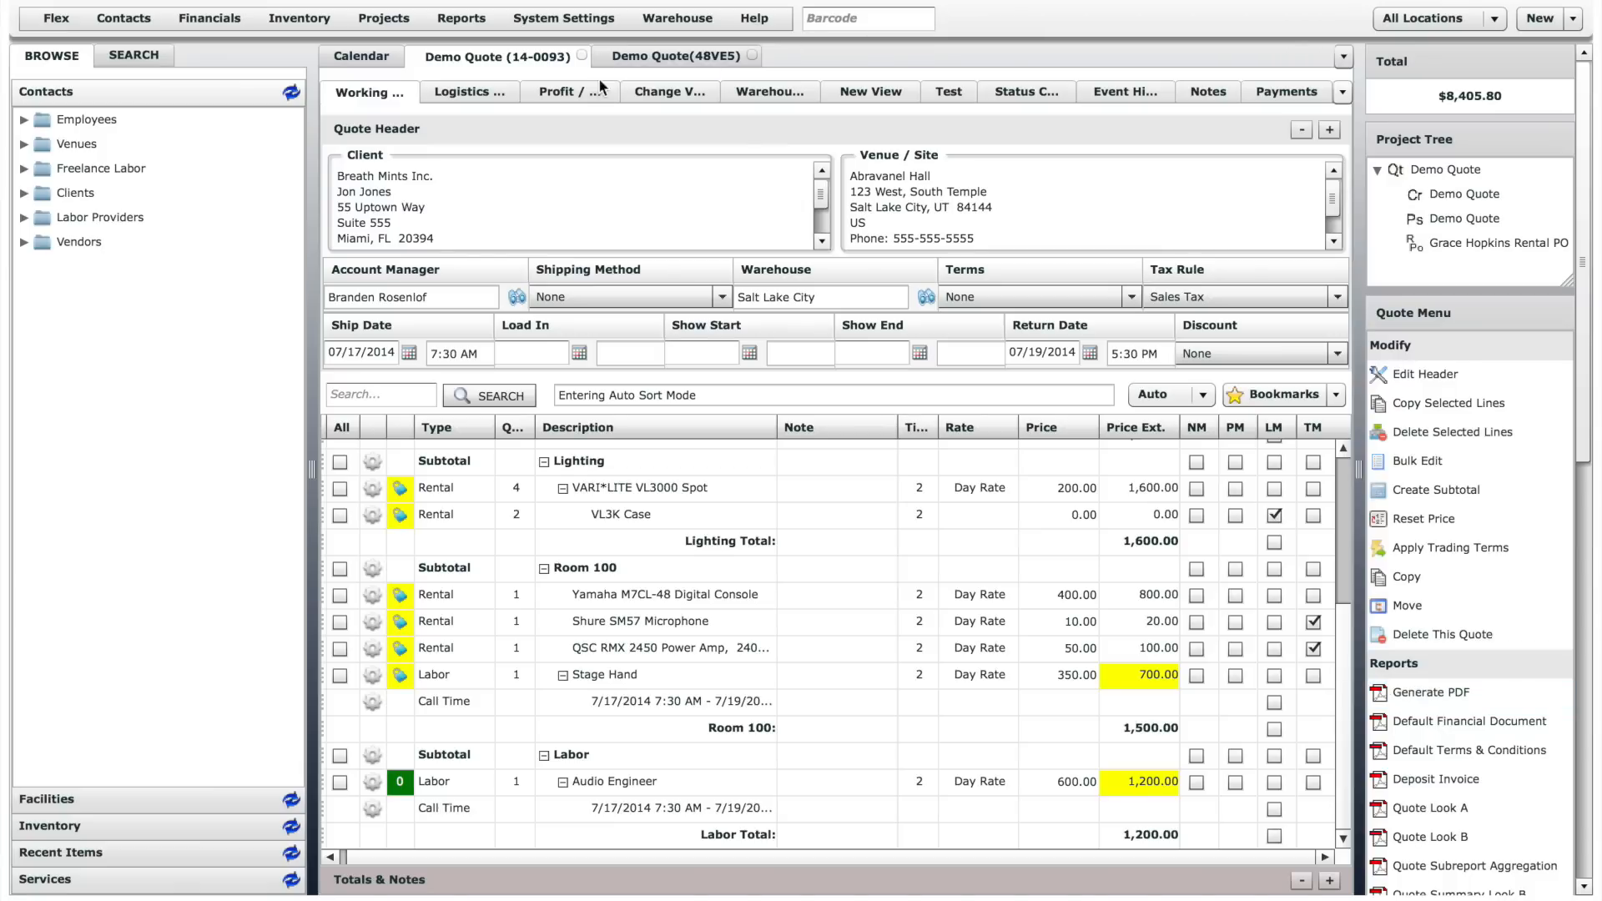
- Look through the quote's Logistics, Profit, Change and Warehouse views
left_click(482, 98)
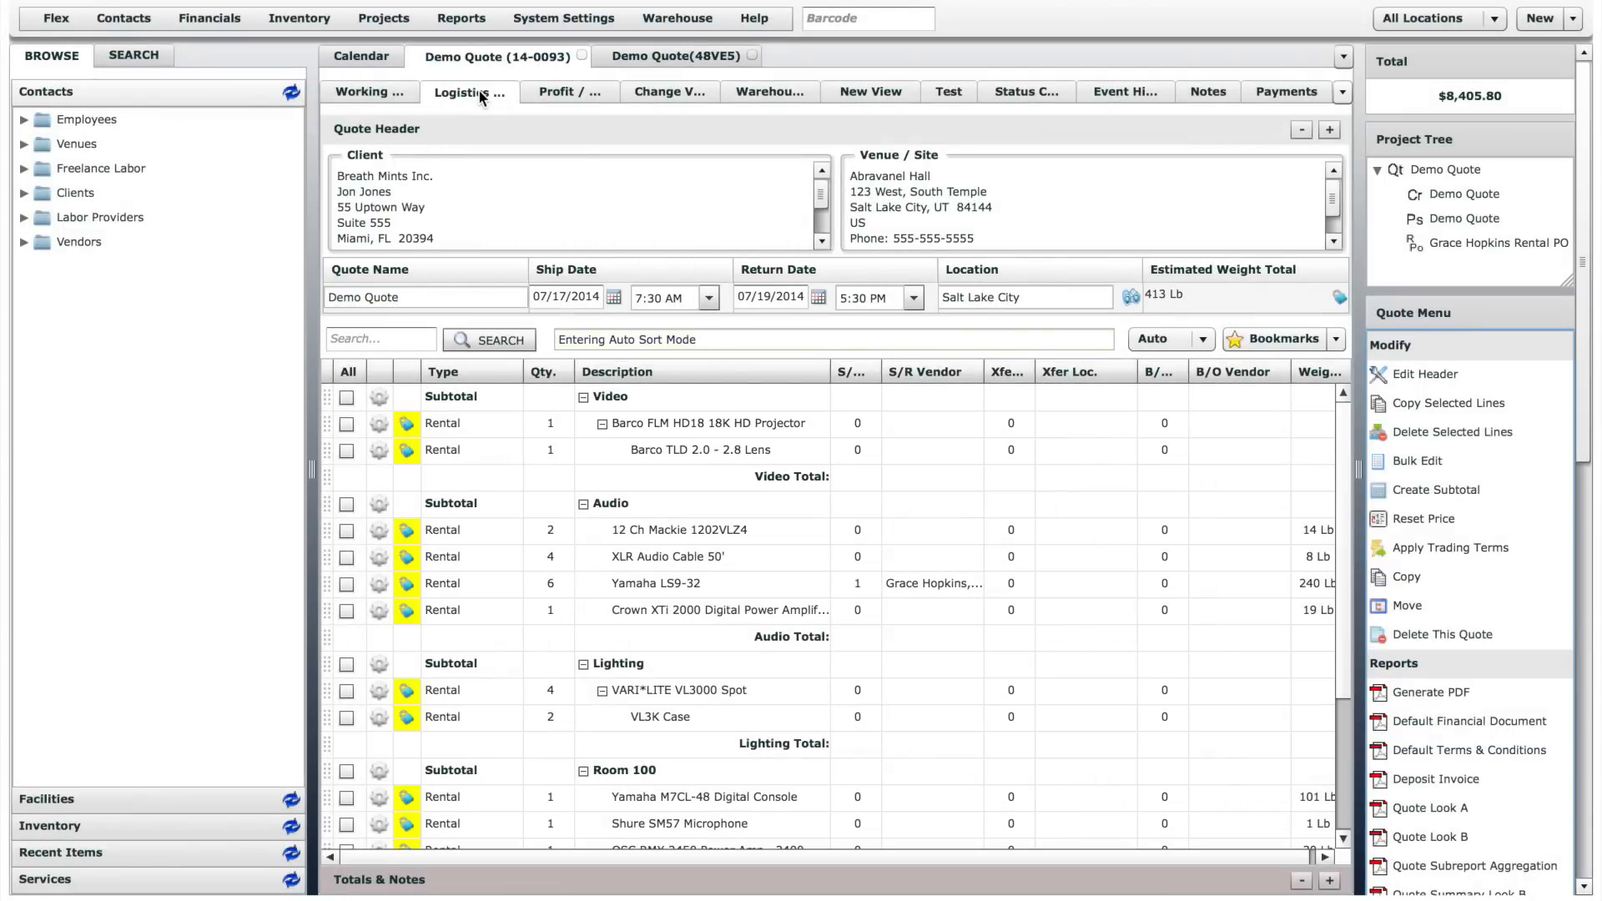
left_click(558, 88)
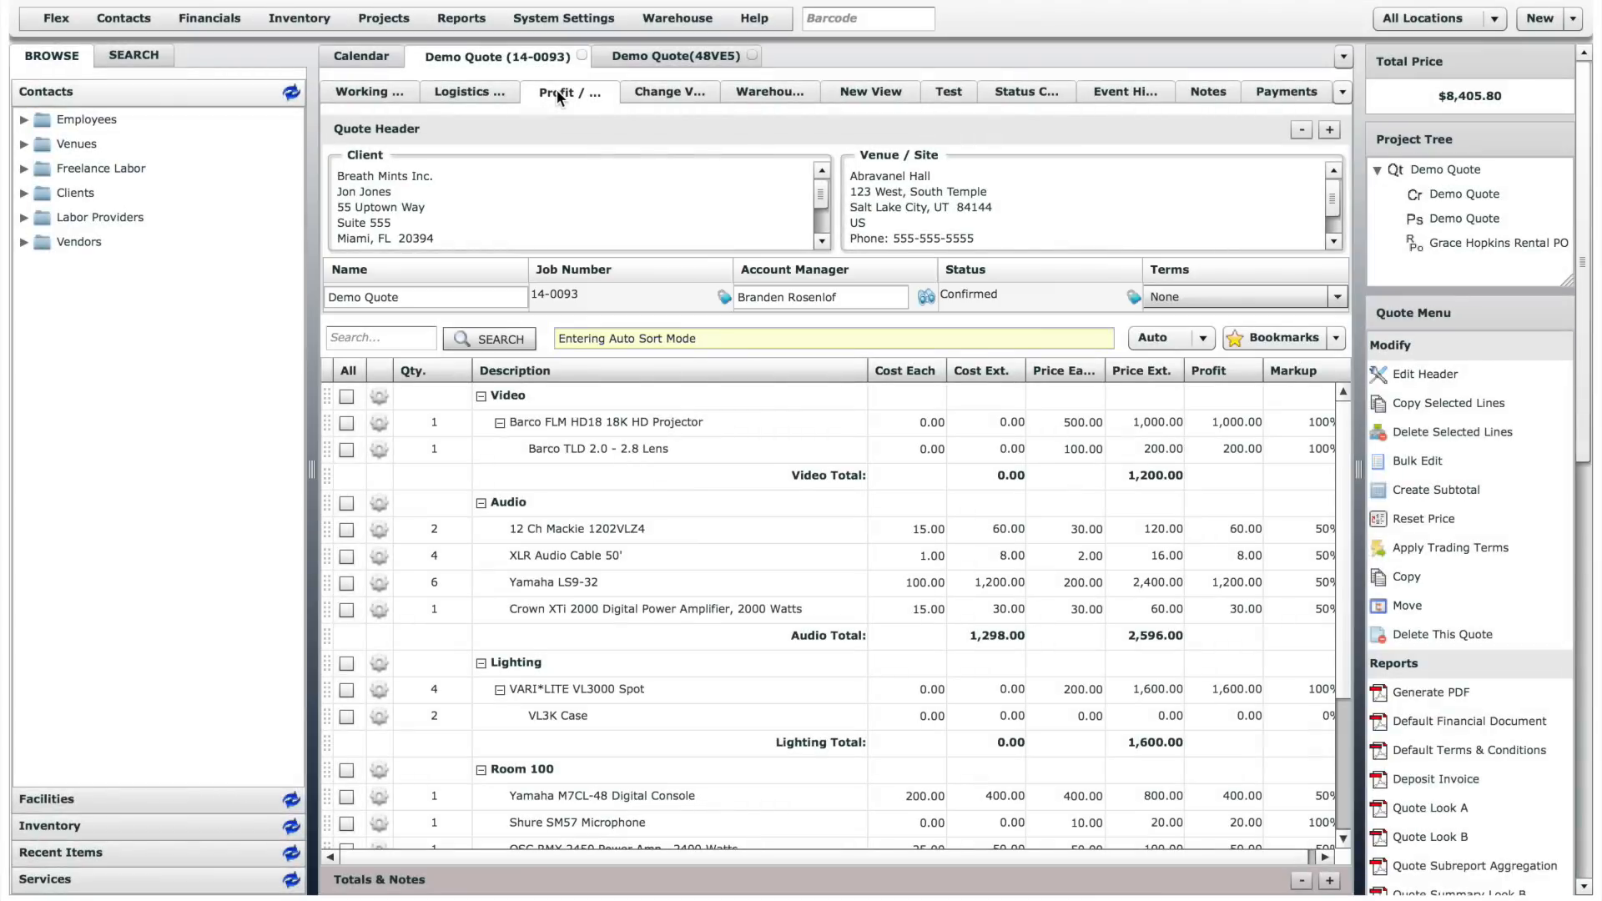
left_click(638, 90)
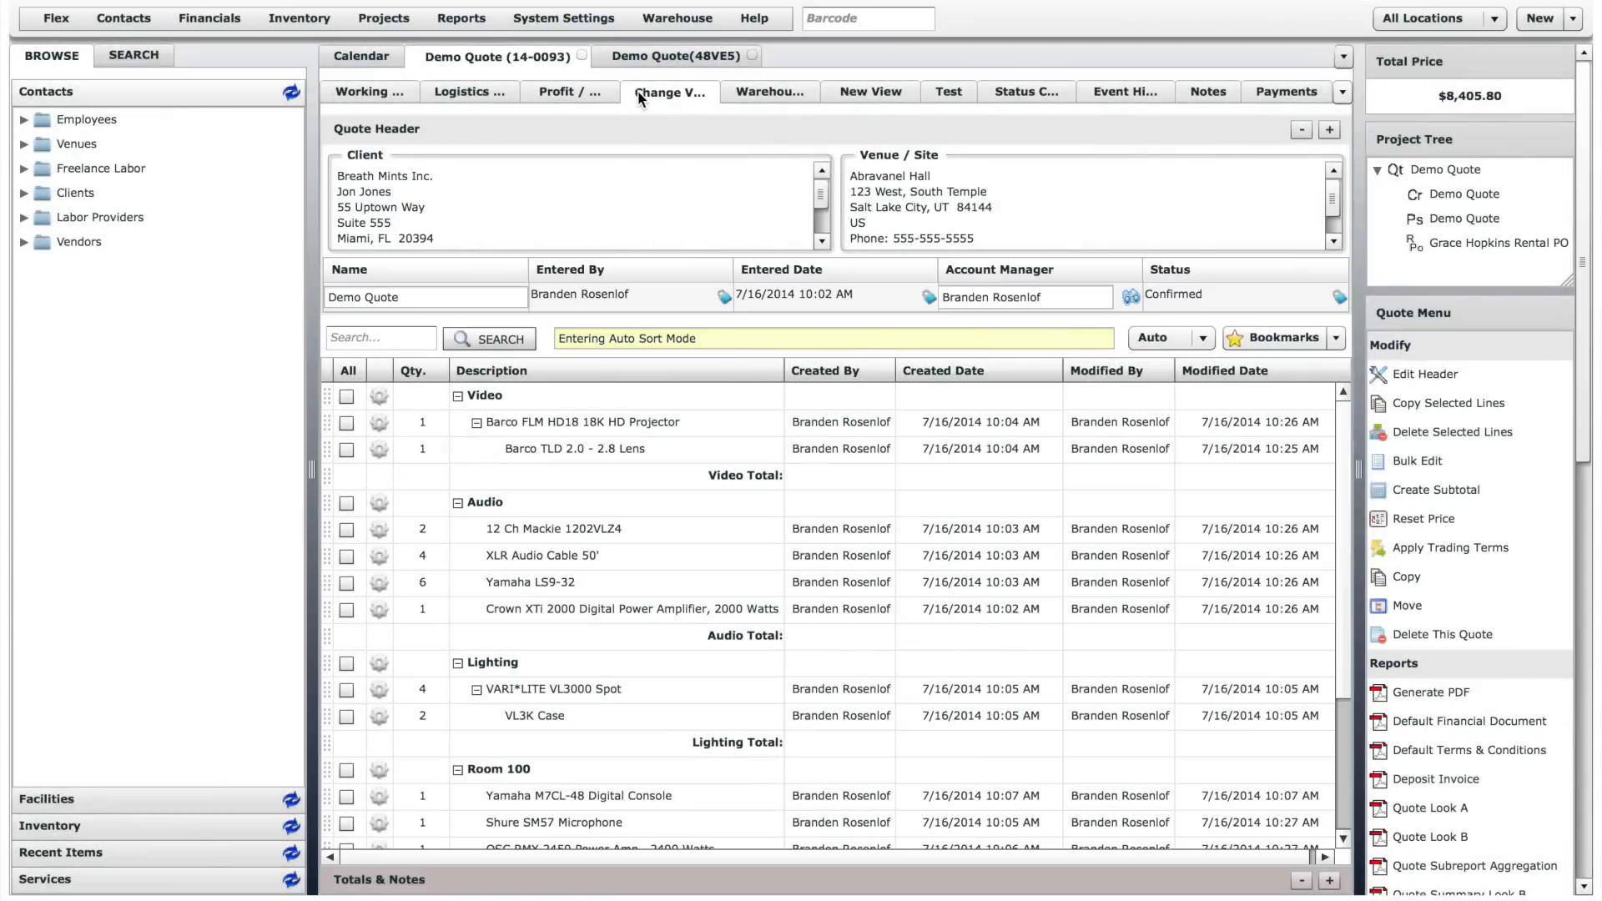
left_click(738, 92)
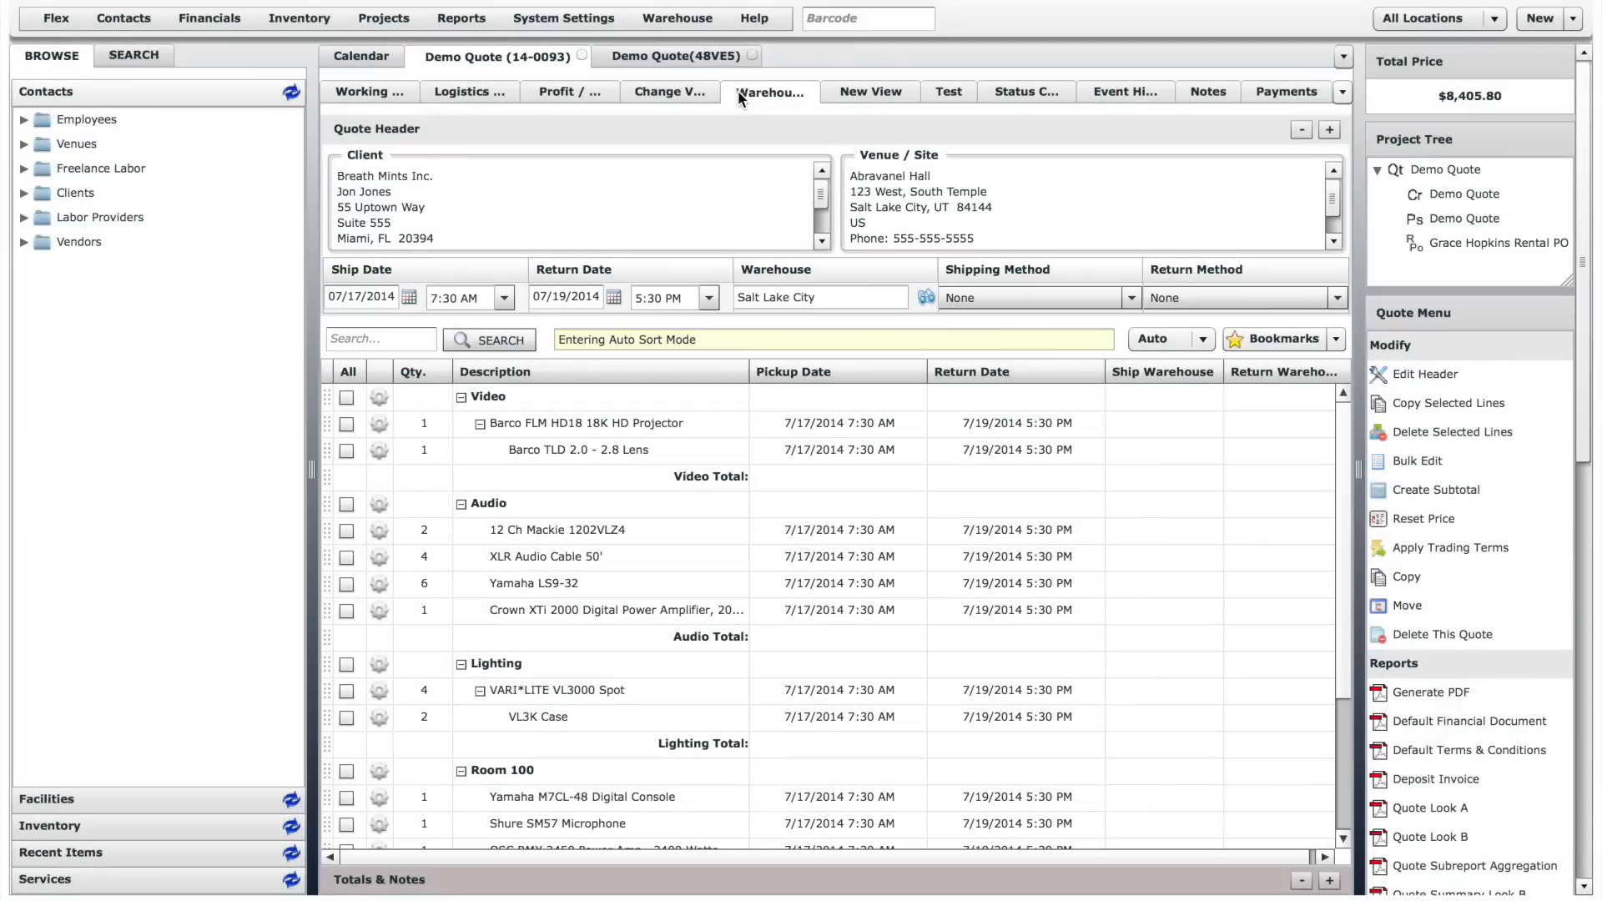
- Reopen the quote's Logistics view, generate the quote's PDF from there and examine the printed document
left_click(469, 88)
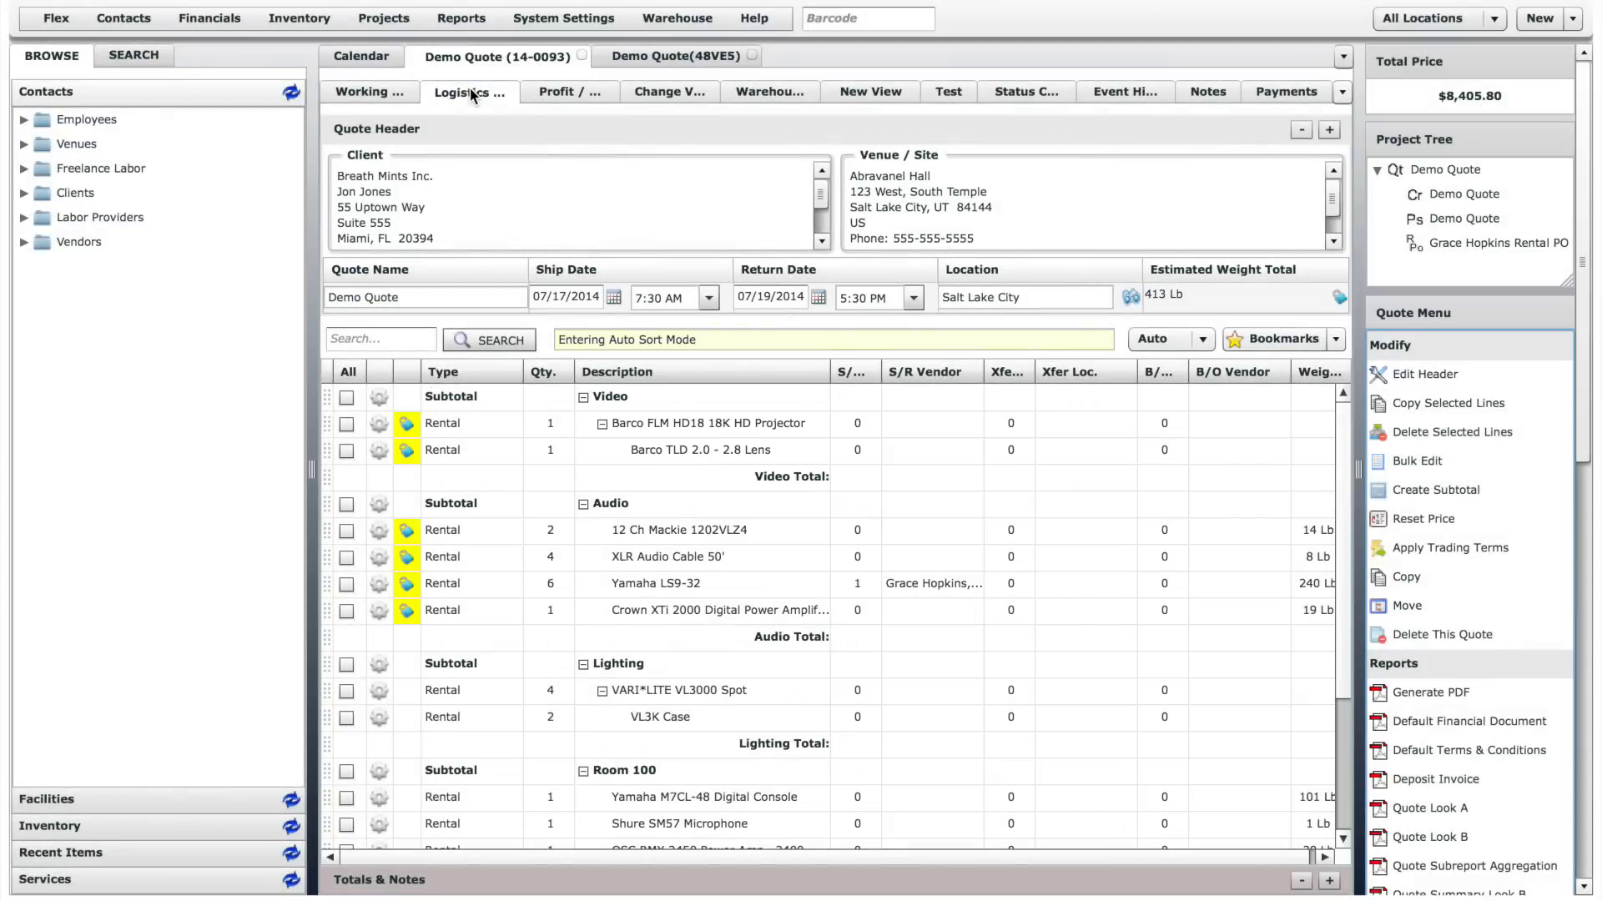
left_click(1413, 692)
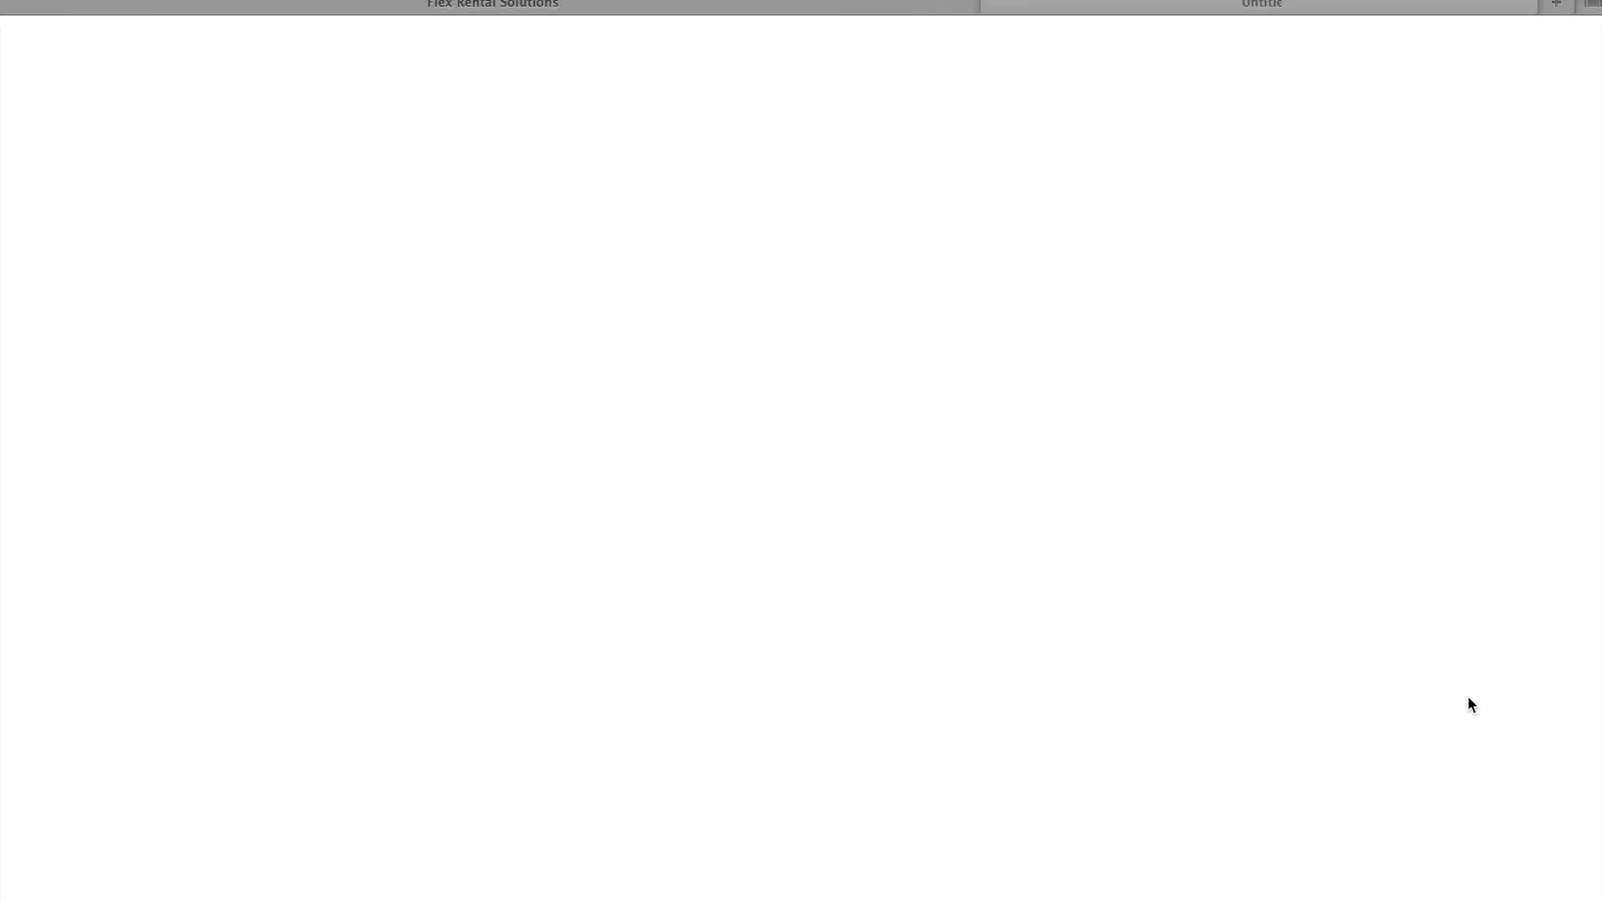
scroll(1244, 623, "down", 3)
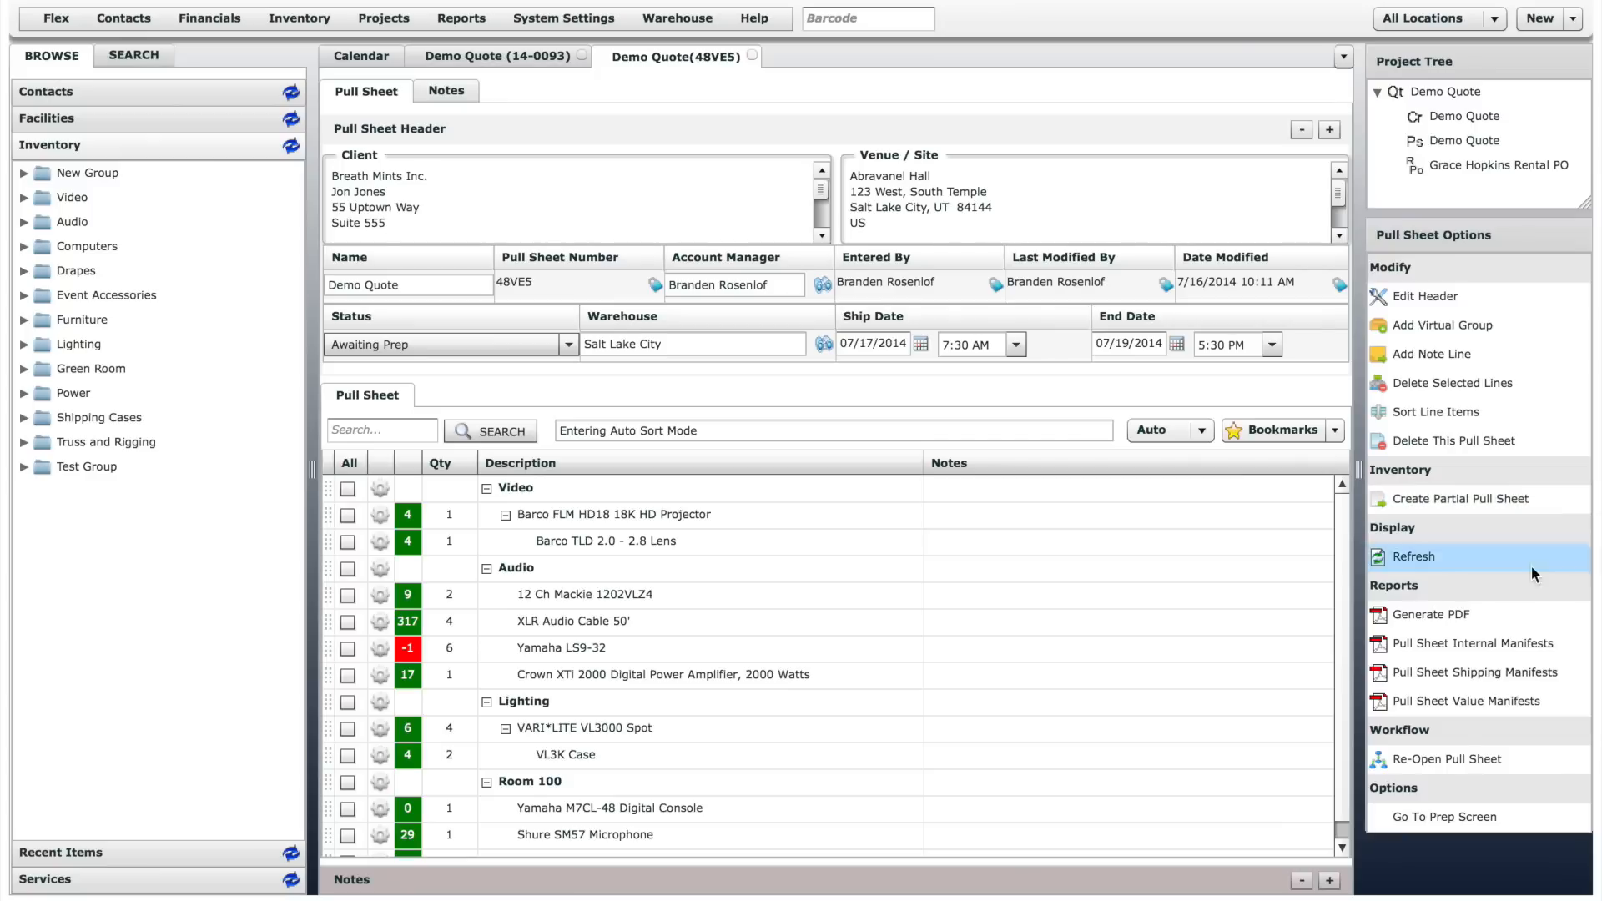
- Open the prep screen for the Demo Quote pull sheet and widen the item list and its Description column
left_click(1524, 819)
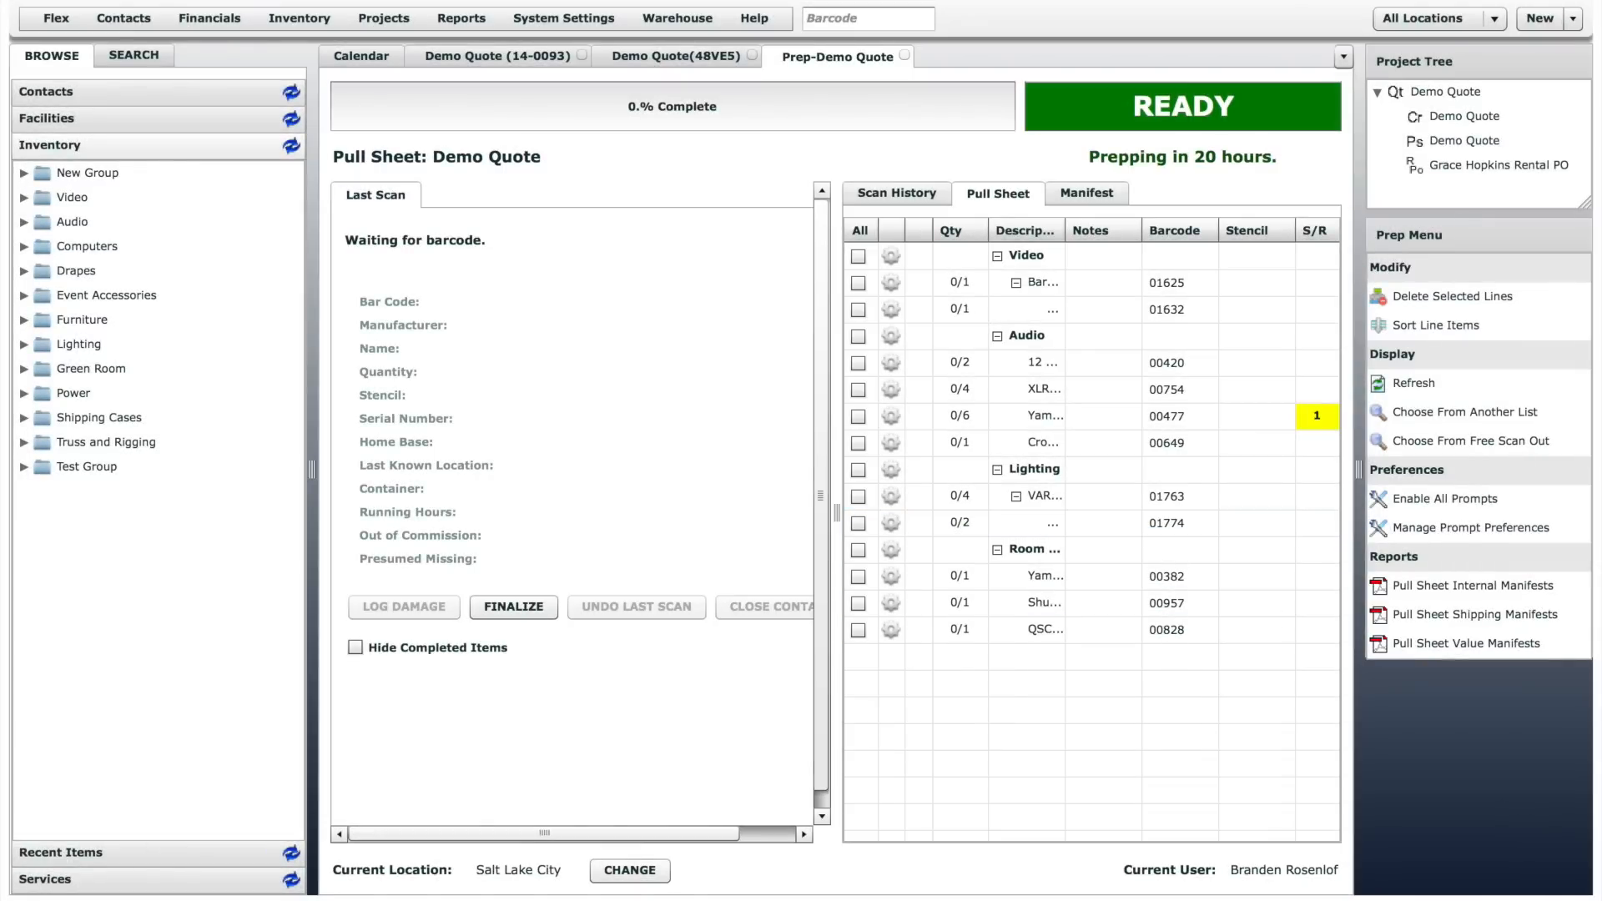
left_click_drag(838, 514, 735, 514)
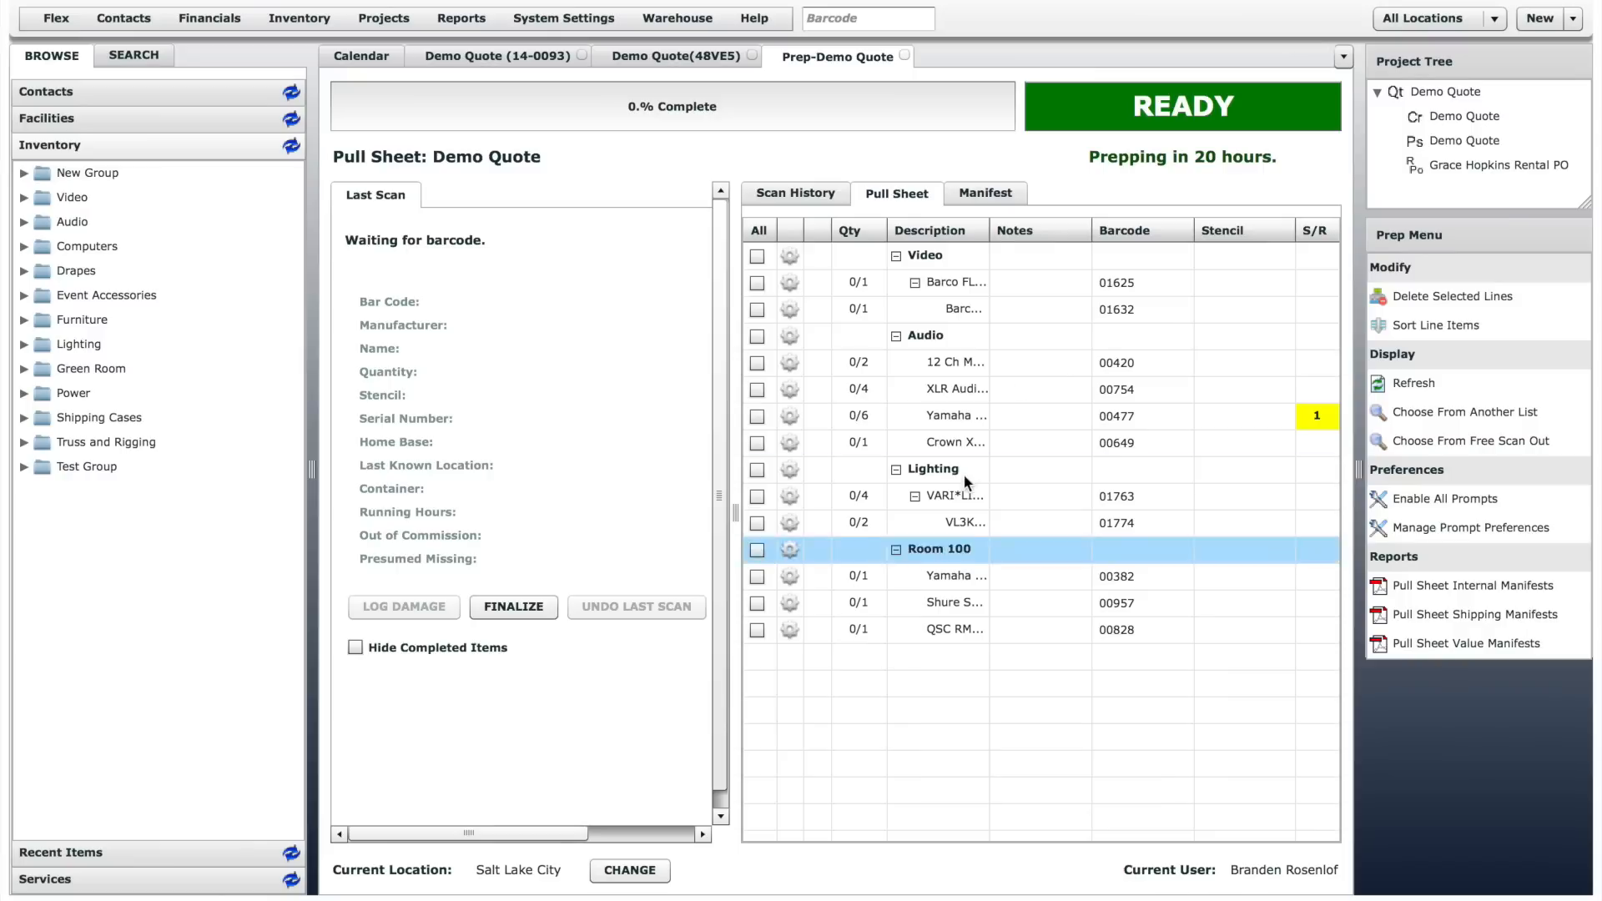
left_click_drag(990, 232, 1099, 233)
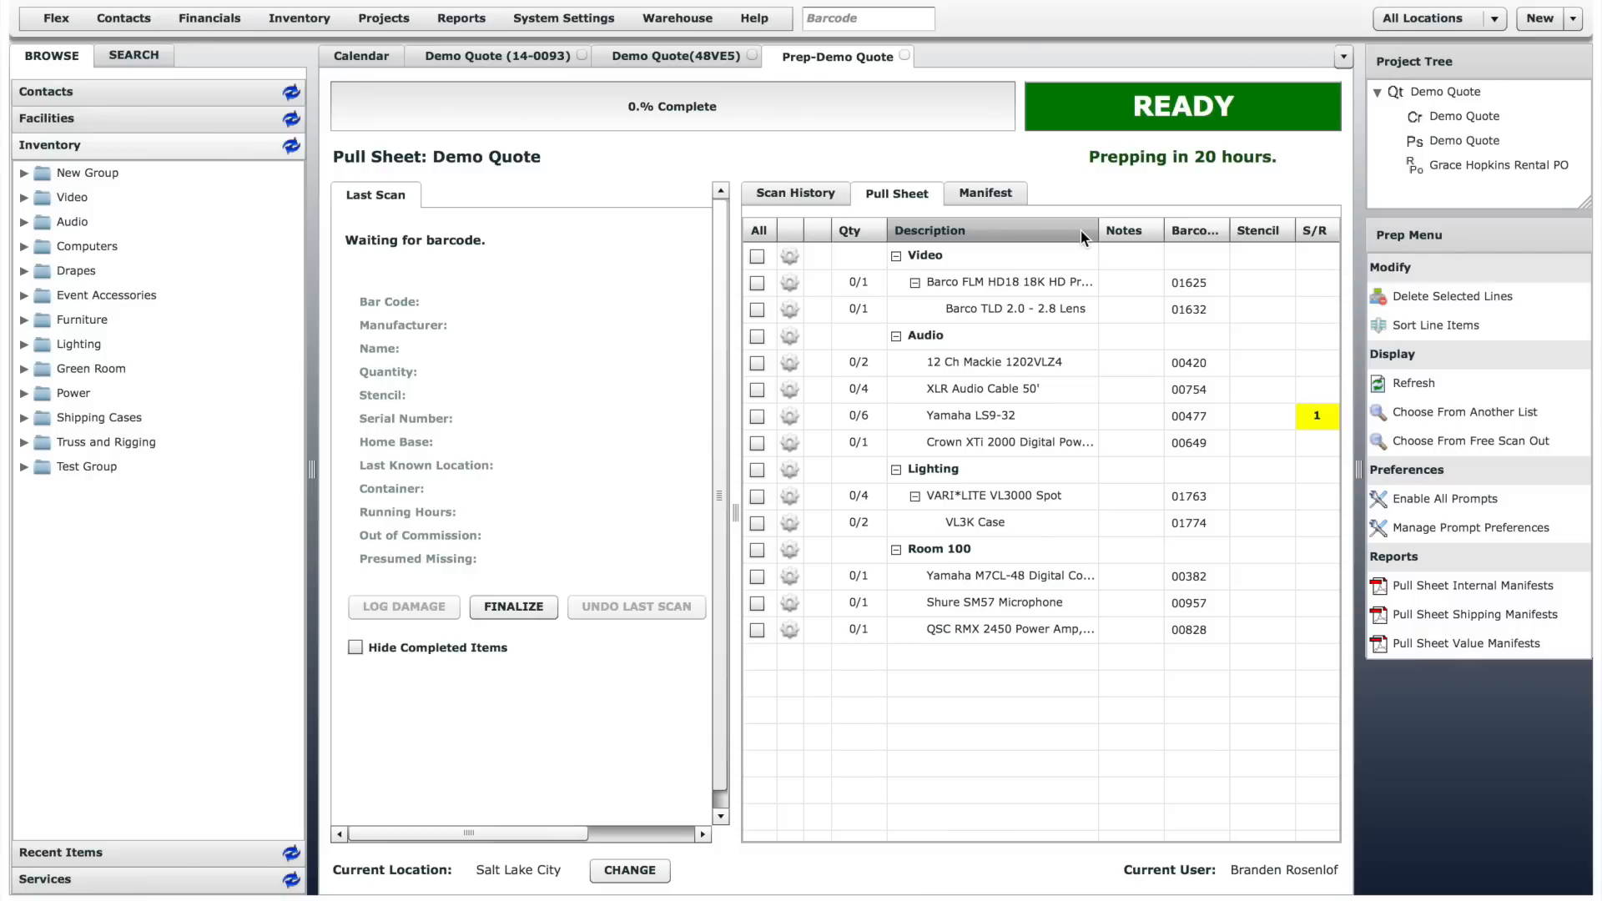
- Scan the Barco projector with bar code 01626 and one Barco TLD lens with bar code 01632 into the prep
type("01626")
key("Return")
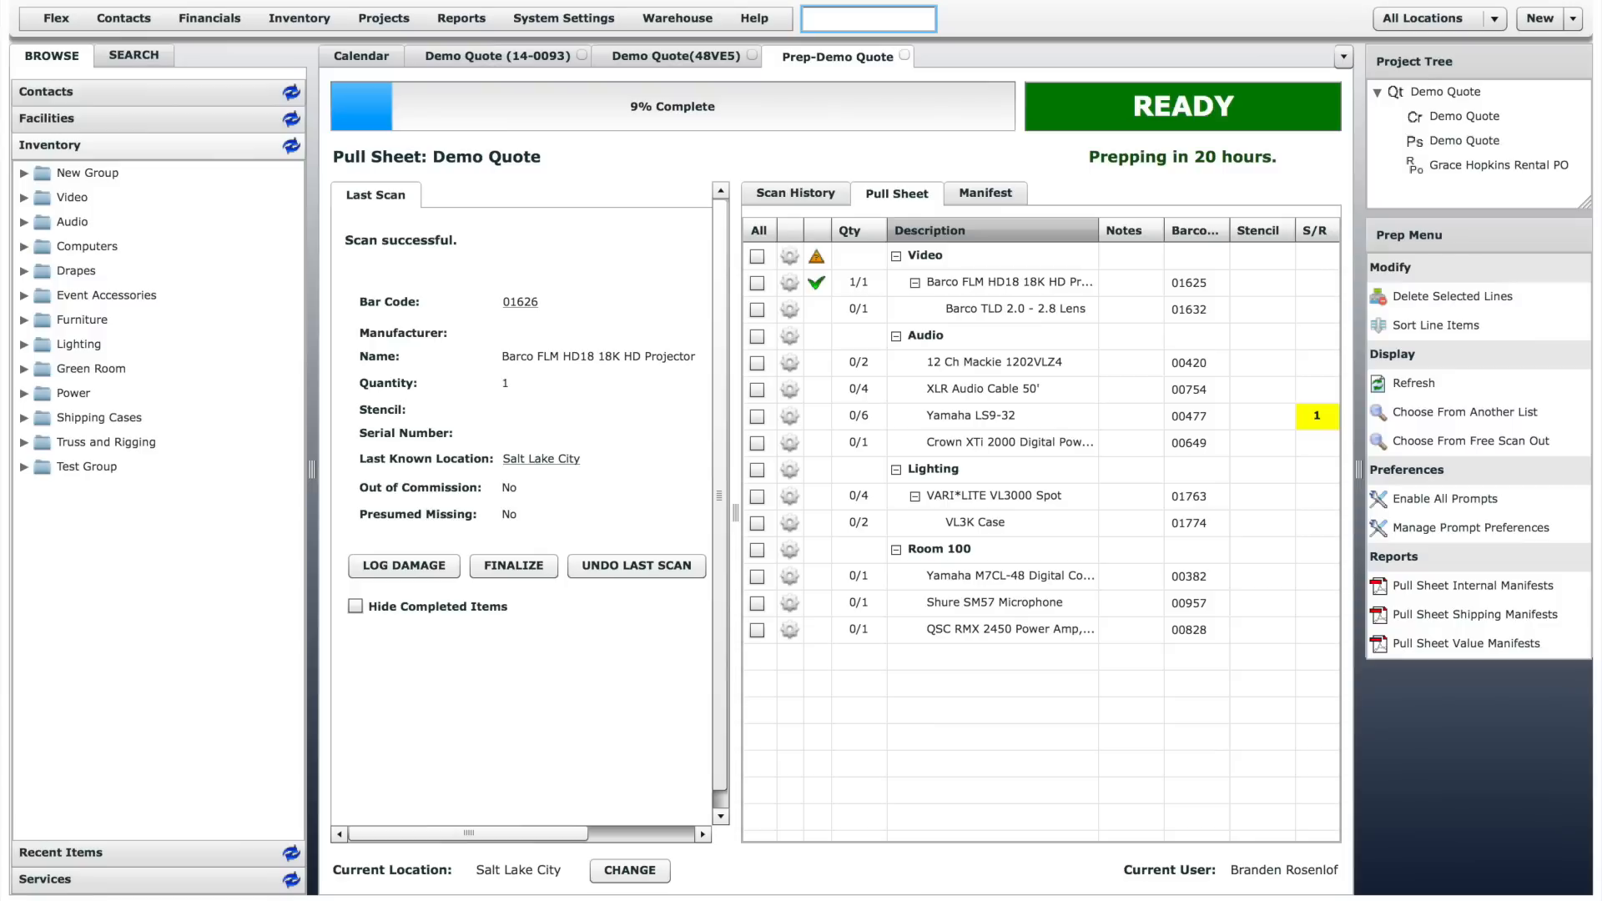
type("01632")
key("Return")
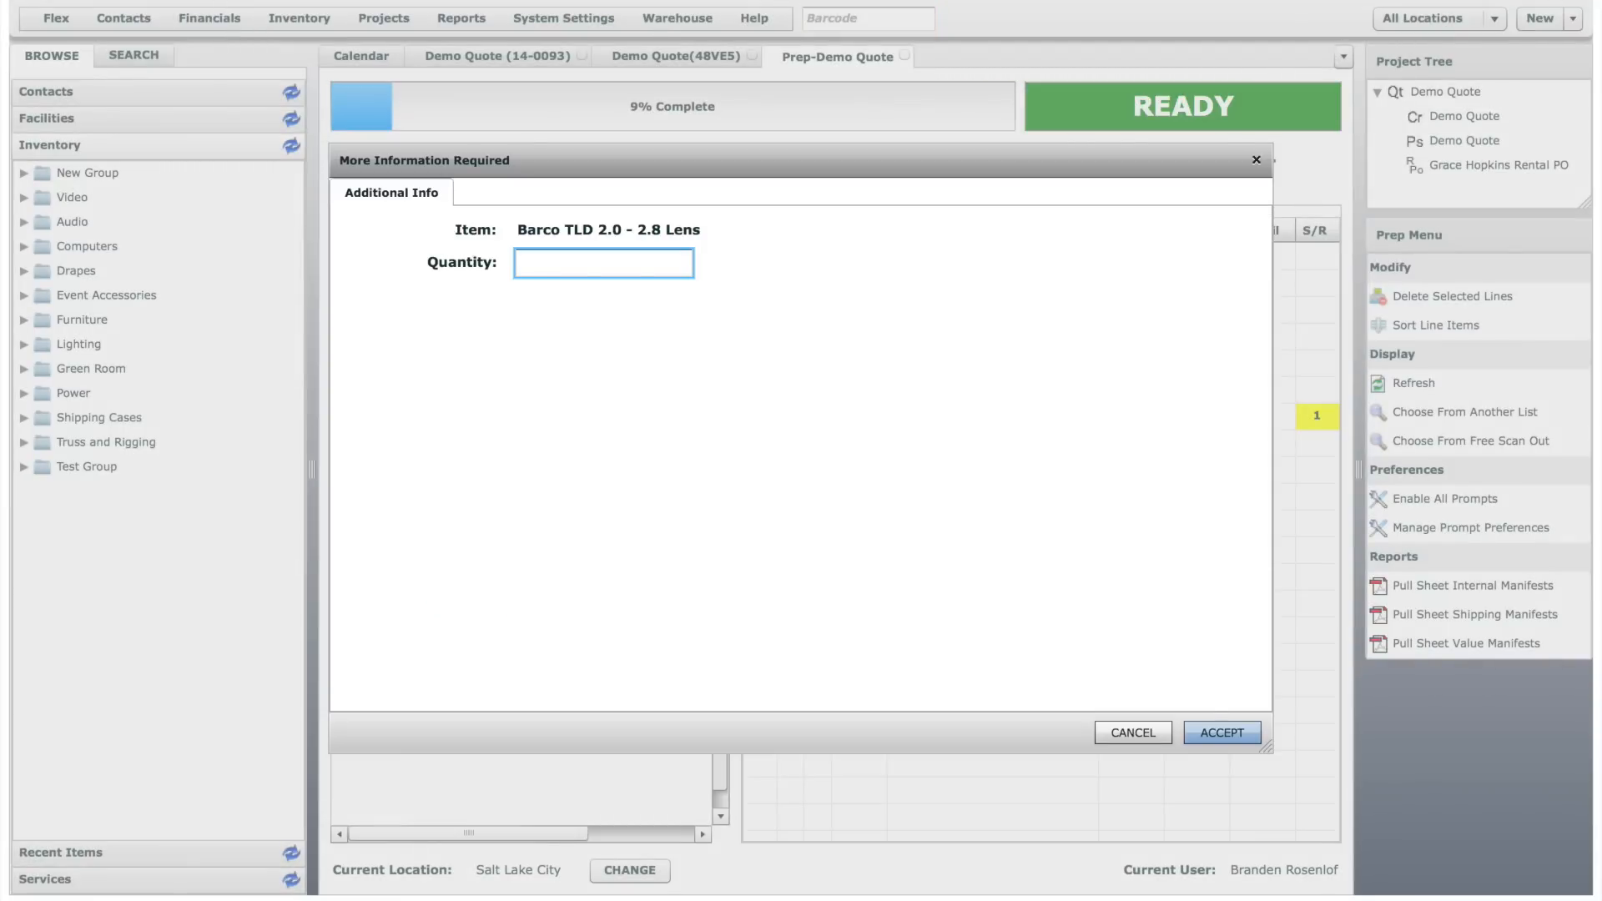
type("1")
key("Return")
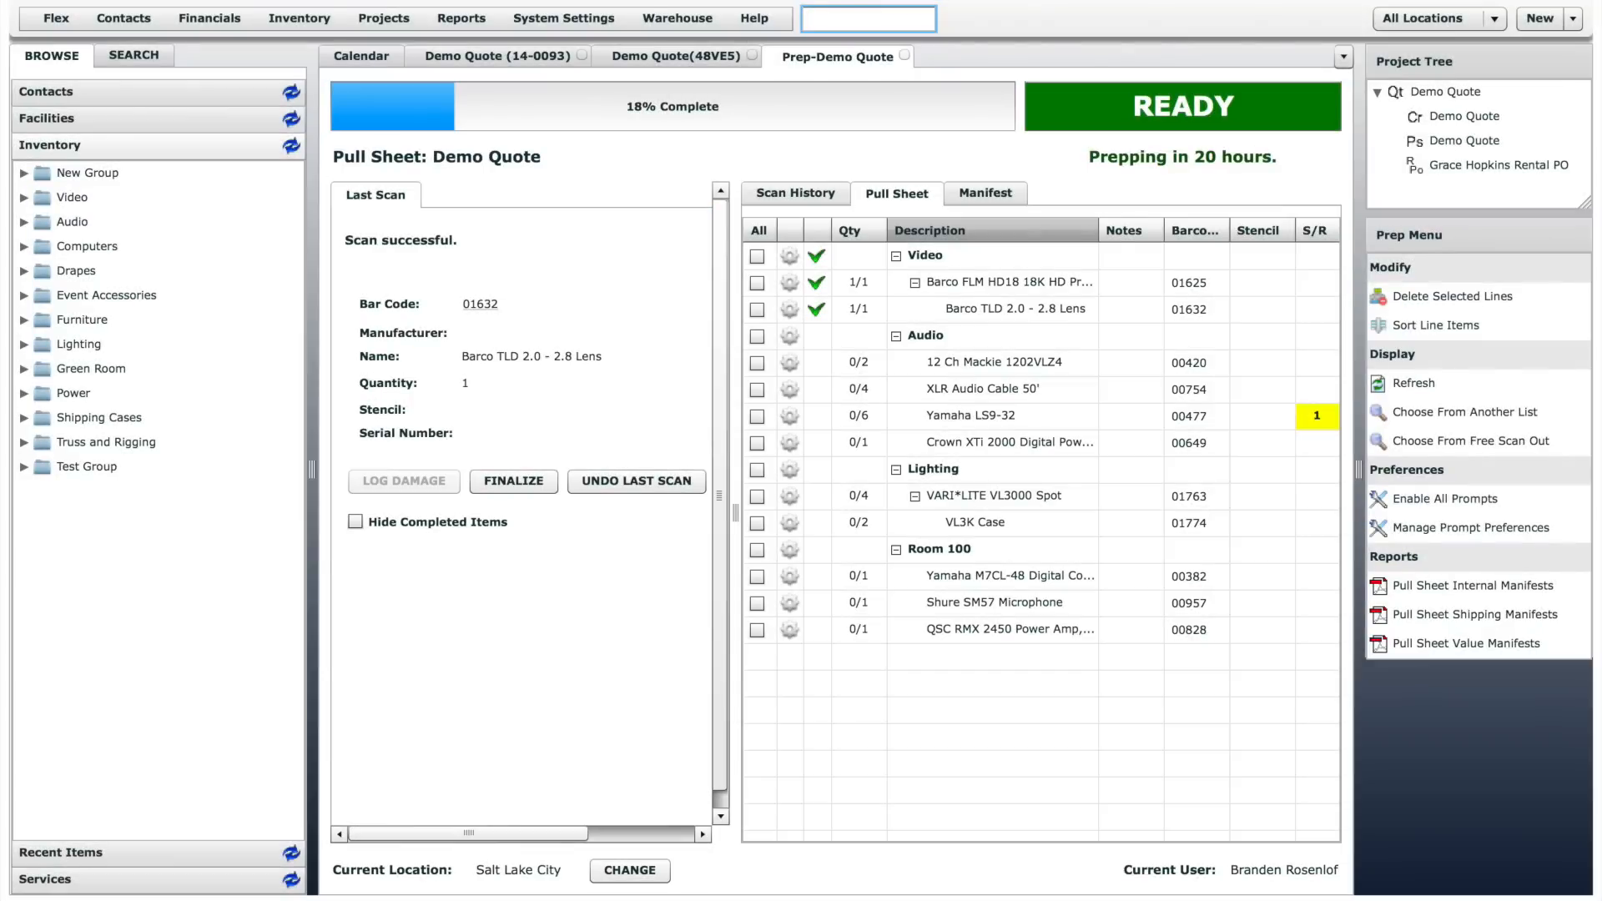
- Add the two 12 Ch Mackie 1202VLZ4 units with bar codes 00429 and 00423 to the prep by serial number selection
double_click(969, 359)
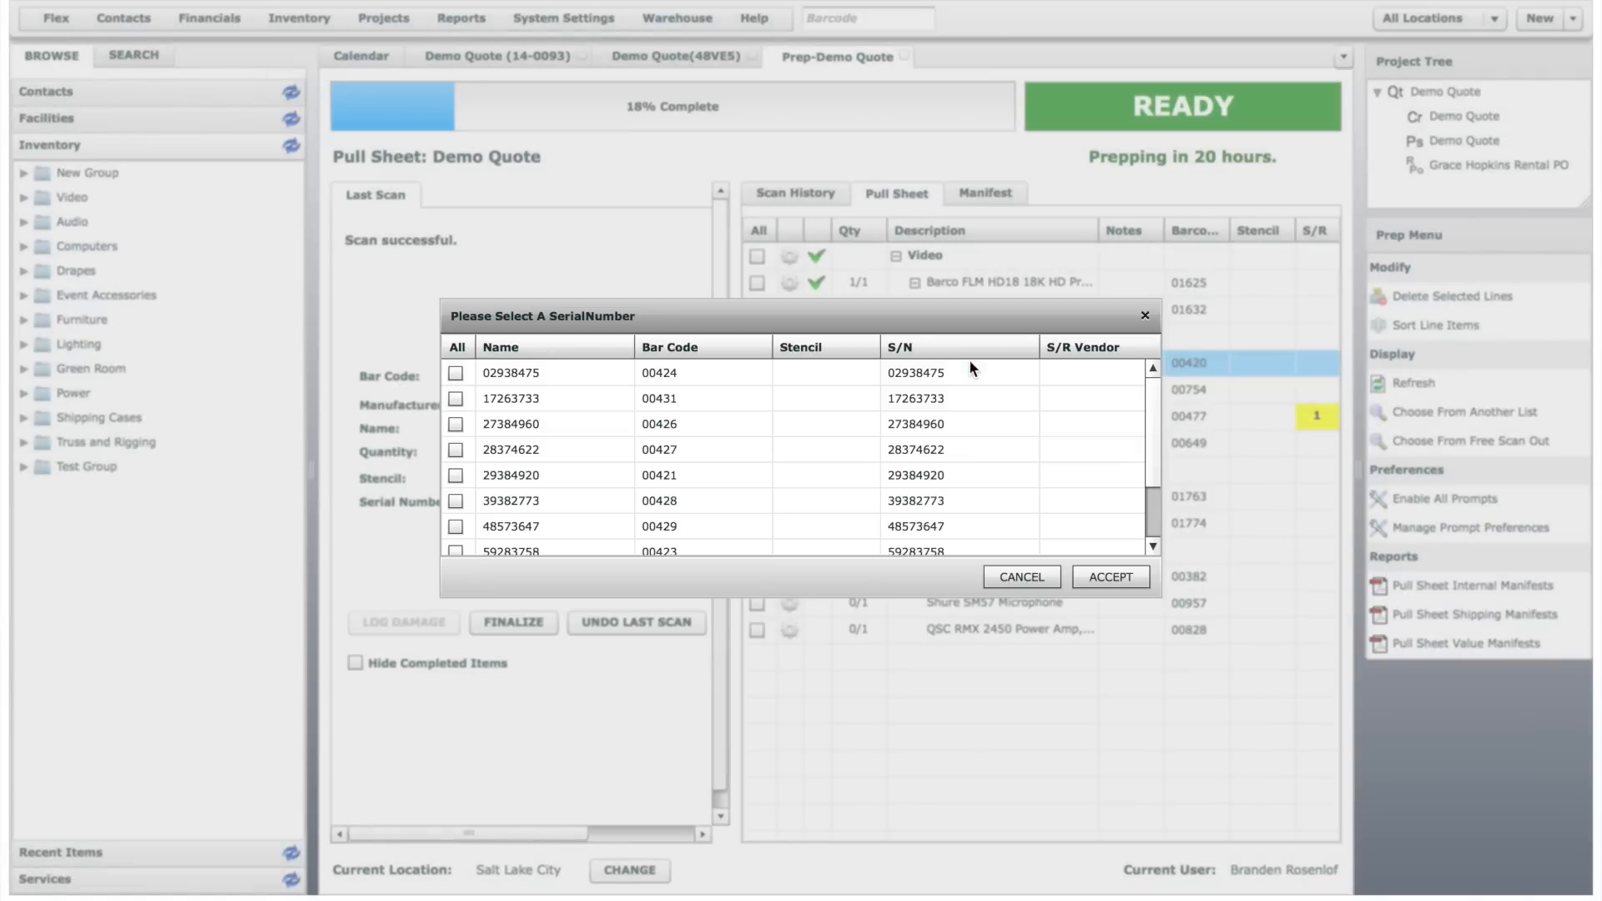
left_click_drag(1154, 386, 1154, 462)
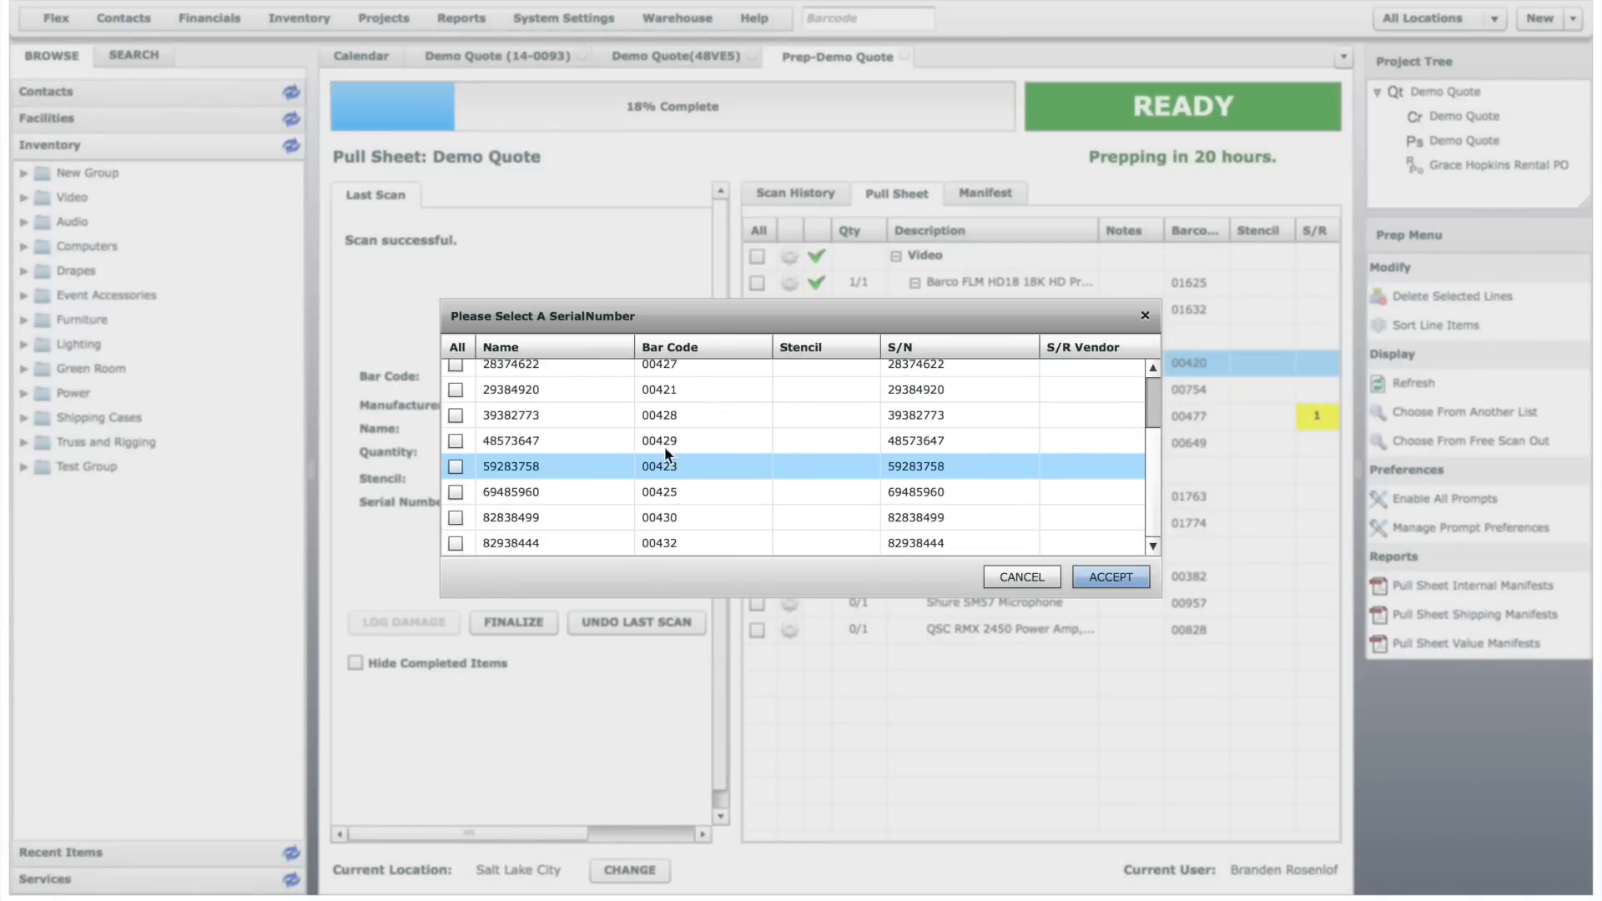
left_click(455, 439)
left_click(456, 467)
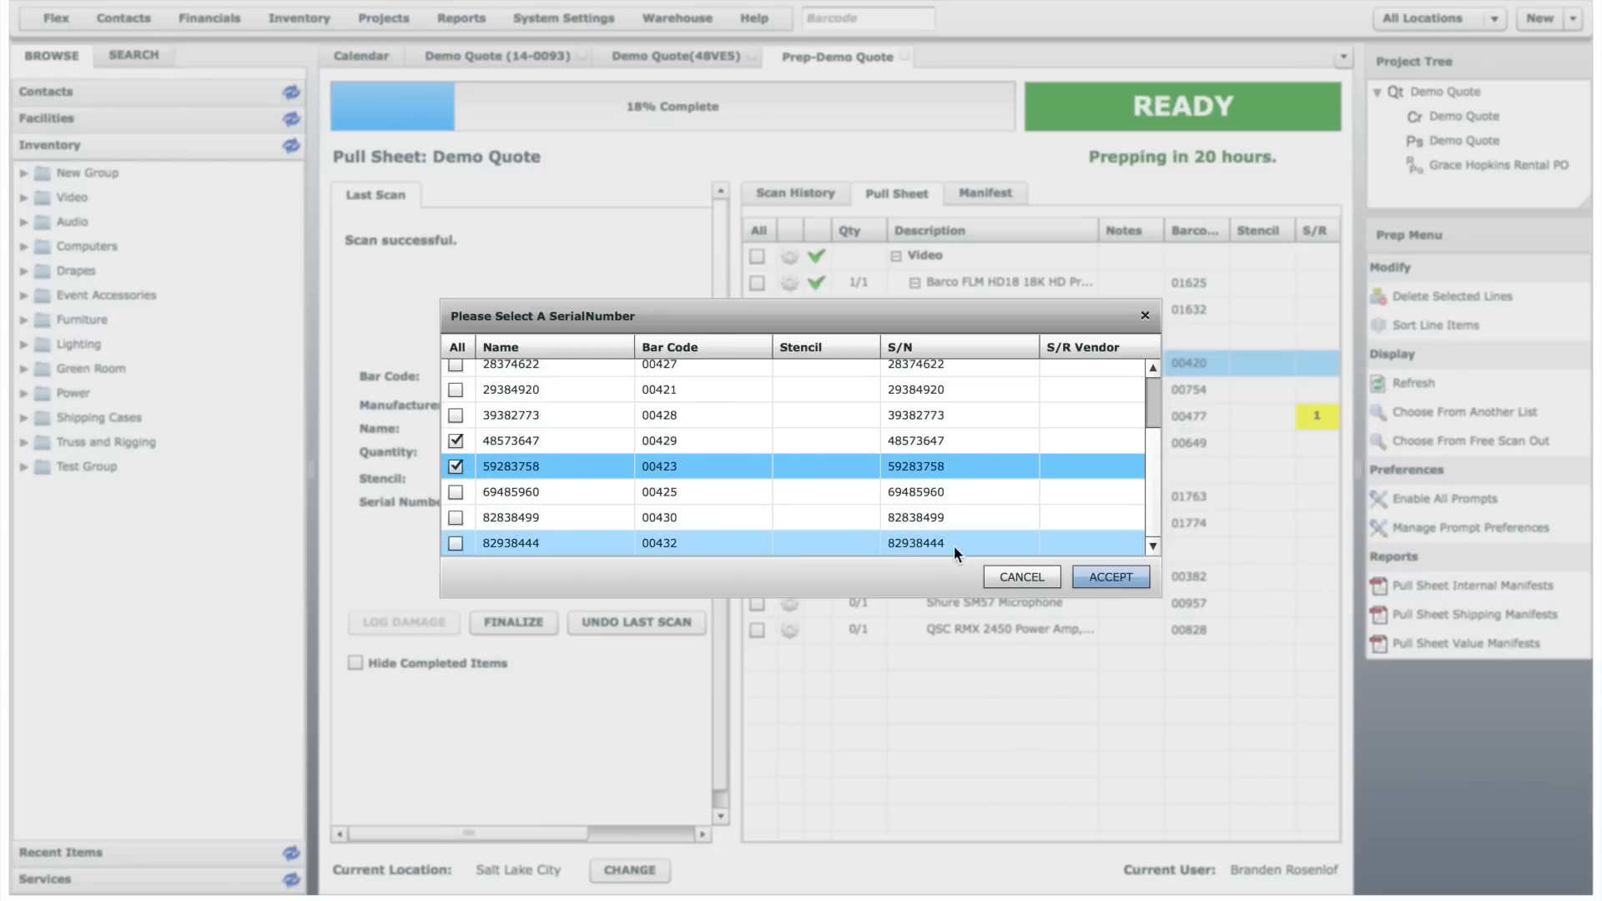
left_click(1115, 575)
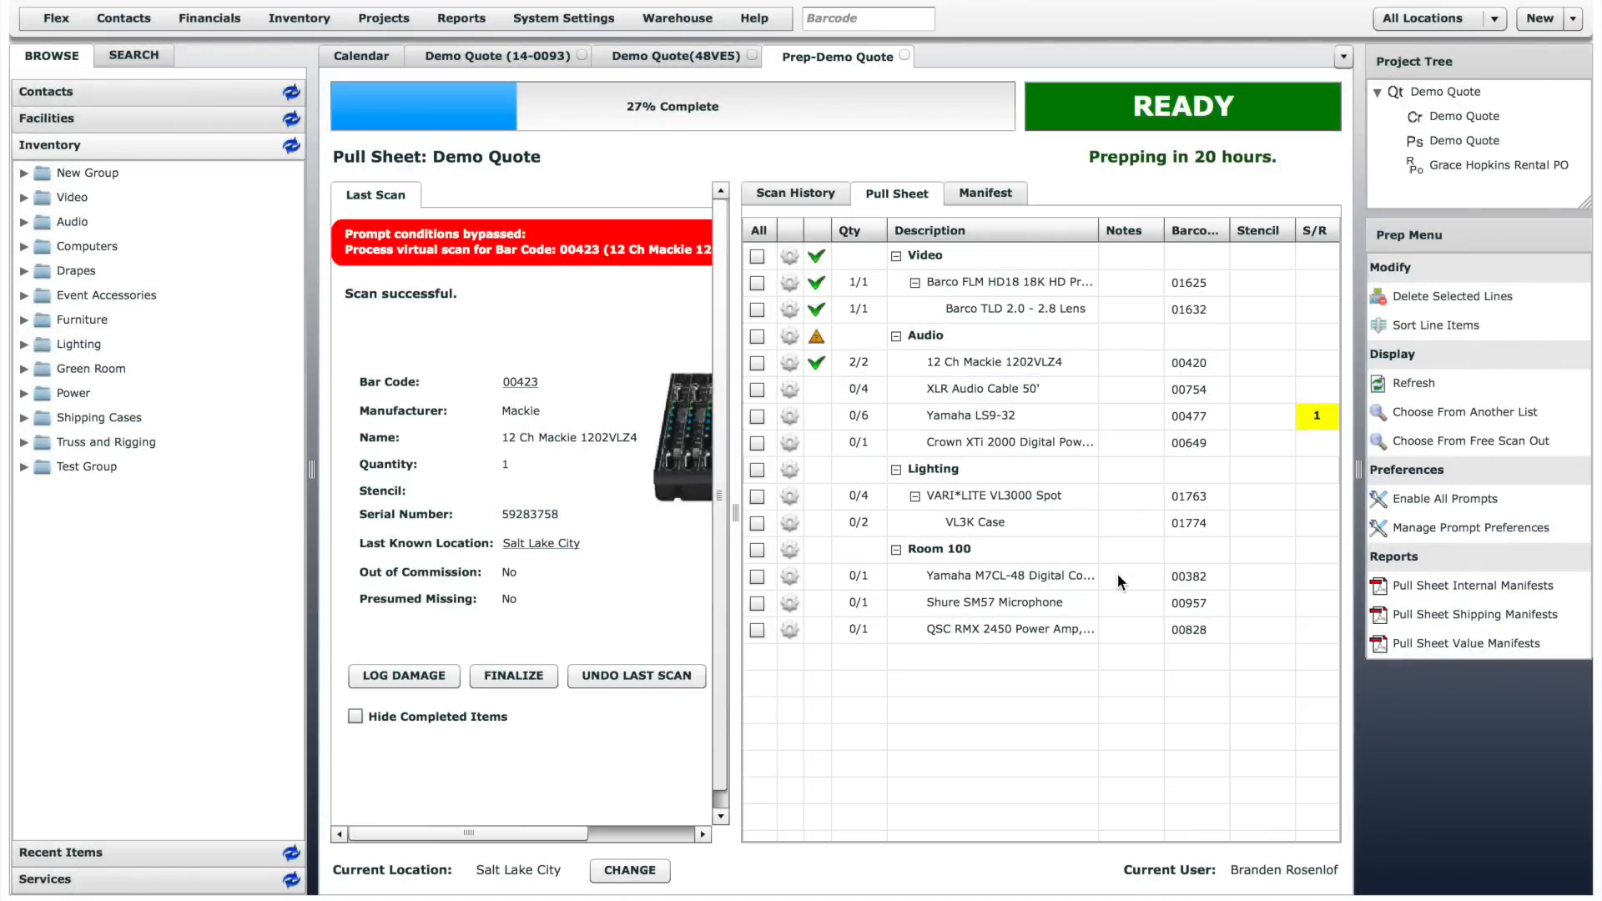
- Scan the XLR Audio Cable 50' with bar code 00754 into the prep at quantity 4
type("00754")
key("Return")
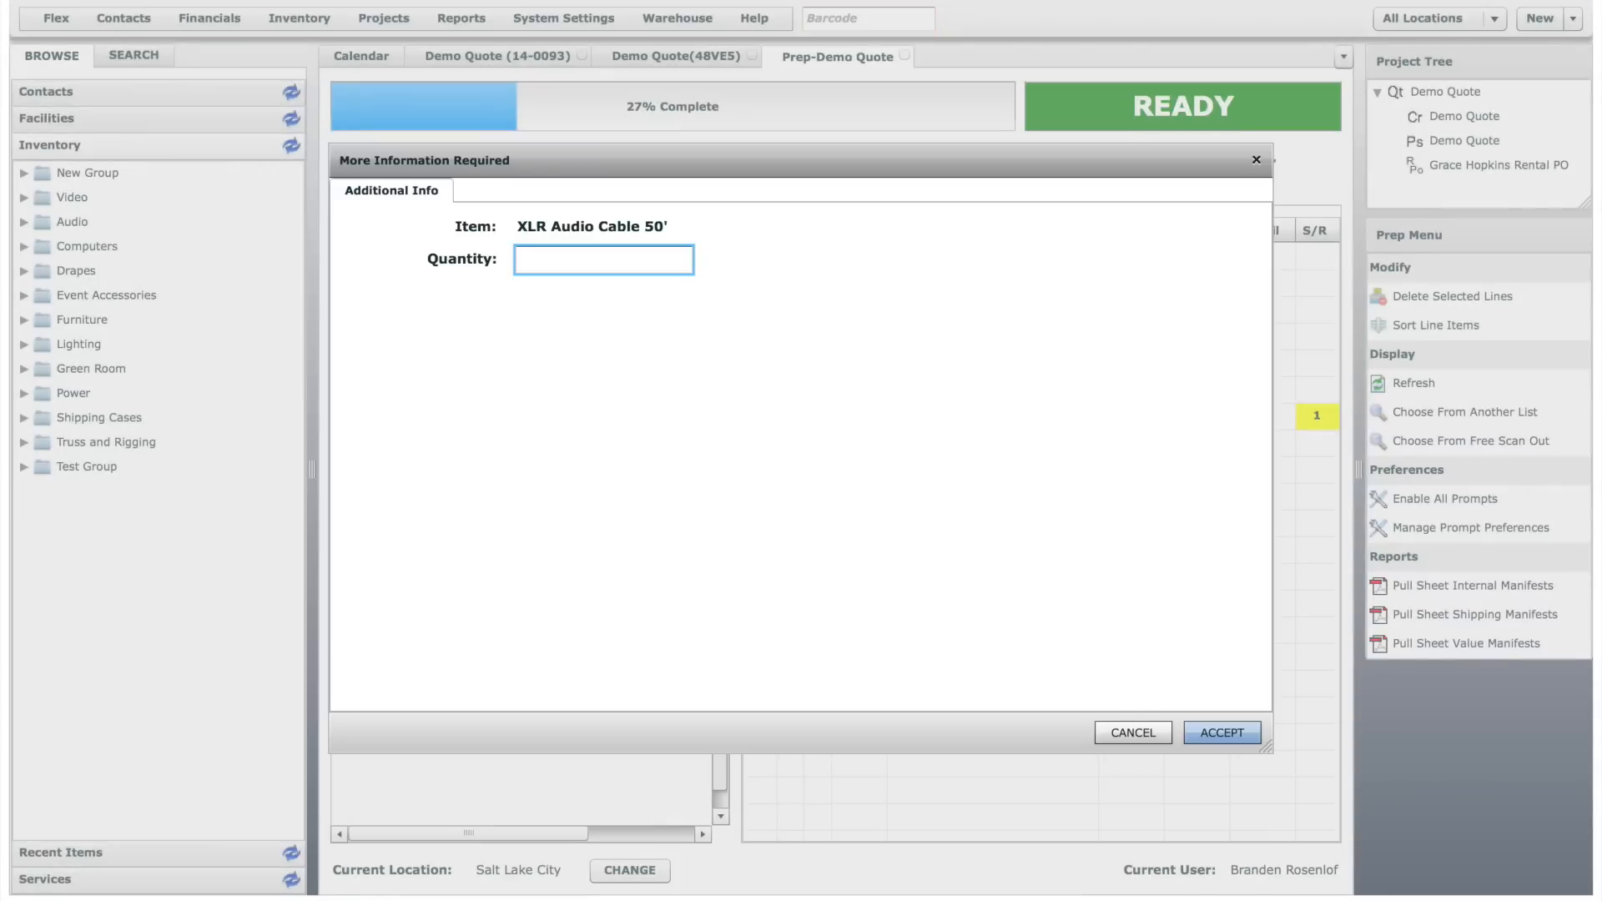
type("4")
key("Return")
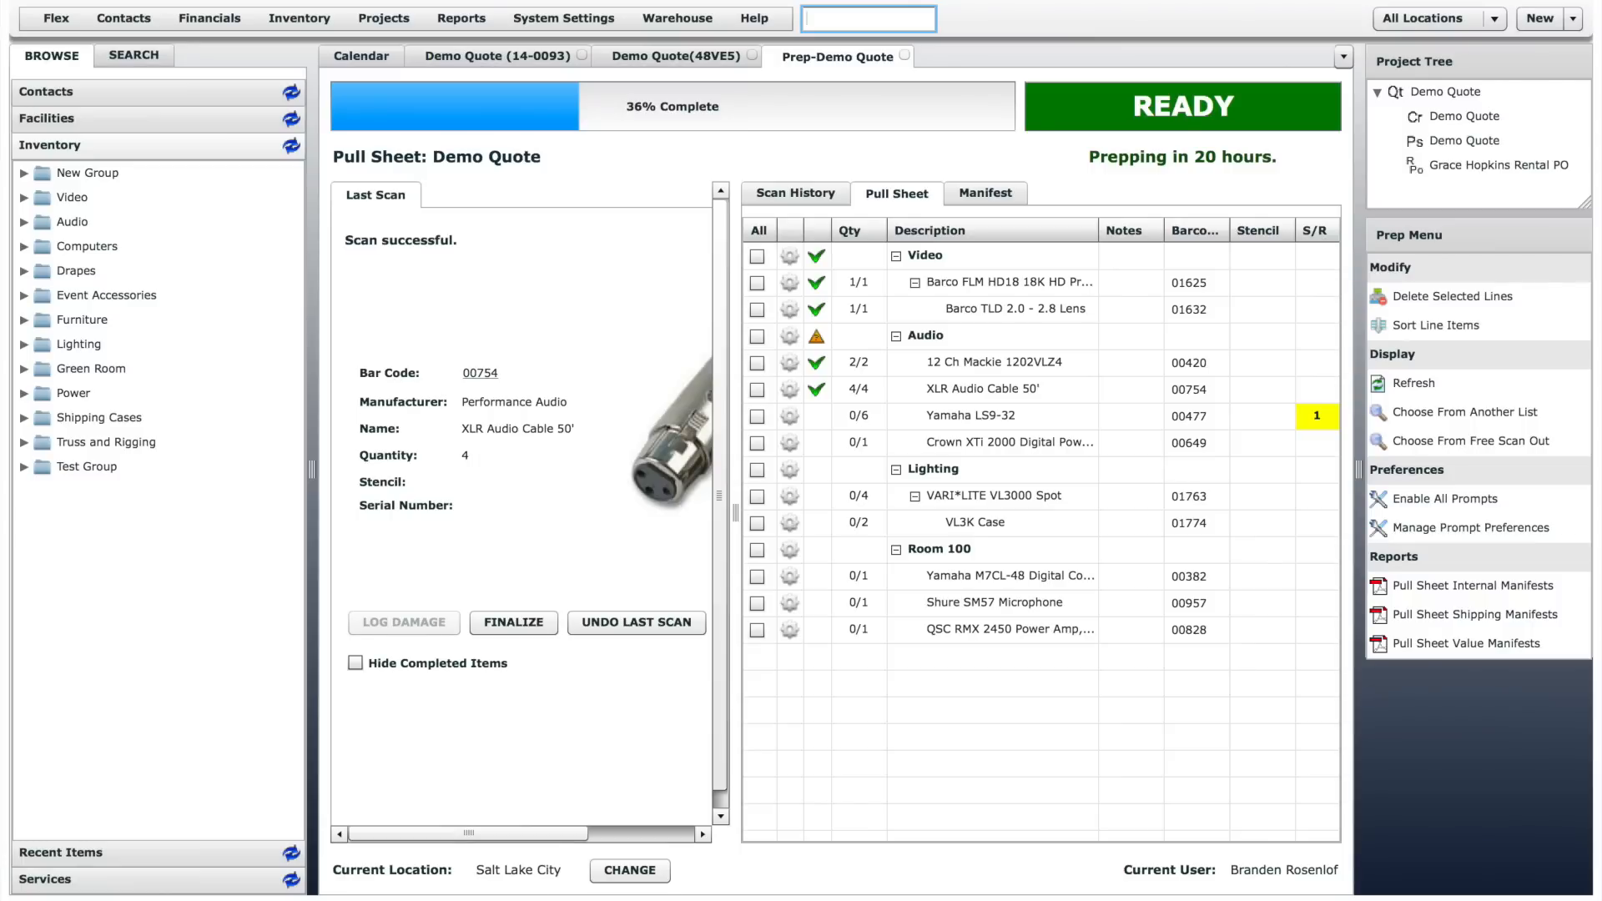
- Scan five Yamaha LS9-32 consoles into the prep, including bar codes 00478, 00479 and 00481
type("00577")
key("Return")
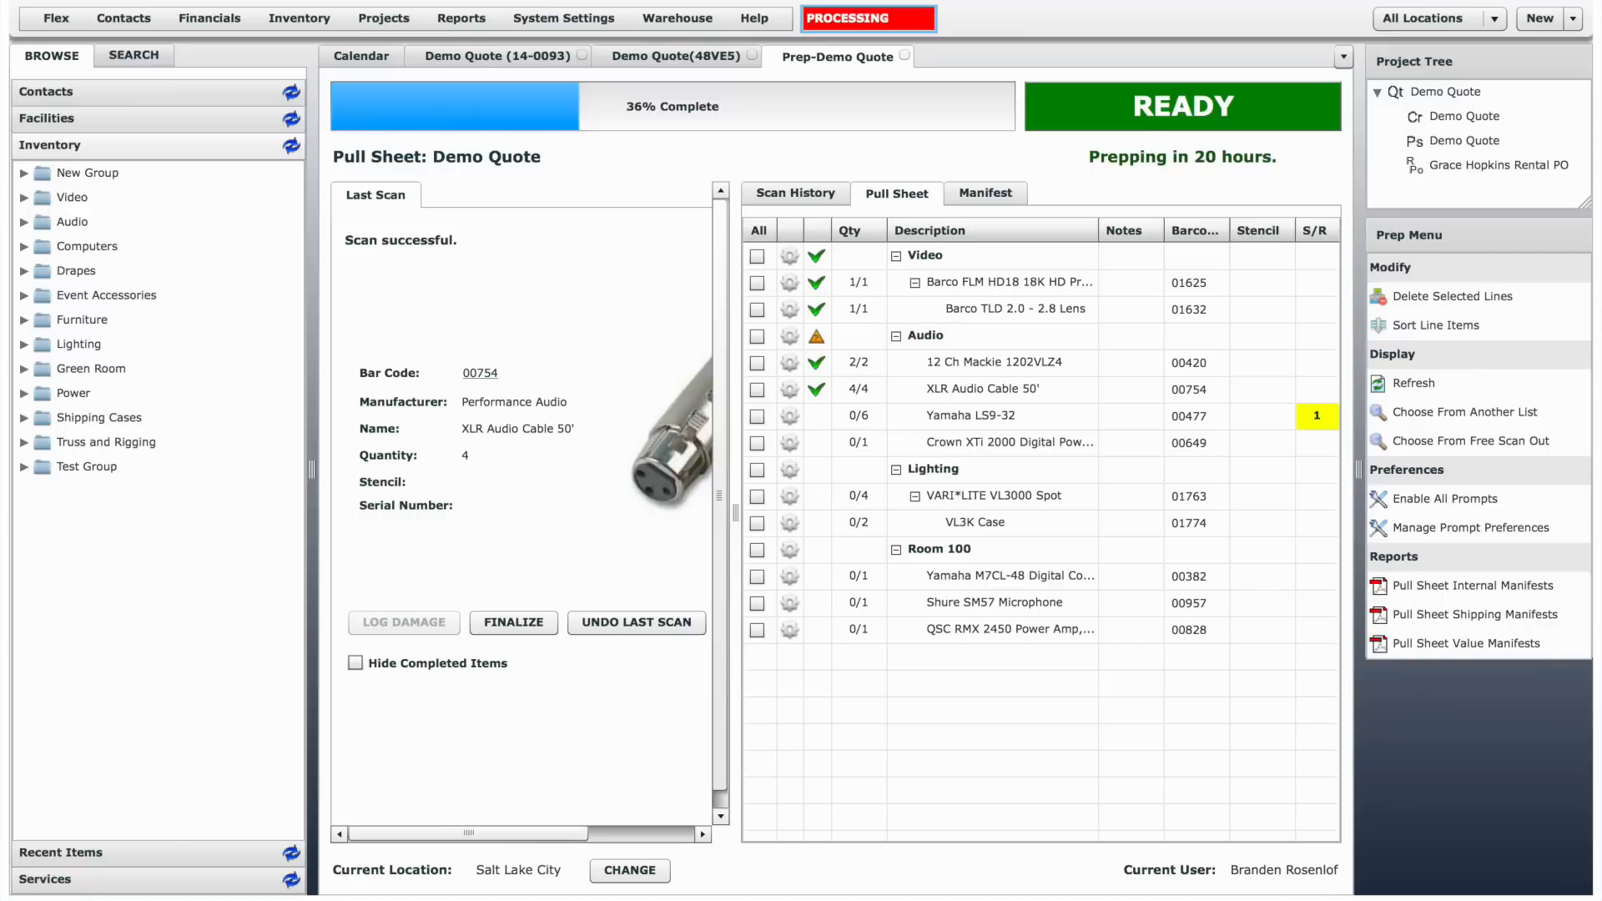
key("Return")
type("00478")
key("Return")
type("00479")
key("Return")
key("Return")
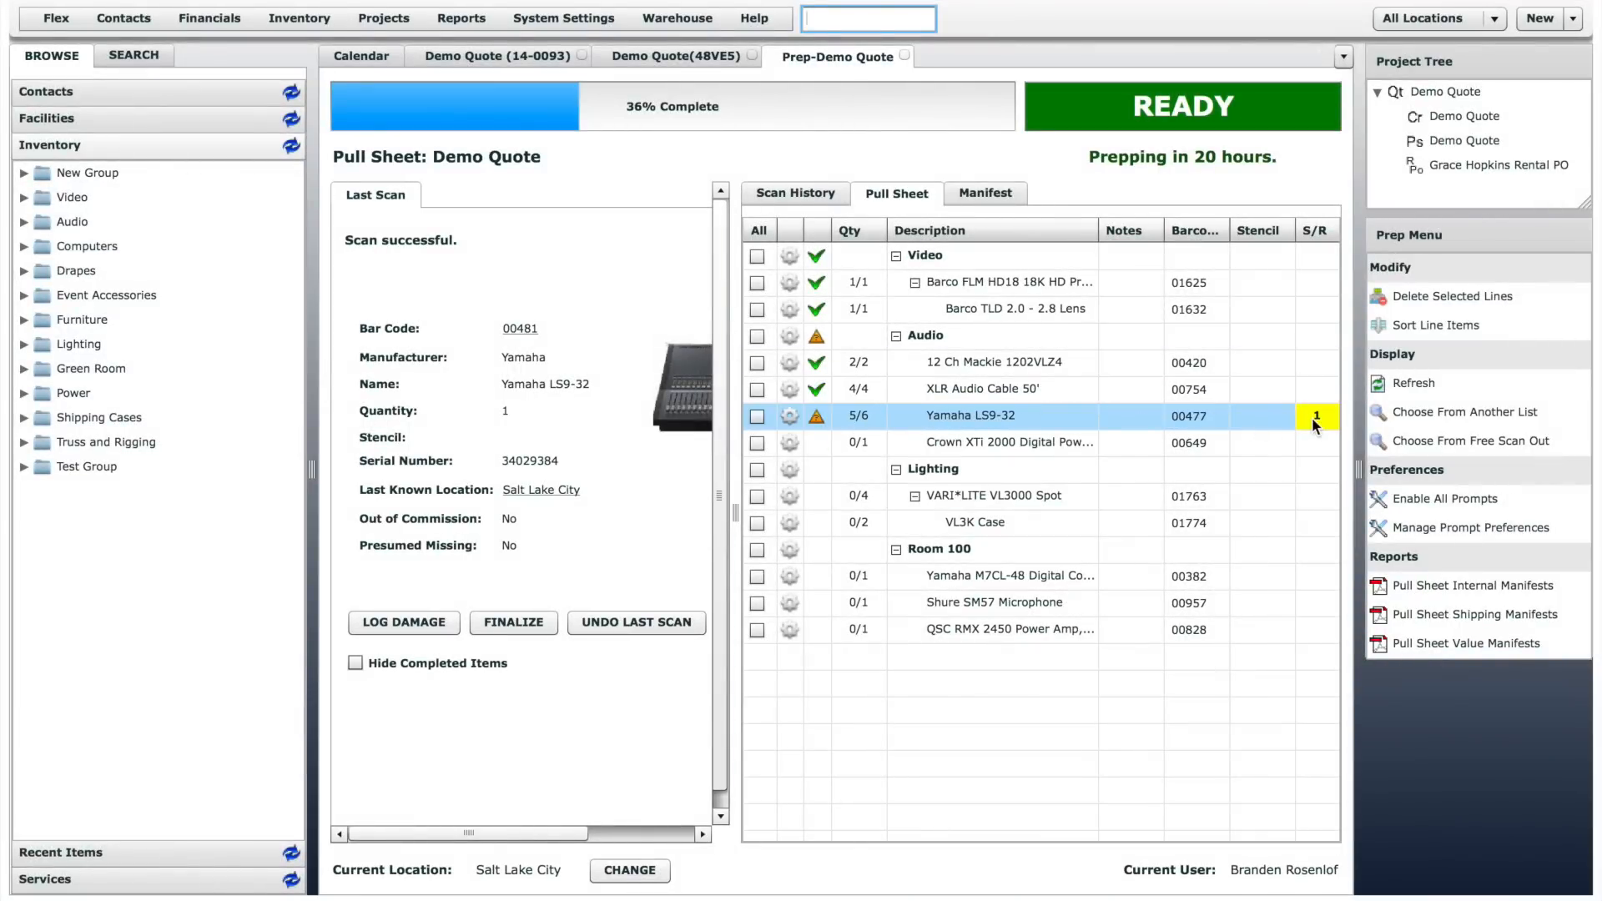
- Receive the sub-rented Yamaha LS9-32 from the pending rental PO into inventory and finalize that PO's receiving
mouse_move(1316, 426)
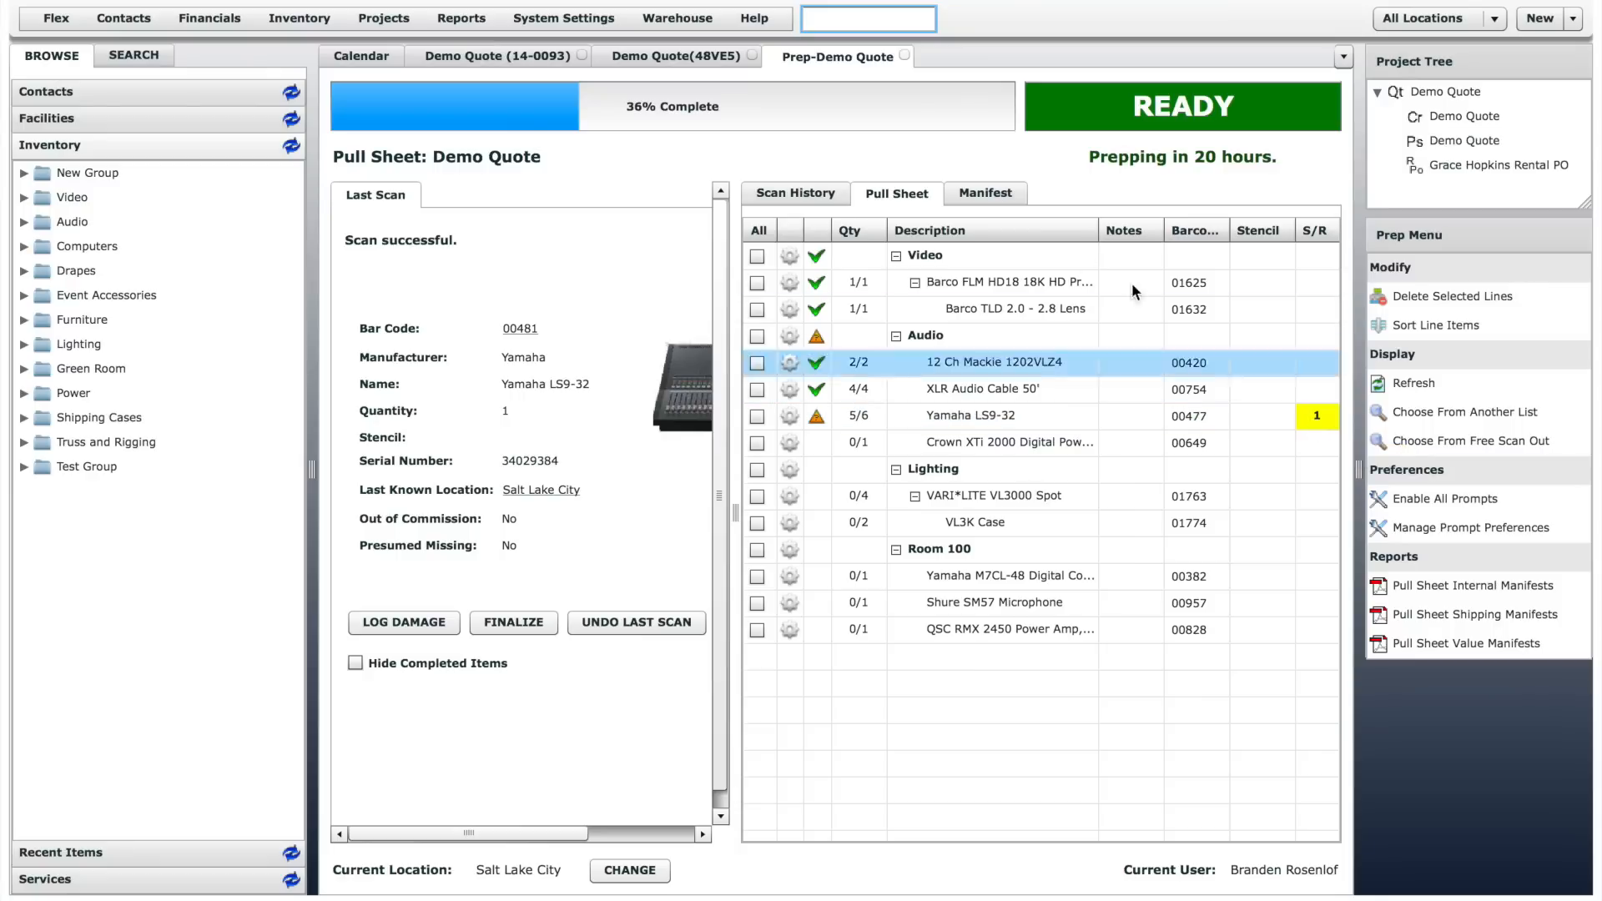
left_click(680, 18)
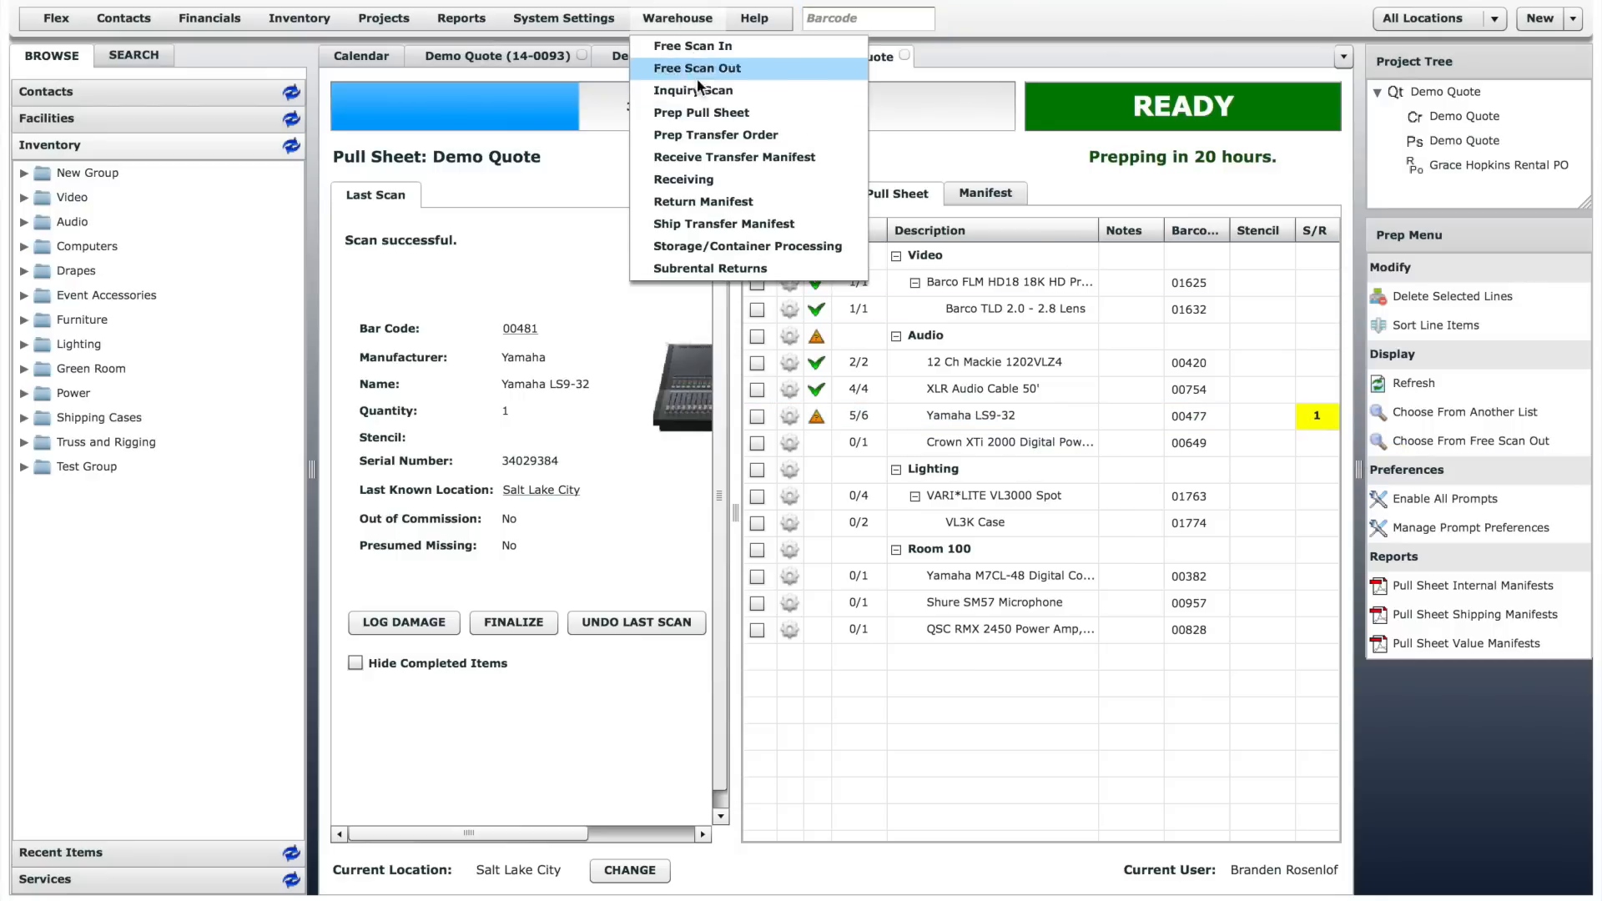
left_click(706, 179)
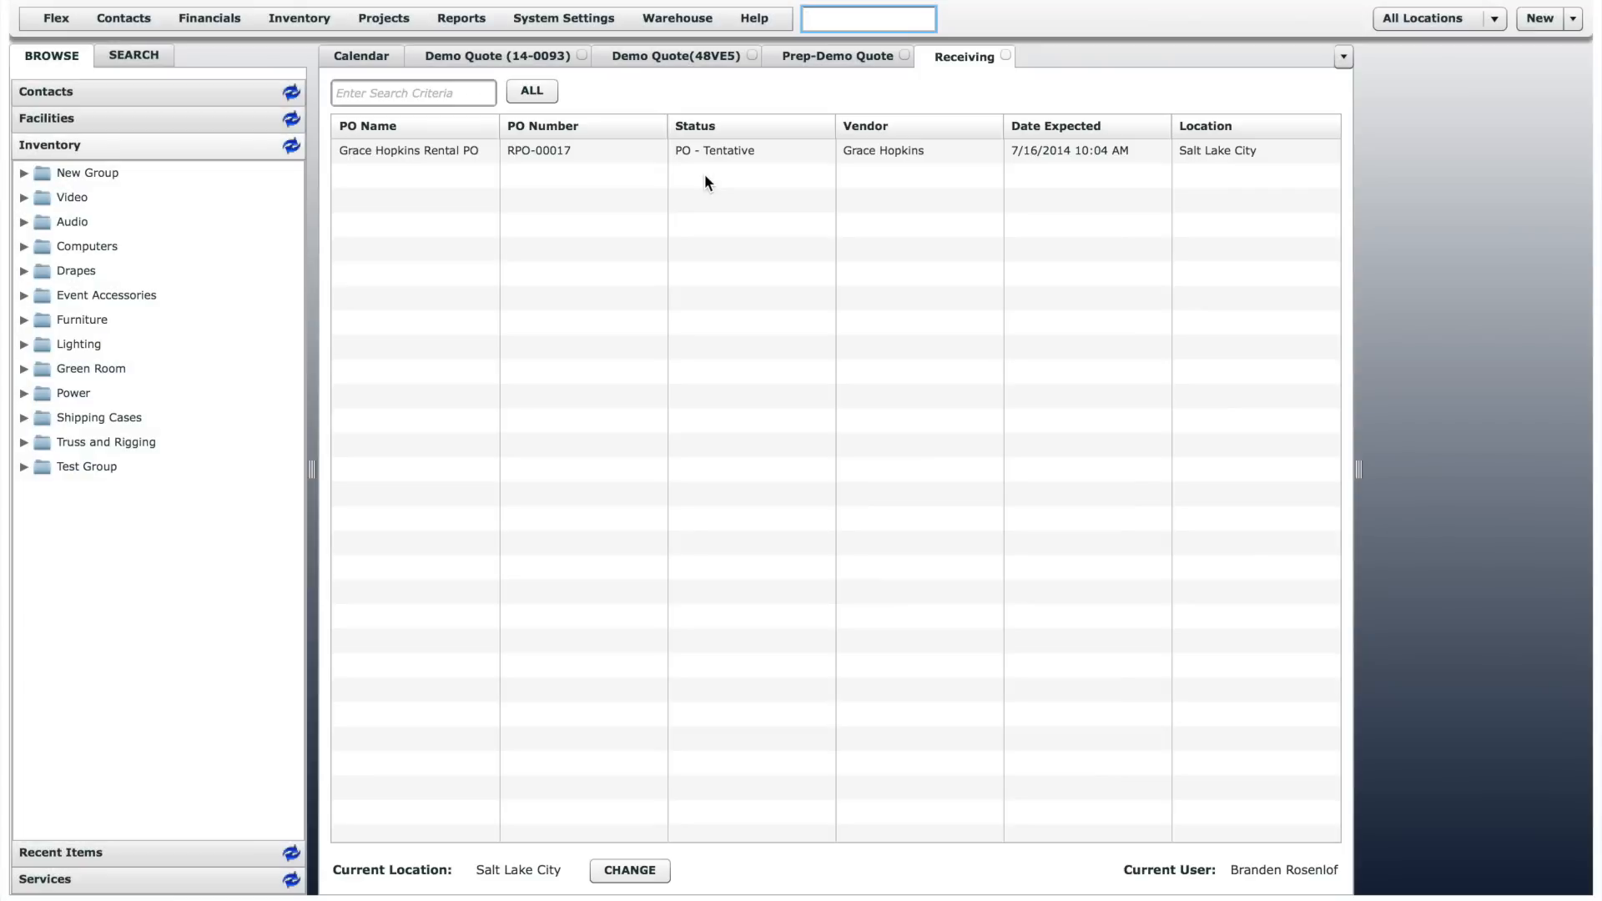
double_click(419, 152)
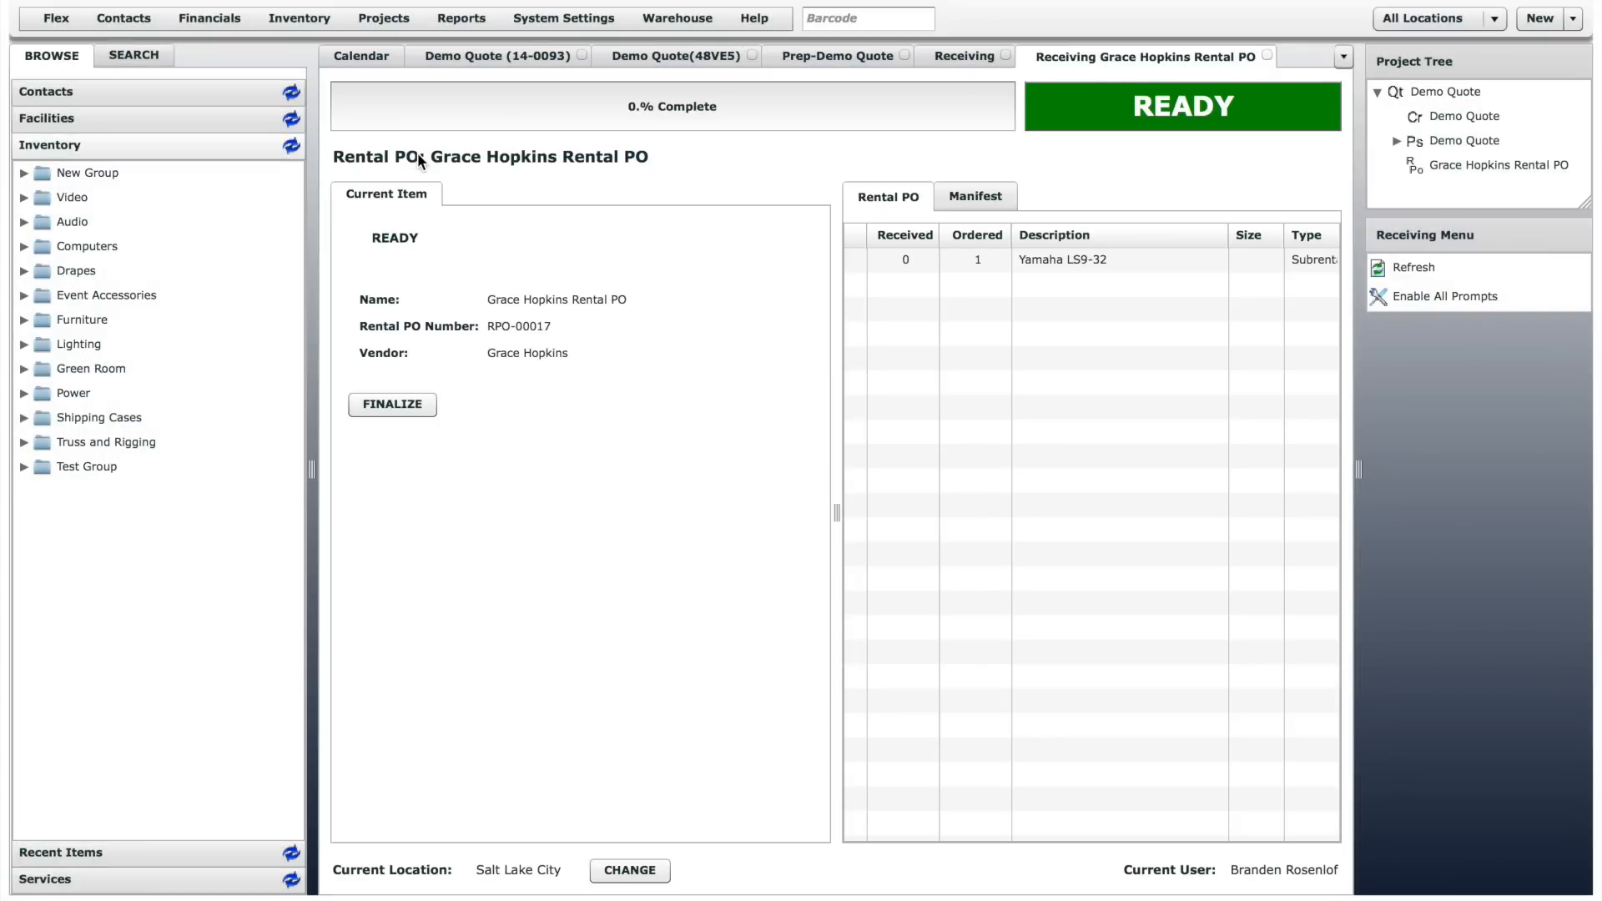
left_click(1068, 263)
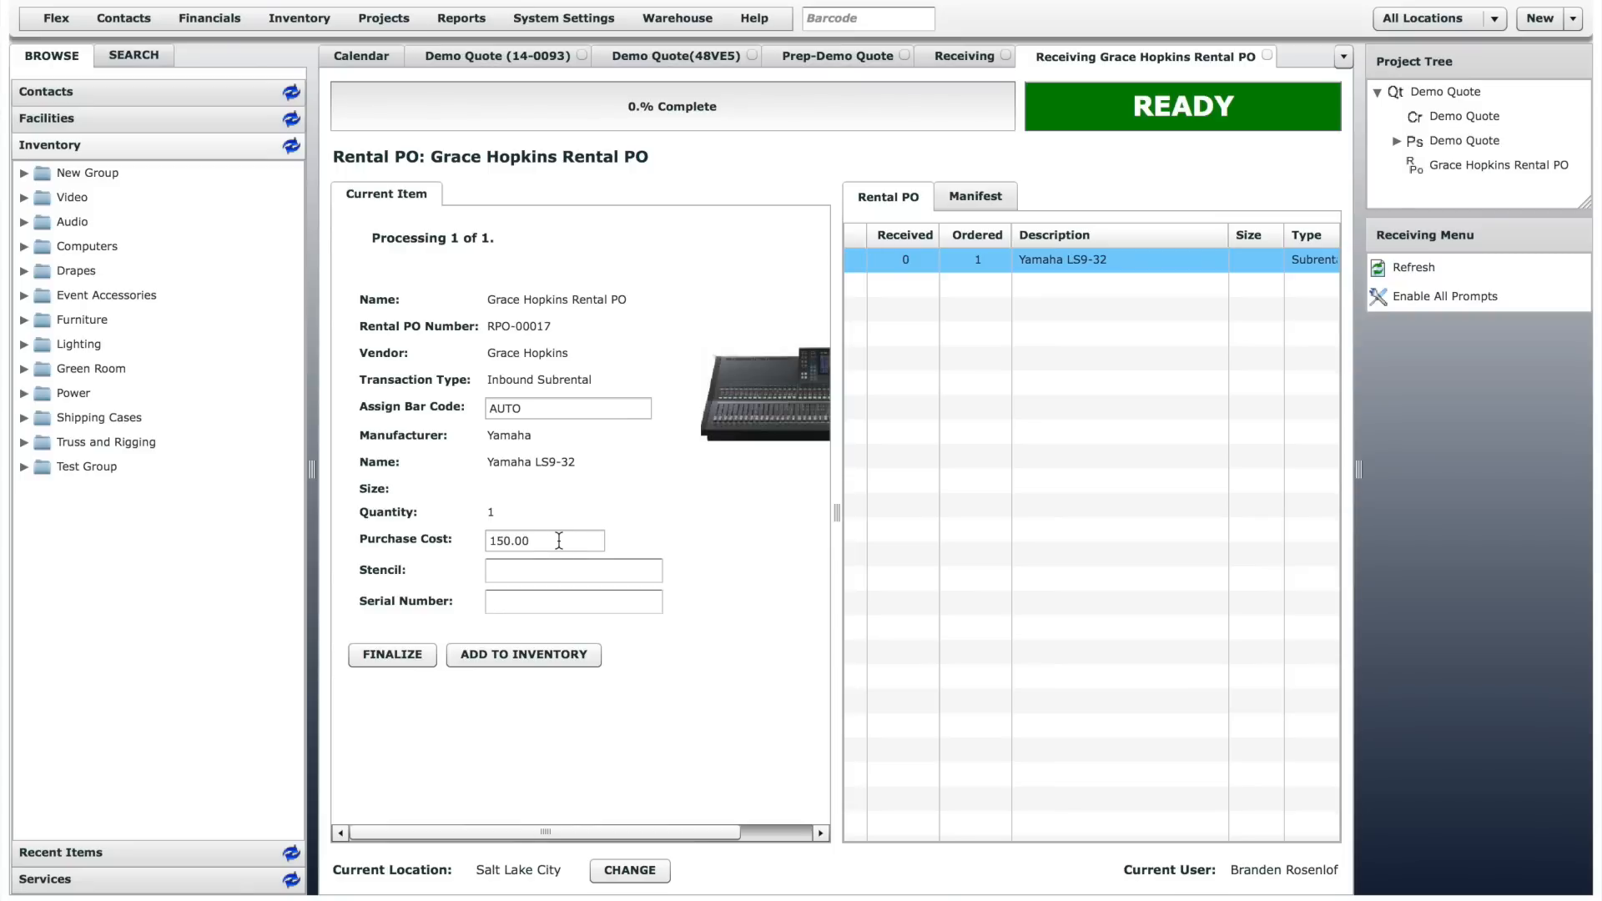
left_click(517, 653)
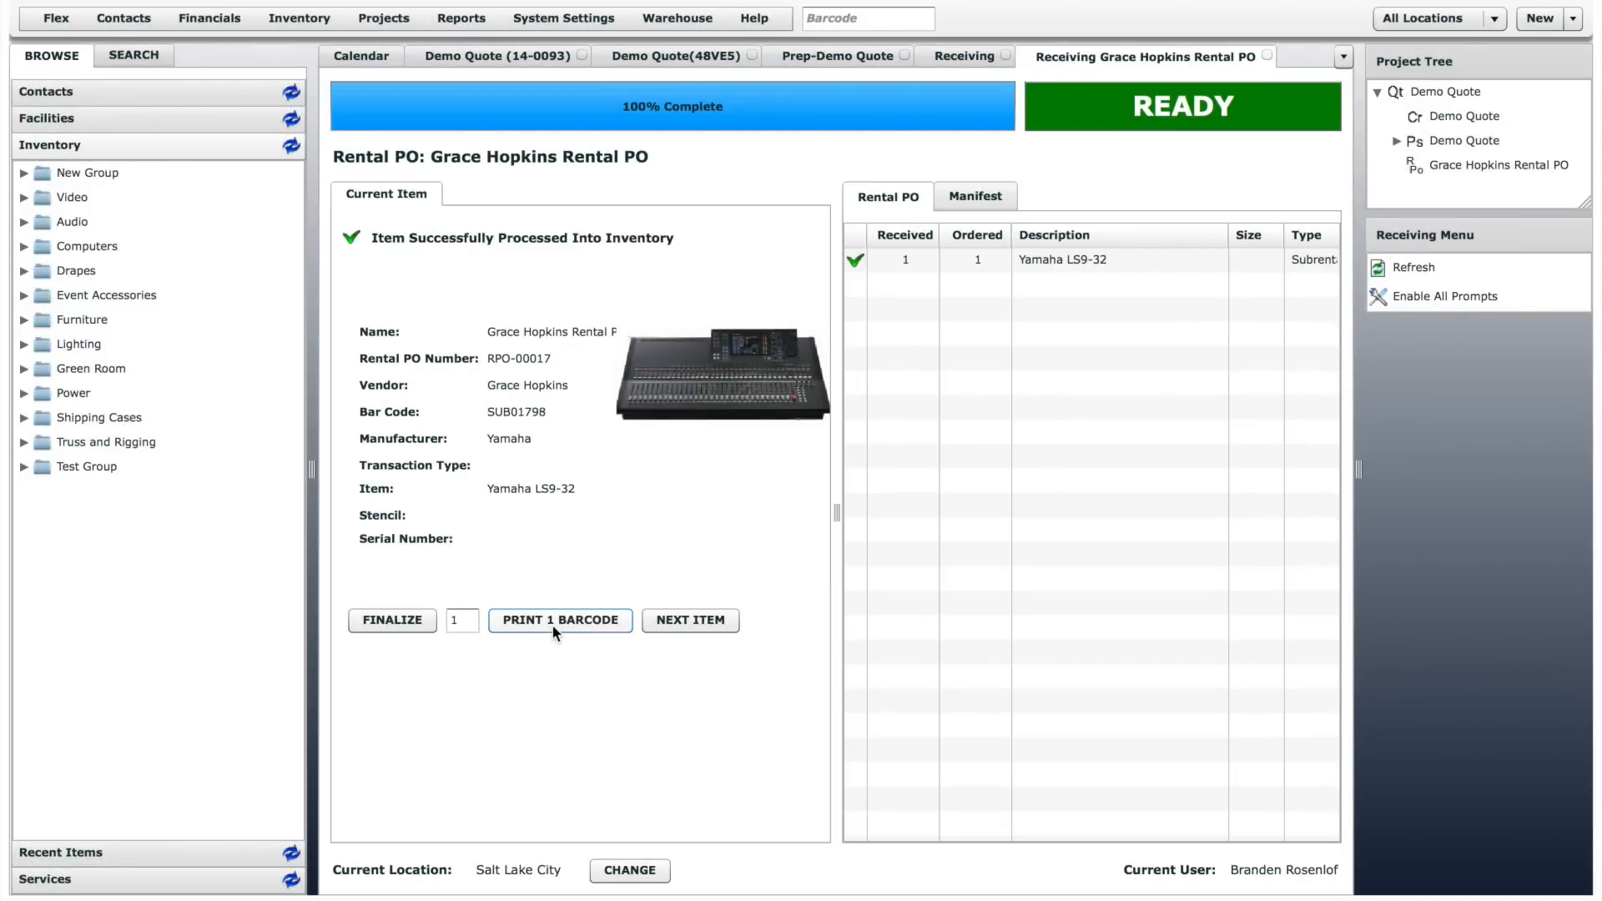
left_click(394, 624)
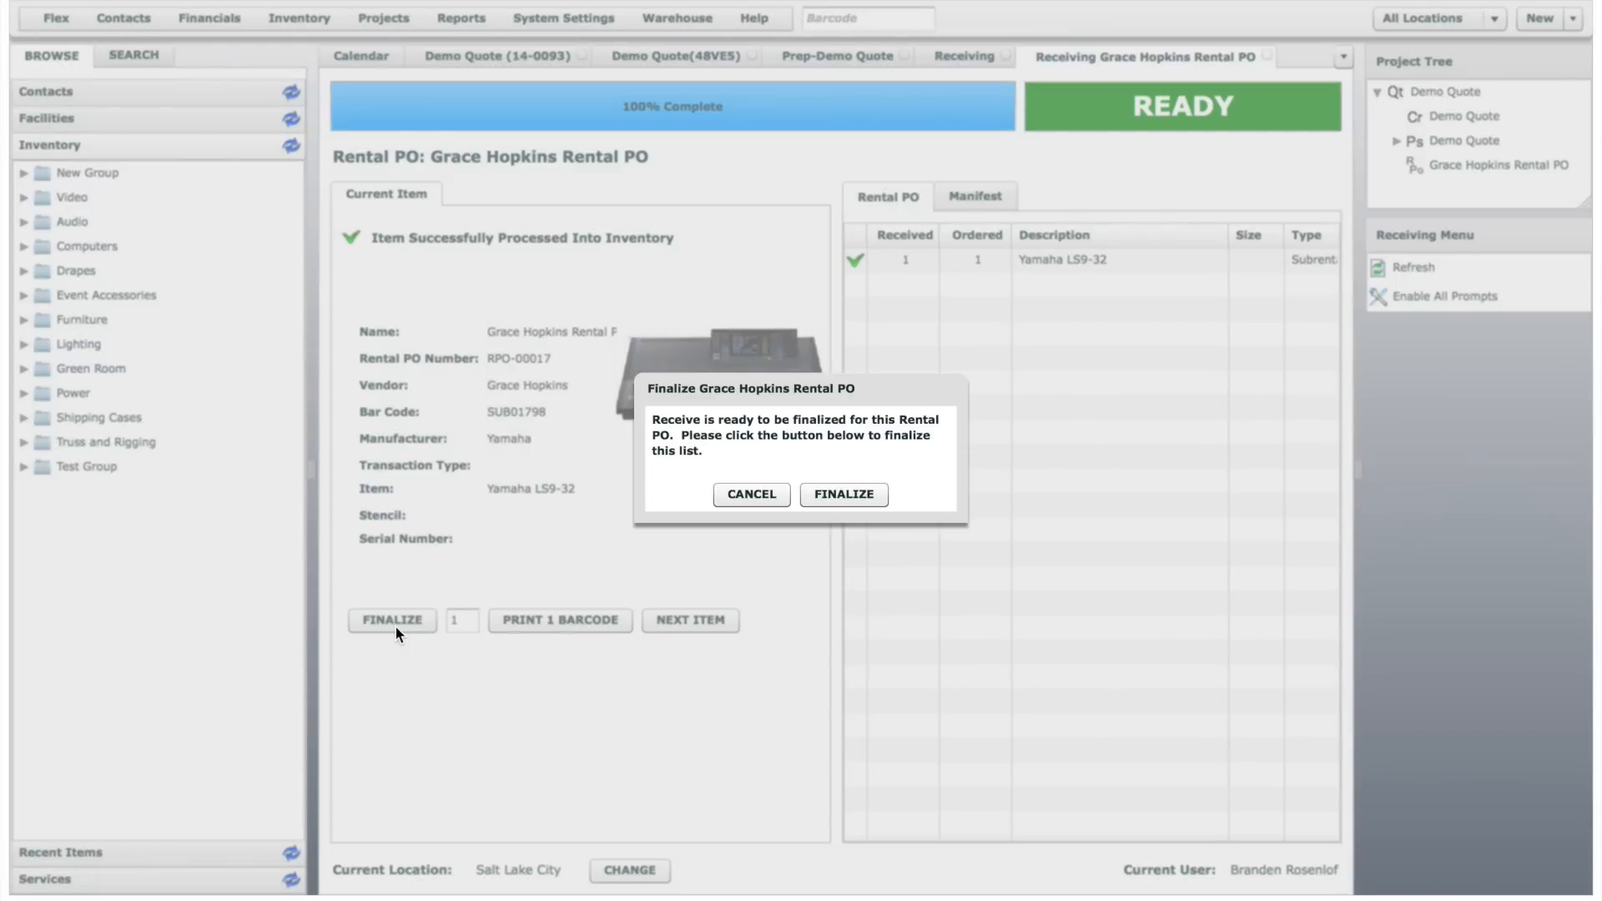
left_click(854, 494)
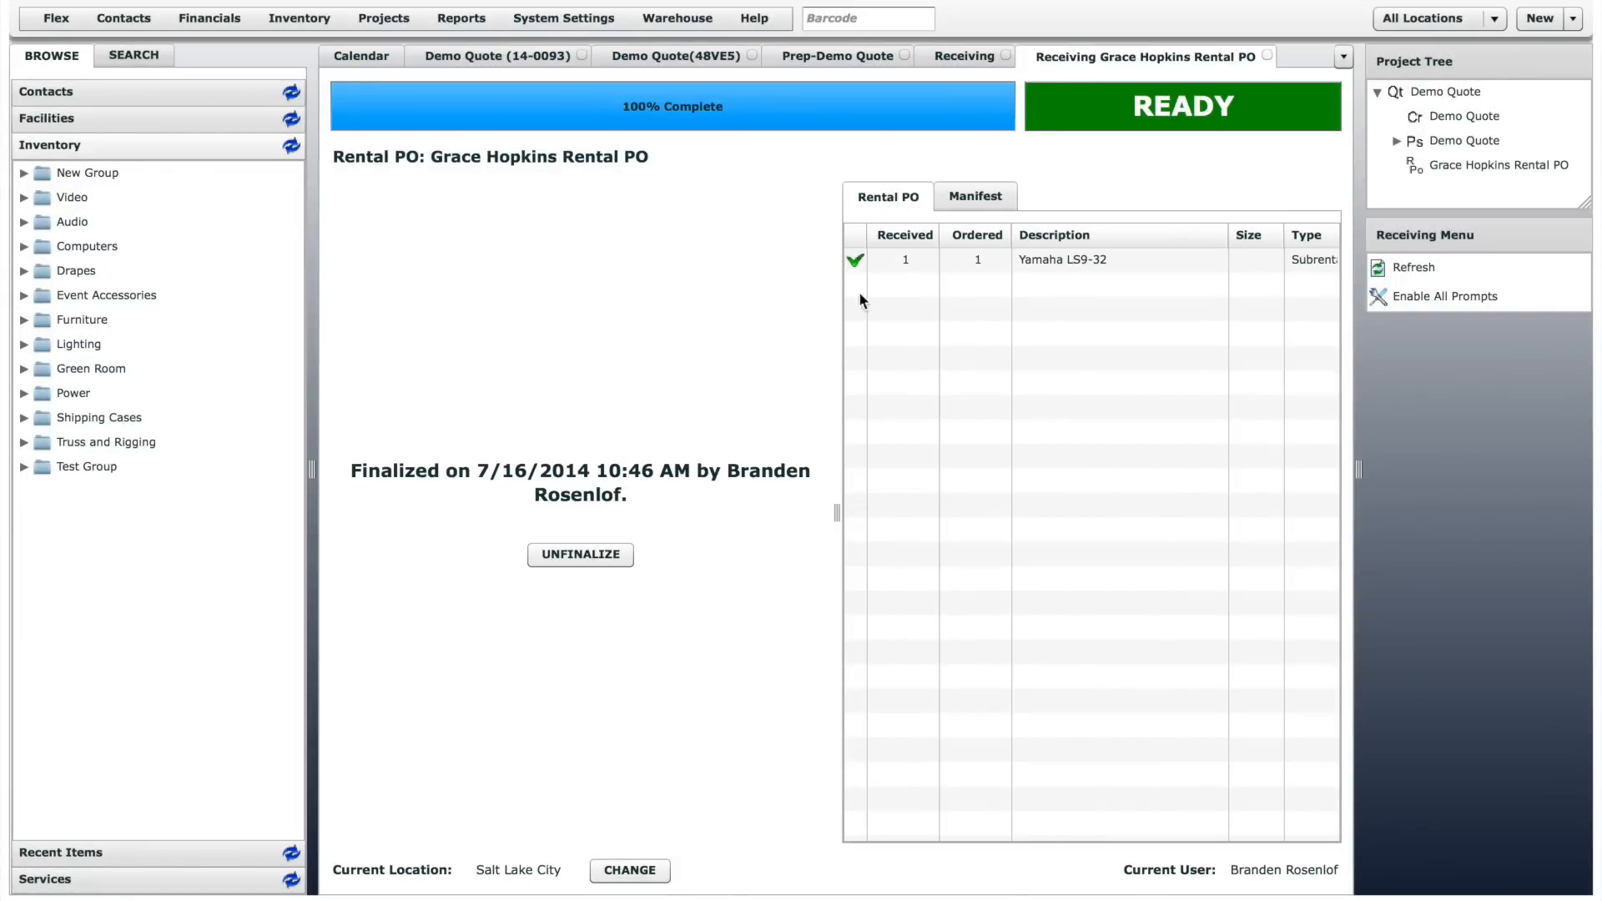
- Return to the Demo Quote prep and add the sub-rented Yamaha LS9-32 unit SUB01798 by serial number selection
left_click(844, 57)
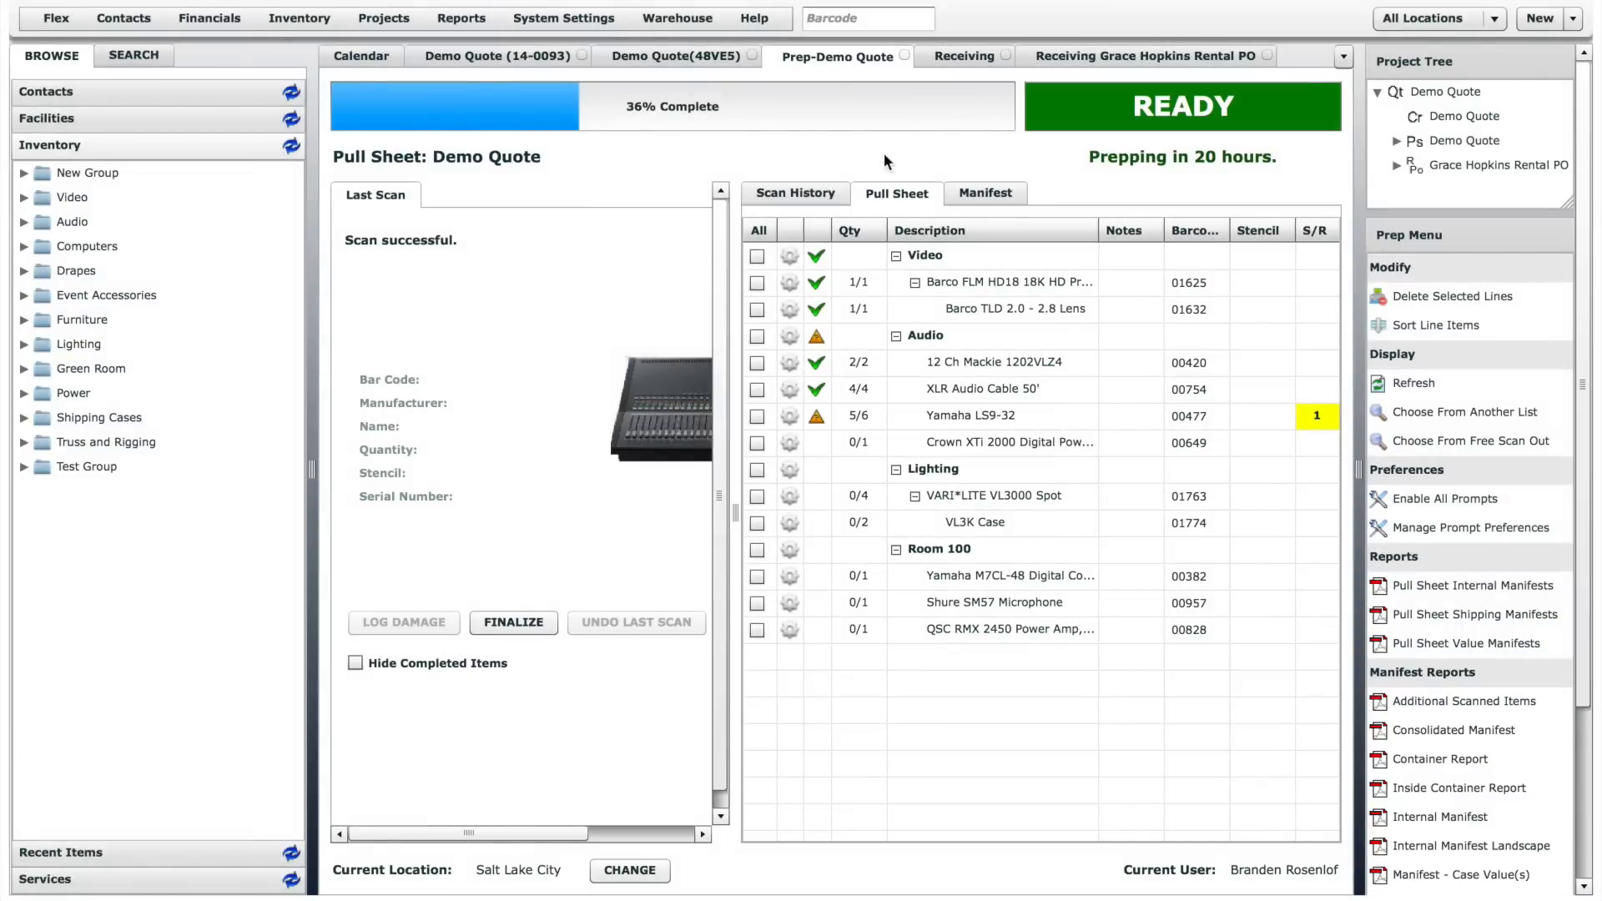
double_click(964, 414)
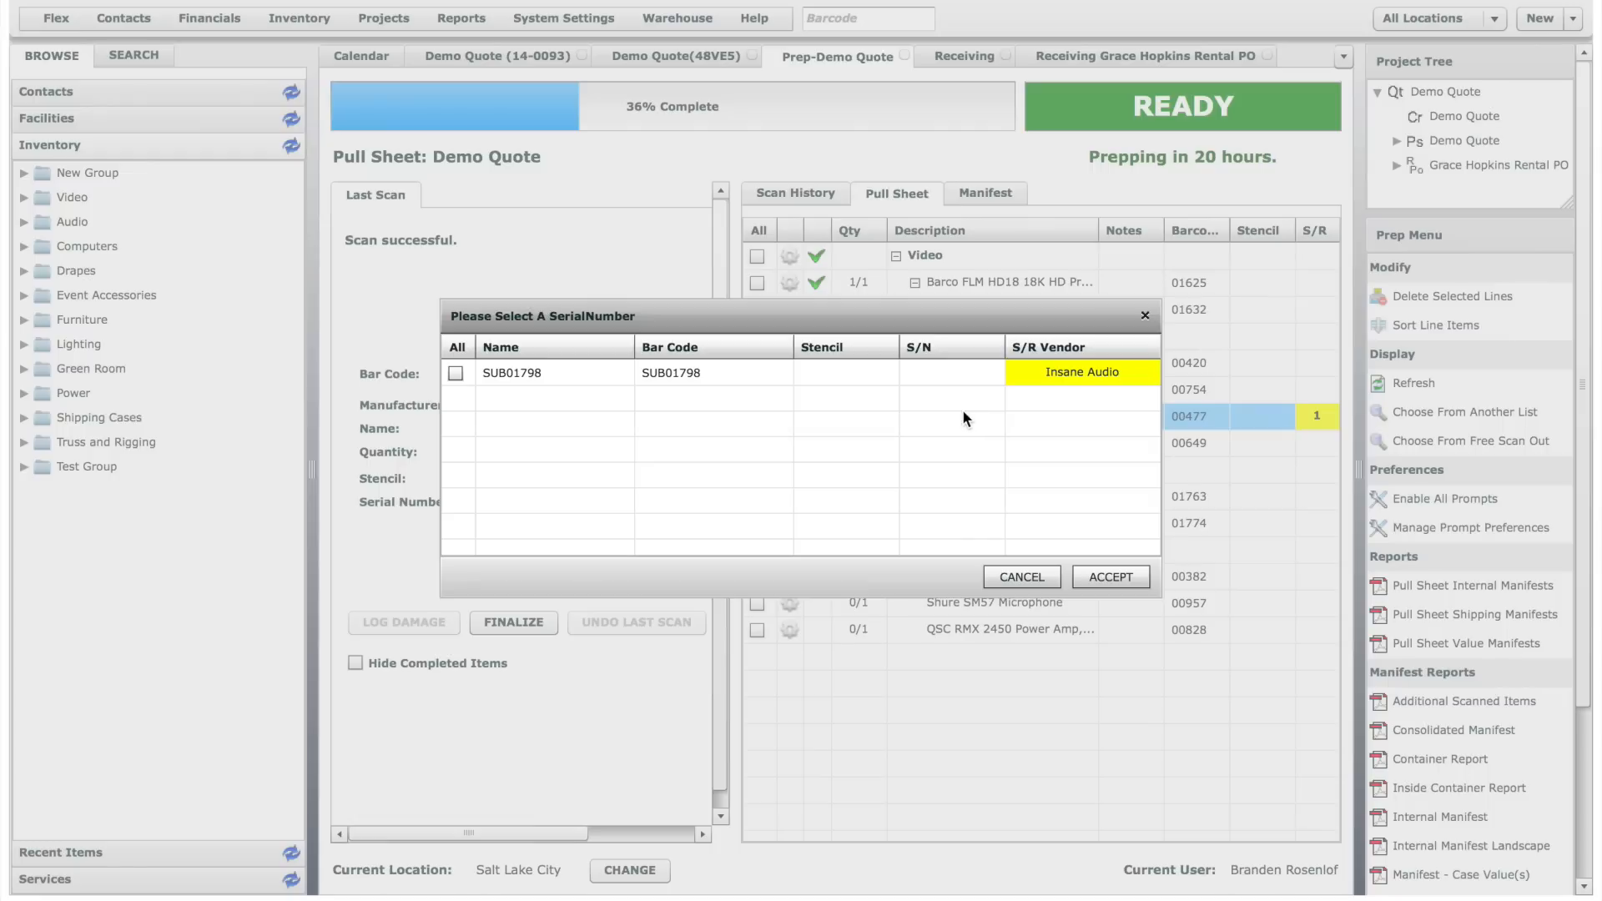
left_click(455, 375)
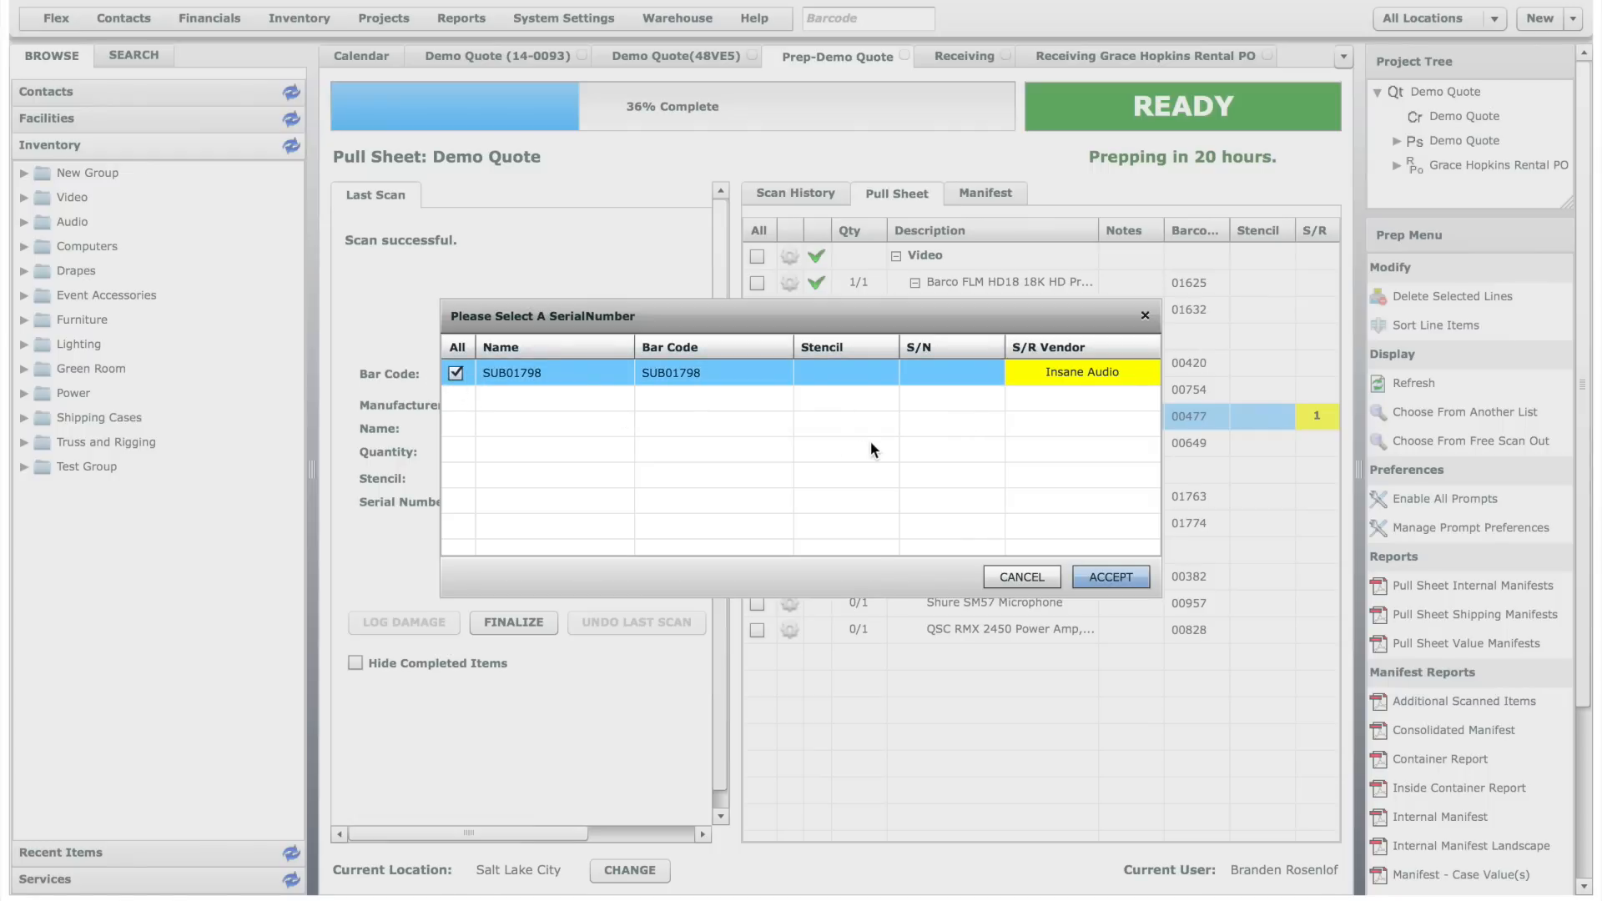
left_click(1110, 577)
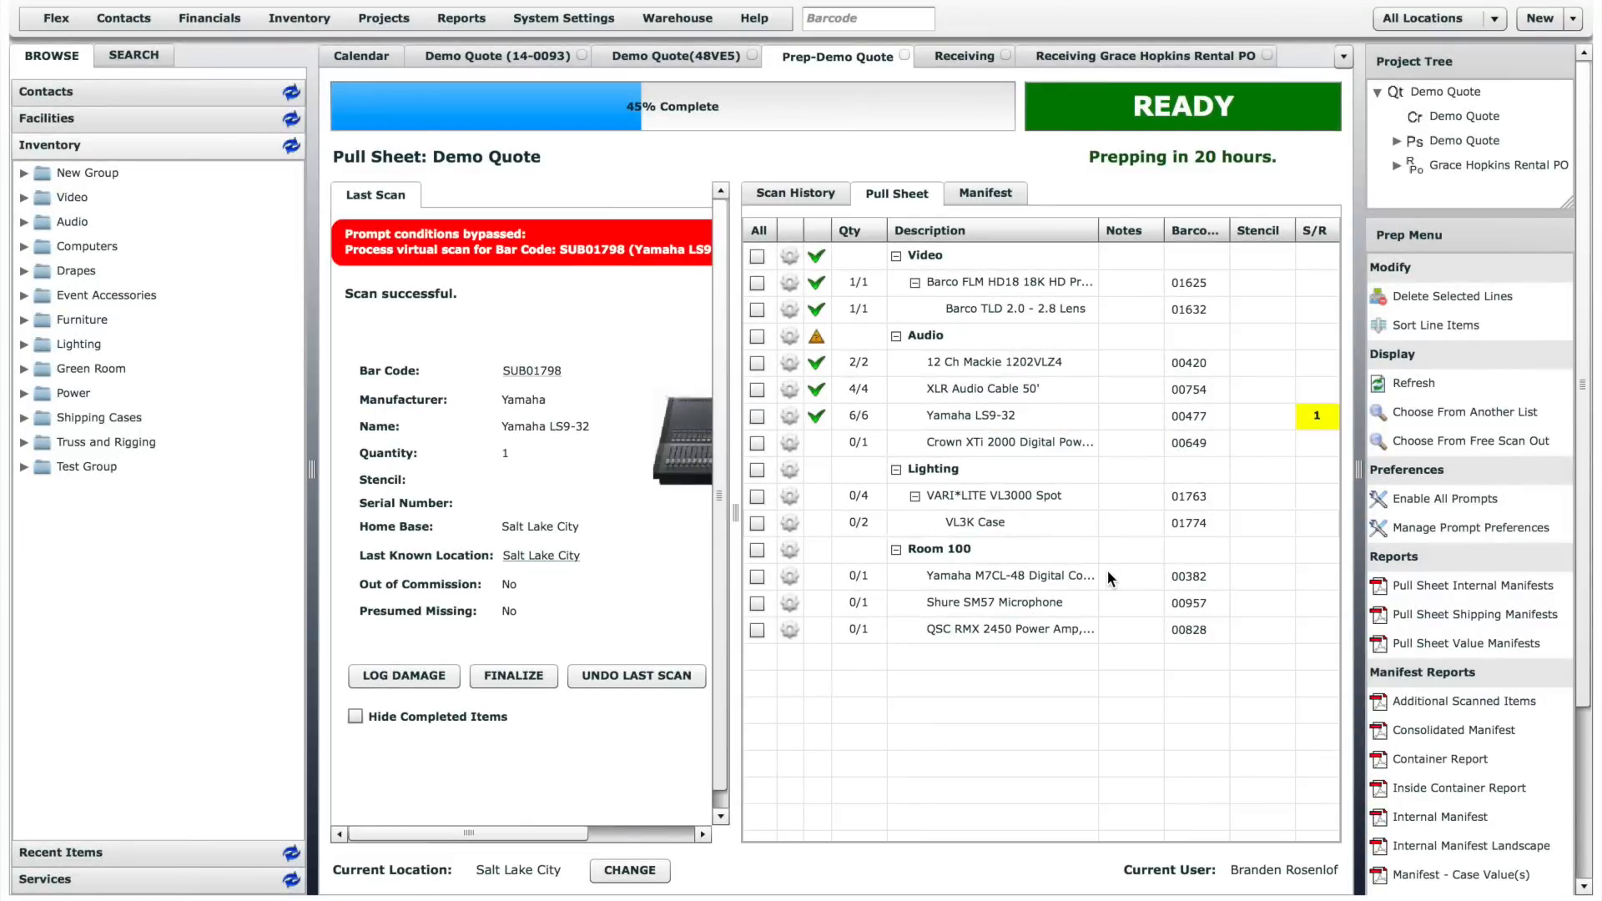
- Scan the Crown XTi 2000 amplifier with bar code 01781 and the VL3K Cases 01775 and 01776 into the prep
type("01781")
key("Return")
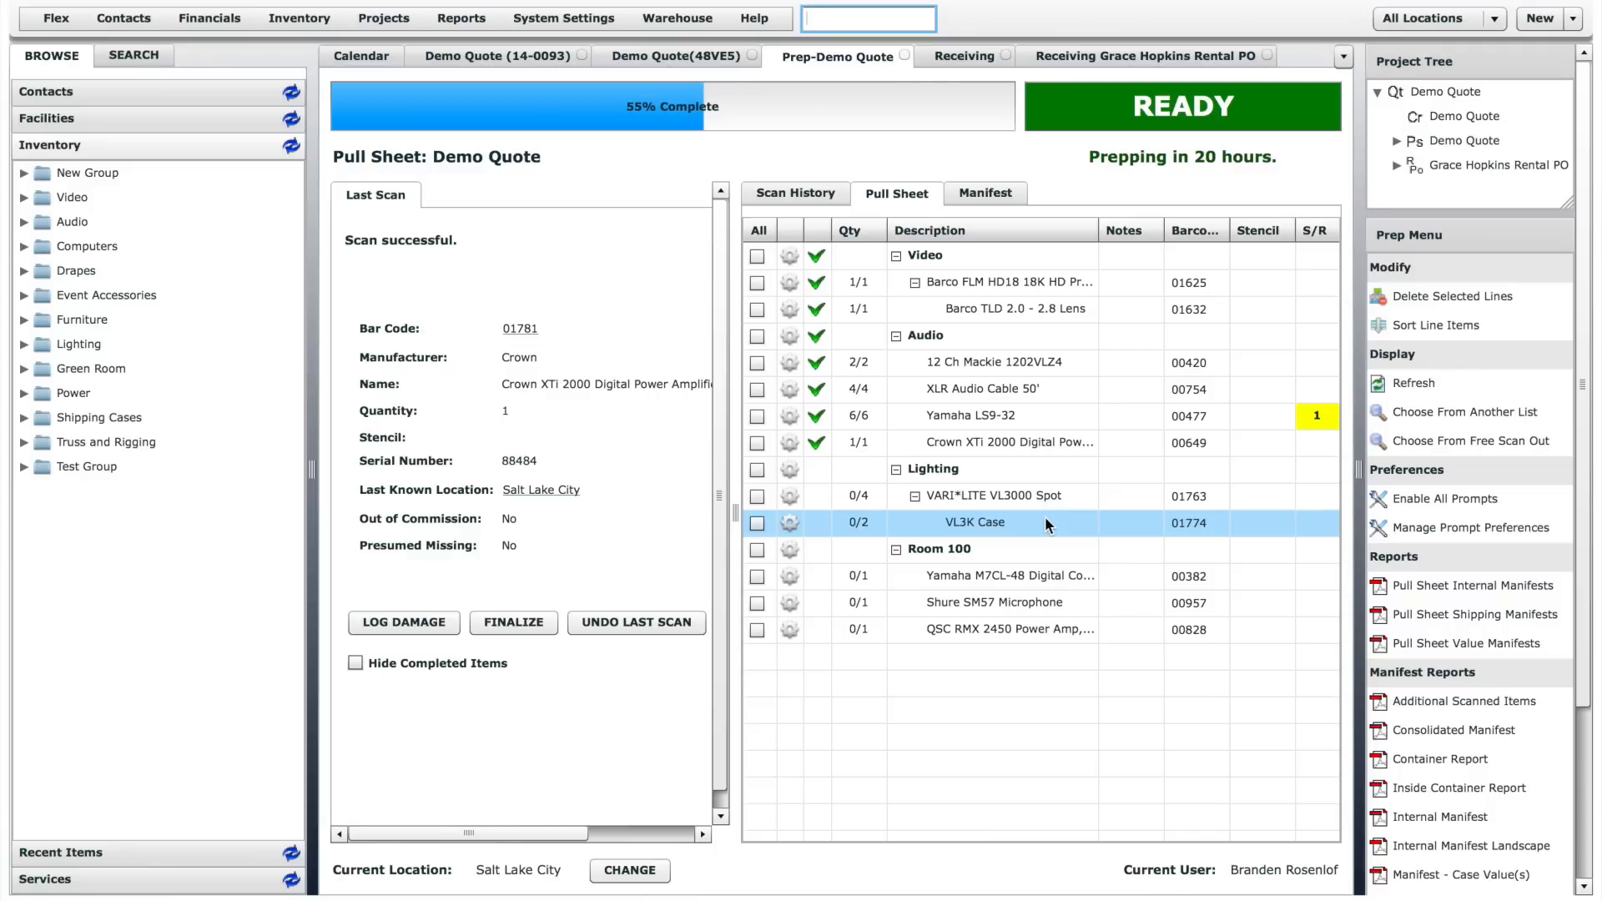
type("01775")
key("Return")
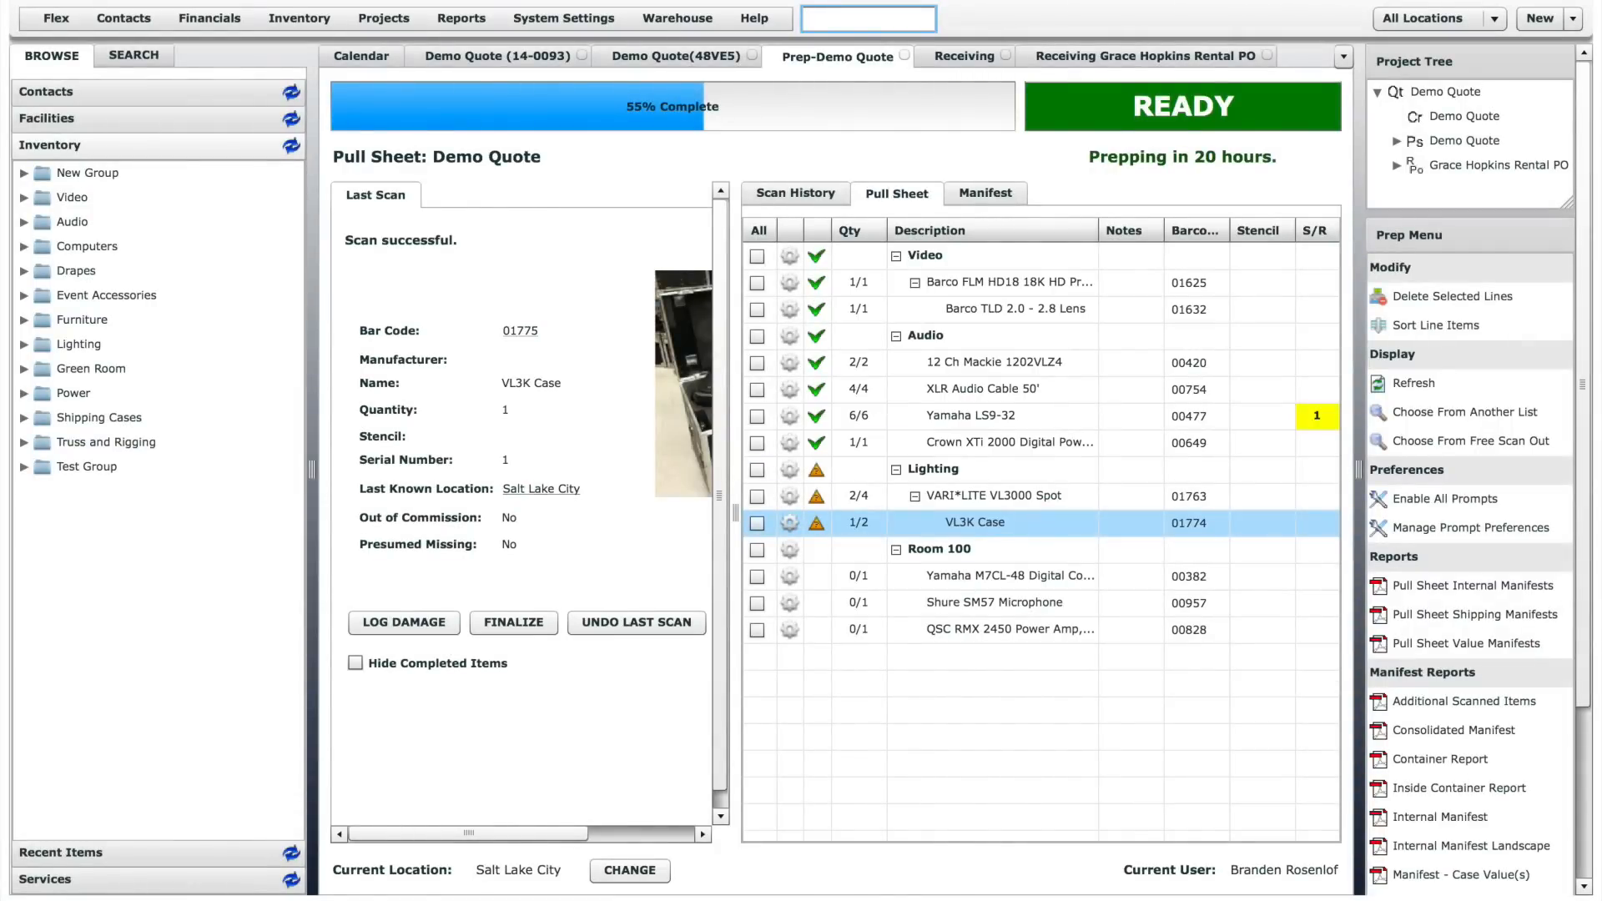
type("01776")
key("Return")
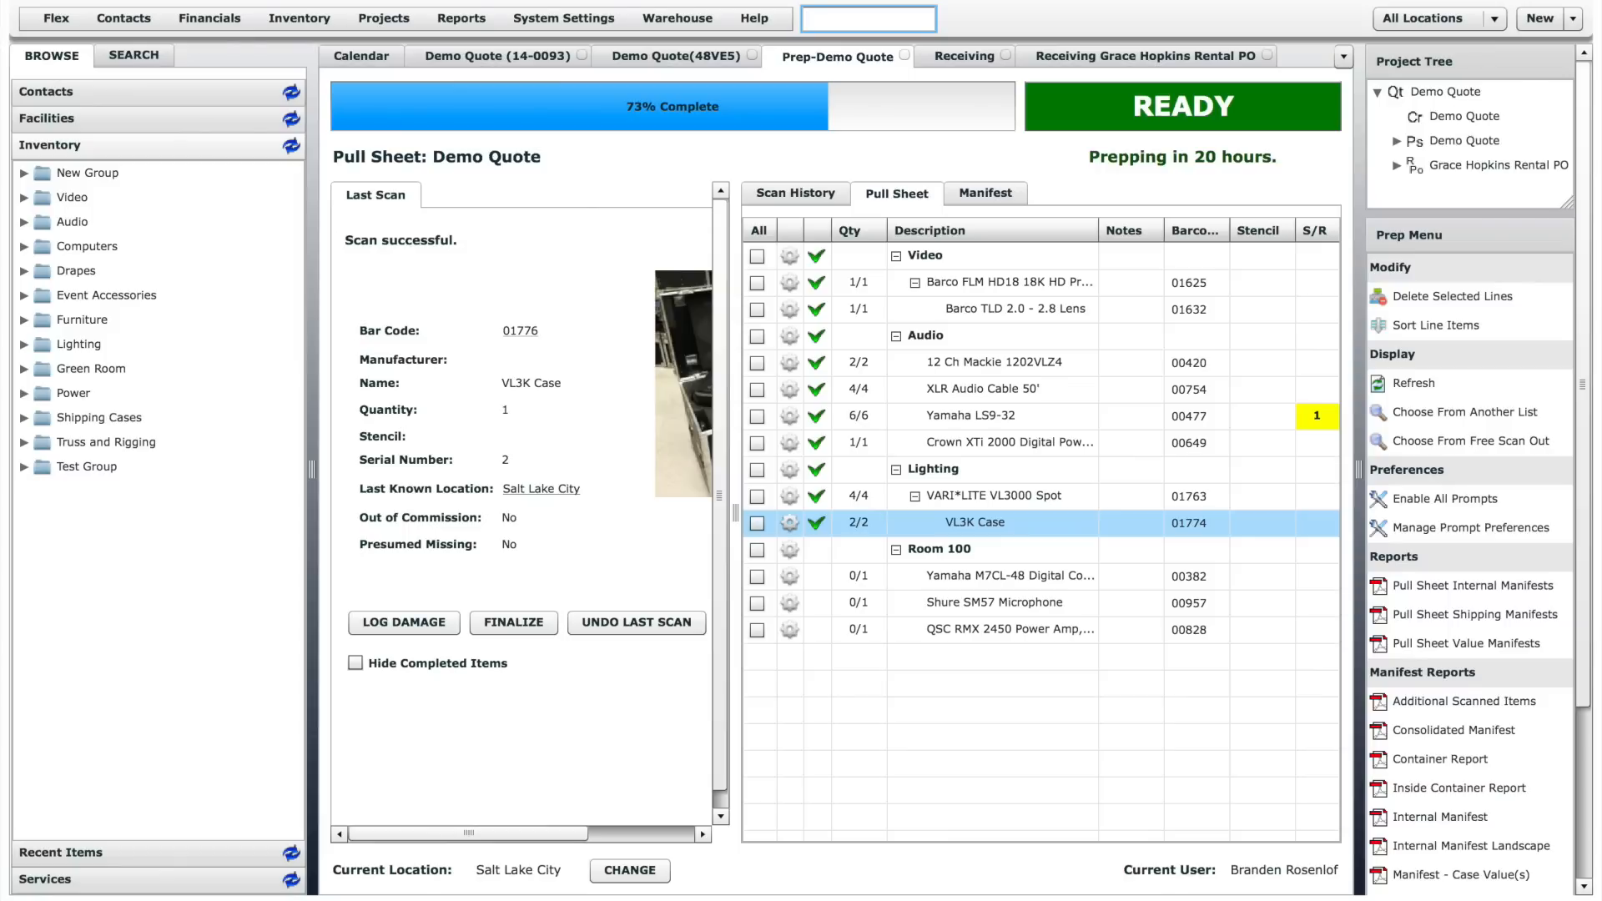
- Scan the Room 100 items with bar codes 00382, 00985 and 00832, declining free pick mode for the Yamaha M7CL-48 console
type("00382")
key("Return")
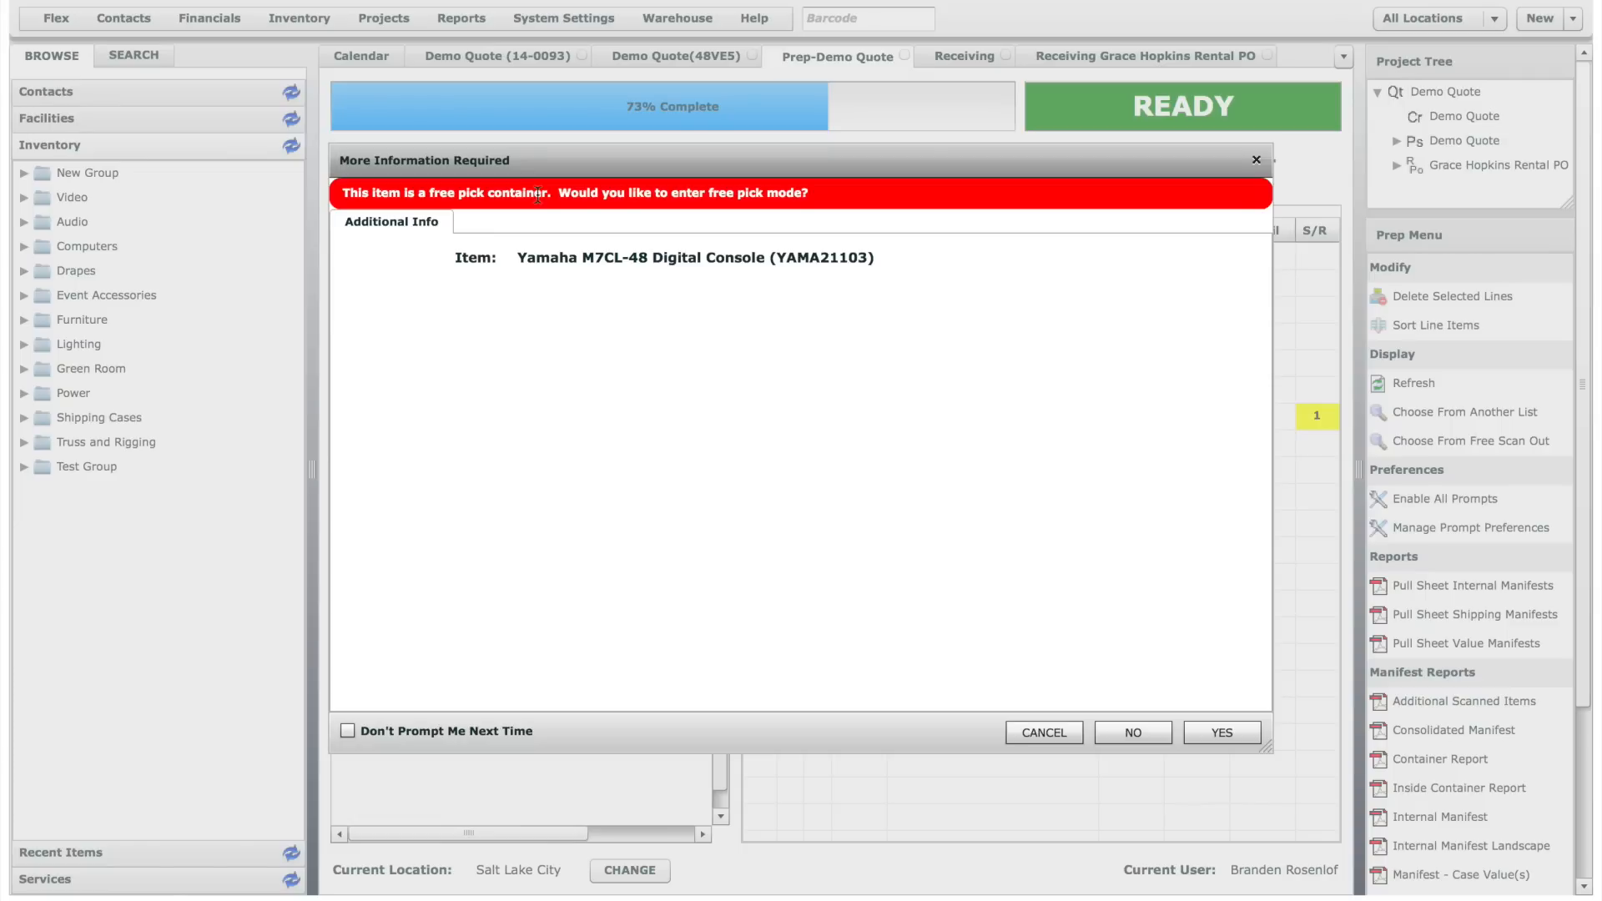
left_click(1154, 732)
type("00985")
key("Return")
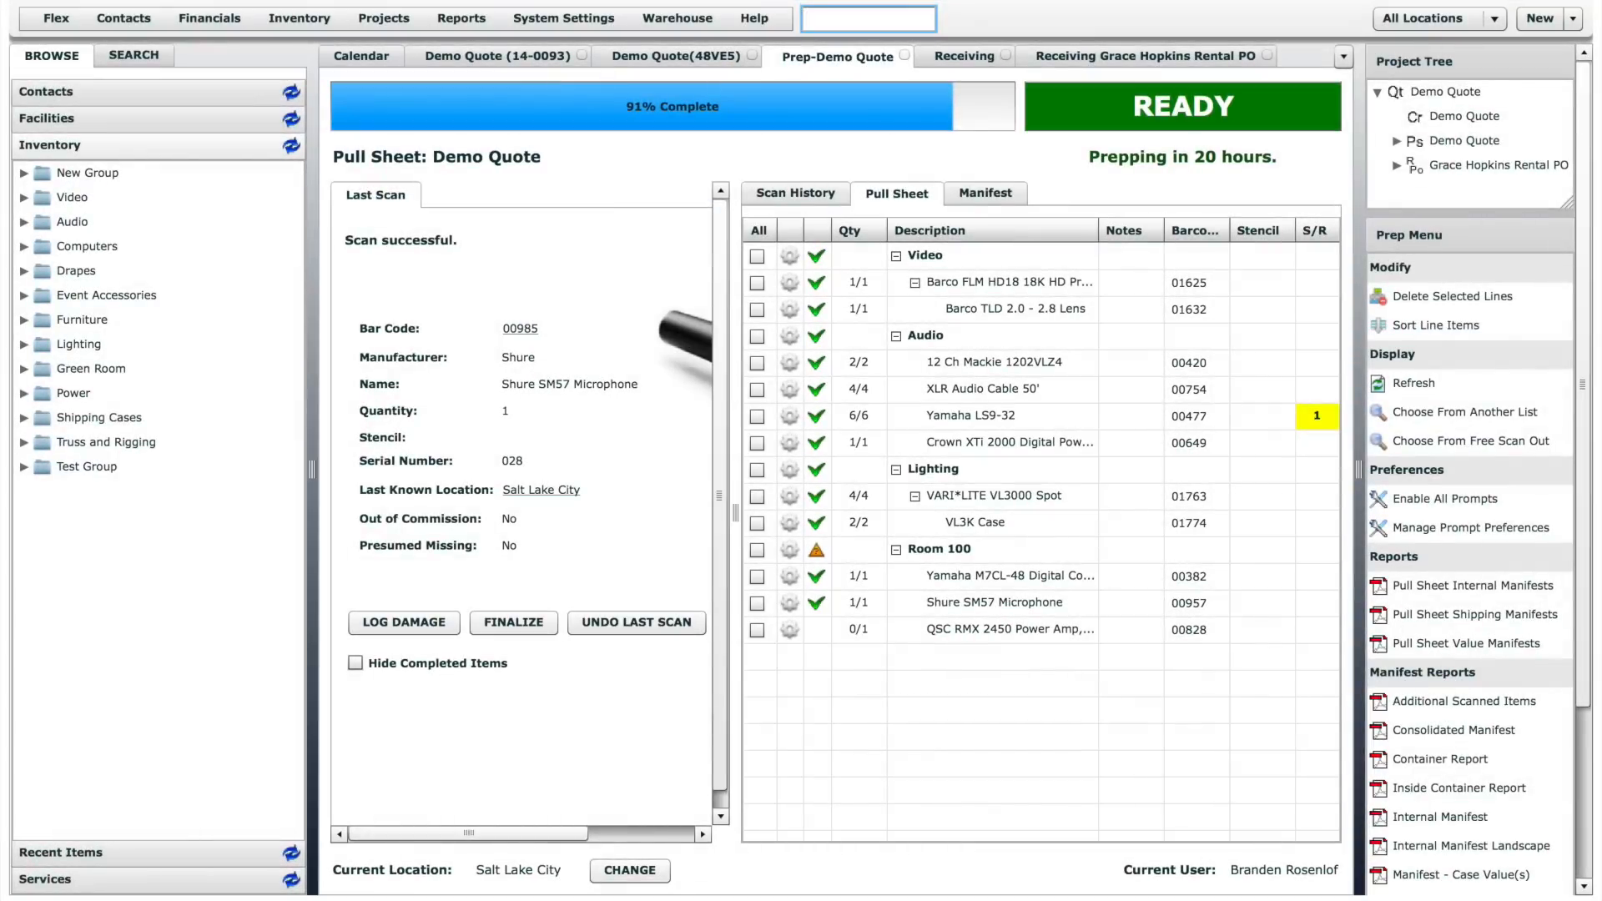
type("00832")
key("Return")
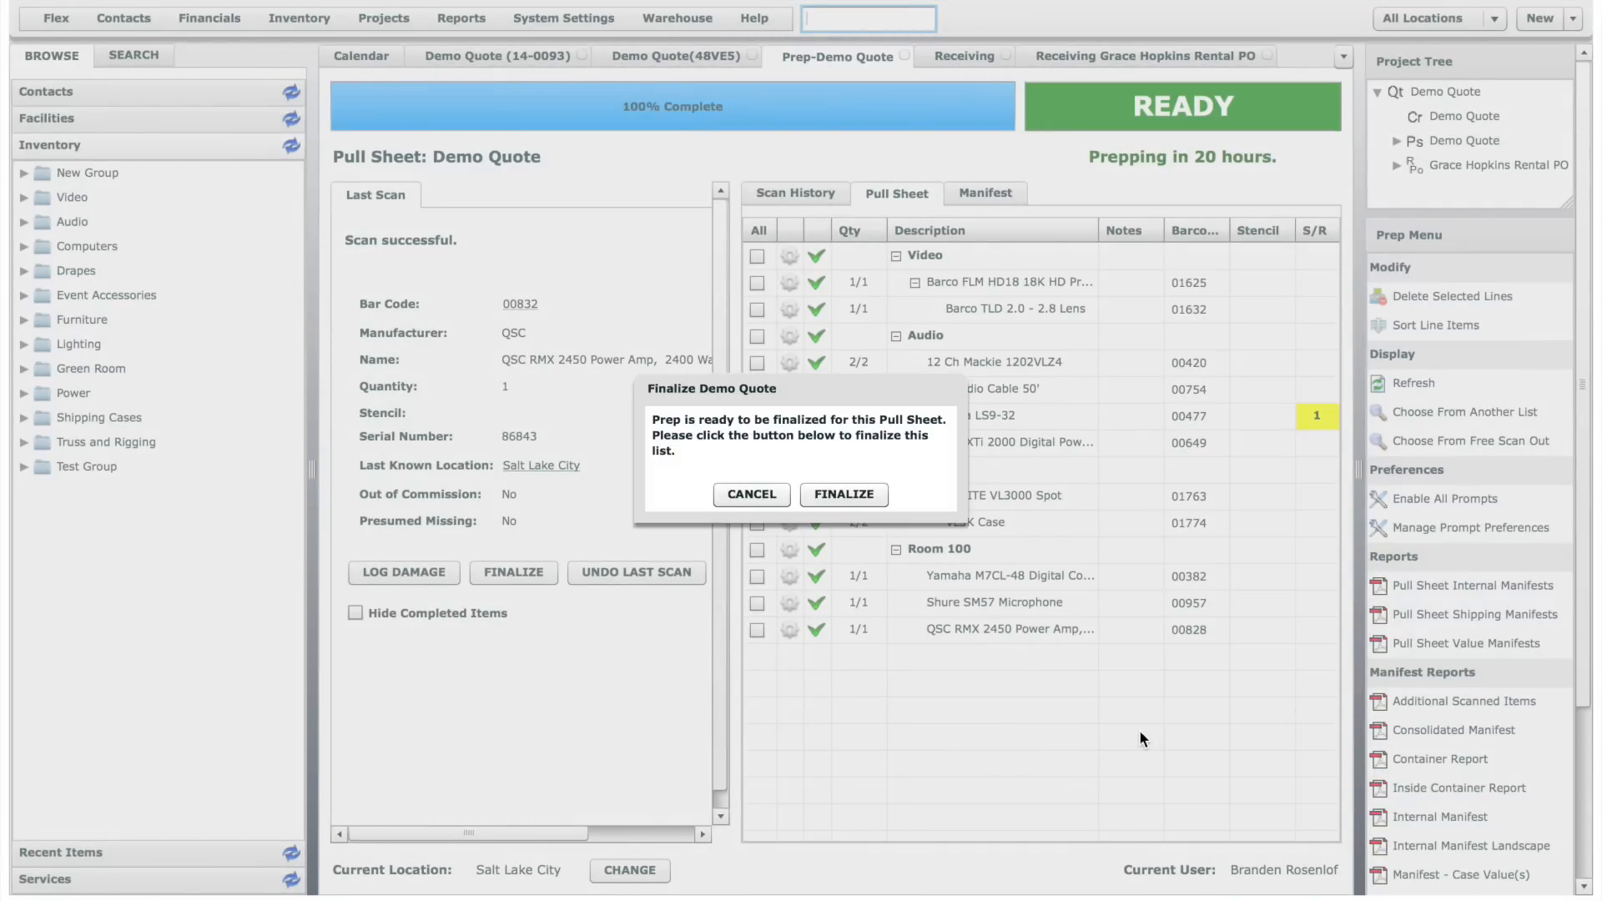
- Finalize the fully scanned Demo Quote pull sheet prep
left_click(852, 494)
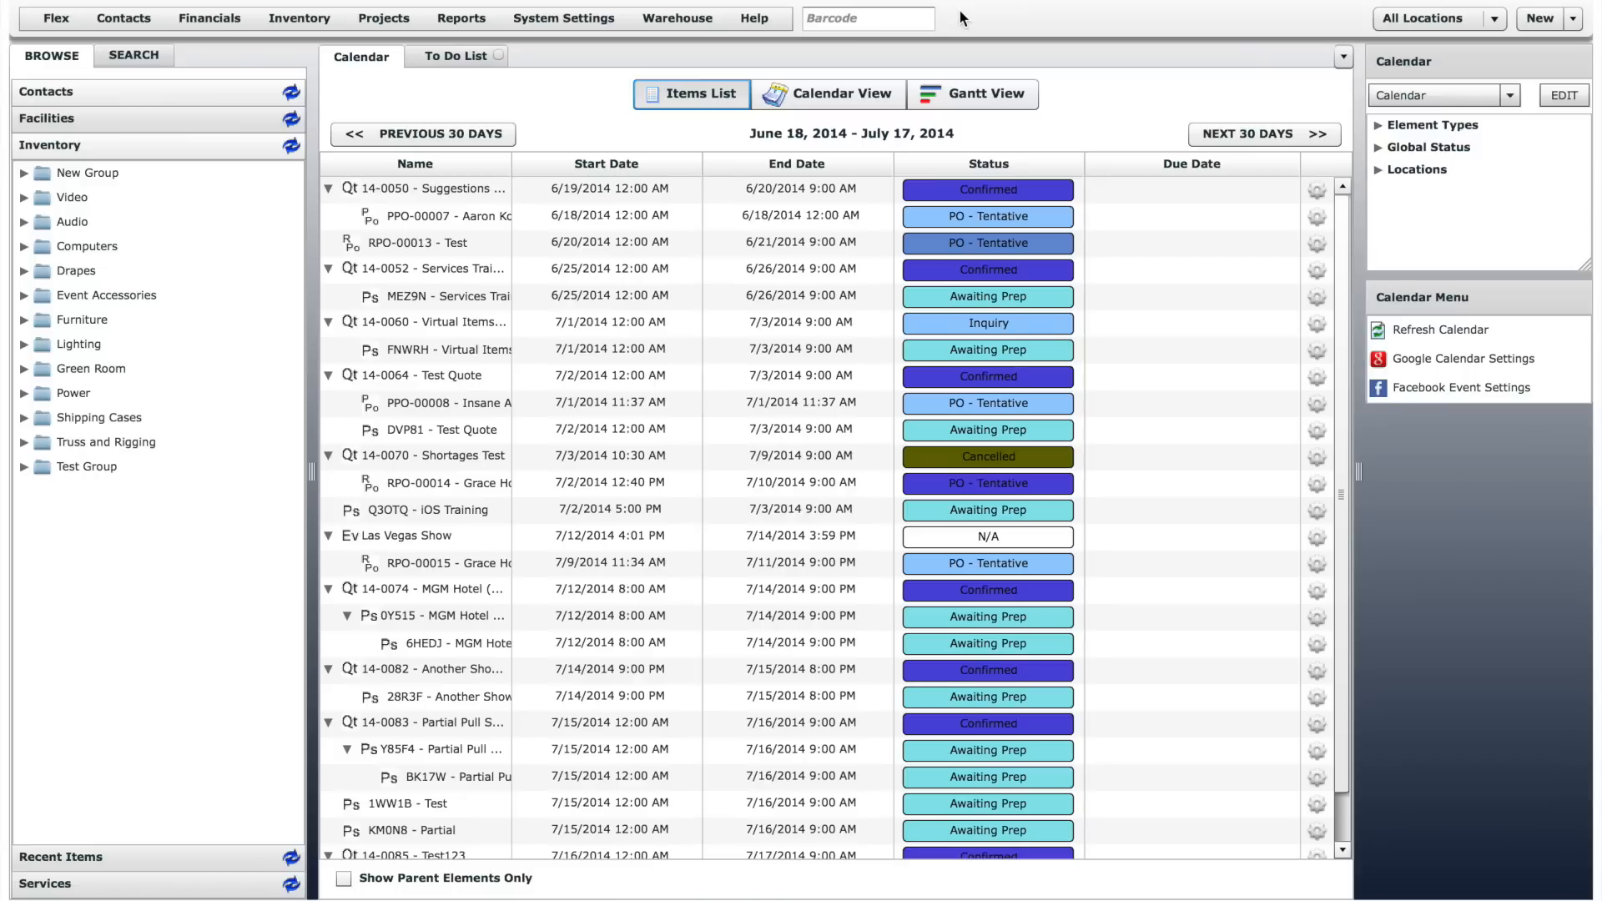
left_click(141, 24)
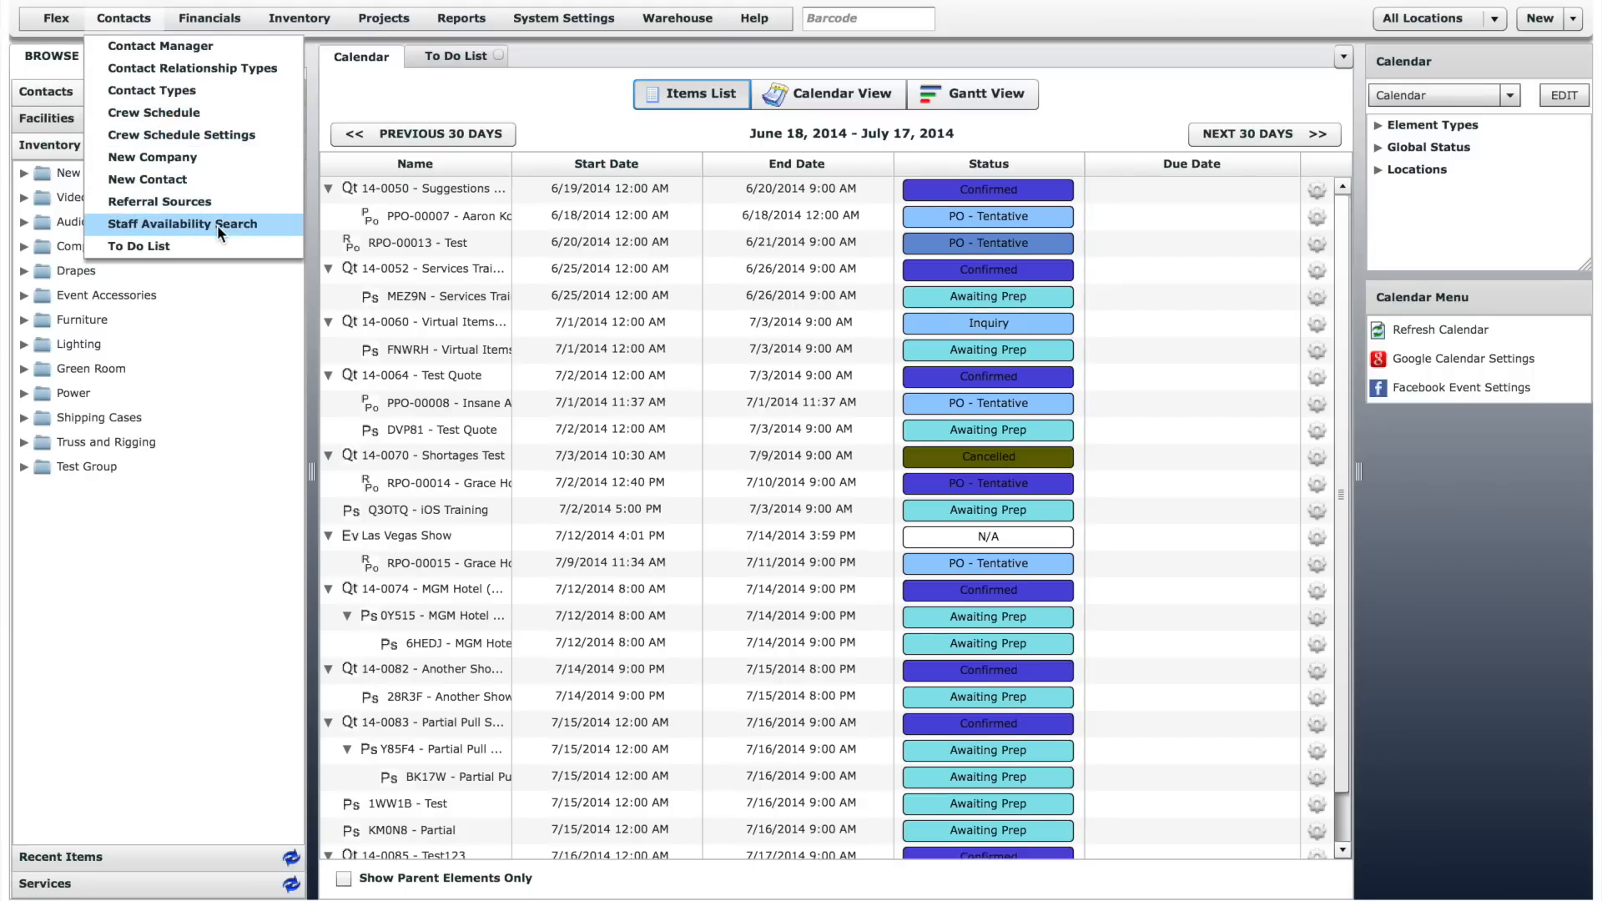
mouse_move(249, 30)
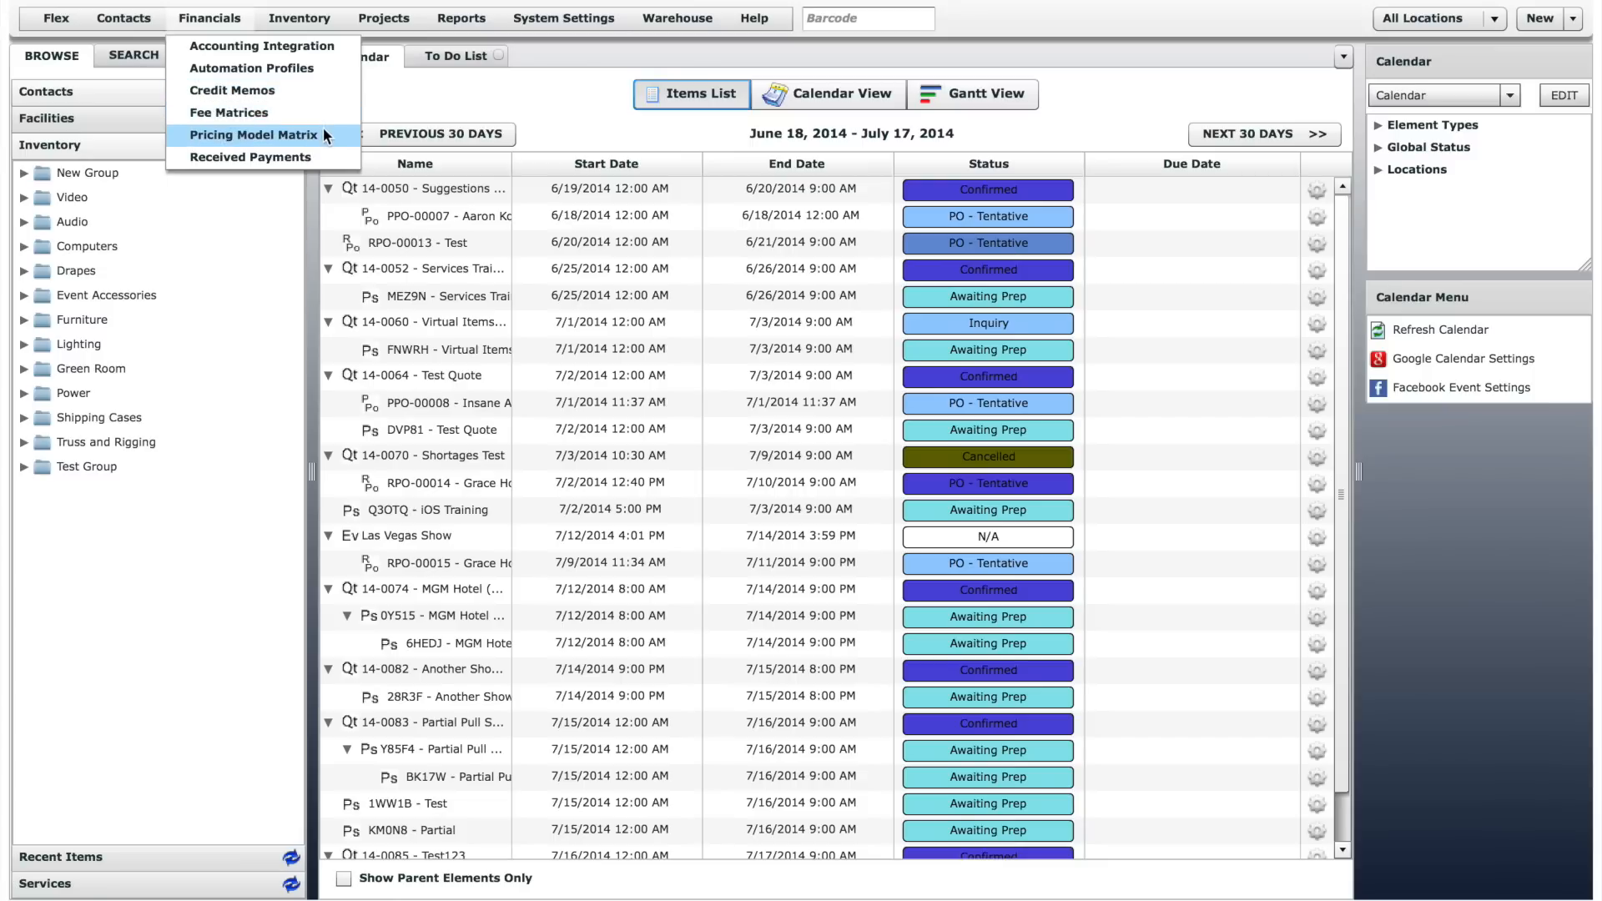
left_click(317, 20)
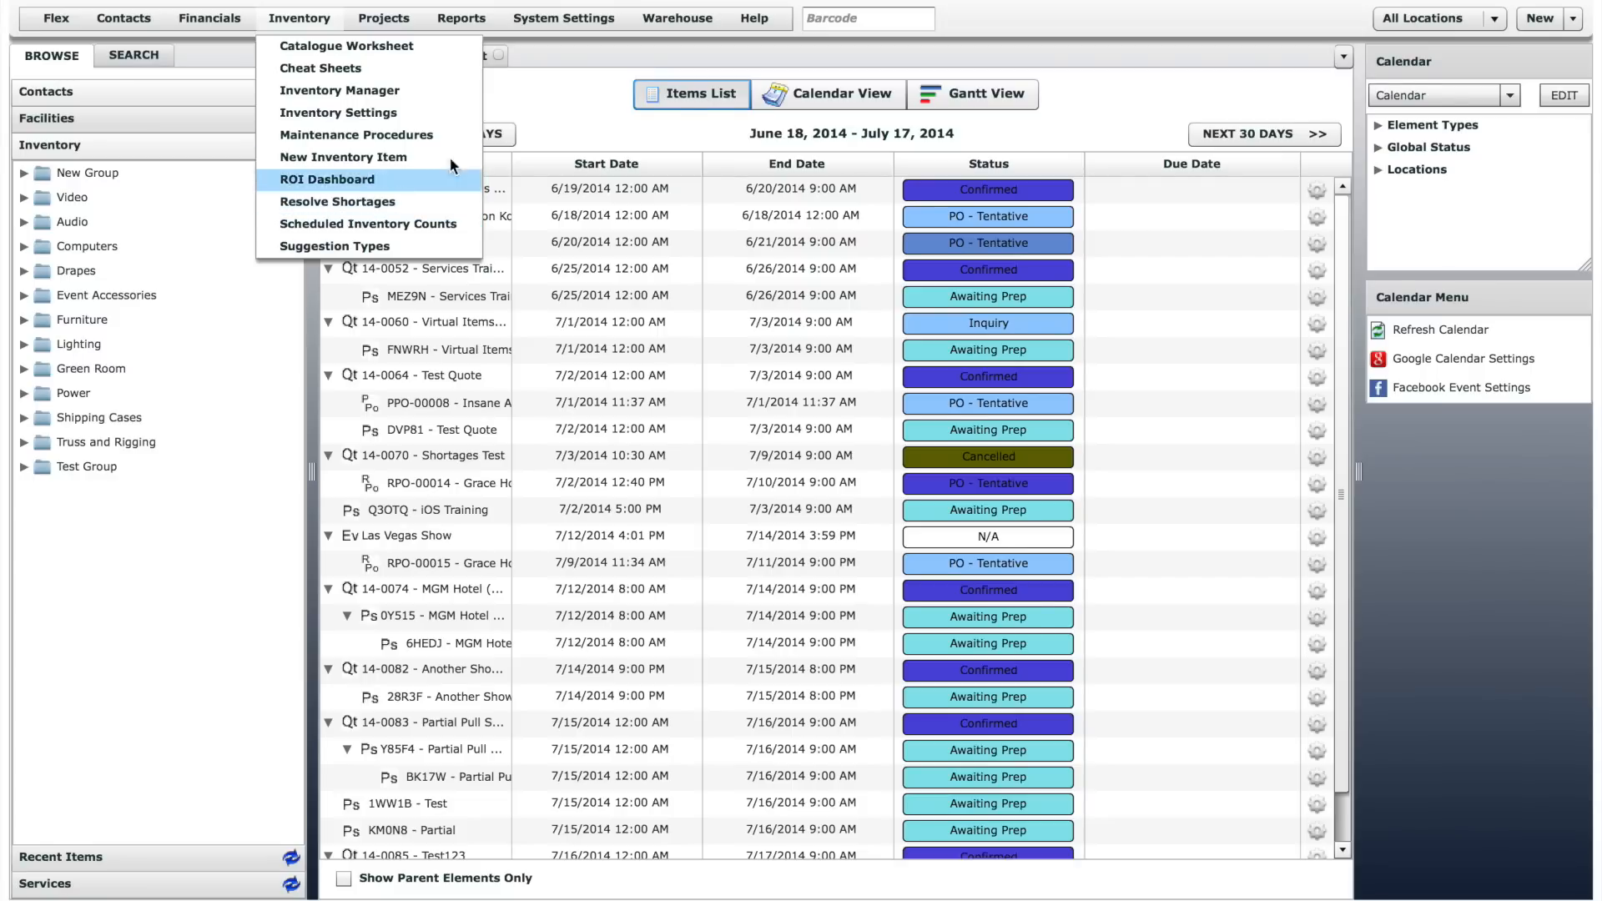
- Open the Quote definition among the project elements and review its field settings, numbering and status options
mouse_move(391, 22)
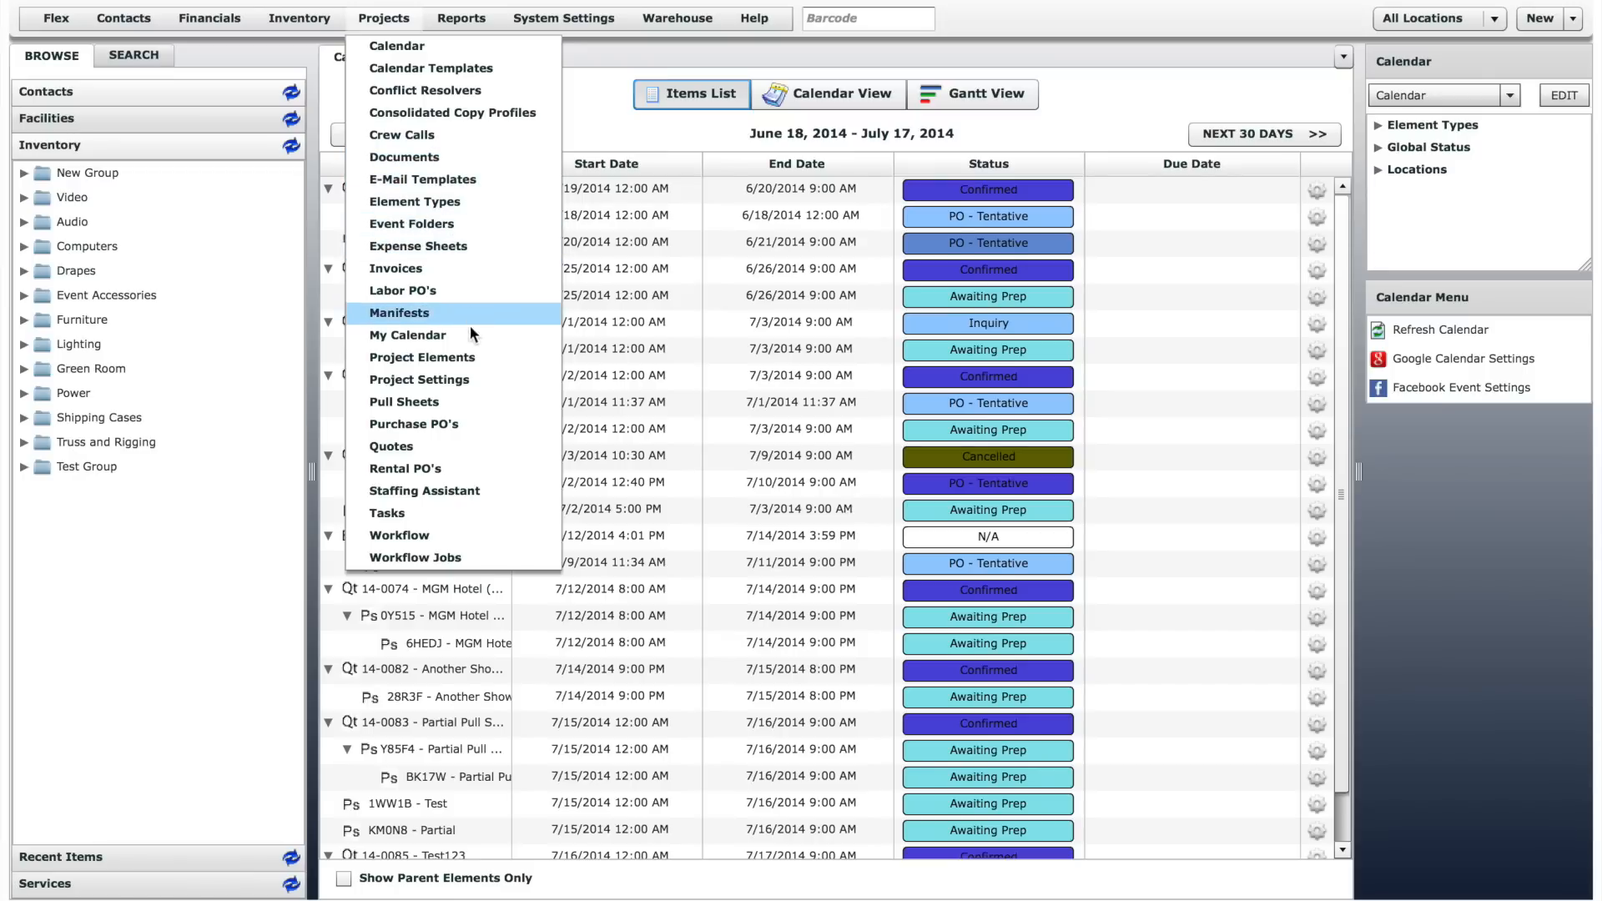
left_click(467, 358)
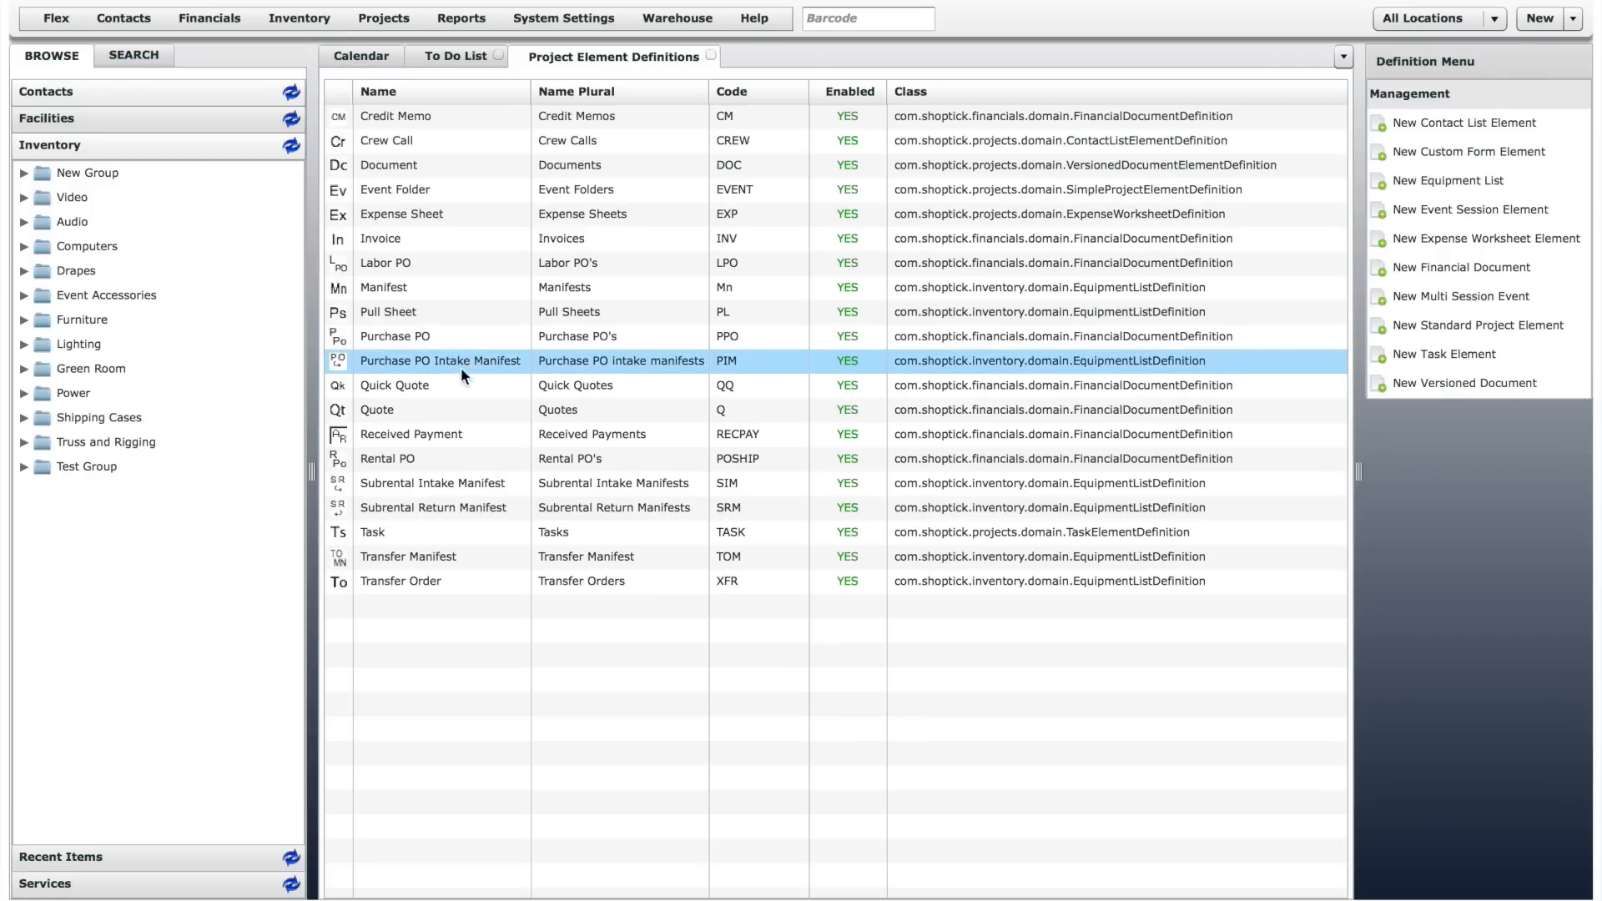
left_click(383, 408)
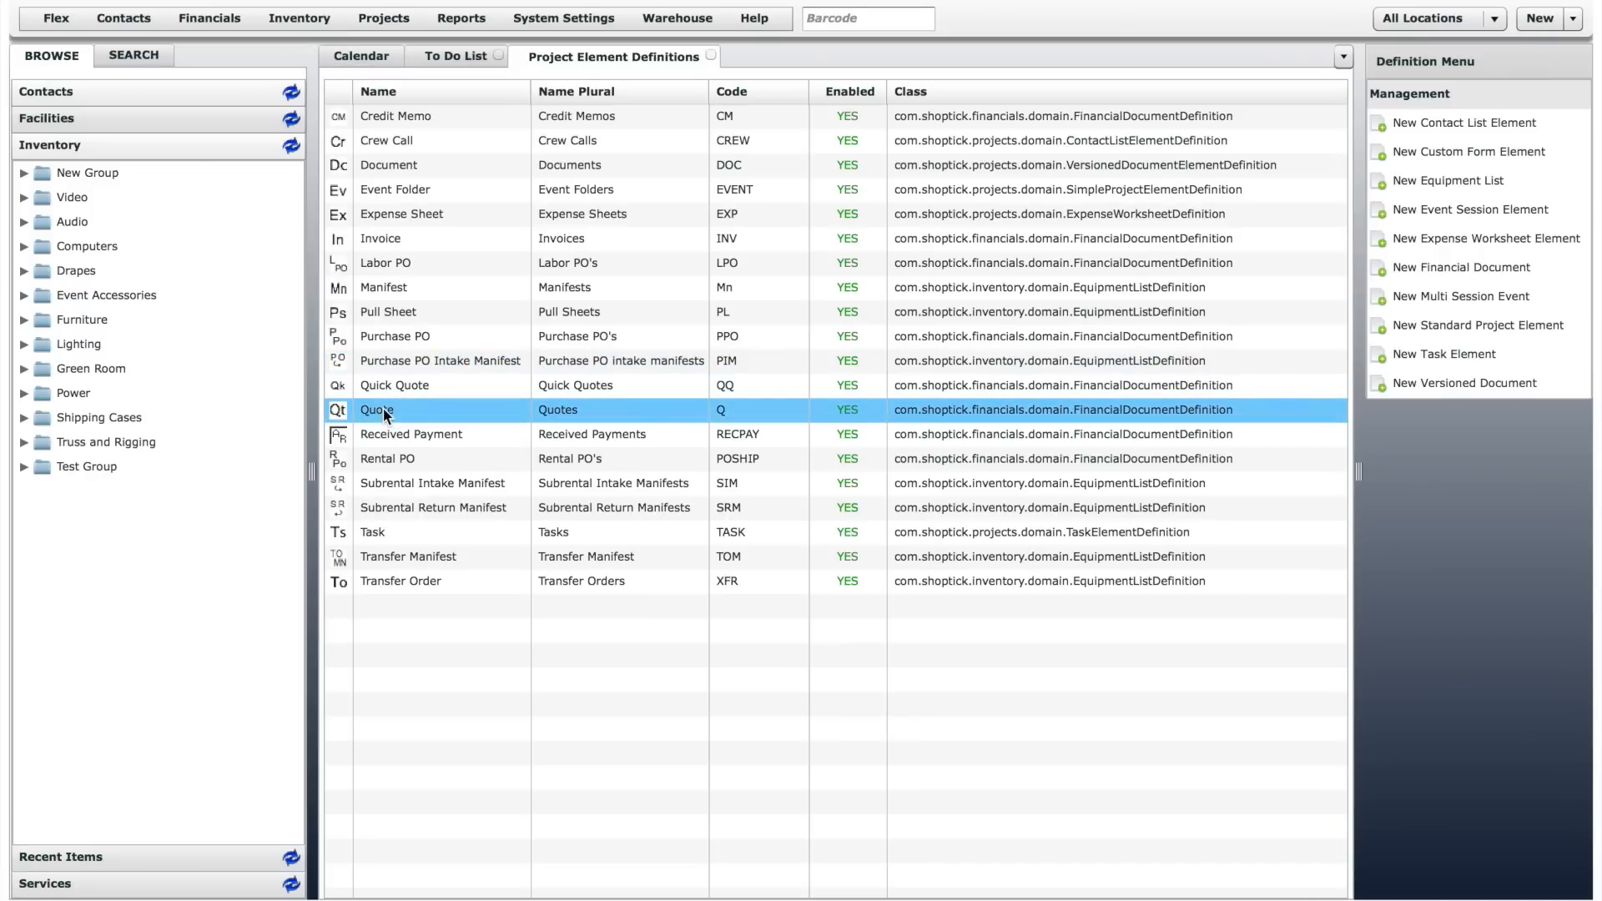
double_click(383, 408)
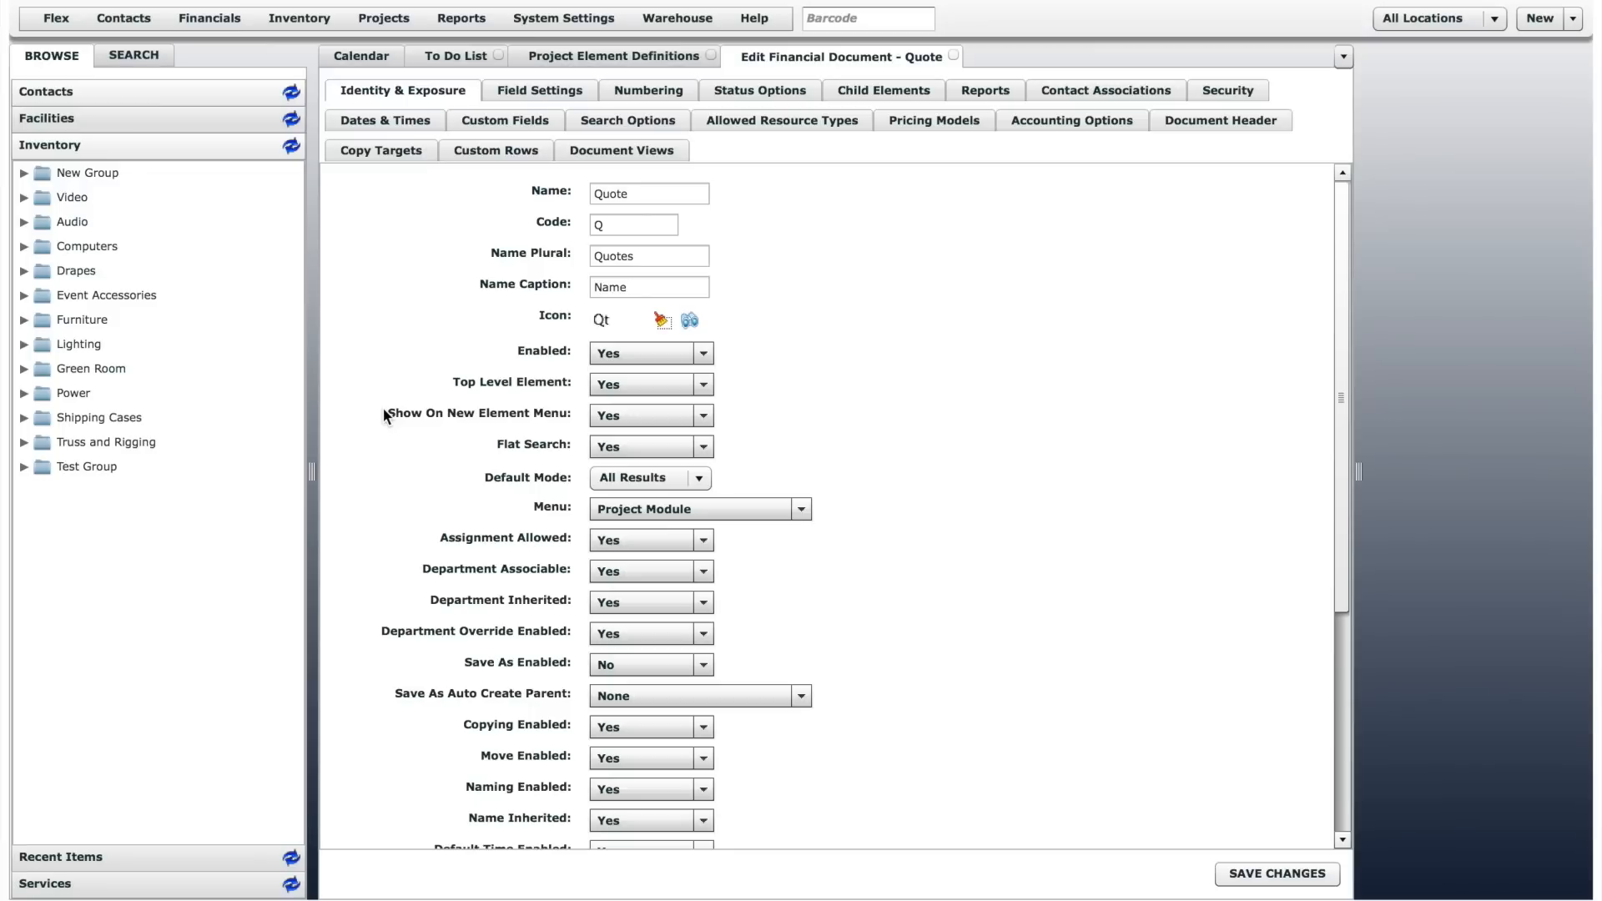
left_click(539, 88)
left_click(649, 90)
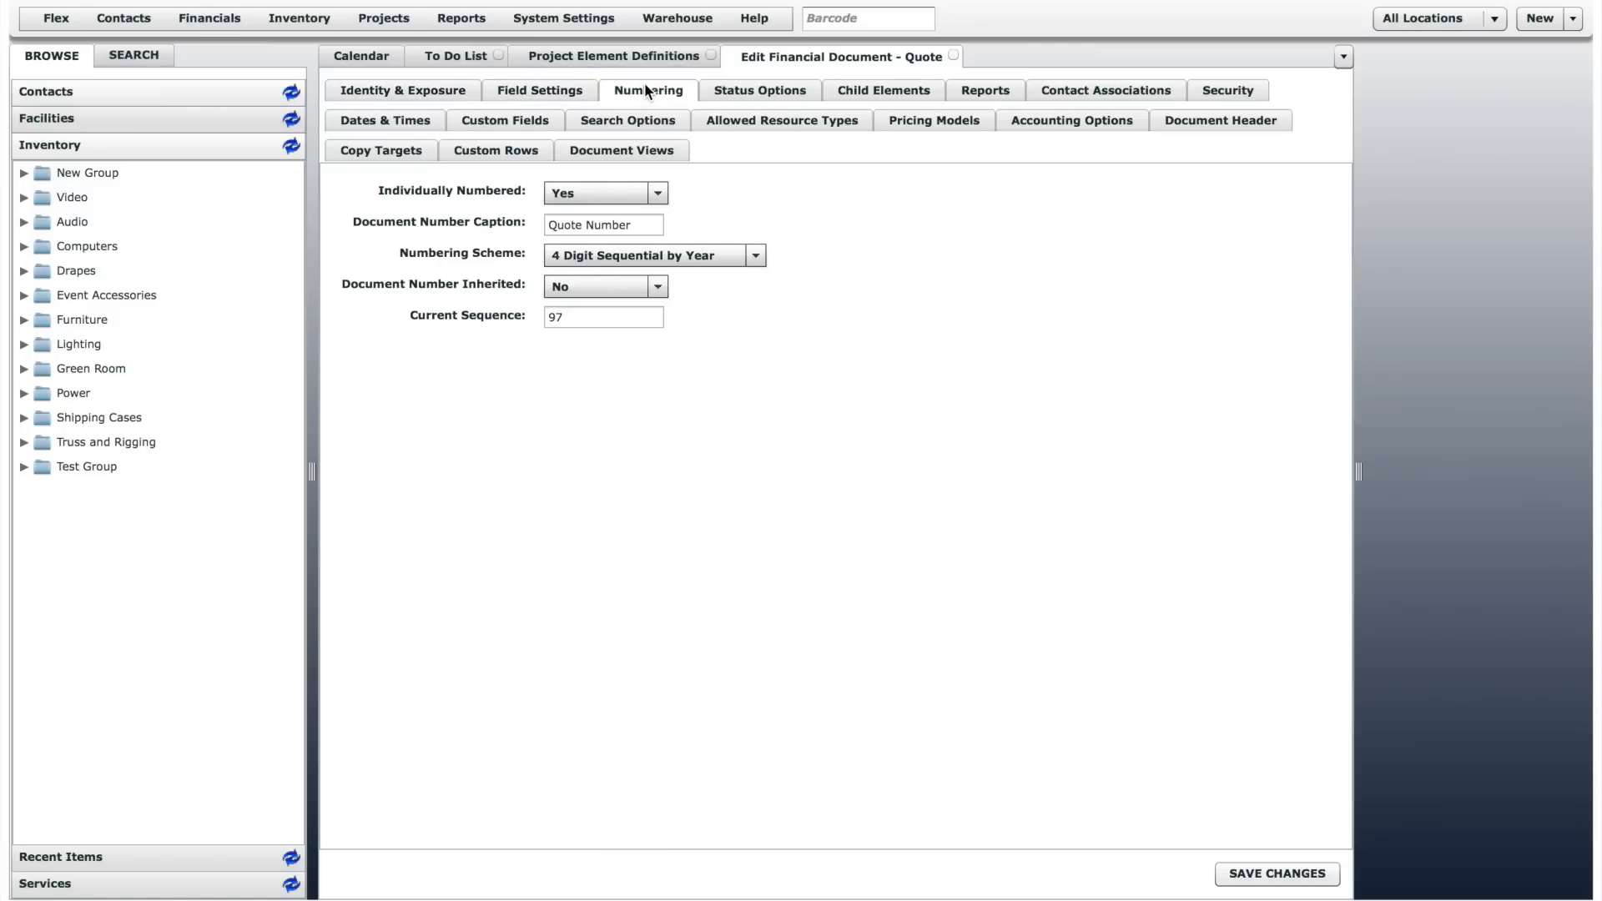
left_click(748, 92)
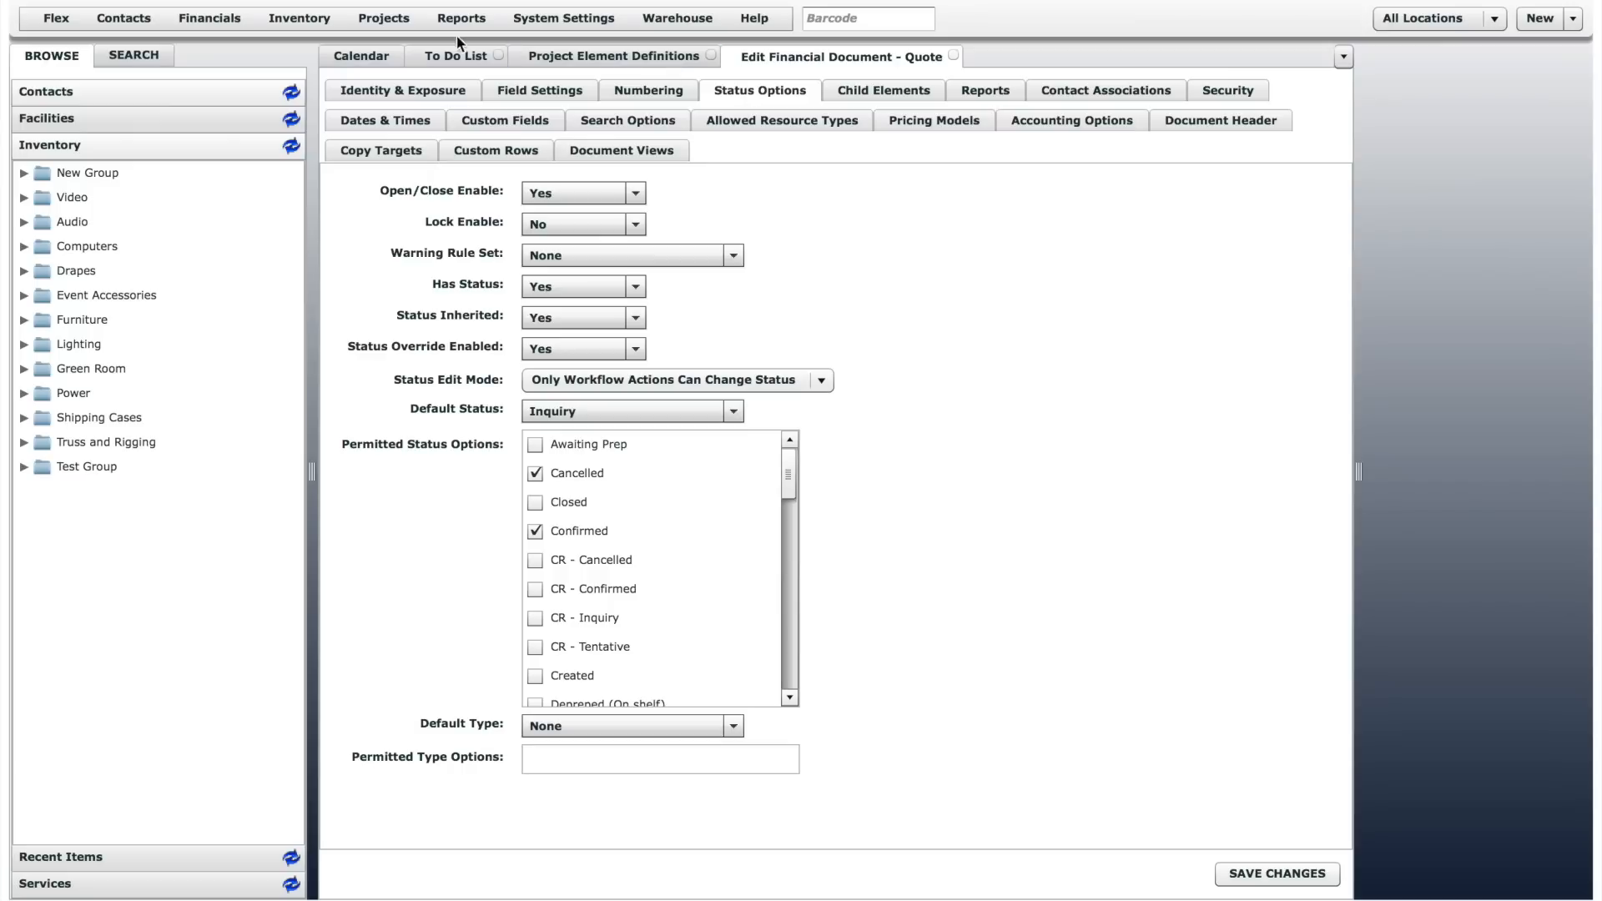
- View the list of configured workflows and the list of workflow jobs for projects
left_click(404, 25)
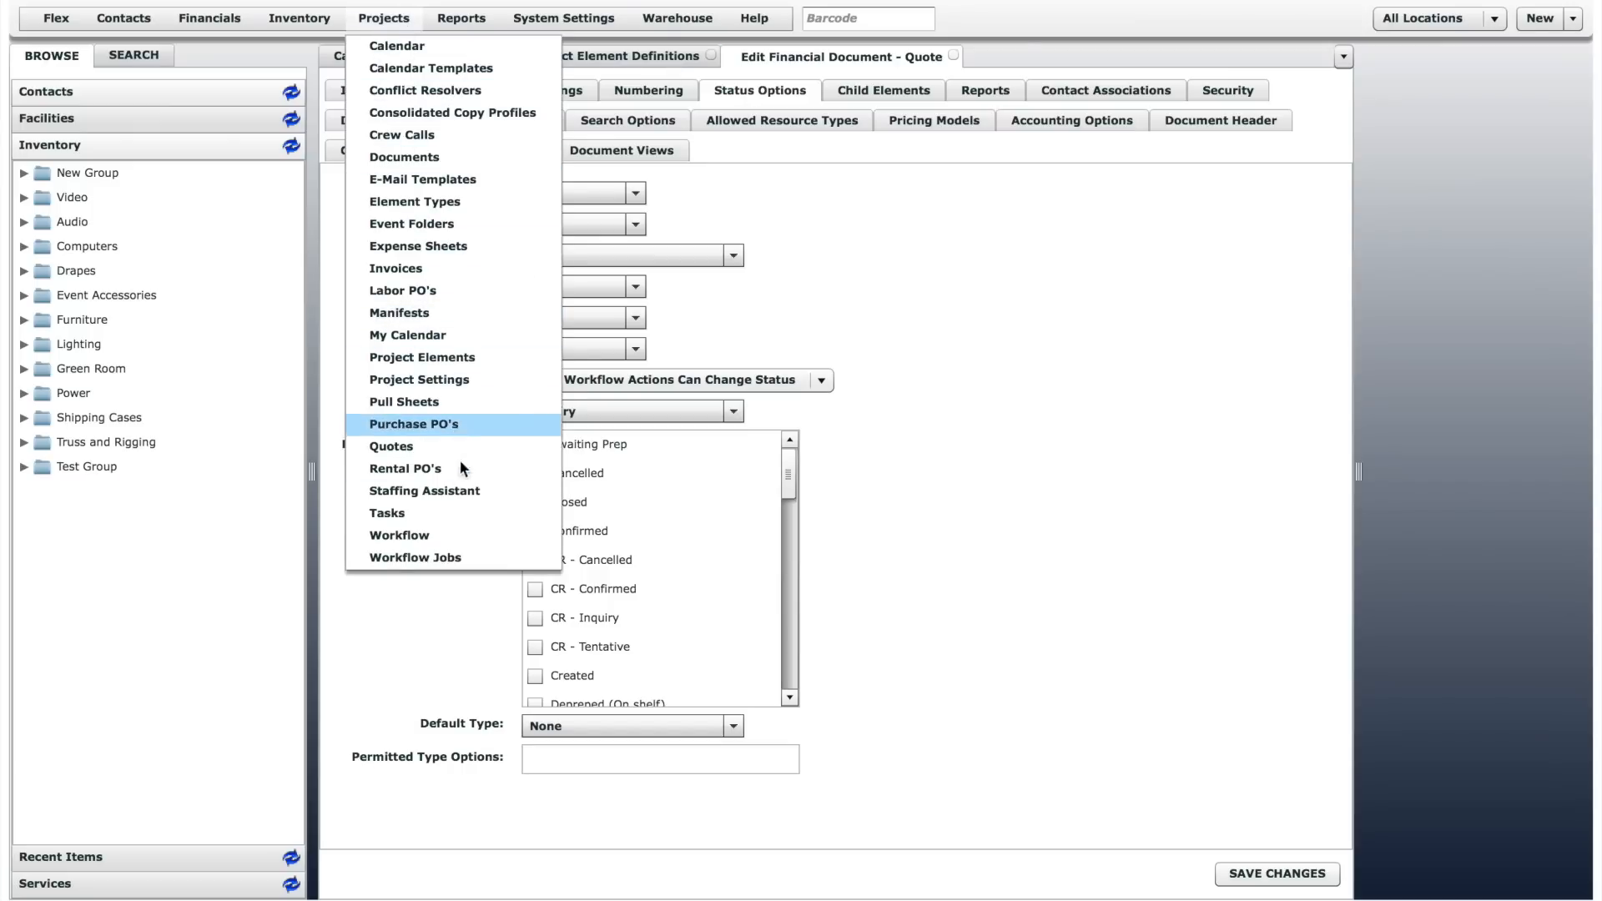
left_click(435, 543)
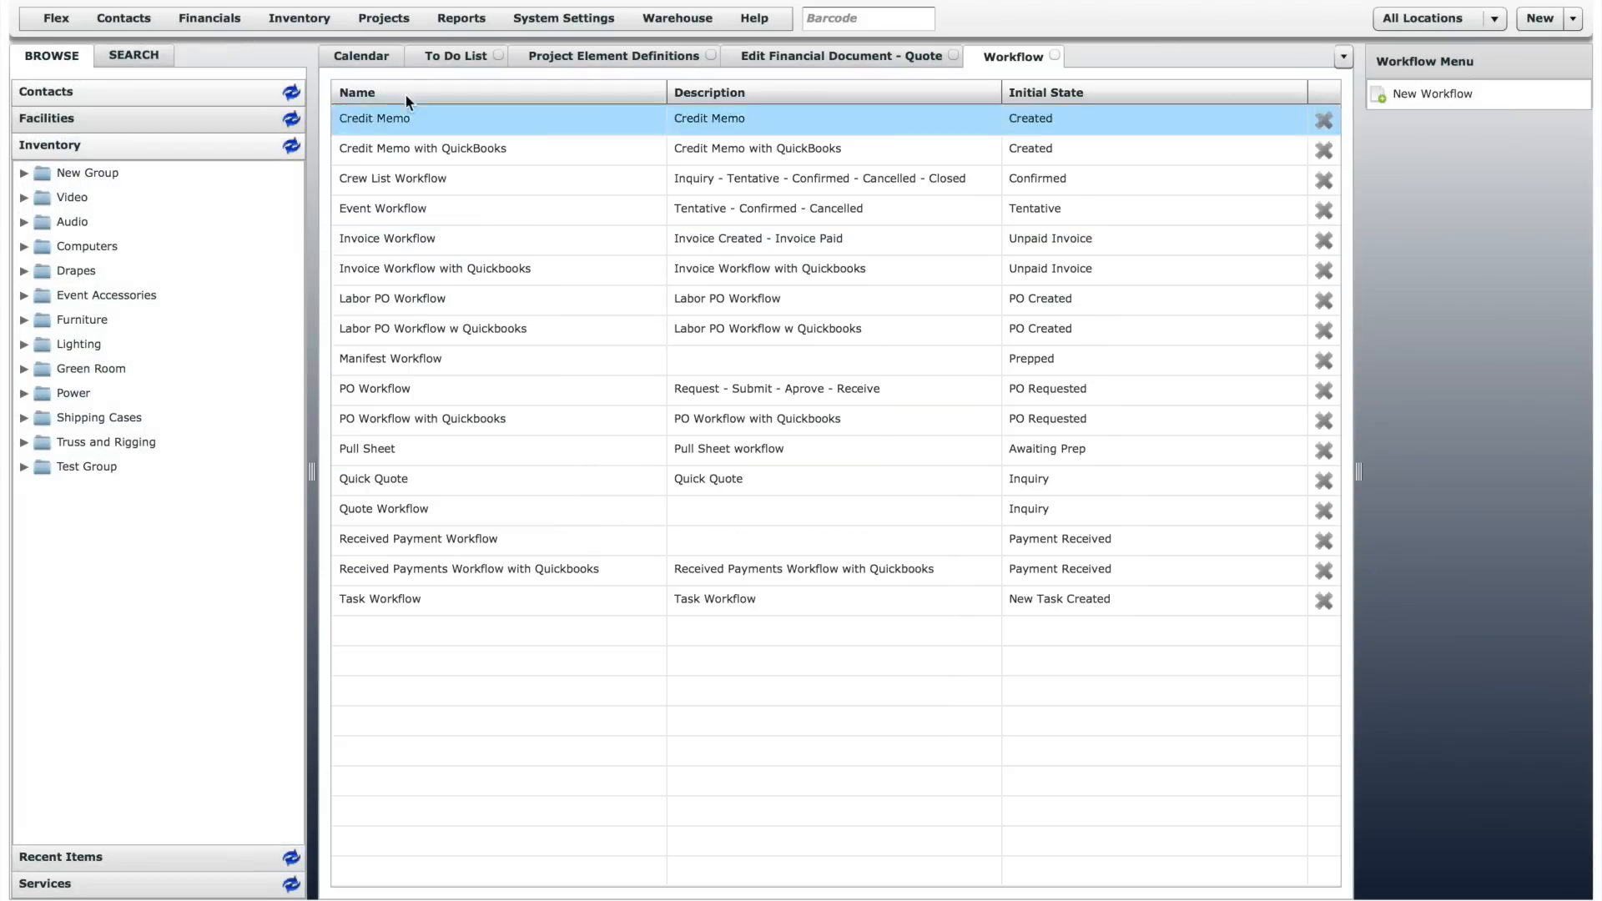
left_click(403, 22)
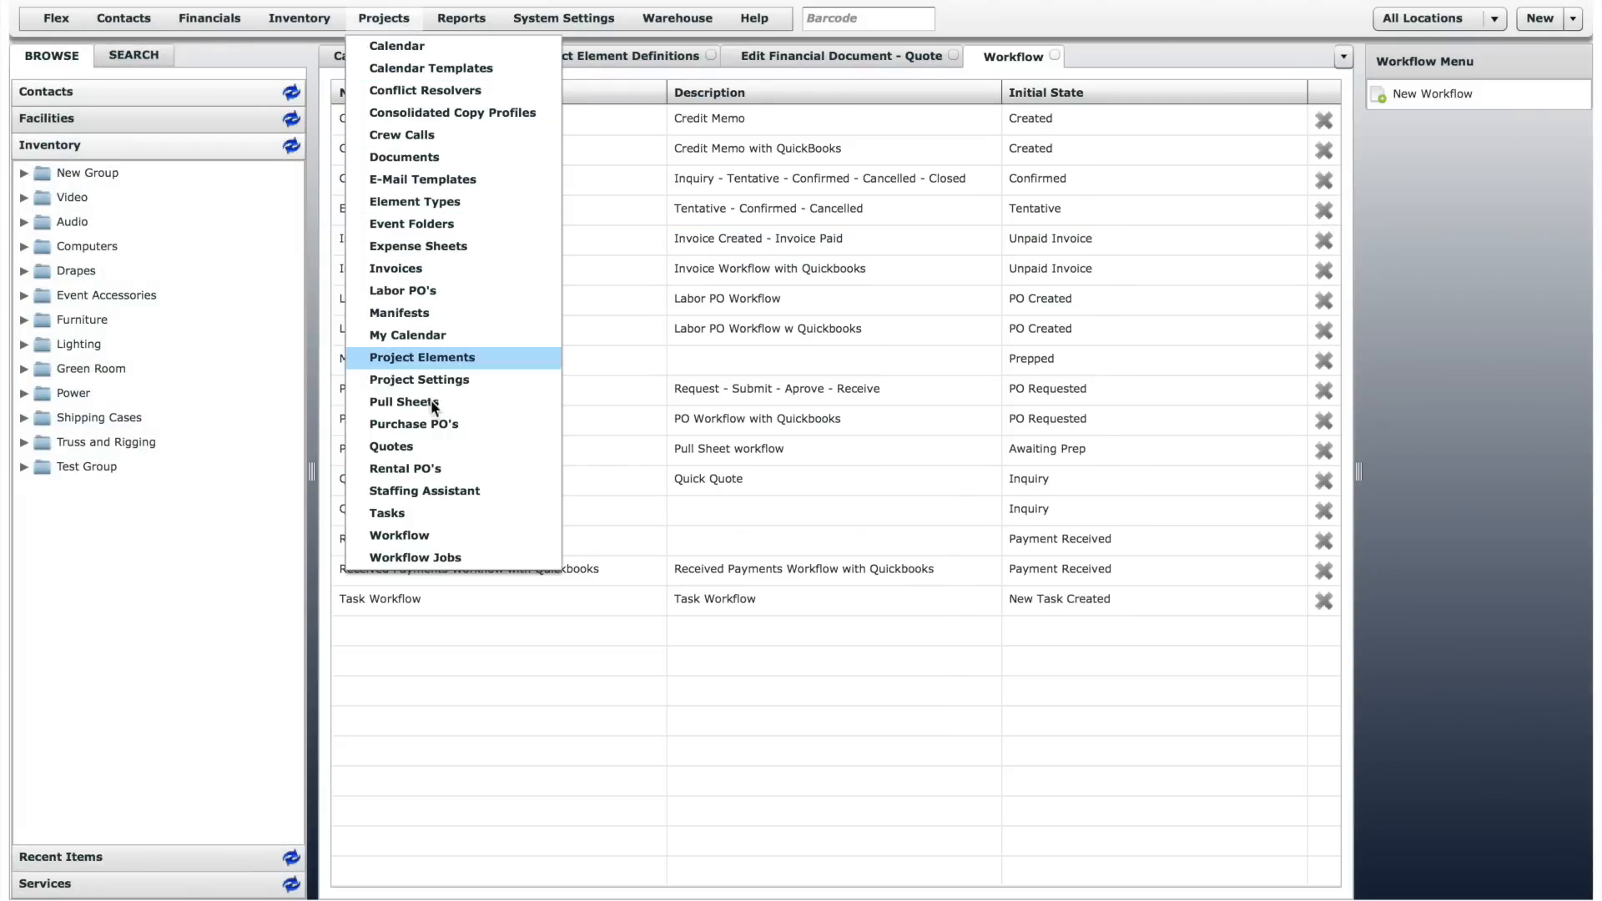
left_click(445, 559)
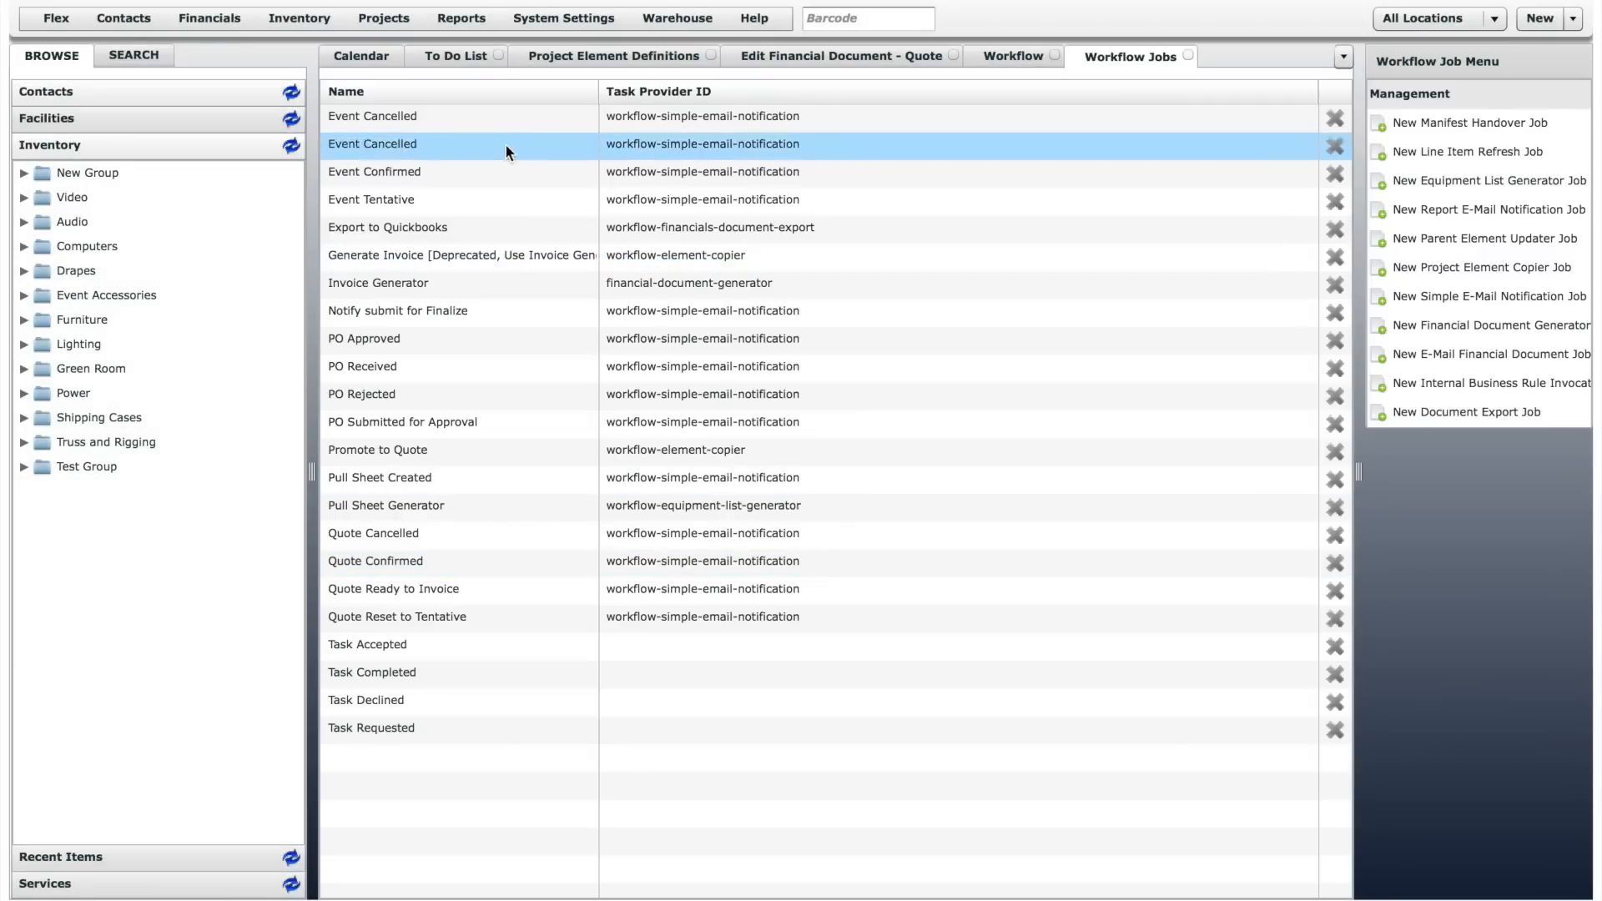
left_click(485, 23)
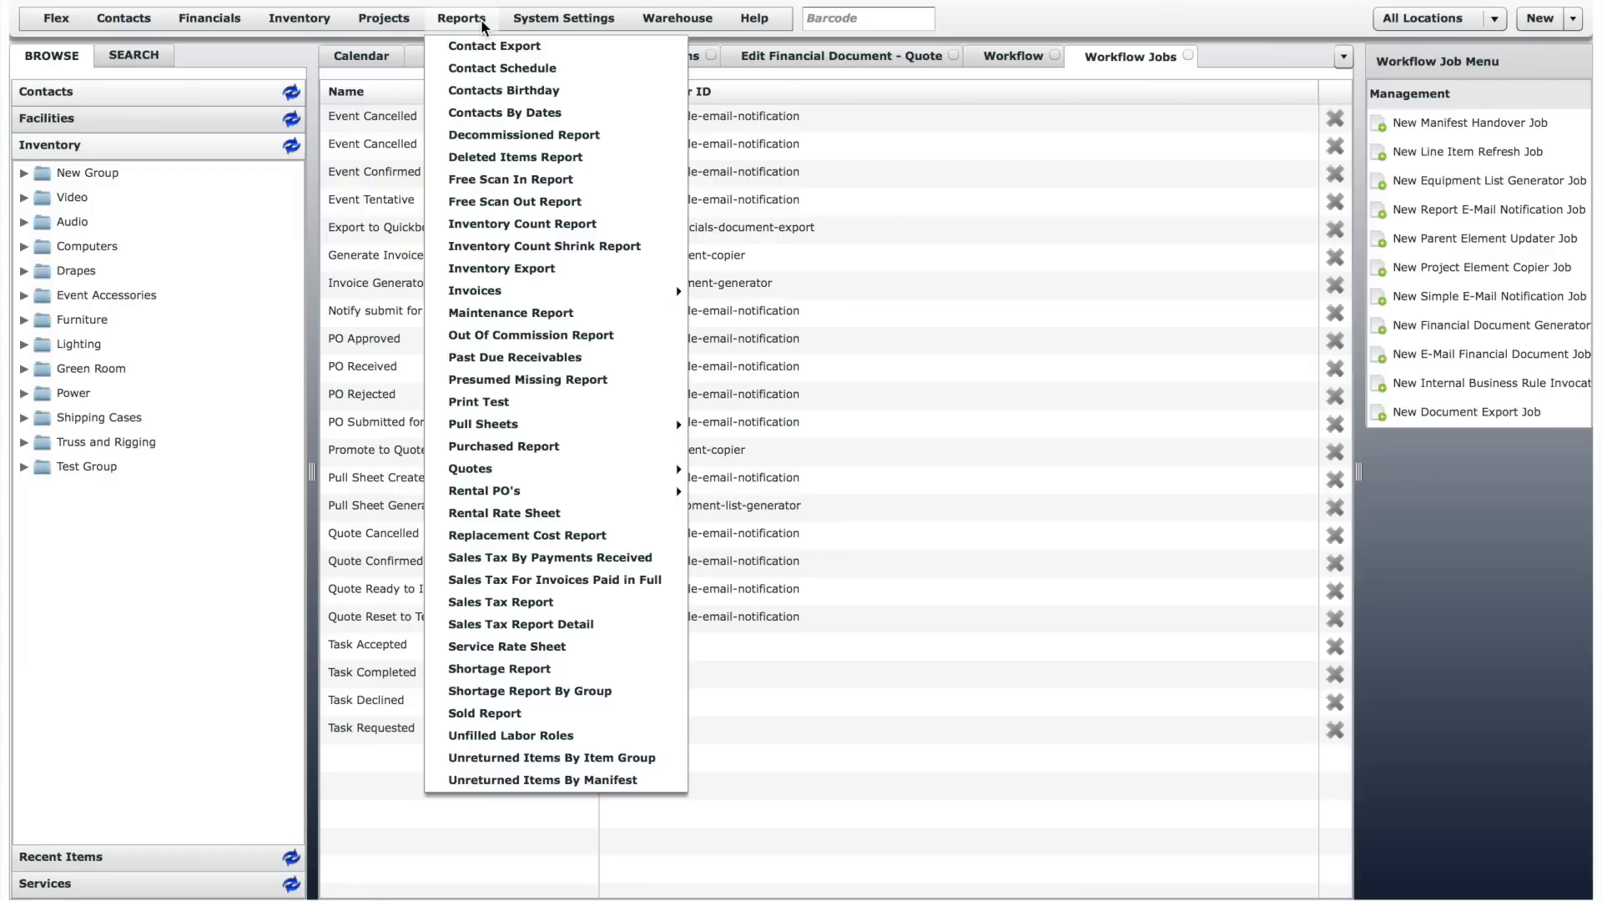
mouse_move(529, 20)
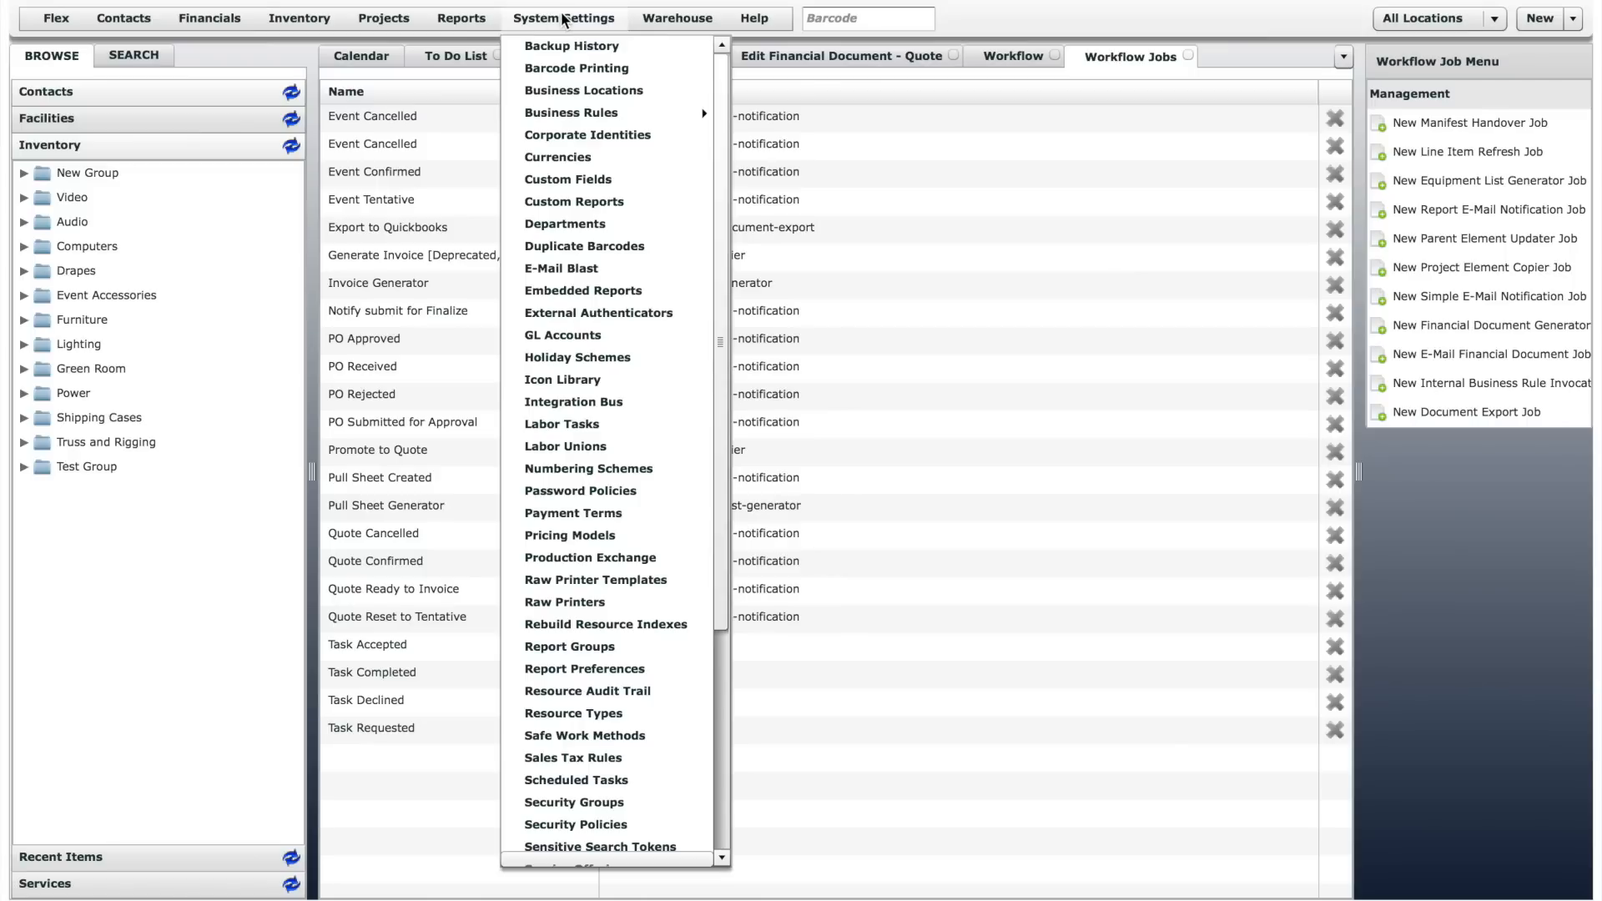
left_click_drag(723, 77, 722, 307)
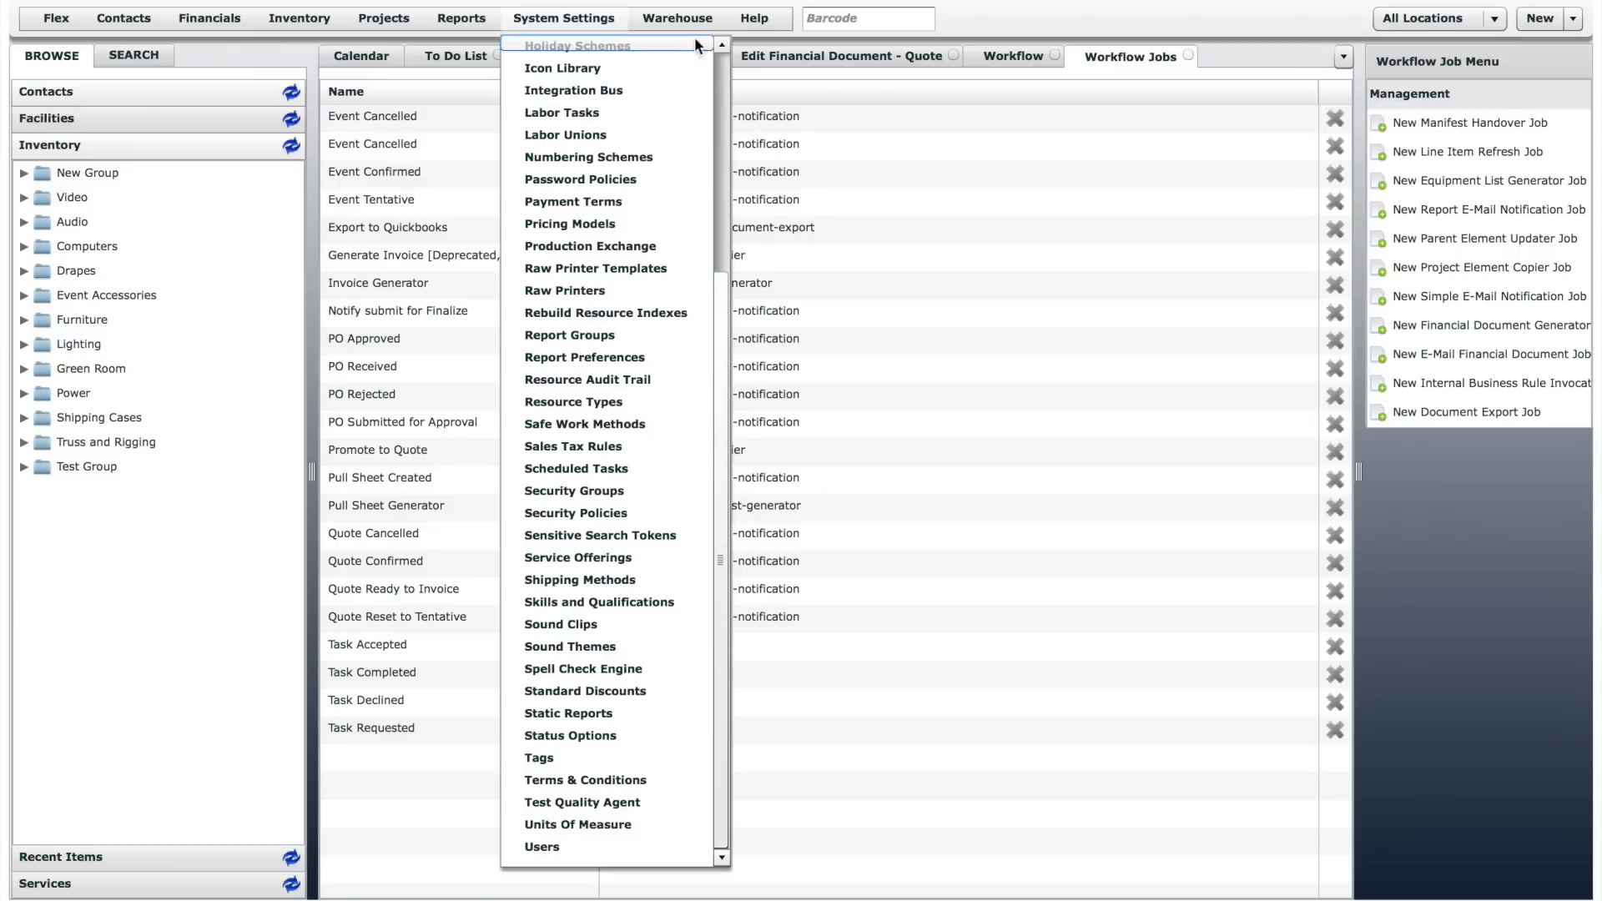
left_click(689, 18)
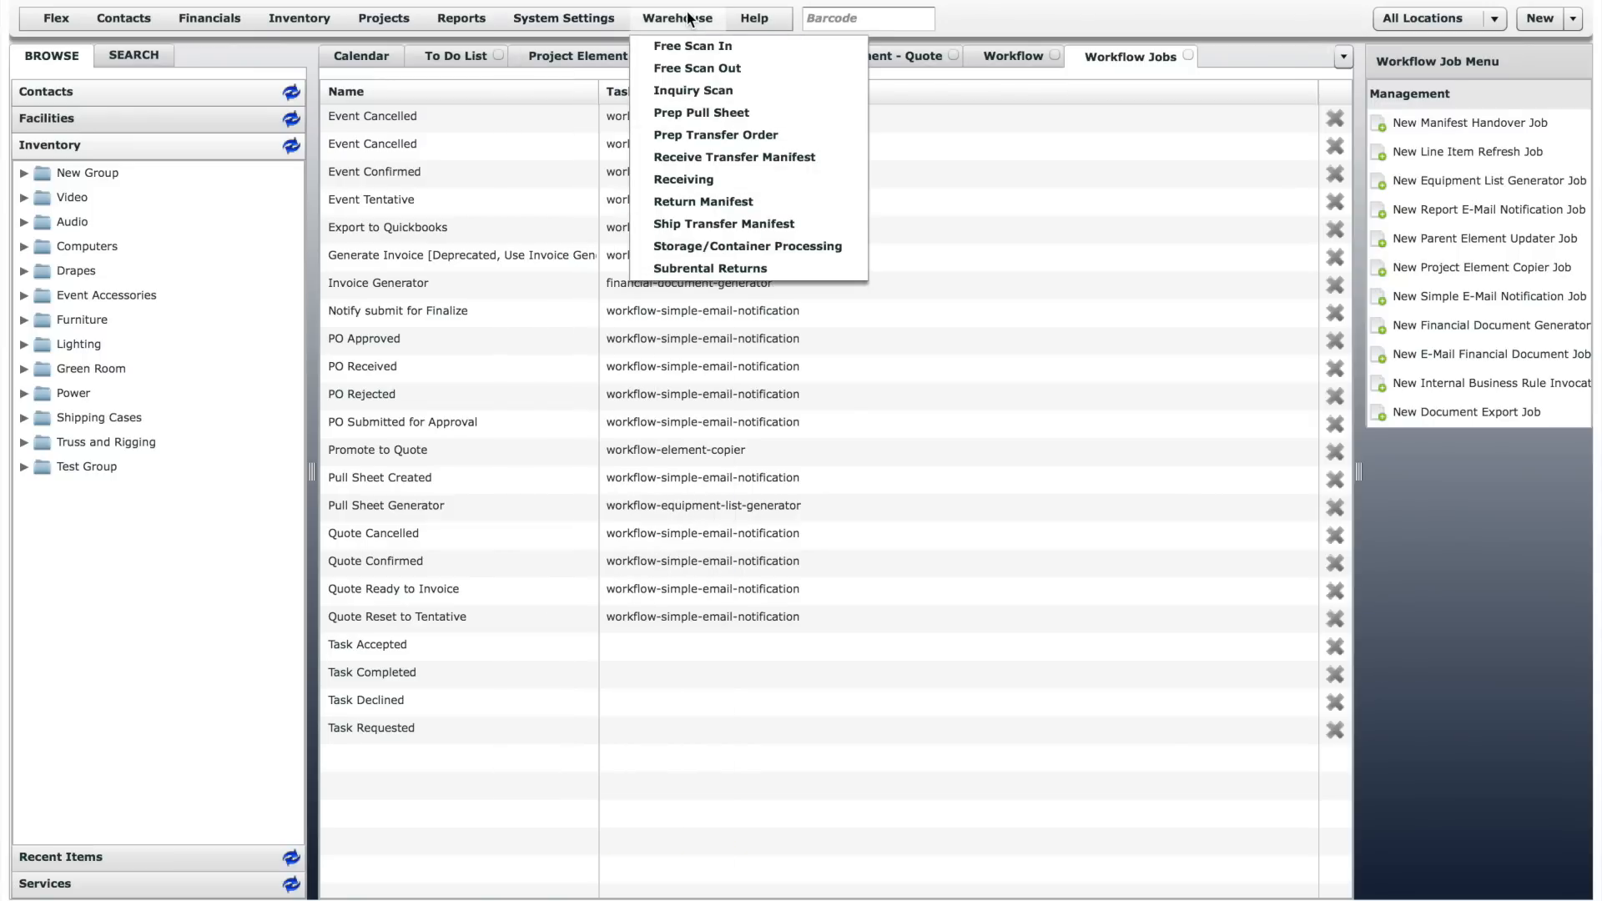
left_click(768, 20)
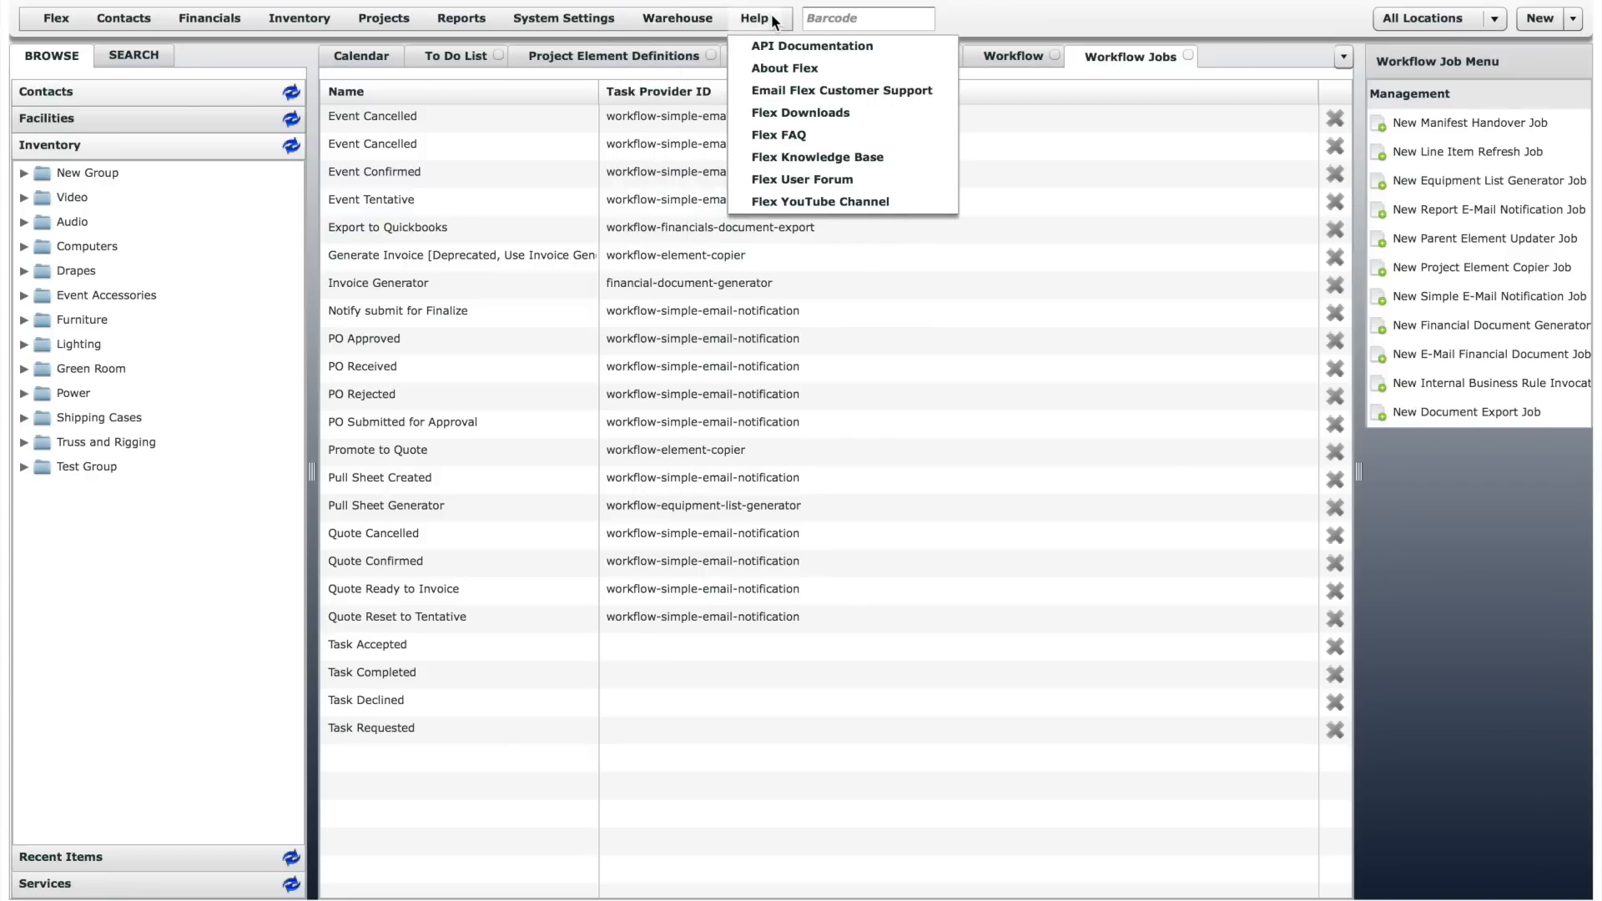